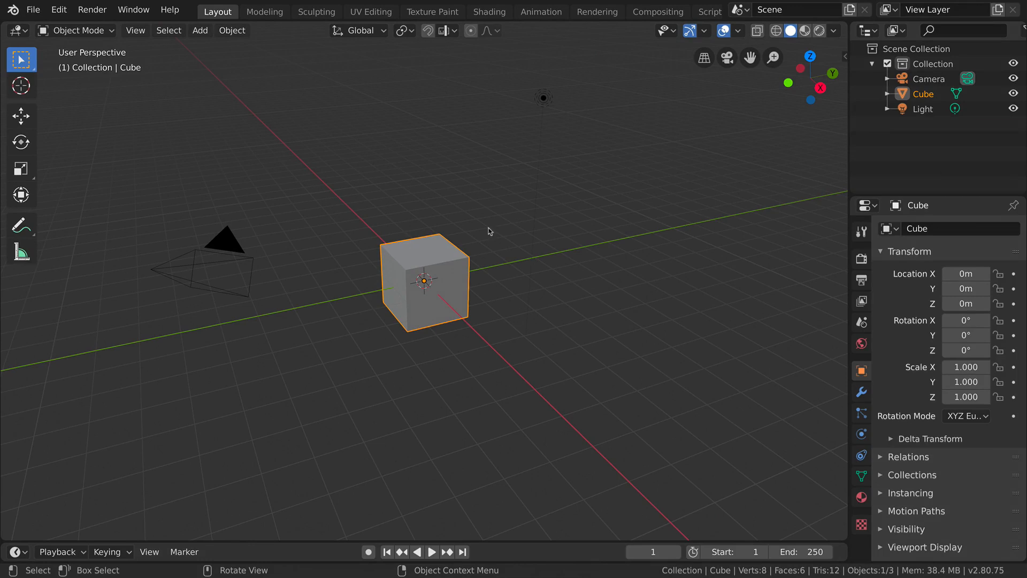
Deselect the default cube and switch the 3D view to front orthographic
middle_click_drag(612, 368, 508, 358)
left_click_drag(305, 73, 477, 170)
middle_click_drag(702, 324, 625, 346)
left_click(625, 346)
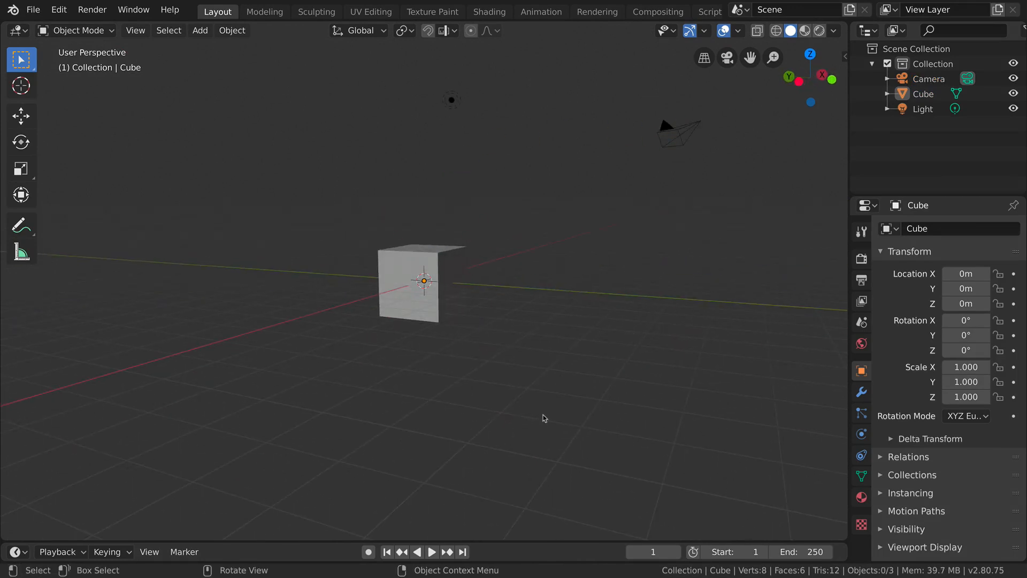
key("KP_1")
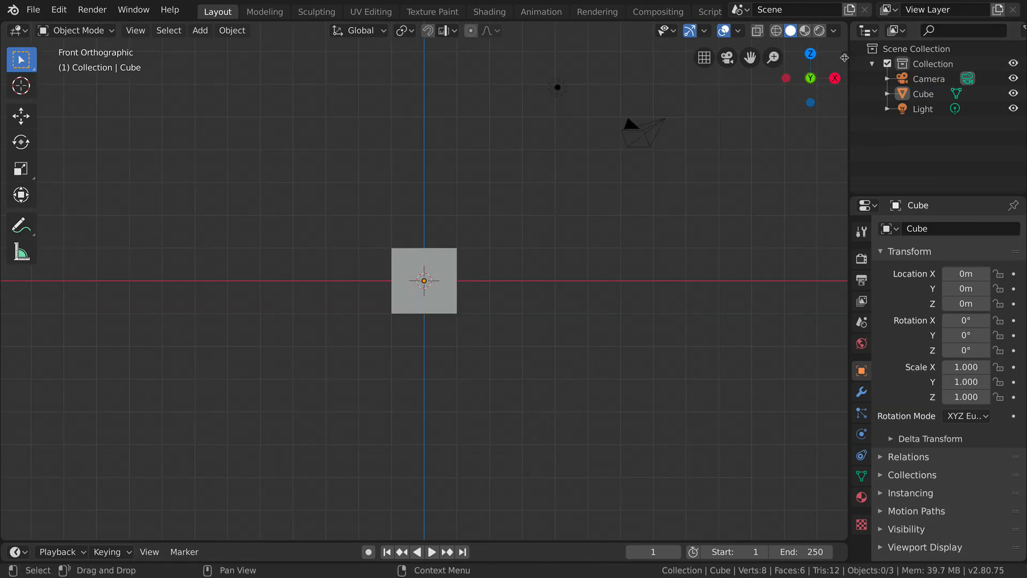
Turn on the Screencast Keys display, collapse its settings and hide the sidebar
left_click(844, 57)
left_click(840, 208)
left_click(704, 31)
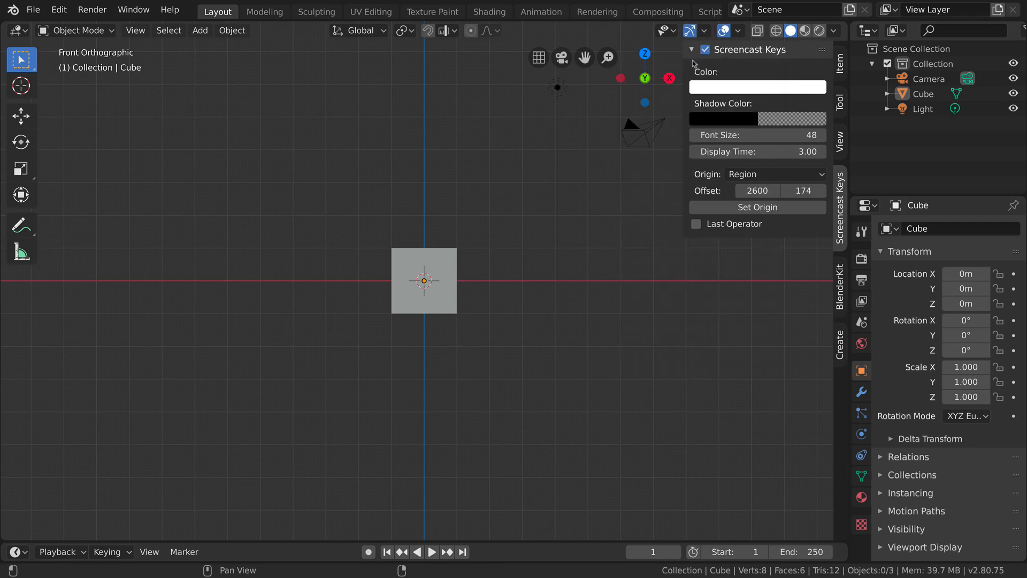
left_click(693, 51)
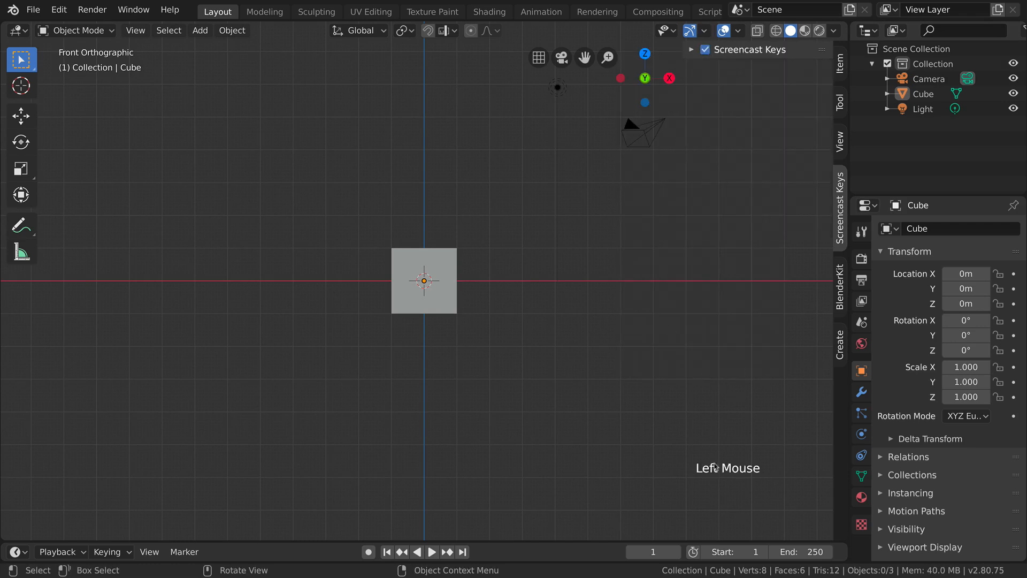
key("n")
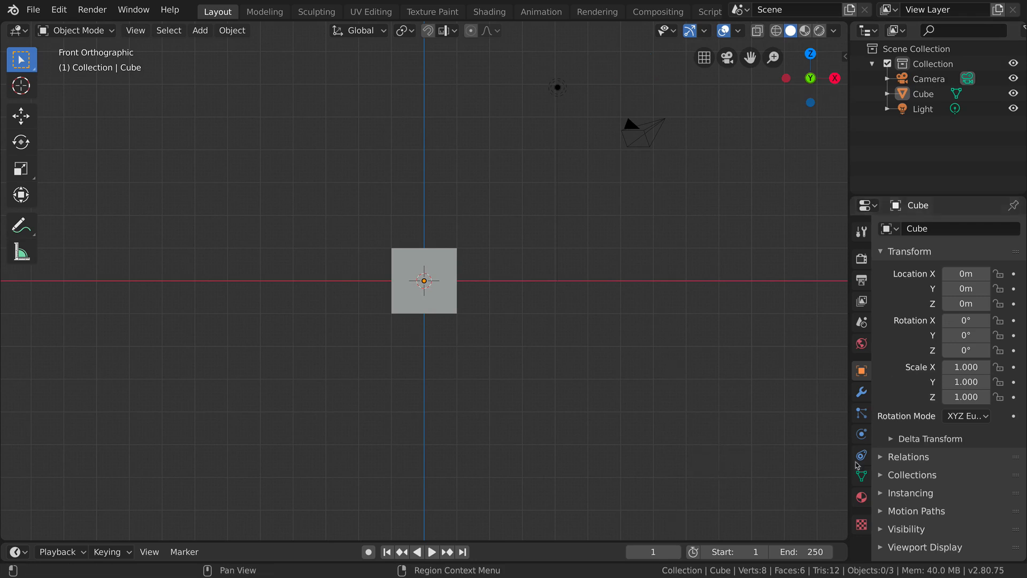
Delete the default cube from the scene
left_click(415, 270)
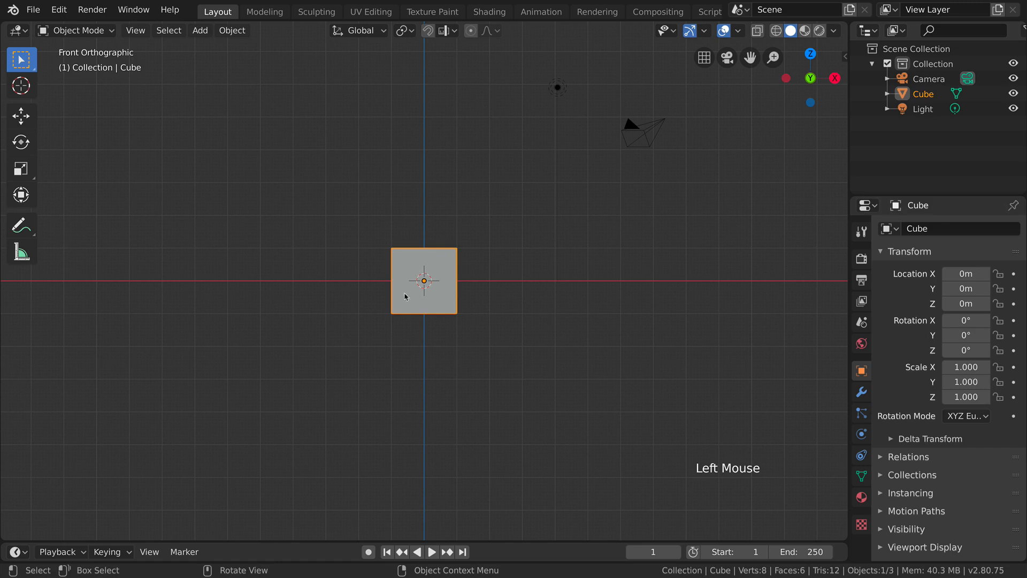
key("x")
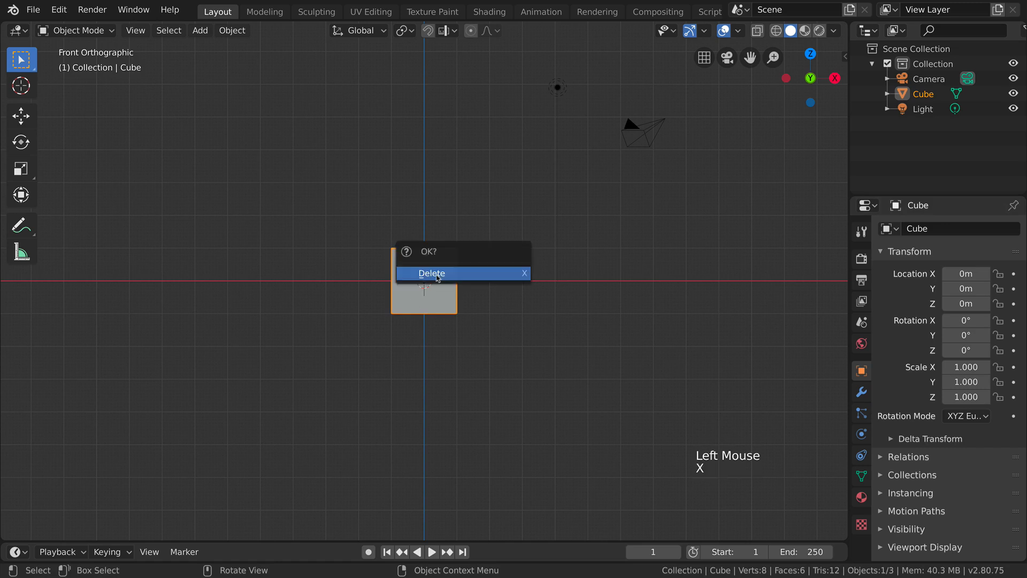
left_click(437, 274)
Add a mesh cylinder at the origin and scale it uniformly to about 0.51
scroll(487, 320, "up", 2)
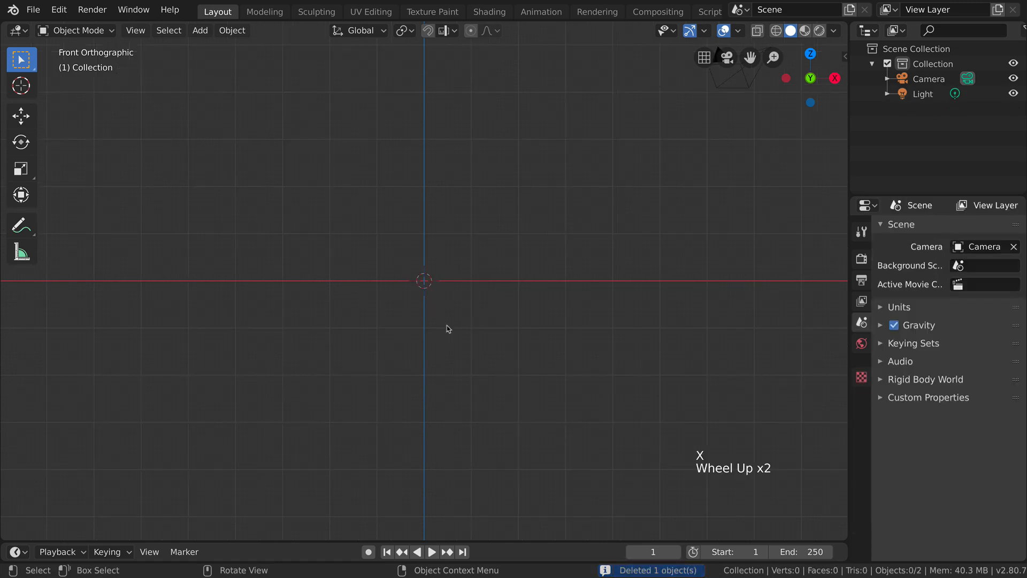
key("shift+a")
mouse_move(446, 291)
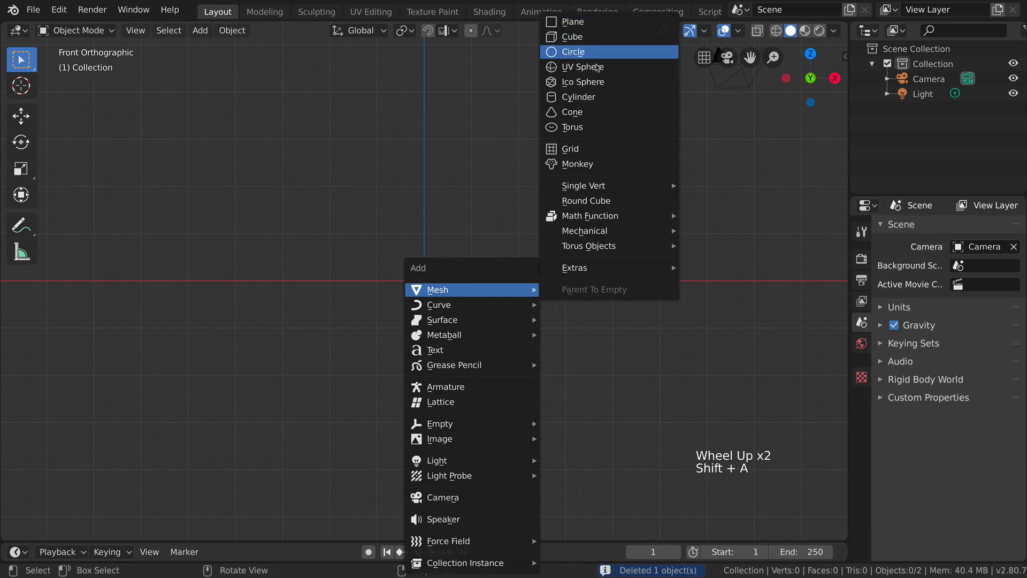
left_click(595, 97)
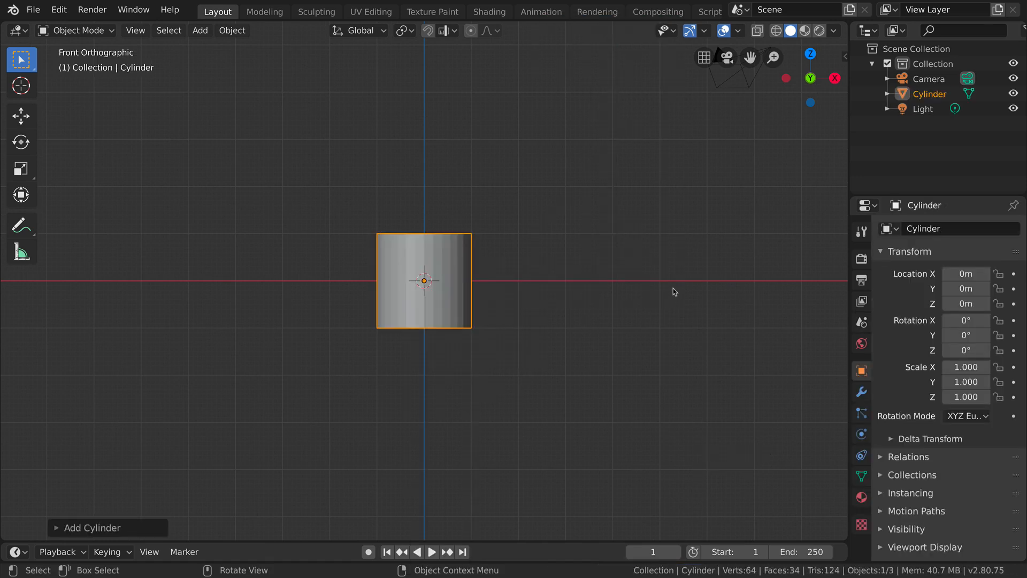
key("s")
left_click(362, 304)
Move the cylinder up along the global Z axis to about 0.73 m
scroll(412, 311, "up", 4)
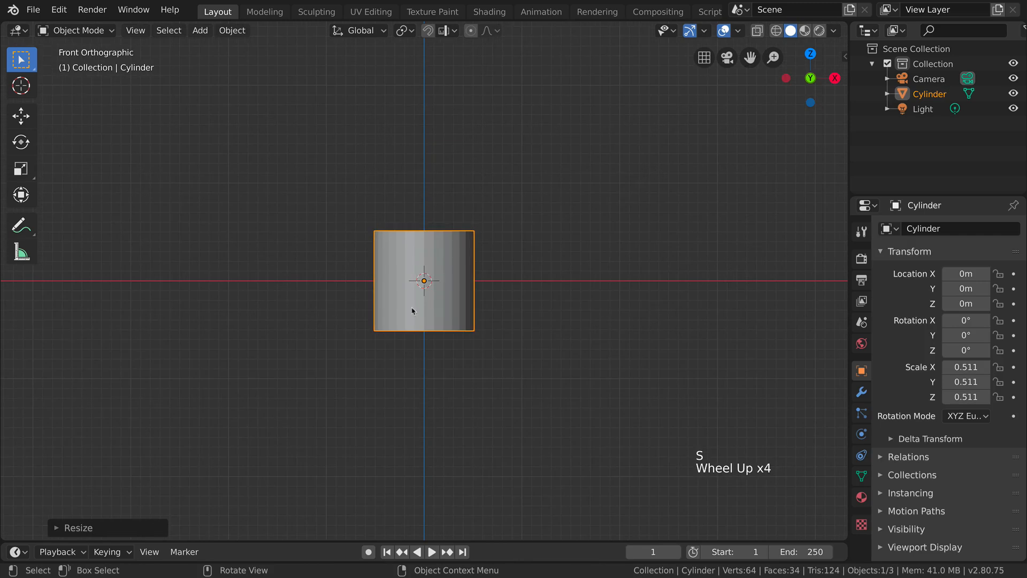
key("g")
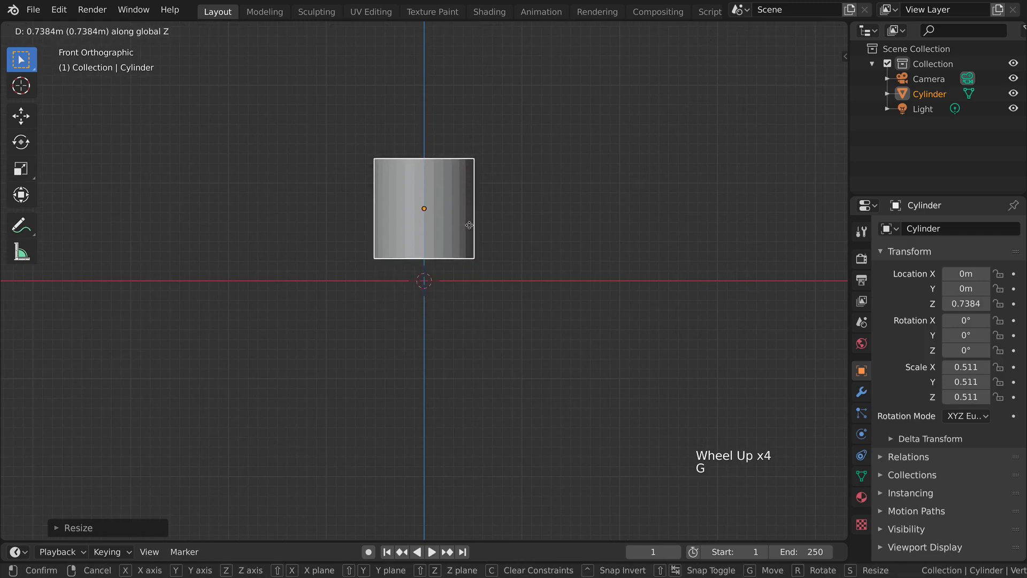
left_click(531, 306)
scroll(531, 307, "up", 1)
middle_click_drag(531, 307, 589, 319)
scroll(583, 321, "down", 2)
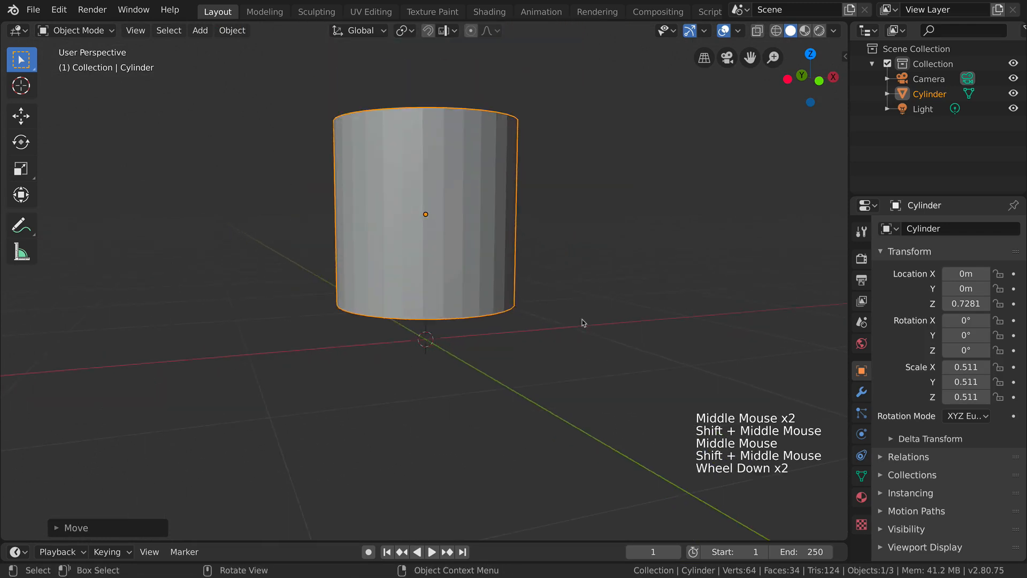
Enter Edit Mode on the cylinder, enable X-ray and select all vertices of its bottom ring in front view
key("KP_1")
key("Tab")
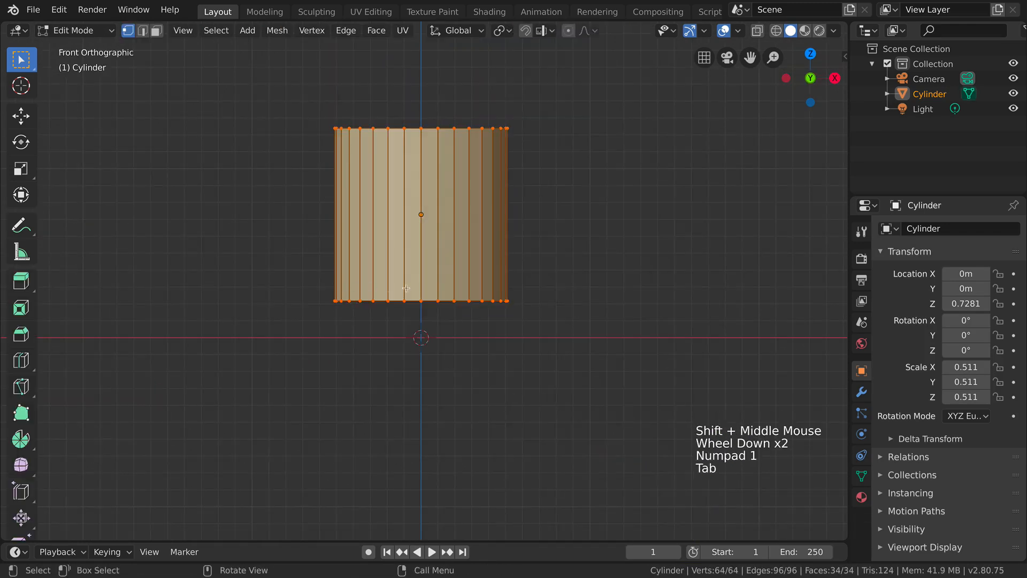
left_click(762, 33)
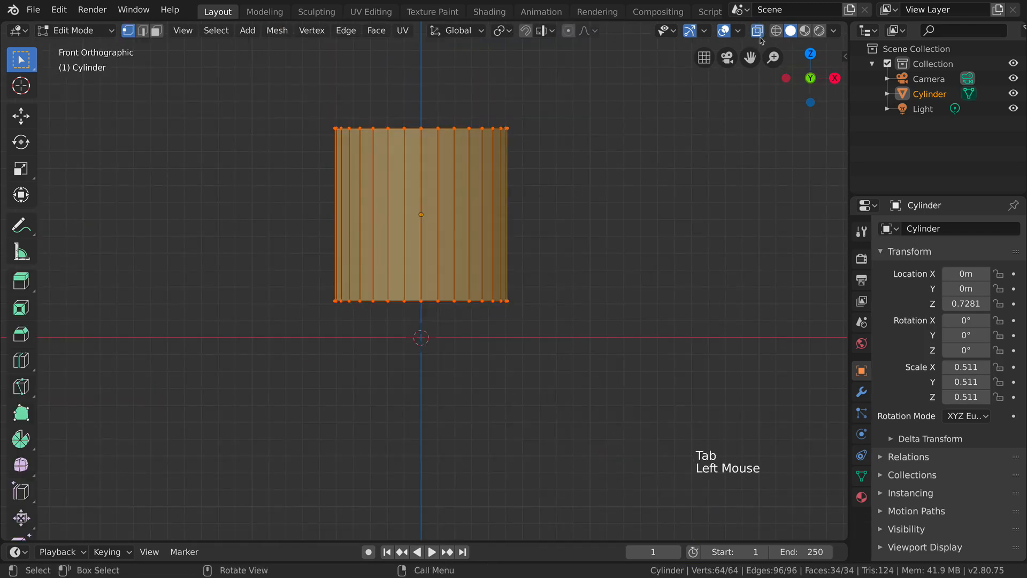
left_click_drag(300, 286, 602, 345)
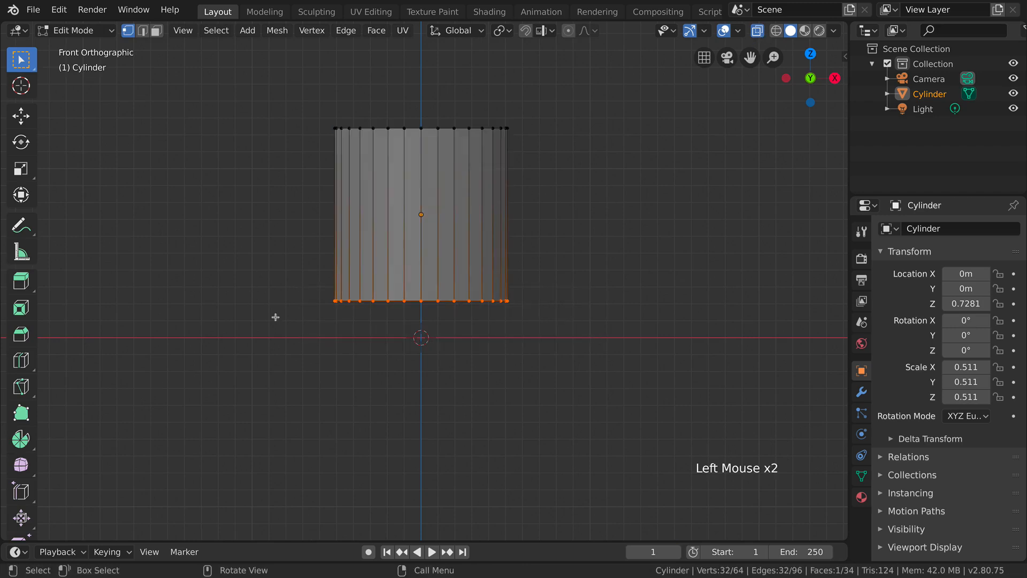
middle_click_drag(507, 343, 555, 353)
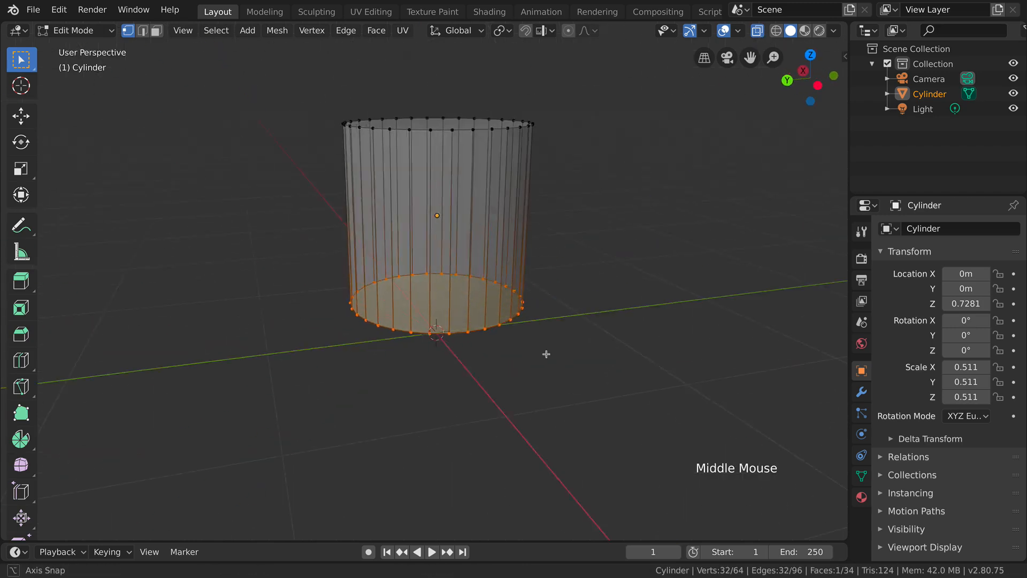
key("KP_1")
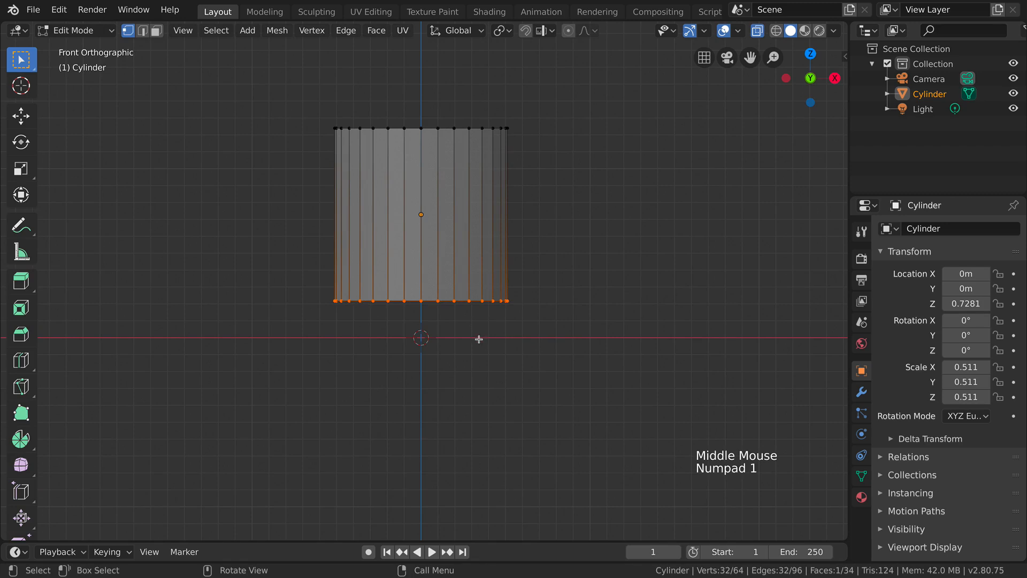
Scale the bottom vertex ring inward so the cylinder tapers downward like a cup
key("s")
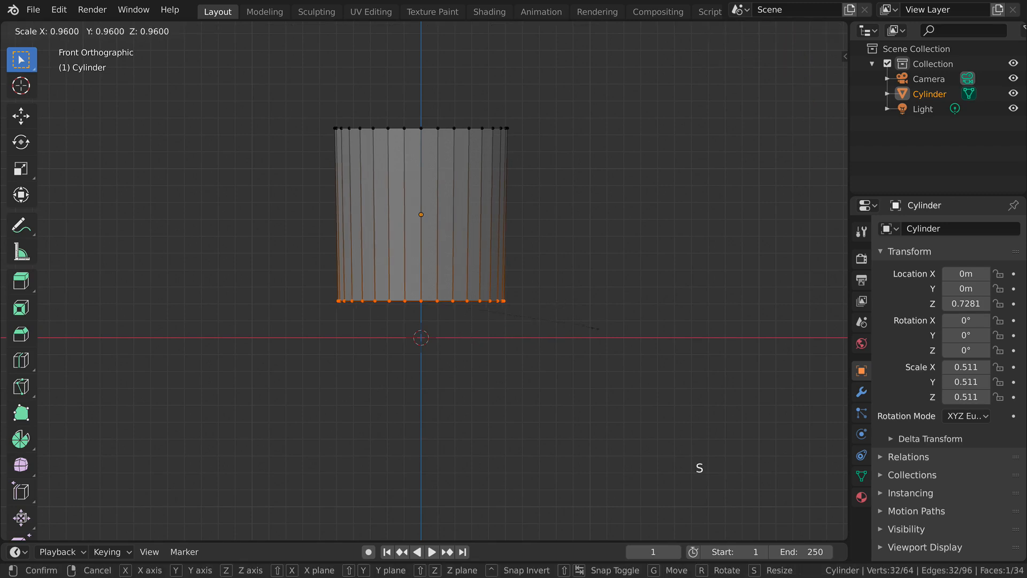
left_click(519, 329)
middle_click_drag(520, 329, 545, 316)
key("s")
right_click(537, 351)
middle_click_drag(536, 351, 538, 349)
key("s")
right_click(487, 357)
key("KP_1")
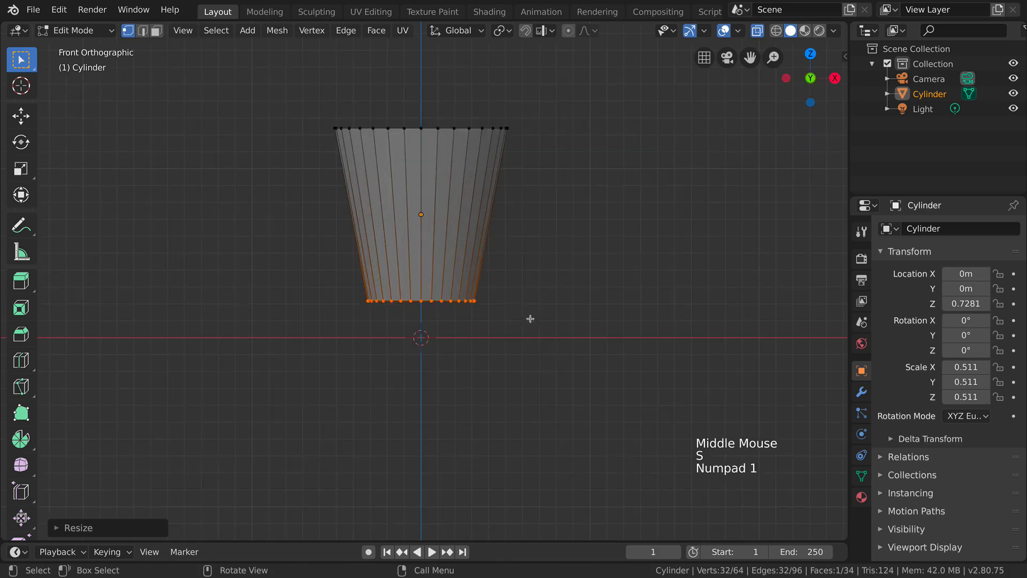
Select the bottom cap in face select mode and delete only the face, keeping its edges
scroll(453, 319, "up", 3)
middle_click_drag(474, 340, 470, 321)
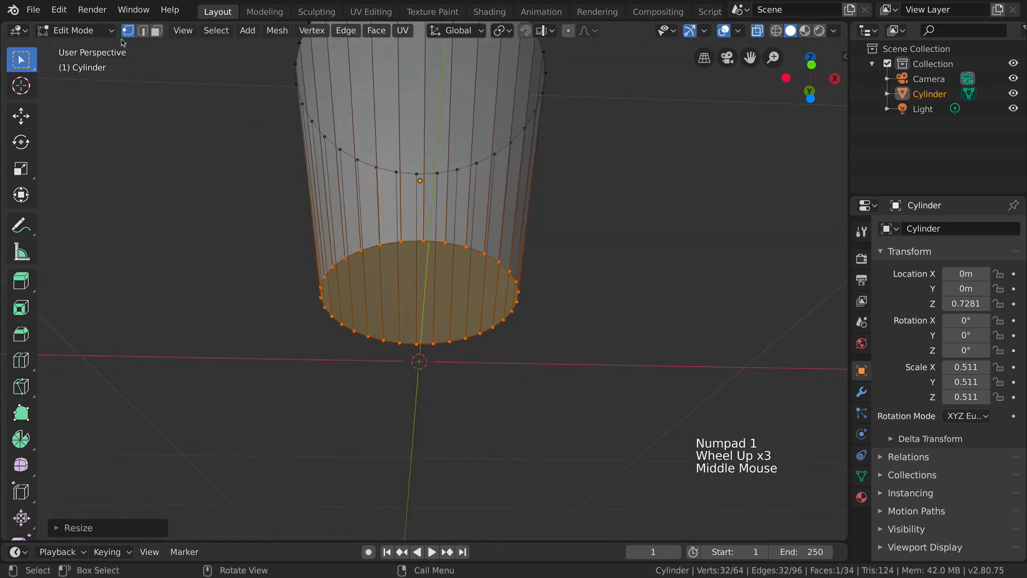
left_click(157, 31)
left_click(452, 300)
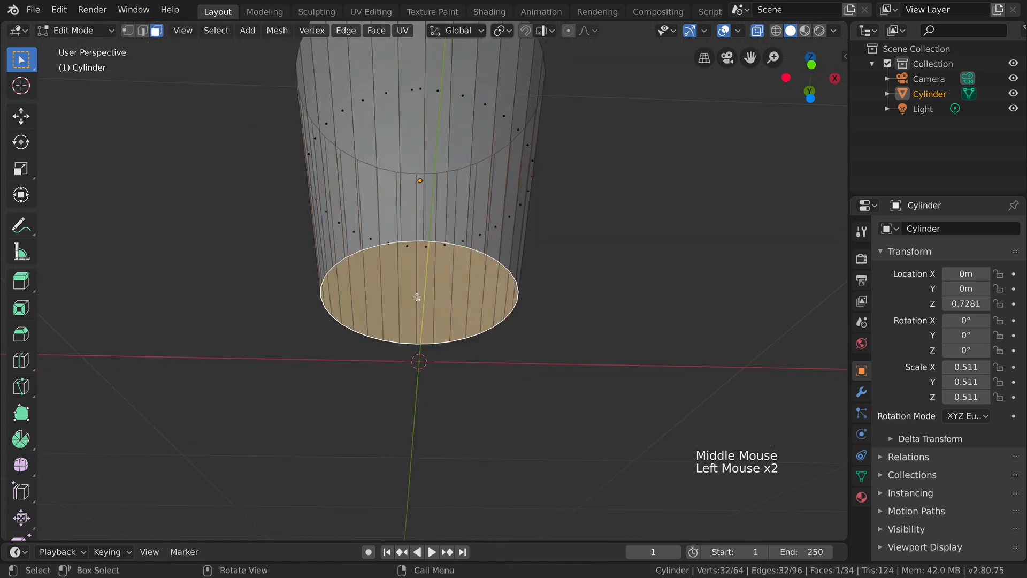
left_click(431, 303)
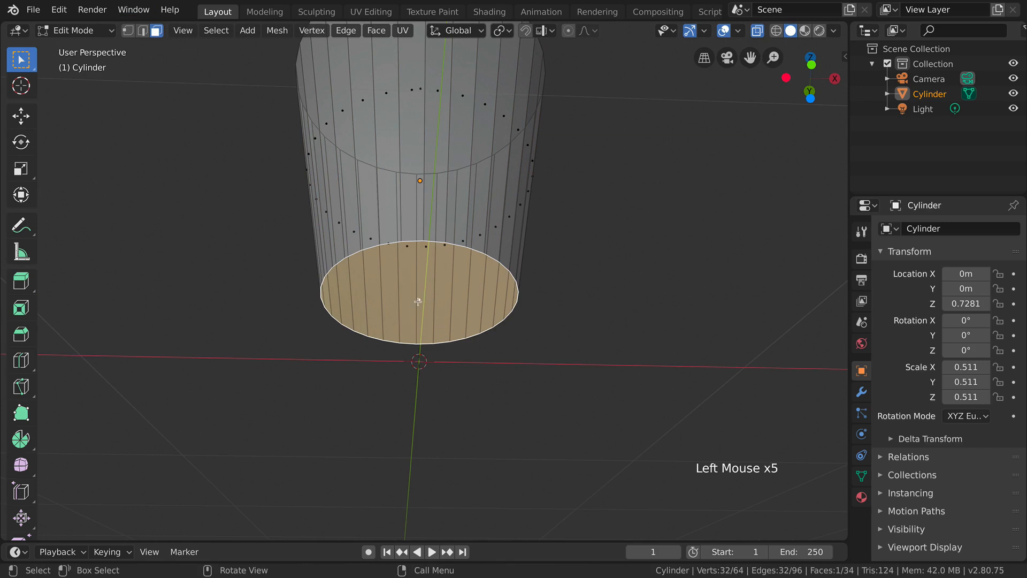
key("x")
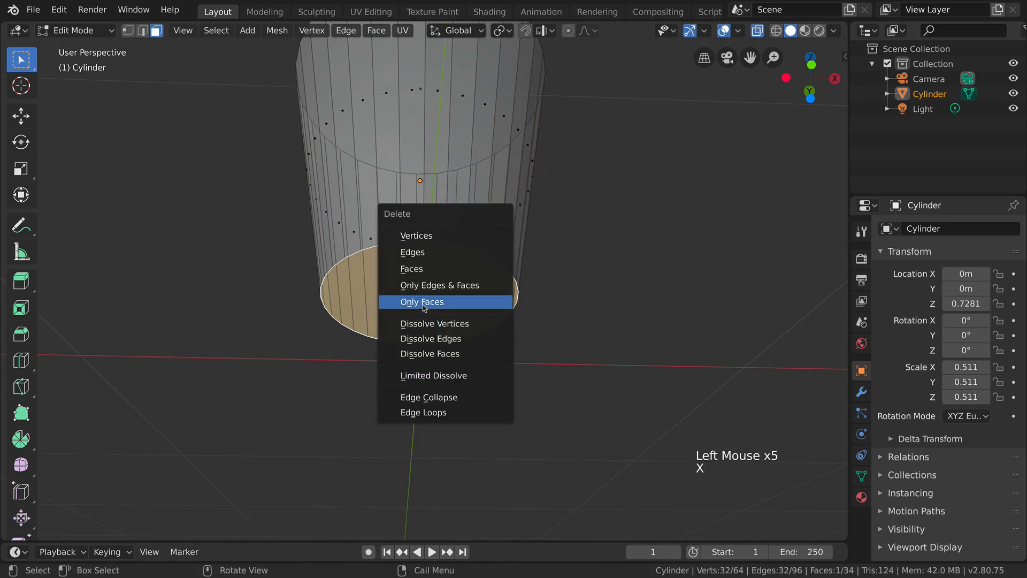
left_click(422, 303)
Select the open bottom edge ring of the tapered cylinder in edge select mode
middle_click_drag(569, 360, 562, 369)
key("KP_1")
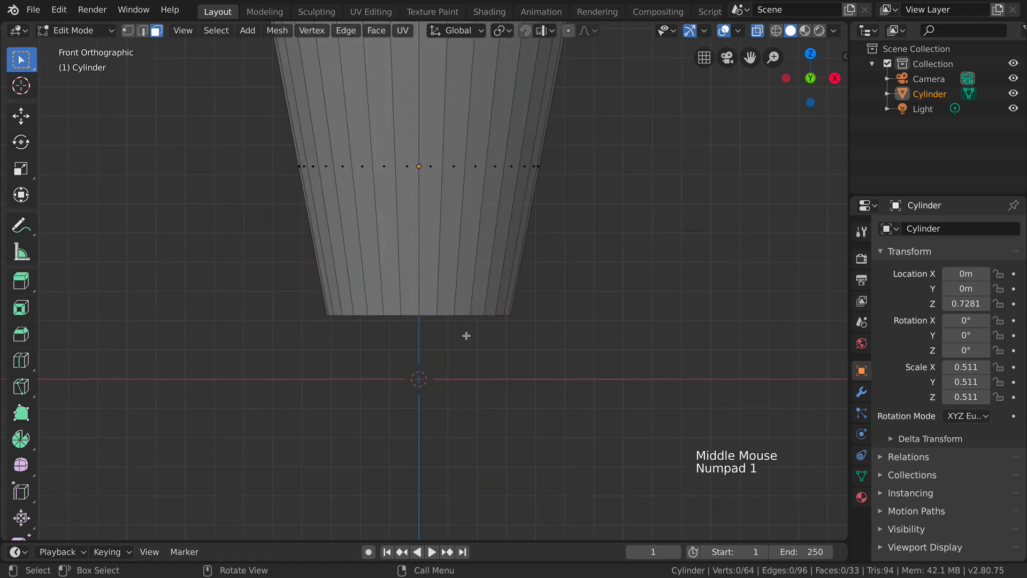
scroll(460, 318, "down", 5)
left_click_drag(354, 276, 535, 329)
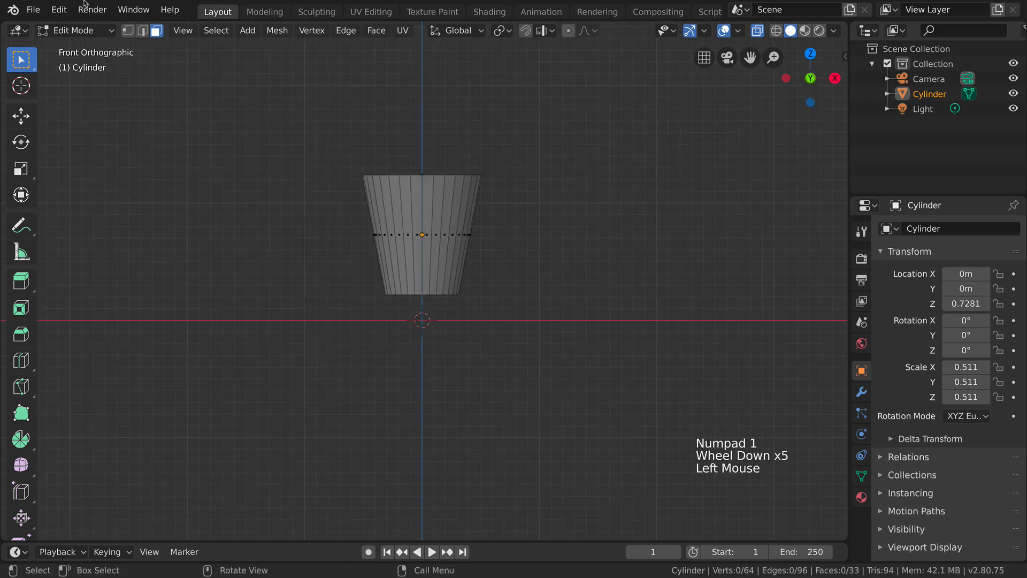
left_click(143, 32)
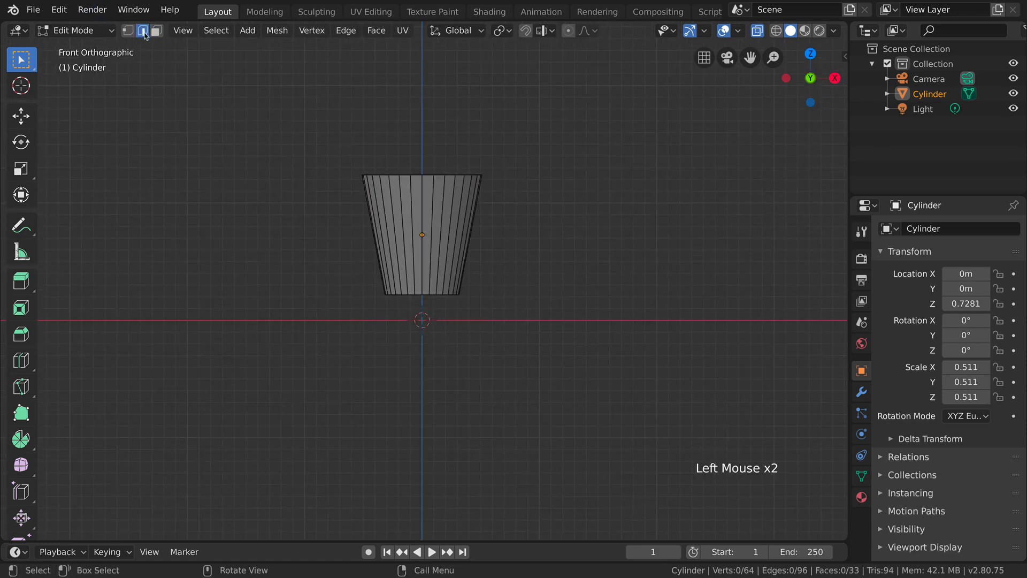
left_click_drag(364, 282, 531, 332)
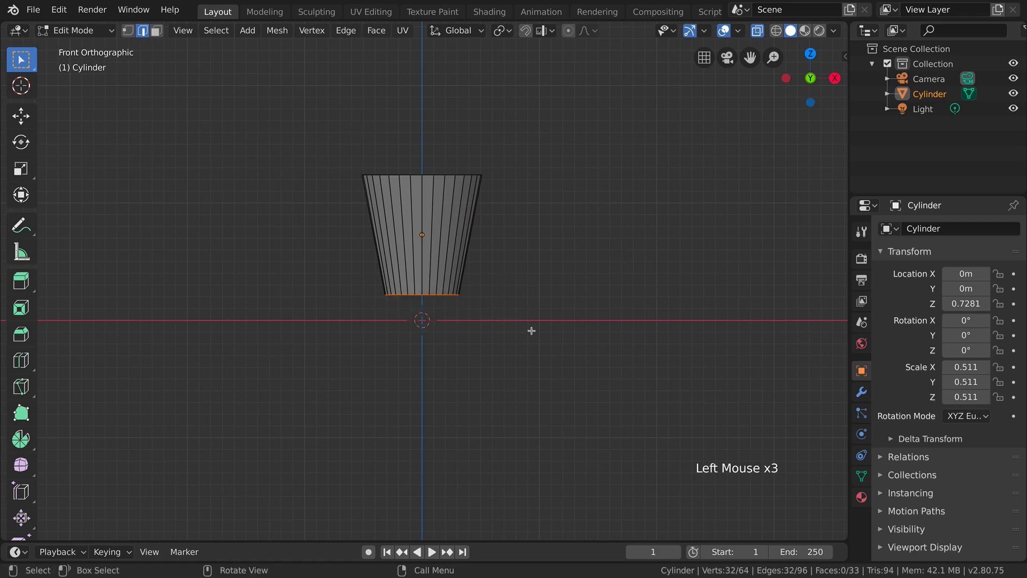
scroll(445, 309, "up", 6)
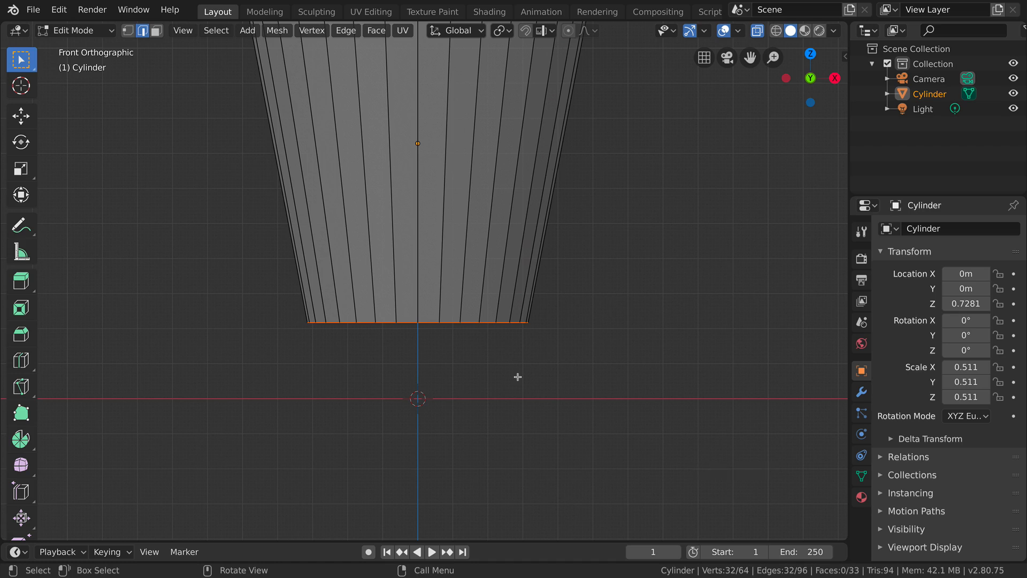
Try to extrude the bottom edge ring and scale it outward into a flat flange, and undo the extrusion
key("e")
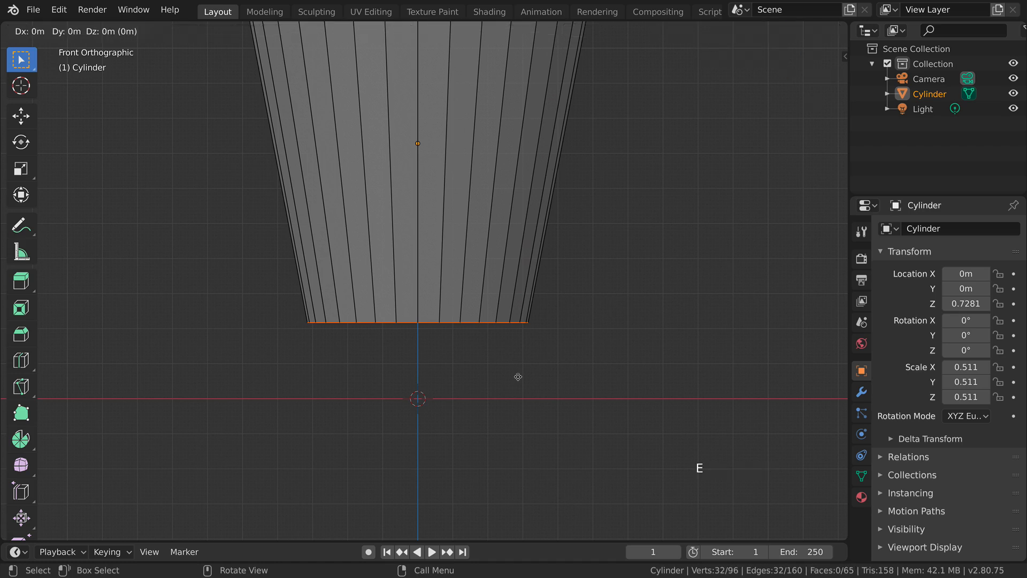
key("s")
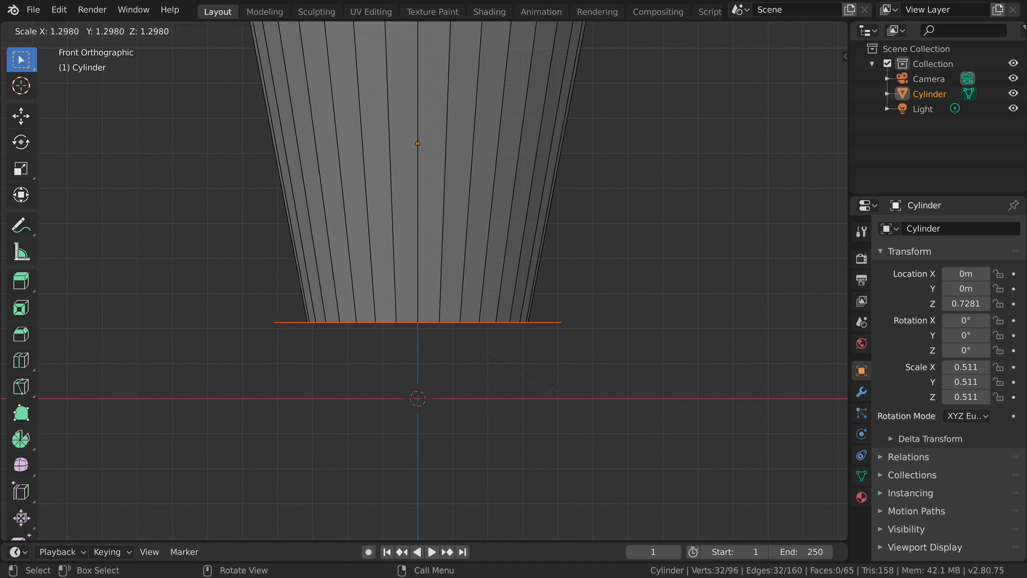
left_click(663, 397)
middle_click_drag(677, 375, 582, 374)
scroll(631, 379, "down", 5)
scroll(466, 342, "up", 3)
middle_click_drag(465, 341, 466, 373)
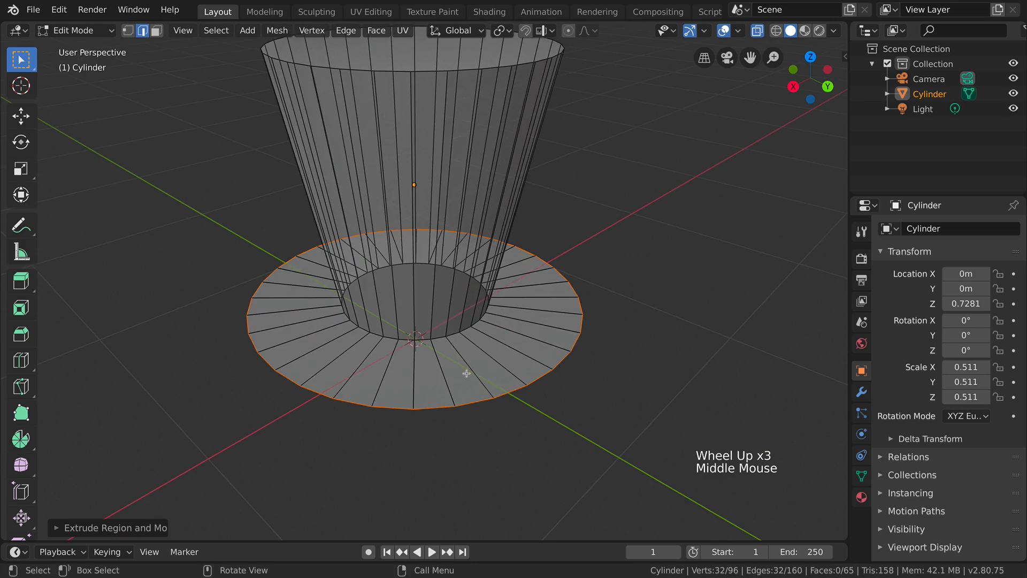
key("ctrl+z")
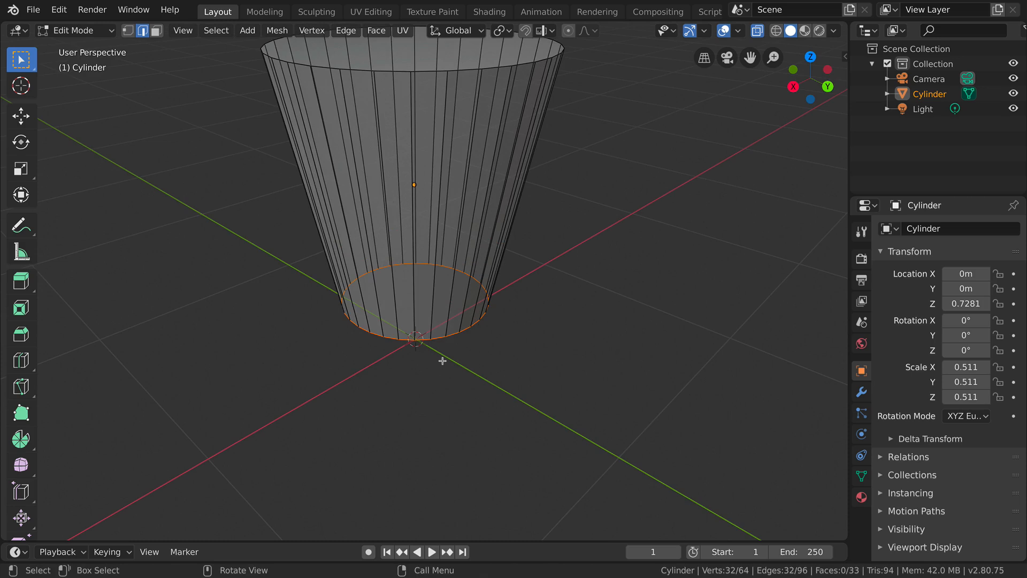
Extrude the bottom edge ring in place and scale it outward into a flat flange wider than the cylinder's top
key("e")
key("s")
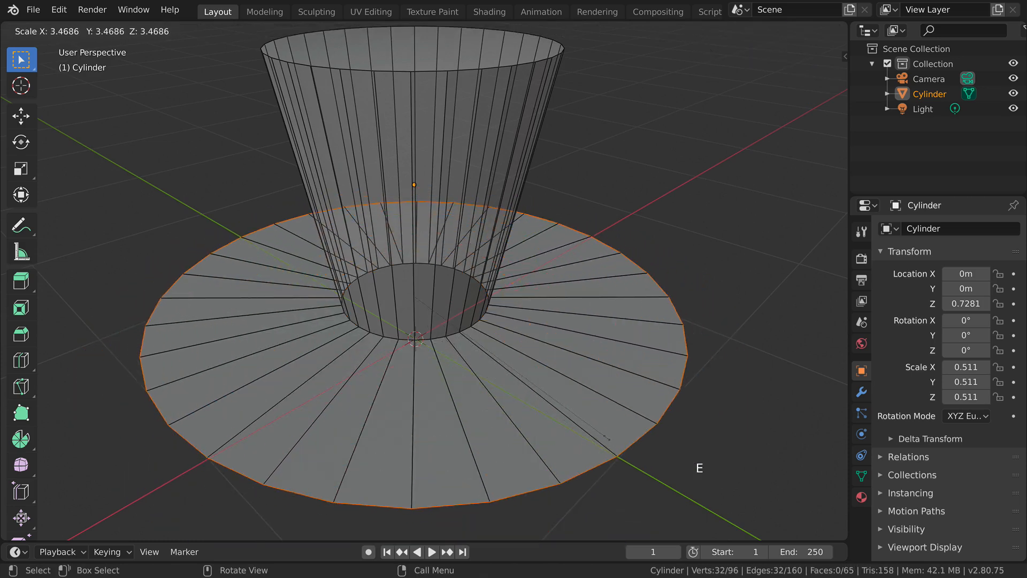
left_click(493, 452)
middle_click_drag(492, 453, 507, 383)
scroll(548, 426, "up", 1)
scroll(547, 426, "down", 3)
scroll(496, 408, "up", 3)
scroll(499, 423, "down", 3)
scroll(506, 382, "up", 2)
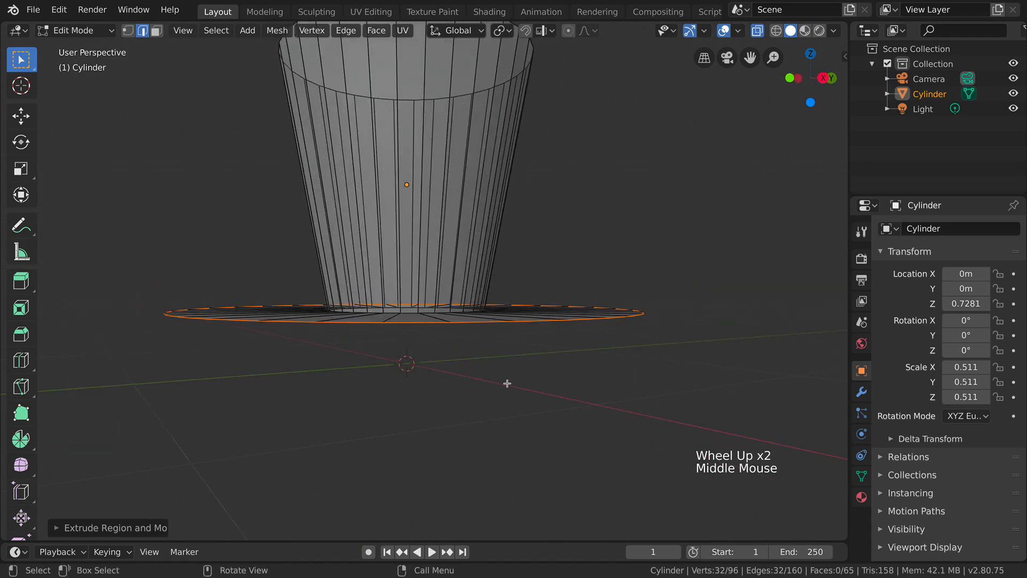
Extrude the flange's outer rim straight down about 0.02 m to give its edge thickness
key("e")
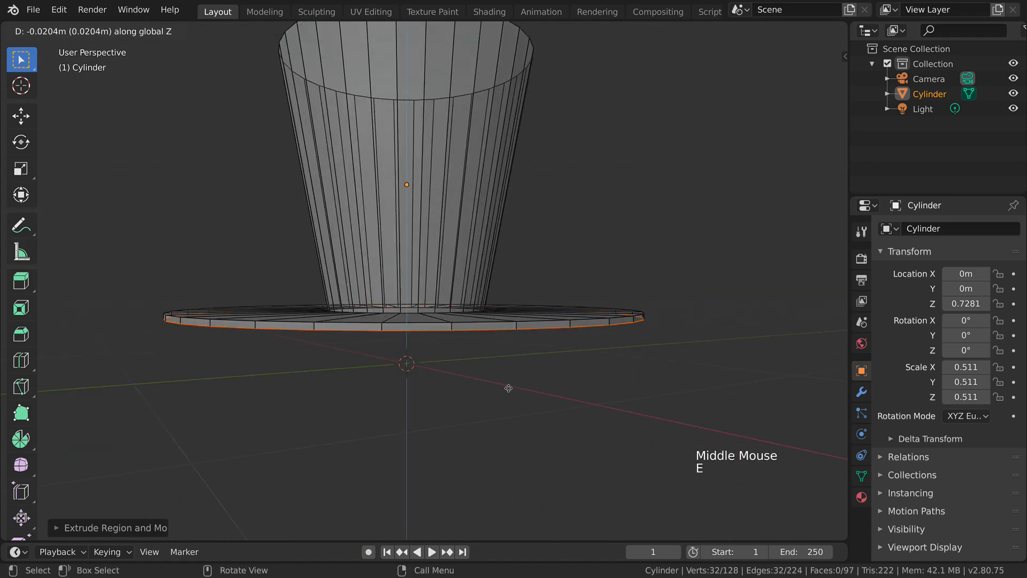
left_click(509, 386)
Select the edge ring around the flange's central hole and extrude it down about 0.022 m along Z, level with the outer rim's lower edge
mouse_move(509, 386)
middle_mouse_down()
mouse_move(520, 392)
mouse_move(476, 385)
mouse_move(479, 348)
mouse_move(557, 367)
mouse_move(557, 401)
mouse_move(515, 390)
mouse_move(470, 399)
mouse_move(507, 392)
mouse_move(520, 371)
middle_mouse_up()
scroll(467, 369, "up", 2)
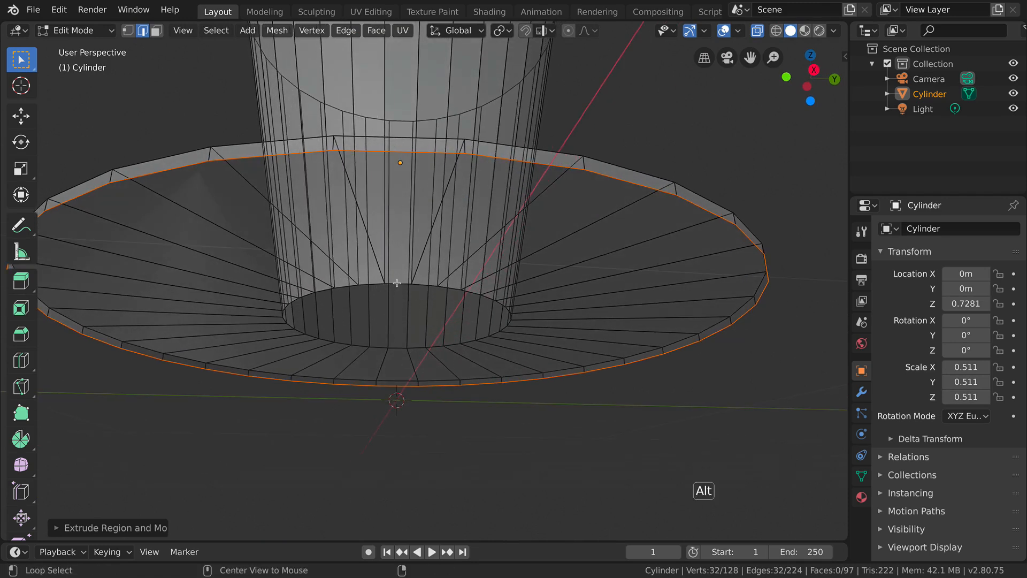
left_click(428, 295, "alt")
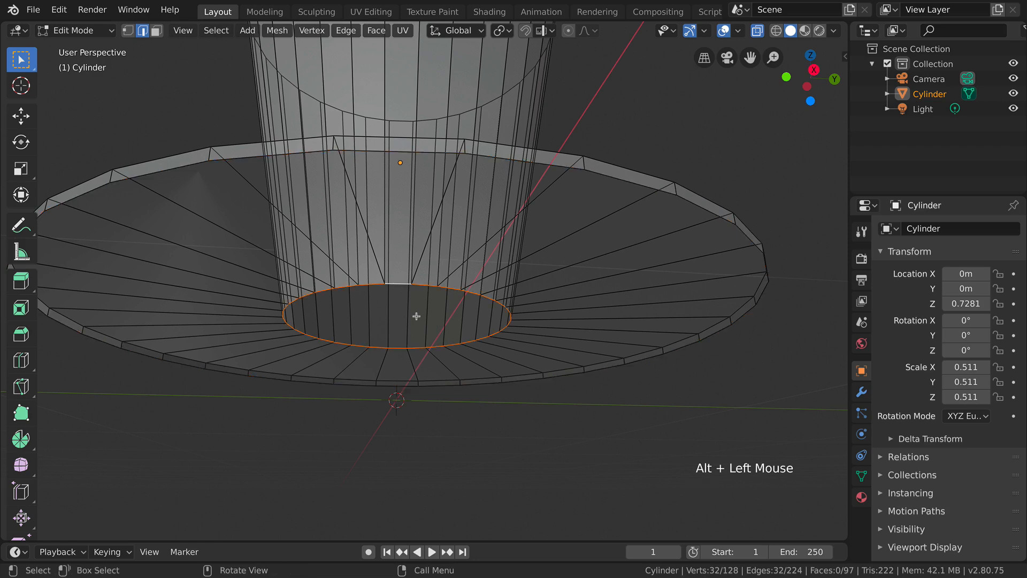
middle_click_drag(329, 263, 369, 424)
scroll(409, 416, "down", 2)
key("KP_1")
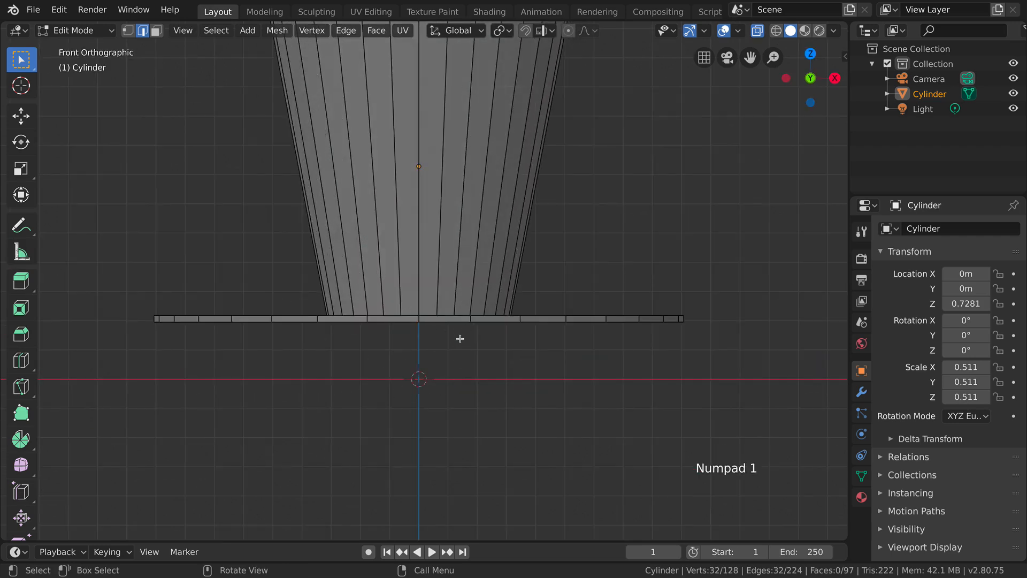
key("e")
key("z")
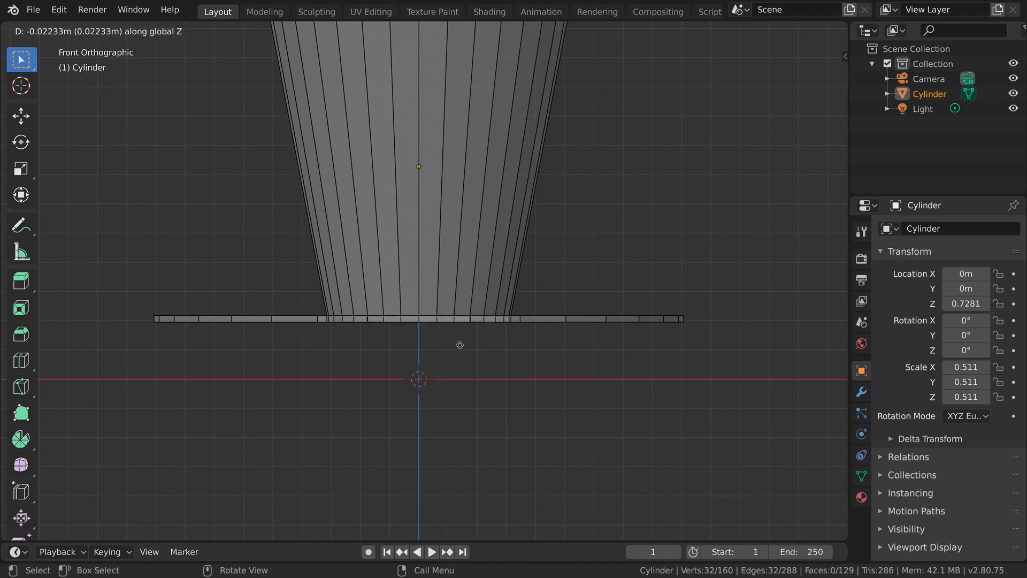
left_click(450, 351)
Switch to vertex select mode and turn off X-ray so the flange's underside displays solid
middle_click_drag(388, 372, 537, 334)
scroll(471, 361, "up", 2)
left_click(128, 31)
middle_click_drag(615, 214, 618, 172, "shift")
scroll(599, 186, "down", 3)
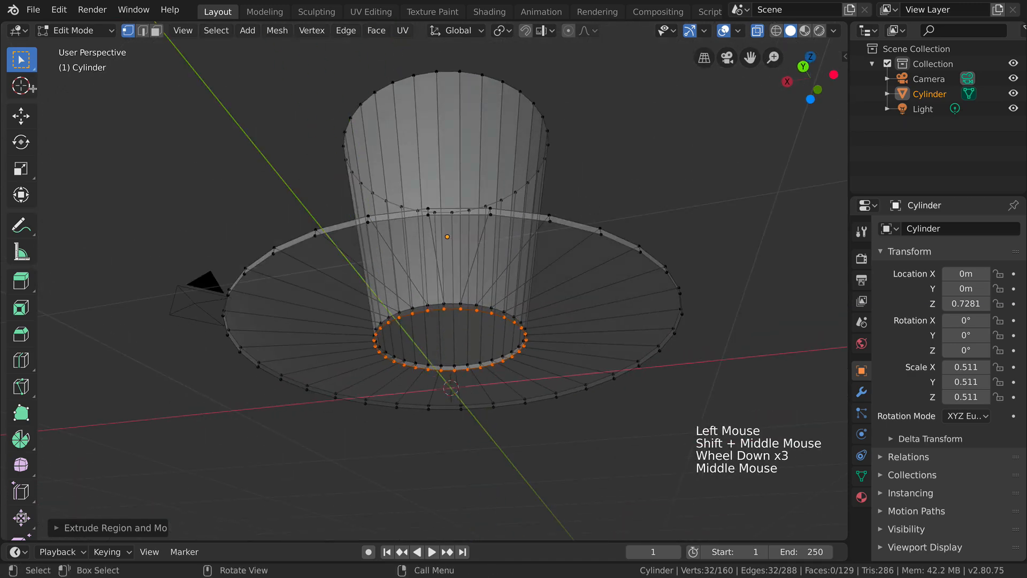
left_click(759, 35)
middle_click_drag(428, 332, 458, 327, "shift")
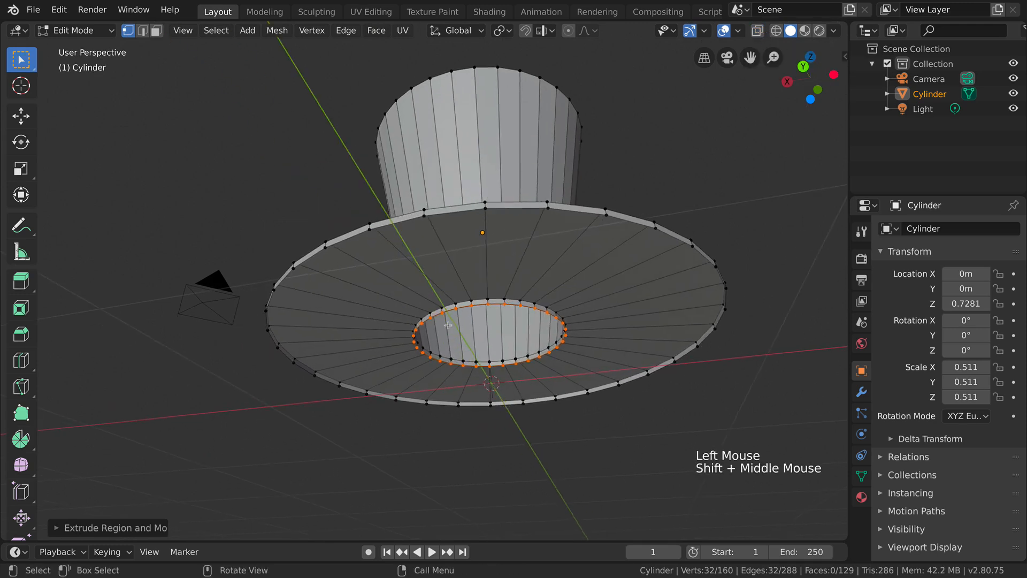
Fill a first underside face between two adjacent vertices on the hole's lower edge and the matching two on the outer rim's lower edge
left_click(455, 310)
middle_click_drag(492, 291, 528, 275)
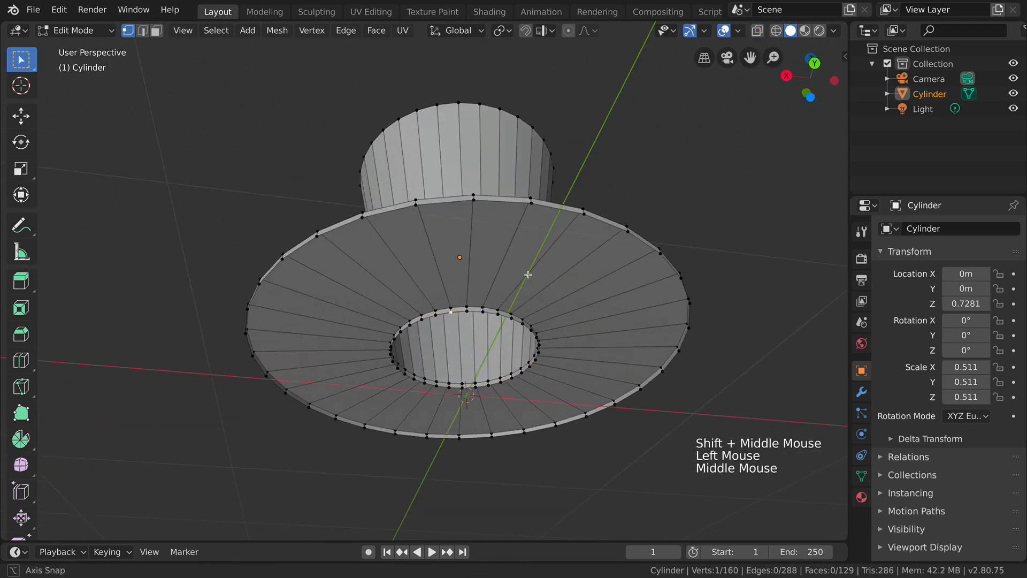
left_click(467, 310, "shift")
left_click(474, 199, "shift")
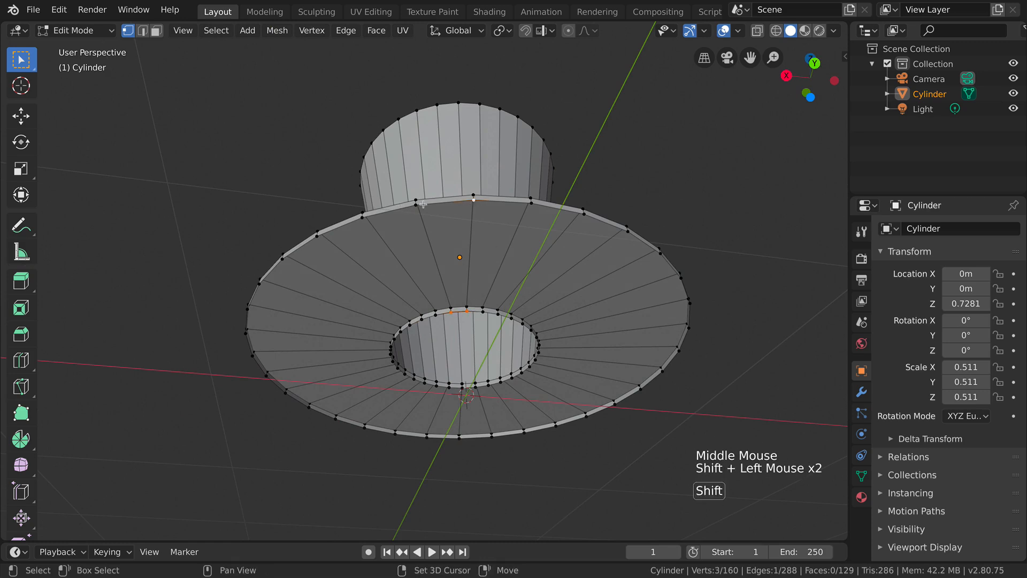
left_click(417, 204, "shift")
key("f")
Fill the second and third underside faces of the flange, each from two hole-edge and two outer-rim vertices, continuing clockwise
middle_click_drag(580, 236, 443, 296, "shift")
left_click(427, 298)
left_click(415, 302)
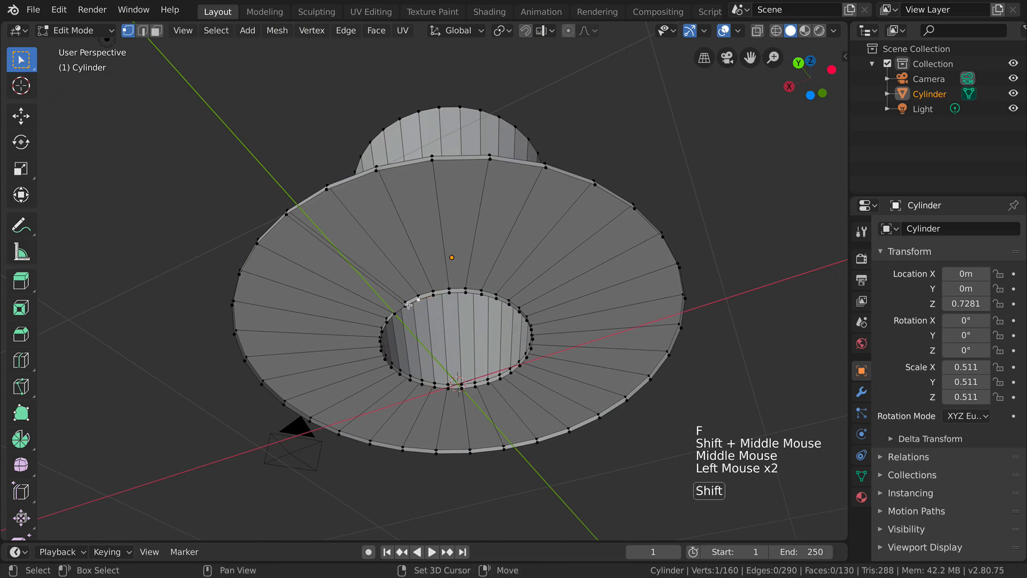
left_click(406, 305, "shift")
left_click(302, 212, "shift")
left_click(326, 189, "shift")
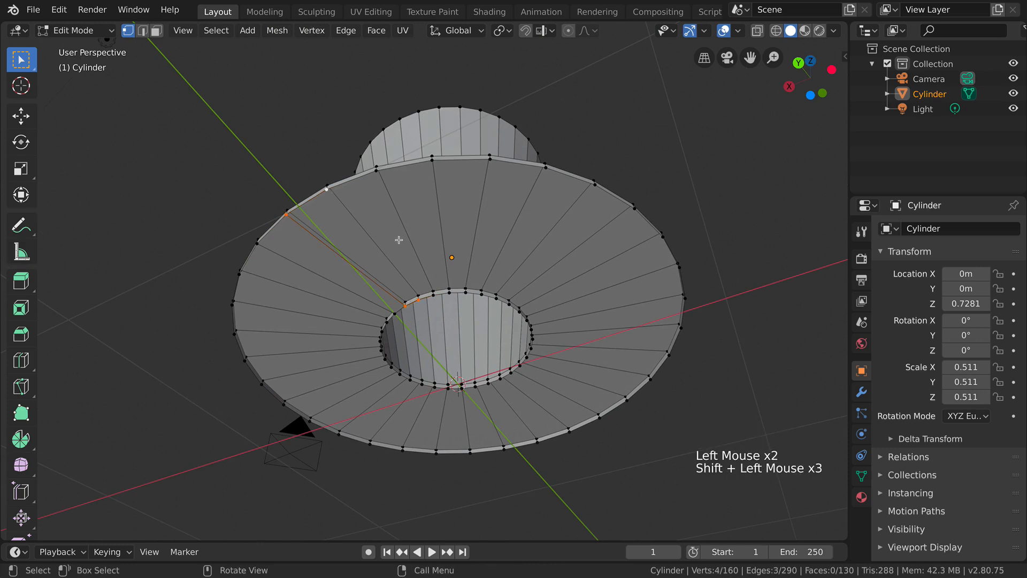
key("f")
left_click(421, 299)
left_click(427, 298, "shift")
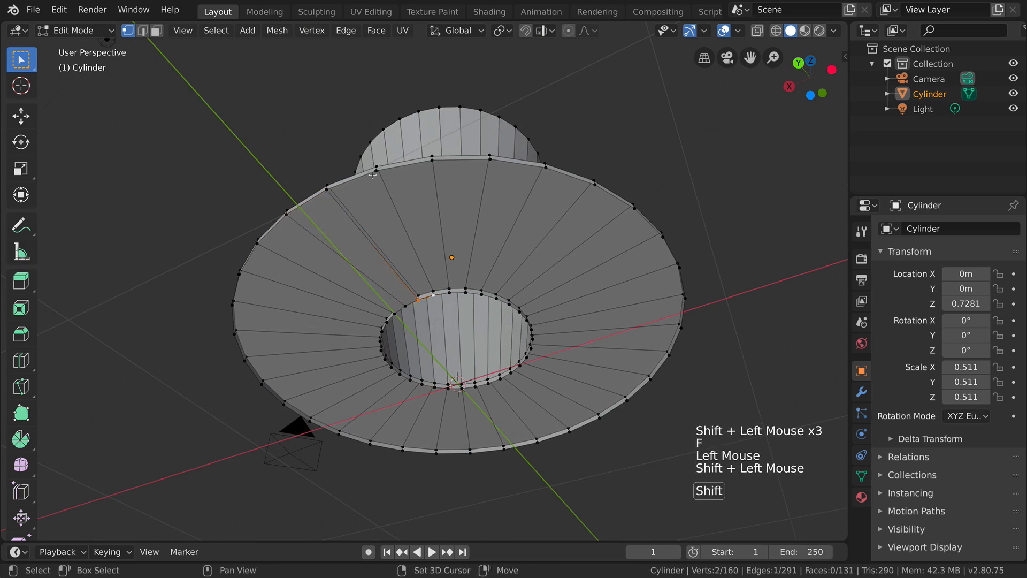
left_click(375, 170, "shift")
left_click(327, 189, "shift")
key("f")
Fill the fourth underside face between the hole's lower edge and the outer rim, adjoining the third one
middle_click_drag(522, 257, 511, 249)
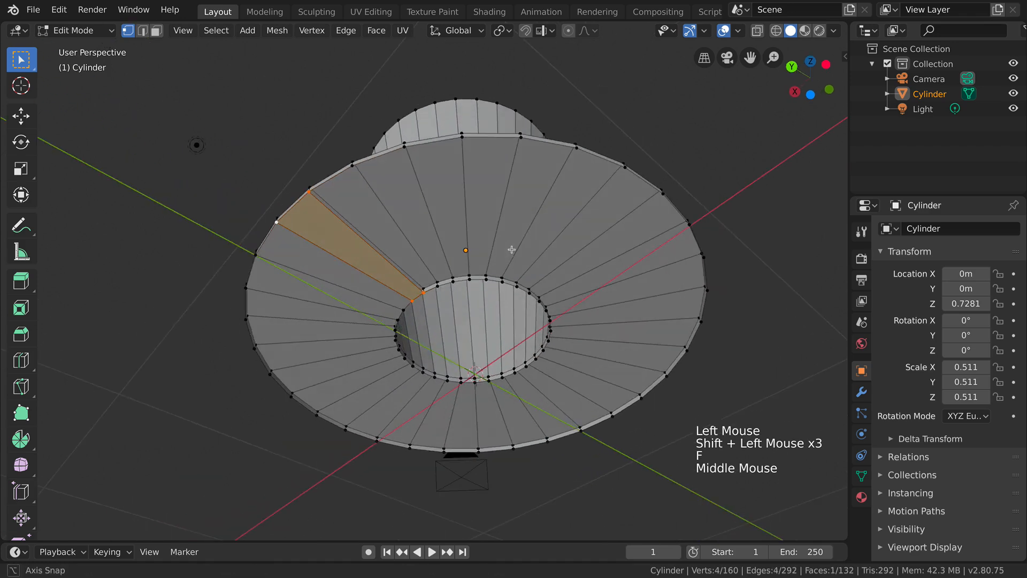
left_click(436, 288)
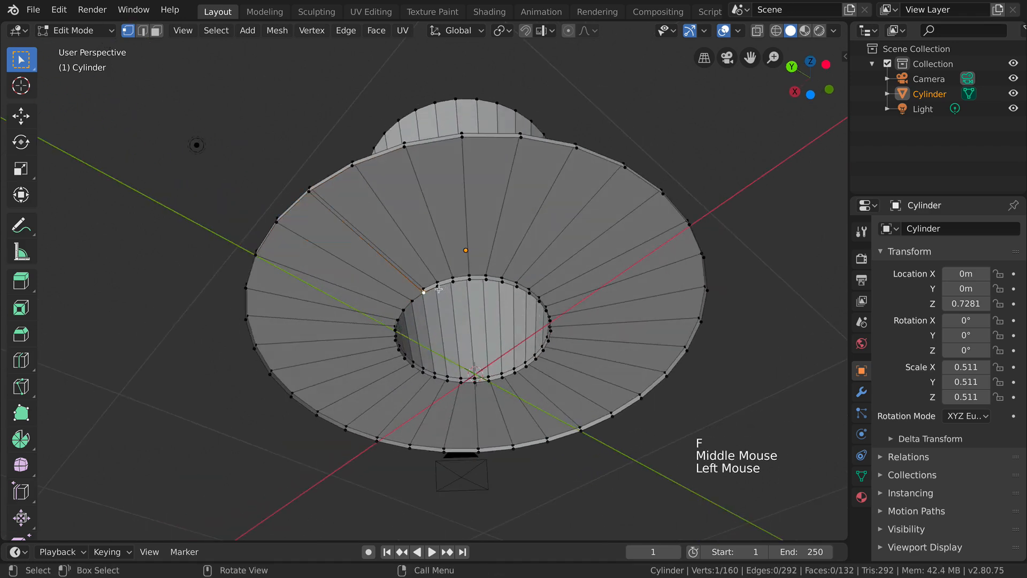
left_click(423, 292, "shift")
left_click(351, 165, "shift")
left_click(311, 193, "shift")
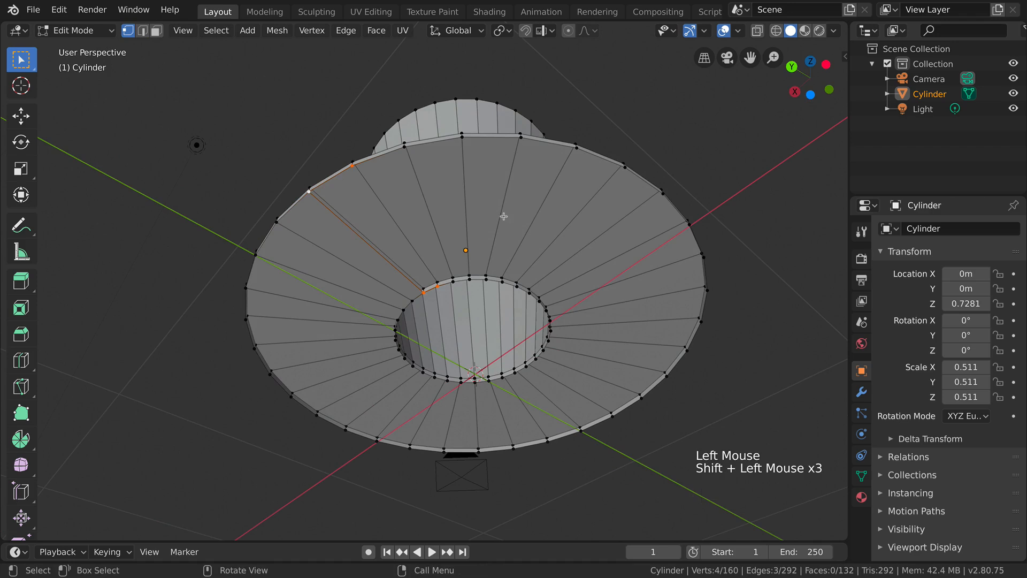
key("f")
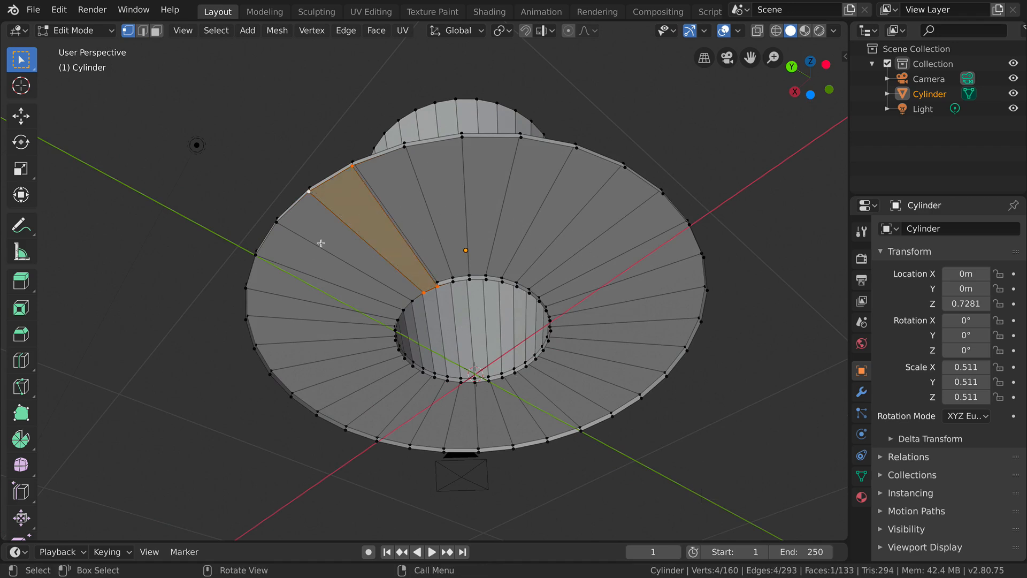
Try to fill an underside face from four vertices spanning two flange segments, and undo the fill
middle_click_drag(549, 304, 526, 338, "shift")
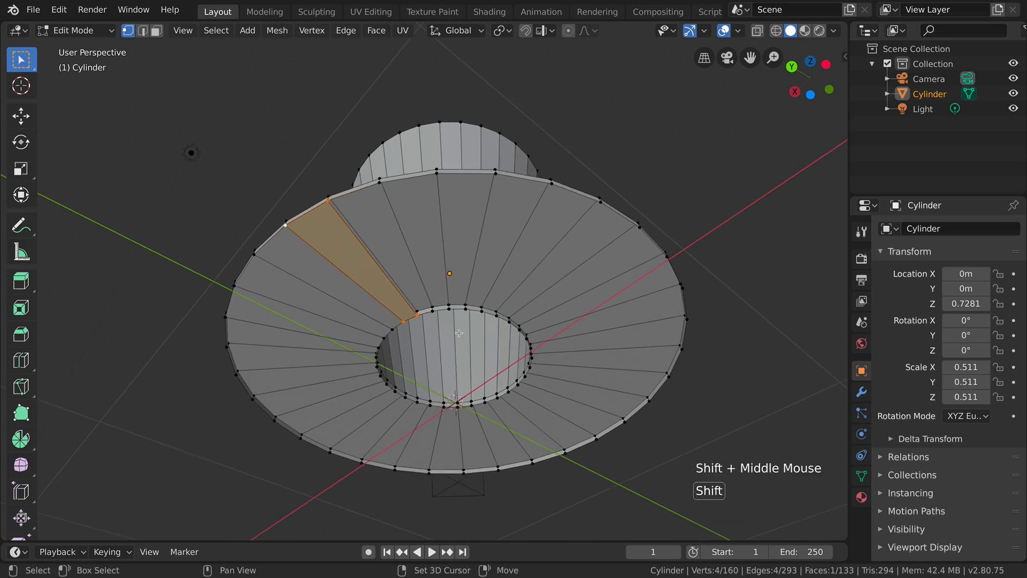
left_click(432, 310)
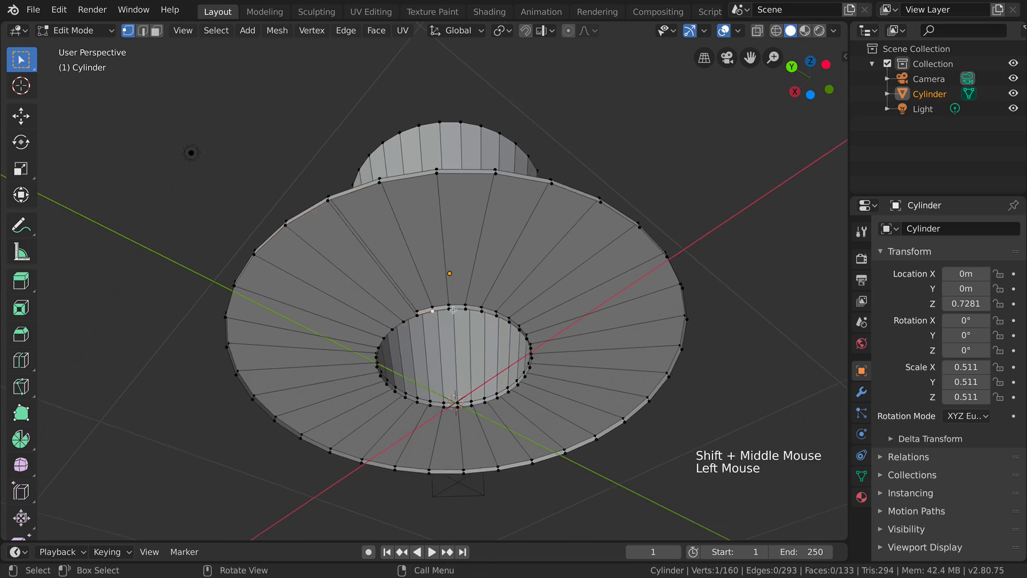
left_click(418, 315, "shift")
left_click(330, 206, "shift")
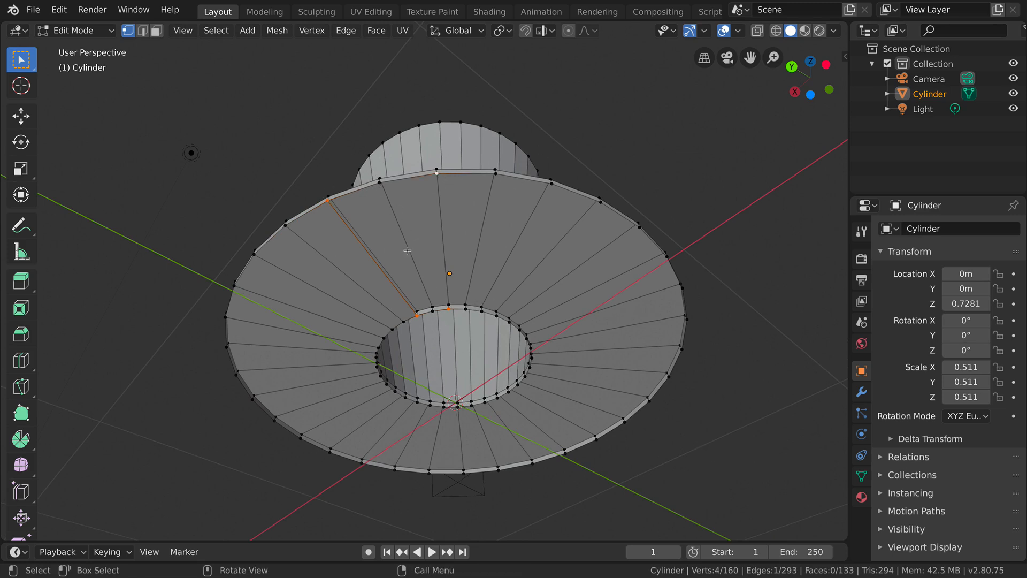
key("f")
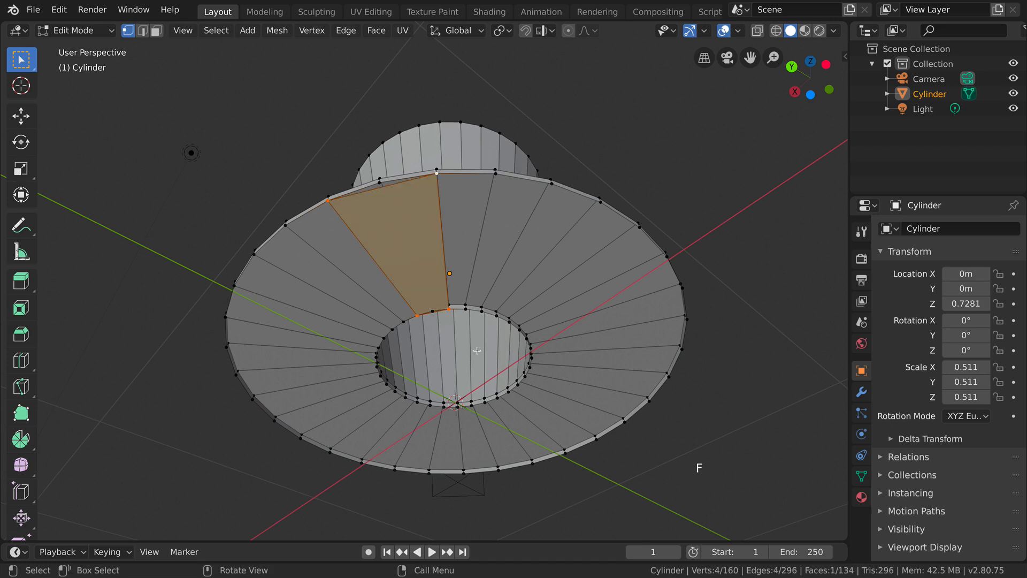
middle_click_drag(395, 198, 426, 273)
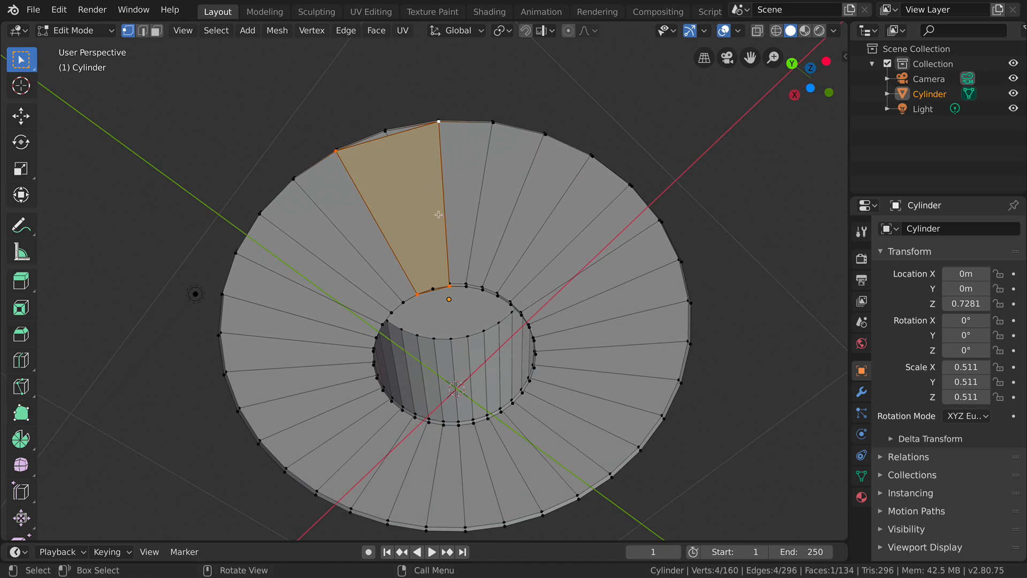
key("ctrl+z")
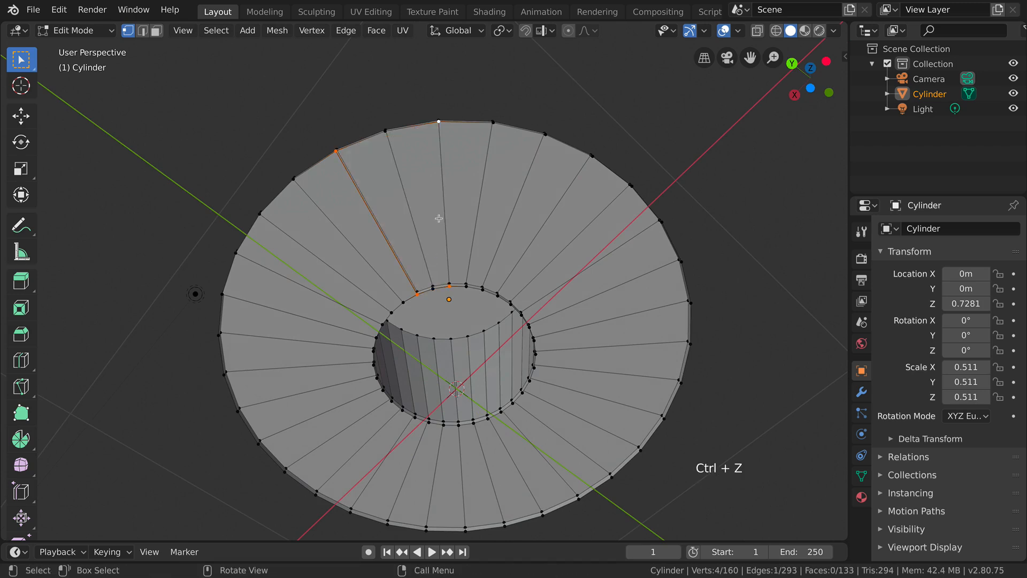
Fill the fifth and sixth underside faces, each spanning a single segment between the hole's lower edge and the outer rim
scroll(423, 214, "up", 3)
middle_click_drag(454, 140, 517, 363, "shift")
left_click(405, 204)
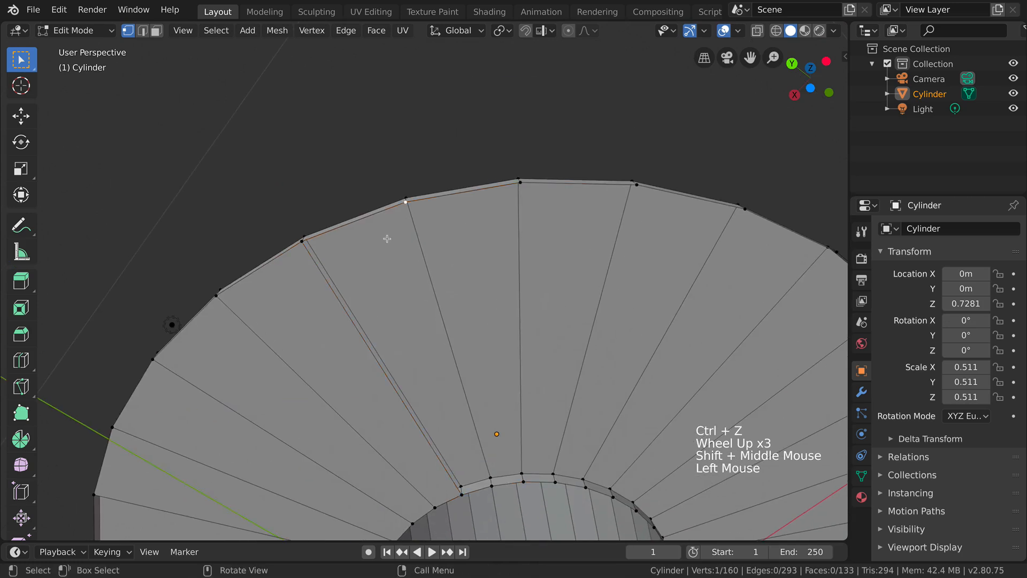
left_click(304, 244, "shift")
left_click(460, 491, "shift")
left_click(462, 495, "shift")
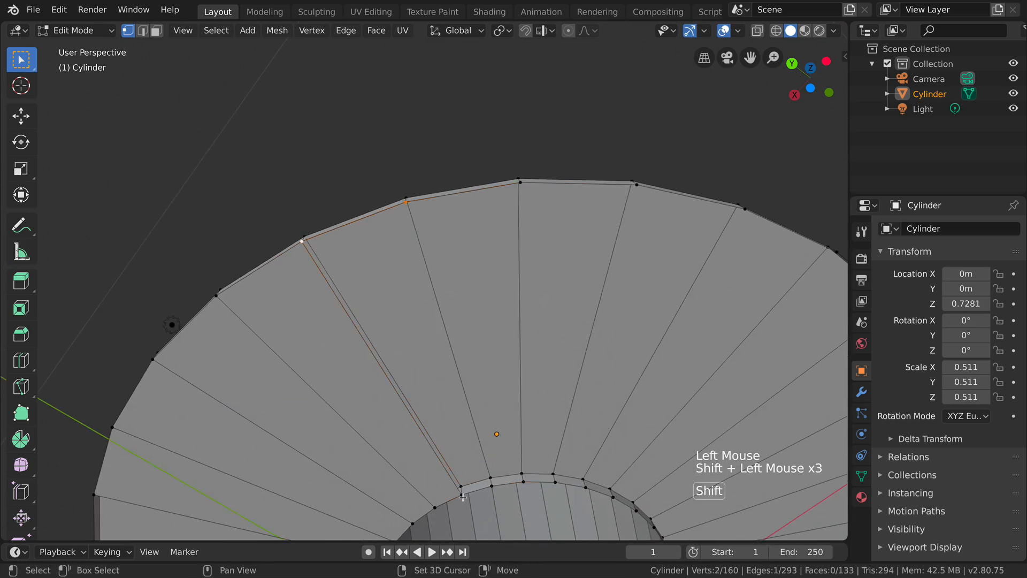
left_click(490, 487, "shift")
key("f")
middle_click_drag(545, 449, 515, 396, "shift")
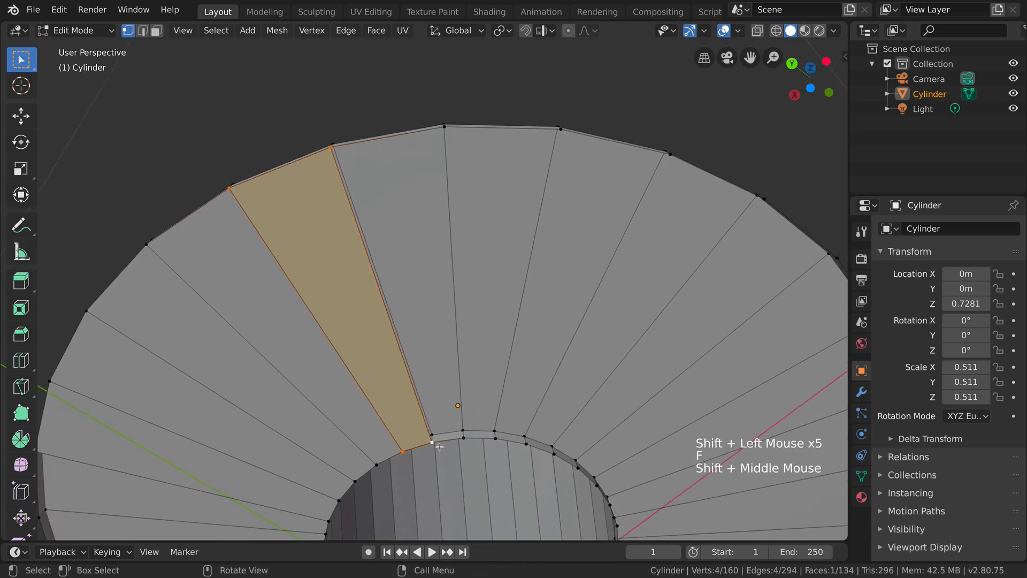
left_click(446, 441)
left_click(463, 438, "shift")
left_click(443, 129, "shift")
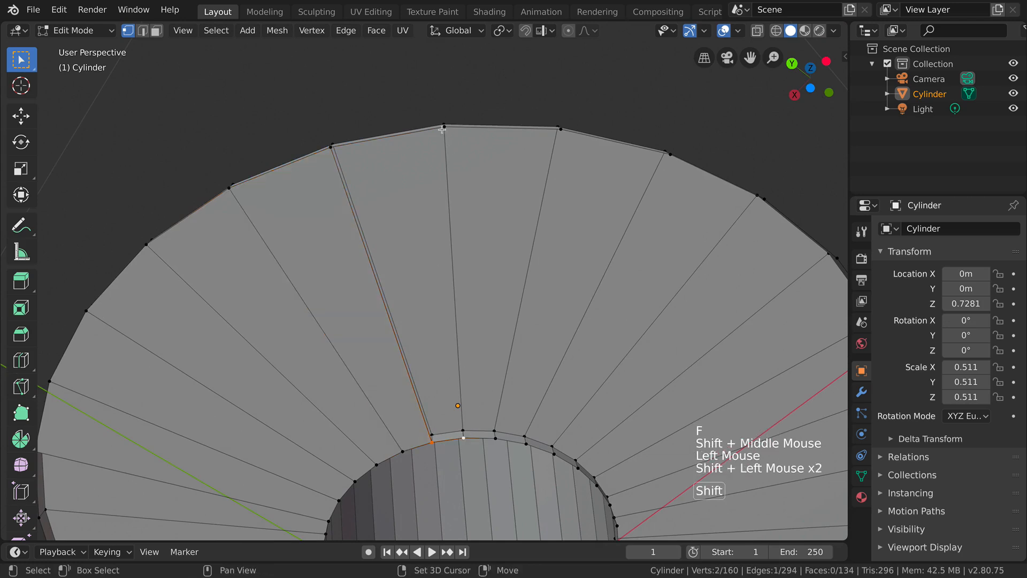
key("f")
Fill the seventh and eighth underside faces clockwise from the last one, joining the lower hole edge to the outer rim
middle_click_drag(437, 246, 356, 373, "shift")
left_click(356, 391)
left_click(387, 392, "shift")
left_click(422, 75, "shift")
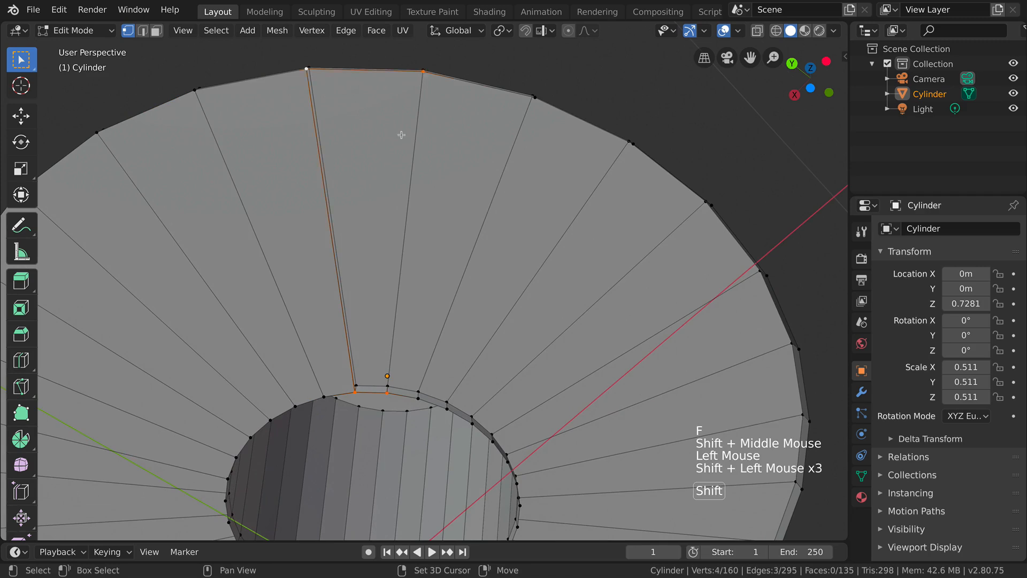
middle_click_drag(514, 282, 509, 289)
middle_click_drag(555, 241, 537, 221, "shift")
left_click(300, 171)
left_click(194, 209, "shift")
left_click(397, 403, "shift")
left_click(423, 400, "shift")
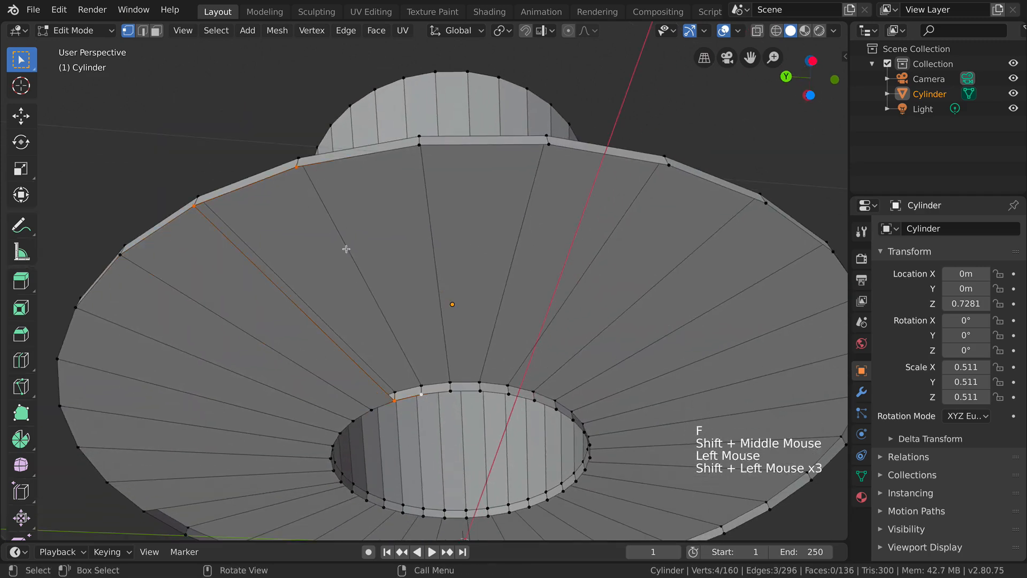
key("f")
Fill the ninth and tenth underside faces of the flange, each from its four lower corner vertices
middle_click_drag(422, 402, 365, 390, "shift")
left_click(383, 374, "shift")
left_click(348, 375)
left_click(188, 141, "shift")
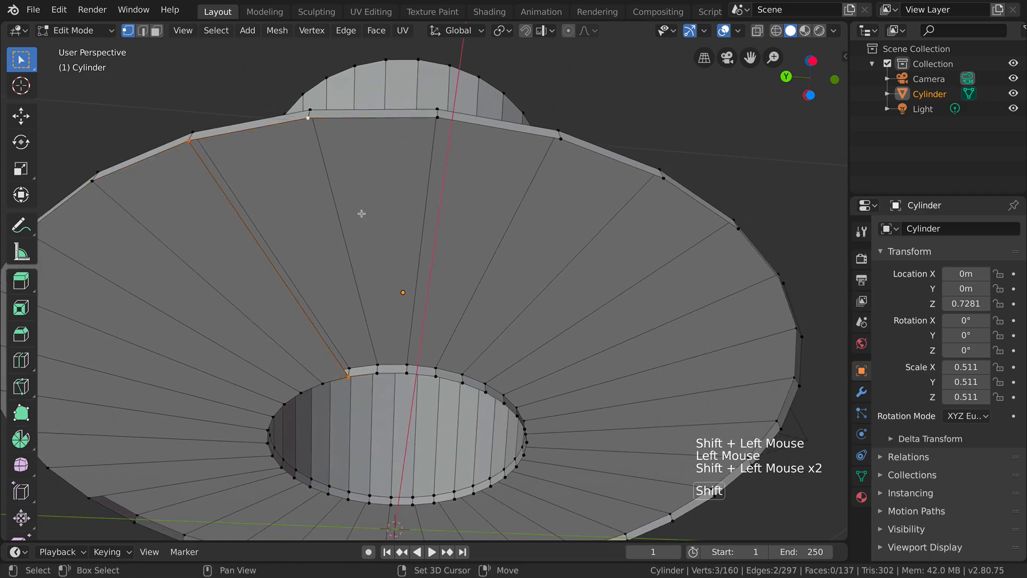
left_click(377, 373, "shift")
key("f")
middle_click_drag(492, 383, 392, 356, "shift")
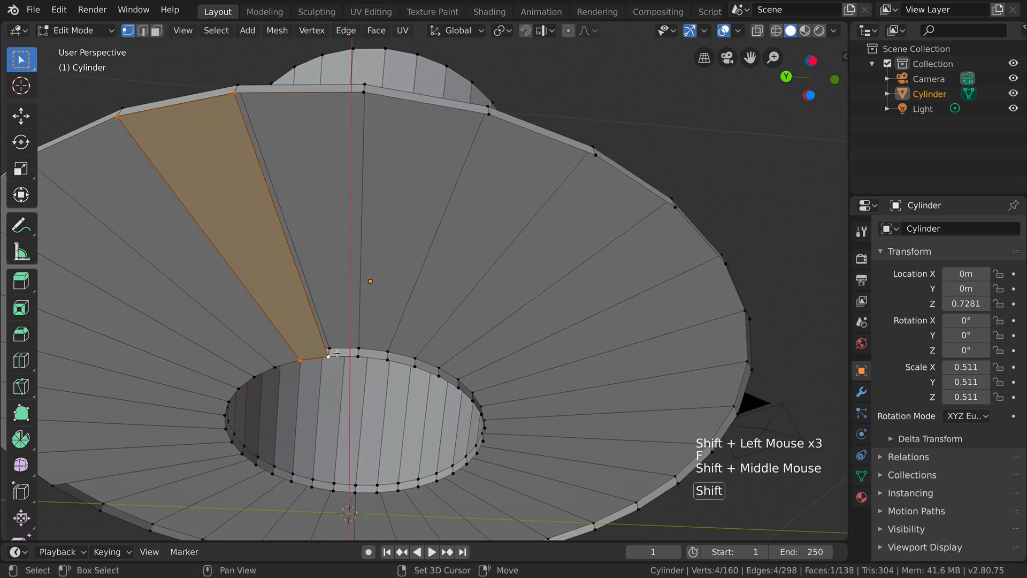
left_click(328, 355)
left_click(357, 357, "shift")
left_click(364, 92, "shift")
left_click(234, 92, "shift")
key("f")
Fill the eleventh and twelfth underside faces between the hole's lower edge and the outer rim's lower edge
middle_click_drag(577, 294, 404, 327, "shift")
left_click(322, 323)
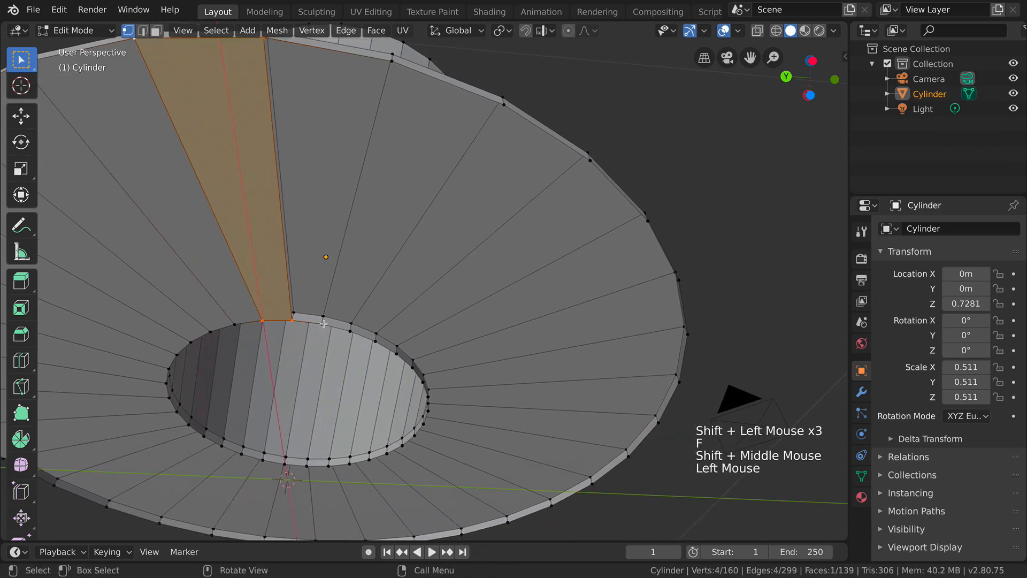
left_click(293, 319, "shift")
left_click(276, 46, "shift")
left_click(392, 54, "shift")
key("f")
middle_click_drag(342, 358, 282, 336, "shift")
left_click(293, 309)
left_click(263, 302, "shift")
left_click(306, 56, "shift")
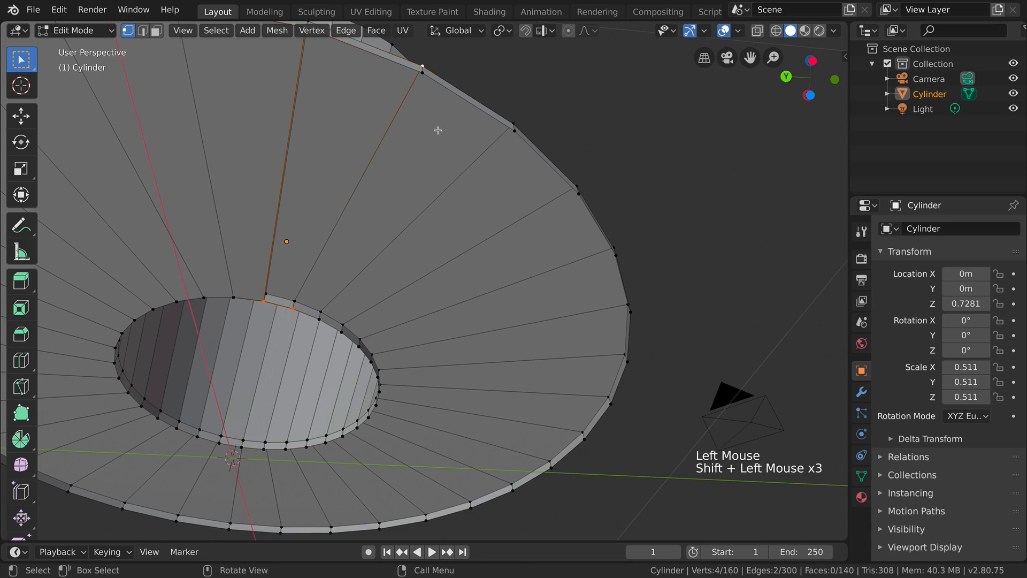
left_click(425, 65, "shift")
left_click(426, 76, "shift")
middle_click_drag(447, 146, 442, 210)
scroll(465, 177, "down", 1)
key("f")
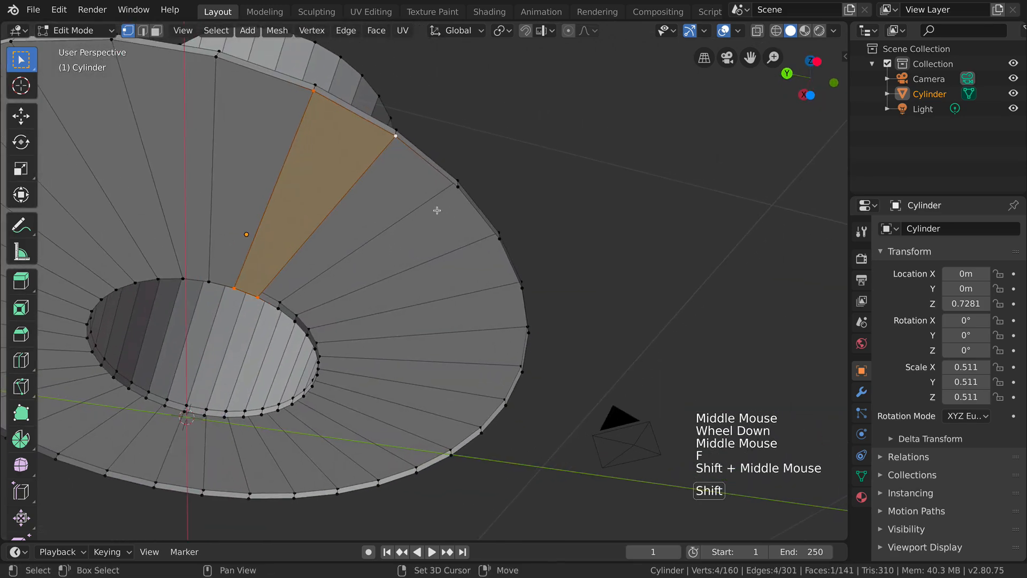
Fill the thirteenth underside face, adjoining the last one clockwise around the flange
left_click(278, 309)
left_click(257, 297, "shift")
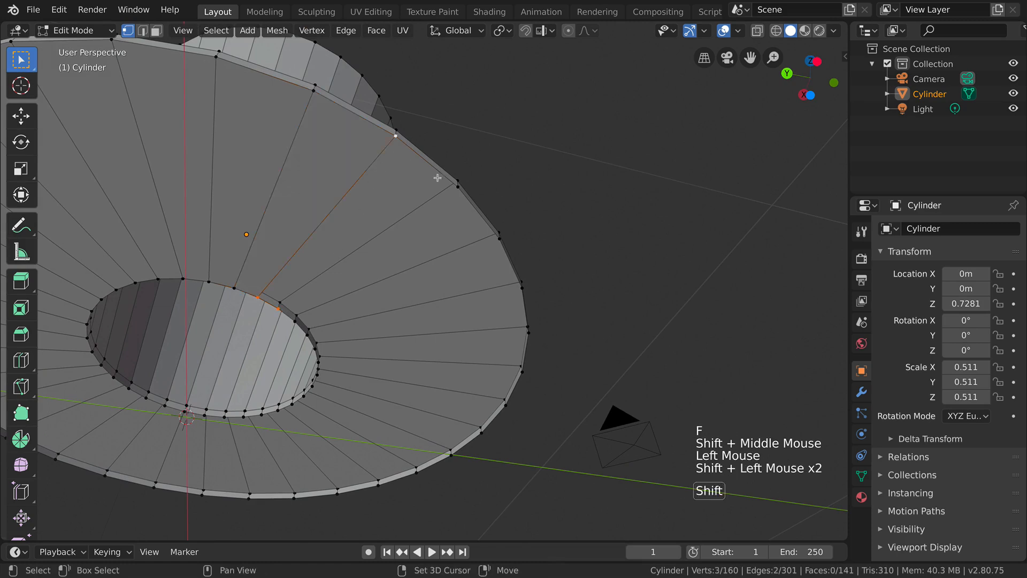
left_click(458, 182, "shift")
key("f")
middle_click_drag(493, 282, 456, 262, "shift")
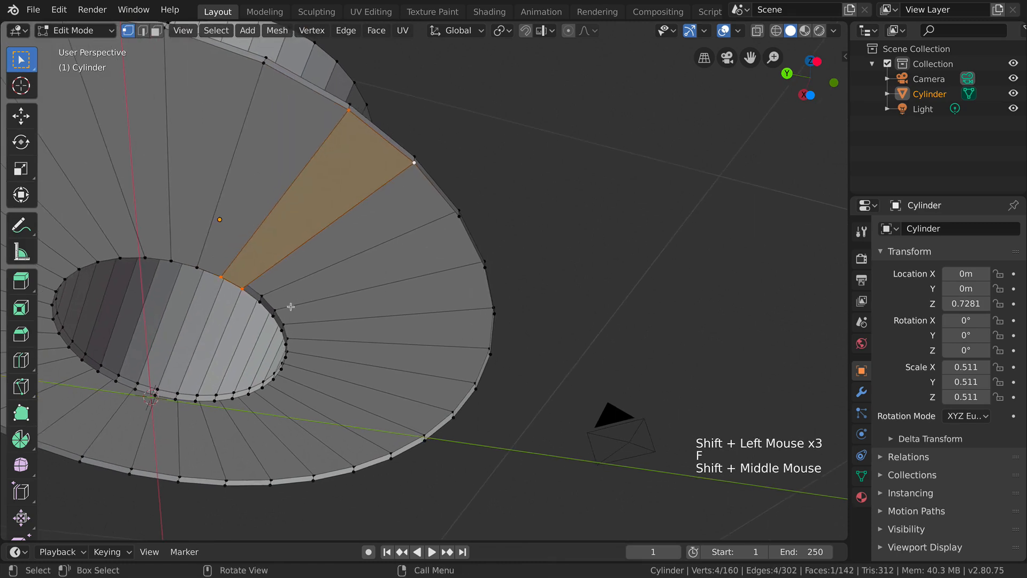
Fill the fourteenth and fifteenth underside faces clockwise around the flange, each from its four lower corner vertices
left_click(260, 302)
left_click(243, 289, "shift")
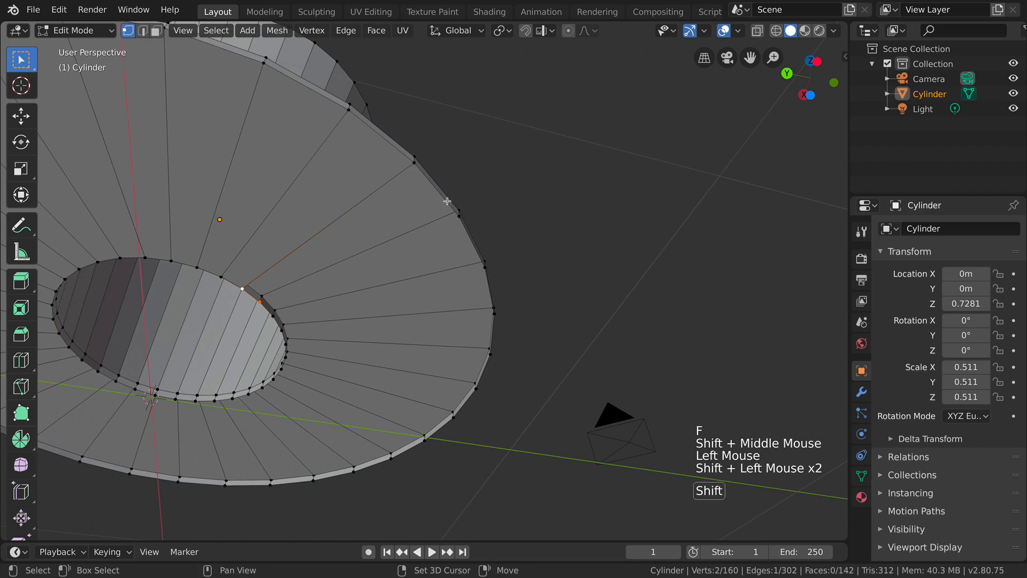
left_click(457, 223, "shift")
key("f")
middle_click_drag(530, 289, 352, 394)
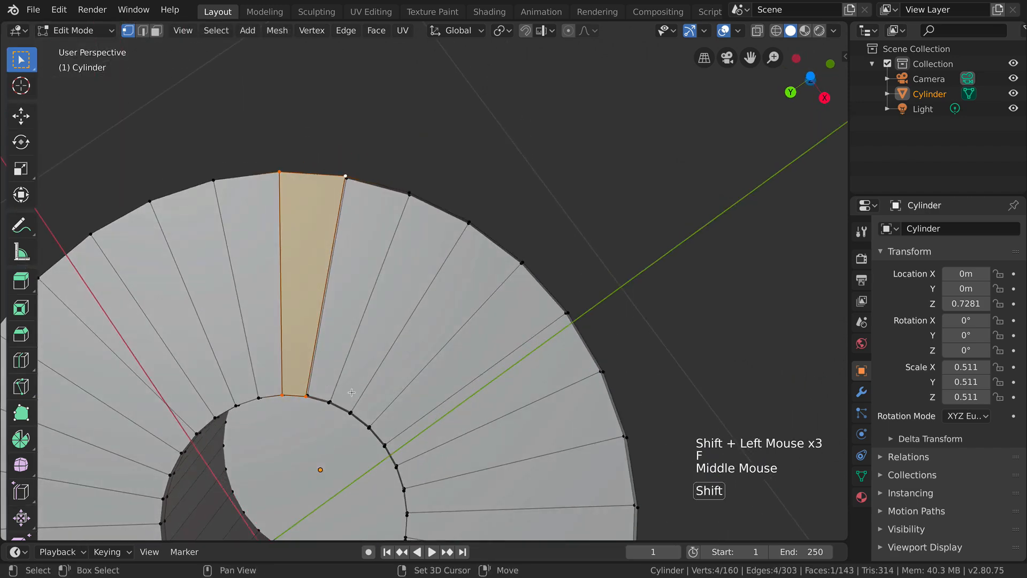
left_click(328, 405, "shift")
left_click(307, 397)
left_click(327, 404, "shift")
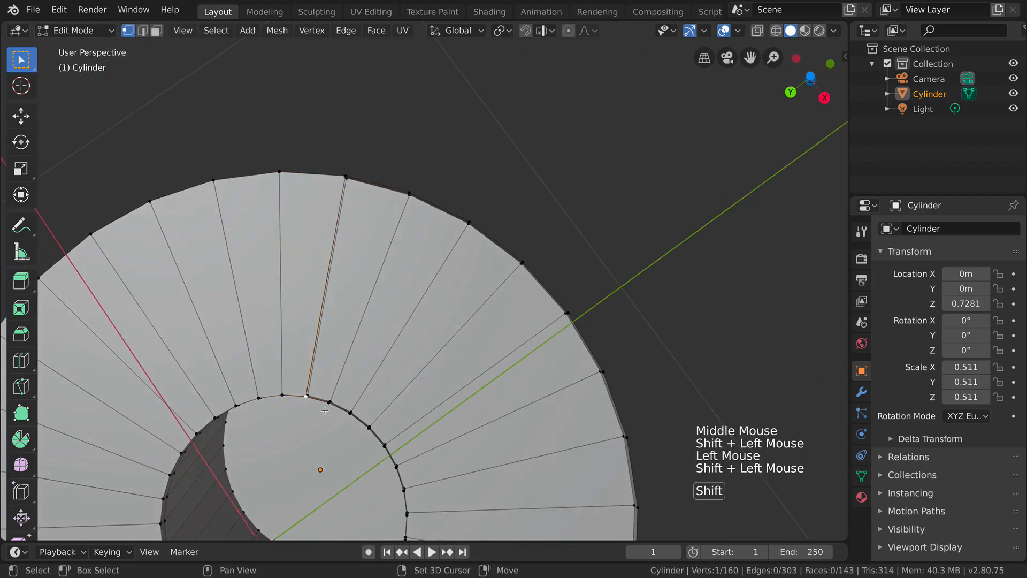
left_click(410, 187, "shift")
middle_click_drag(410, 187, 419, 359)
key("f")
Fill the sixteenth and seventeenth underside faces between the hole's lower edge and the outer rim's lower edge
middle_click_drag(517, 291, 452, 256, "shift")
left_click(431, 246)
left_click(383, 205, "shift")
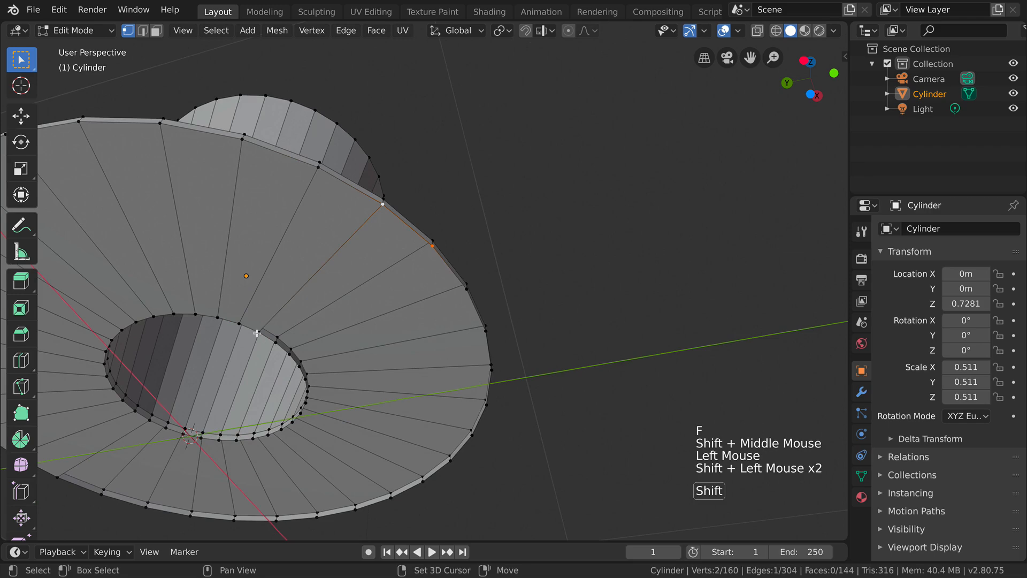
left_click(275, 342, "shift")
key("f")
middle_click_drag(506, 371, 355, 419)
left_click(345, 415)
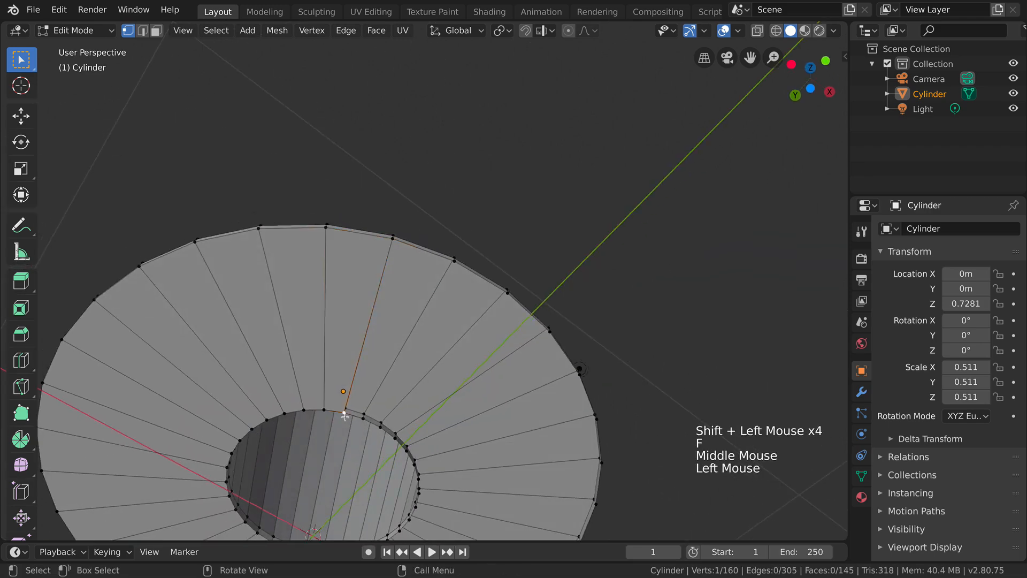
left_click(364, 418)
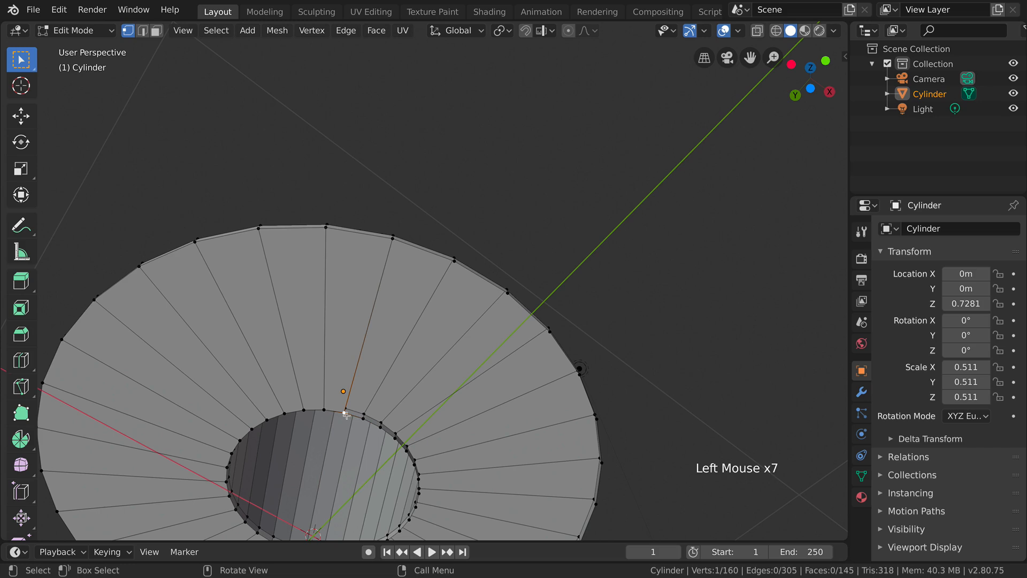
left_click(364, 419, "shift")
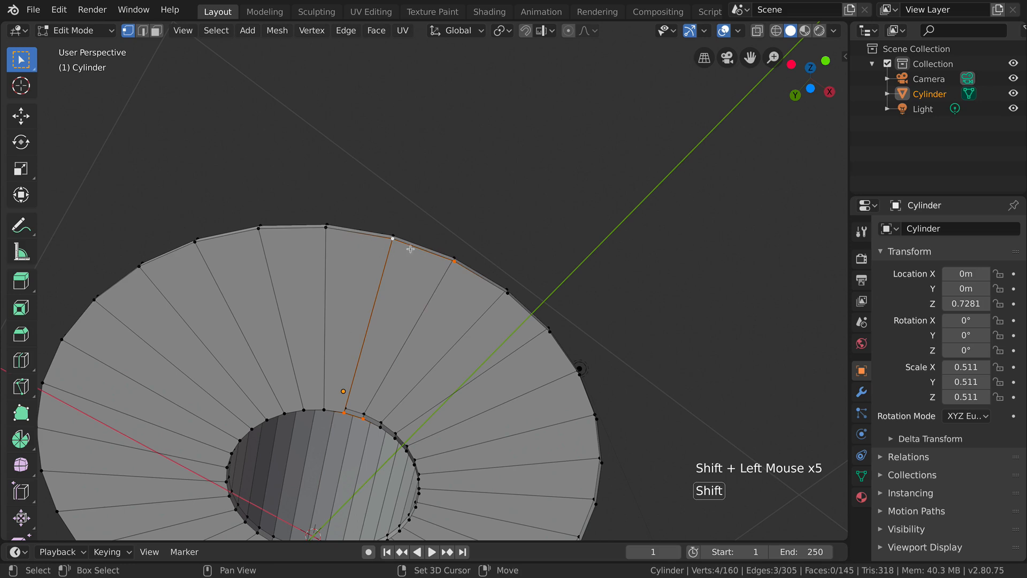
key("f")
Fill the eighteenth underside face of the flange, adjoining the last one clockwise
middle_click_drag(378, 426, 362, 407, "shift")
key("KP_1")
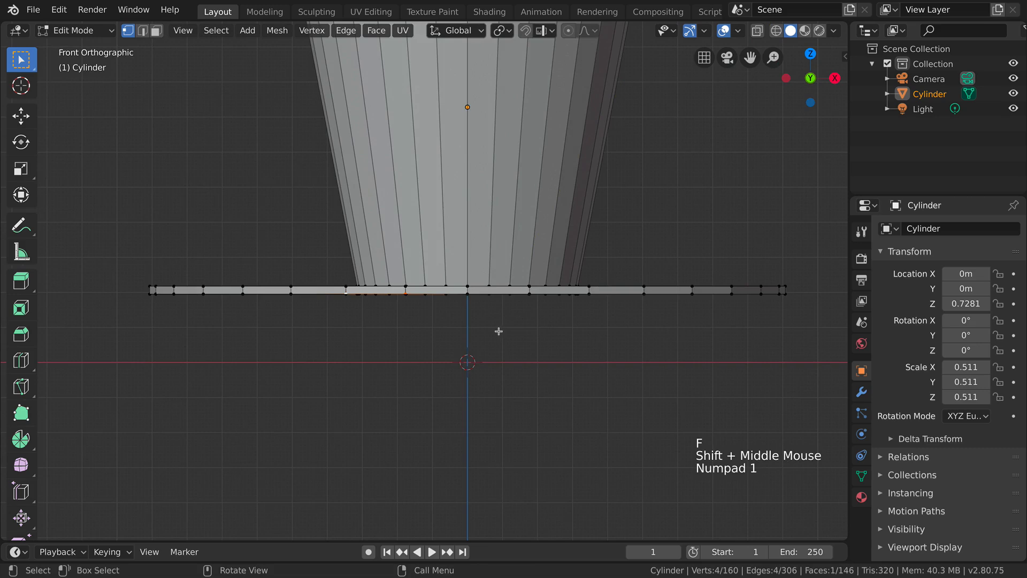
left_click(543, 300)
middle_click_drag(544, 298, 555, 291)
left_click(396, 402, "shift")
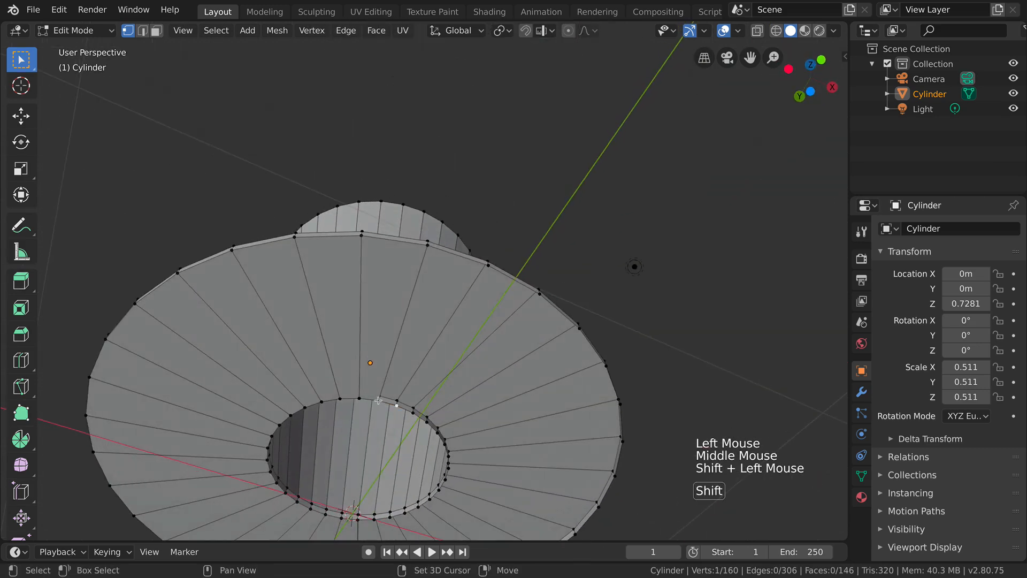
left_click(426, 243, "shift")
left_click(488, 265, "shift")
key("f")
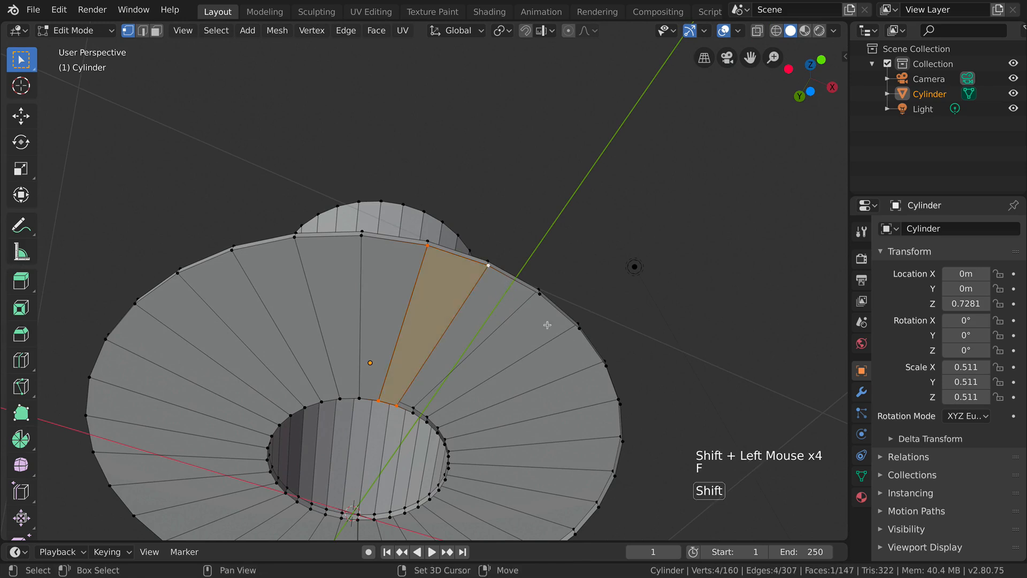
Fill the nineteenth underside face from two lower hole vertices and the two matching lower rim vertices
middle_click_drag(397, 429, 358, 406, "shift")
left_click(380, 395)
left_click(364, 385, "shift")
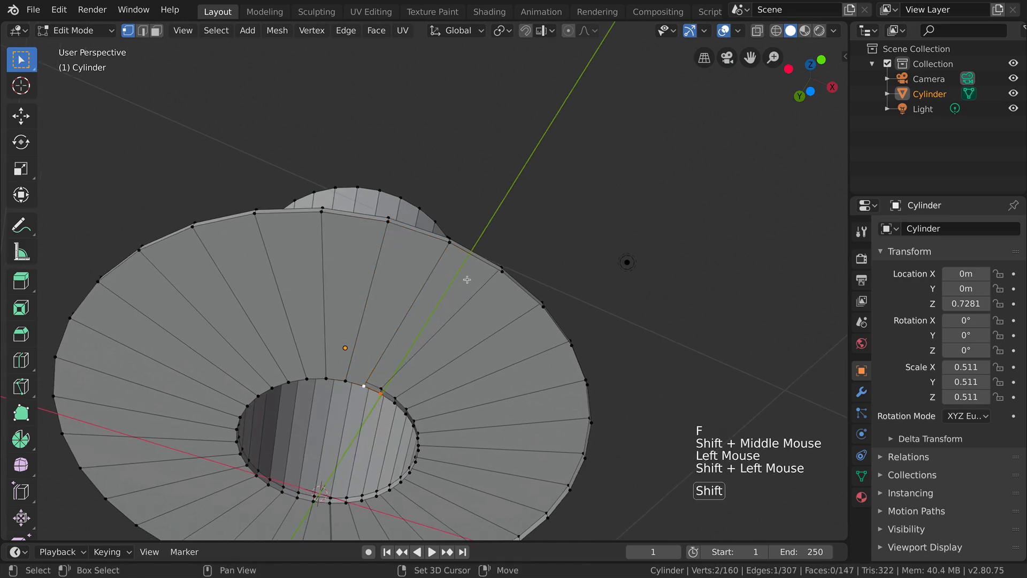
left_click(495, 274, "shift")
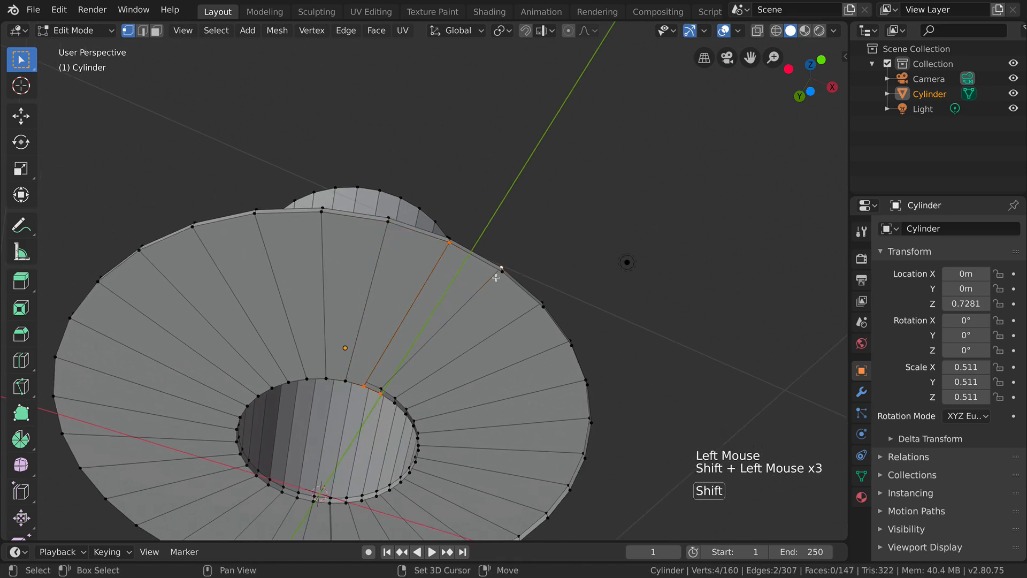
left_click(501, 269, "shift")
left_click(502, 270, "shift")
key("f")
Fill the twentieth and twenty-first underside faces of the flange, using only the lower vertices of hole and rim
middle_click_drag(479, 332, 499, 255)
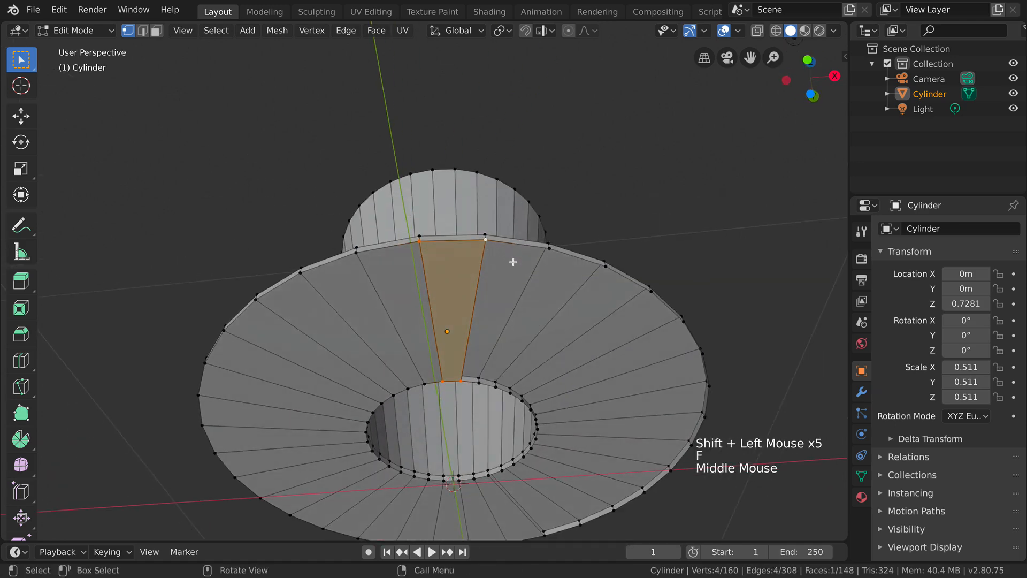
left_click(486, 243)
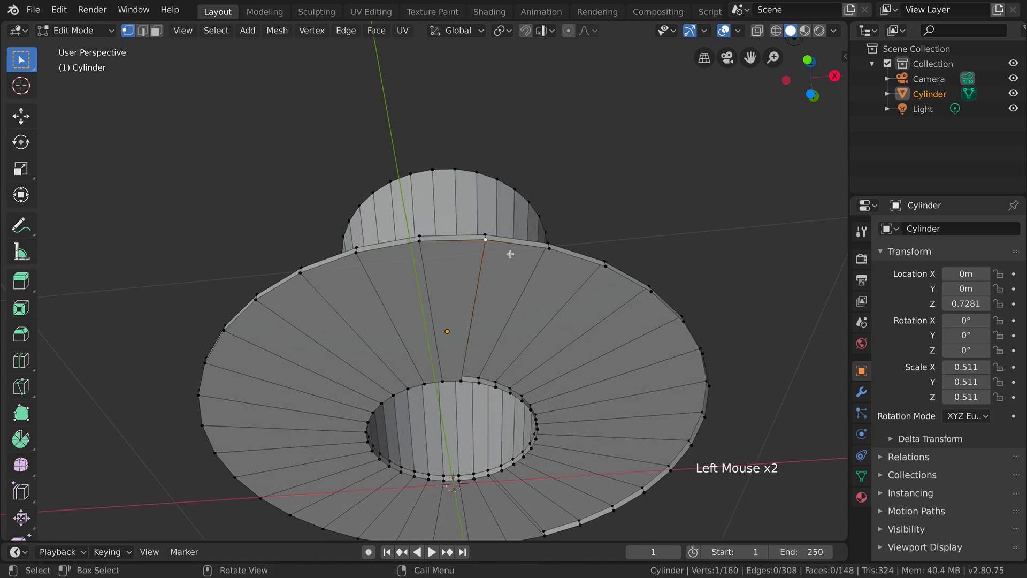
left_click(547, 247, "shift")
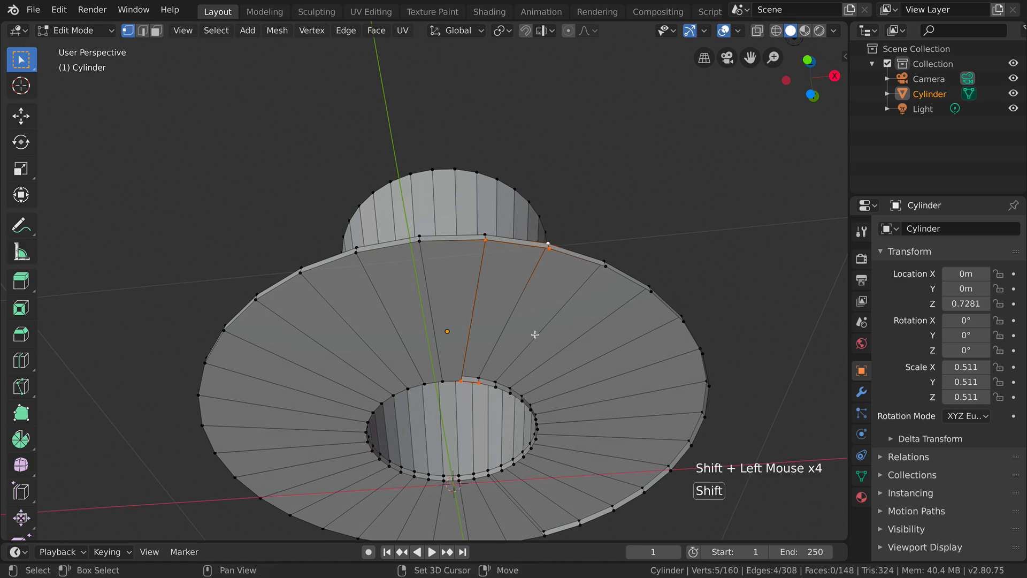
left_click(550, 241, "shift")
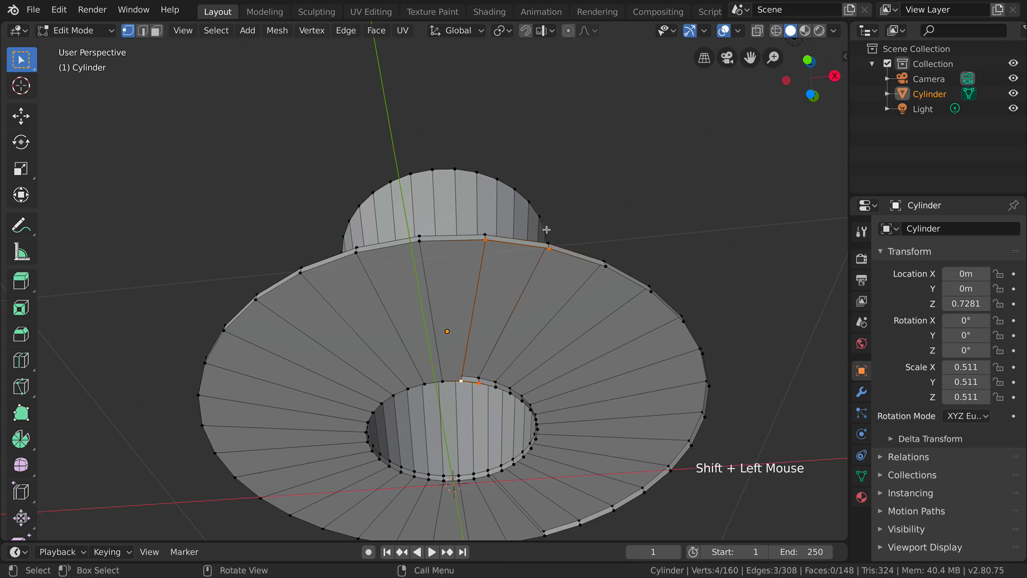
key("f")
middle_click_drag(642, 355, 658, 361)
middle_click_drag(724, 251, 670, 257, "shift")
left_click(505, 339)
left_click(485, 341, "shift")
left_click(416, 228, "shift")
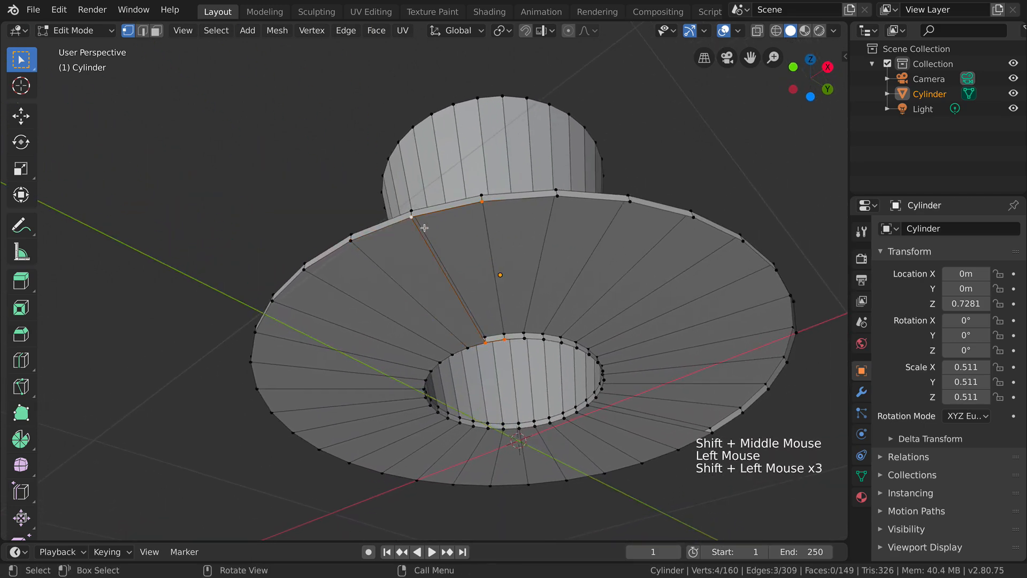
key("f")
Fill the twenty-second underside face between the lower hole edge and the lower rim edge
middle_click_drag(530, 229, 472, 247, "shift")
left_click(489, 195)
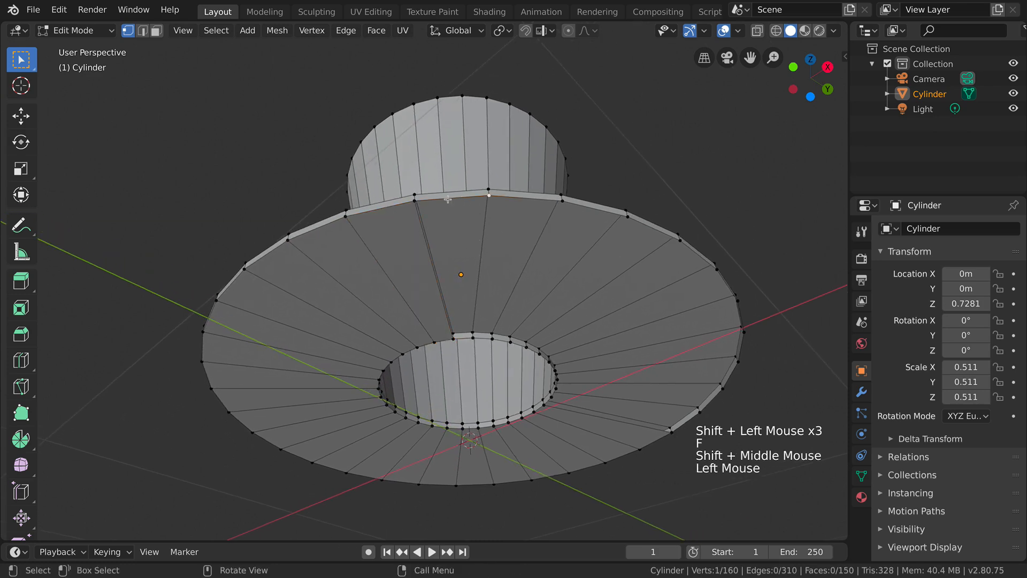
left_click(414, 201, "shift")
left_click(455, 338, "shift")
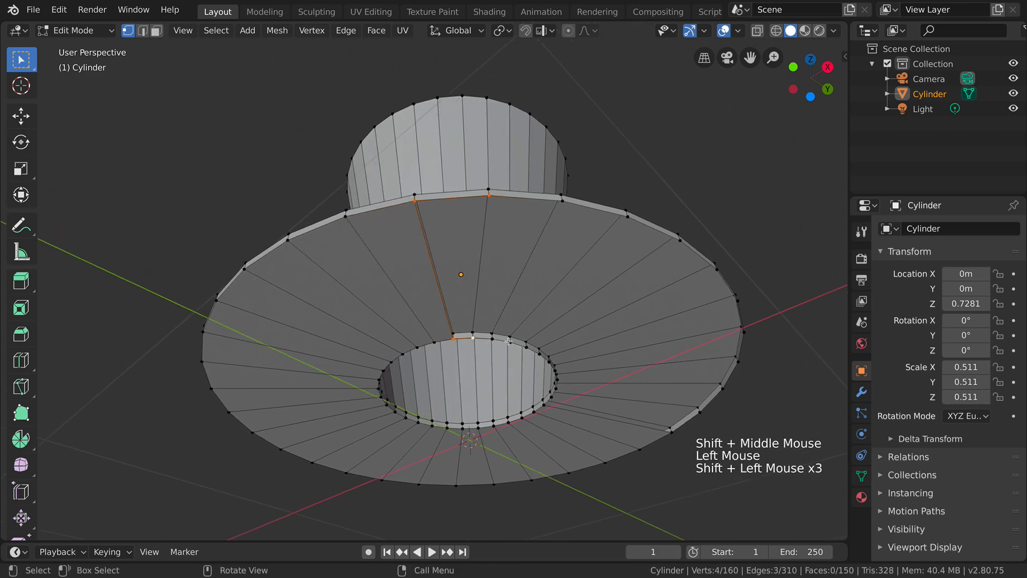
key("f")
Circle-select the four lower corner vertices of the next gap and fill the twenty-third underside face
middle_click_drag(484, 376, 413, 378, "shift")
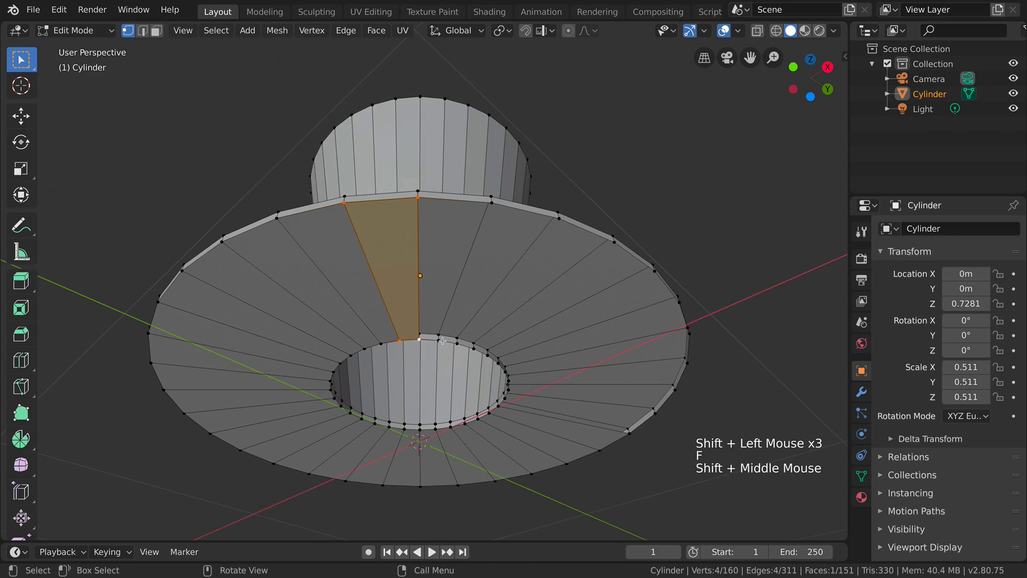
key("c")
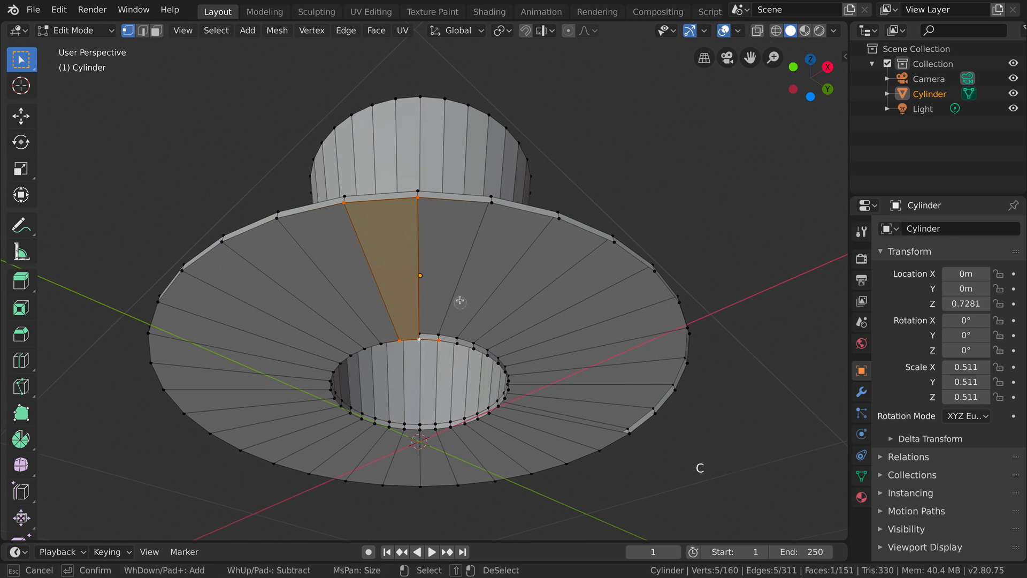
key("Escape")
left_click(438, 327)
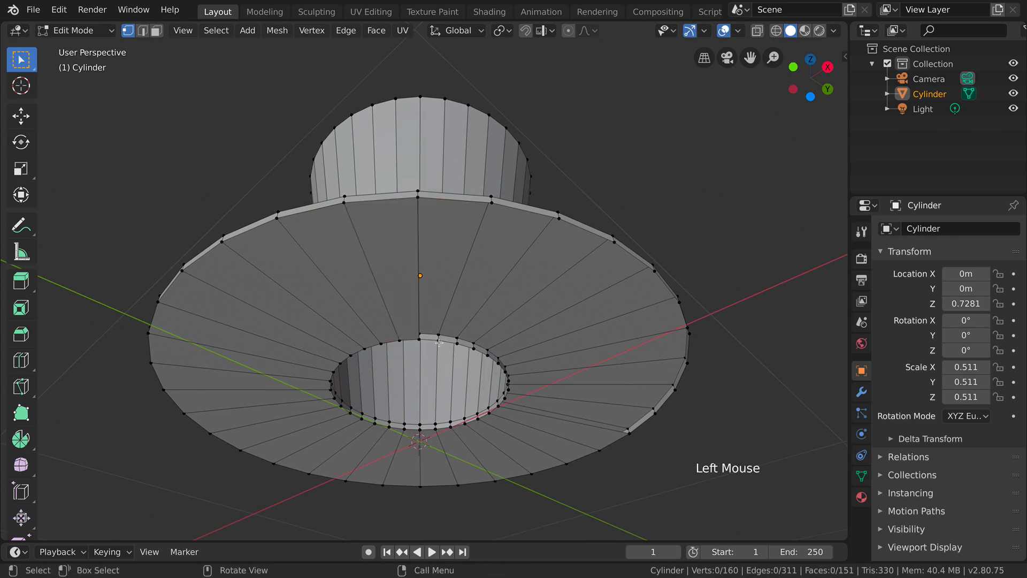
key("c")
mouse_move(418, 345)
left_mouse_down()
mouse_move(425, 207)
mouse_move(485, 214)
mouse_move(493, 228)
left_mouse_up()
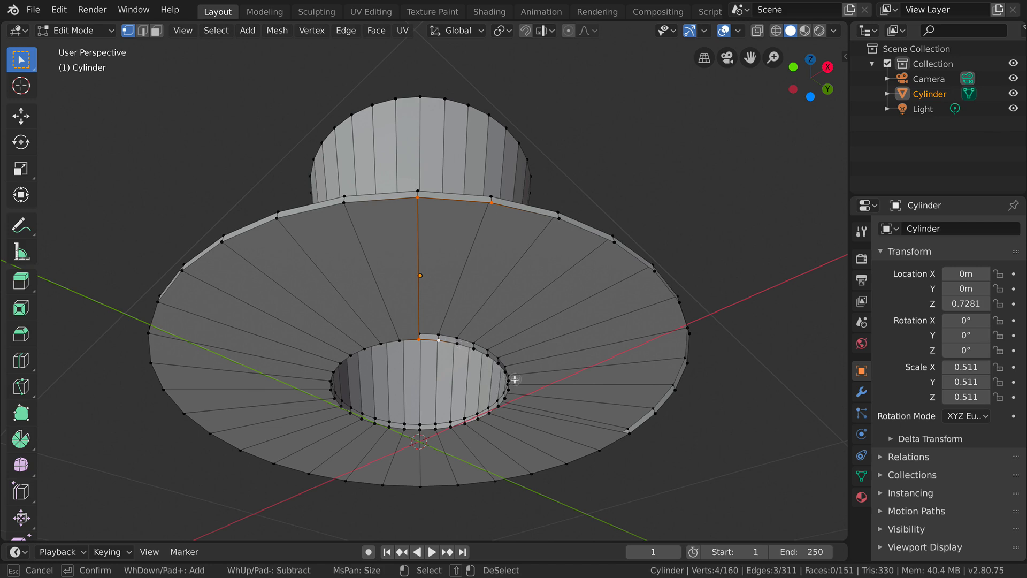
key("Escape")
key("f")
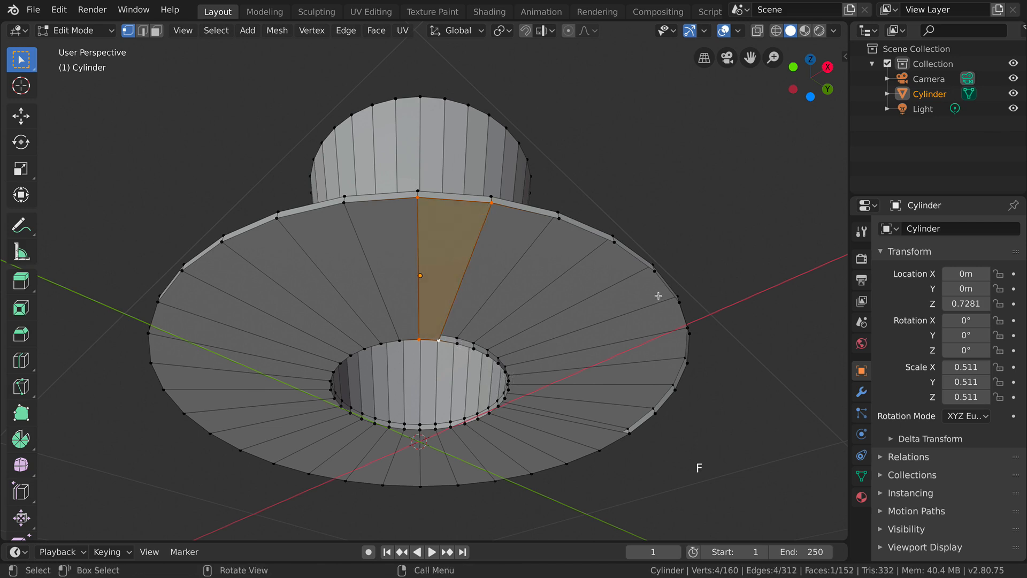
Fill the twenty-fourth and twenty-fifth underside faces, continuing clockwise from the last filled face
middle_click_drag(658, 294, 598, 276, "shift")
left_click(396, 262)
left_click(406, 324, "shift")
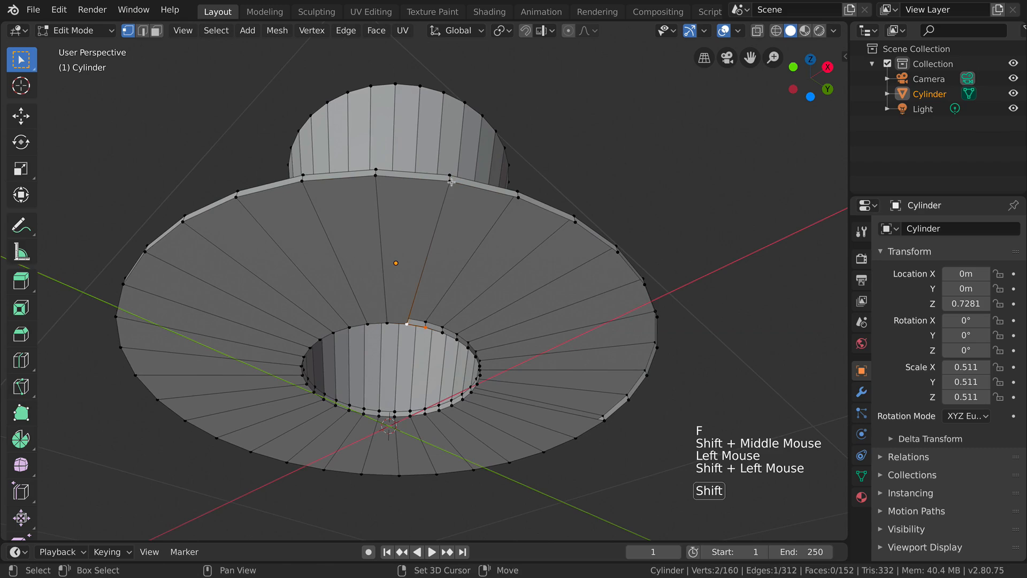
left_click(375, 174, "shift")
key("f")
middle_click_drag(578, 288, 463, 273, "shift")
middle_click_drag(462, 272, 423, 305, "shift")
left_click(403, 317)
left_click(404, 317, "shift")
left_click(294, 235, "shift")
left_click(353, 222, "shift")
key("f")
Fill the twenty-sixth underside face of the flange from its four lower corner vertices
middle_click_drag(479, 226, 438, 214, "shift")
left_click(386, 309)
left_click(369, 309, "shift")
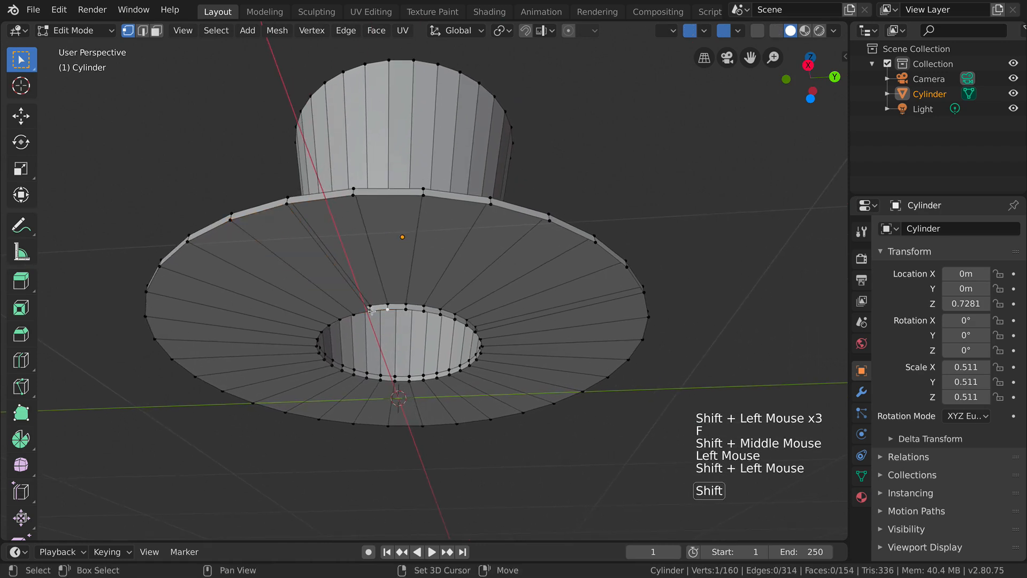
left_click(287, 203, "shift")
left_click(354, 198, "shift")
key("f")
Fill the twenty-seventh underside face, joining the hole's lower edge to the outer rim
middle_click_drag(534, 291, 508, 283, "shift")
left_click(354, 302)
left_click(354, 300, "shift")
left_click(370, 187, "shift")
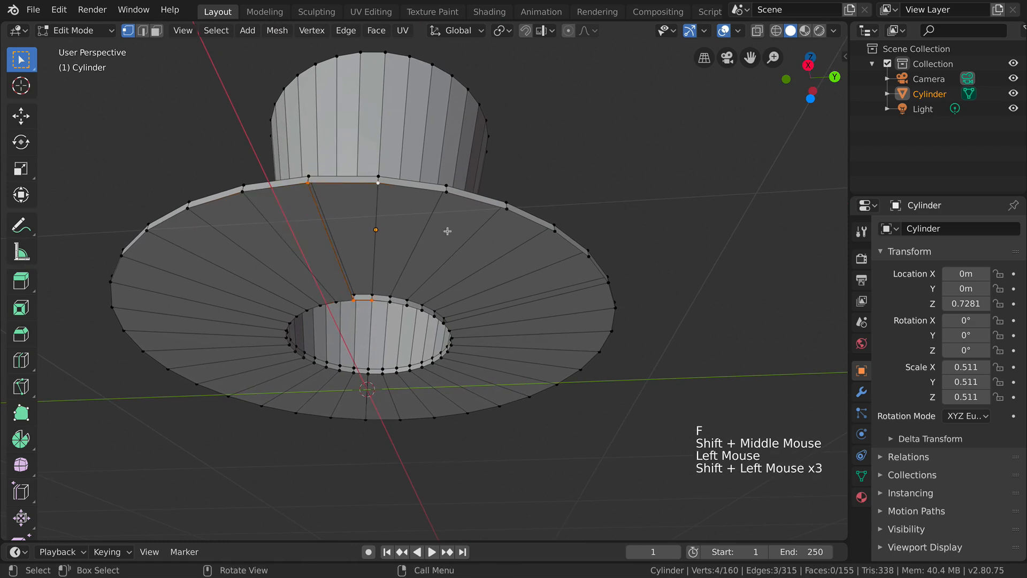
key("f")
Fill the twenty-eighth and twenty-ninth underside faces between the lower edges of the hole and the outer rim
middle_click_drag(461, 258, 423, 262, "shift")
left_click(361, 306)
left_click(343, 304, "shift")
left_click(337, 190, "shift")
middle_click_drag(476, 233, 400, 311, "shift")
key("f")
left_click(394, 326)
left_click(377, 326, "shift")
left_click(381, 225, "shift")
key("f")
Fill the thirtieth and thirty-first underside faces of the flange, each from its four lower corner vertices
middle_click_drag(507, 252, 440, 250, "shift")
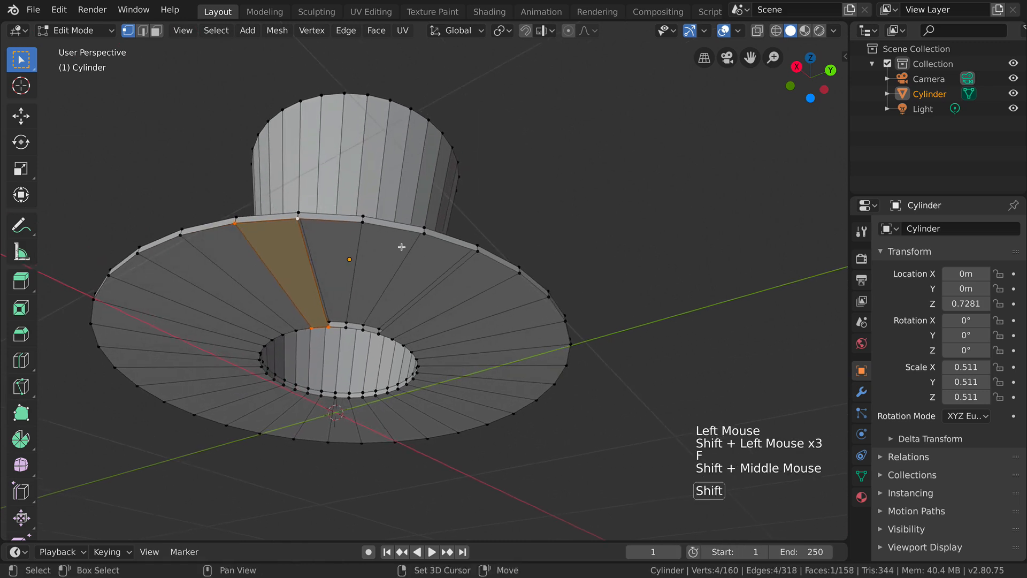
left_click(346, 326)
left_click(328, 327, "shift")
left_click(298, 219, "shift")
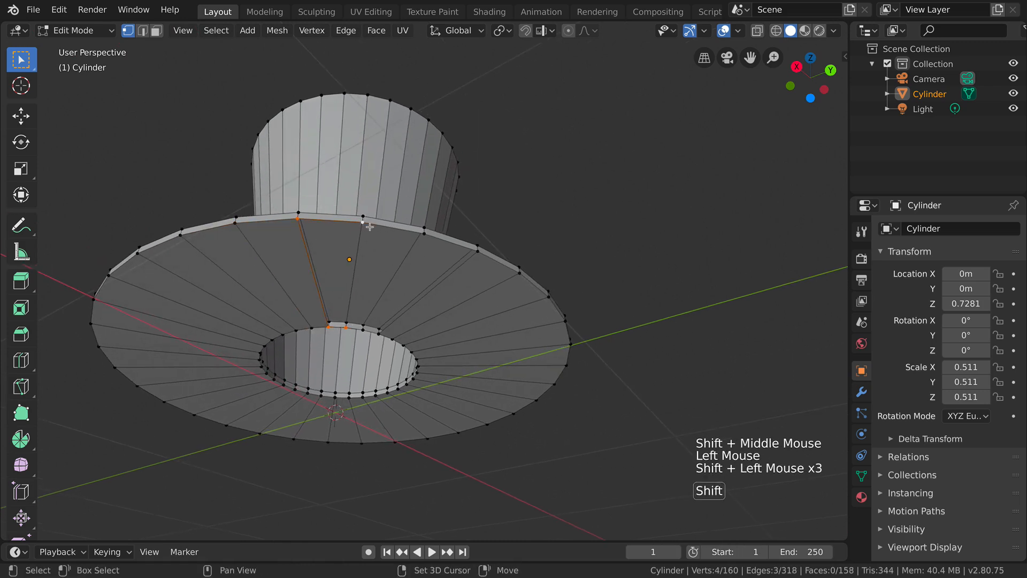
key("f")
middle_click_drag(488, 278, 434, 247, "shift")
left_click(369, 219)
left_click(305, 214, "shift")
left_click(309, 319, "shift")
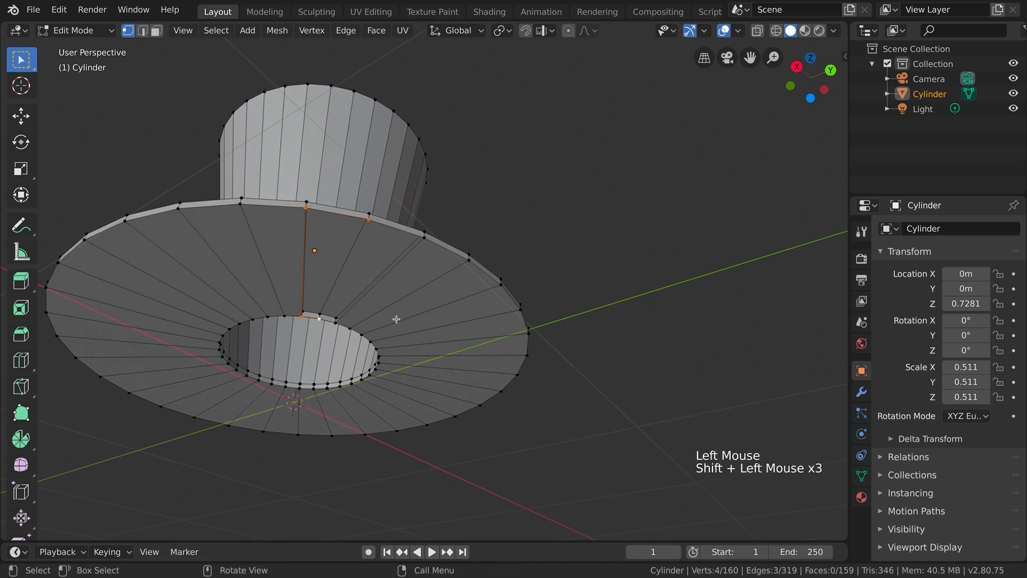
key("f")
Fill the last gap in the flange's underside with the thirty-second face
middle_click_drag(441, 291, 353, 236, "shift")
left_click(342, 223)
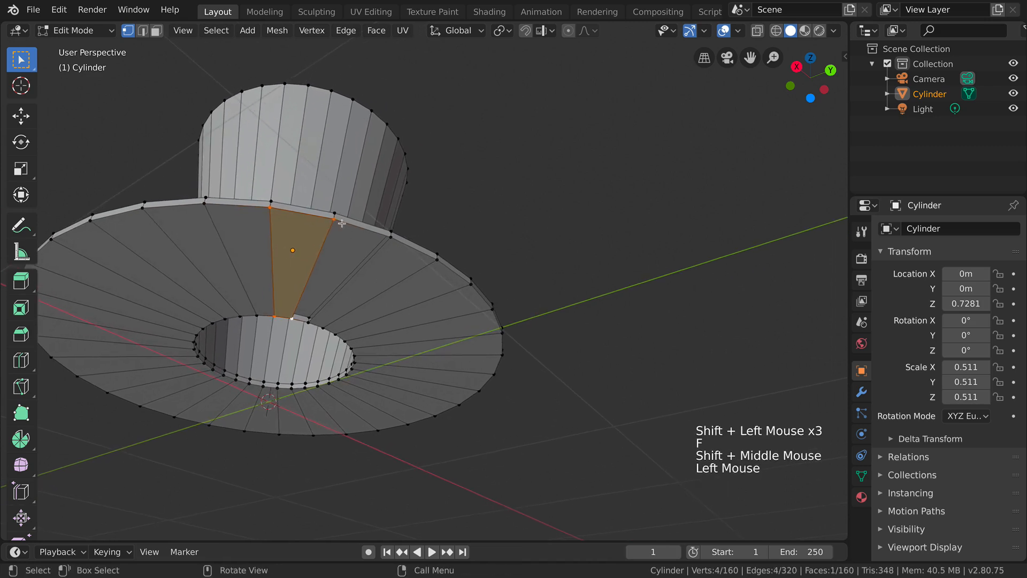
left_click(391, 236, "shift")
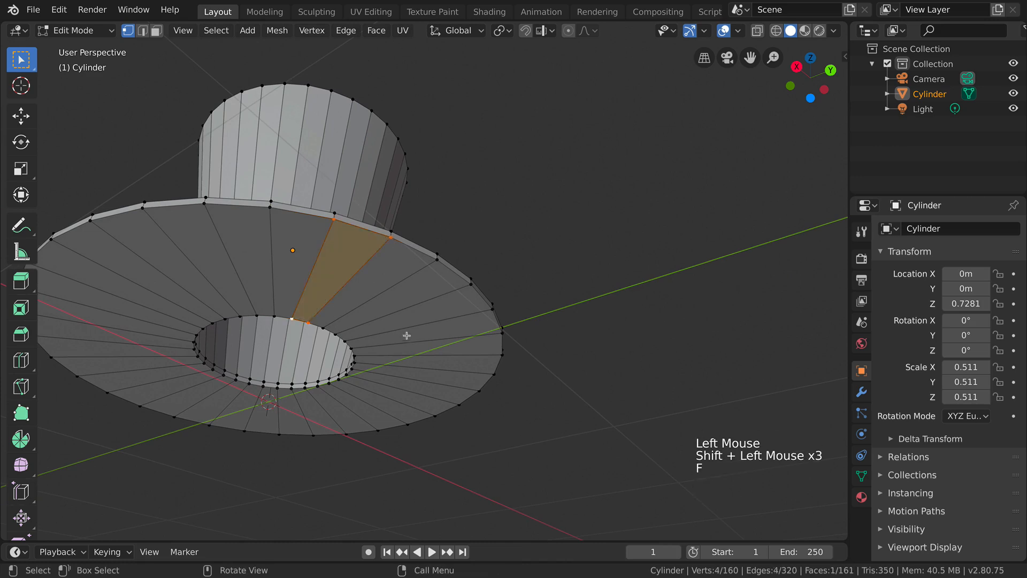
key("f")
scroll(393, 332, "down", 3)
mouse_move(393, 331)
middle_mouse_down()
mouse_move(387, 348)
mouse_move(379, 332)
middle_mouse_up()
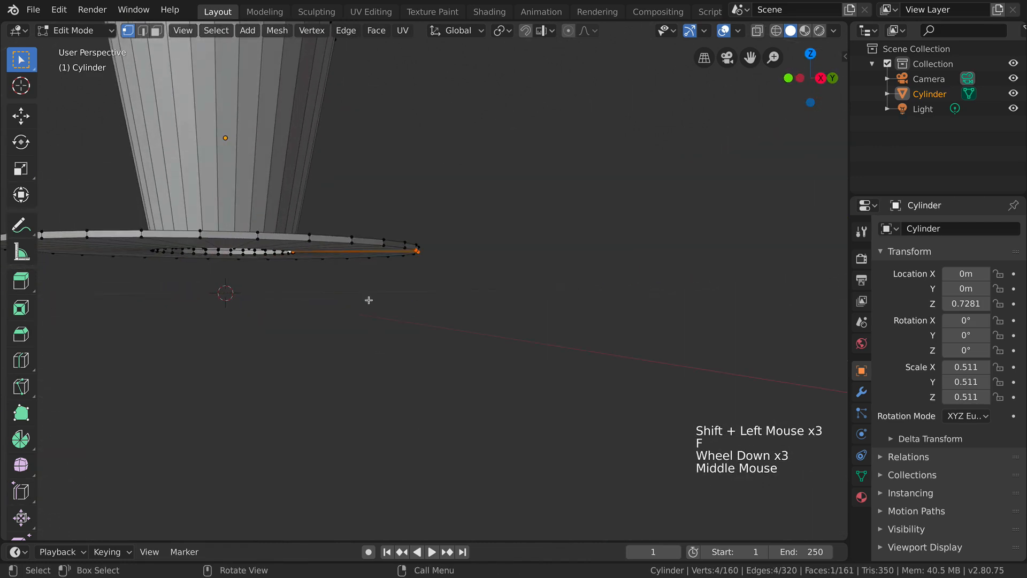
scroll(367, 298, "down", 5)
middle_click_drag(367, 295, 477, 265)
scroll(422, 300, "up", 3)
left_click(474, 267)
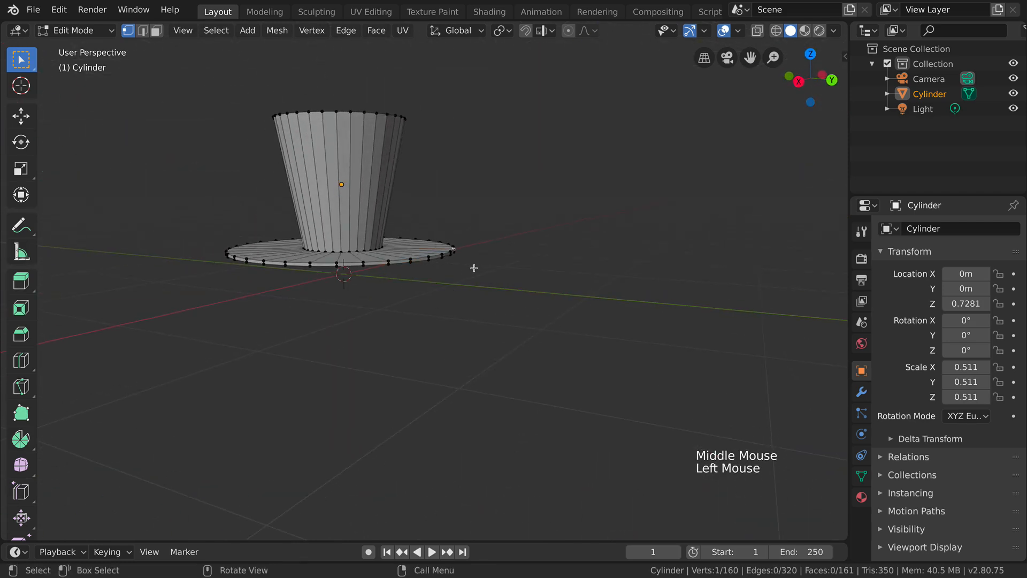
Save the model in the BLENDER folder under the file name hat1.blend
key("ctrl+s")
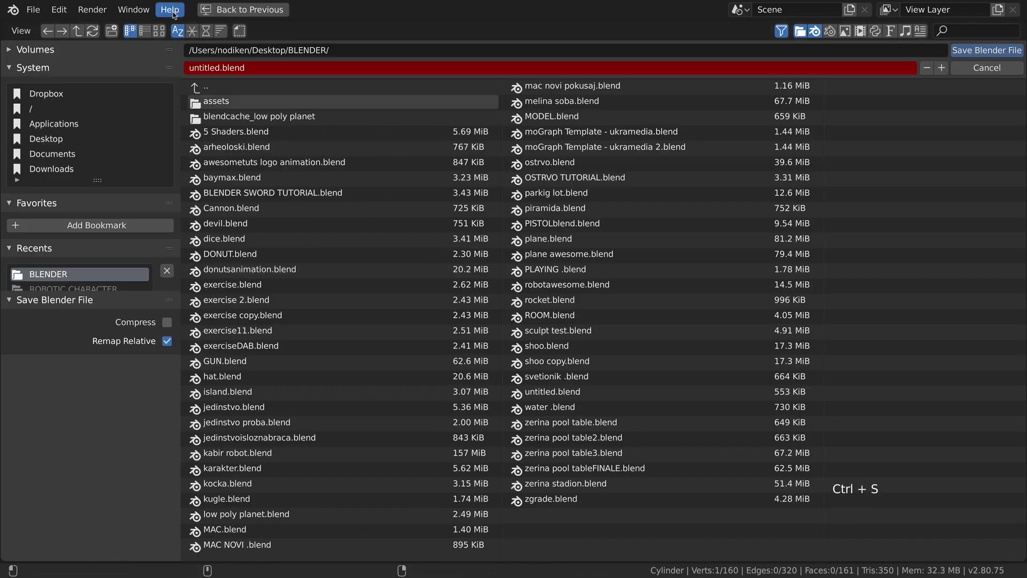
left_click(199, 67)
left_click_drag(220, 68, 184, 68)
type("hat1")
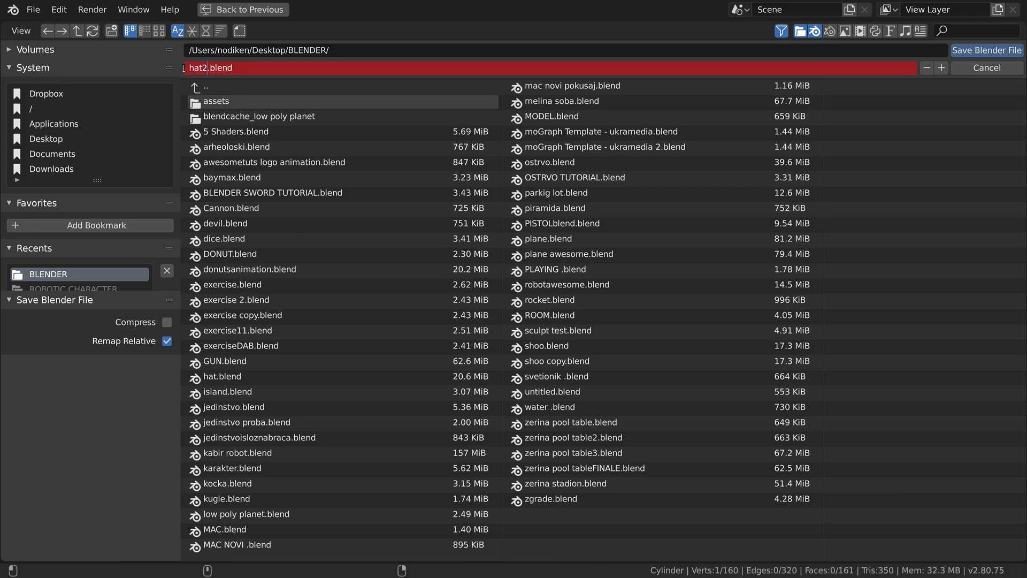
key("Return")
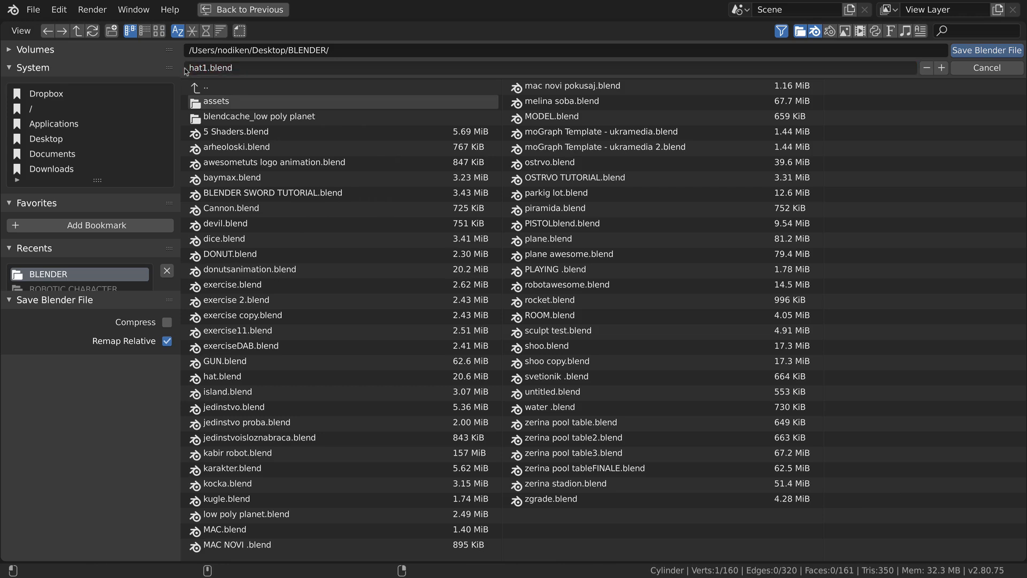
left_click(956, 49)
Inspect the hat's flange and crown from several angles, switching from Edit Mode to Object Mode to see it without mesh lines
scroll(308, 291, "down", 3)
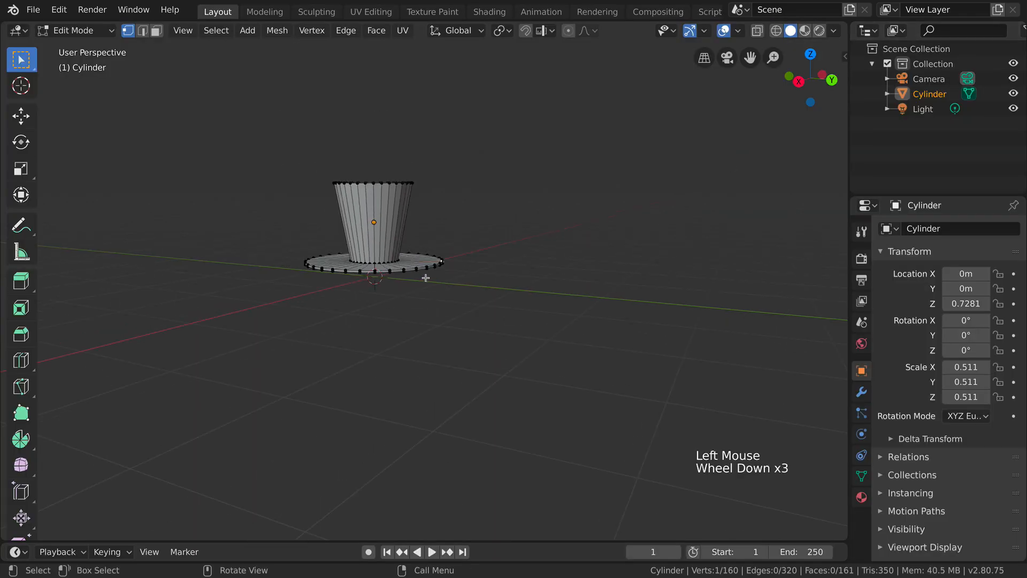
middle_click_drag(308, 291, 415, 284)
scroll(563, 269, "up", 6)
middle_click_drag(562, 268, 546, 307)
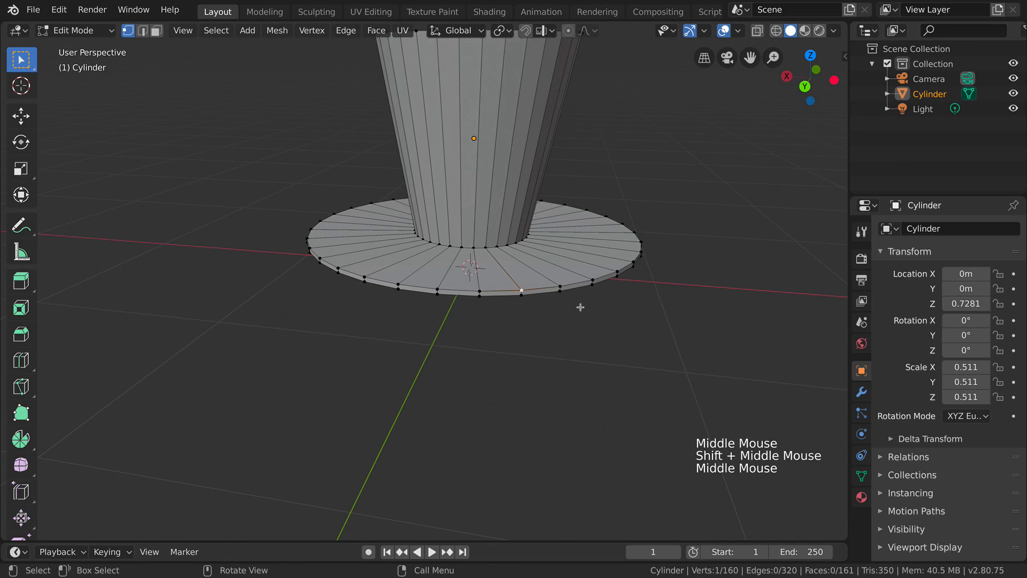
key("Tab")
middle_click_drag(659, 241, 594, 297, "shift")
mouse_move(595, 297)
middle_mouse_down()
mouse_move(553, 323)
mouse_move(578, 272)
mouse_move(616, 297)
mouse_move(600, 308)
middle_mouse_up()
middle_click_drag(600, 308, 533, 299, "shift")
middle_click_drag(532, 300, 502, 320)
middle_click_drag(570, 261, 580, 334, "shift")
middle_click_drag(581, 334, 602, 287)
middle_click_drag(407, 334, 412, 349, "shift")
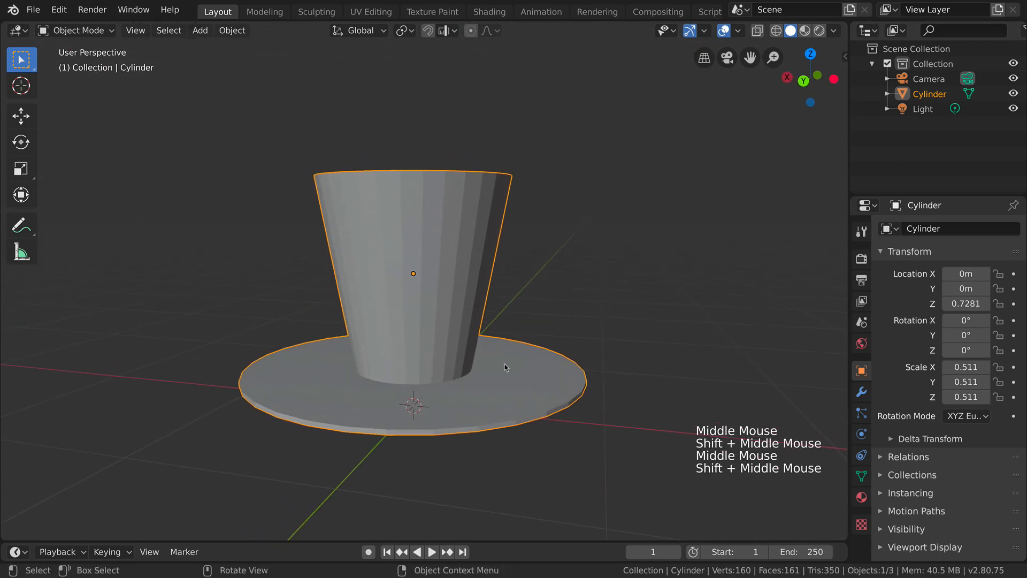
middle_click_drag(496, 366, 534, 360)
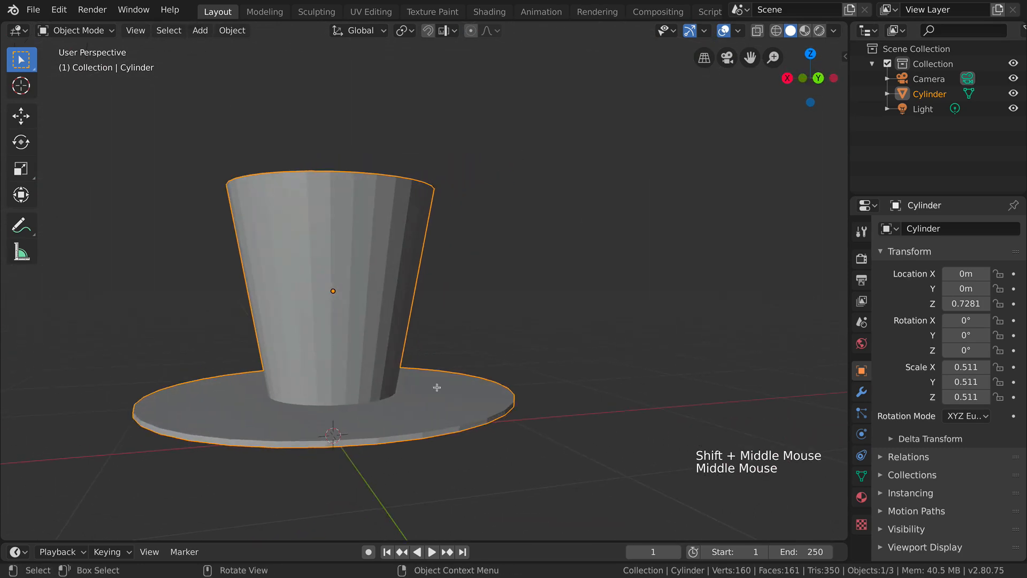
In front view, add one horizontal loop cut around the crown and slide it towards the flange by a factor of about 0.54
key("Tab")
scroll(409, 383, "up", 2)
middle_click_drag(424, 388, 478, 405)
key("KP_1")
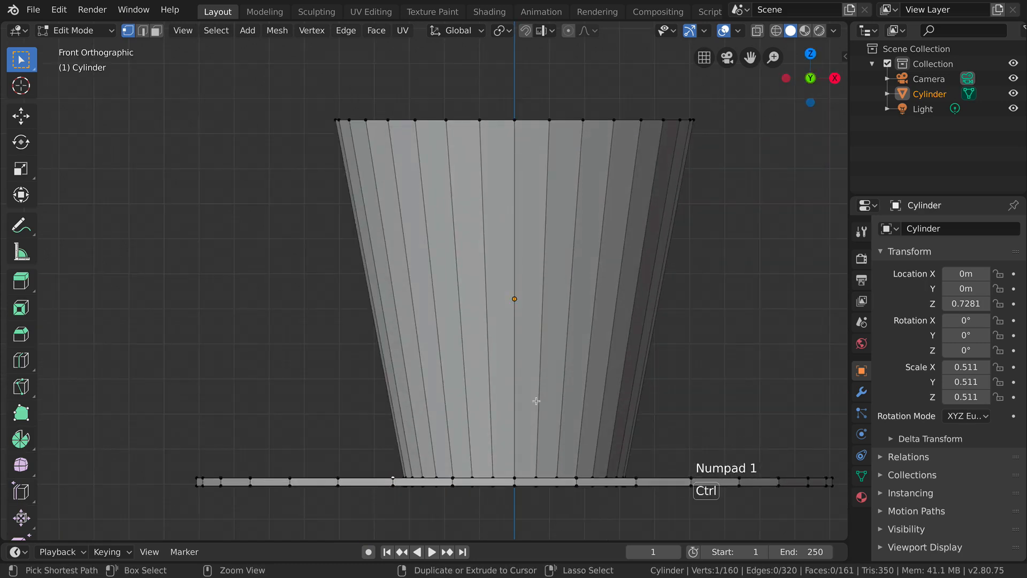
key("ctrl+r")
left_click(525, 371)
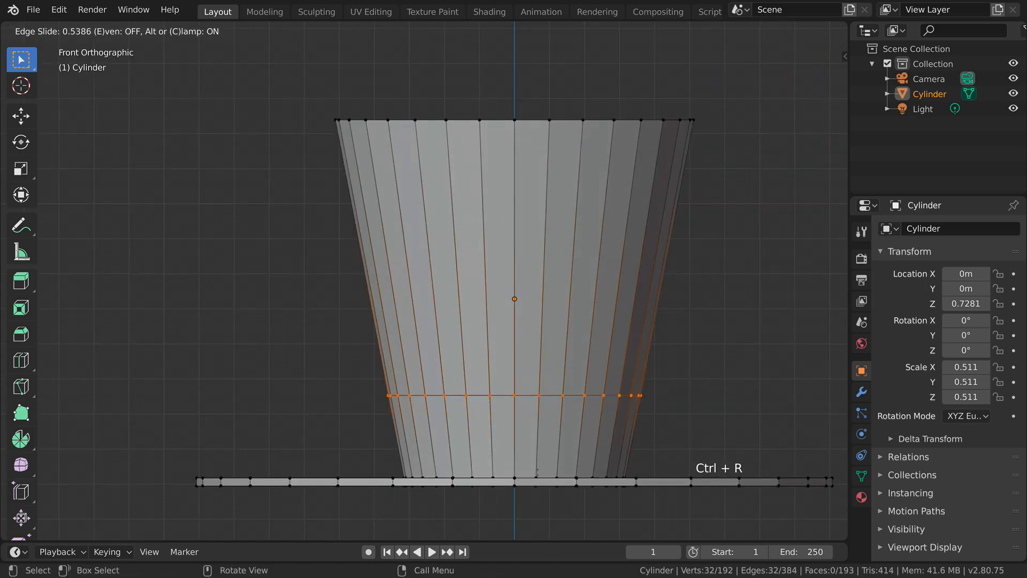
left_click(537, 471)
Select all faces of the crown's lower band, including the hidden back ones, and inset them slightly
middle_click_drag(537, 470, 637, 439)
scroll(635, 472, "down", 4)
left_click(155, 31)
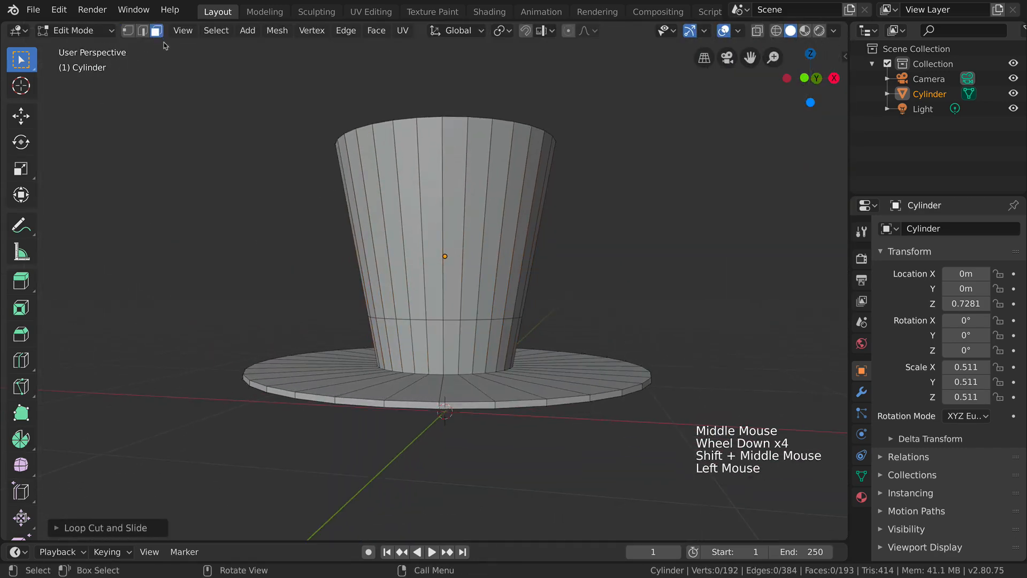
left_click(757, 30)
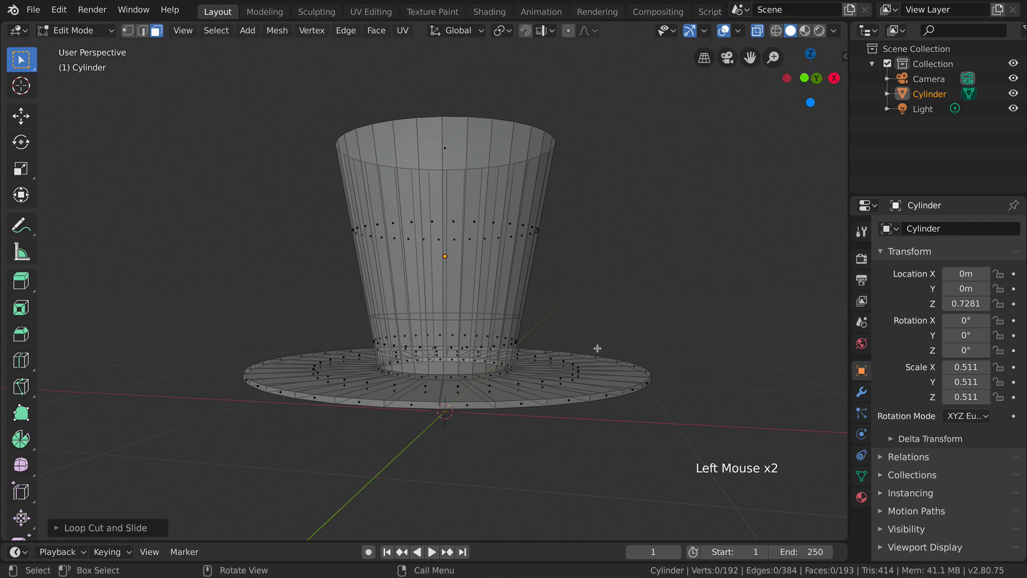
key("KP_1")
left_click_drag(402, 322, 566, 345)
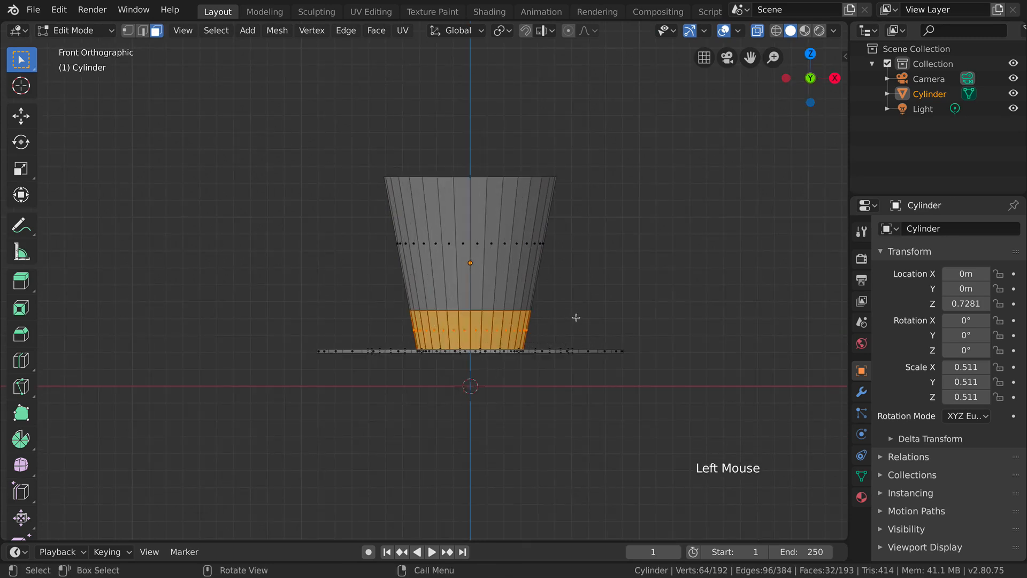
key("i")
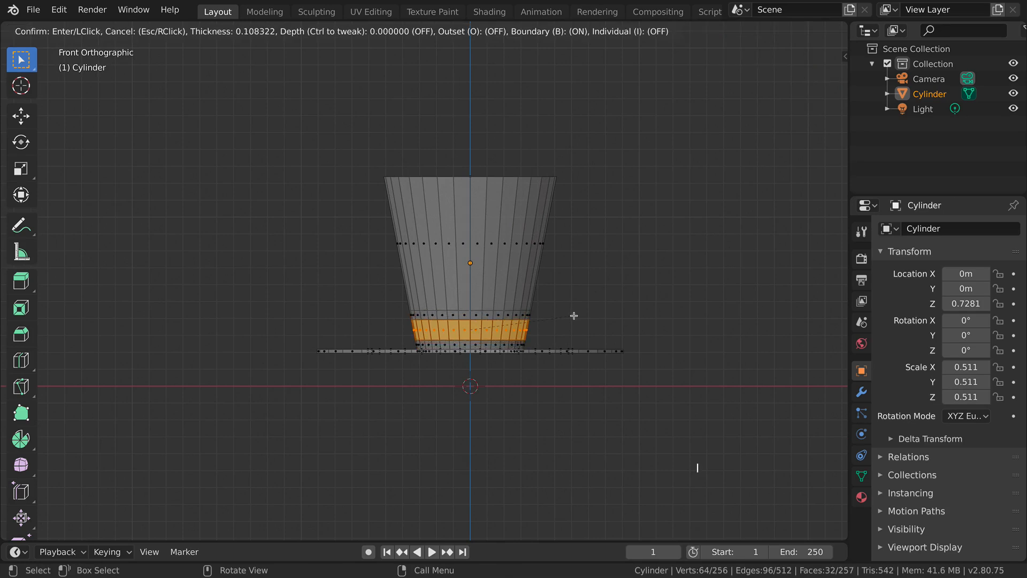
left_click(575, 314)
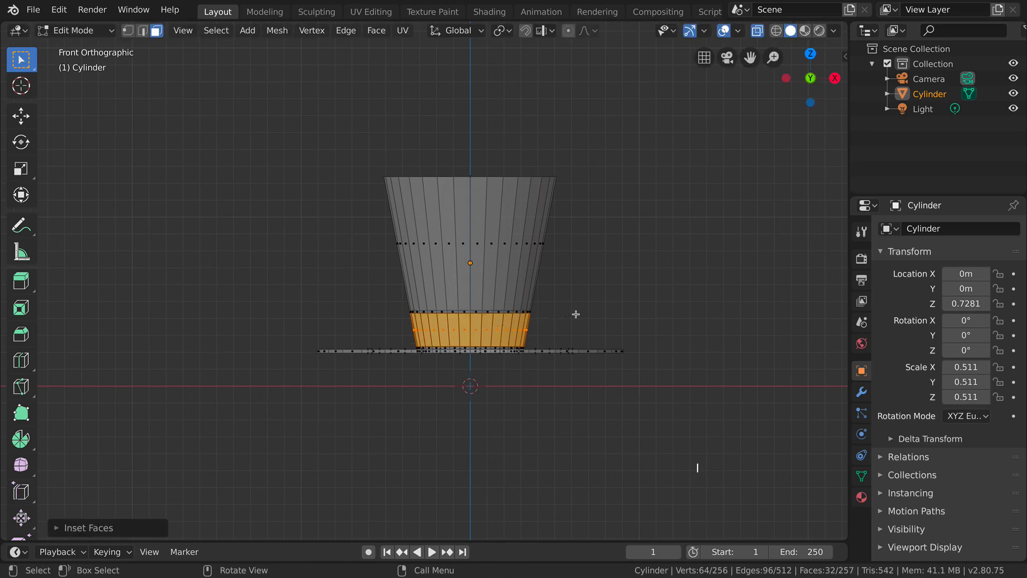
Extrude the inset band faces and scale them outward to about 1.08 to form a raised hatband
key("e")
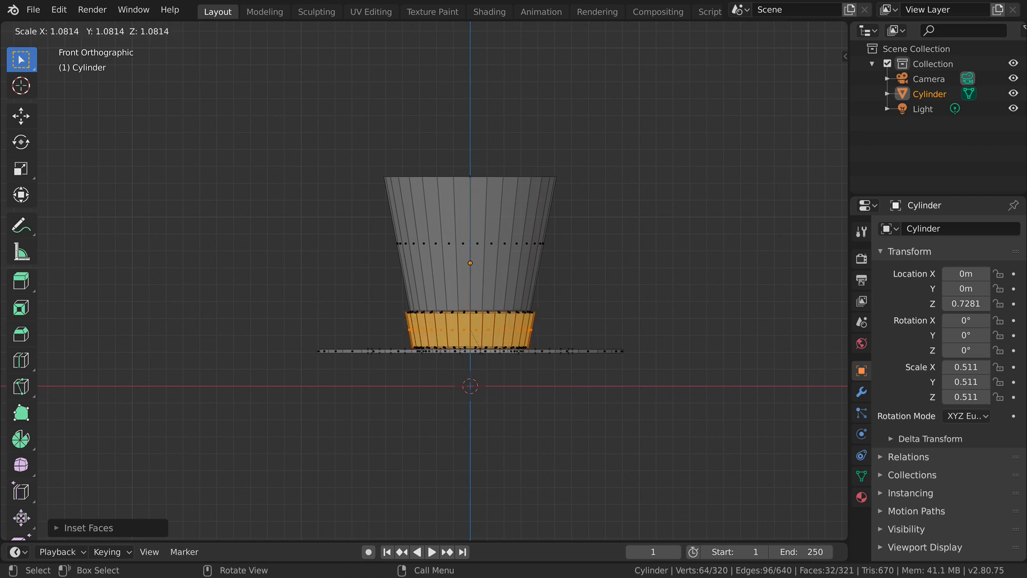
key("Return")
scroll(563, 362, "up", 5)
middle_click_drag(563, 385, 553, 352, "shift")
scroll(563, 363, "down", 1)
scroll(553, 351, "down", 3)
Return to Object Mode, turn off X-ray and apply smooth shading to the hat
key("Tab")
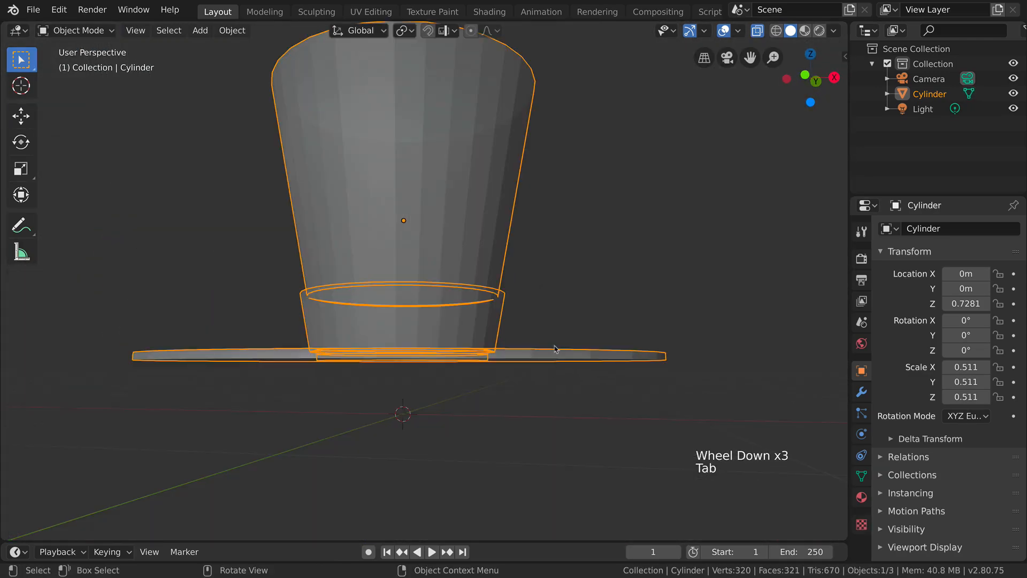
left_click(764, 41)
left_click(759, 34)
middle_click_drag(596, 286, 483, 275)
scroll(459, 305, "up", 4)
left_click(428, 263)
scroll(428, 240, "down", 4)
right_click(421, 264)
left_click(422, 262)
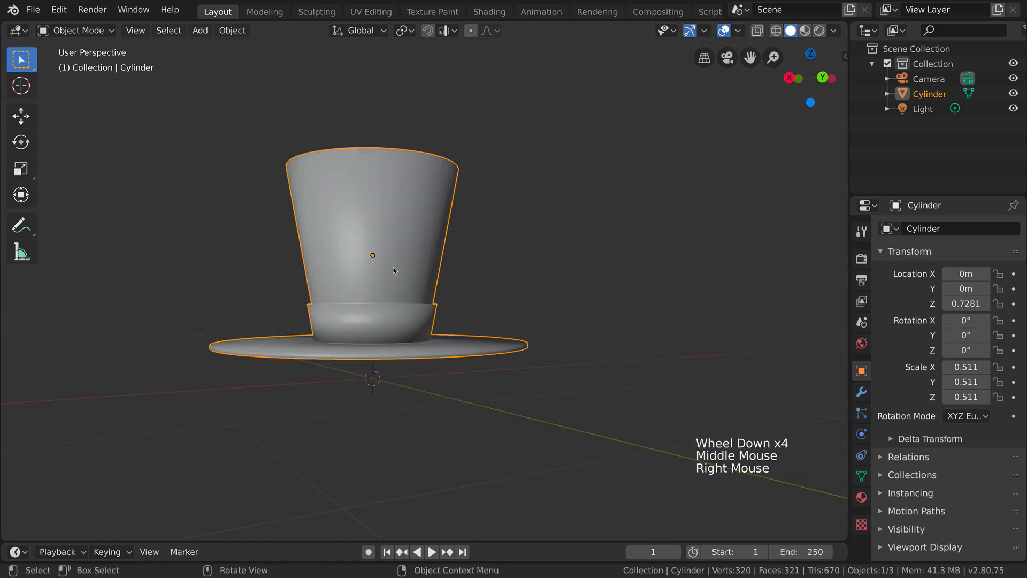
Add a loop cut around the flange's underside and slide it out close to the outer rim
scroll(396, 272, "down", 1)
scroll(396, 272, "down", 2)
middle_click_drag(397, 272, 706, 162)
scroll(486, 266, "up", 2)
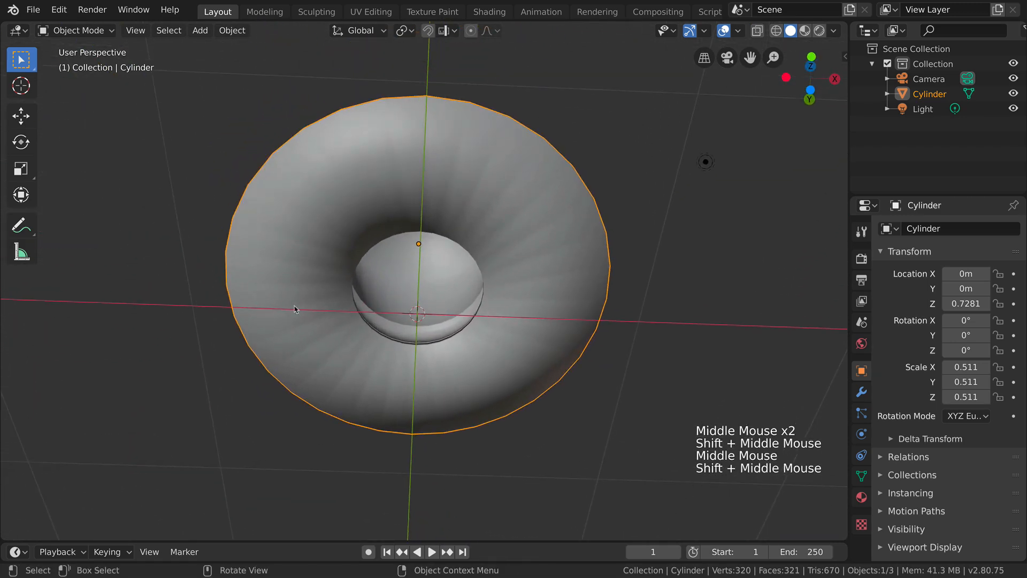
middle_click_drag(552, 324, 531, 342)
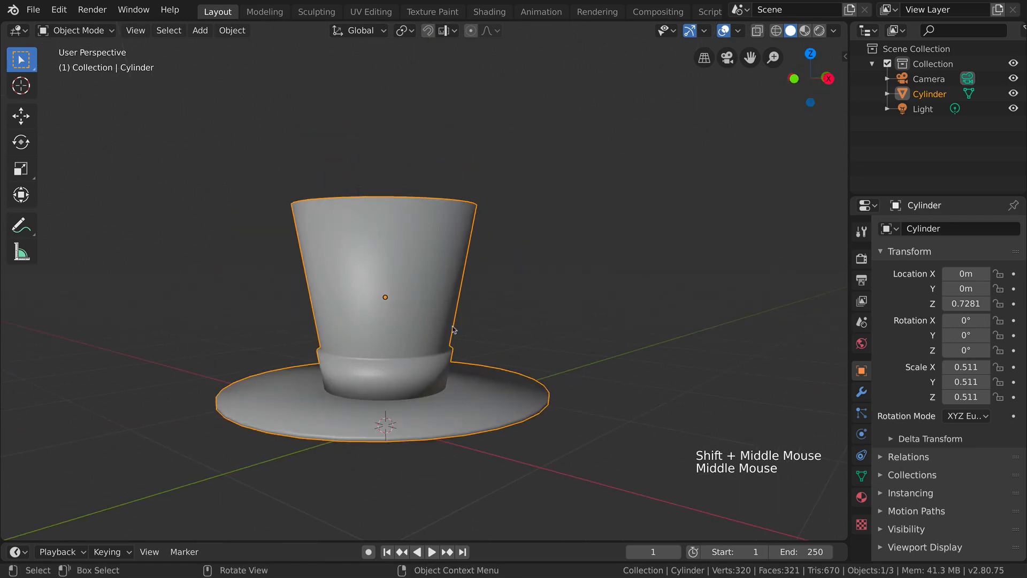
middle_click_drag(431, 377, 414, 339)
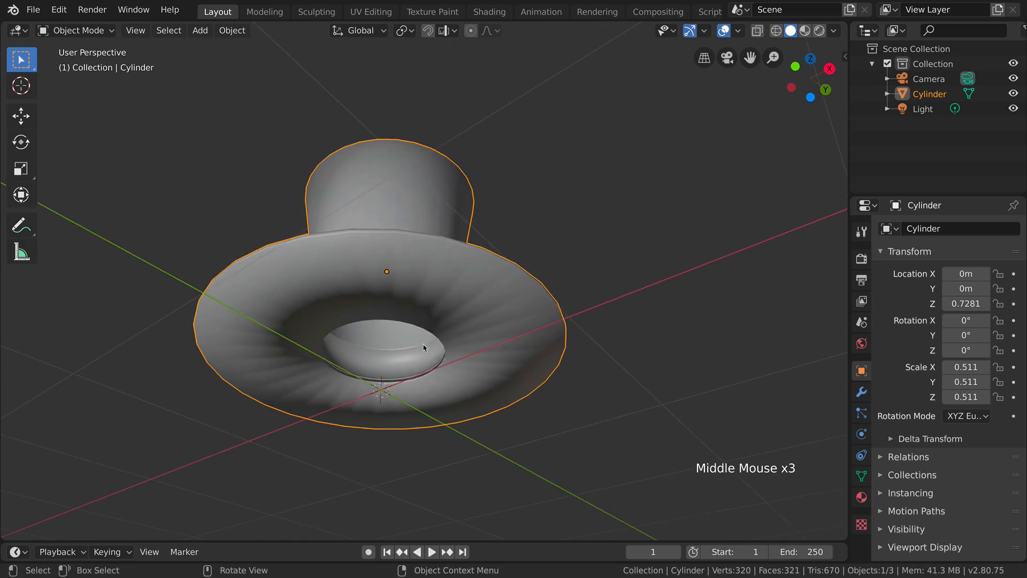
key("Tab")
scroll(432, 317, "down", 1)
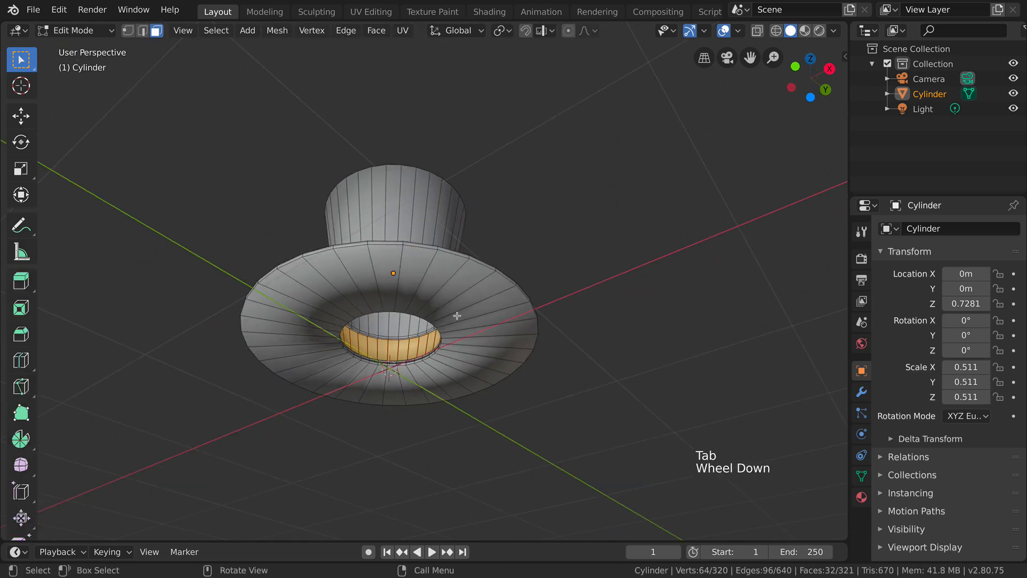
key("ctrl+r")
left_click(458, 315)
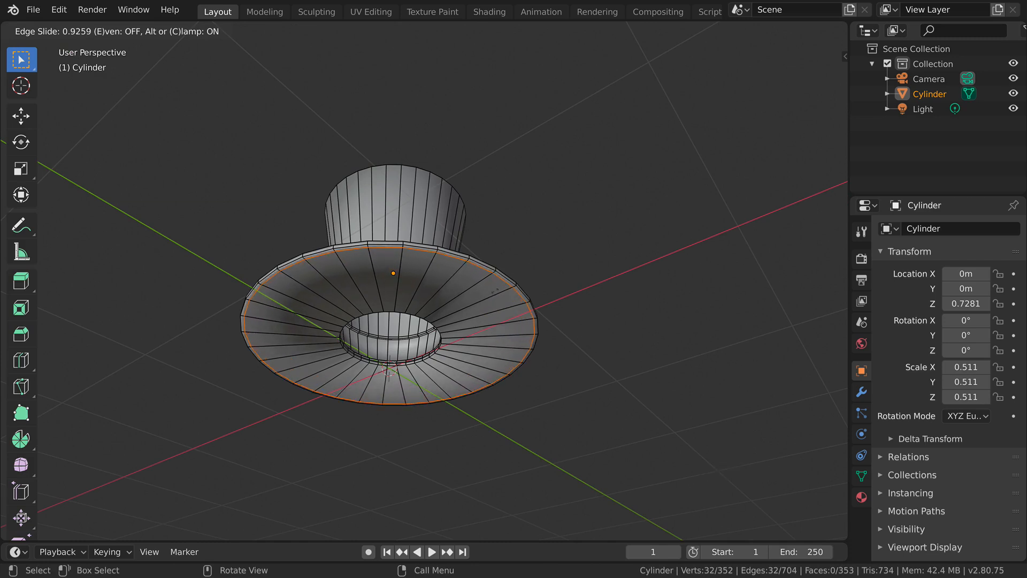
left_click(466, 326)
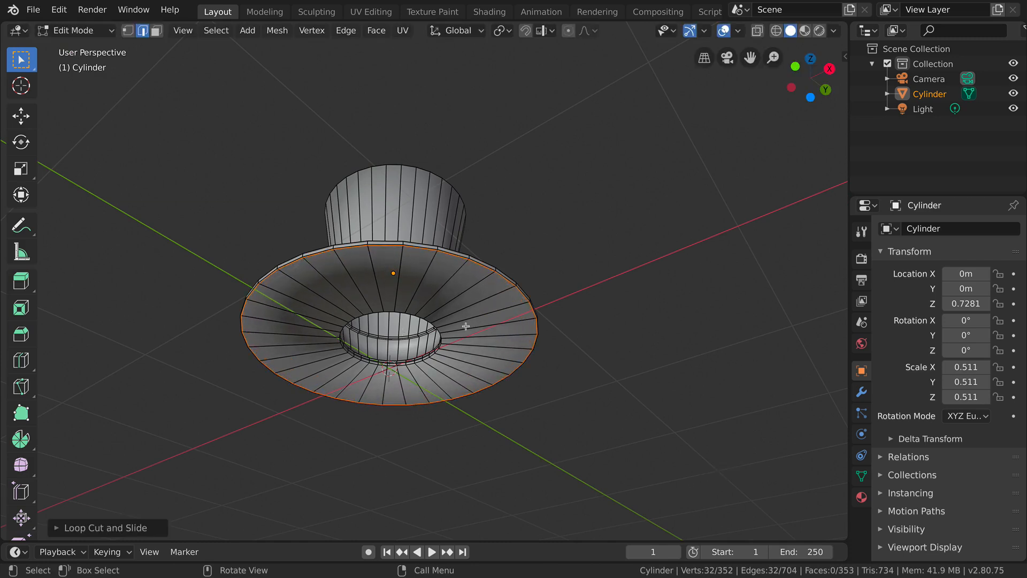
Add a second loop cut on the flange's underside, slid close to the hole's edge, and return to Object Mode
key("ctrl+r")
left_click(459, 327)
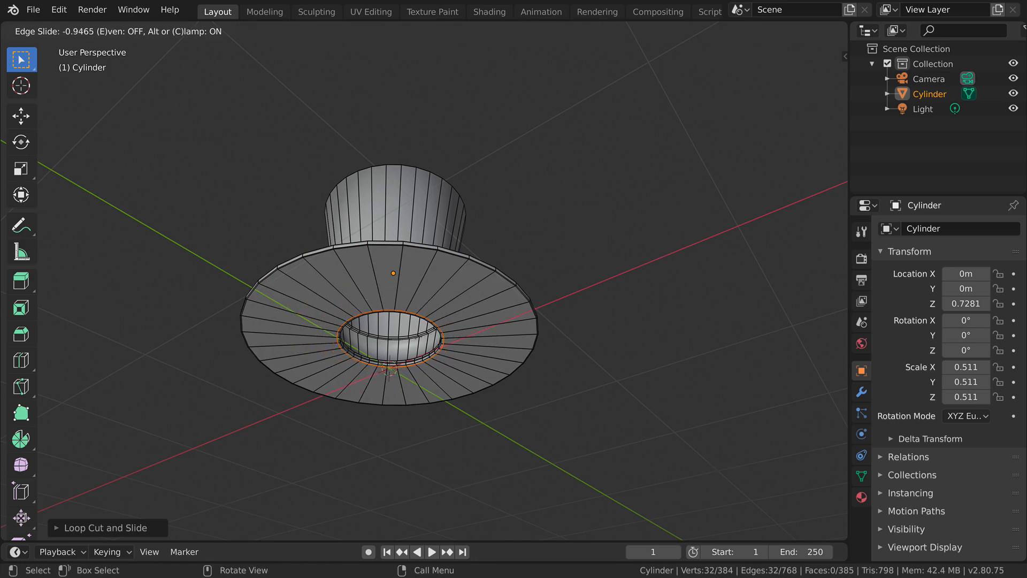
left_click(481, 348)
key("Tab")
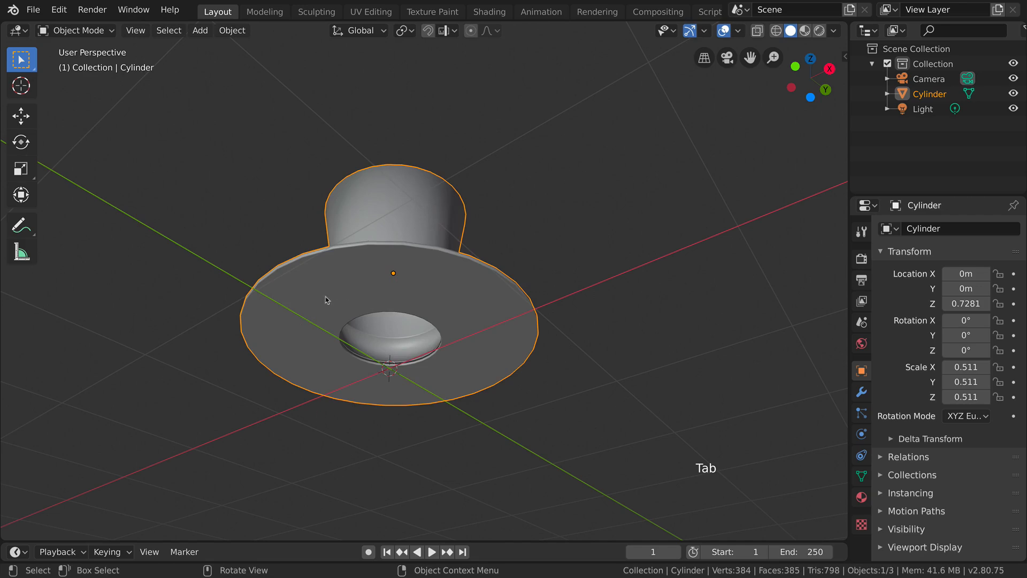
Add a loop cut around the flange's upper face and slide it close to the outer rim
middle_click_drag(545, 359, 583, 340)
middle_click_drag(472, 377, 511, 384)
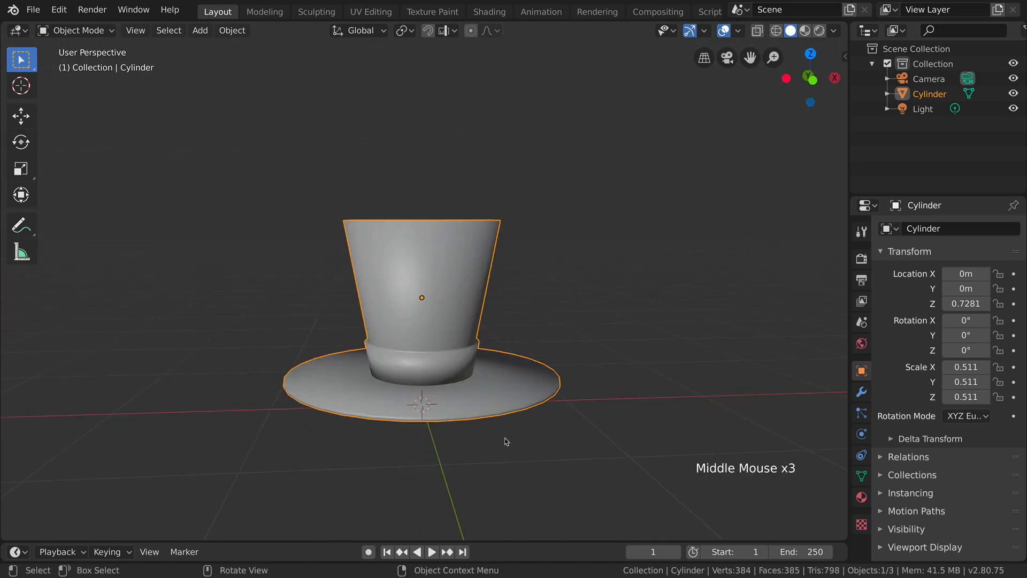
key("Tab")
middle_click_drag(514, 427, 498, 431)
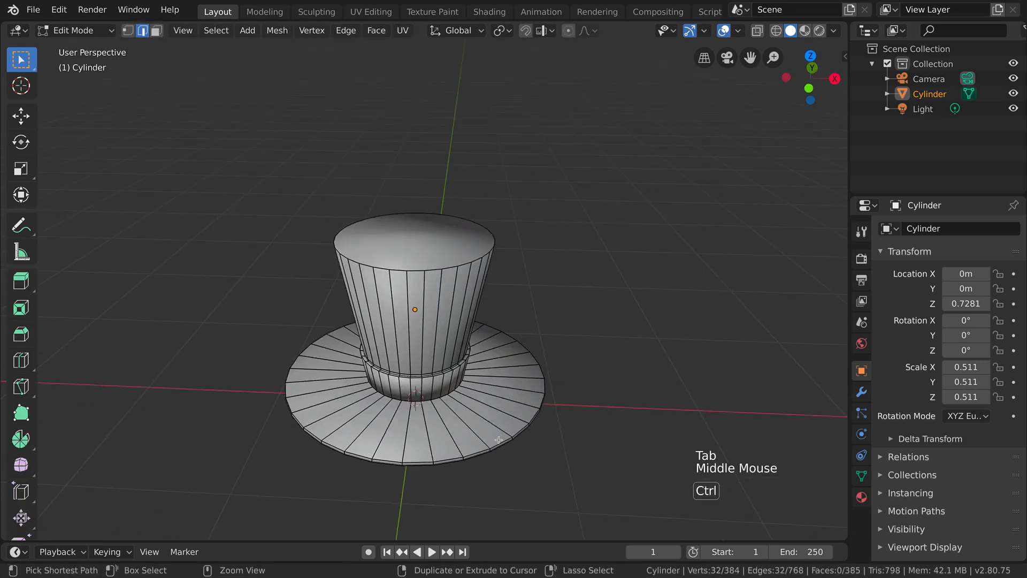
key("ctrl+r")
left_click(492, 413)
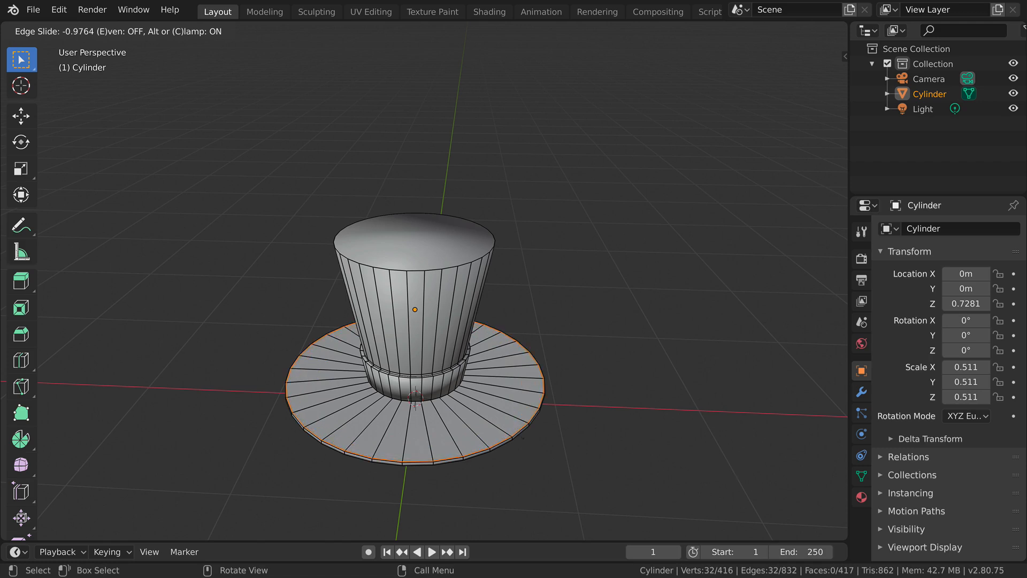
left_click(504, 419)
Add another loop cut on the flange's upper face, slid by about 0.94 towards the hatband's base, and return to Object Mode
key("ctrl+r")
left_click(495, 415)
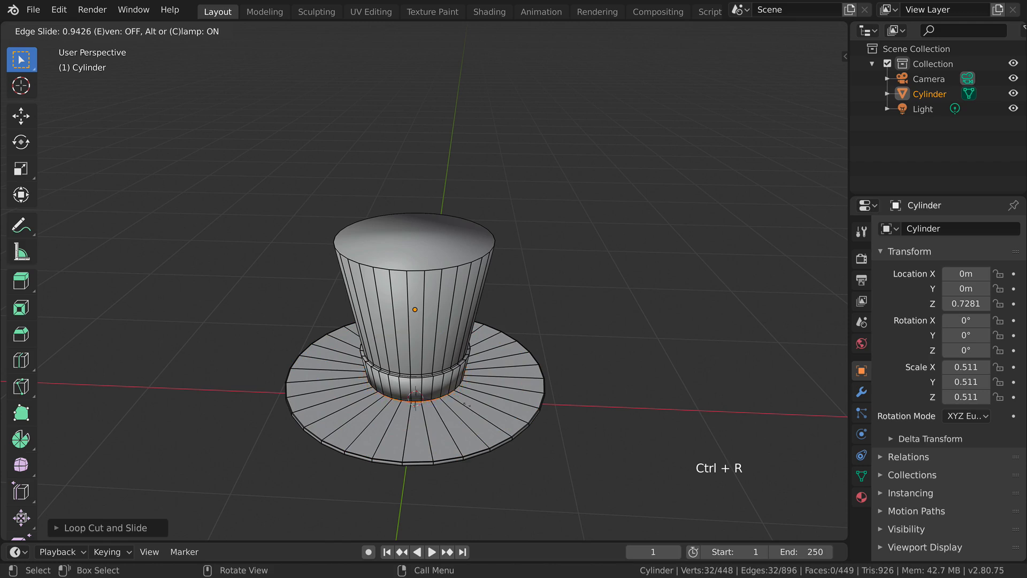
left_click(469, 405)
scroll(454, 419, "down", 4)
middle_click_drag(454, 419, 488, 420)
key("Tab")
Add a loop cut around the crown above the hatband and slide it up close to the crown's top edge
scroll(527, 350, "up", 4)
middle_click_drag(527, 350, 496, 410, "shift")
scroll(528, 385, "up", 3)
scroll(528, 385, "up", 1, "shift")
middle_click_drag(394, 353, 424, 360, "shift")
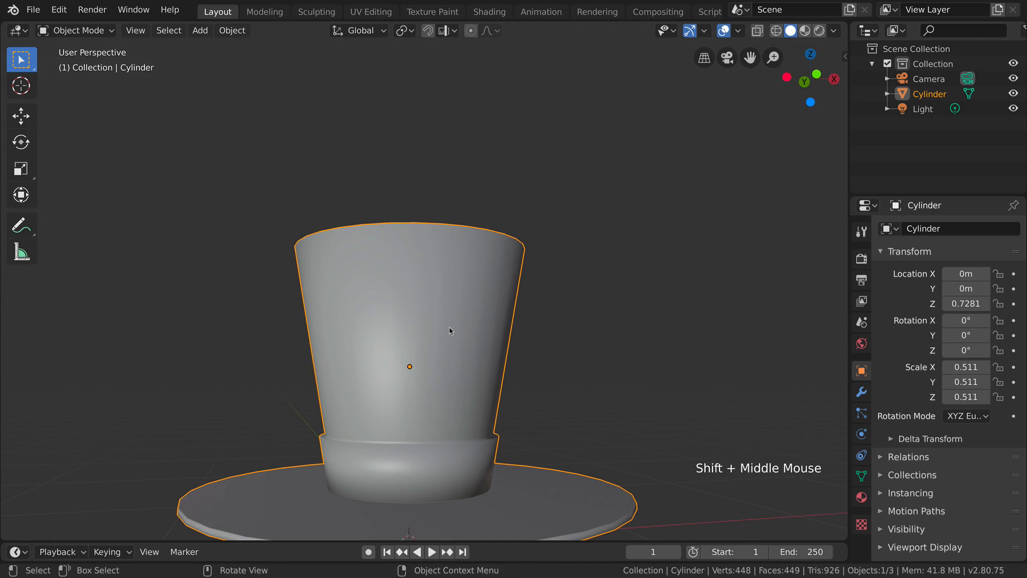
key("Tab")
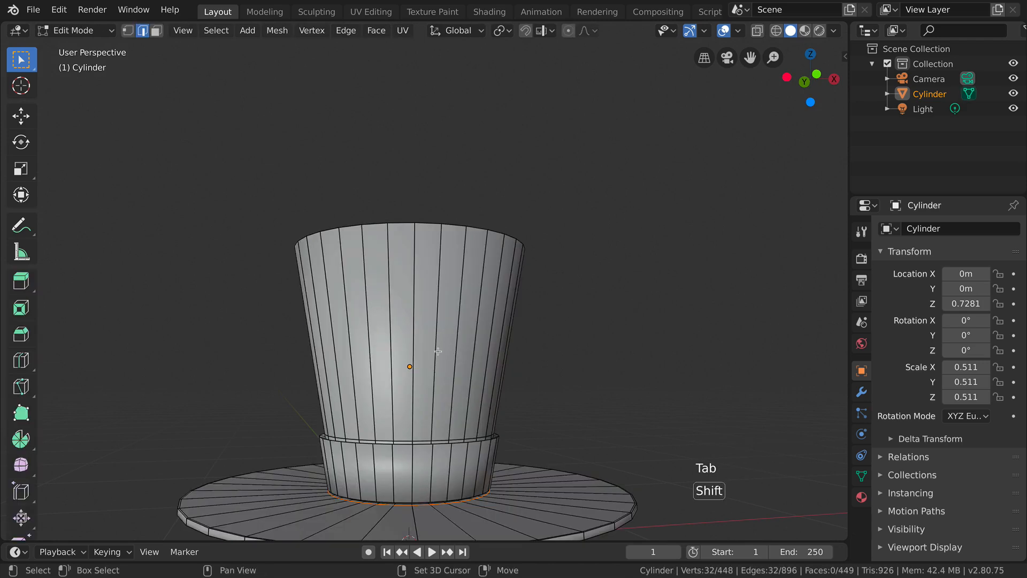
key("ctrl+r")
left_click(437, 353)
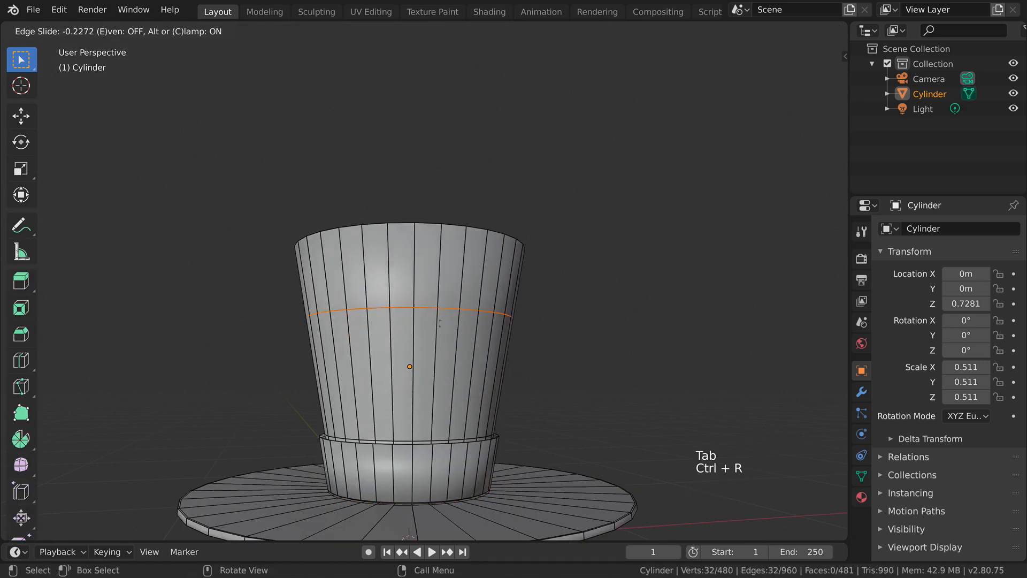
left_click(442, 244)
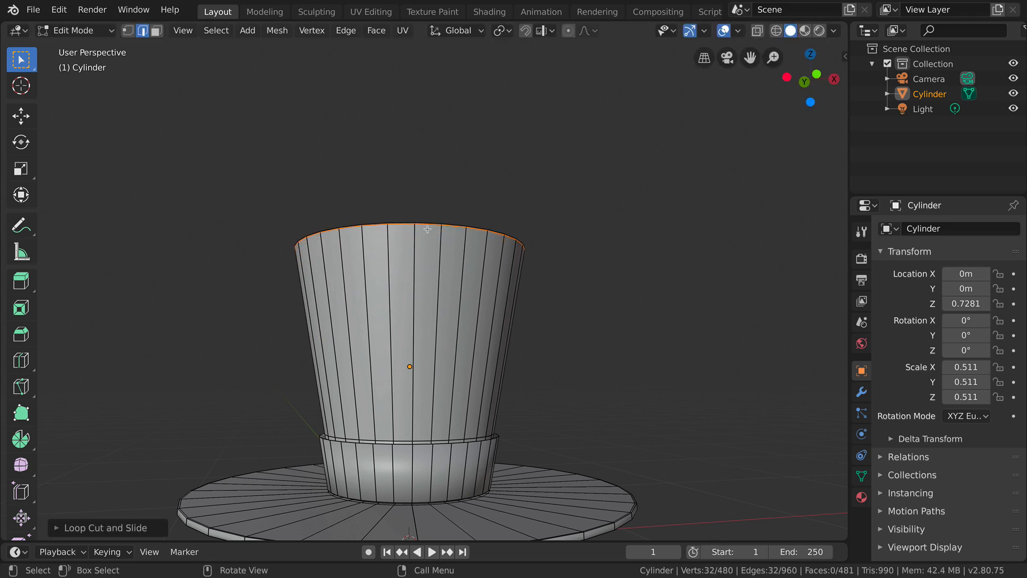
Add a loop cut around the crown, slid by about 0.99 down to the hatband's top edge, and return to Object Mode
key("ctrl+r")
left_click(401, 316)
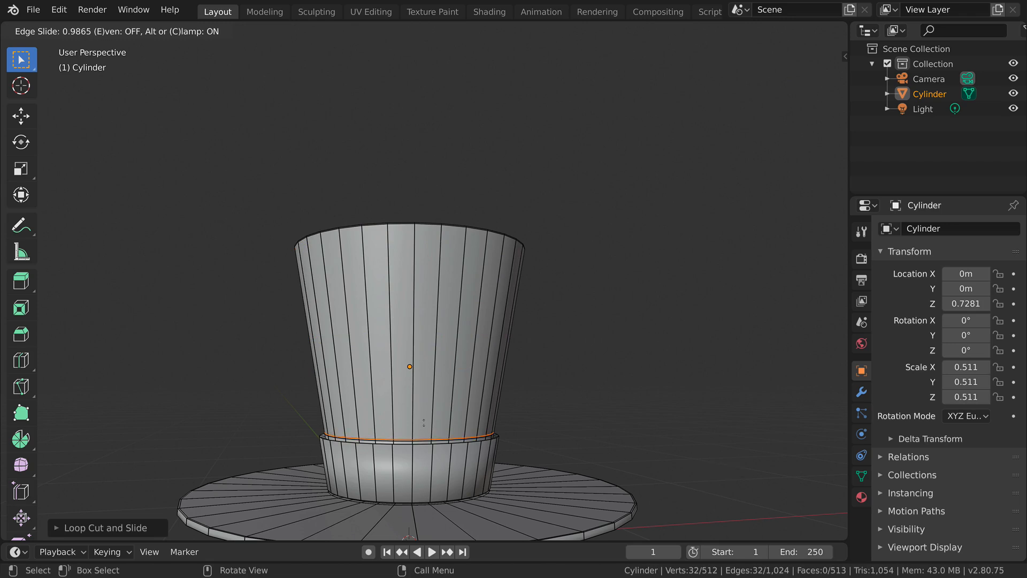
left_click(423, 422)
key("Tab")
middle_click_drag(539, 450, 646, 376)
left_click(653, 362)
scroll(655, 353, "down", 2)
middle_click_drag(663, 332, 214, 432)
scroll(432, 400, "up", 3)
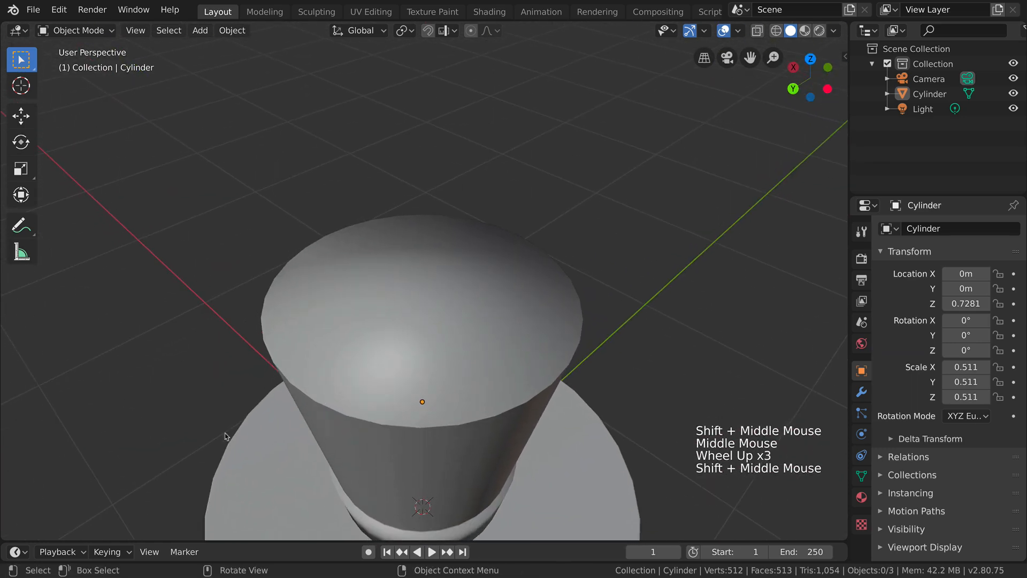
Try insetting the crown's top face slightly and check the shading in Object Mode
left_click(481, 342)
key("Tab")
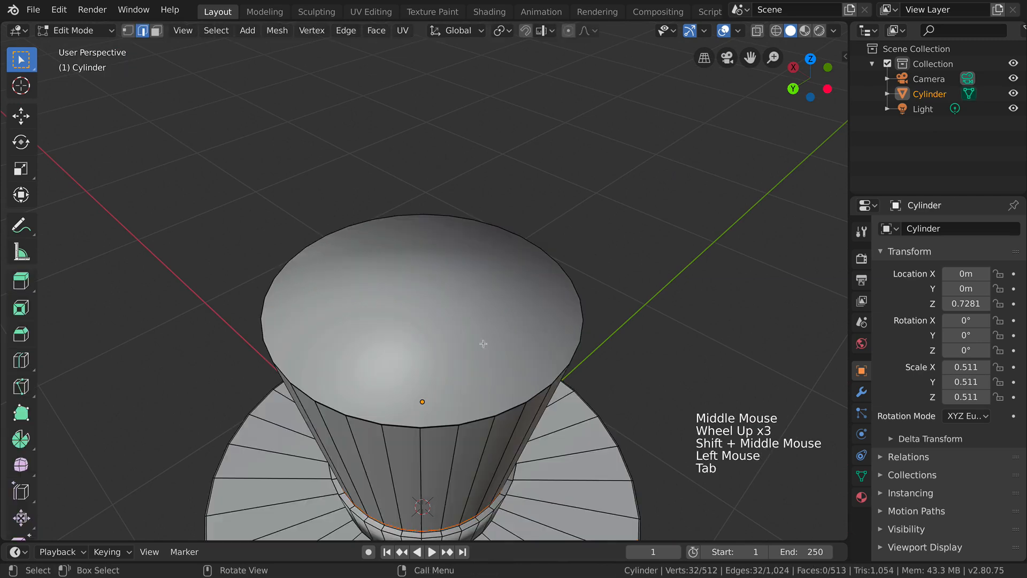
left_click(156, 30)
left_click(513, 412)
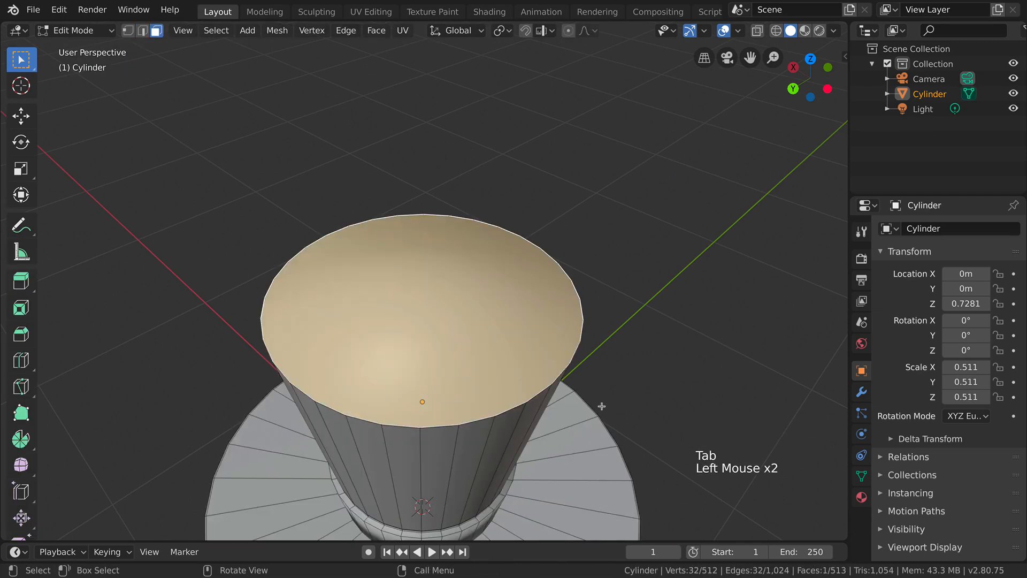
key("i")
middle_click_drag(598, 400, 253, 324)
scroll(578, 405, "up", 1)
key("Tab")
left_click(680, 327)
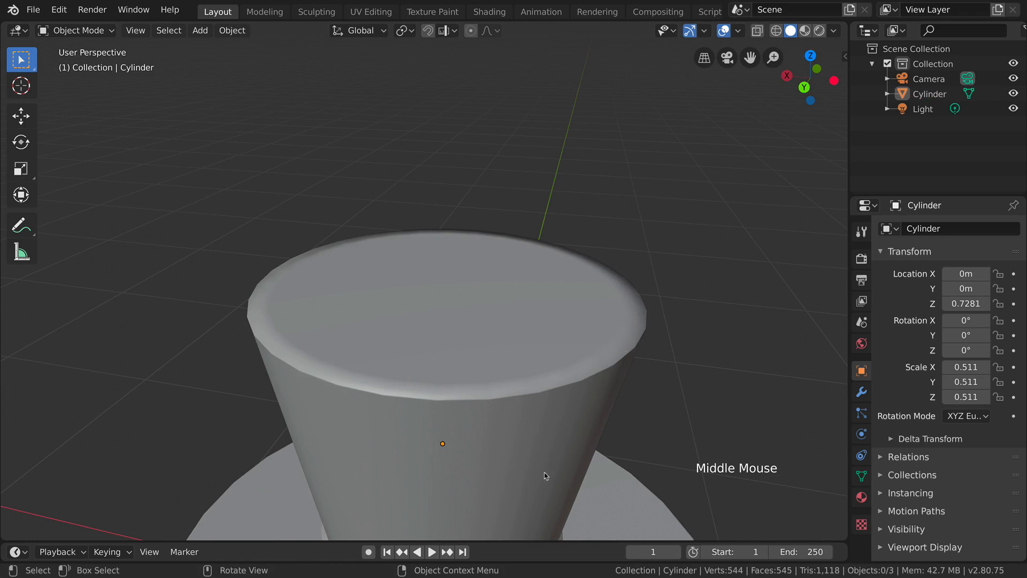
Undo the inset on the crown's top face, return to Object Mode, and save the file
key("ctrl+z")
key("ctrl+z")
key("ctrl+z")
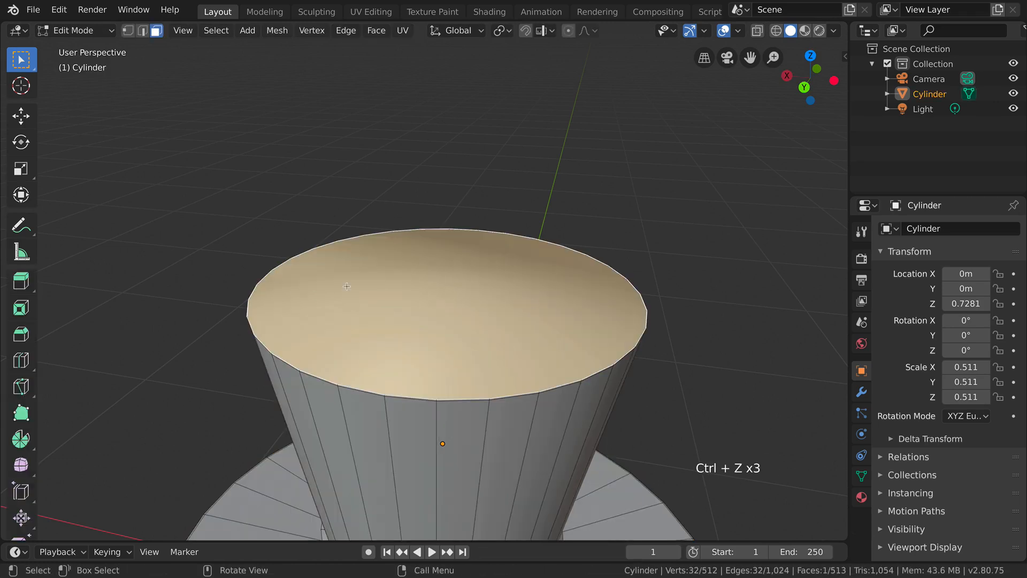
key("Tab")
middle_click_drag(322, 309, 541, 390)
scroll(467, 310, "down", 2)
scroll(566, 380, "down", 1)
scroll(562, 396, "down", 3)
scroll(415, 408, "down", 1)
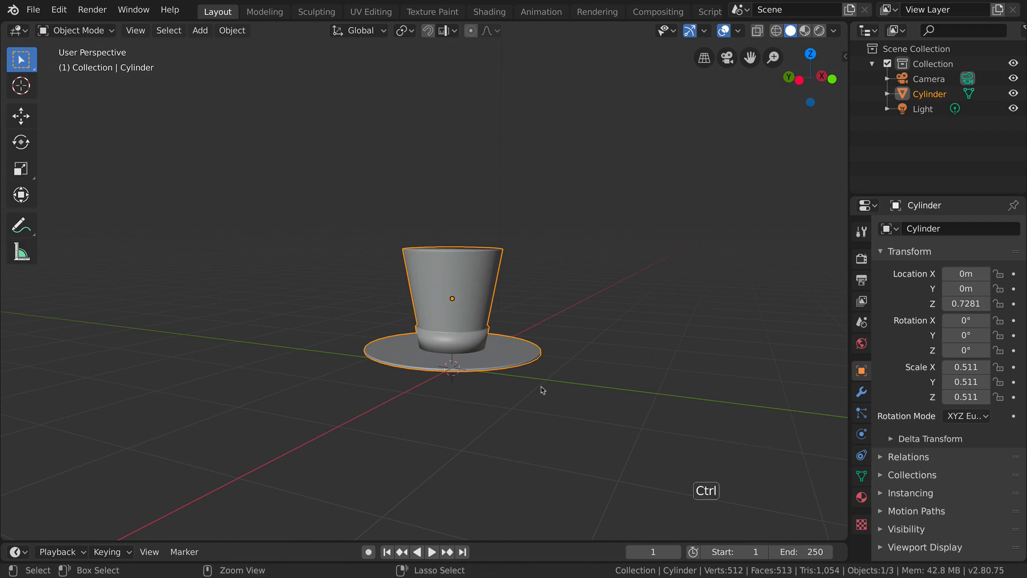
key("ctrl+s")
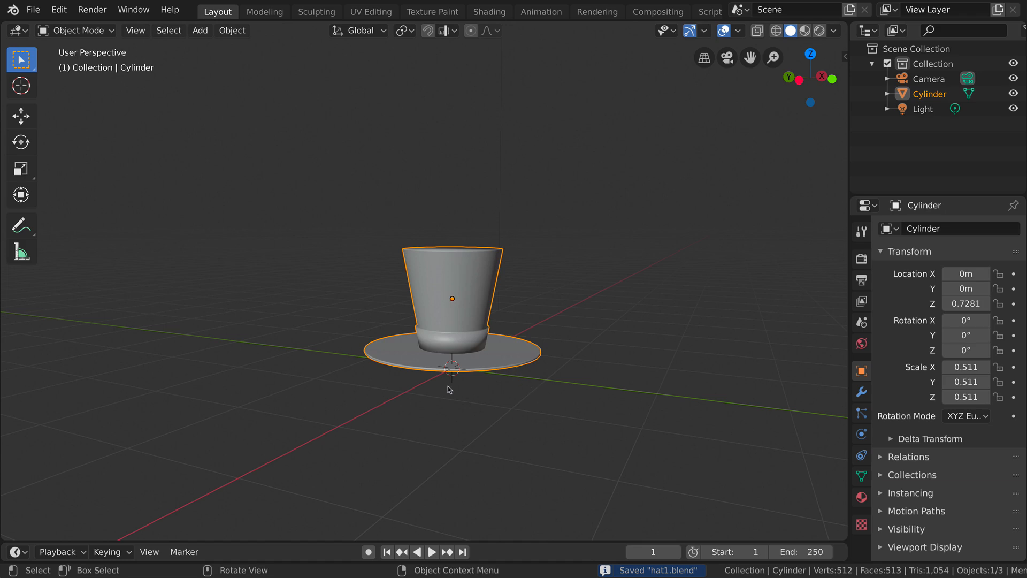
In front view with X-ray on, select the edges of the flange's outer +X section and rotate them by about -10°
key("KP_1")
scroll(484, 377, "up", 3)
key("Tab")
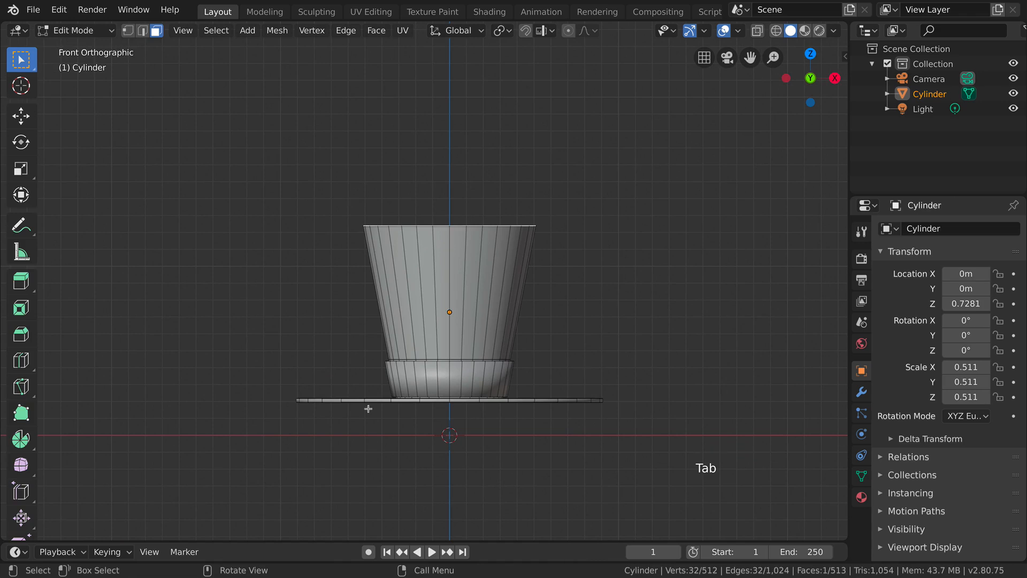
left_click(758, 32)
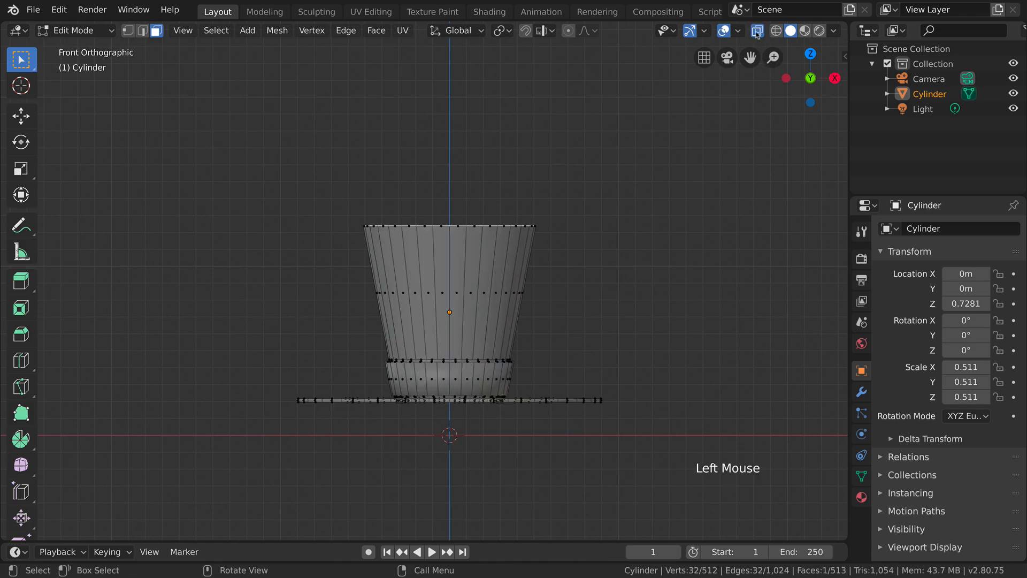
left_click(143, 33)
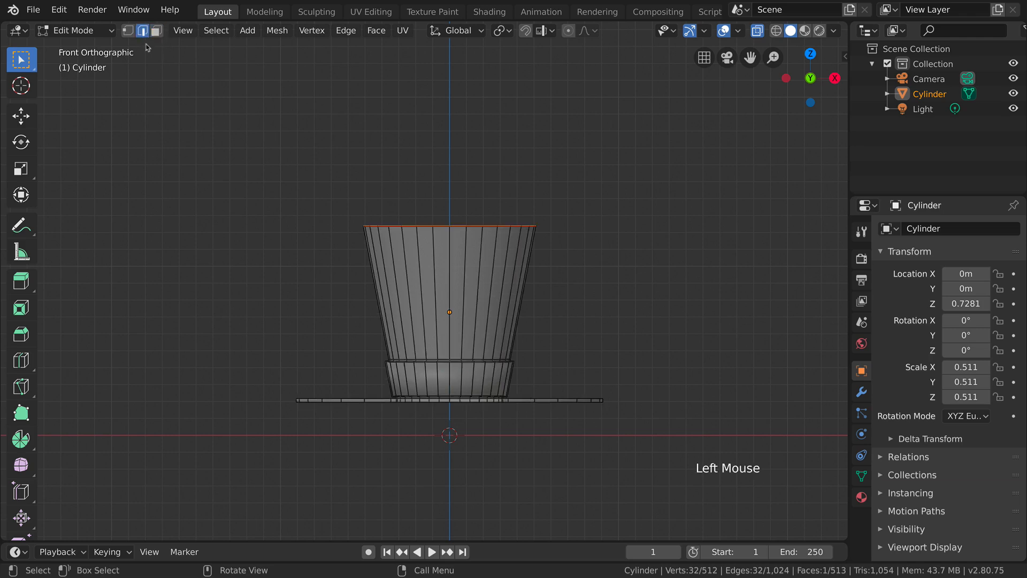
left_click_drag(530, 358, 628, 455)
key("r")
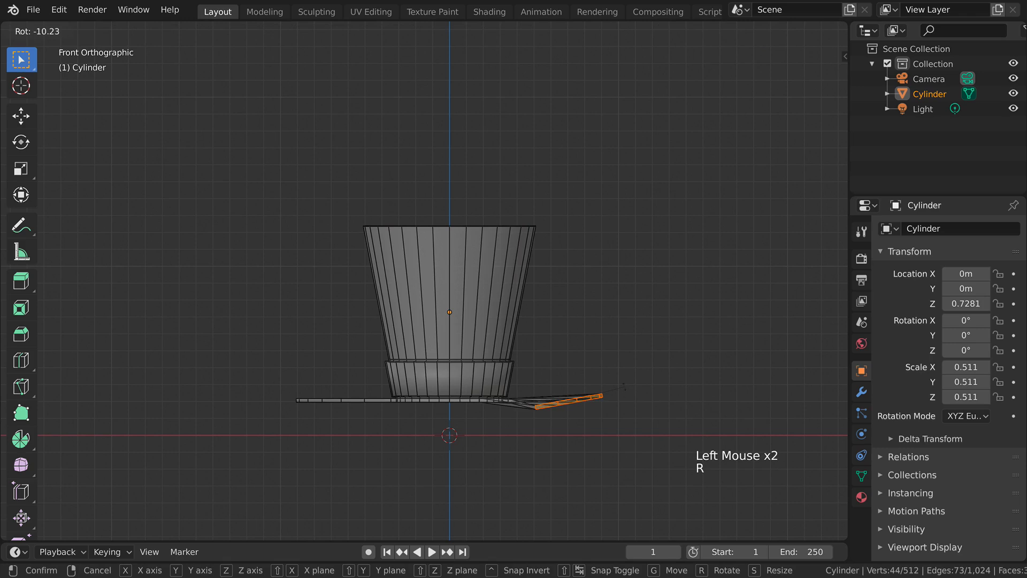
left_click(625, 387)
Raise the rotated +X flange section by about 0.047 m along Z, returning to Object Mode with X-ray off
key("g")
key("z")
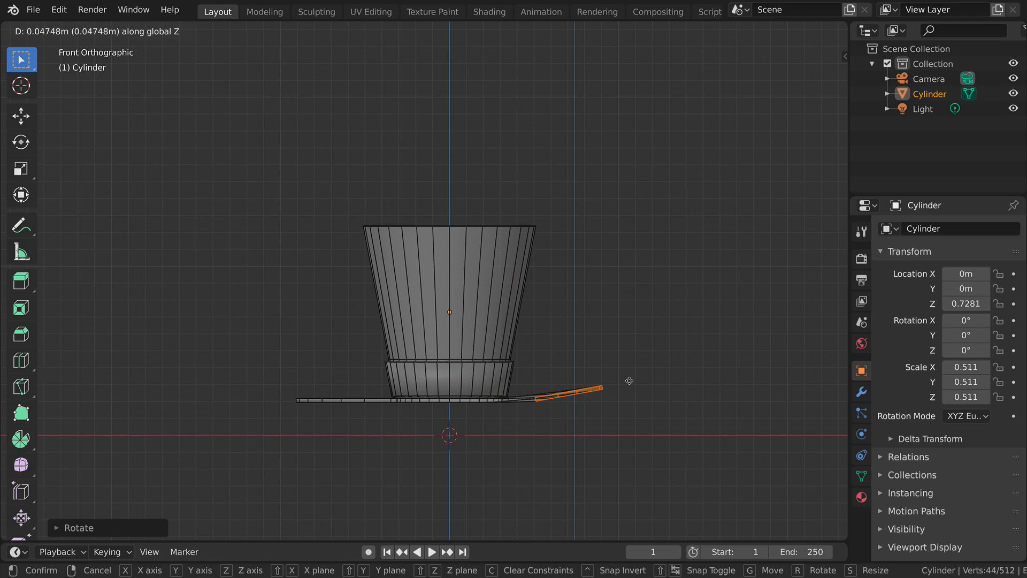
left_click(626, 383)
key("Tab")
middle_click_drag(609, 437, 588, 428)
left_click(758, 38)
middle_click_drag(627, 366, 475, 454)
Try rotating only the visible edges of the flange's outer -X section in front view, and undo the rotation
key("KP_1")
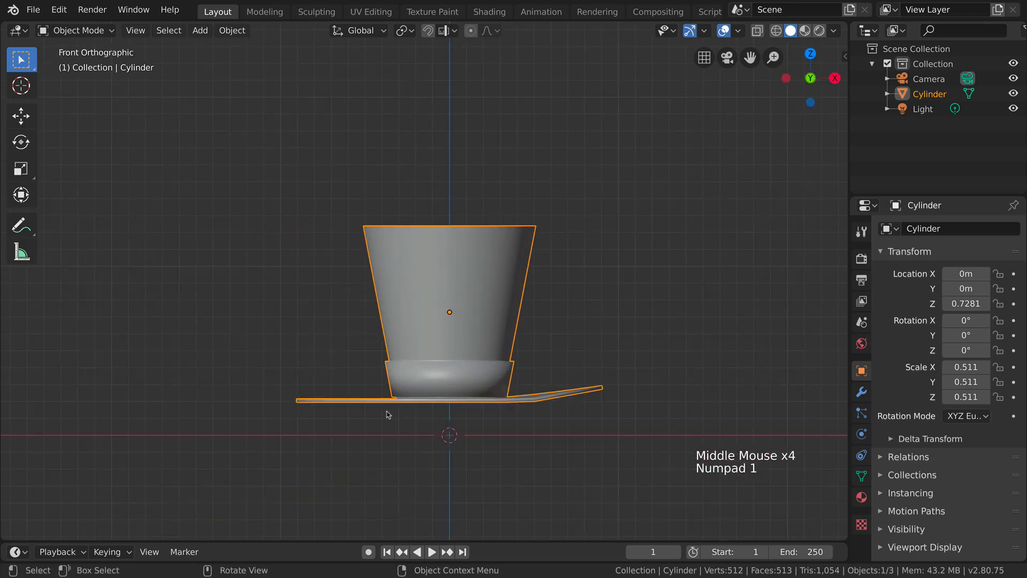
key("Tab")
left_click_drag(281, 373, 348, 429)
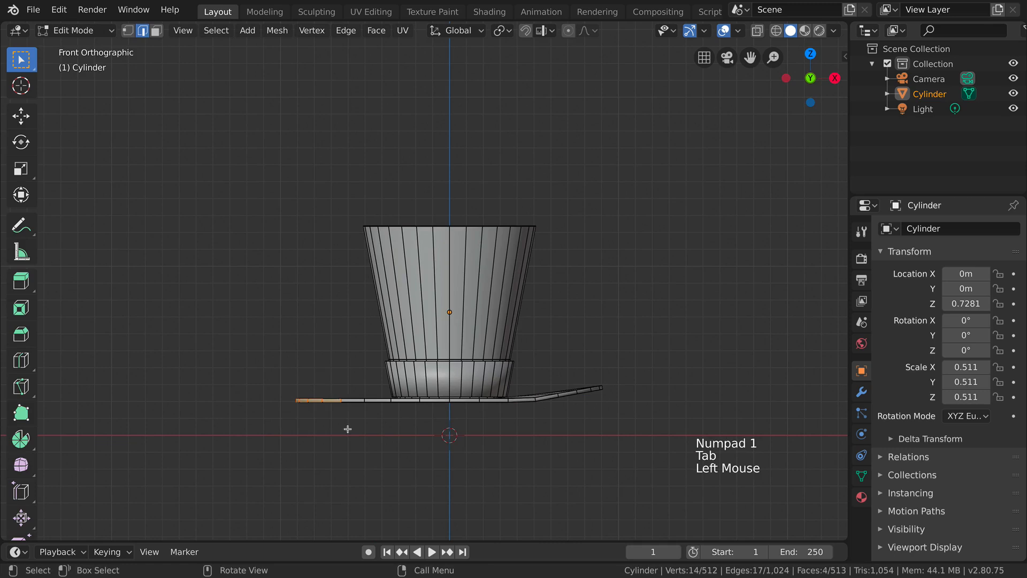
left_click(365, 397)
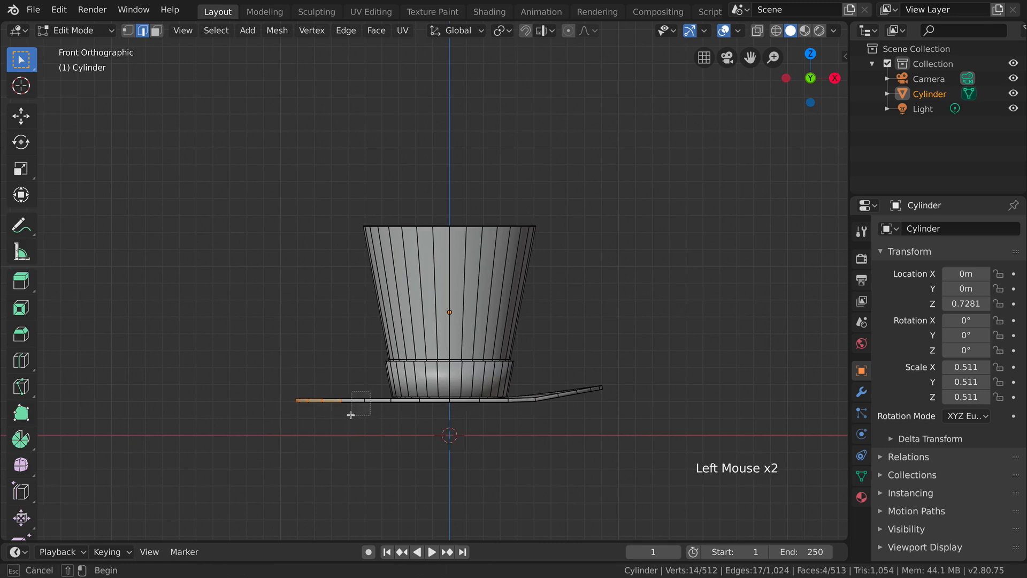
left_click_drag(273, 386, 350, 427)
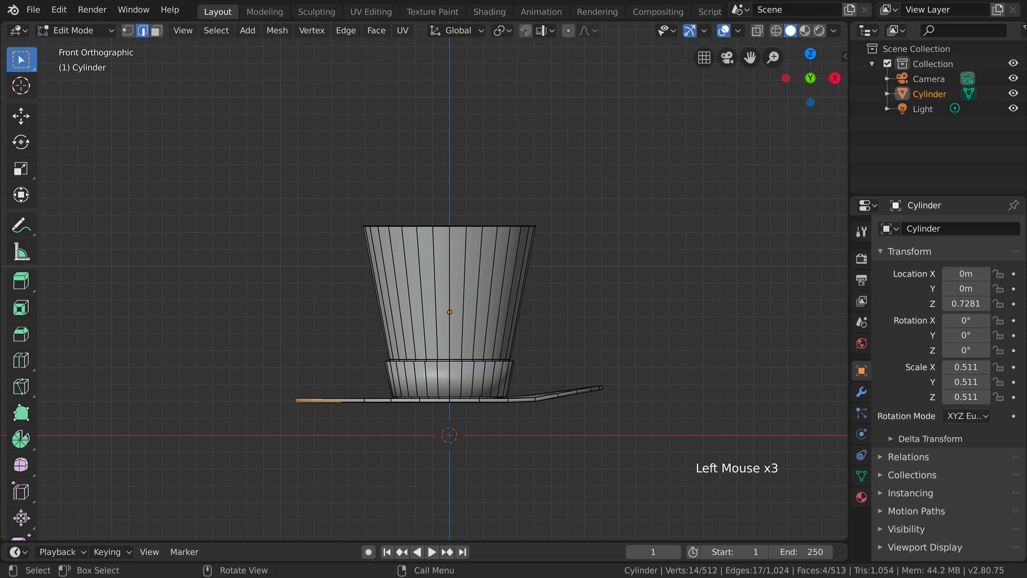
key("r")
left_click(333, 389)
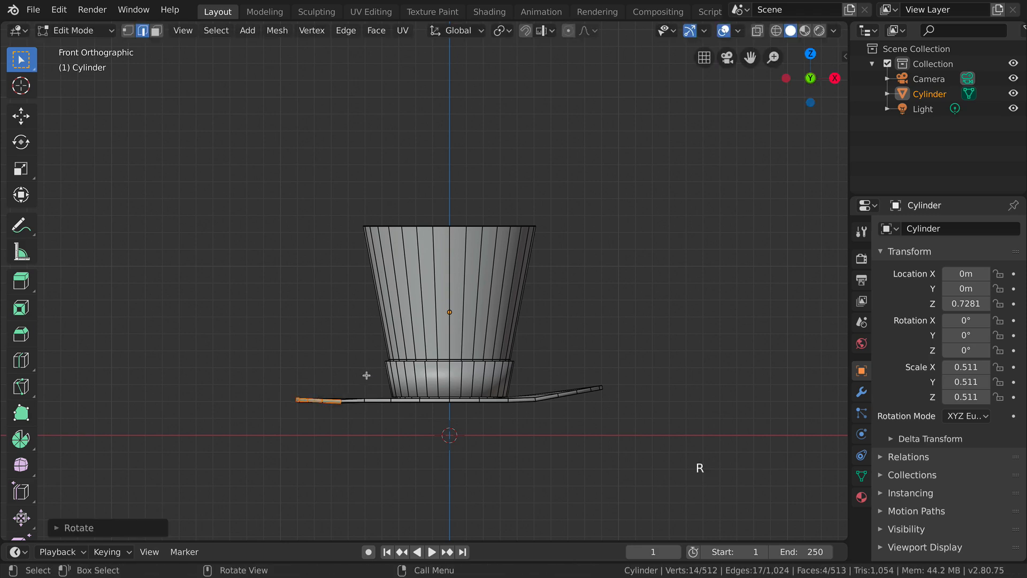
key("ctrl+z")
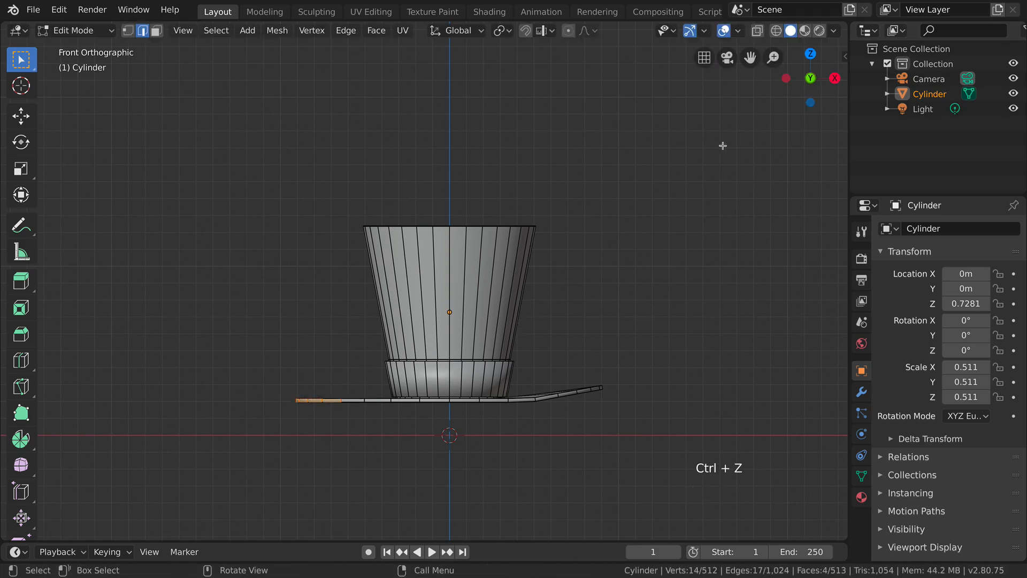
Turn on X-ray, select all edges of the flange's outer -X section, and tilt them slightly upward
left_click(757, 30)
left_click_drag(266, 358, 357, 438)
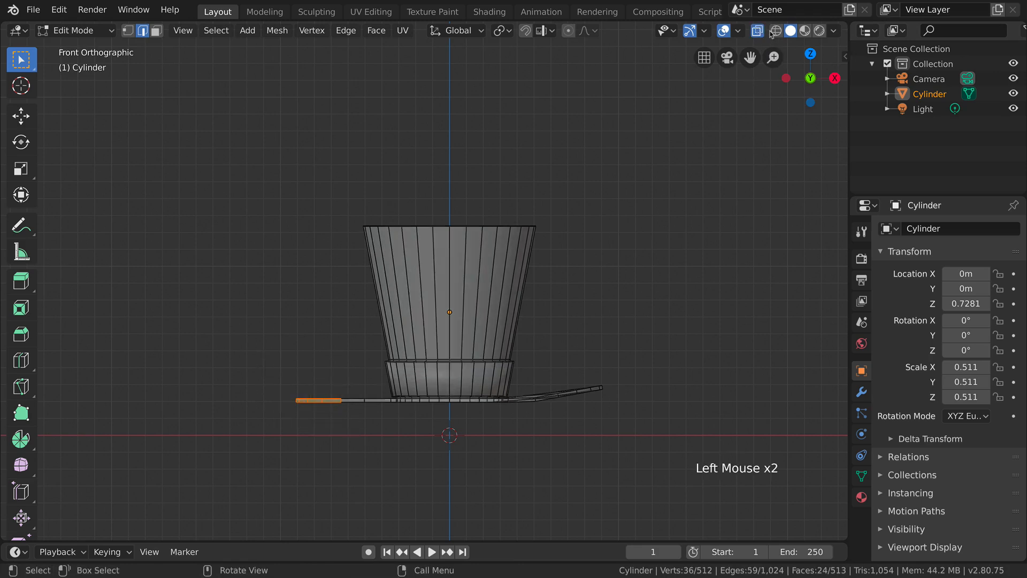
key("r")
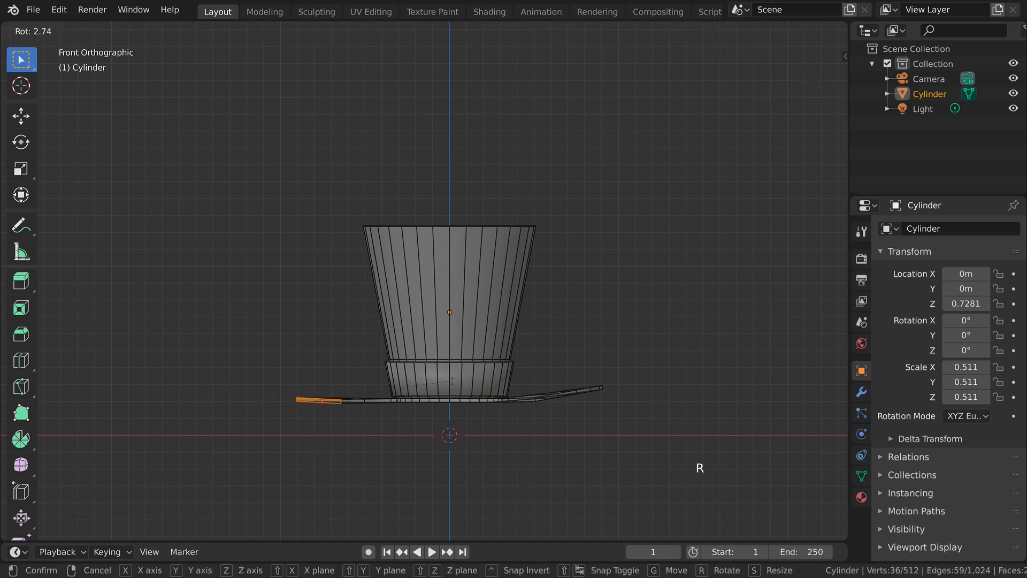
left_click(453, 385)
Raise the tilted -X flange section by about 0.024 m along Z, returning to Object Mode with X-ray off
key("g")
key("z")
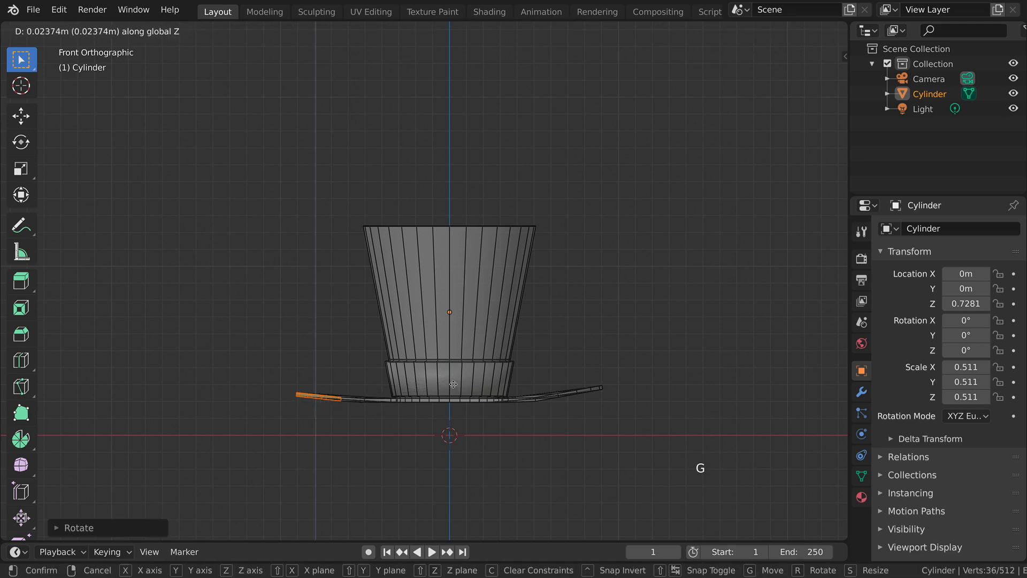
left_click(453, 384)
key("Tab")
middle_click_drag(358, 514, 647, 348)
left_click(706, 255)
middle_click_drag(706, 252, 574, 359)
scroll(465, 348, "down", 2)
scroll(585, 353, "down", 4)
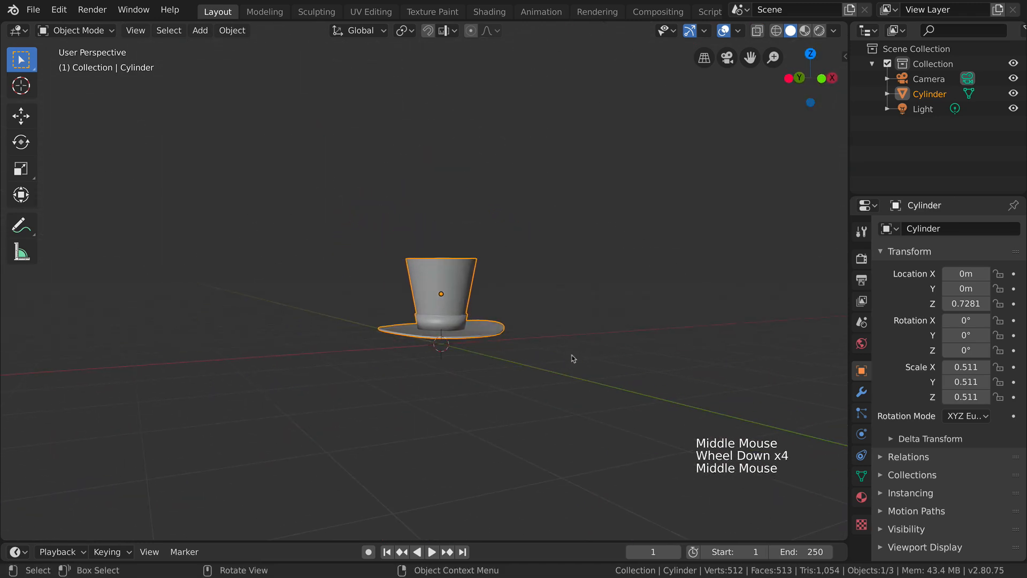
Place the 3D cursor in front view, clear of the hat's flange on the +X side and slightly above it
key("KP_1")
scroll(571, 355, "up", 3)
middle_click_drag(676, 325, 542, 301, "shift")
middle_click_drag(609, 337, 569, 348, "shift")
scroll(512, 349, "up", 3)
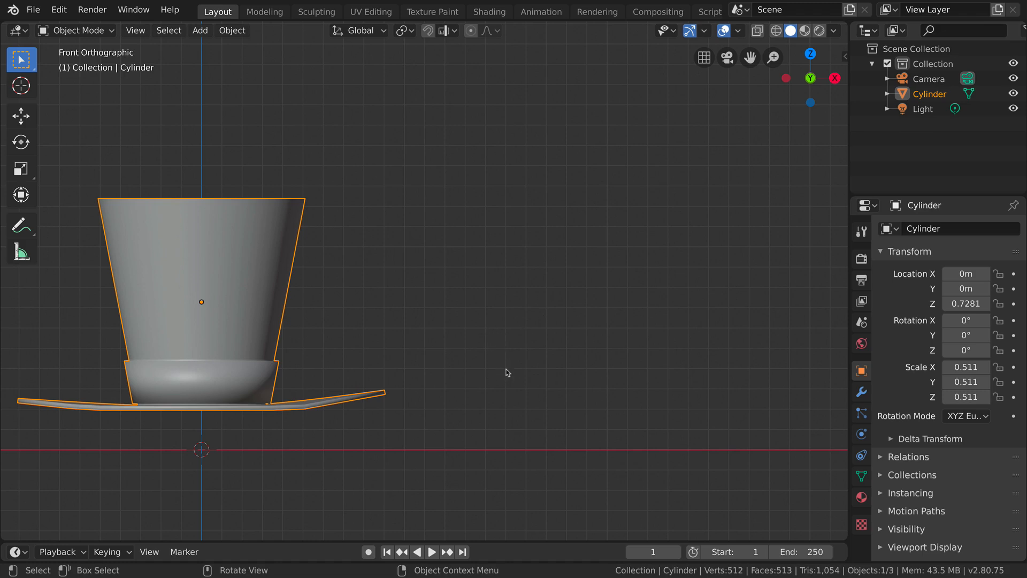
key("shift")
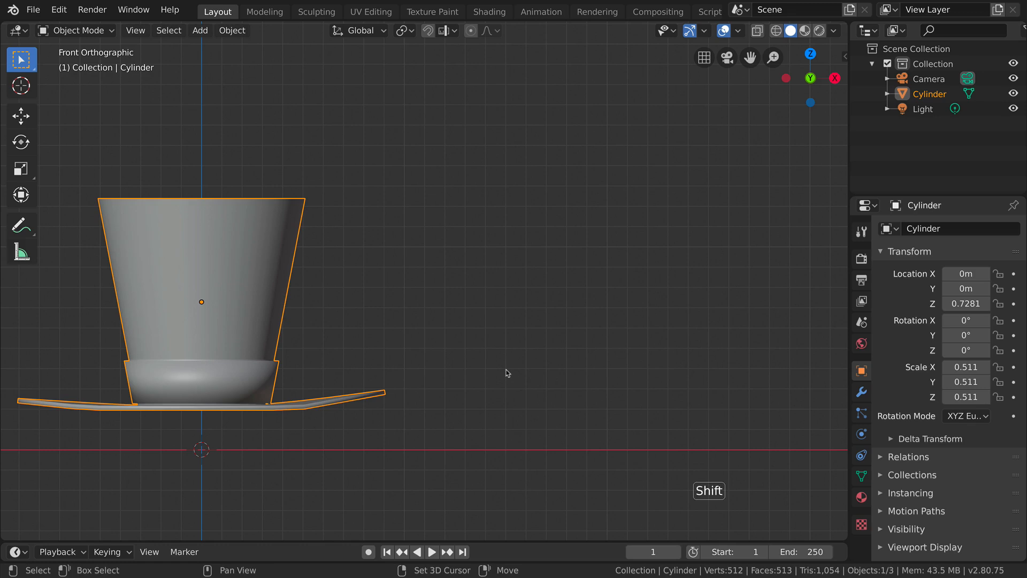
right_click(507, 373, "shift")
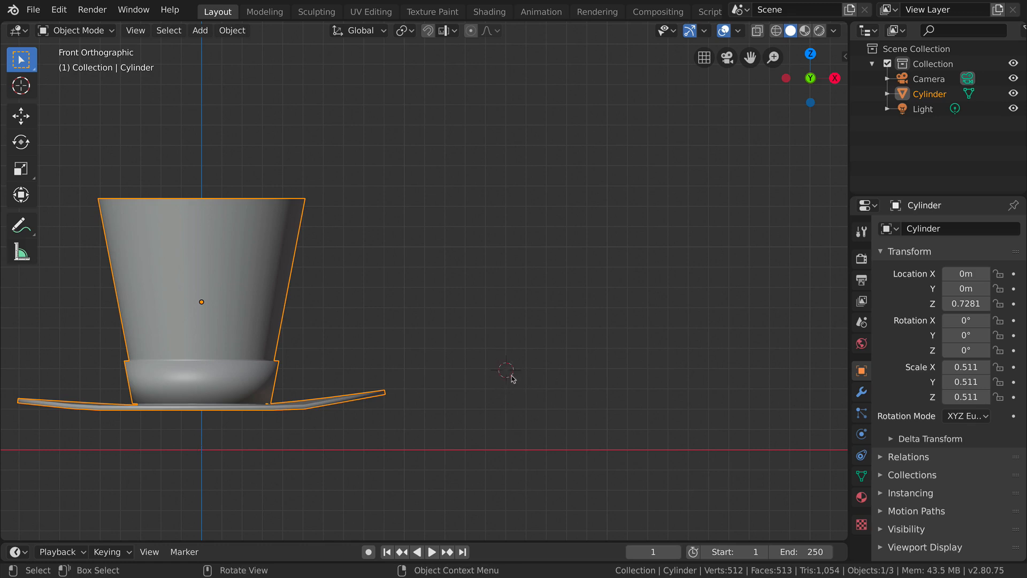
Add a cylinder at the 3D cursor and scale it down uniformly to about -0.026
key("shift+a")
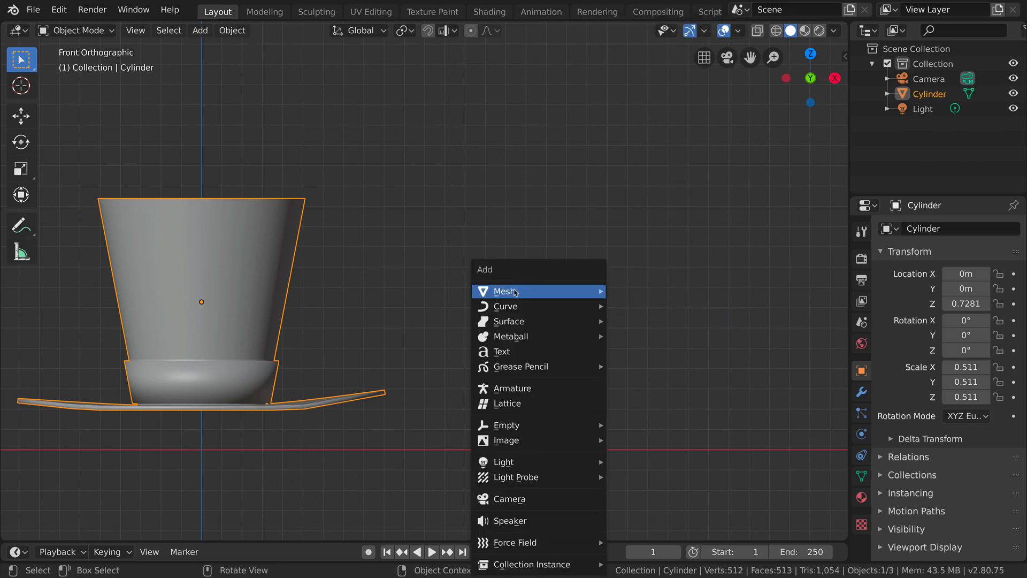
left_click(663, 98)
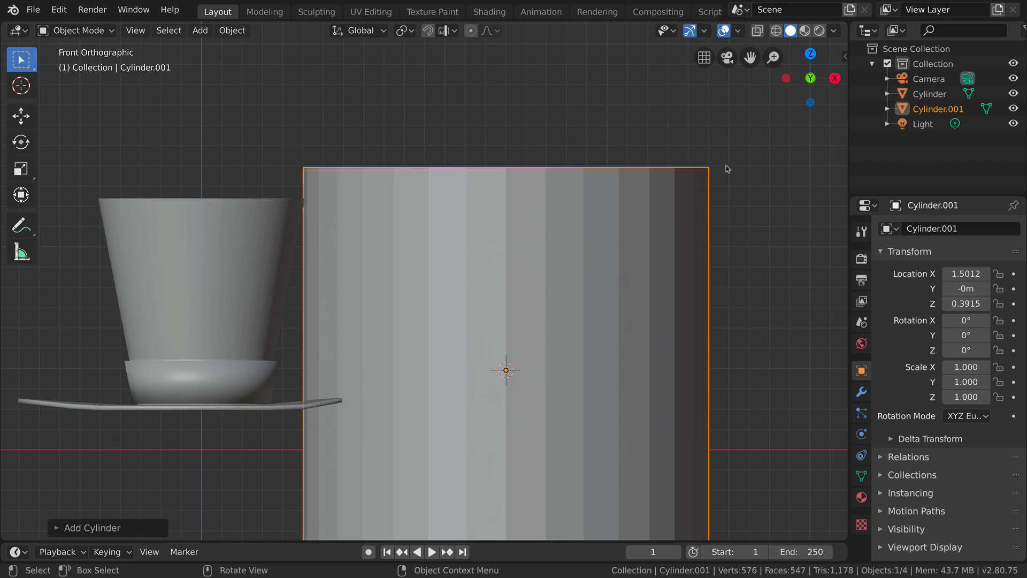
key("s")
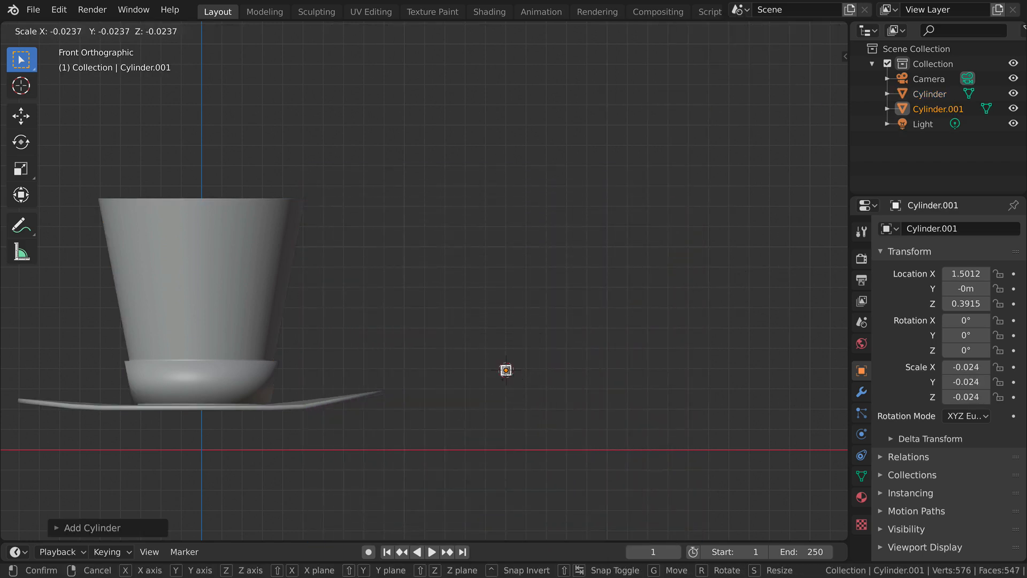
left_click(569, 382)
scroll(569, 382, "up", 4)
middle_click_drag(569, 382, 483, 415, "shift")
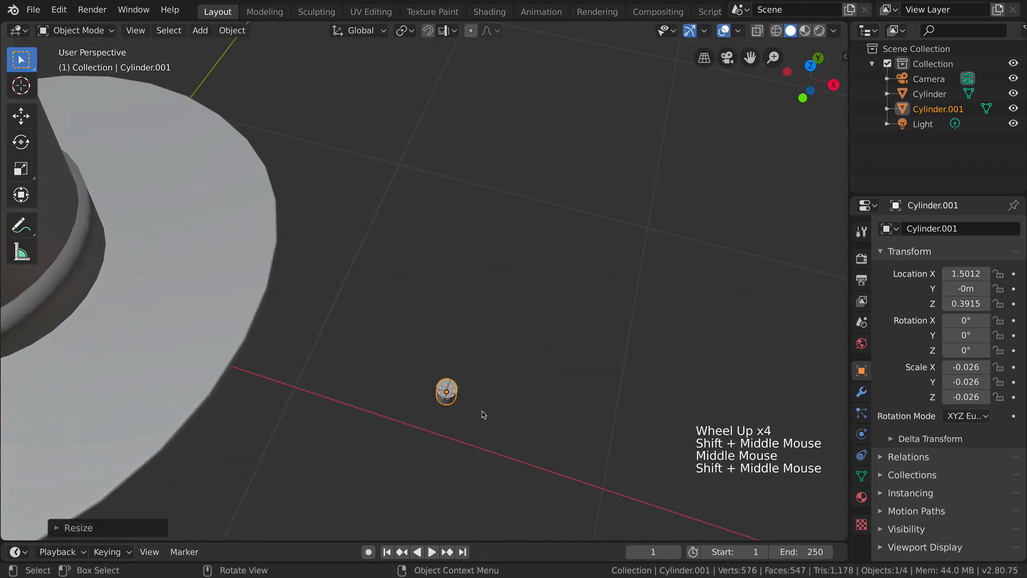
Extrude the small cylinder's top face straight up until it is about level with the crown's top
key("Tab")
left_click(450, 400)
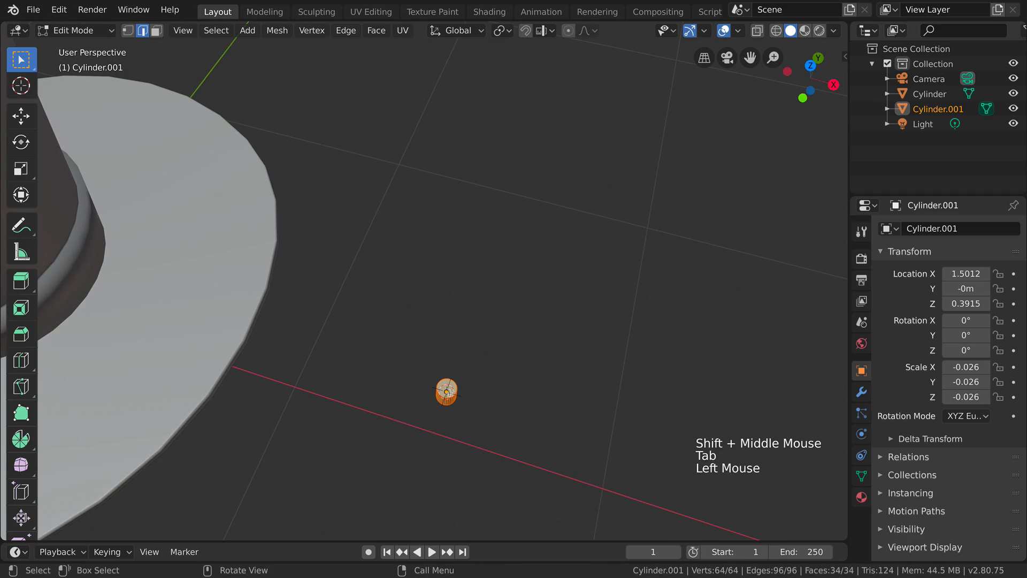
left_click(156, 30)
left_click(446, 386)
middle_click_drag(446, 386, 495, 397)
key("KP_1")
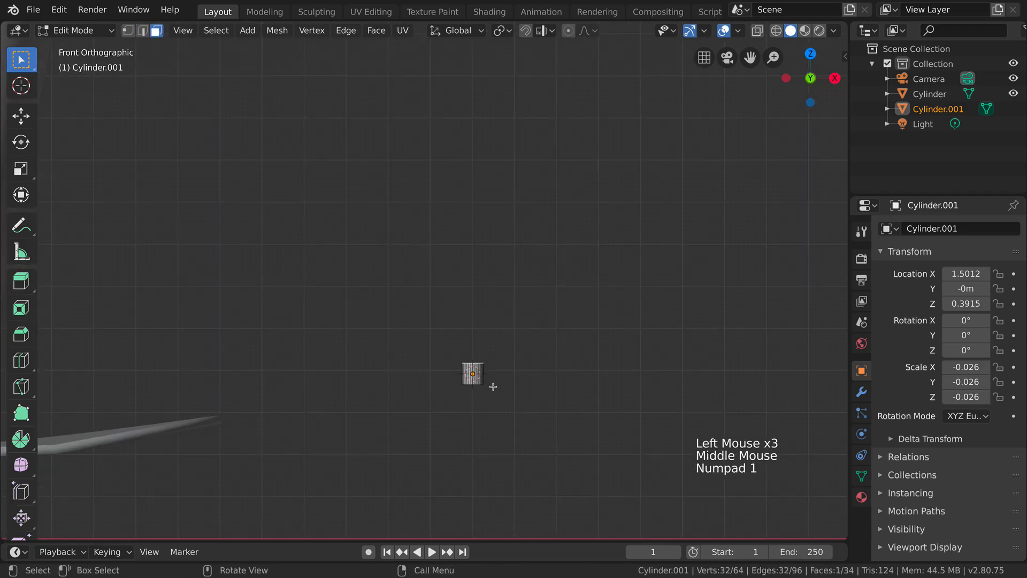
scroll(492, 388, "down", 4)
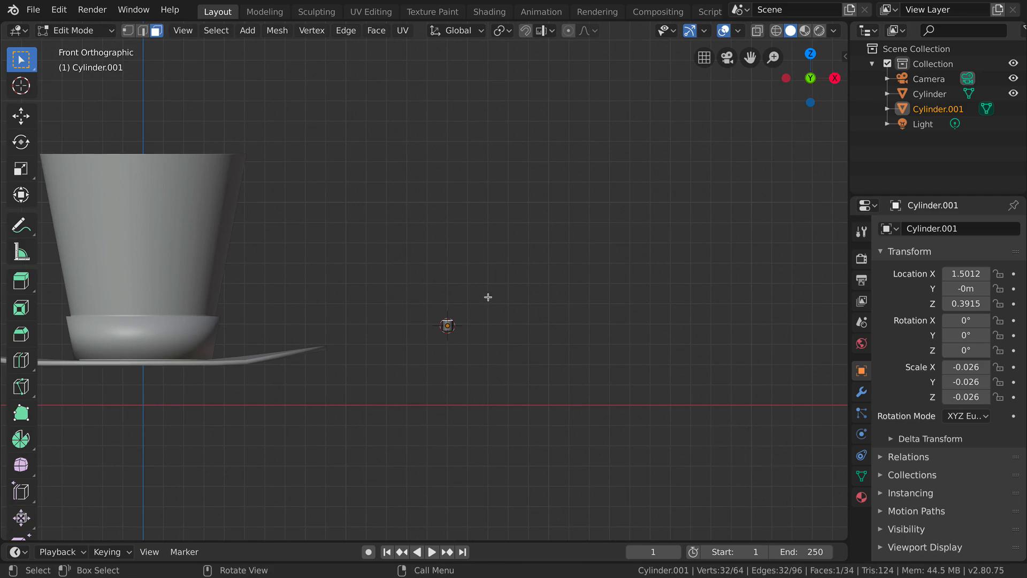
key("e")
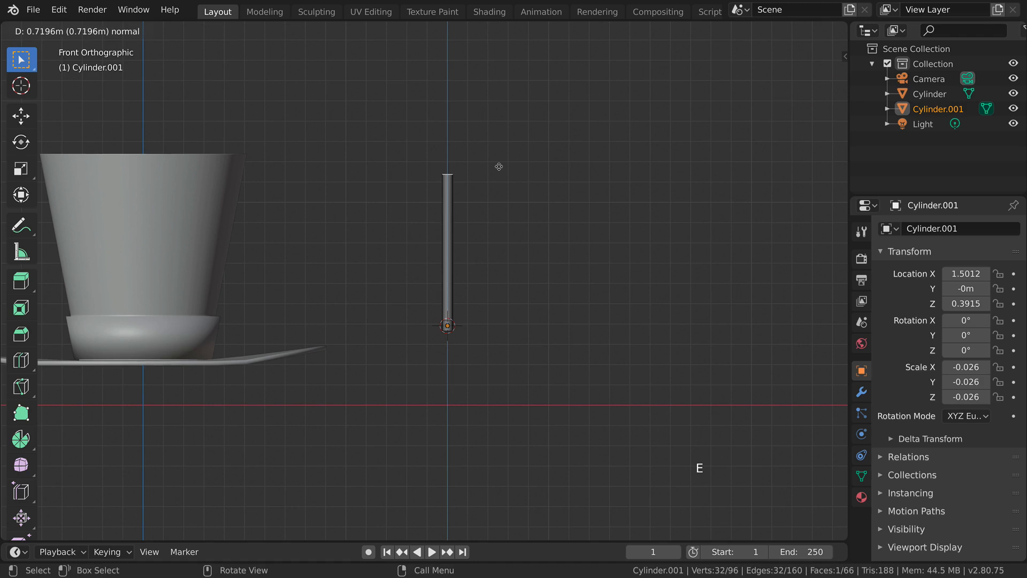
left_click(499, 156)
scroll(508, 214, "down", 5)
middle_click_drag(508, 213, 527, 252, "shift")
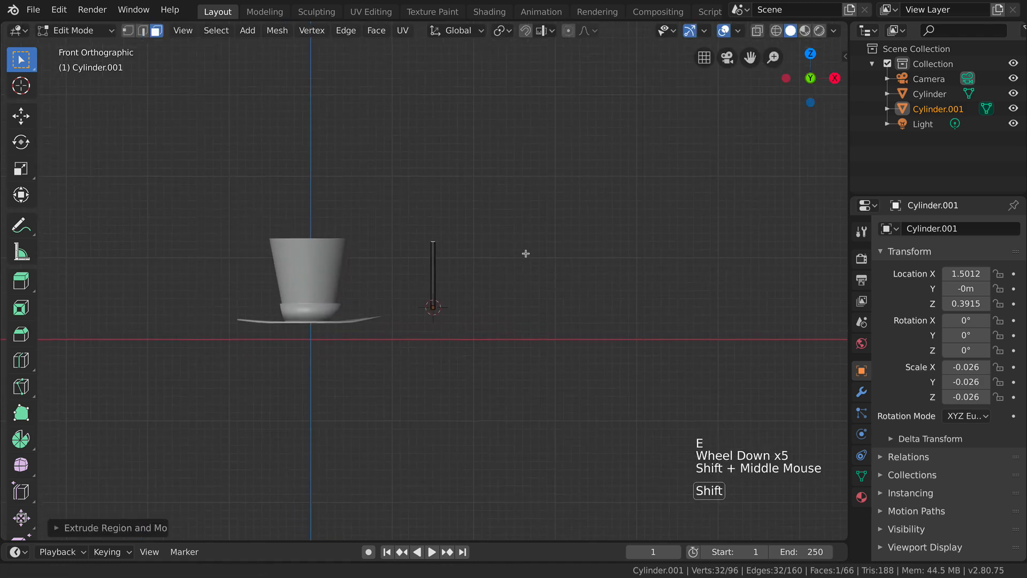
Try to thin the extruded rod by scaling its selected faces down uniformly
left_click(432, 252)
key("s")
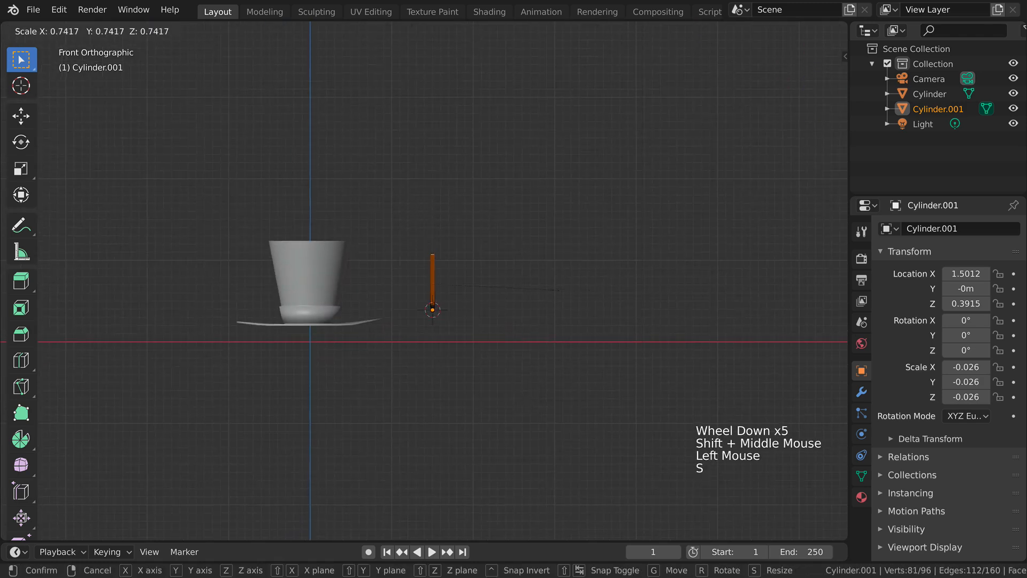
left_click(516, 294)
scroll(573, 307, "up", 7)
middle_click_drag(572, 307, 519, 325, "shift")
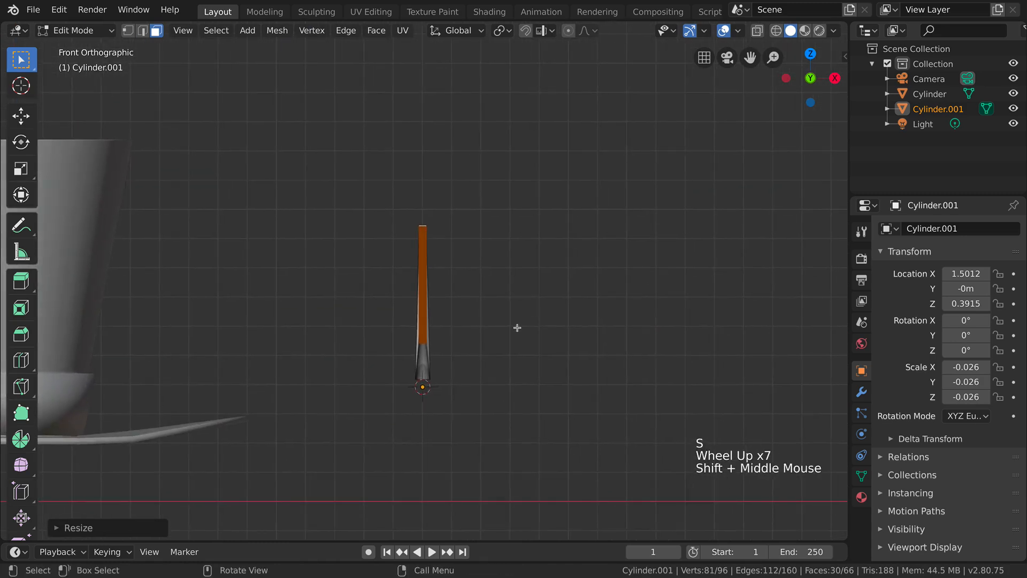
scroll(517, 329, "up", 3)
Undo the scaling and the rod's extrusion back to the short cylinder
key("ctrl+z")
key("ctrl+z")
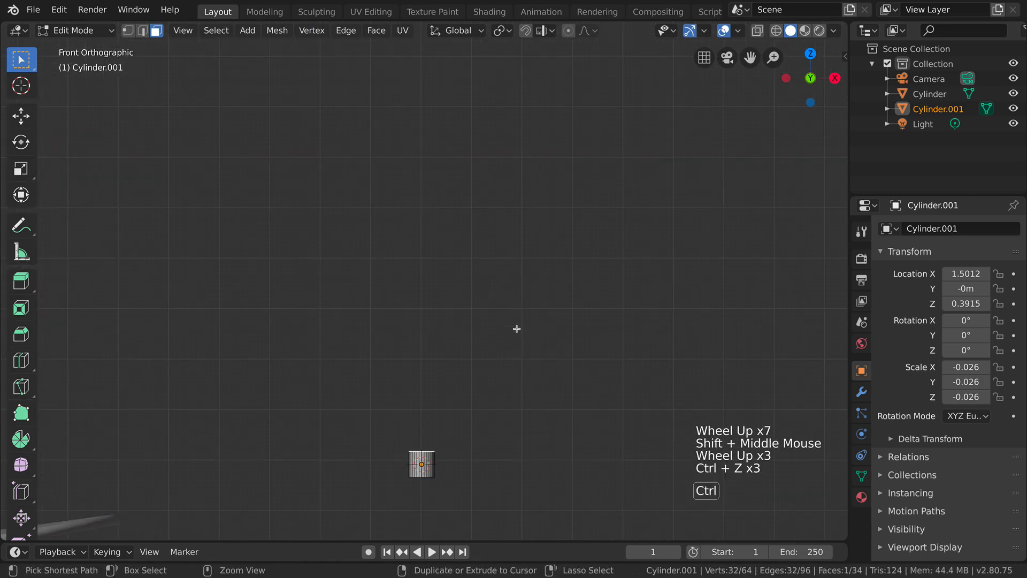
key("ctrl+z")
Box-select the whole short cylinder and scale its mesh down uniformly to make it thinner
left_click_drag(484, 507, 396, 410)
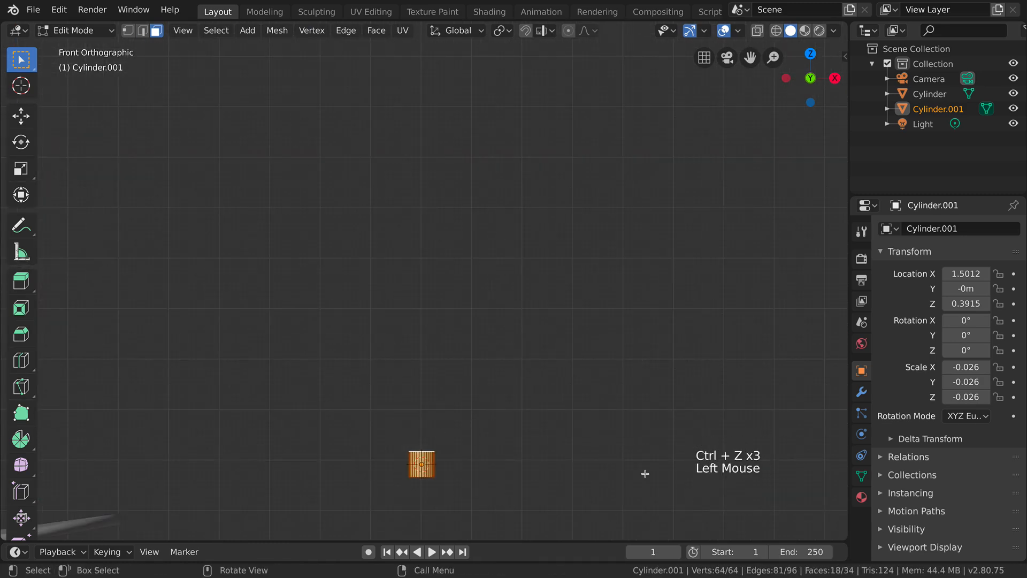
key("s")
left_click(508, 459)
scroll(506, 470, "down", 4)
mouse_move(509, 459)
middle_mouse_down()
mouse_move(507, 470)
mouse_move(514, 454)
middle_mouse_up()
key("KP_1")
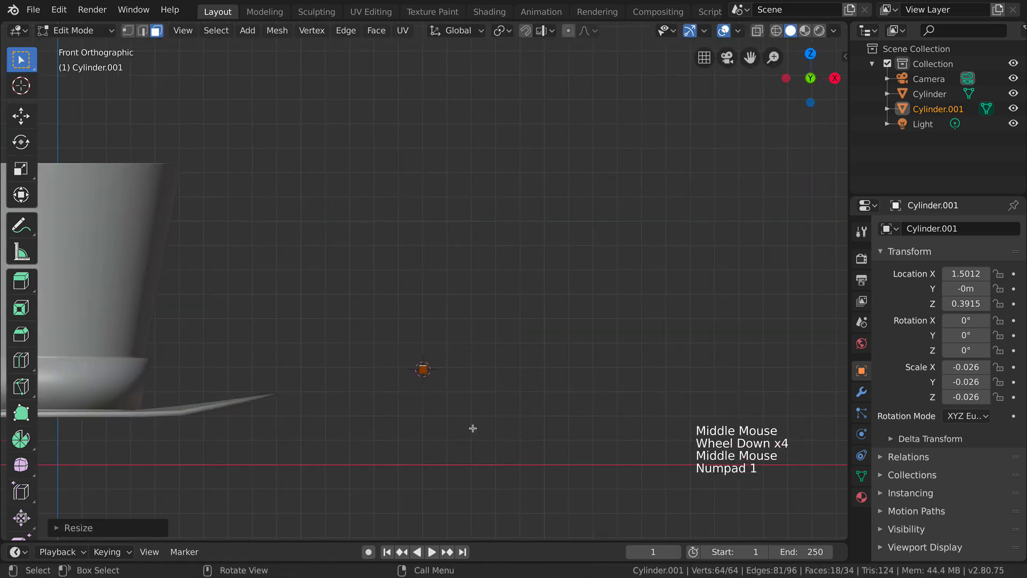
Select the short cylinder's top face and extrude it straight up to slightly below the crown's top
scroll(452, 431, "up", 5)
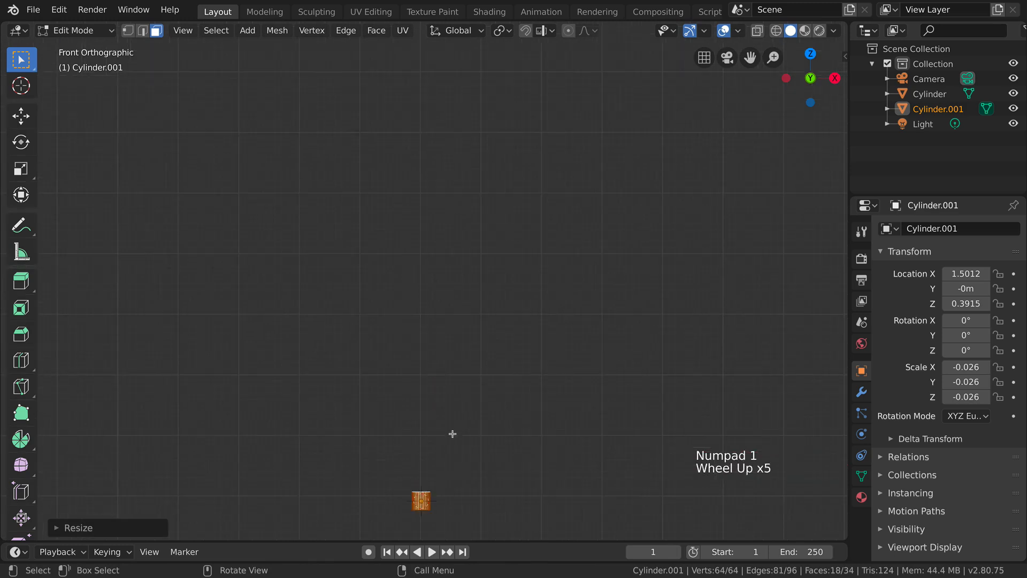
middle_click_drag(451, 431, 417, 529)
left_click(417, 531)
middle_click_drag(503, 494, 494, 465)
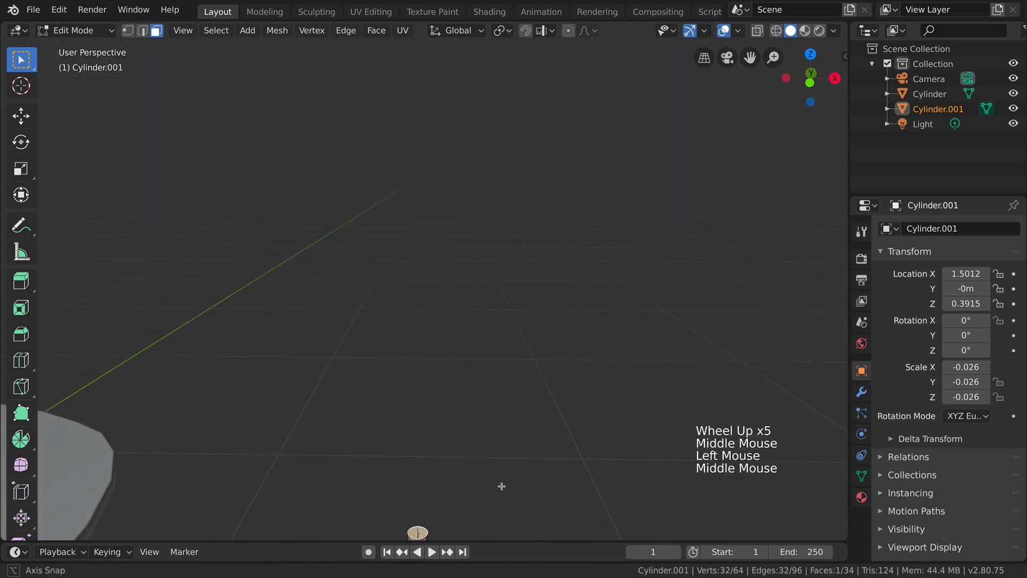
key("KP_1")
scroll(491, 460, "down", 4)
key("e")
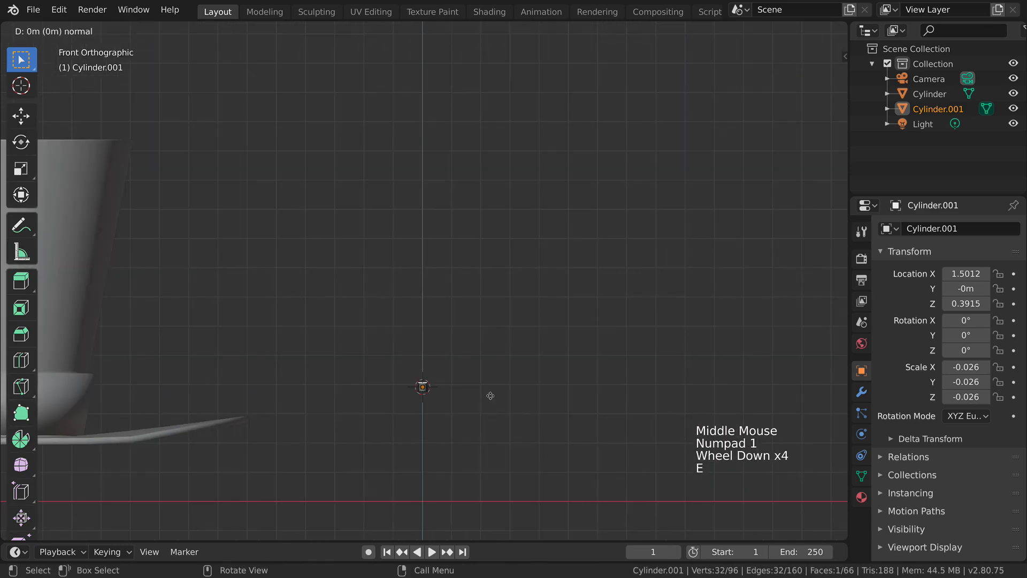
left_click(495, 206)
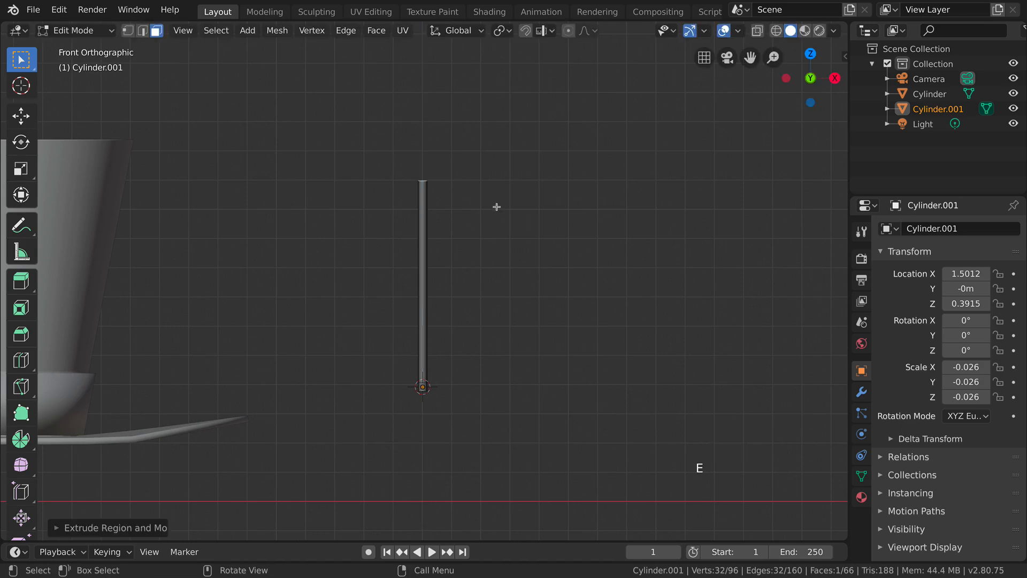
Extrude the rod's top face up by about another 0.1 m and return to Object Mode
scroll(496, 207, "up", 3)
scroll(496, 207, "up", 1, "shift")
middle_click_drag(495, 207, 444, 394, "shift")
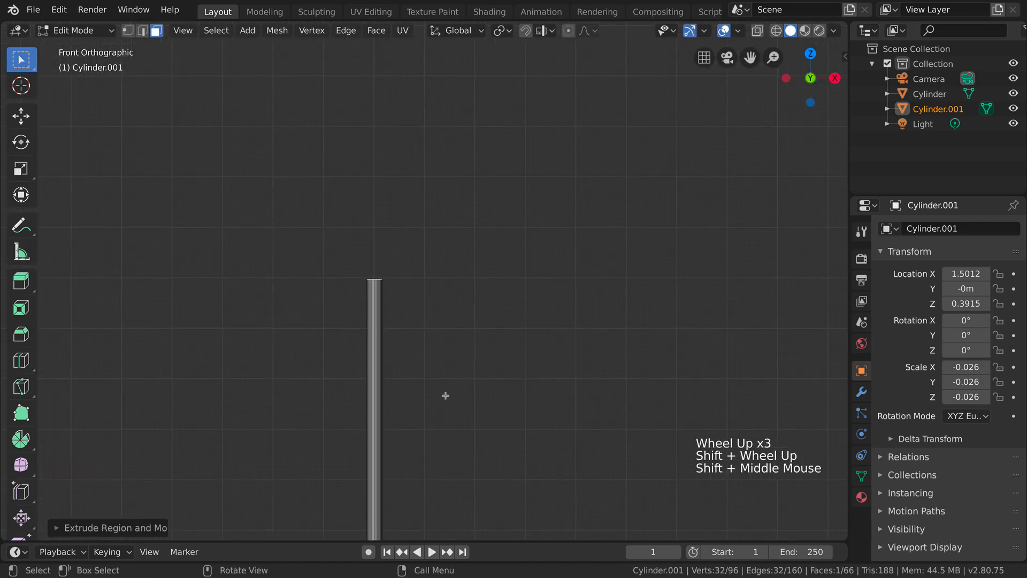
key("e")
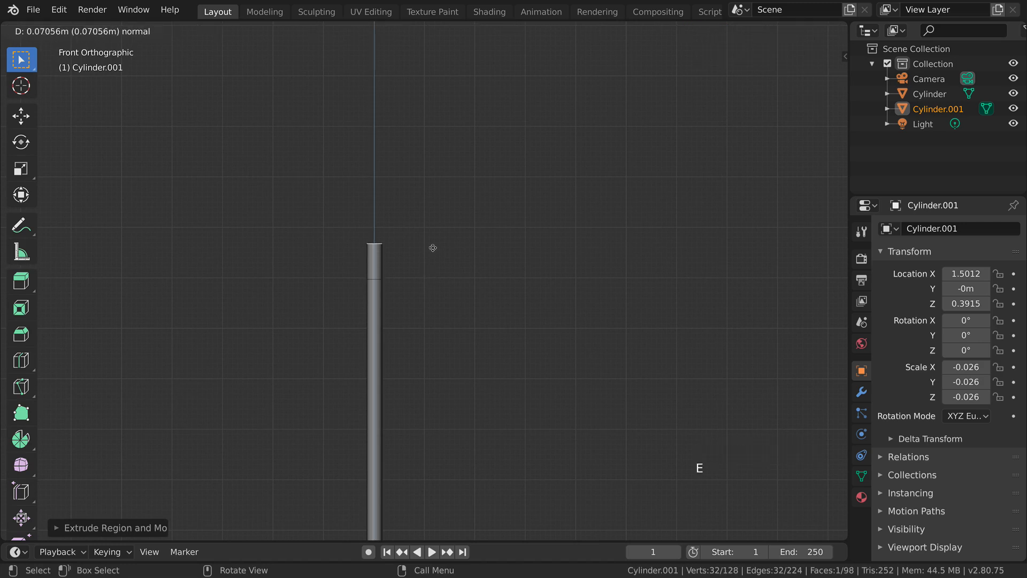
left_click(431, 234)
scroll(426, 259, "down", 4)
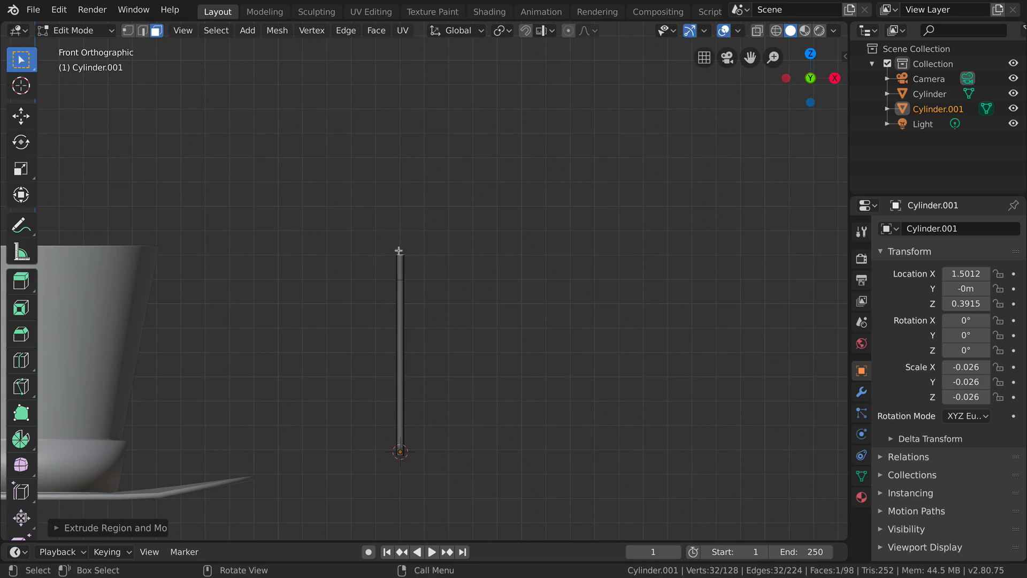
middle_click_drag(344, 448, 537, 388, "shift")
scroll(465, 386, "down", 3)
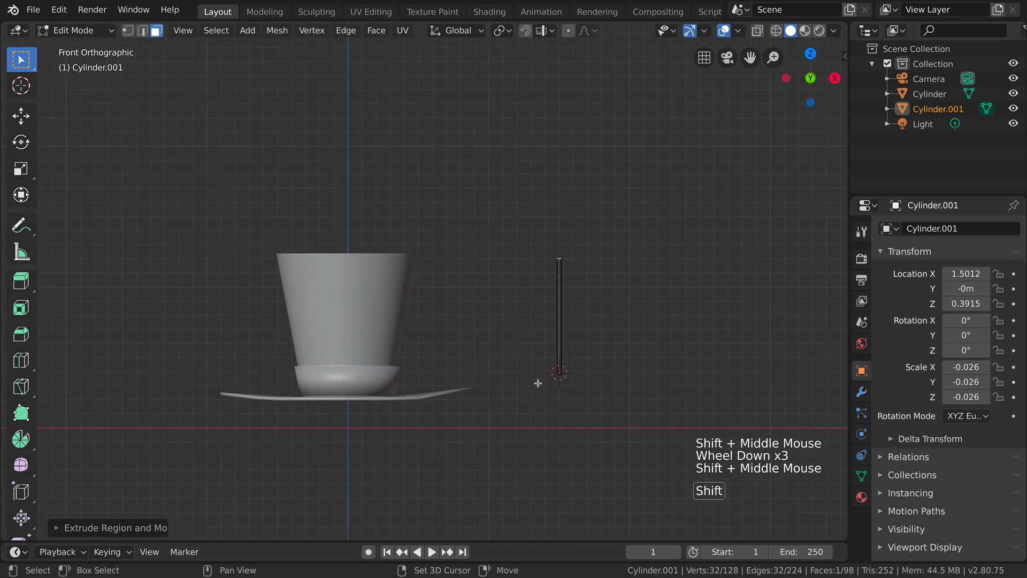
left_click(550, 400)
key("Tab")
Examine the rod's length and thickness beside the hat in front view, with nothing selected
scroll(644, 289, "down", 2)
left_click(518, 316)
scroll(548, 338, "up", 2)
scroll(548, 338, "up", 2)
middle_click_drag(548, 338, 488, 386, "shift")
left_click(601, 360)
scroll(397, 389, "down", 4)
scroll(390, 413, "down", 1, "shift")
key("KP_1")
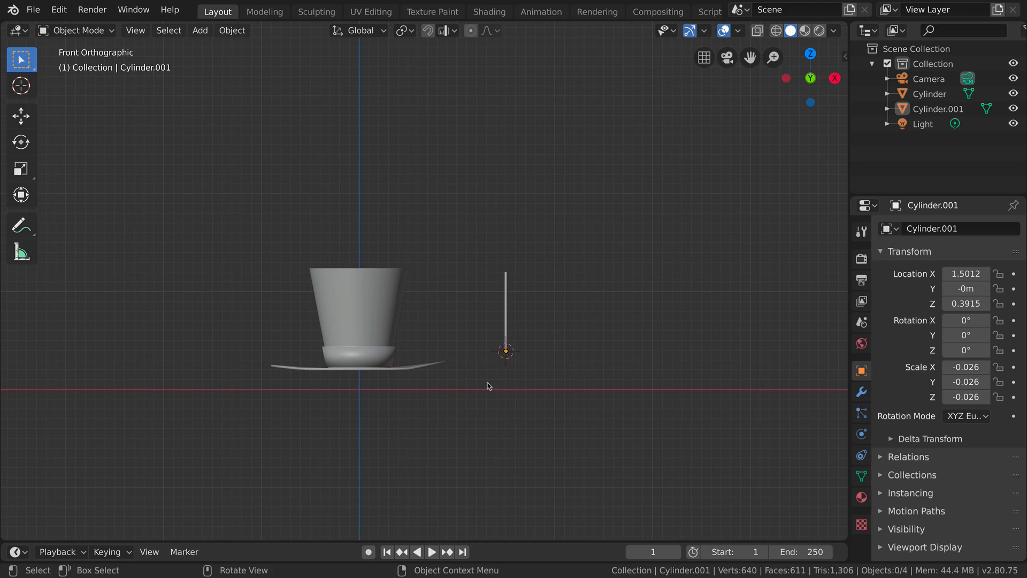
key("shift")
scroll(419, 343, "up", 4)
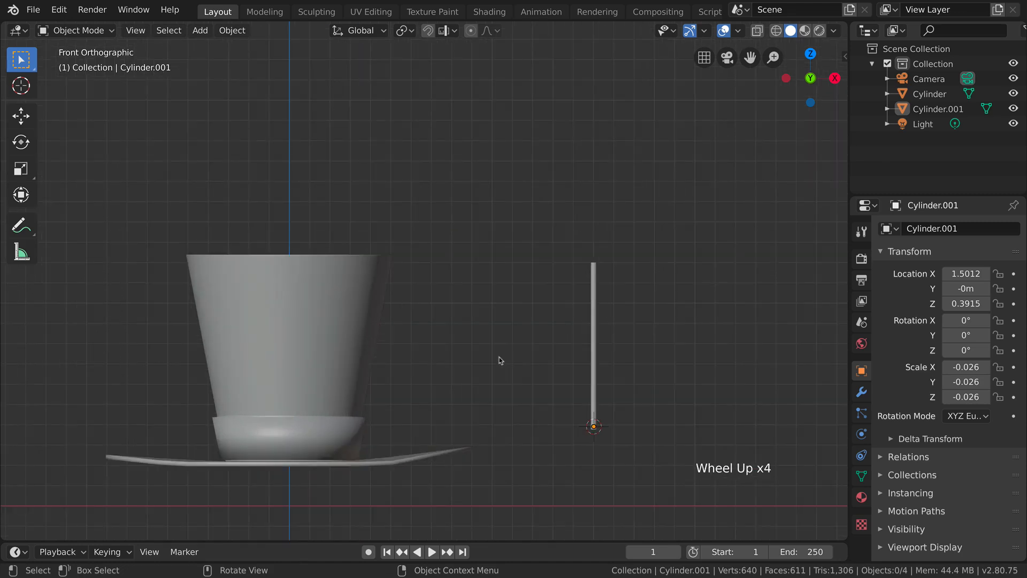
Select the rod and enter Edit Mode with vertex selection, framing its lower end
middle_click_drag(607, 341, 543, 300, "shift")
left_click(531, 310)
middle_click_drag(581, 348, 435, 291, "shift")
scroll(525, 320, "up", 1, "shift")
scroll(524, 319, "up", 4)
scroll(447, 310, "up", 1, "shift")
scroll(447, 310, "up", 3)
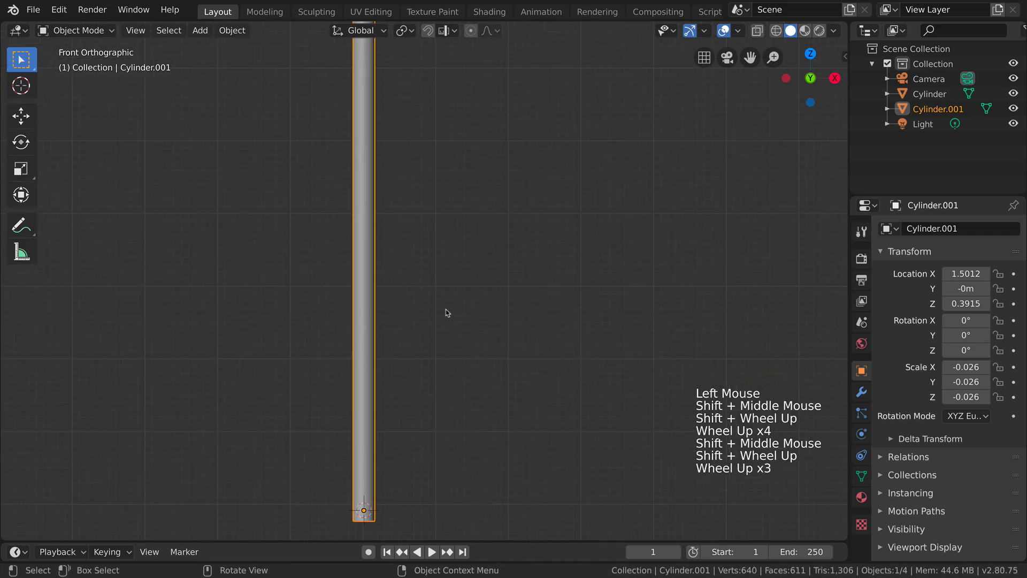
key("Tab")
scroll(426, 466, "down", 2)
middle_click_drag(427, 465, 449, 456, "shift")
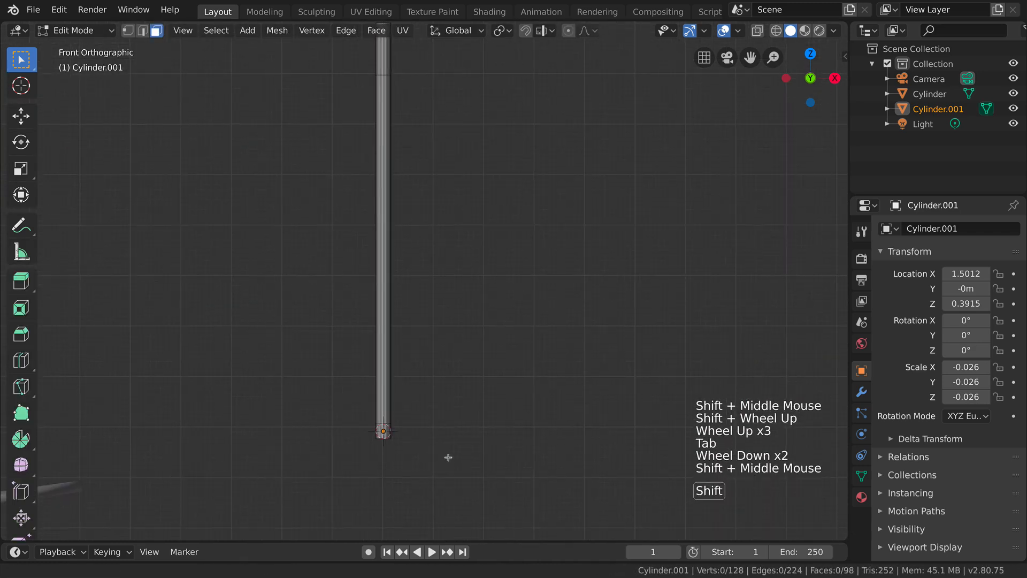
left_click(128, 31)
Turn on X-ray, box-select the rod's lowest ring of vertices and delete it
left_click(381, 443)
left_click_drag(381, 443, 396, 406)
scroll(428, 447, "up", 2)
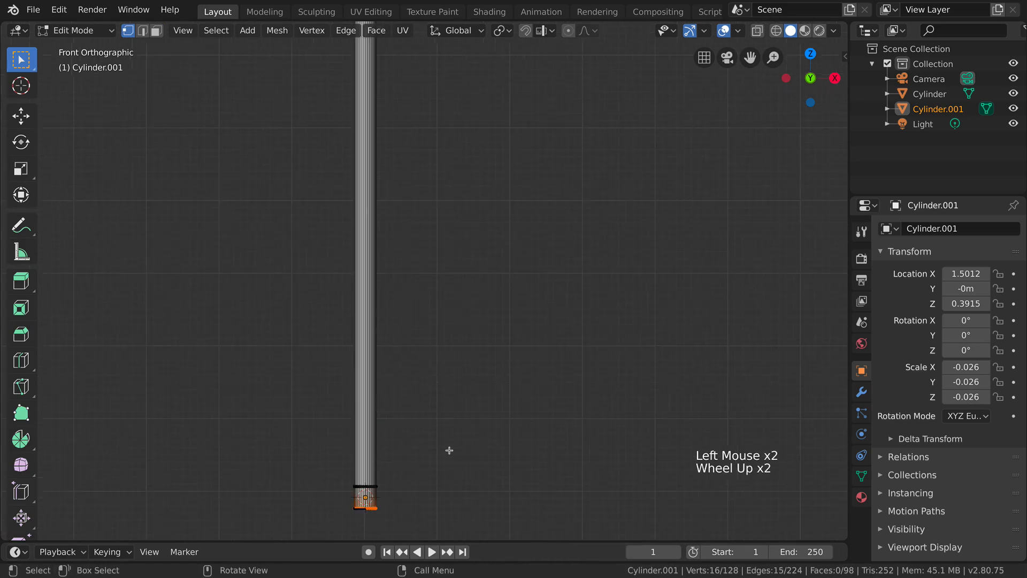
middle_click_drag(449, 448, 482, 420, "shift")
left_click(756, 32)
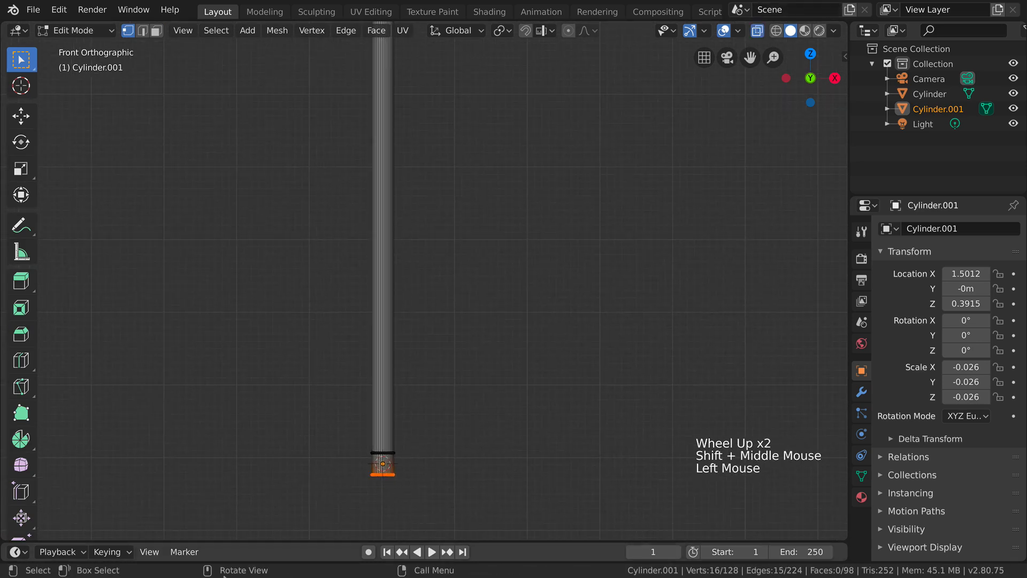
left_click_drag(366, 474, 463, 504)
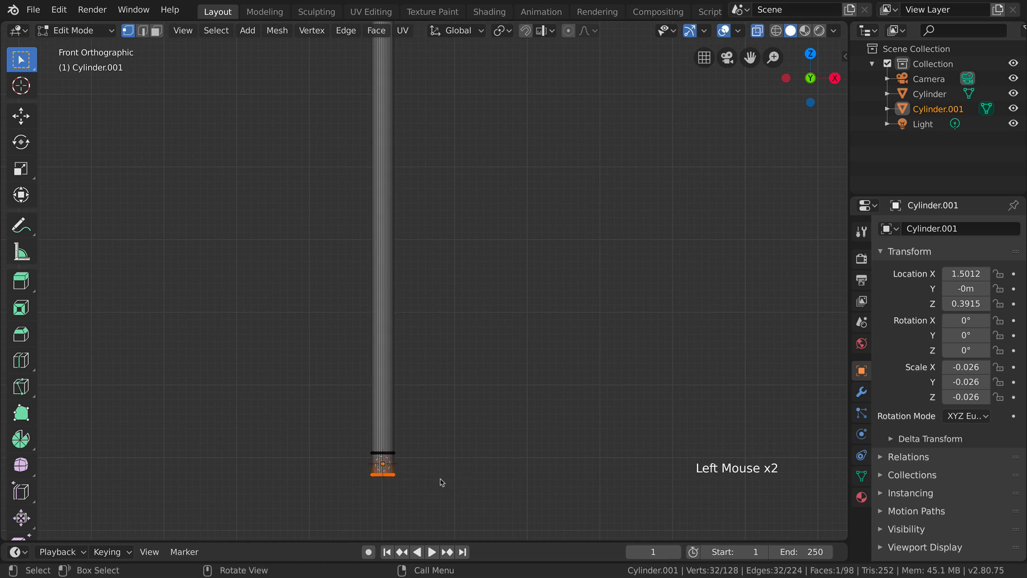
key("x")
left_click(451, 388)
scroll(433, 422, "down", 3)
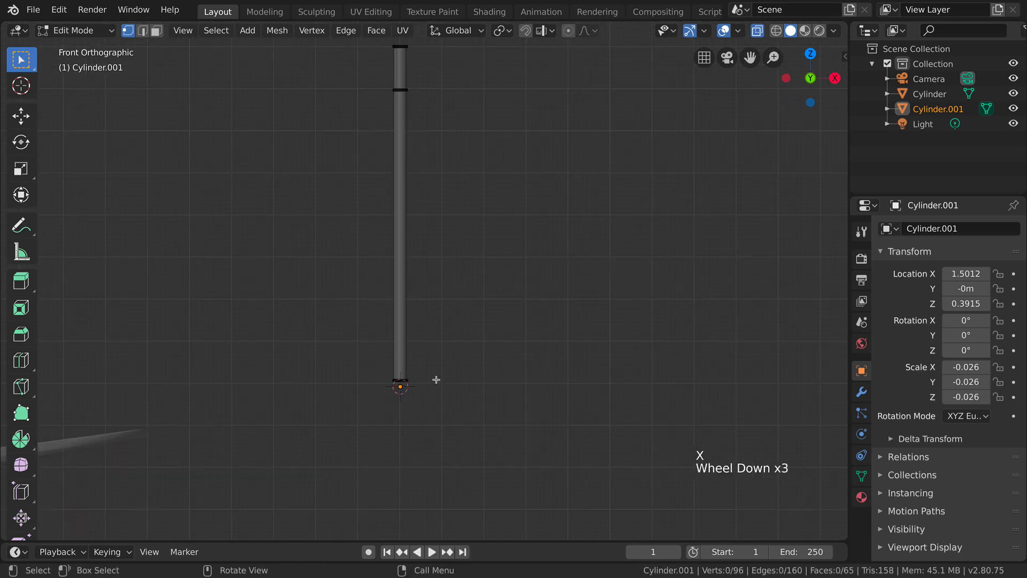
Move the rod's new bottom ring of vertices down about 0.07 m along Z, then deselect it
left_click_drag(385, 369, 508, 421)
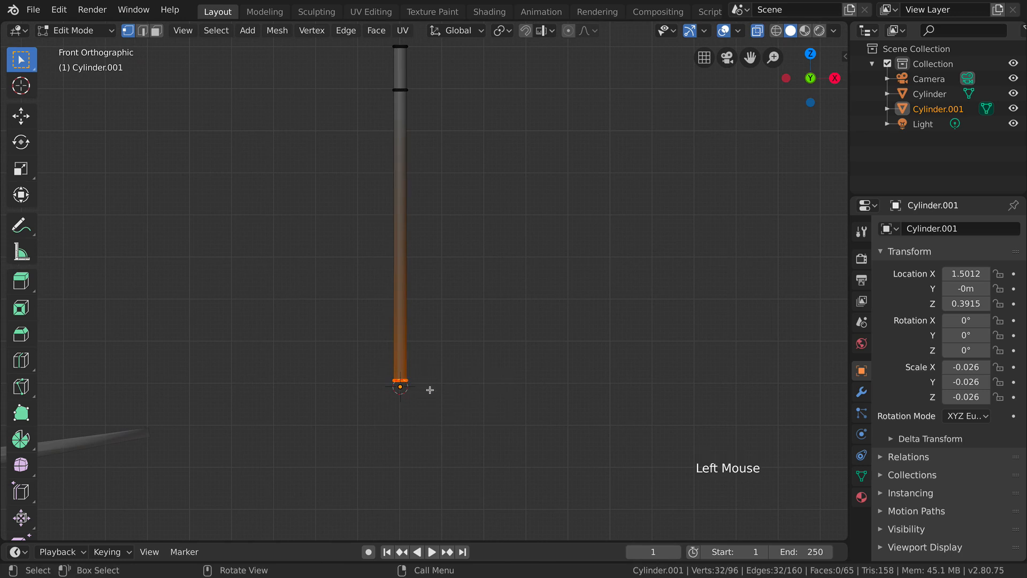
key("g")
key("z")
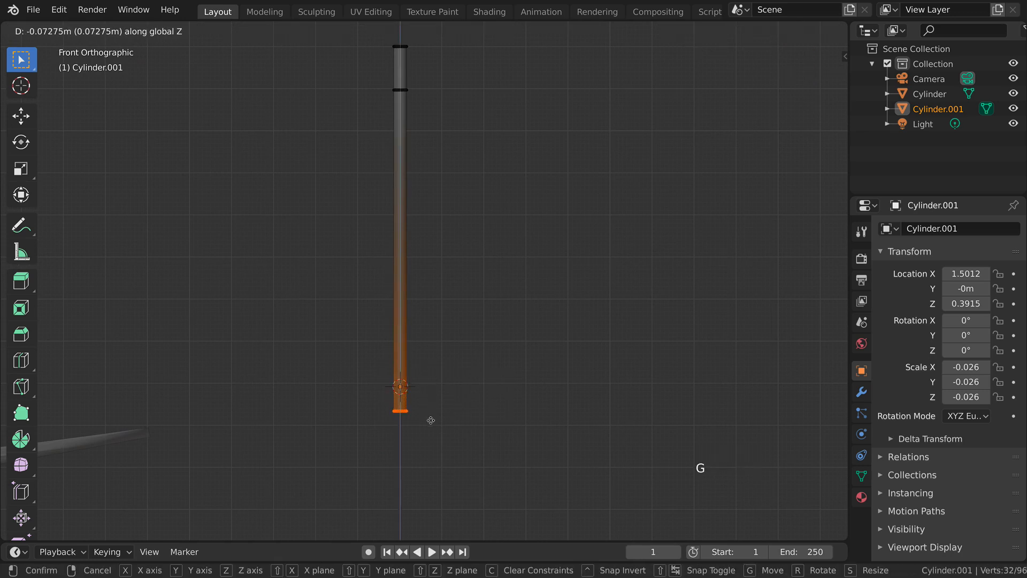
scroll(431, 421, "down", 4)
left_click(522, 296, "shift")
left_click(505, 295)
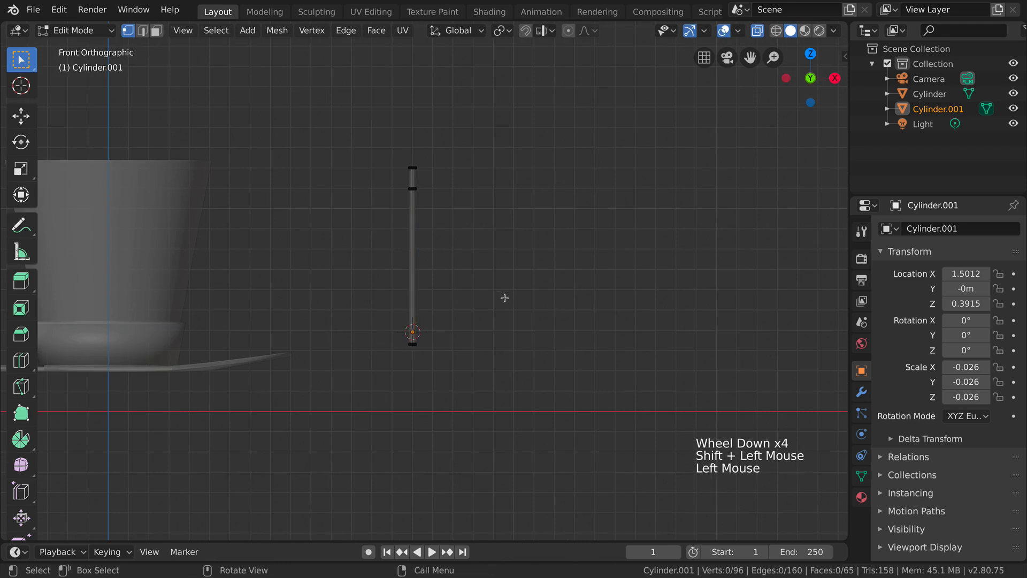
Return to Object Mode and apply Shade Smooth to the rod
key("Tab")
right_click(415, 280)
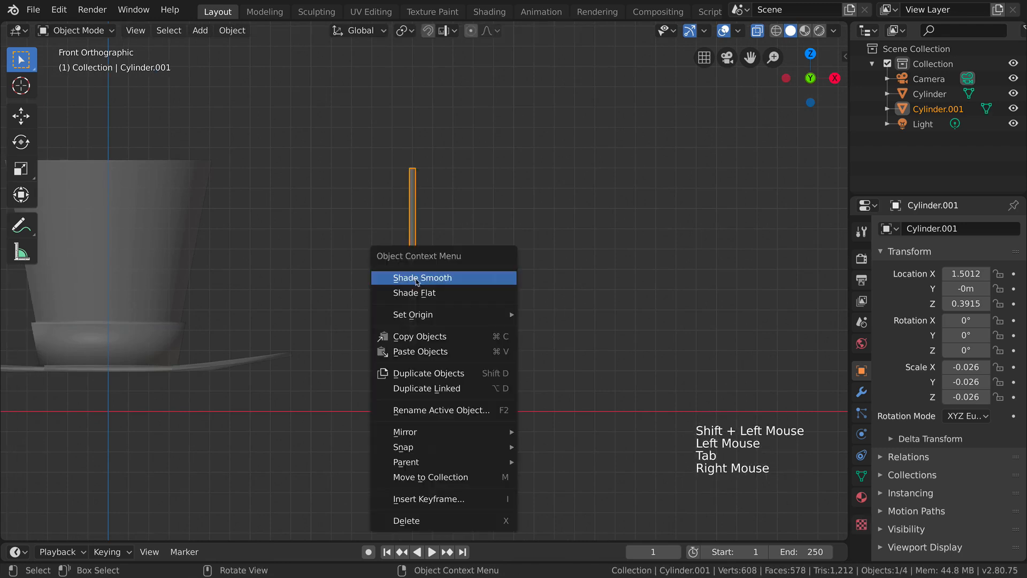
scroll(433, 282, "up", 6)
middle_click_drag(433, 282, 444, 387, "shift")
scroll(483, 307, "up", 5)
middle_click_drag(483, 307, 436, 302)
scroll(435, 302, "down", 3)
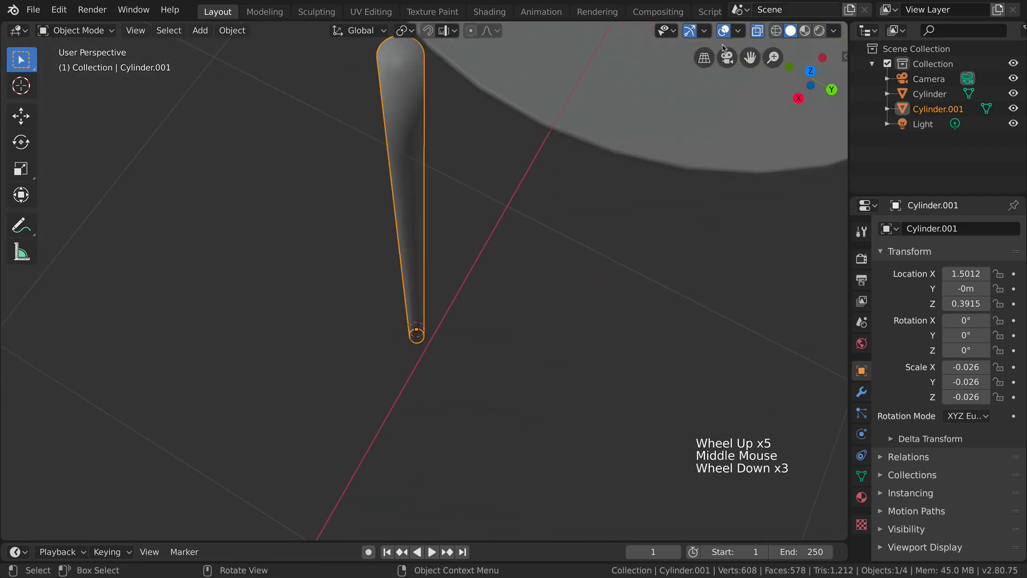
Turn X-ray off and return to a front view showing both the hat and the rod
left_click(755, 32)
middle_click_drag(358, 316, 539, 376)
scroll(580, 307, "down", 5)
scroll(580, 307, "up", 1)
scroll(552, 351, "down", 5)
scroll(553, 348, "down", 1)
key("KP_1")
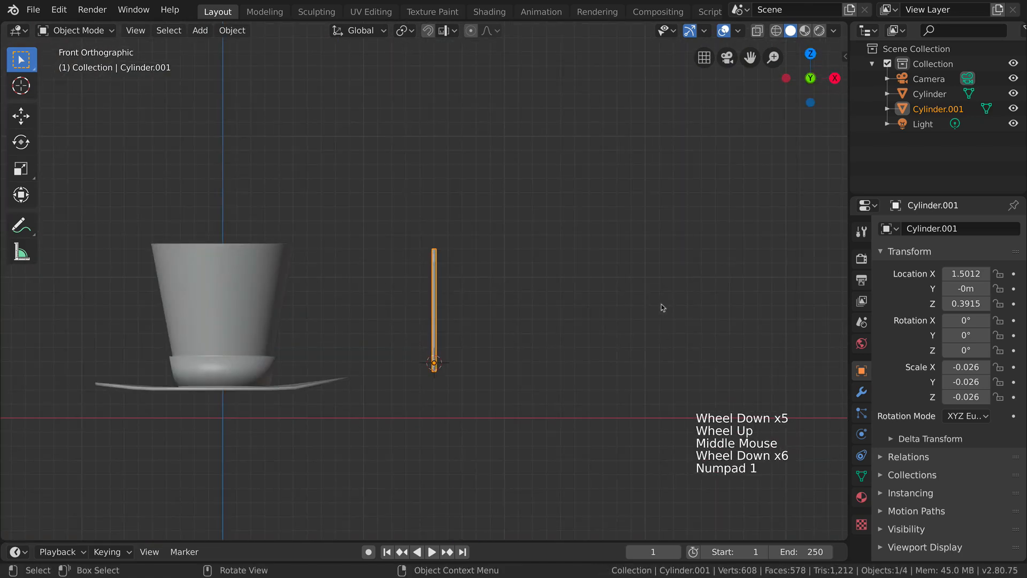
Show the BlenderKit material library in the viewport sidebar
left_click(844, 53)
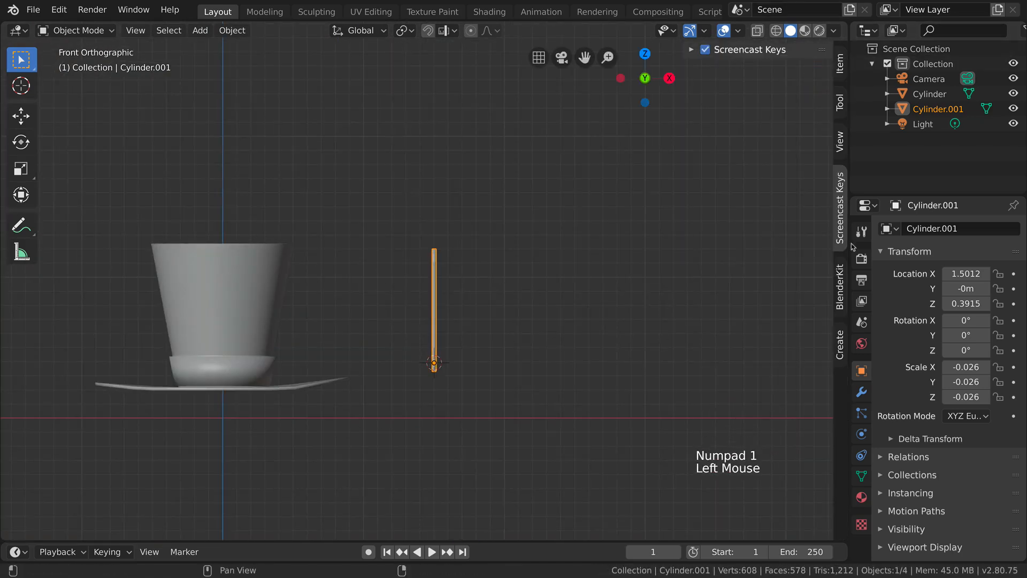
left_click(834, 297)
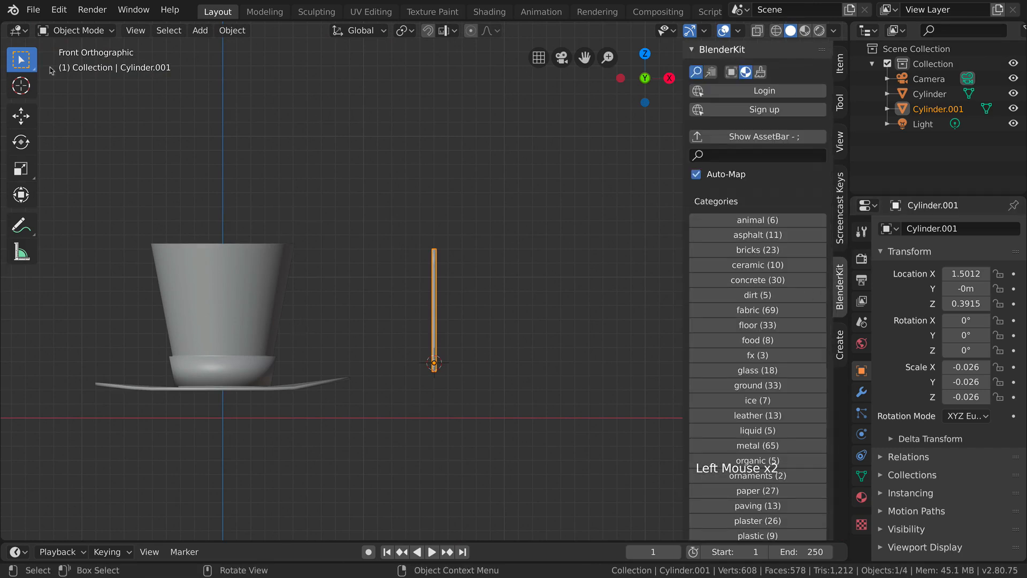
Search the add-on preferences for BLENDERKIT to check whether the asset library add-on is enabled, then close the preferences
left_click(58, 10)
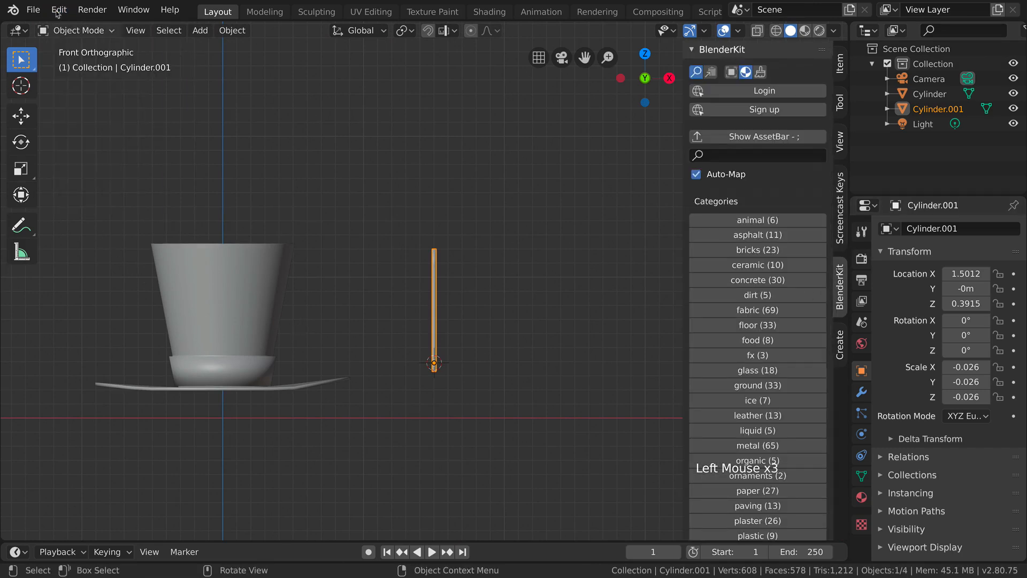
left_click(90, 210)
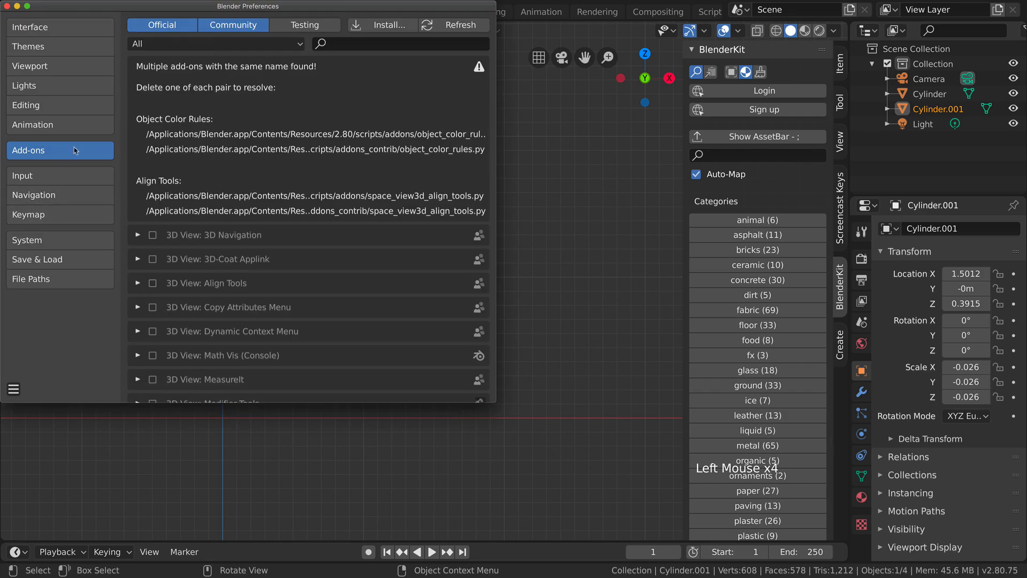
left_click(364, 47)
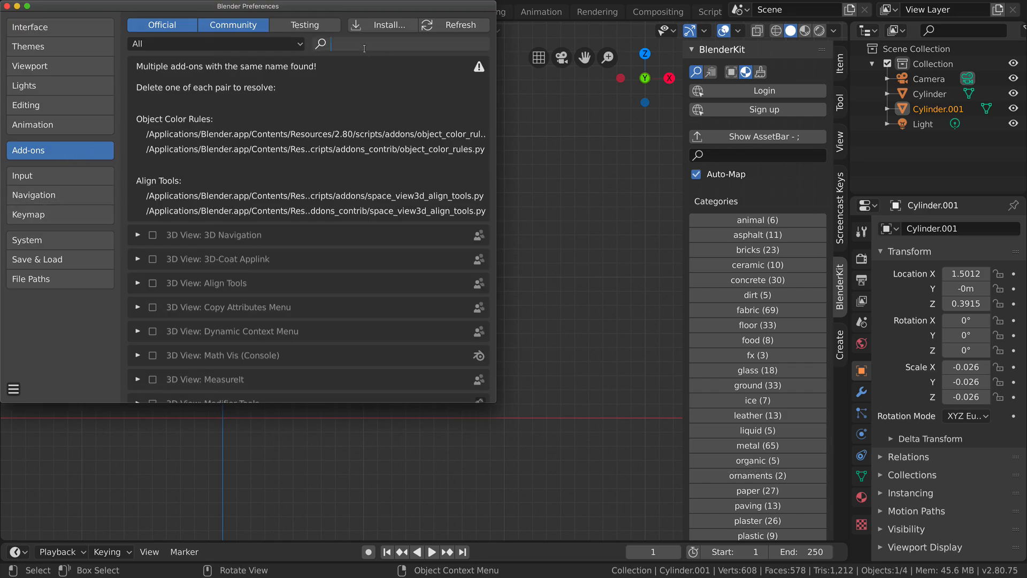
type("BLEN")
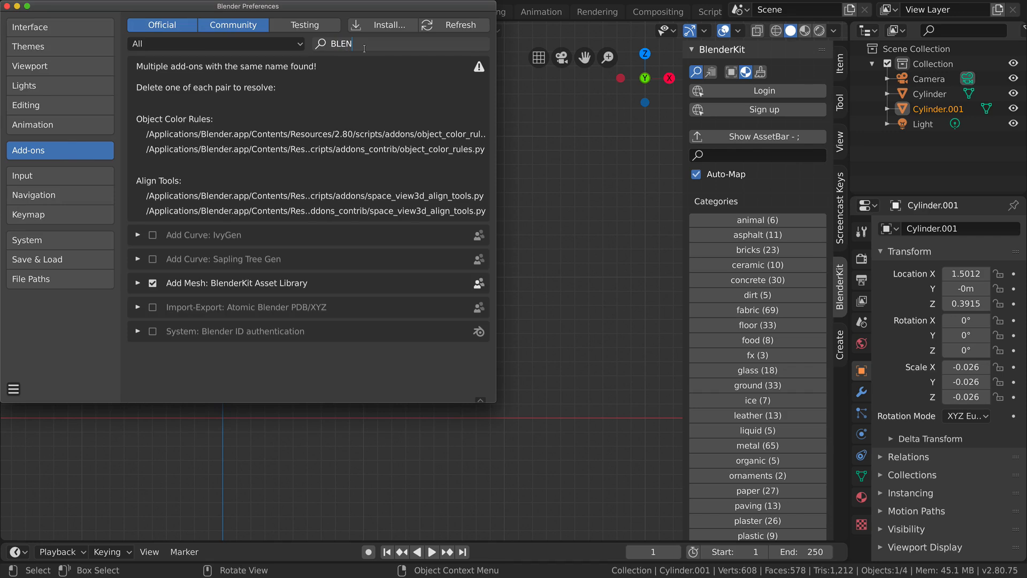
type("DERKIT")
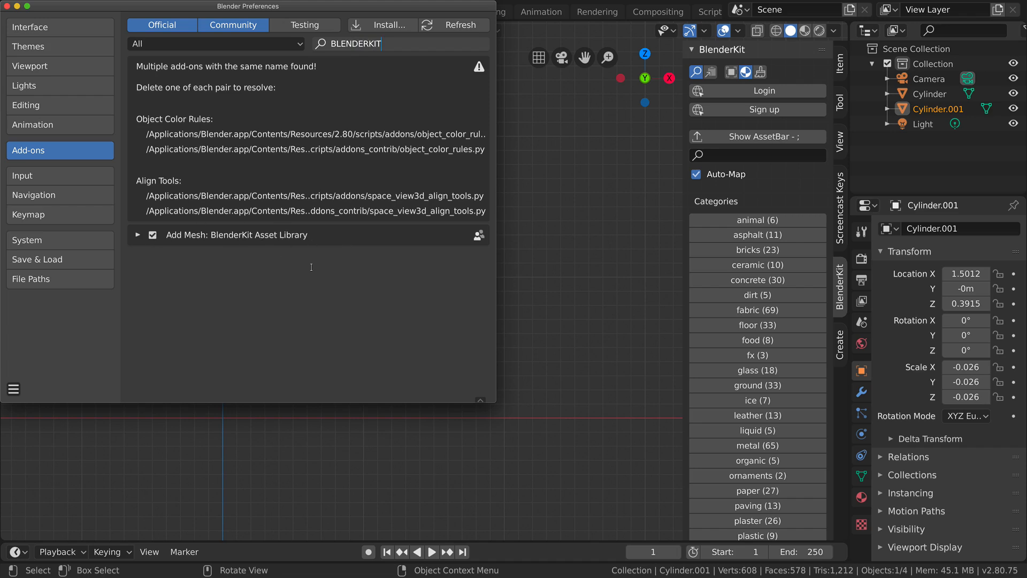
left_click(7, 7)
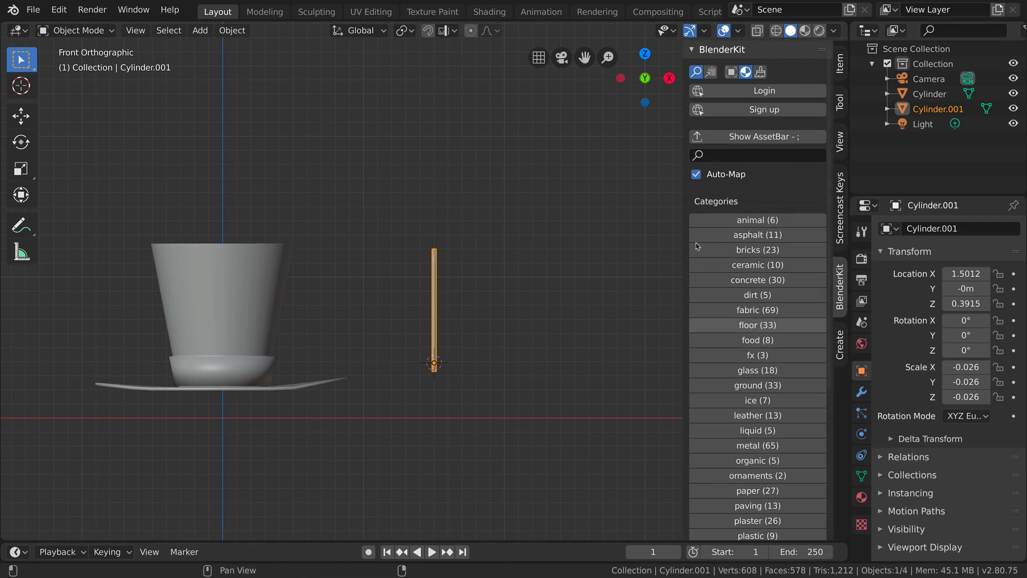
Select the hat and enter Edit Mode with face selection
left_click(320, 285)
left_click(270, 290)
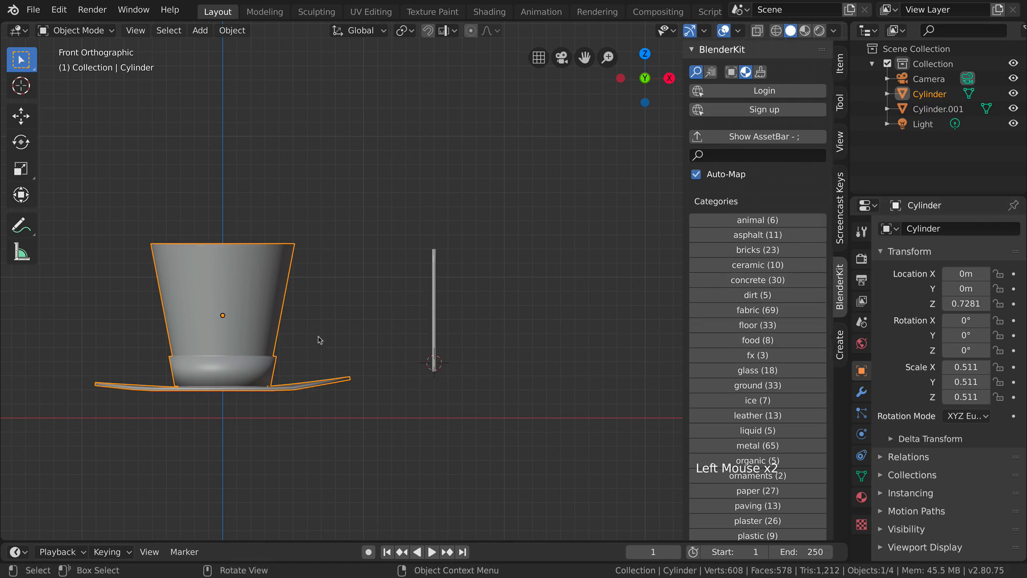
middle_click_drag(280, 345, 371, 302, "shift")
scroll(398, 300, "up", 3)
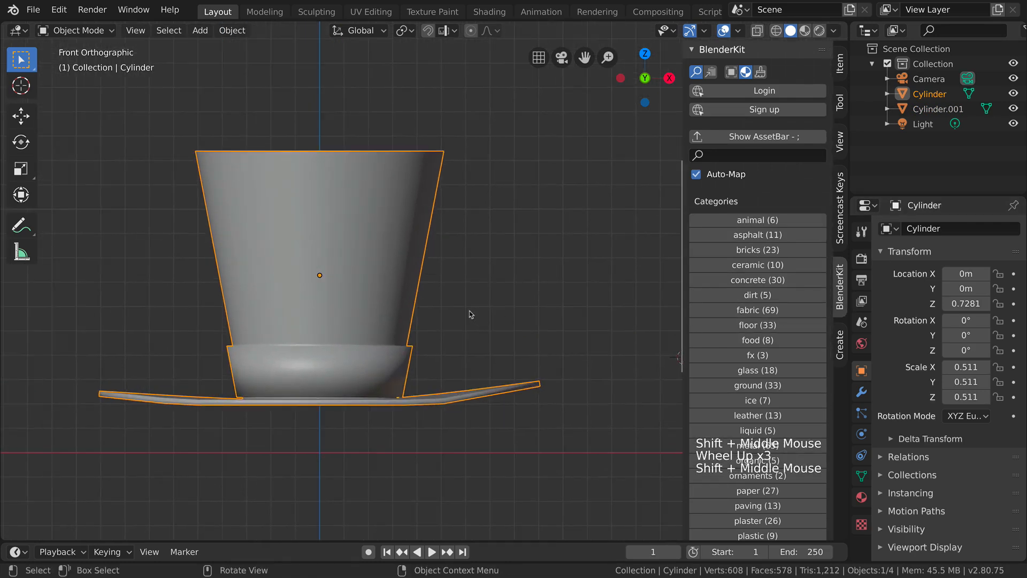
key("Tab")
left_click(155, 30)
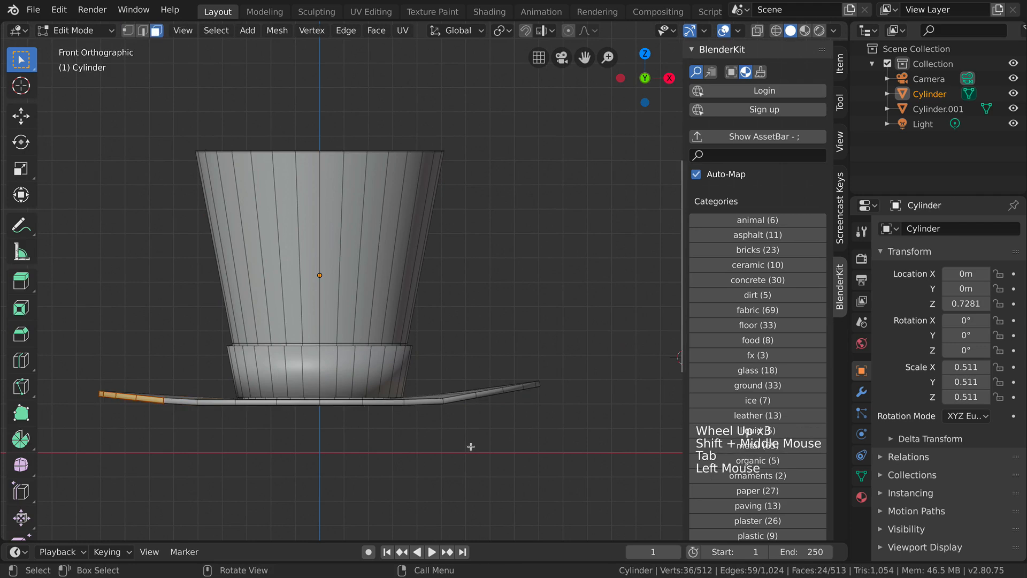
Turn X-ray on and box-select all the hatband faces, extending the selection along the band's lower rim
left_click(757, 30)
middle_click_drag(474, 348, 489, 307, "shift")
left_click_drag(199, 360, 470, 337)
left_click(425, 333, "shift")
scroll(420, 327, "up", 2)
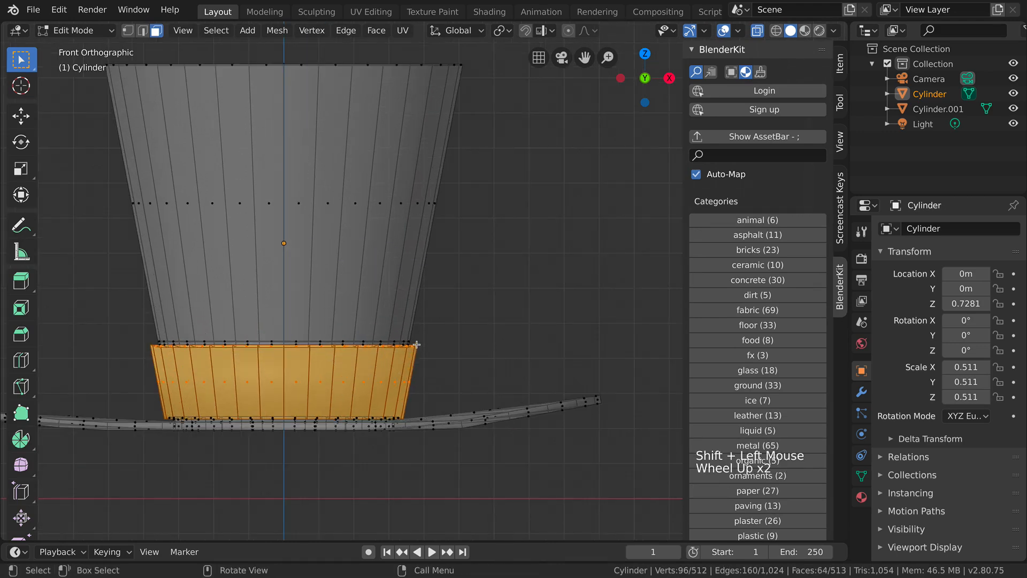
middle_click_drag(428, 379, 447, 351, "shift")
left_click_drag(184, 382, 227, 388, "shift")
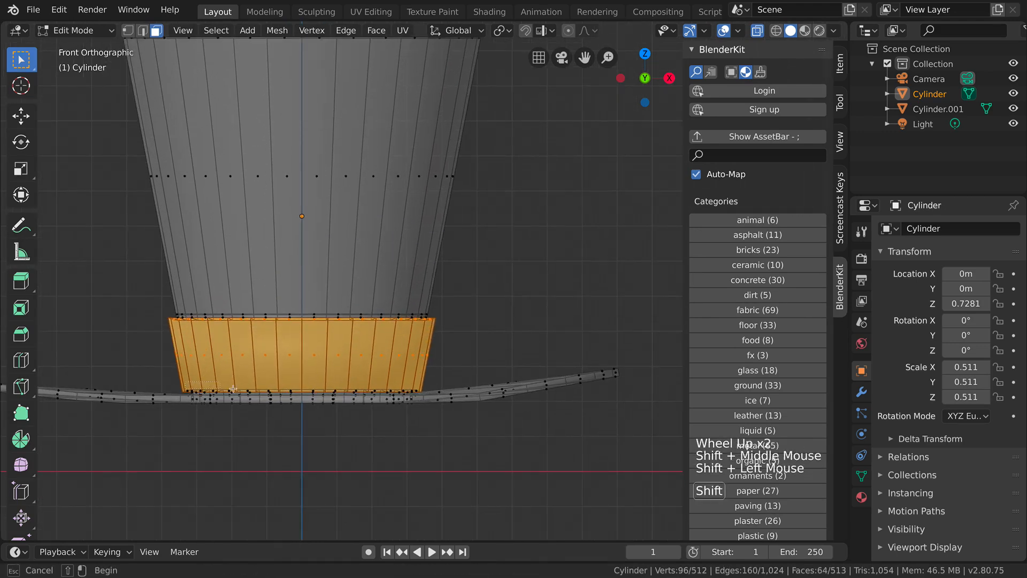
left_click_drag(412, 392, 390, 398, "shift")
Try to deselect the stray front brim faces individually while keeping the hatband selected
middle_click_drag(389, 398, 340, 422)
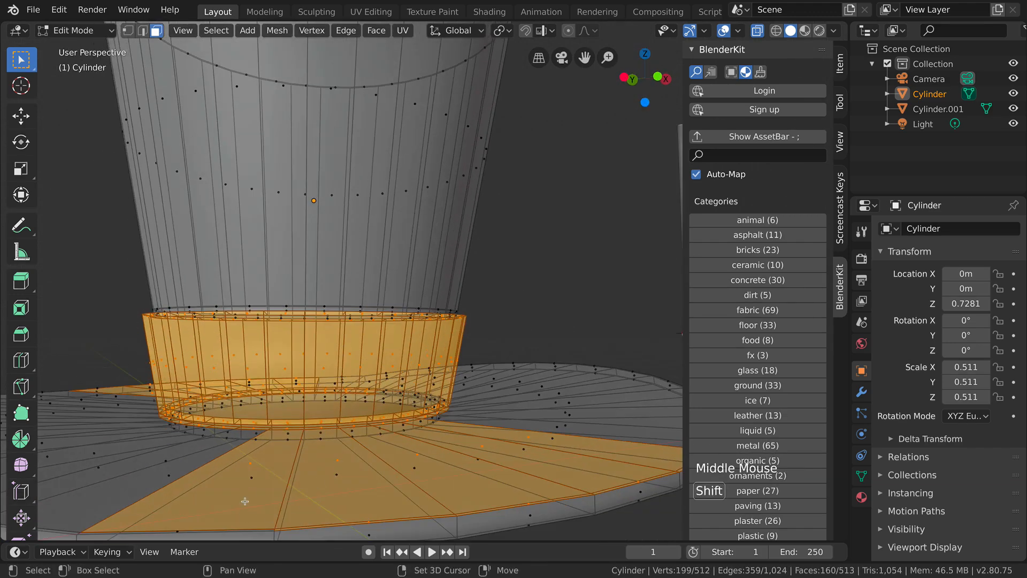
left_click(337, 463, "shift")
left_click(336, 463, "shift")
left_click(336, 463, "shift")
left_click(353, 463, "shift")
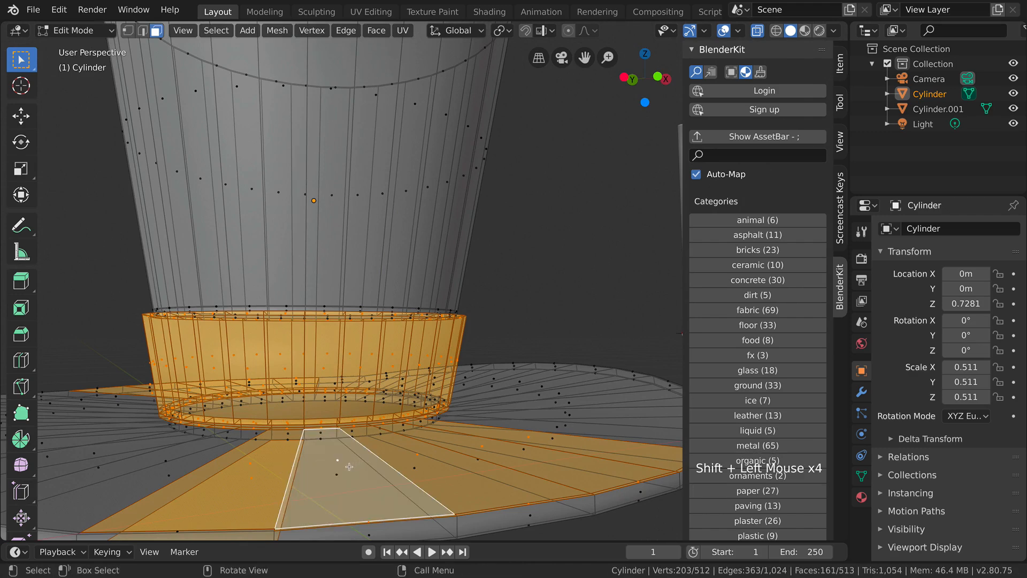
left_click(369, 458, "shift")
Deselect the stray faces on the front of the brim with Circle Select
scroll(375, 458, "down", 3)
middle_click_drag(375, 457, 384, 439)
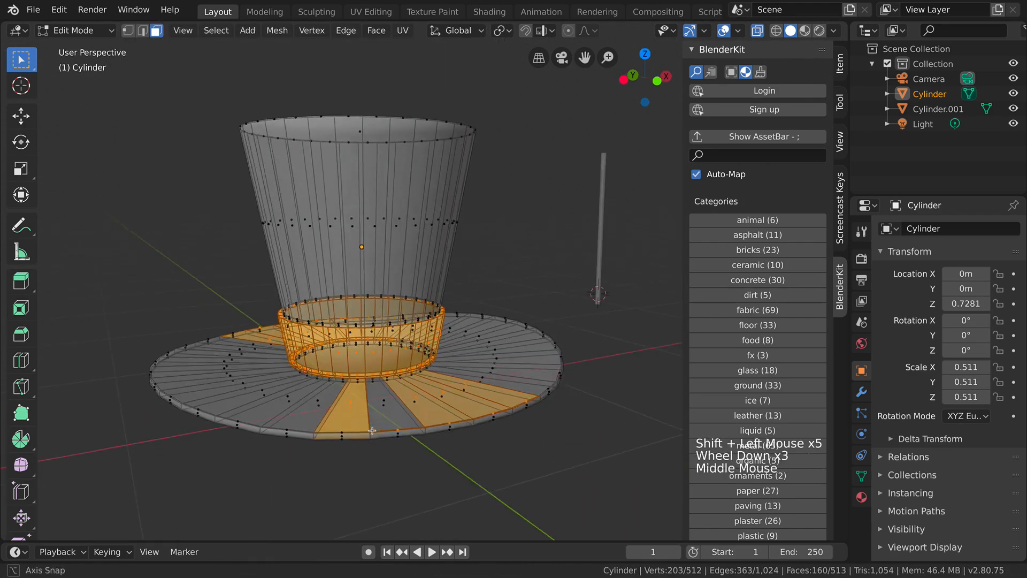
scroll(384, 439, "up", 2)
scroll(517, 455, "down", 2)
middle_click_drag(518, 455, 421, 444, "shift")
scroll(421, 444, "up", 2)
scroll(421, 444, "down", 2)
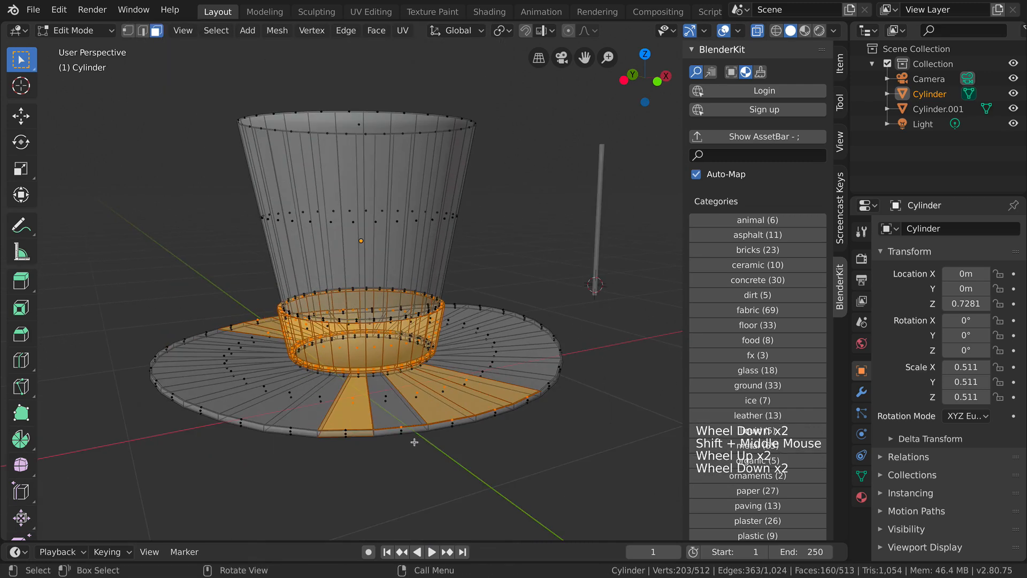
key("c")
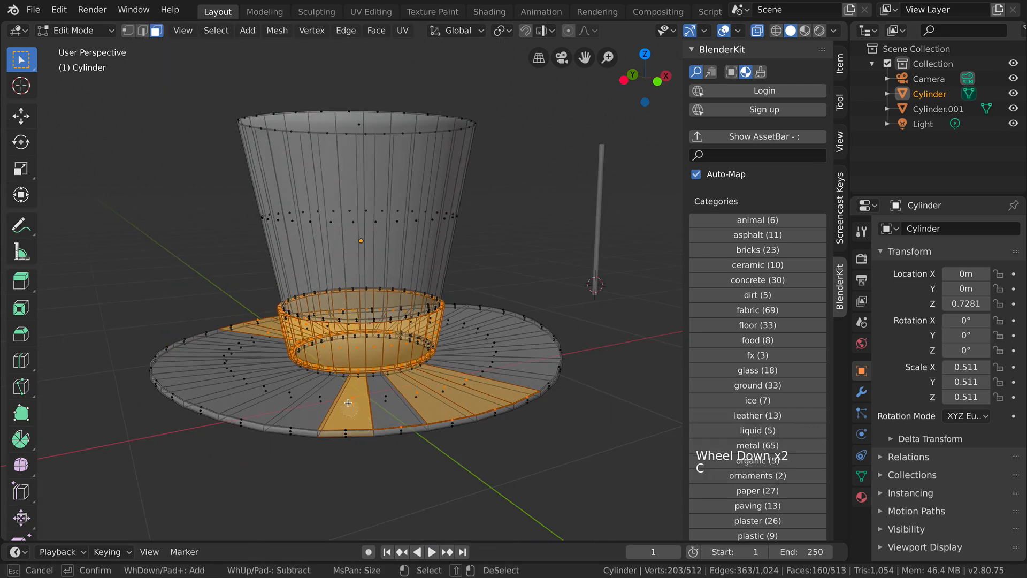
left_click_drag(348, 406, 348, 401, "shift")
left_click_drag(436, 390, 335, 424, "shift")
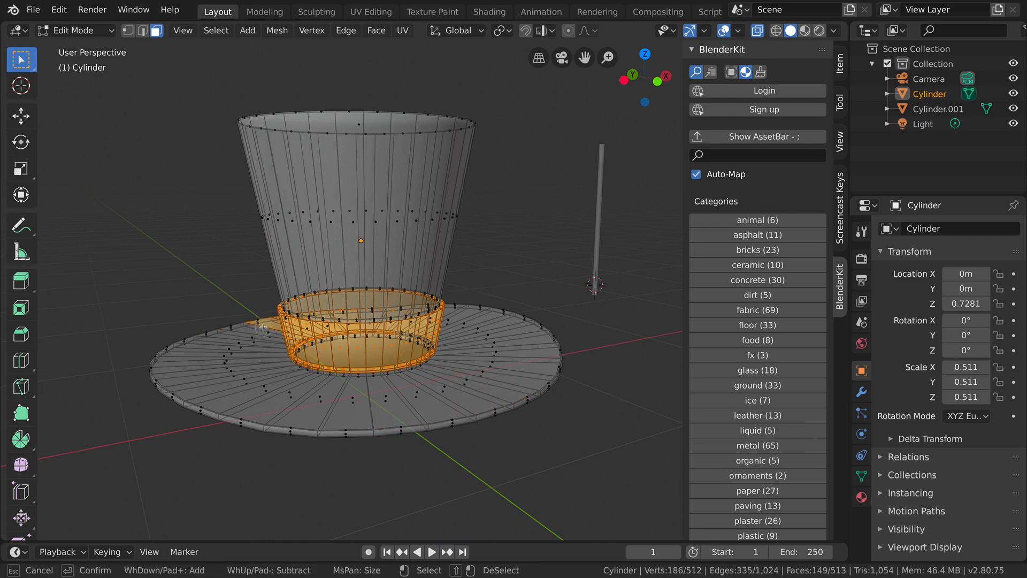
Deselect the remaining stray top faces on the opposite side of the brim with Circle Select
middle_click_drag(262, 351, 371, 443)
key("c")
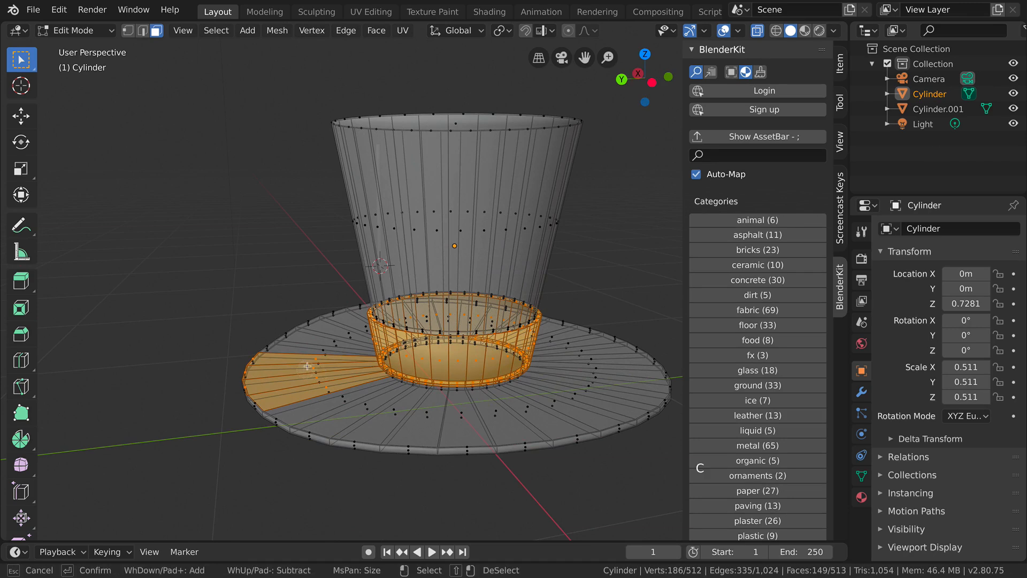
left_click_drag(315, 364, 335, 410, "shift")
Try to deselect stray faces beneath the hatband's lower edge one at a time
middle_click_drag(268, 385, 458, 392)
scroll(498, 346, "up", 4)
scroll(484, 342, "up", 3)
middle_click_drag(160, 479, 330, 484, "shift")
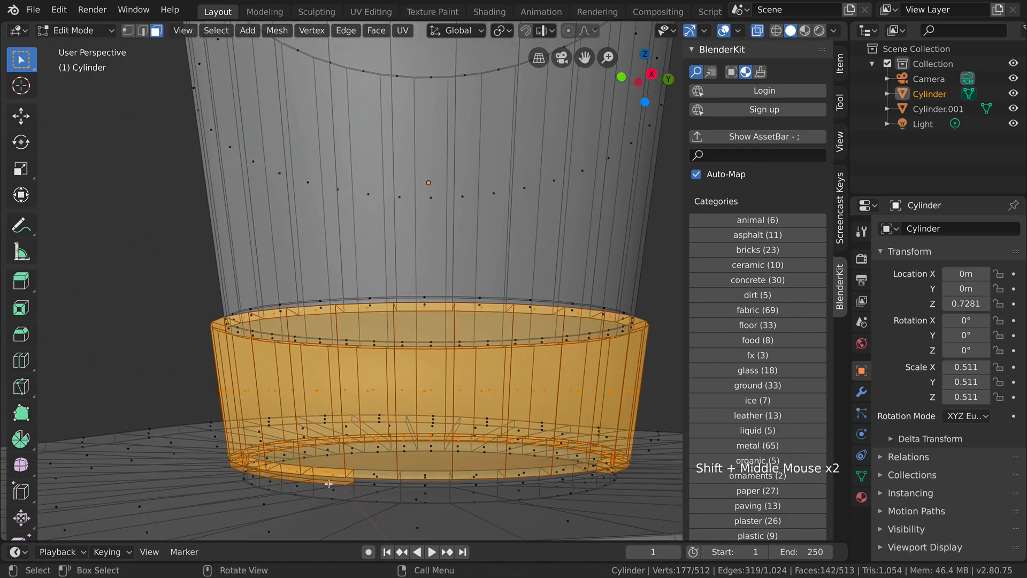
left_click(303, 480, "shift")
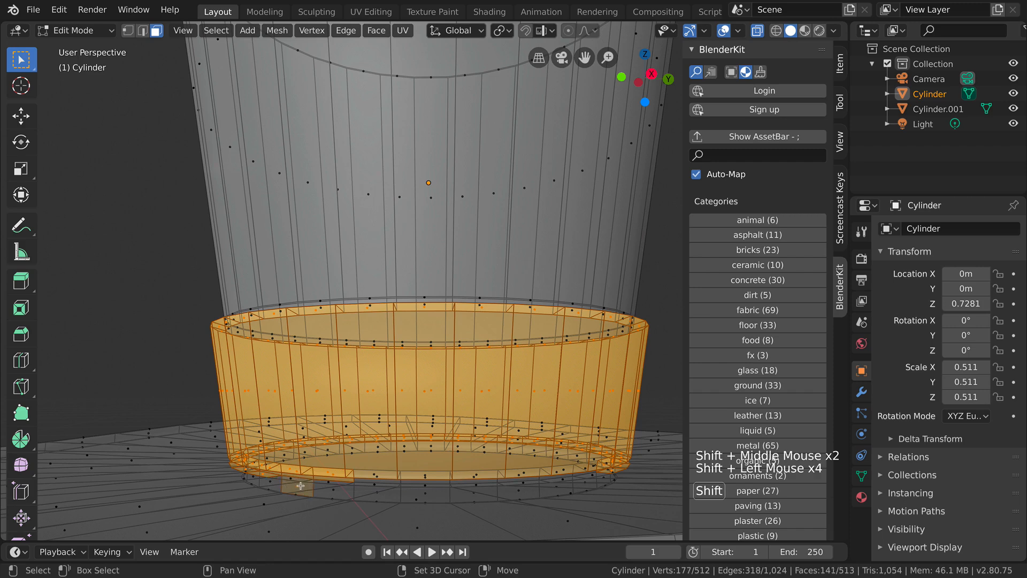
left_click(301, 485, "shift")
Turn X-ray off, try deselecting stray faces around the band's base individually, and undo the accidental selection of a single brim face
left_click(757, 31)
middle_click_drag(596, 244, 538, 288)
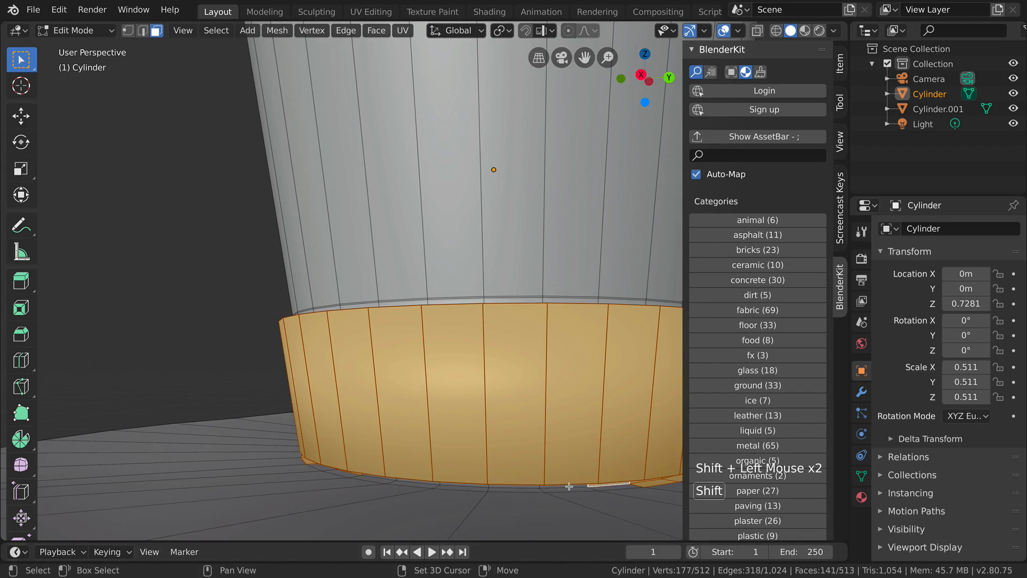
left_click(503, 484, "shift")
middle_click_drag(616, 493, 392, 451)
left_click(545, 515, "shift")
left_click(545, 515, "shift")
scroll(544, 515, "down", 3)
left_click(319, 459, "shift")
left_click(319, 459, "shift")
left_click(374, 489)
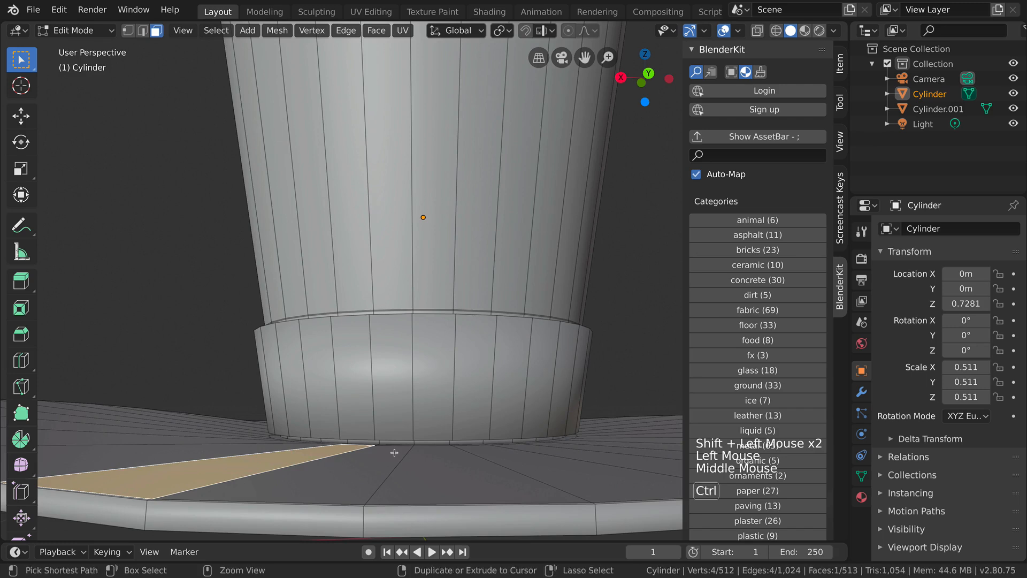
key("ctrl+z")
Deselect the stray faces around the base of the hatband with Circle Select, working around the hat
key("c")
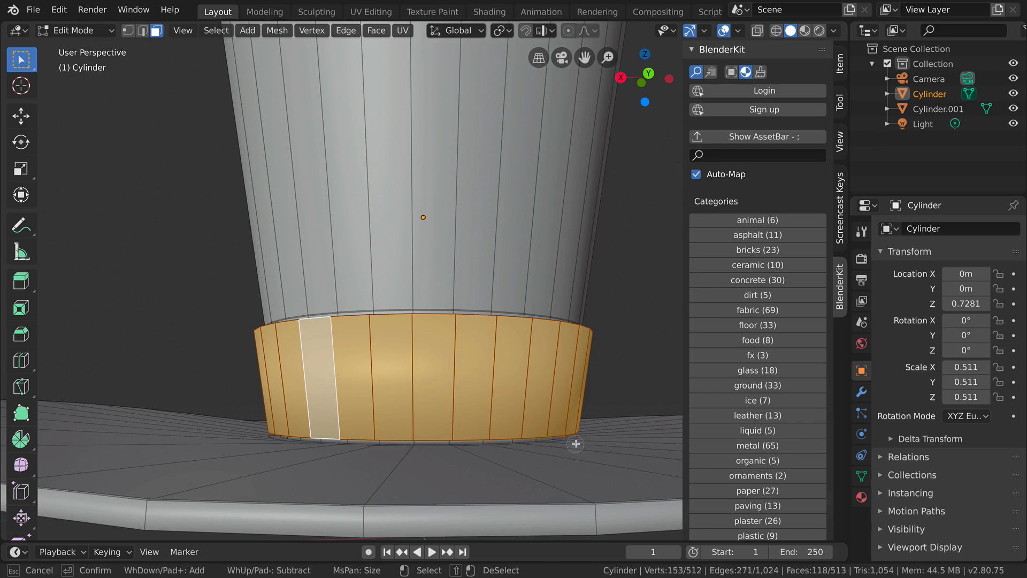
middle_click_drag(600, 471, 526, 466)
key("c")
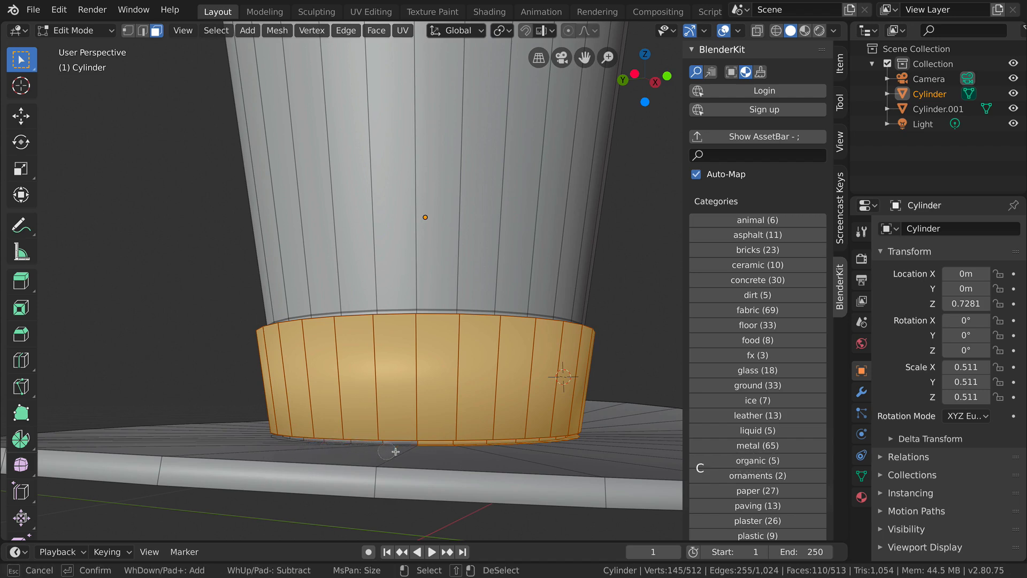
left_click_drag(553, 449, 573, 445, "shift")
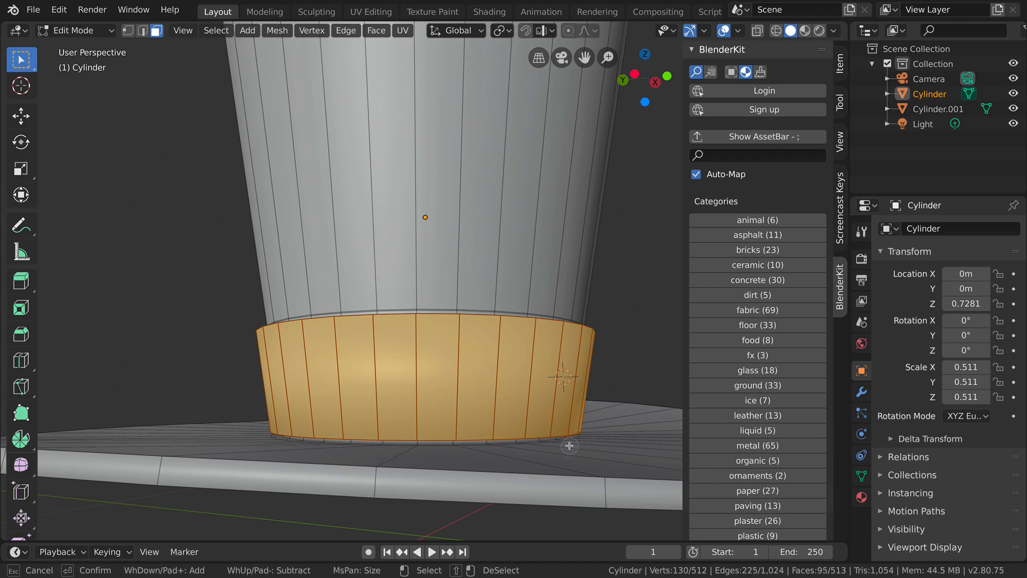
key("Escape")
middle_click_drag(598, 458, 505, 468)
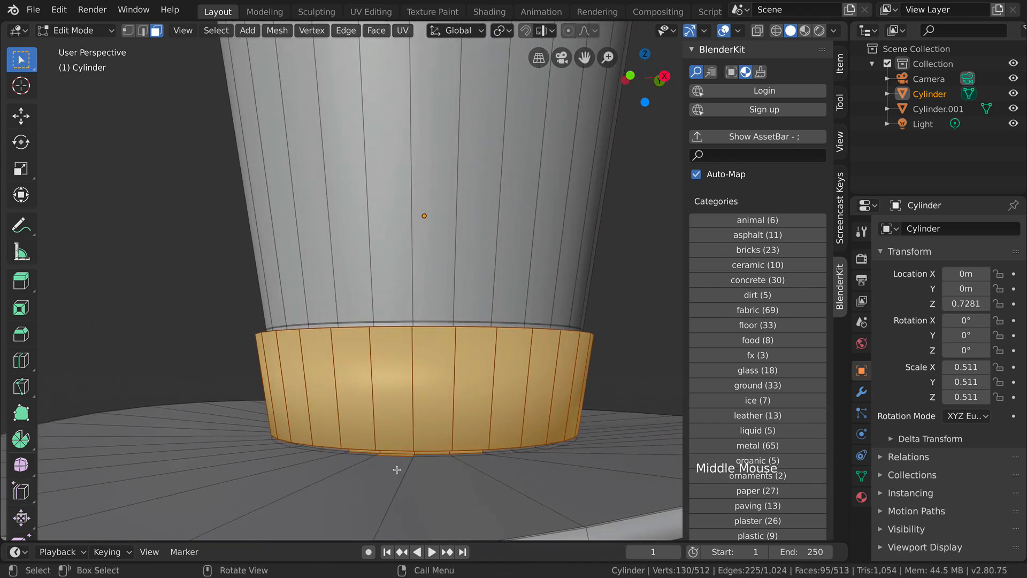
Deselect the last stray faces under the band and add the accidentally removed front band face back to the selection
key("c")
left_click_drag(406, 461, 445, 461, "shift")
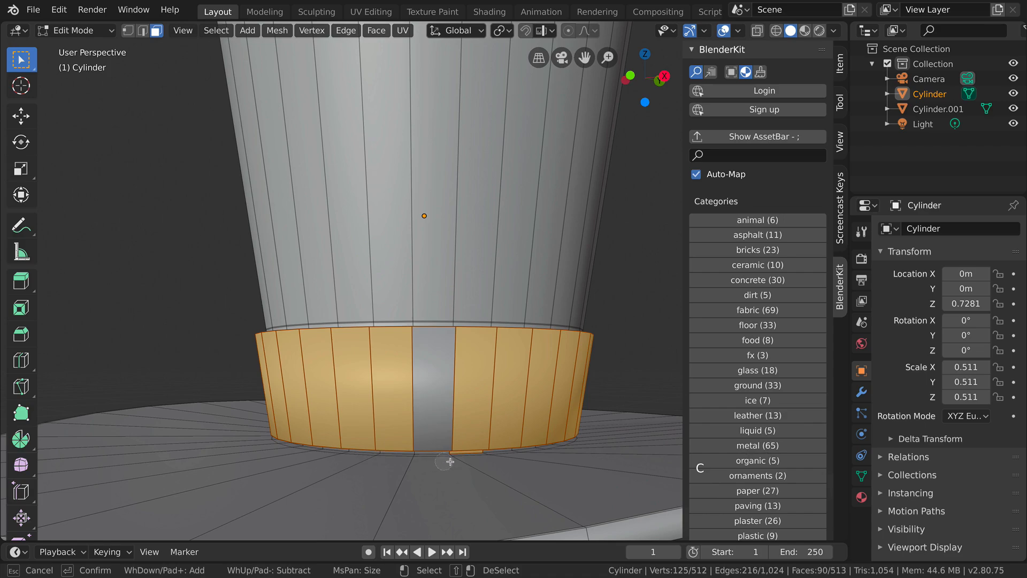
left_click(440, 419)
Separate the selected hatband faces into their own object
middle_click_drag(435, 462, 436, 421)
scroll(484, 405, "down", 3)
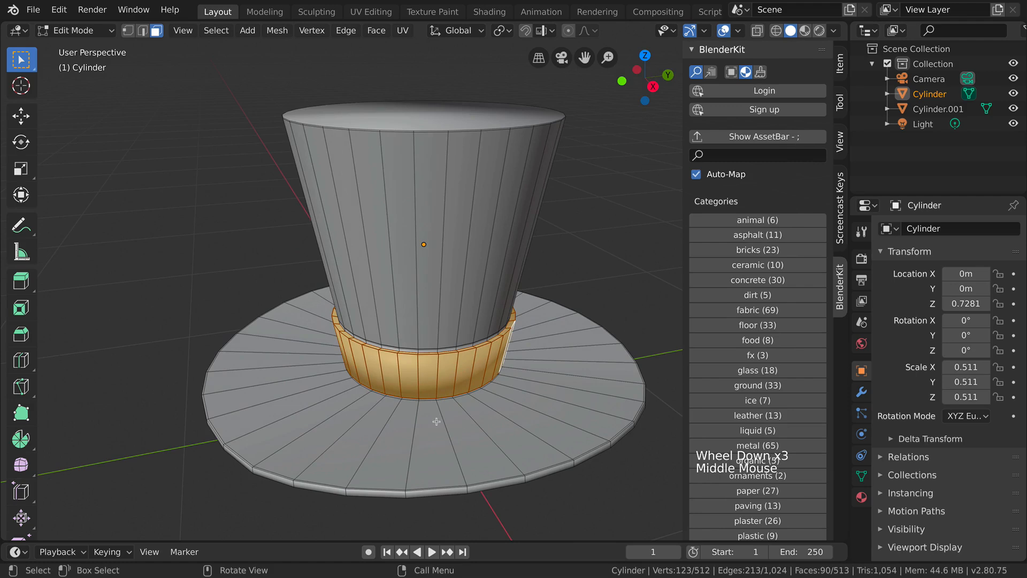
key("p")
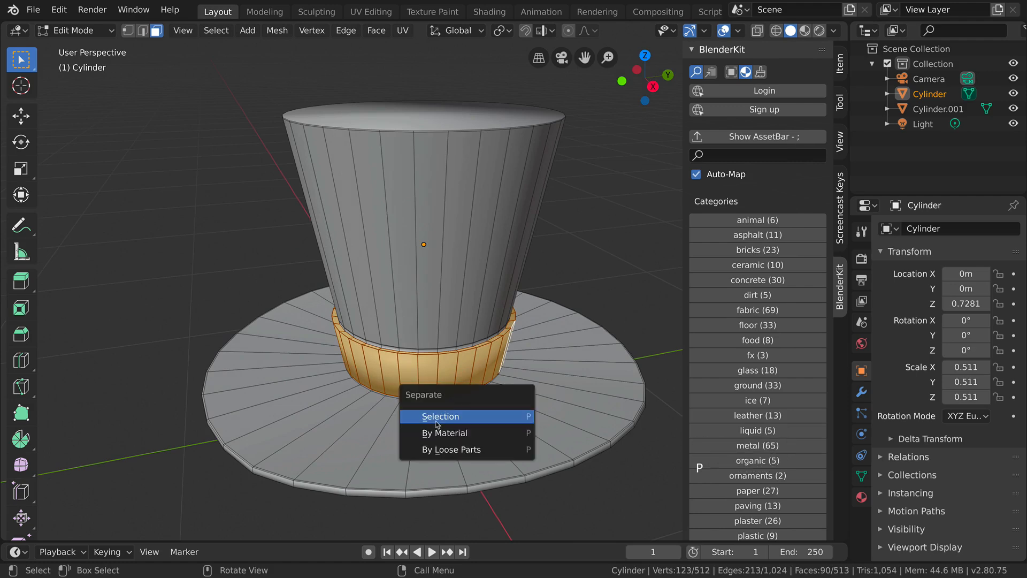
left_click(437, 417)
key("Tab")
key("Tab")
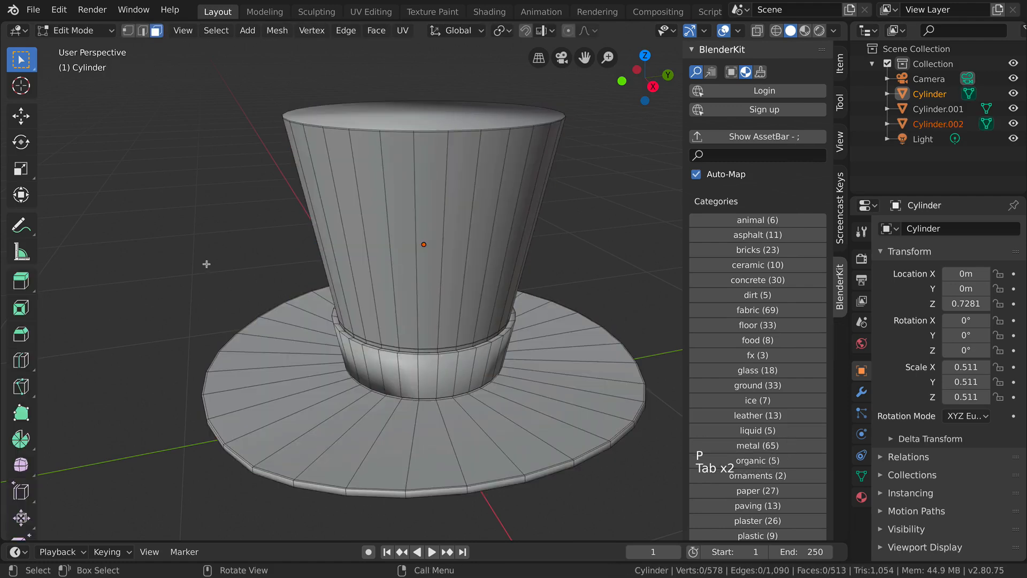
Return to Object Mode and select only the hat body, without the separated hatband
left_click(209, 306)
middle_click_drag(210, 306, 340, 353)
key("Tab")
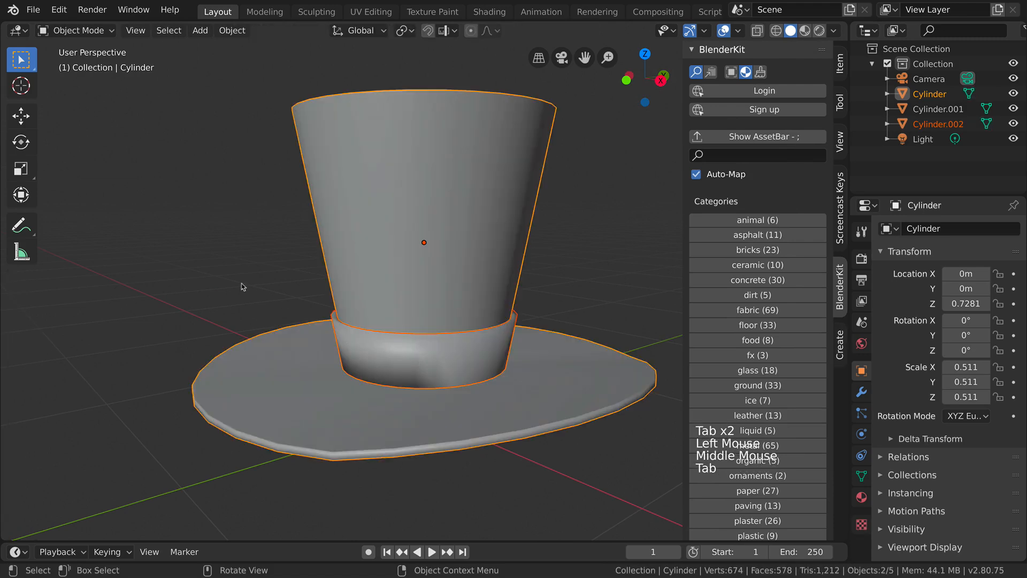
left_click(284, 303)
left_click(393, 249)
middle_click_drag(393, 249, 334, 343)
mouse_move(459, 338)
middle_mouse_down()
mouse_move(461, 375)
mouse_move(465, 339)
middle_mouse_up()
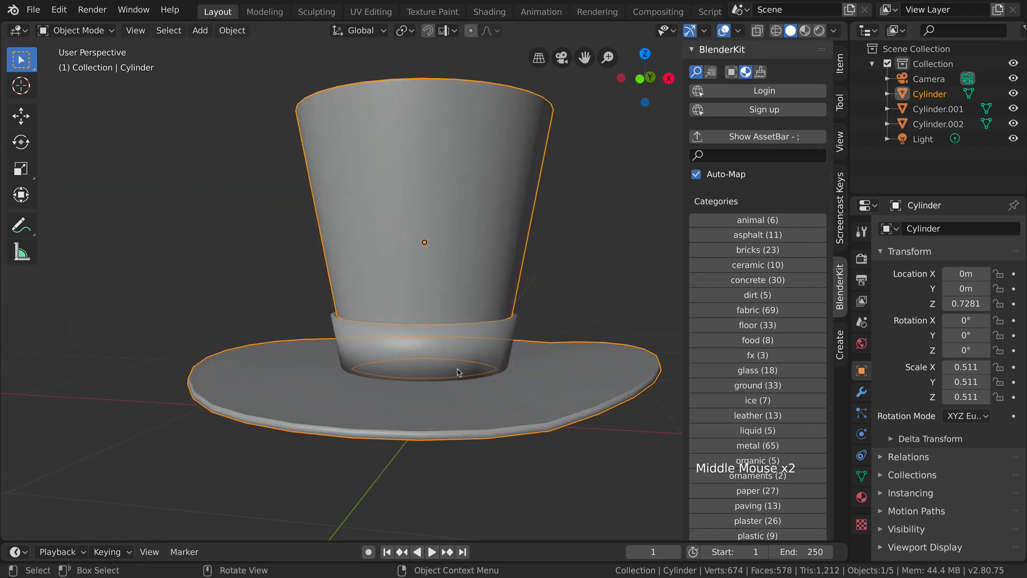
Load BlenderKit's fabric category for the hat body and page on to further fabric materials
left_click(729, 311)
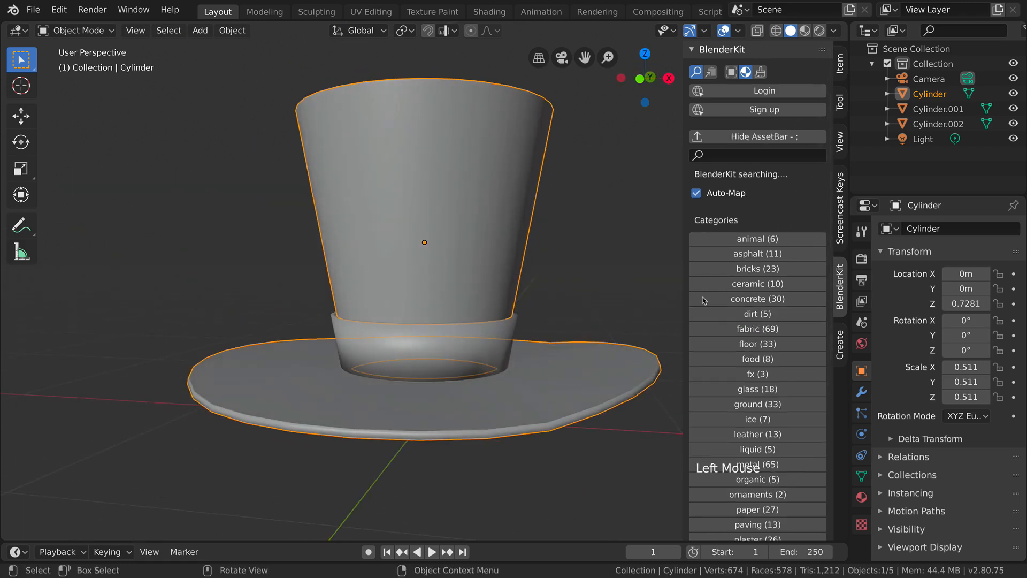
mouse_move(118, 68)
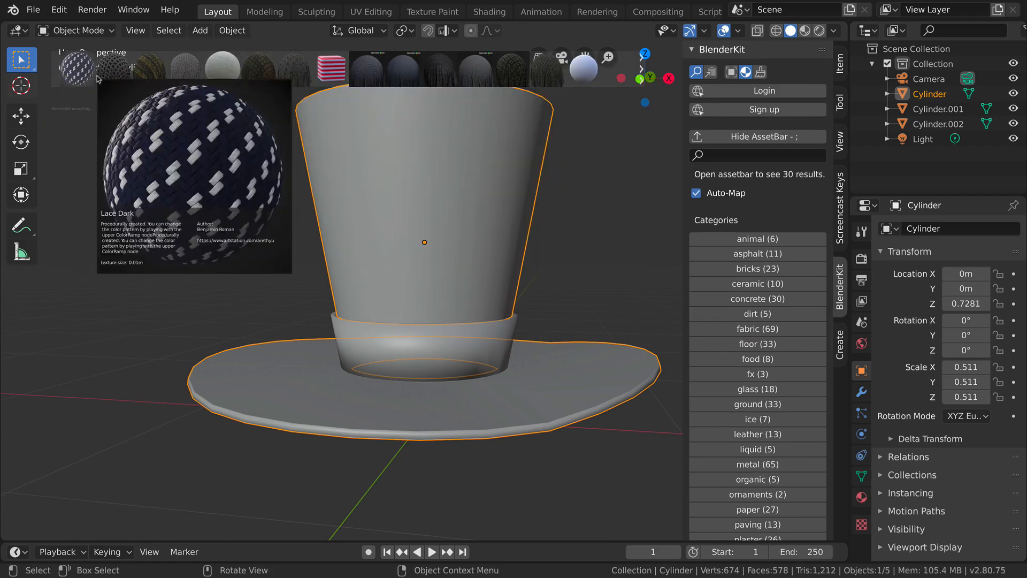
mouse_move(323, 72)
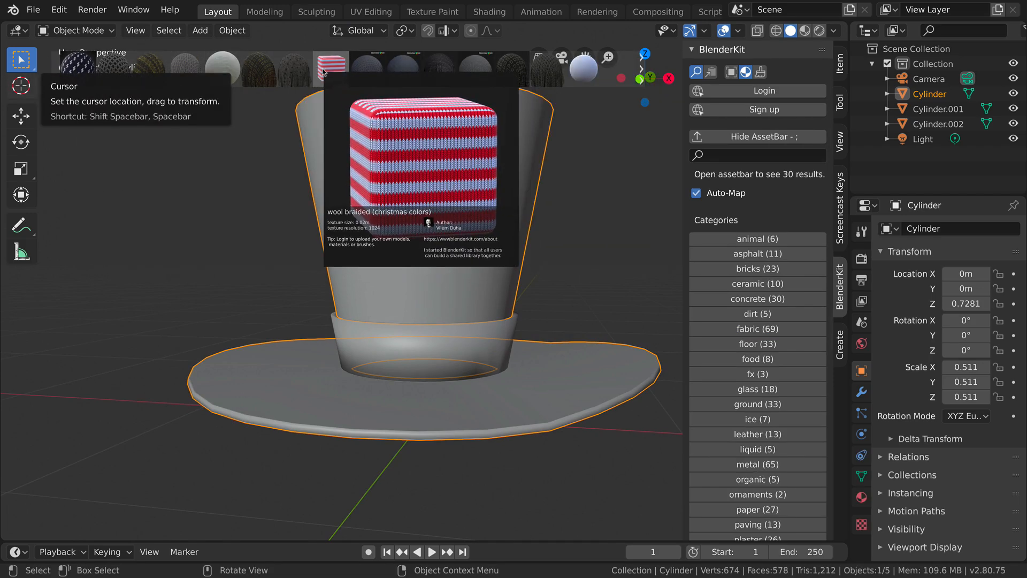
mouse_move(368, 78)
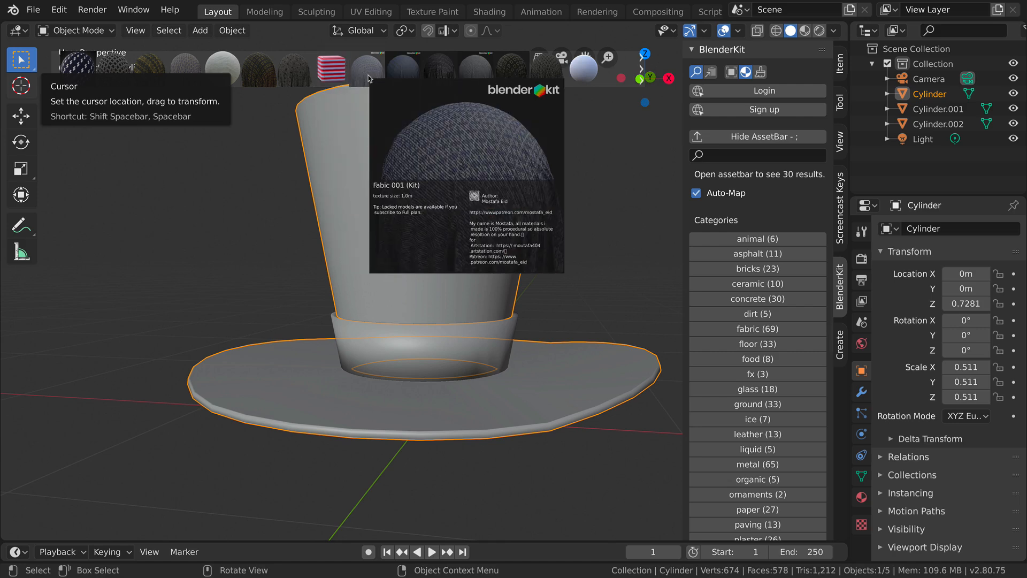
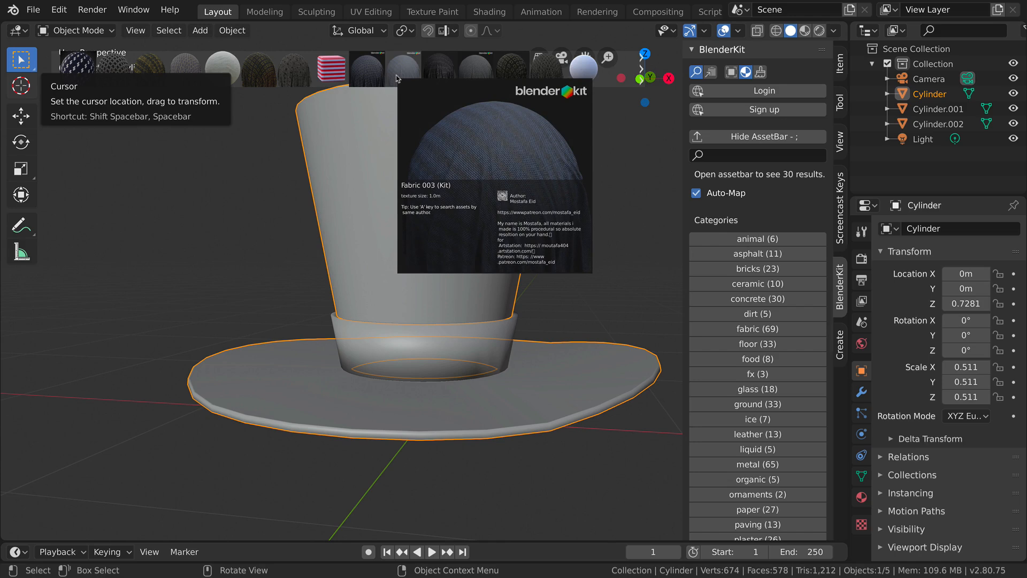
left_click(642, 76)
left_click(640, 69)
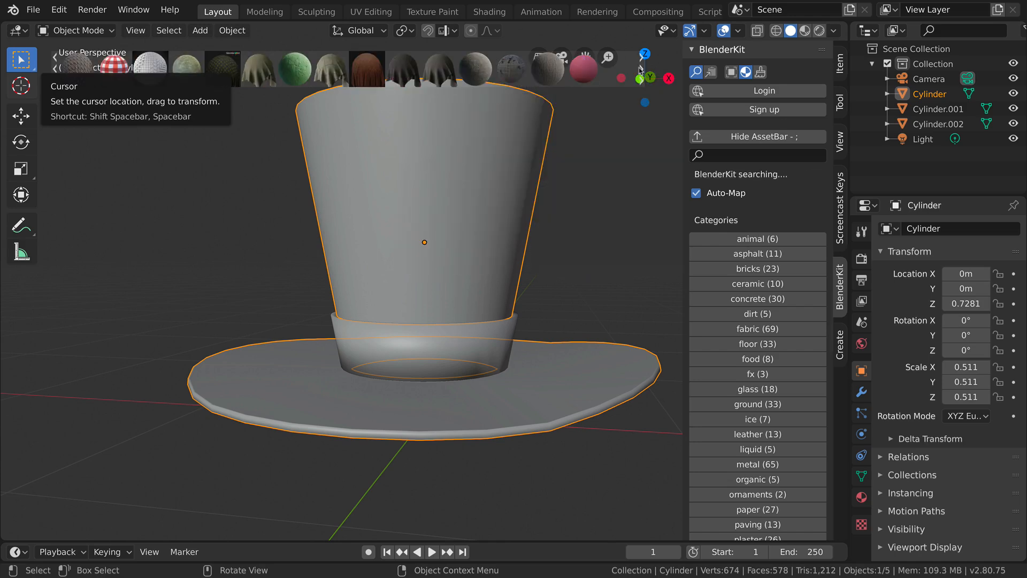
Apply the "Light blue fabric with strong lines" material to the hat body
mouse_move(617, 73)
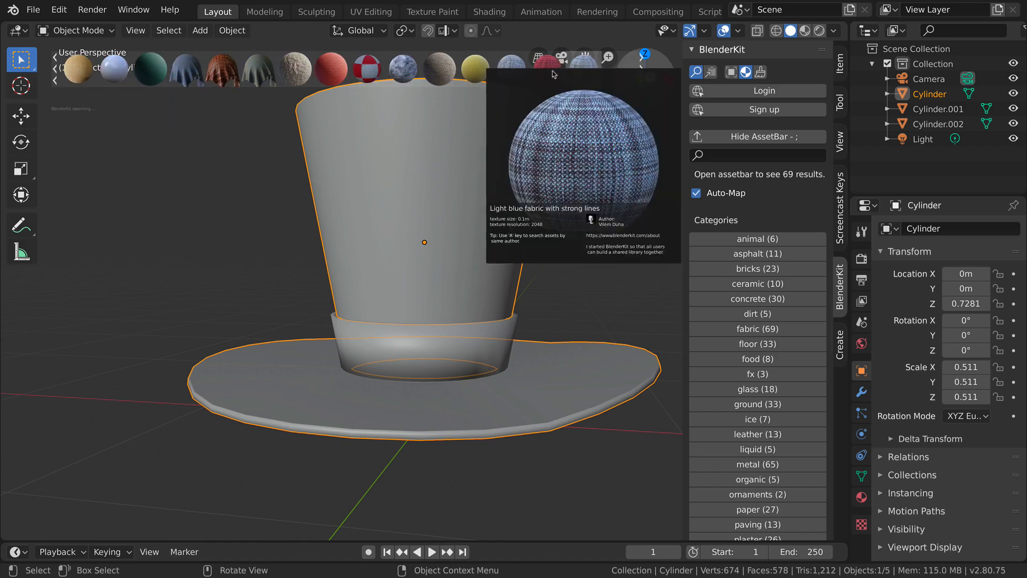
mouse_move(526, 81)
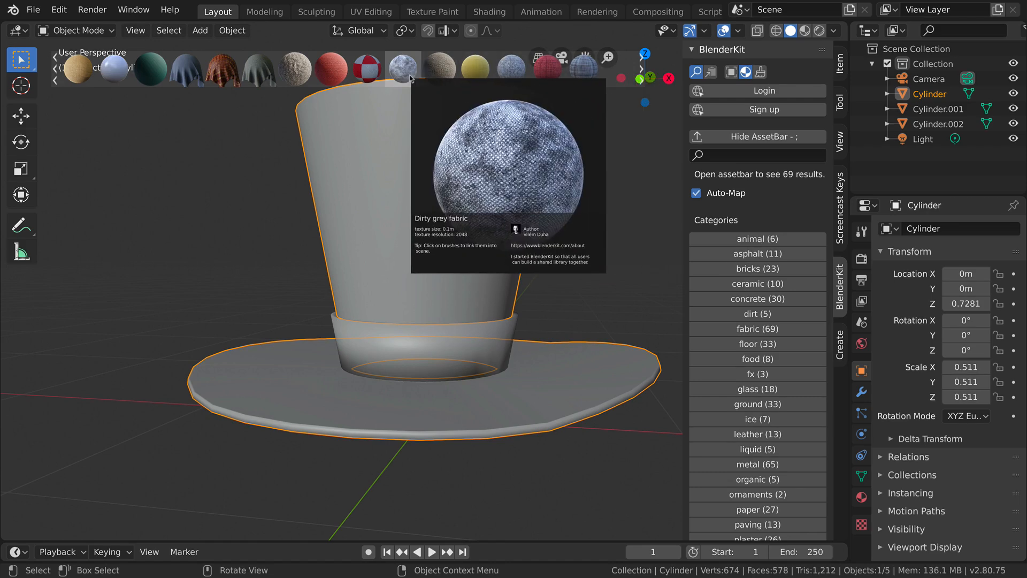
mouse_move(455, 75)
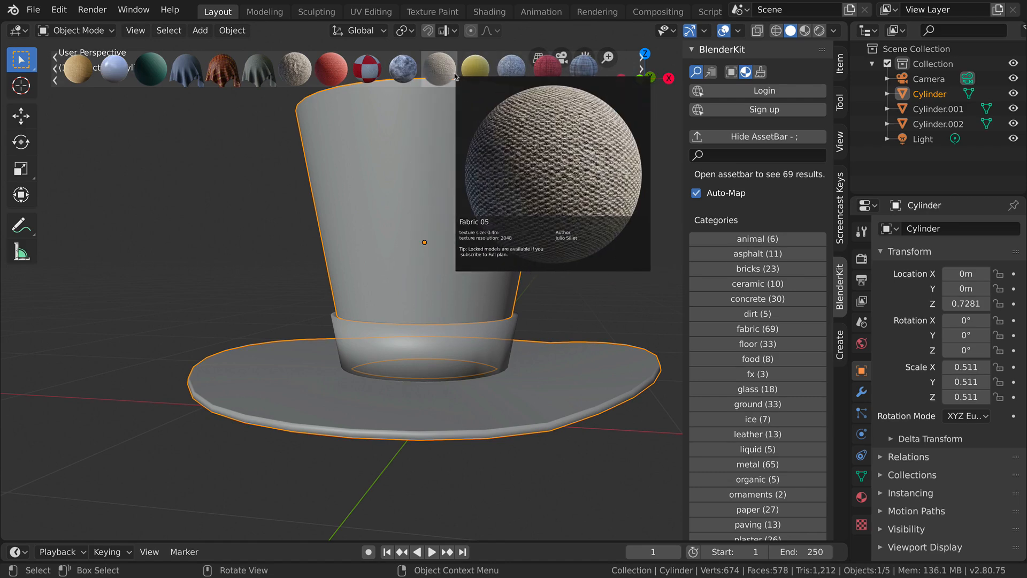
mouse_move(583, 74)
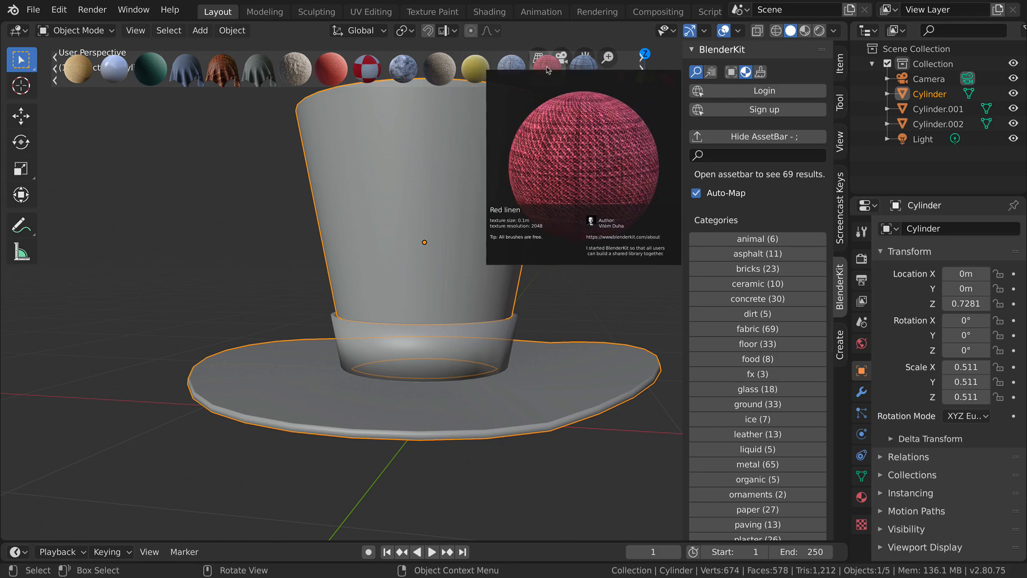
left_click_drag(583, 69, 460, 230)
scroll(642, 66, "down", 3)
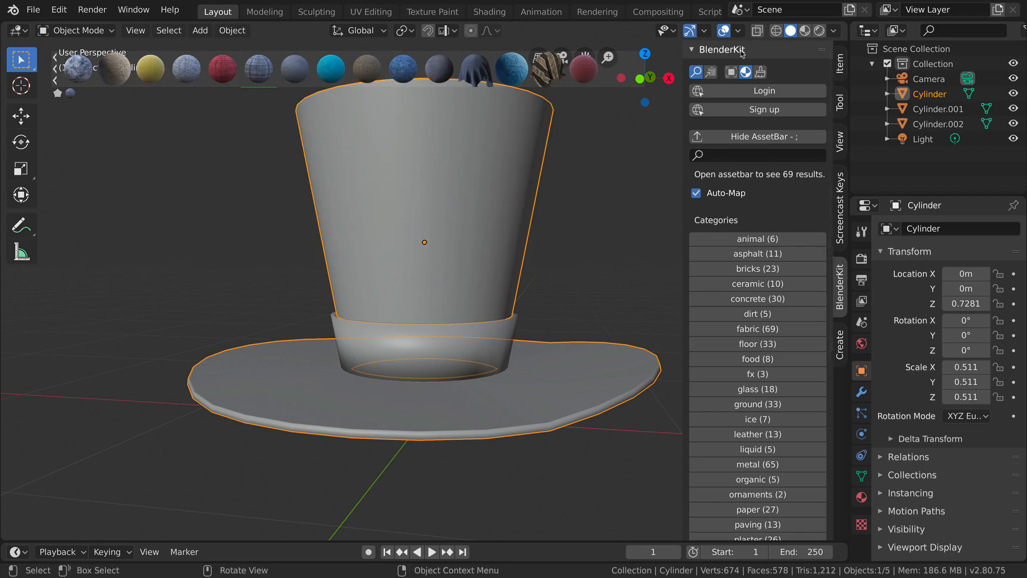
Switch the viewport to rendered shading and check the fabric material on the hat's crown and brim
left_click(818, 31)
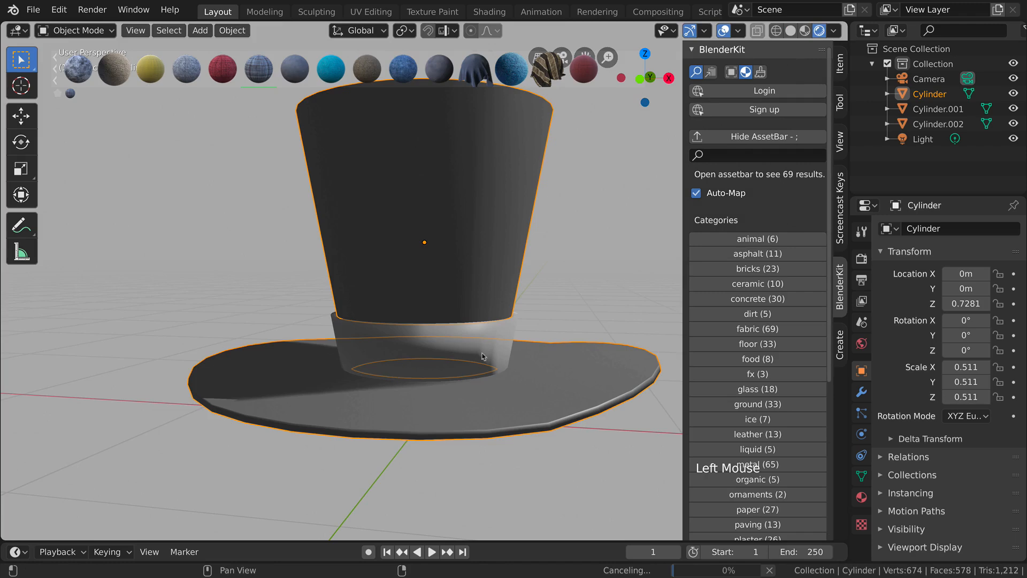
scroll(482, 356, "down", 4)
middle_click_drag(515, 315, 516, 398)
scroll(513, 333, "up", 1)
scroll(512, 333, "up", 3)
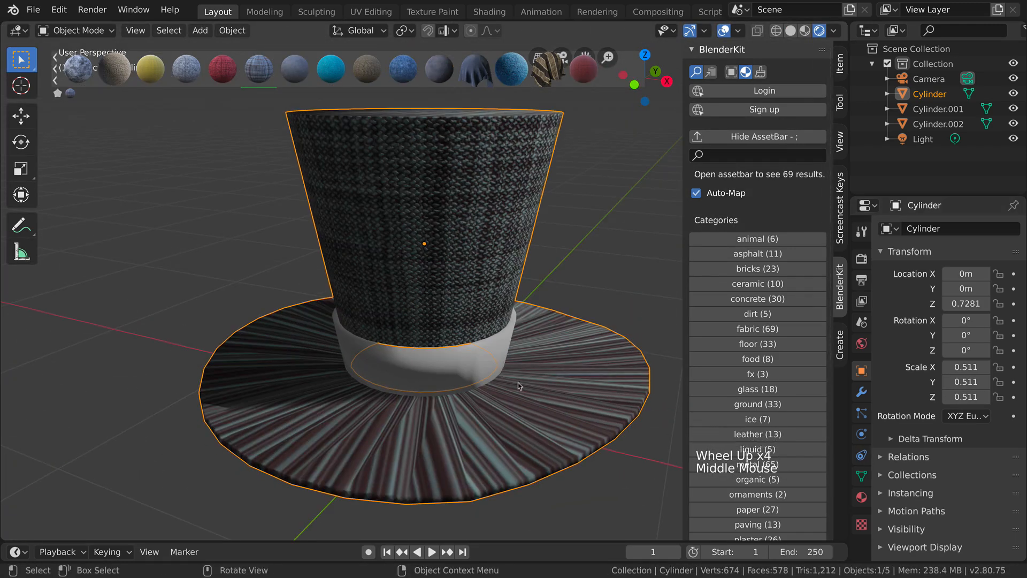
middle_click_drag(533, 352, 531, 316)
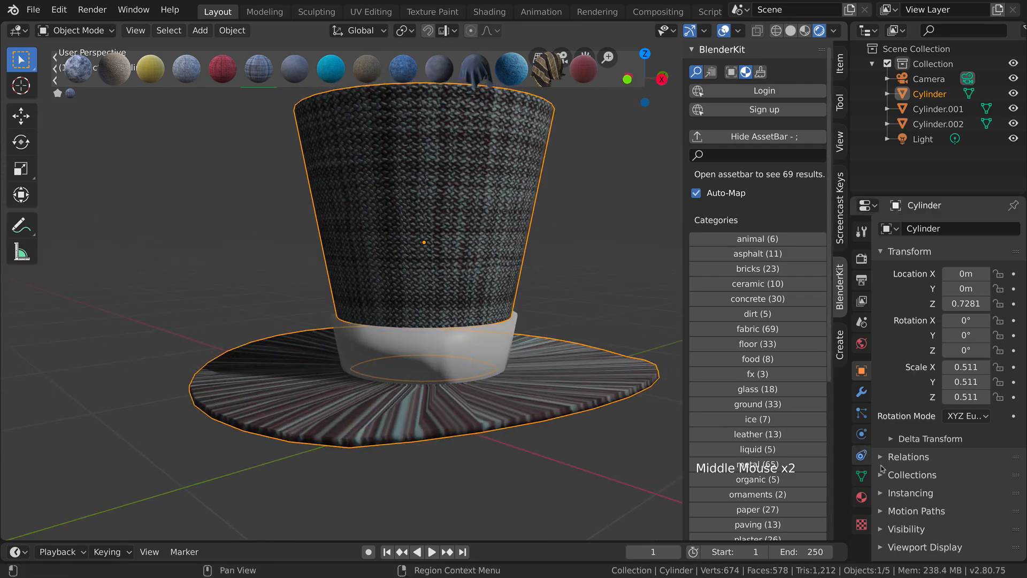
Replace the image texture feeding the hat material's Base Color with a Bright/Contrast node
left_click(862, 497)
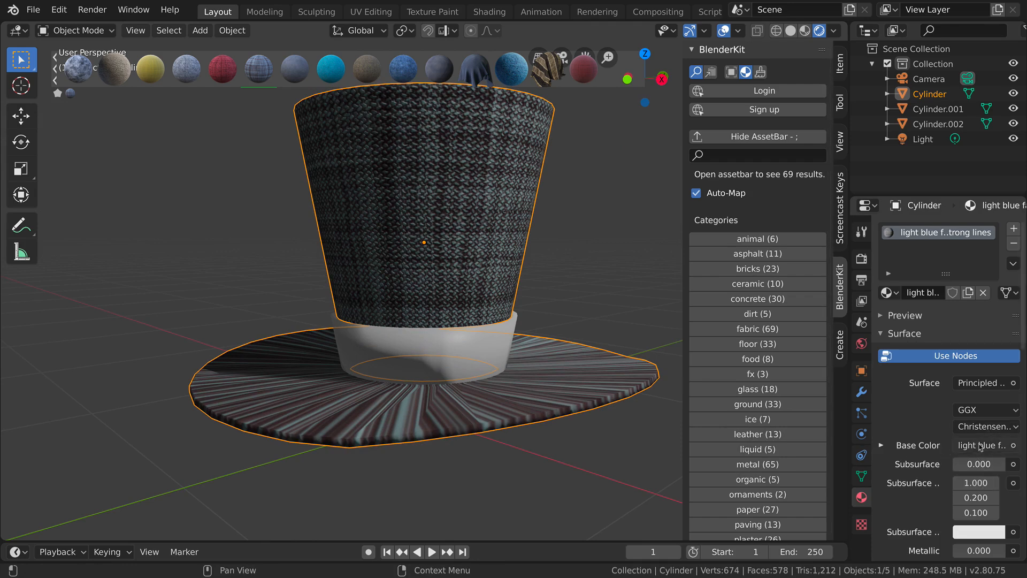
left_click(976, 447)
left_click(973, 448)
left_click(1002, 452)
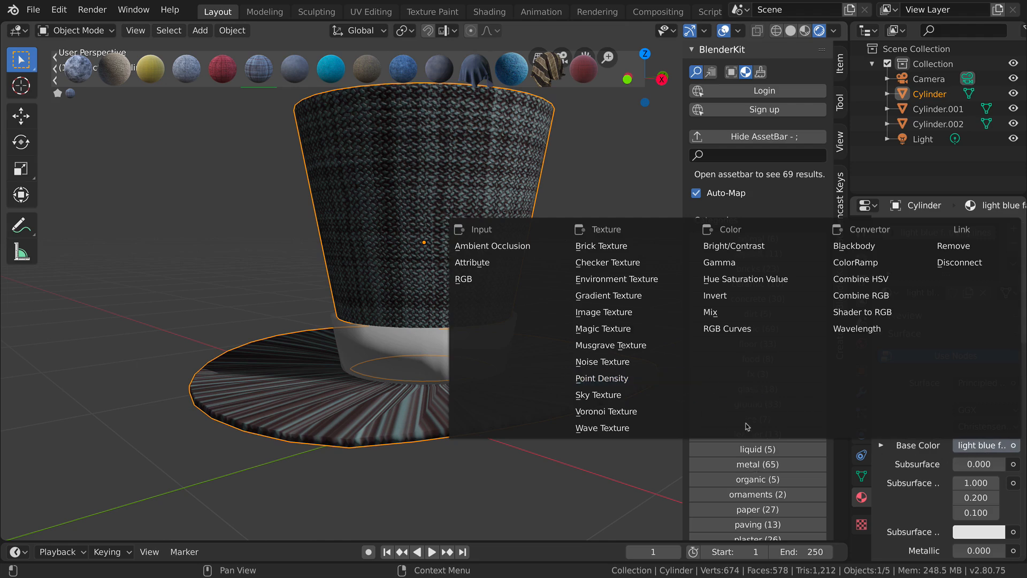
left_click(1014, 447)
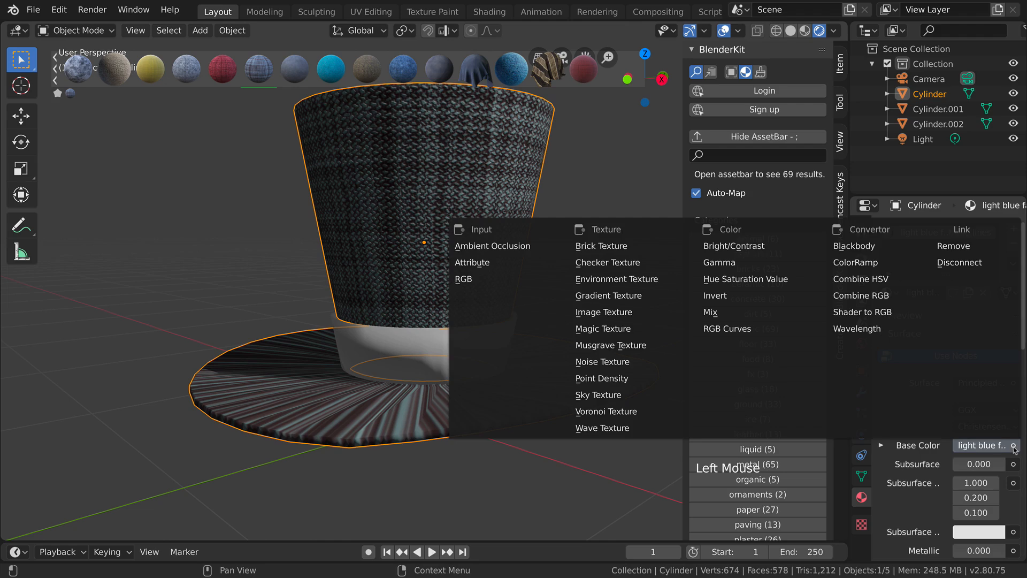
left_click(1007, 448)
left_click(1006, 448)
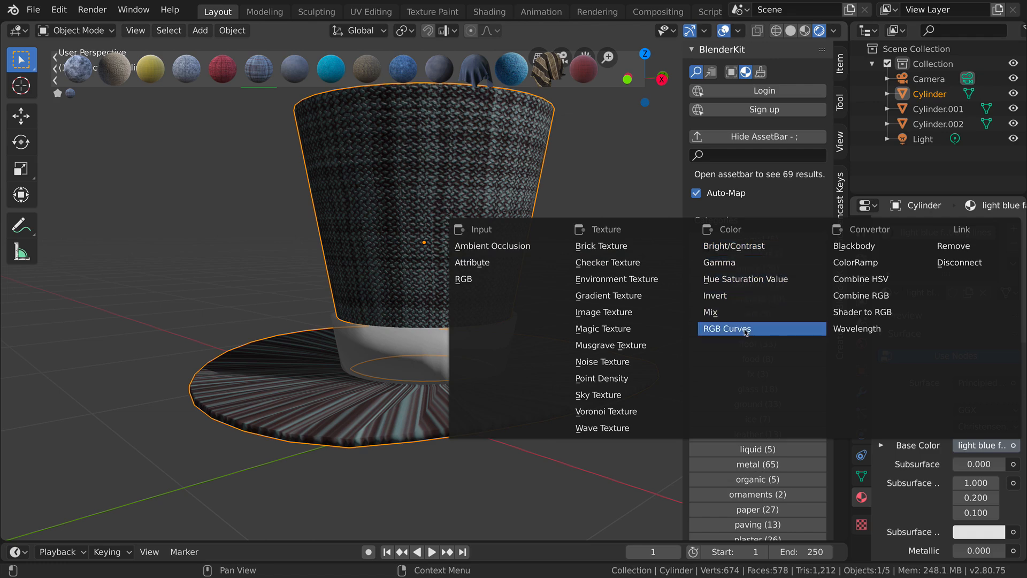
left_click(747, 247)
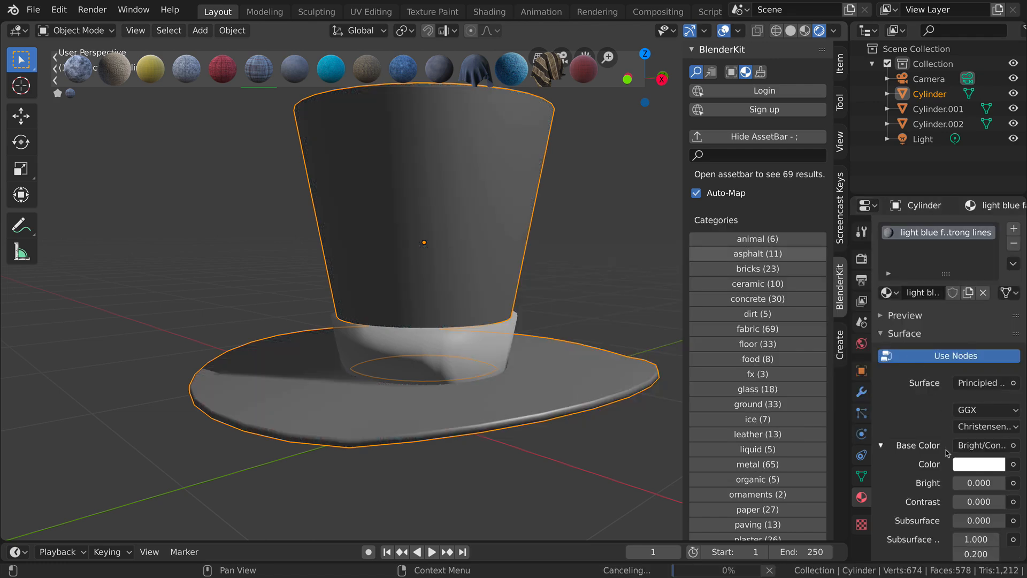
Set the hat material's Bright/Contrast color to light blue with H 0.592, S 0.546 and V 1.000
scroll(481, 363, "down", 4)
middle_click_drag(481, 364, 155, 459)
left_click(987, 465)
left_click(953, 288)
mouse_move(952, 288)
left_mouse_down()
mouse_move(925, 291)
mouse_move(942, 275)
left_mouse_up()
middle_click_drag(521, 310, 481, 331)
scroll(481, 331, "up", 3)
middle_click_drag(510, 362, 641, 369)
scroll(678, 369, "up", 1)
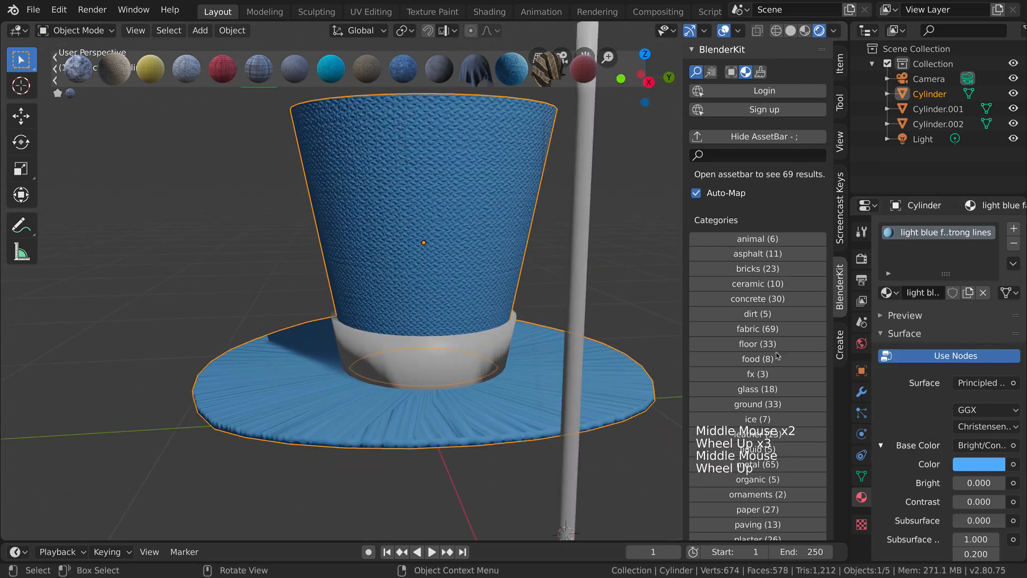
Change the hat material's Bright/Contrast color to dark green with H 0.441, S 0.721 and V 0.476
left_click(963, 466)
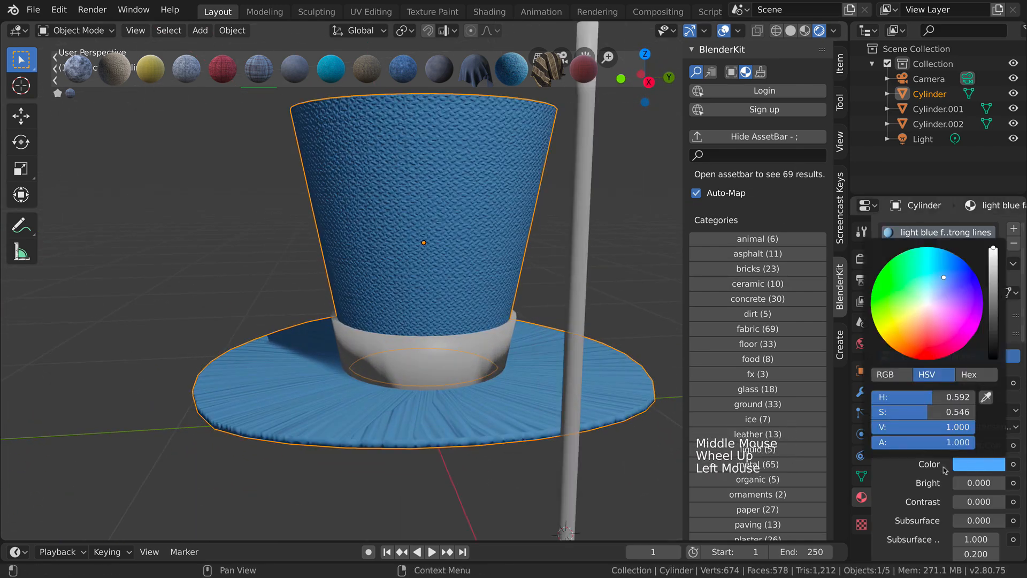
left_click(984, 445)
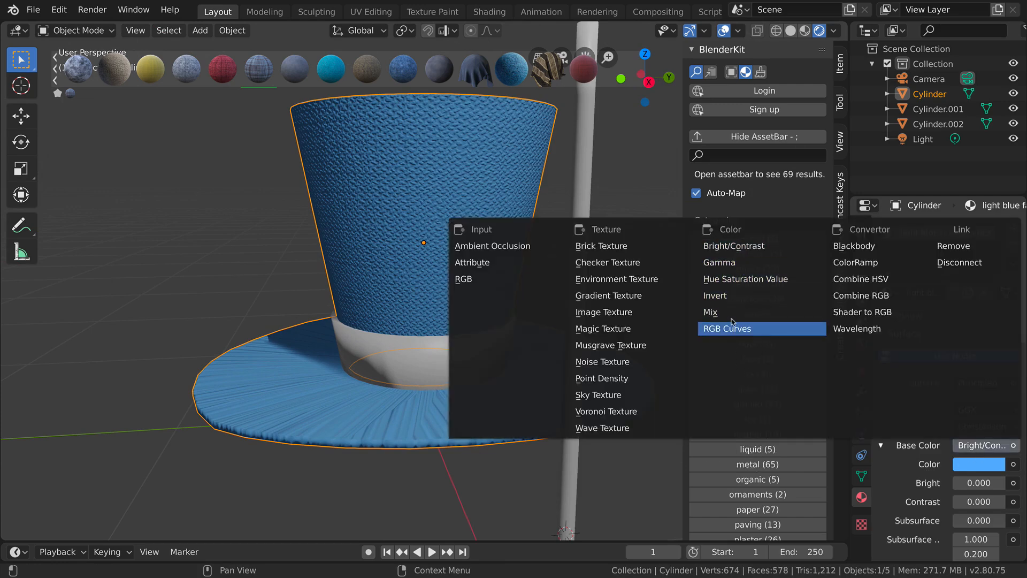
left_click(740, 248)
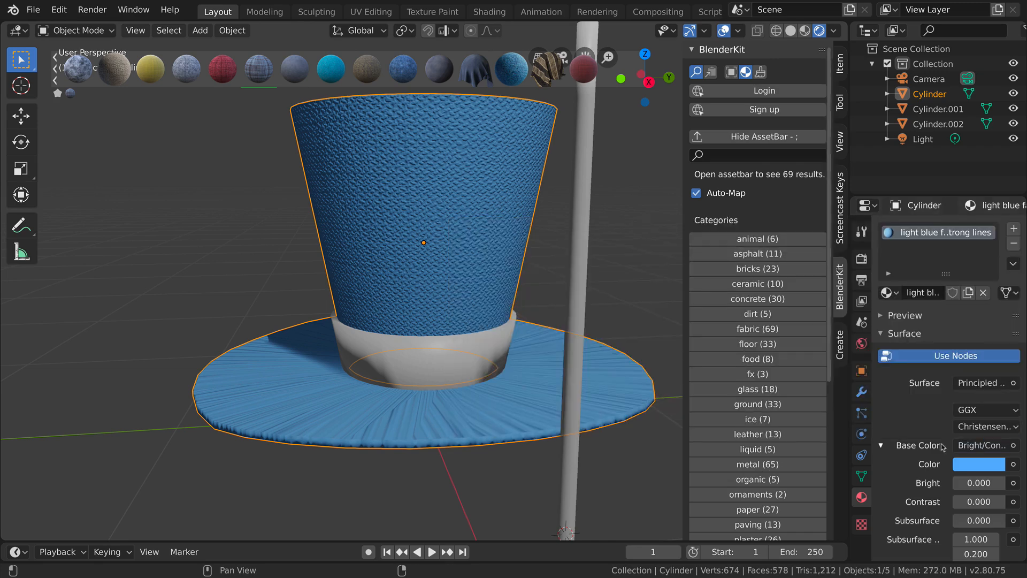
left_click(979, 466)
left_click_drag(946, 266, 920, 263)
left_click(995, 303)
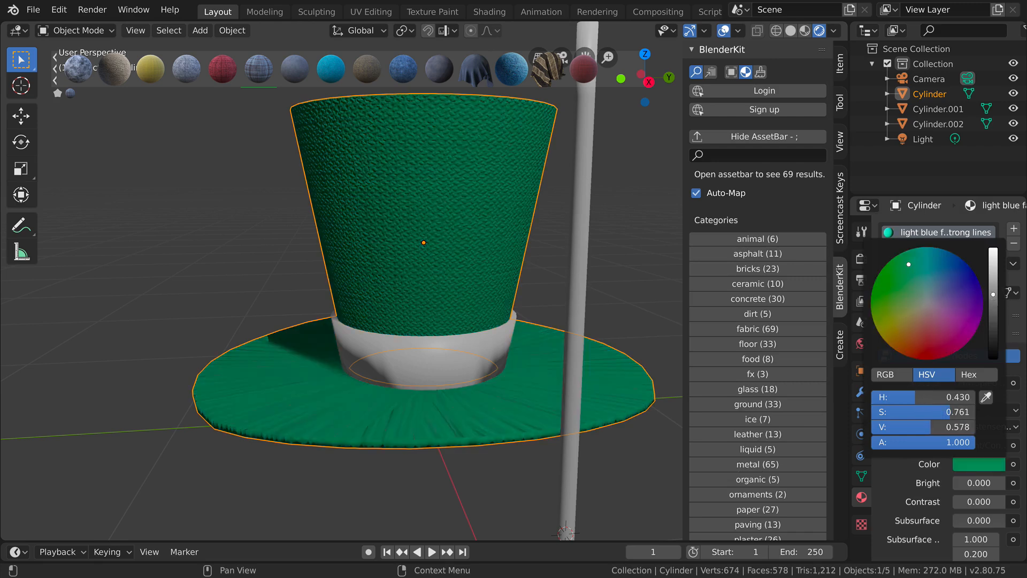
middle_click_drag(435, 316, 712, 342)
left_click(976, 464)
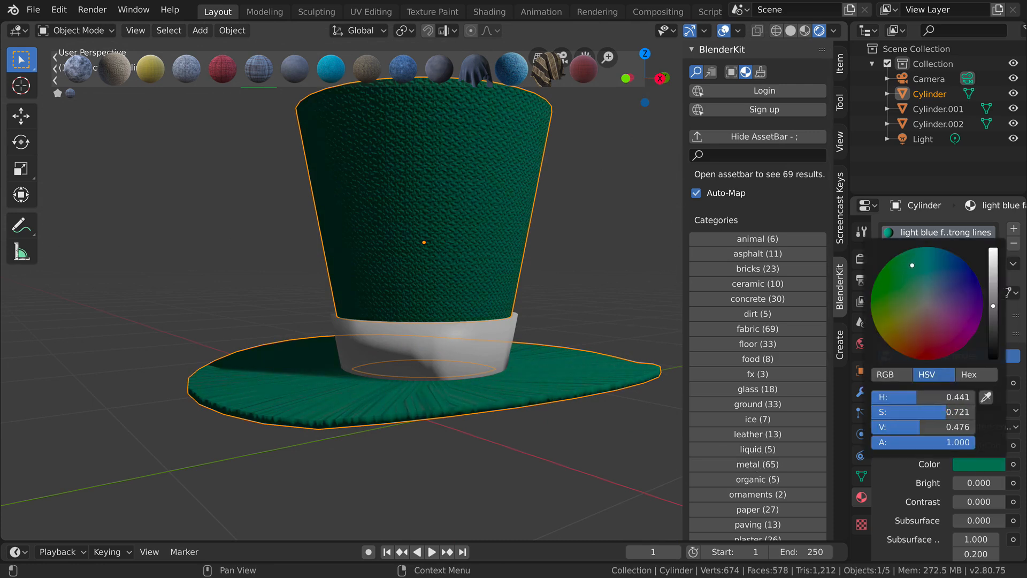
Select the hatband and apply BlenderKit's "Red linen" material to it
middle_click_drag(482, 278, 321, 305)
scroll(498, 348, "down", 4)
middle_click_drag(500, 350, 615, 385)
scroll(537, 332, "up", 3)
left_click(402, 339)
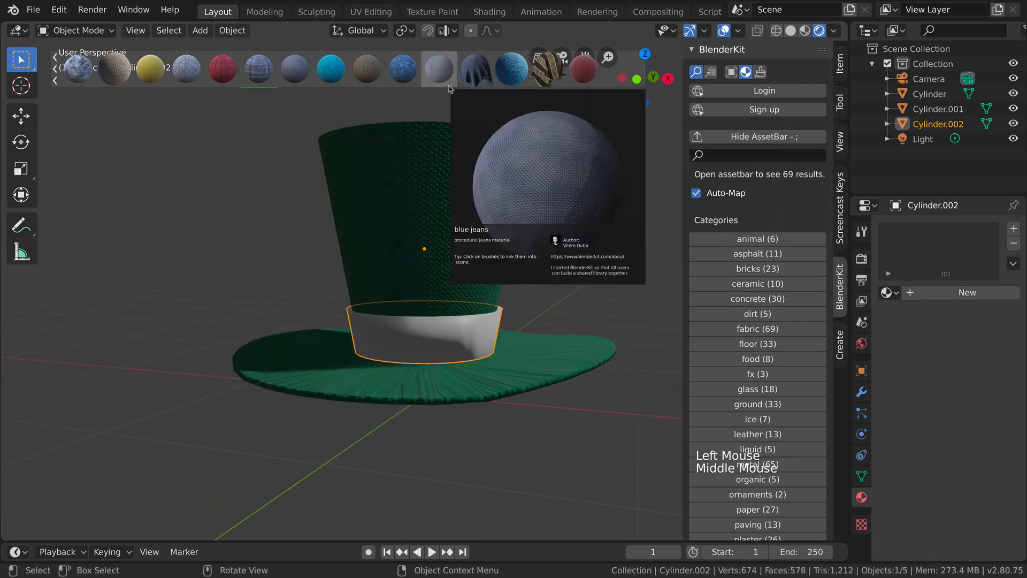
mouse_move(230, 76)
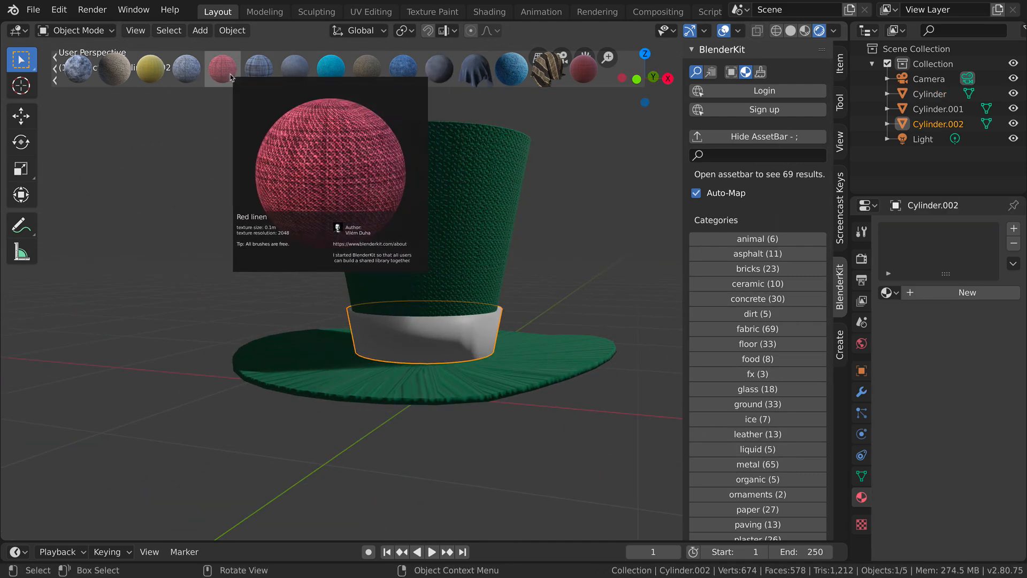
left_click_drag(230, 77, 452, 335)
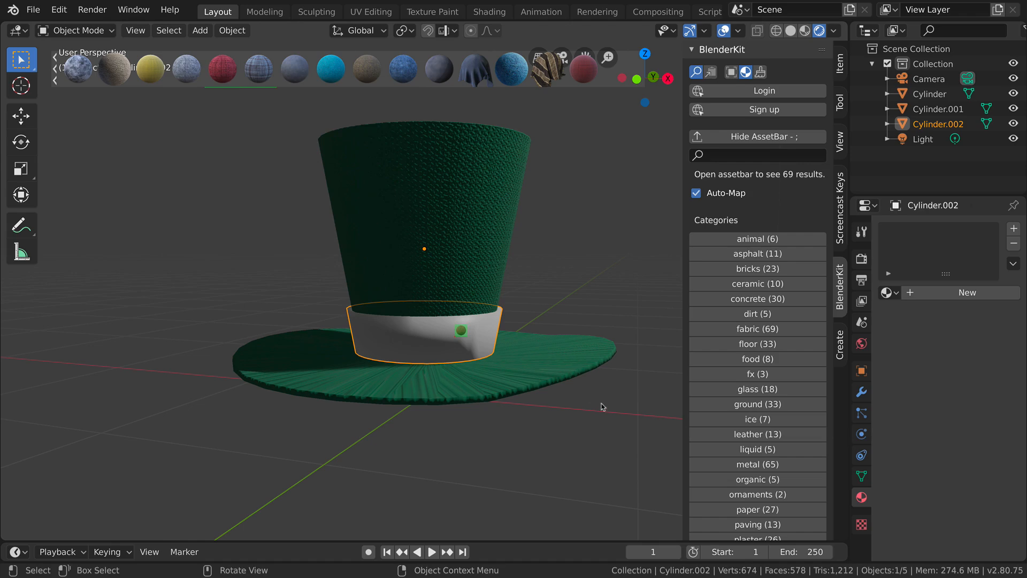
middle_click_drag(484, 356, 455, 400)
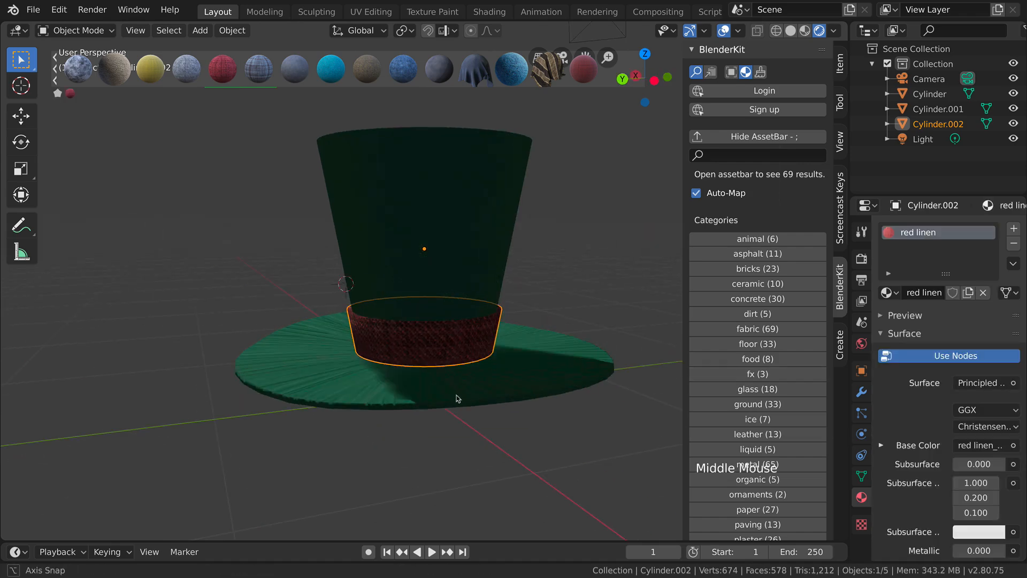
middle_click_drag(372, 395, 1003, 441)
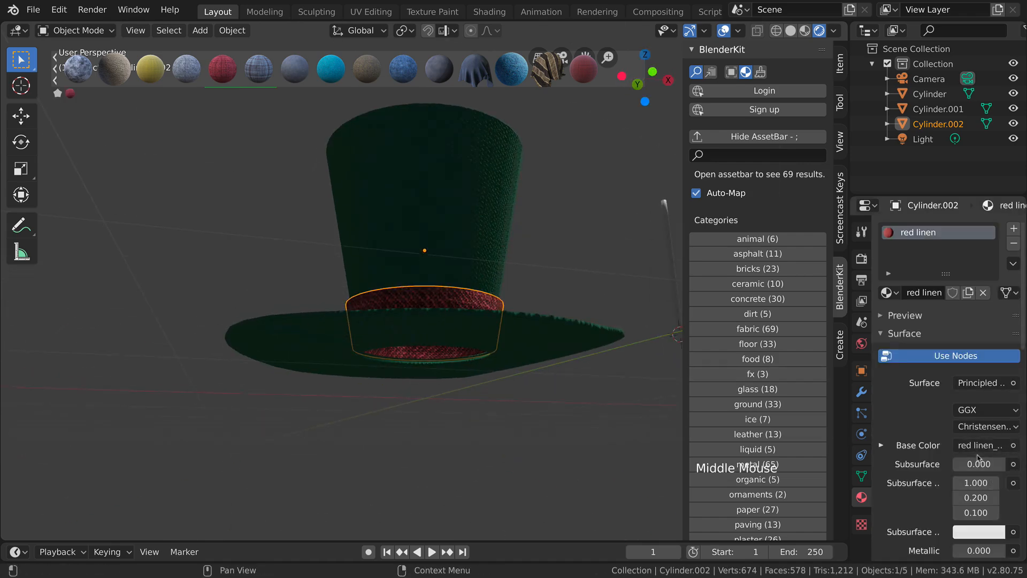
Replace the texture feeding the hatband material's Base Color with a Bright/Contrast node, after trying Gamma
left_click(986, 447)
left_click(738, 259)
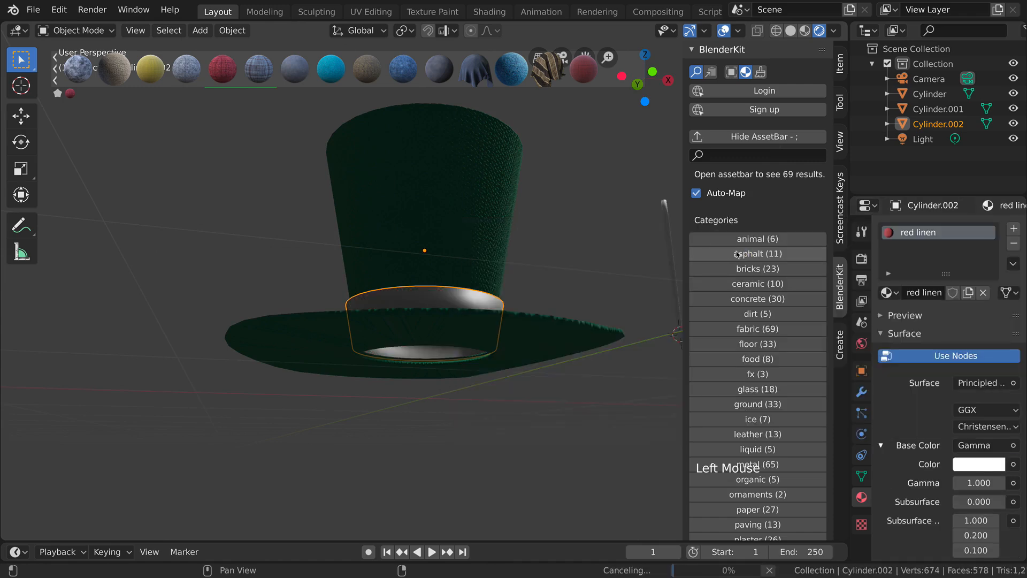
left_click(976, 465)
left_click(966, 445)
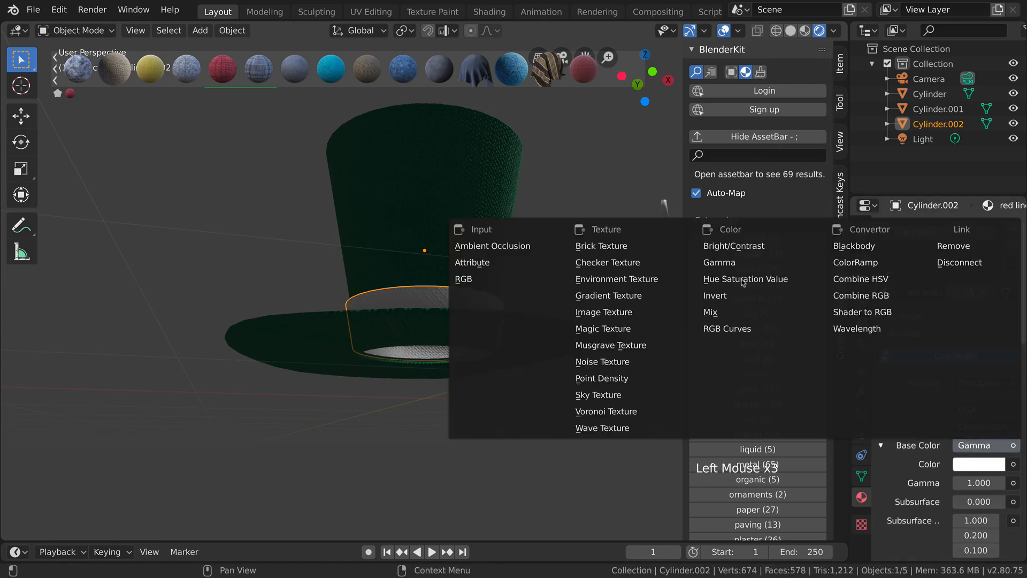
left_click(734, 246)
Set the hatband material's Bright/Contrast color to black and deselect the hatband
left_click(979, 464)
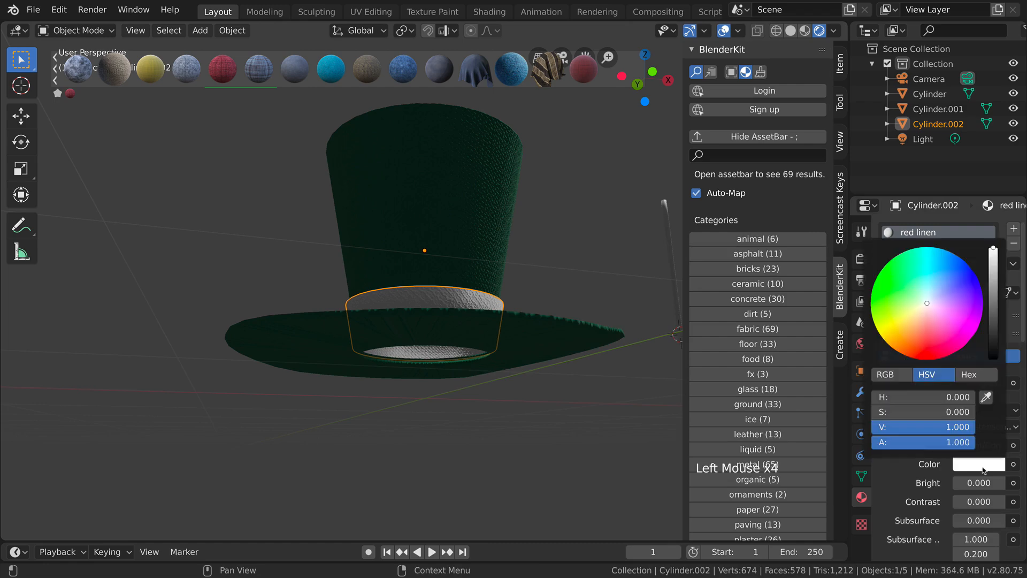
left_click(979, 463)
left_click(997, 358)
middle_click_drag(615, 342, 631, 369)
left_click(631, 368)
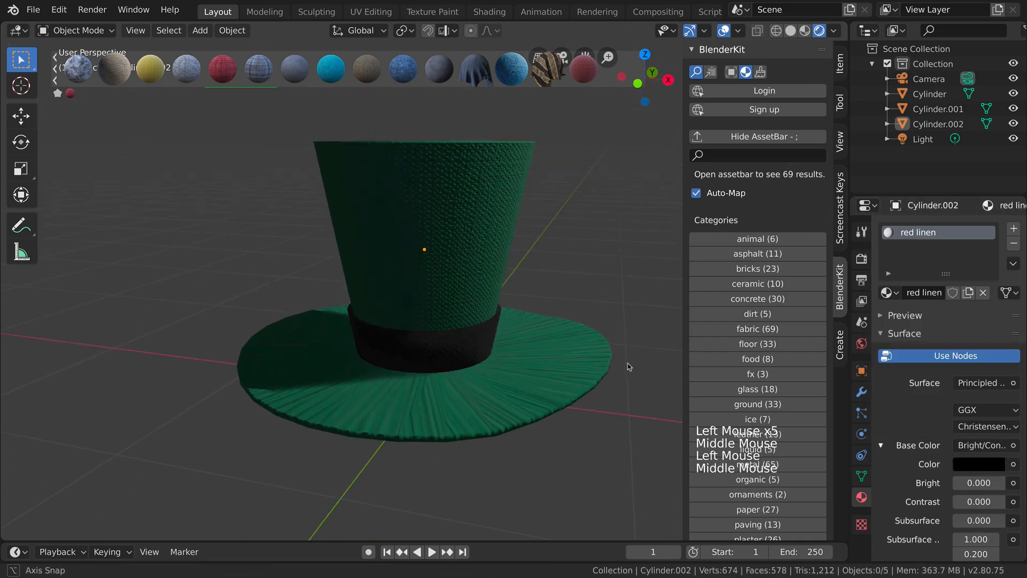
Select the thin rod standing beside the hat
middle_click_drag(575, 353, 429, 264)
scroll(604, 300, "up", 1)
scroll(605, 299, "down", 4)
scroll(487, 348, "up", 2)
left_click(465, 230)
middle_click_drag(493, 232, 454, 293, "shift")
scroll(448, 294, "up", 4)
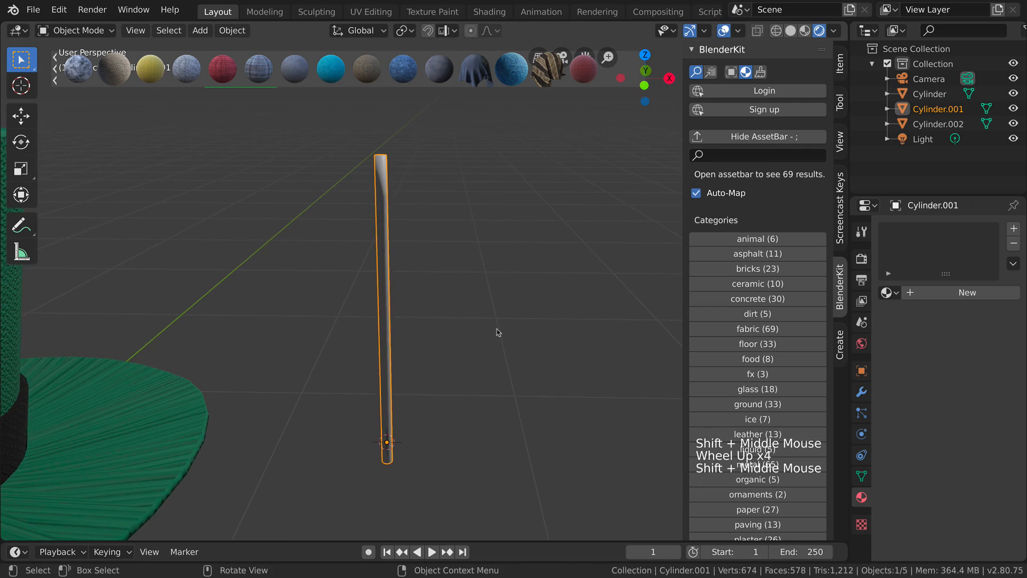
Create a new material for the selected rod and set its base color to black
left_click(924, 298)
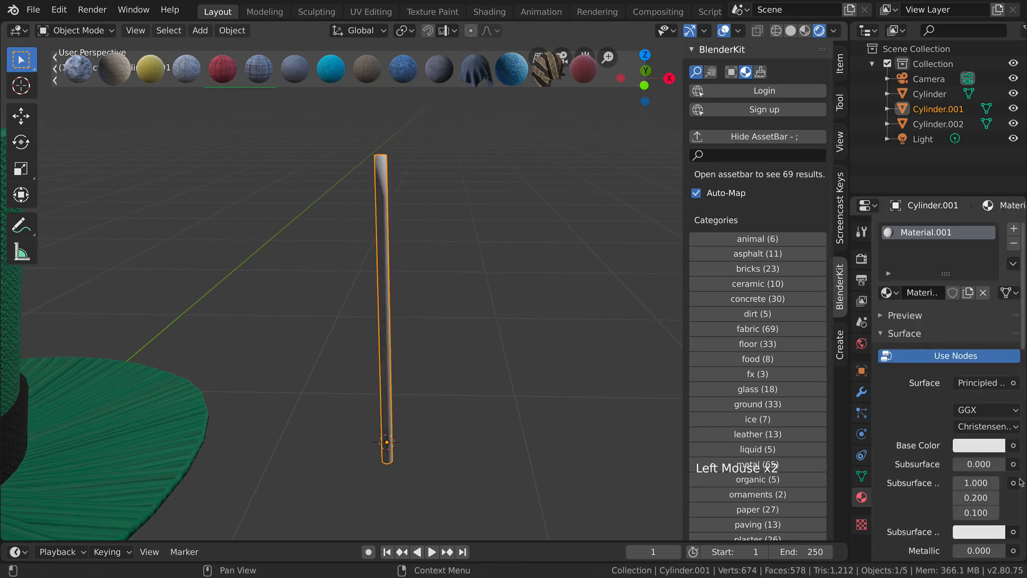
left_click(979, 444)
left_click(994, 341)
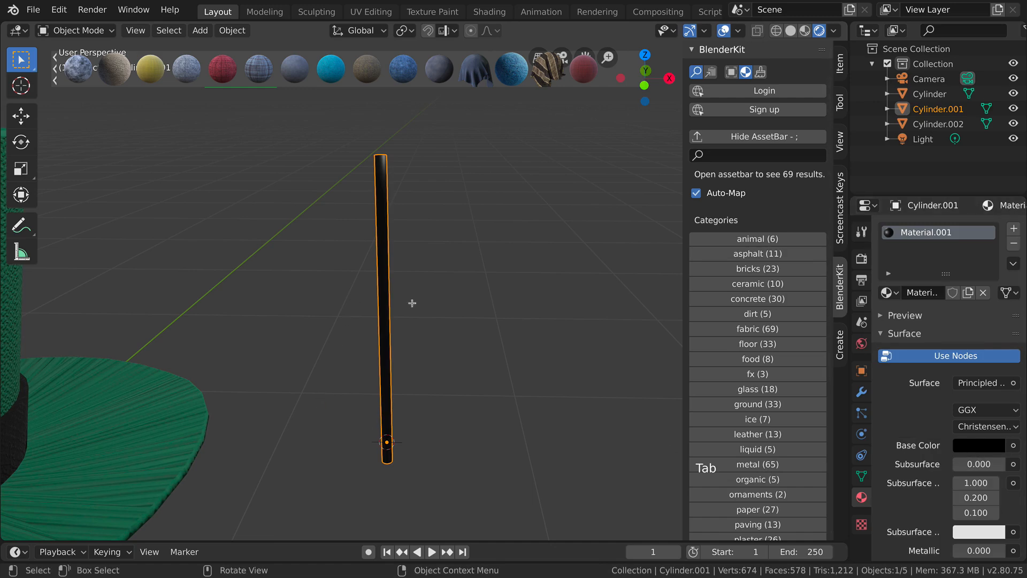
Select all faces of the rod's short tip section at its upper end and add a second material slot
key("Tab")
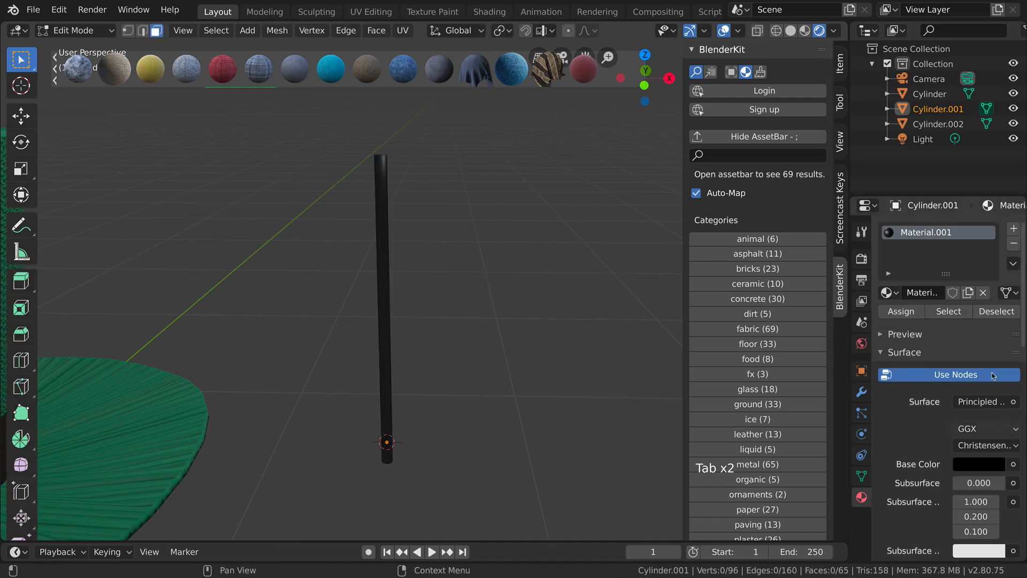
scroll(384, 392, "down", 3)
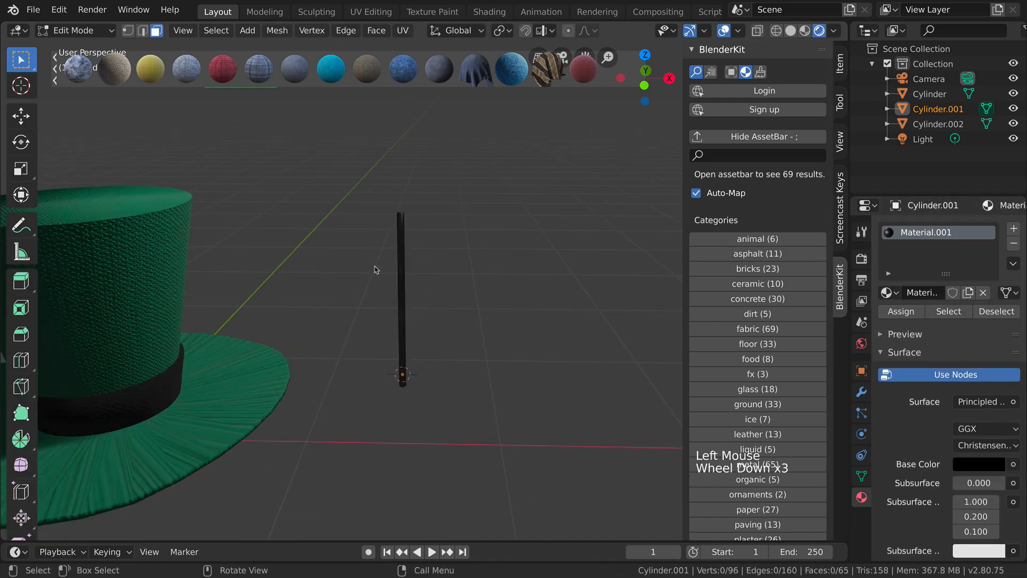
scroll(380, 270, "up", 4)
key("KP_1")
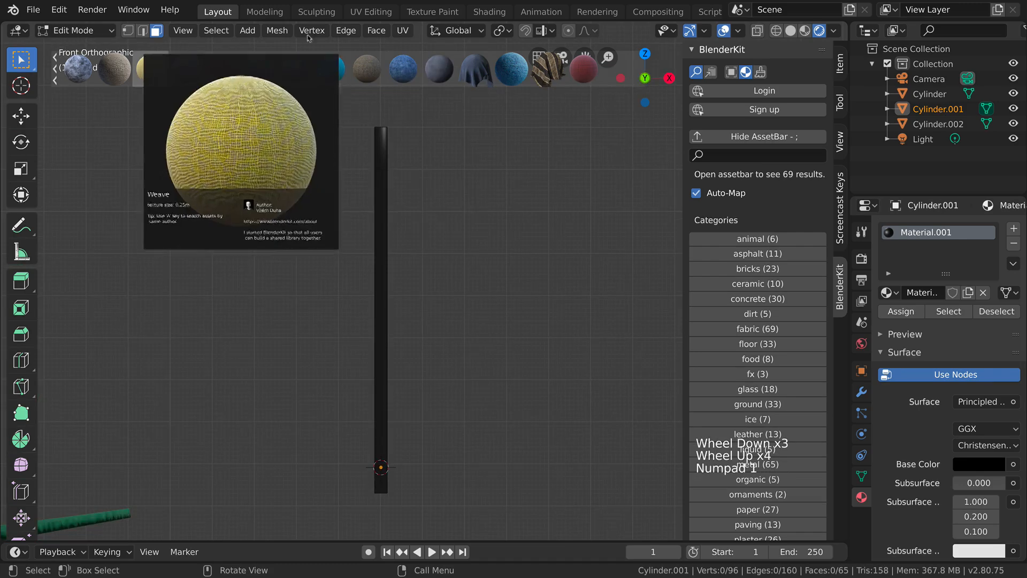
left_click(757, 31)
left_click_drag(345, 119, 466, 172)
left_click(992, 466)
left_click(1012, 230)
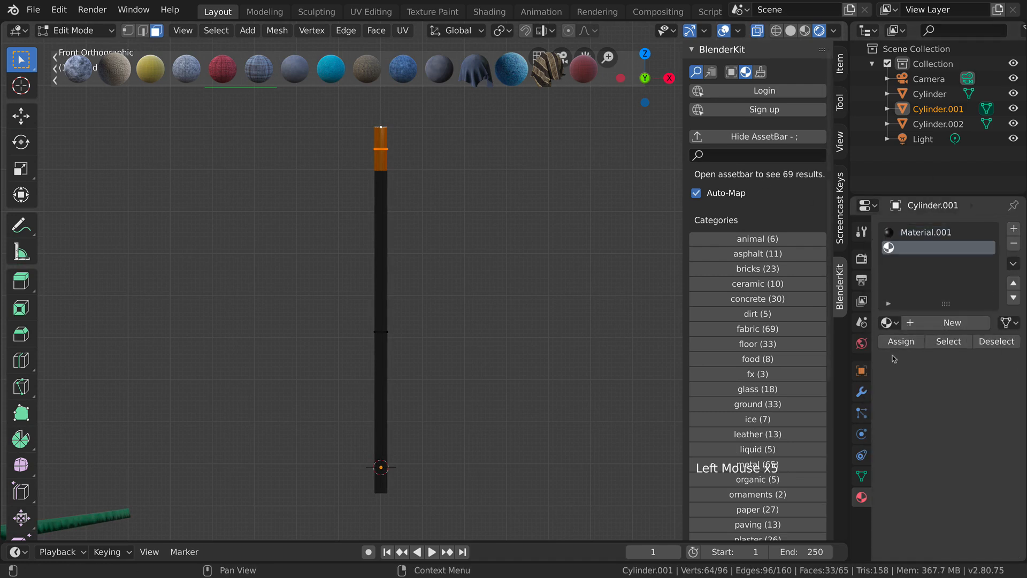
Create a pure white material with color value 1.000 in the second slot, assign it to the tip faces, and finish editing the rod
left_click(916, 332)
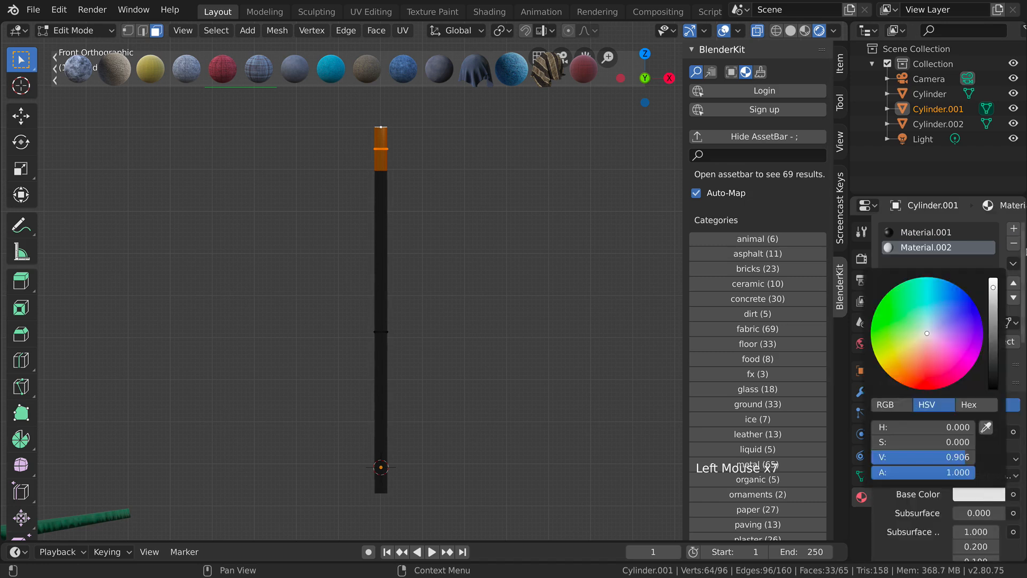
left_click(962, 494)
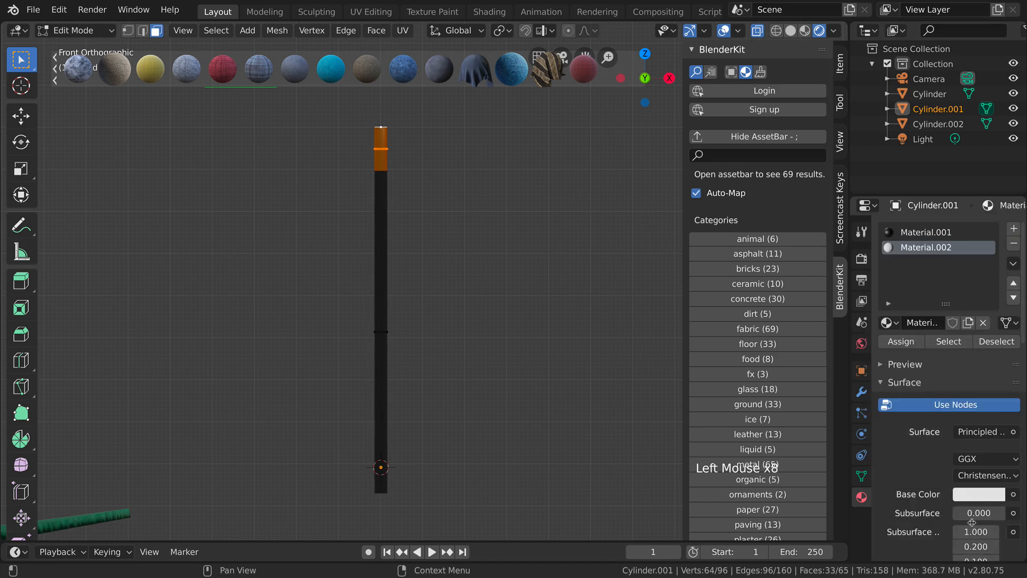
left_click(972, 492)
left_click_drag(993, 289, 994, 279)
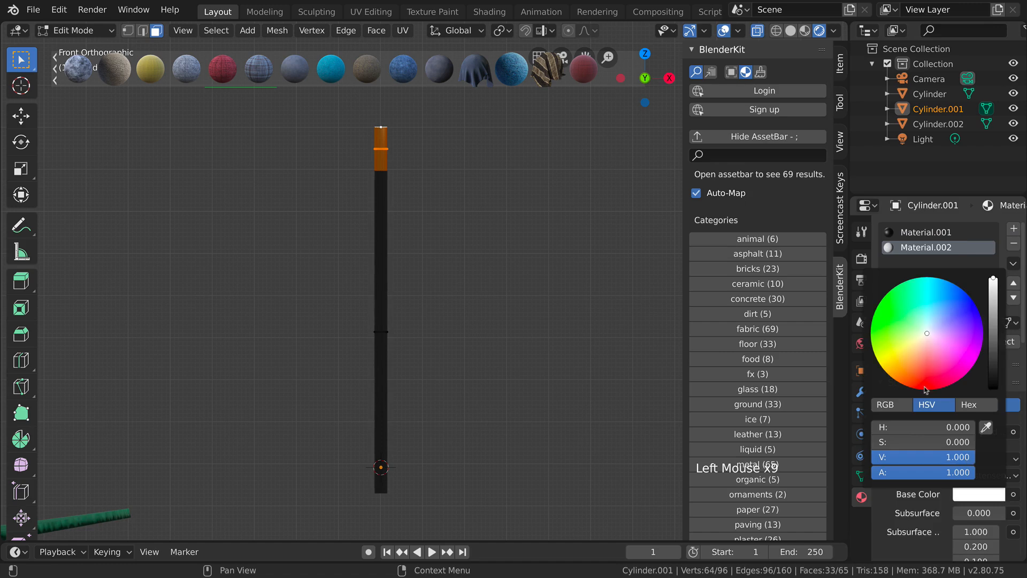
left_click(527, 300)
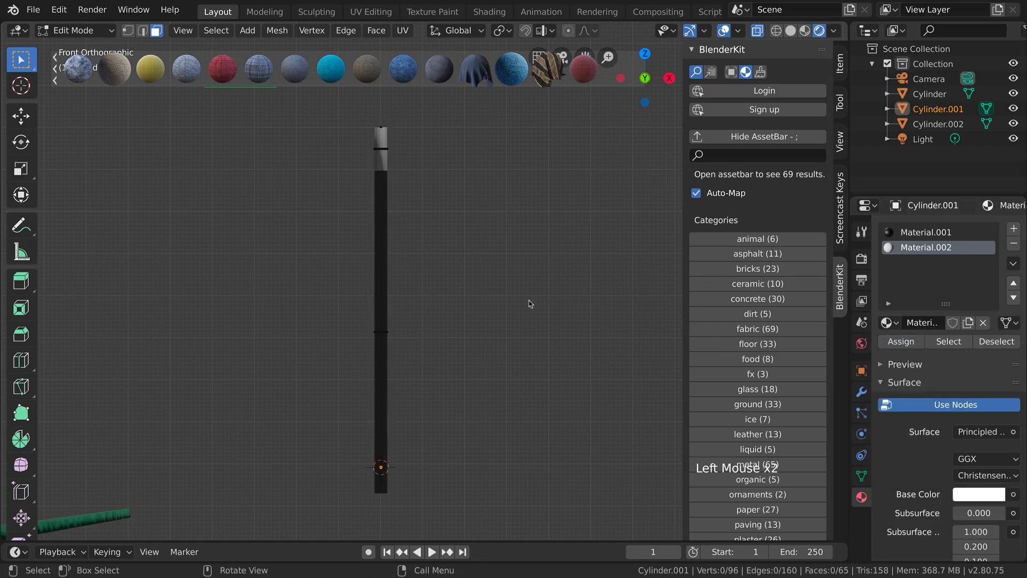
scroll(547, 299, "down", 3)
middle_click_drag(568, 305, 431, 373)
key("Tab")
left_click(431, 373)
Select the hat and assign its green fabric material to all of its faces
scroll(431, 374, "down", 5)
middle_click_drag(364, 364, 395, 371, "shift")
scroll(394, 372, "up", 2, "shift")
scroll(394, 371, "up", 1)
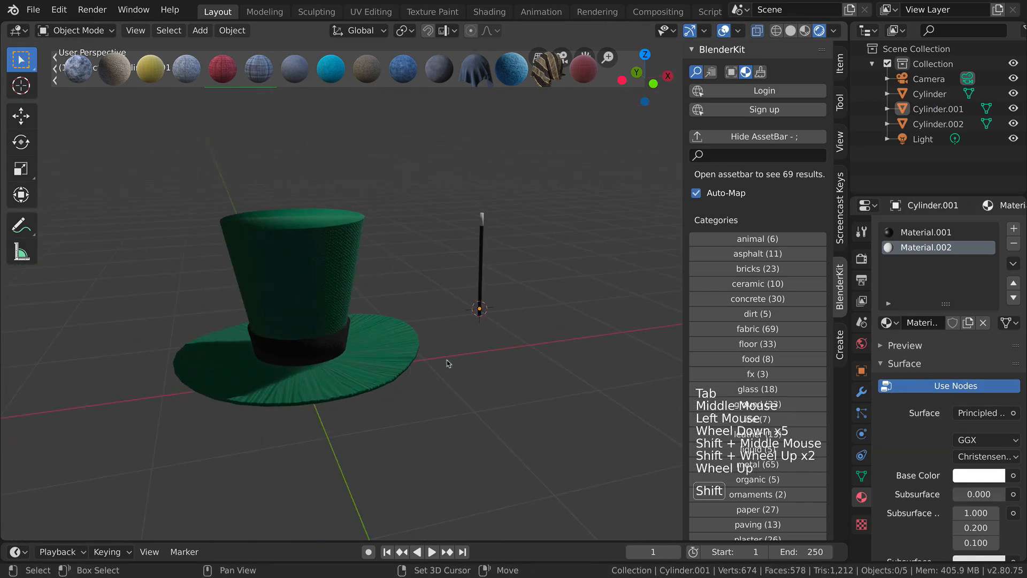
middle_click_drag(292, 281, 367, 278, "shift")
left_click(408, 322)
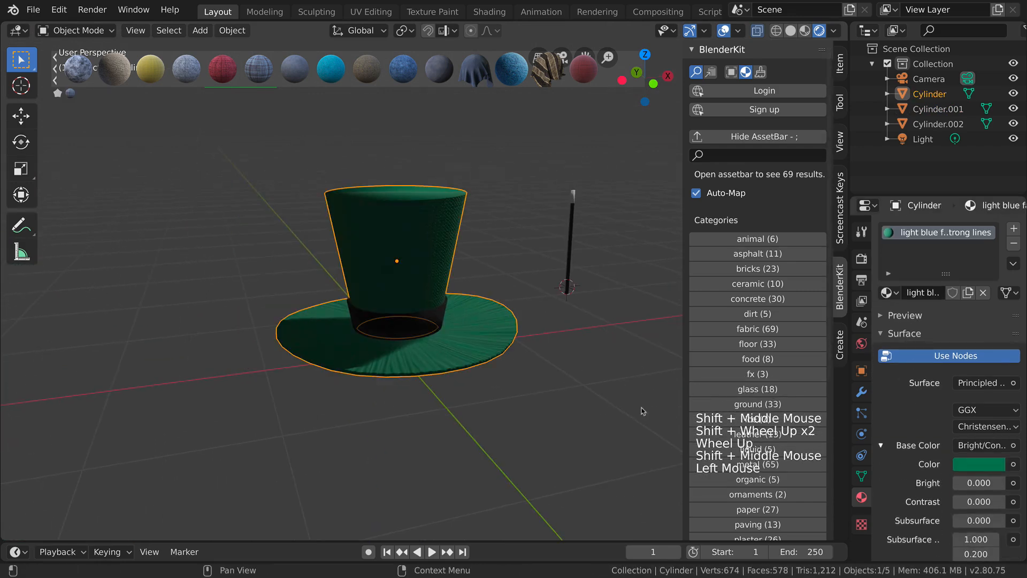
key("Tab")
left_click_drag(152, 125, 556, 453)
left_click(899, 314)
key("Tab")
Assign the "red linen" material to all faces of the hatband and deselect it
left_click(409, 323)
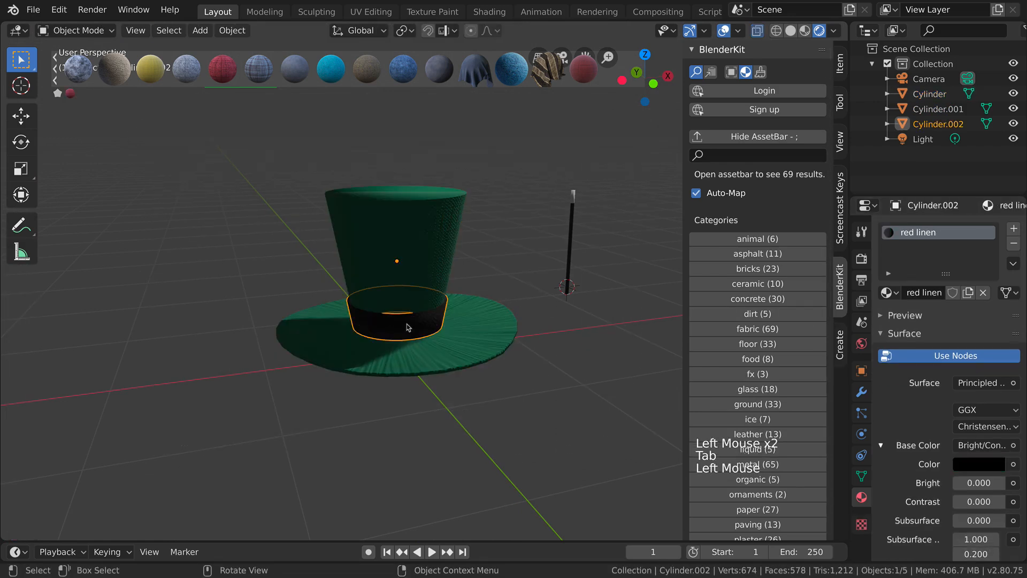
key("Tab")
left_click_drag(282, 255, 513, 395)
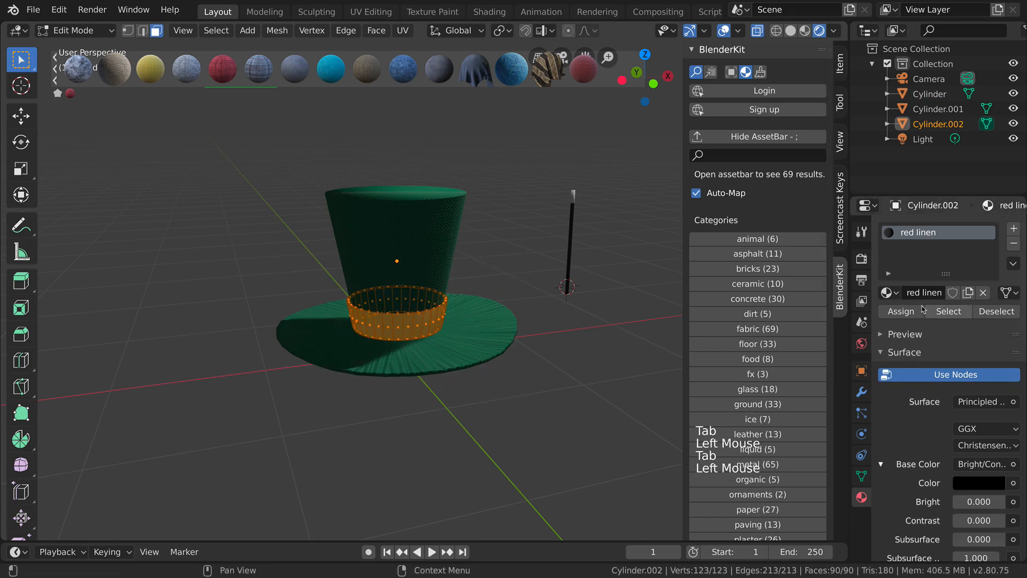
left_click(900, 311)
key("Tab")
scroll(585, 367, "down", 3)
left_click(447, 366)
Hide the sidebar and examine the materials on the hat, band and rod from several angles and distances
middle_click_drag(585, 367, 508, 390)
scroll(441, 351, "up", 4)
key("n")
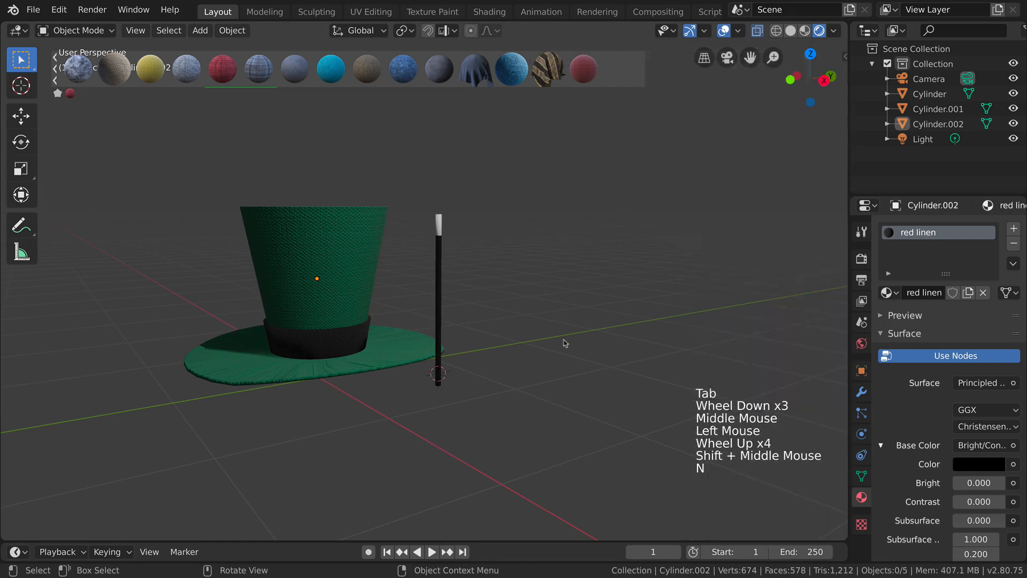
scroll(529, 200, "up", 4)
scroll(528, 200, "down", 4)
middle_click_drag(514, 299, 502, 368)
scroll(490, 333, "up", 5)
scroll(596, 352, "down", 3)
scroll(588, 380, "down", 2)
scroll(479, 374, "down", 4)
scroll(488, 367, "up", 1)
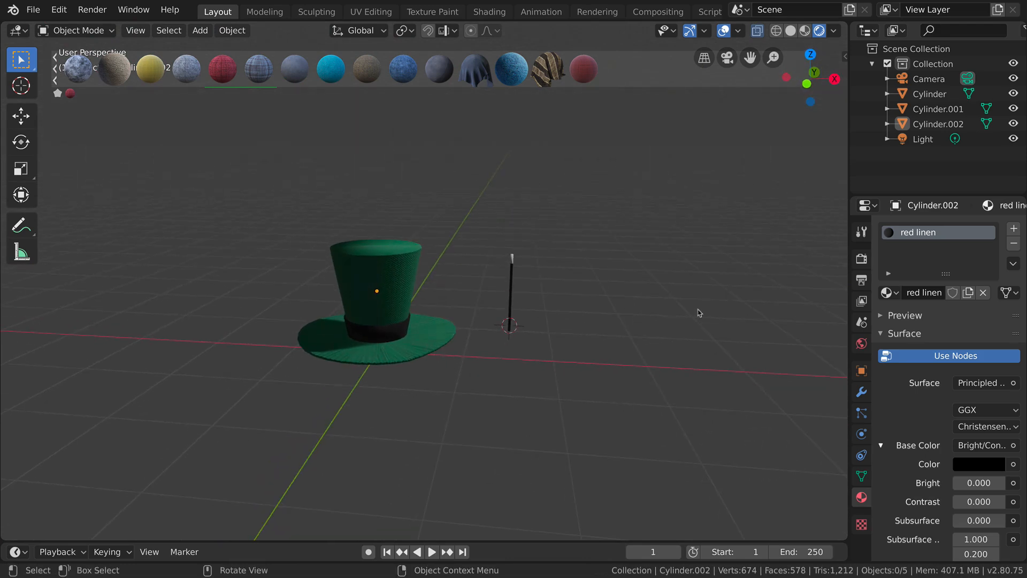
Reset the 3D cursor to the world origin, add a plane there, and scale it up into a large floor beneath the hat
key("shift+c")
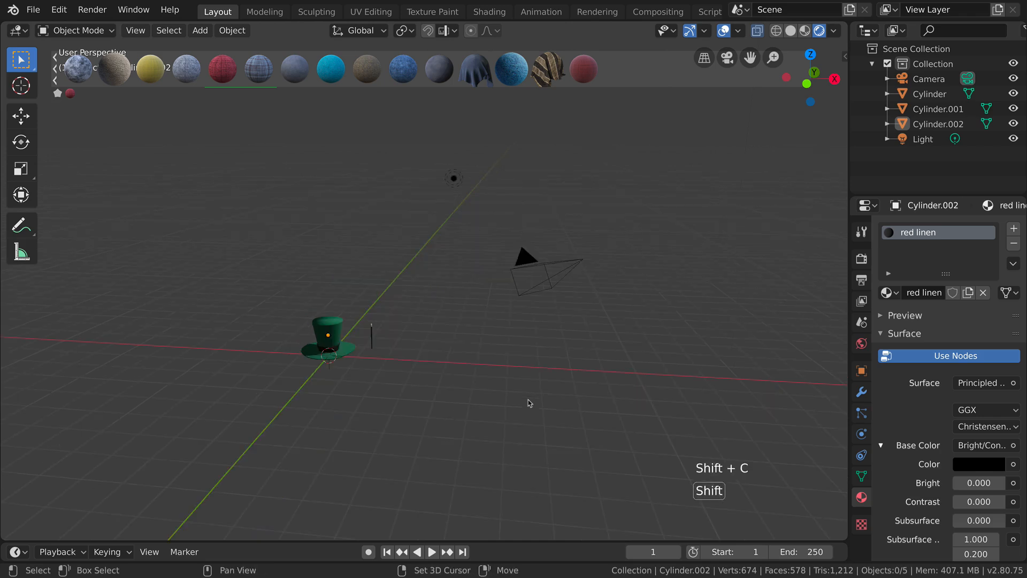
scroll(422, 373, "up", 5)
middle_click_drag(451, 422, 438, 383, "shift")
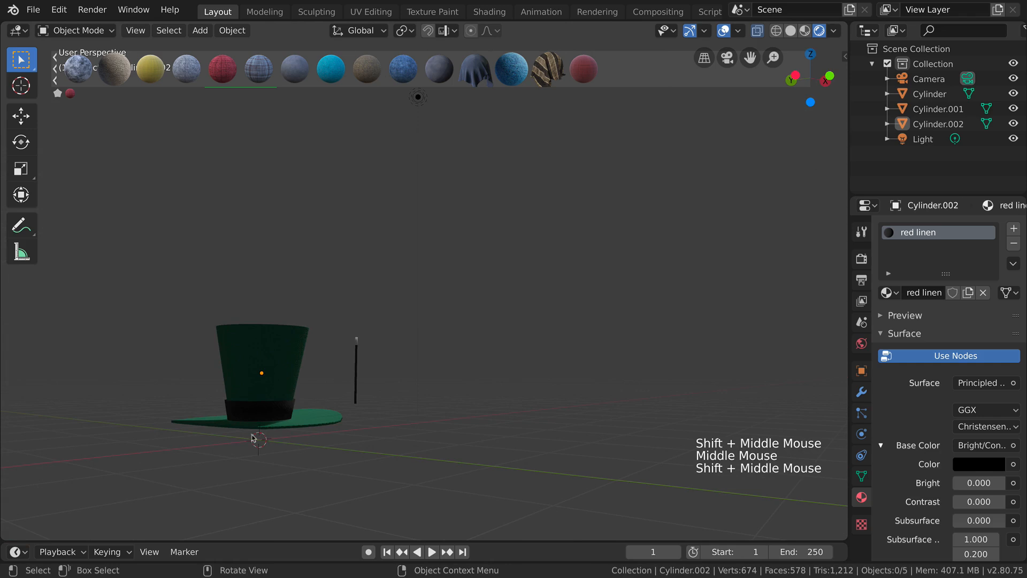
key("KP_1")
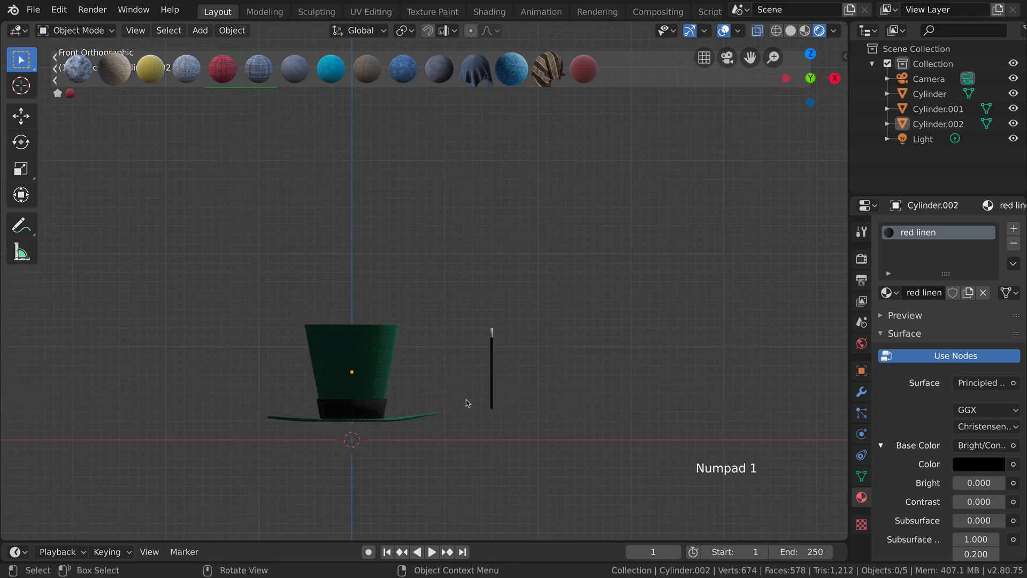
key("shift+a")
mouse_move(503, 291)
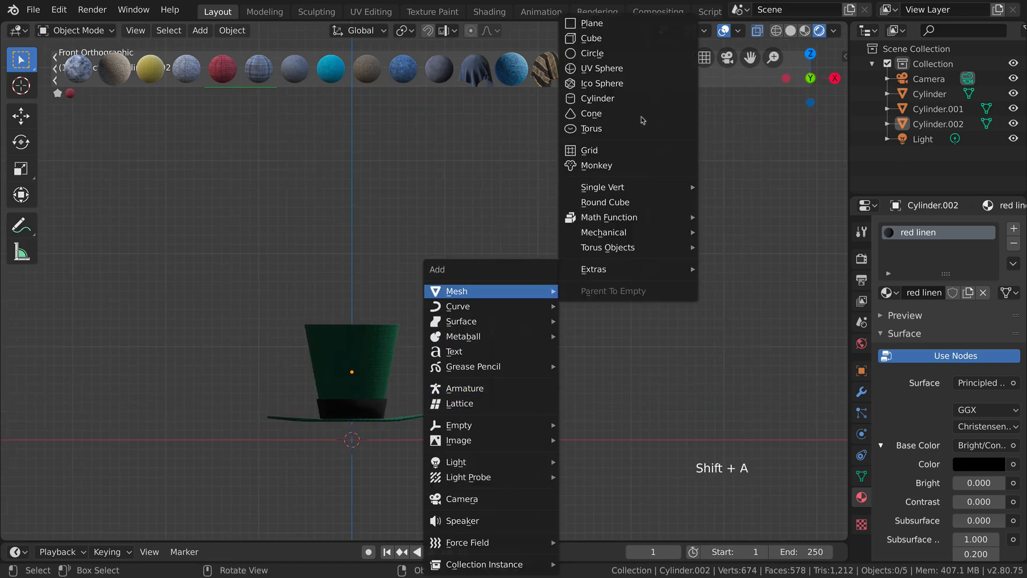
left_click(593, 23)
key("s")
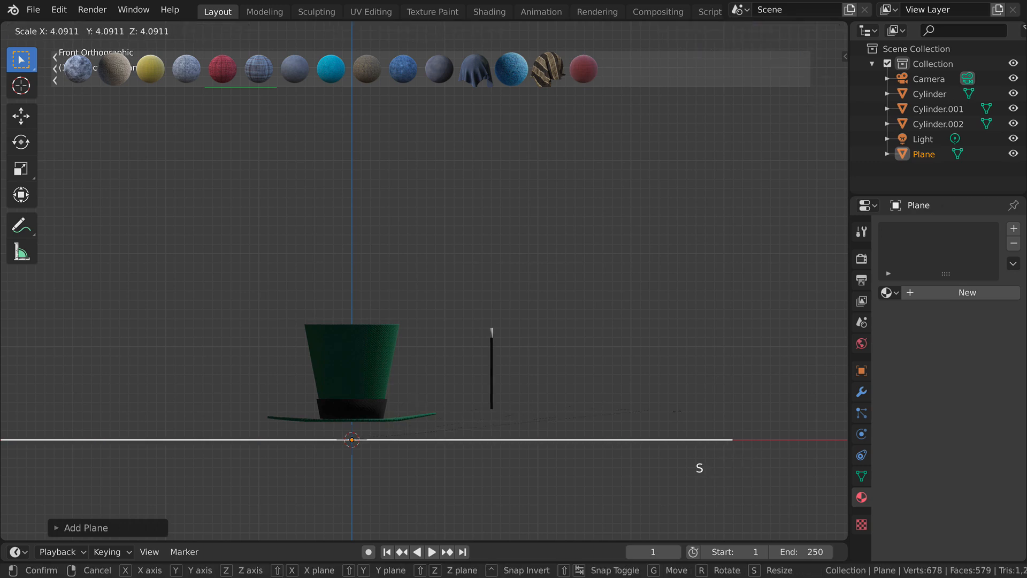
left_click(631, 422)
Move the floor plane about 2 m along the negative global Y axis
scroll(631, 422, "down", 4)
middle_click_drag(631, 422, 584, 390)
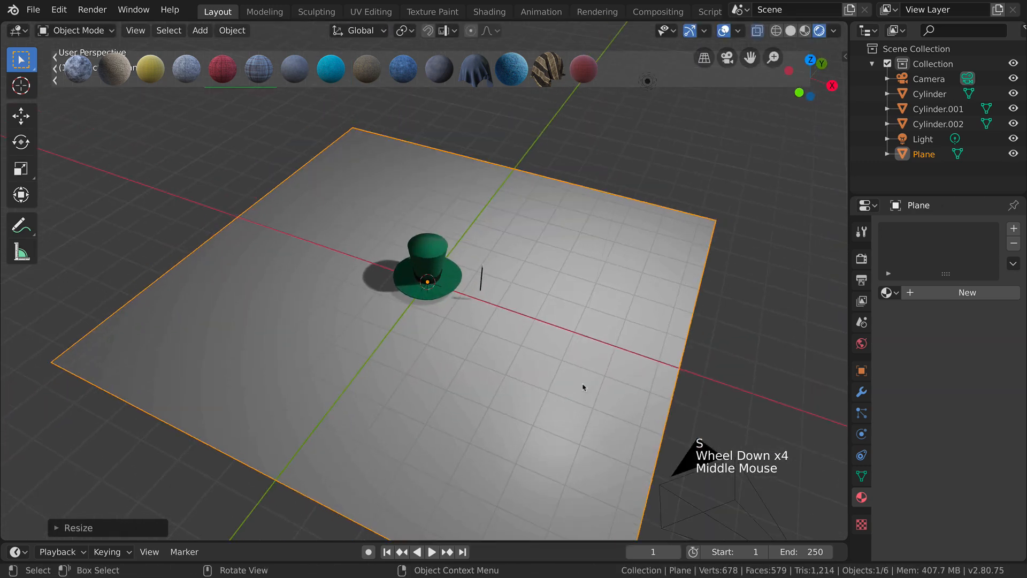
scroll(585, 340, "down", 2)
middle_click_drag(585, 340, 465, 352)
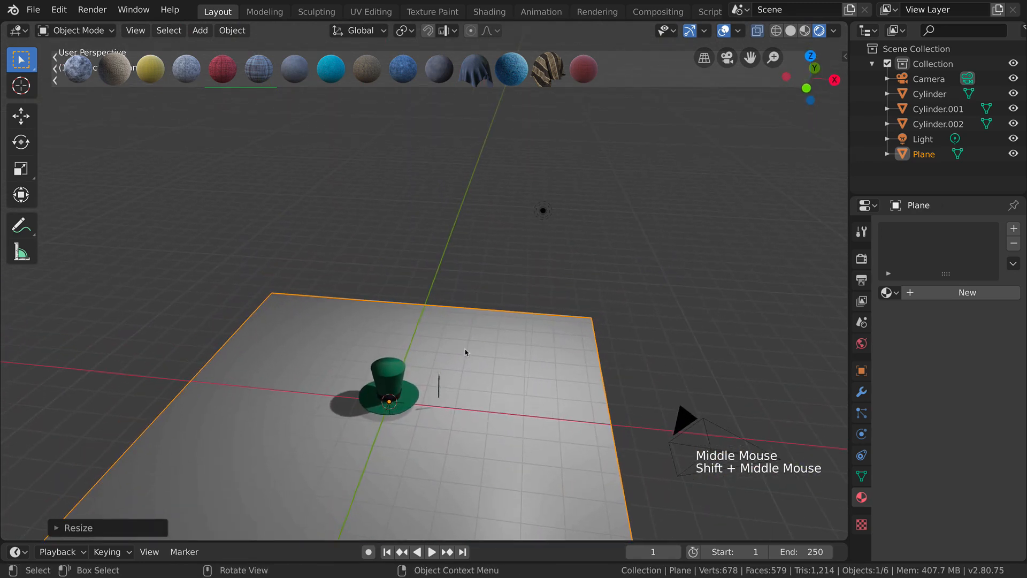
key("g")
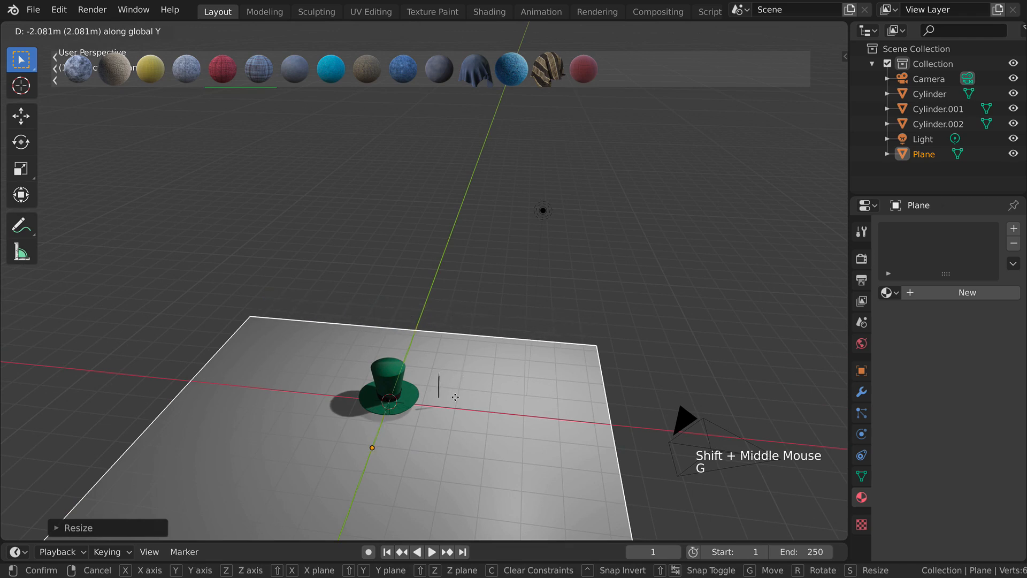
left_click(460, 405)
scroll(459, 405, "up", 2)
scroll(460, 405, "down", 2)
Stretch the floor plane along the global X axis by a factor of about 2.6
middle_click_drag(460, 405, 470, 408)
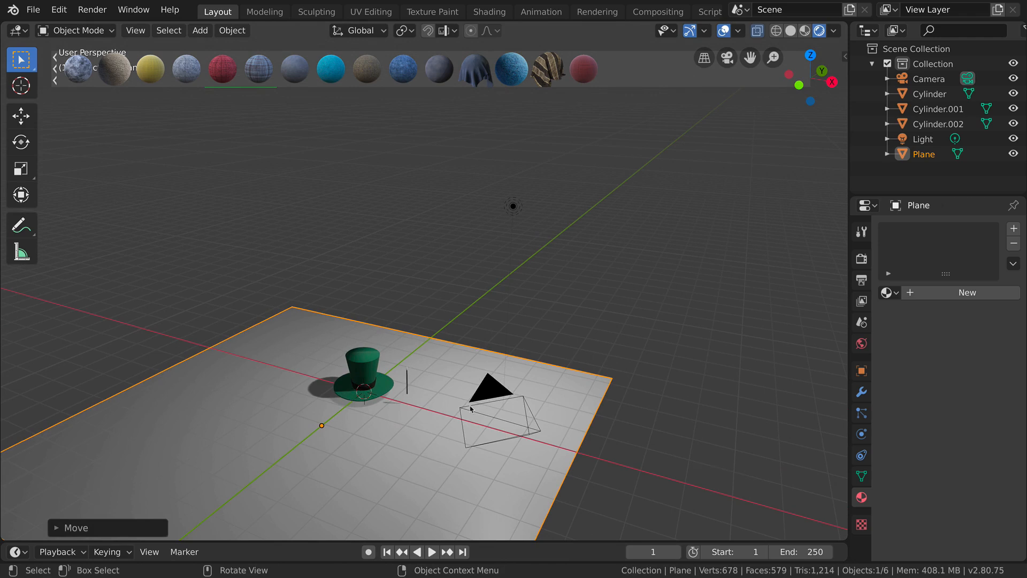
key("s")
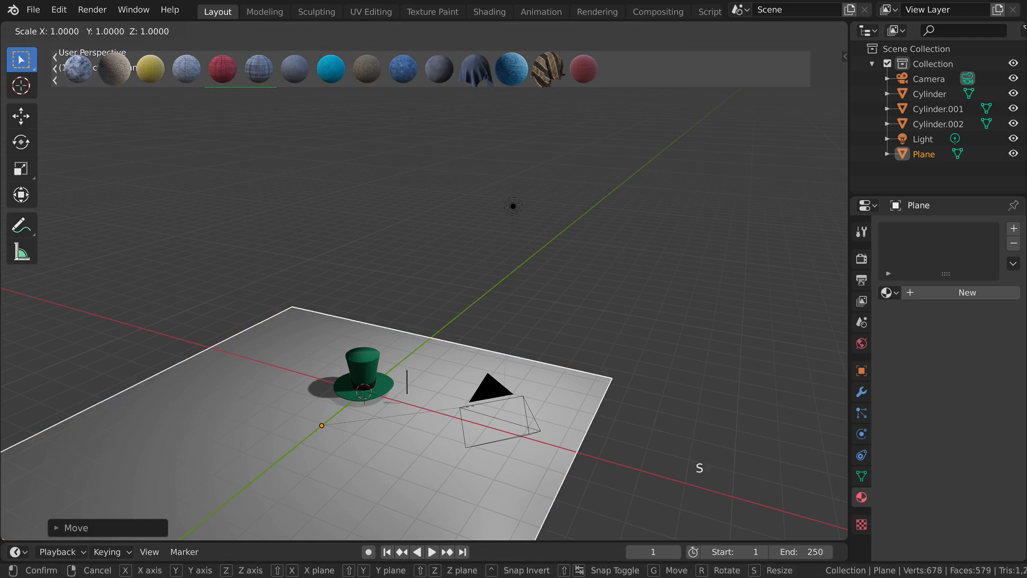
key("x")
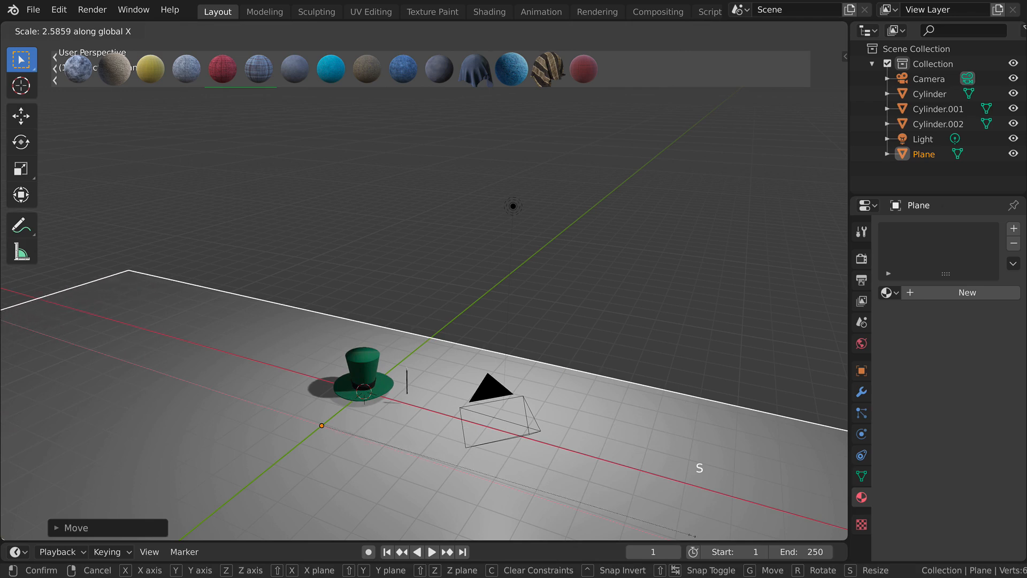
left_click(693, 535)
scroll(568, 429, "down", 4)
mouse_move(568, 429)
middle_mouse_down()
mouse_move(585, 424)
mouse_move(562, 428)
middle_mouse_up()
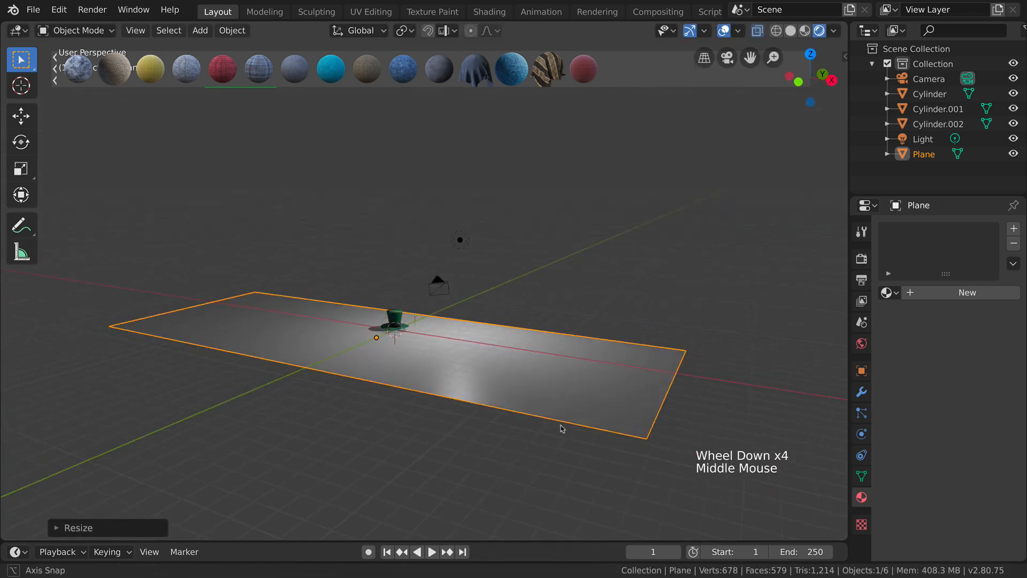
Extrude the floor plane's rear edge about 11.2 m up along Z to form a backdrop wall
scroll(561, 428, "up", 4)
middle_click_drag(545, 394, 465, 401, "shift")
key("Tab")
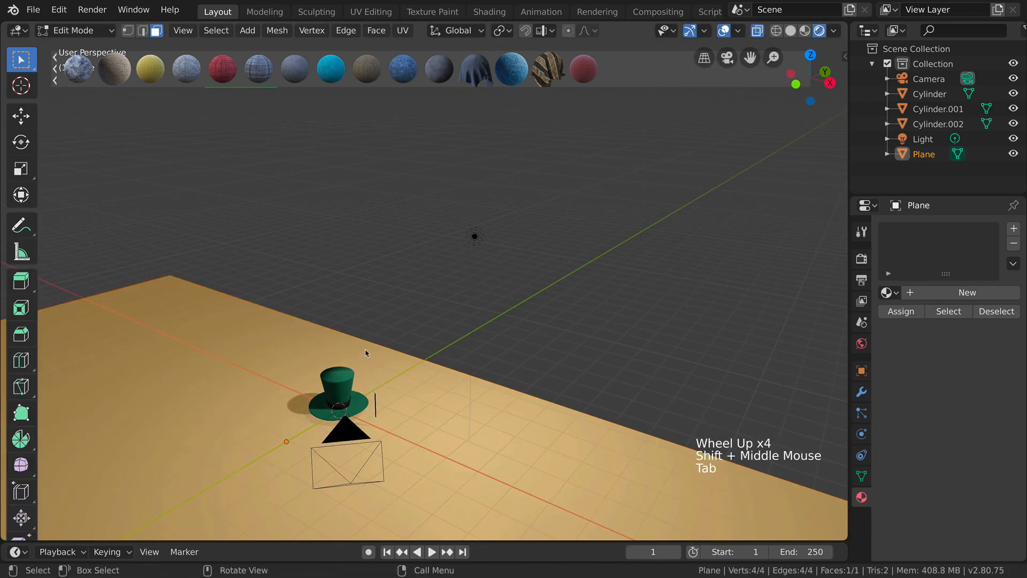
left_click(143, 31)
left_click_drag(320, 333, 331, 328)
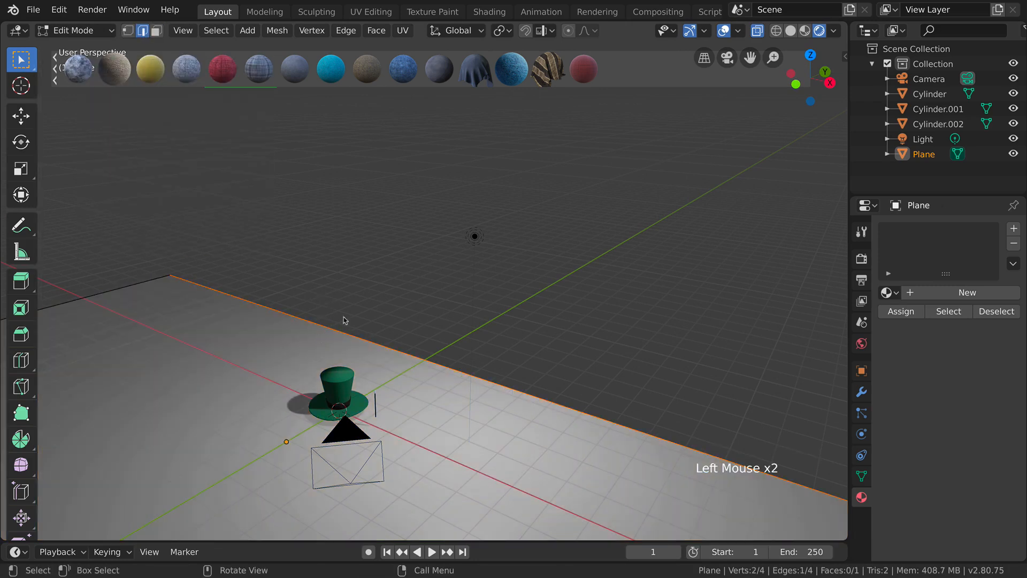
key("e")
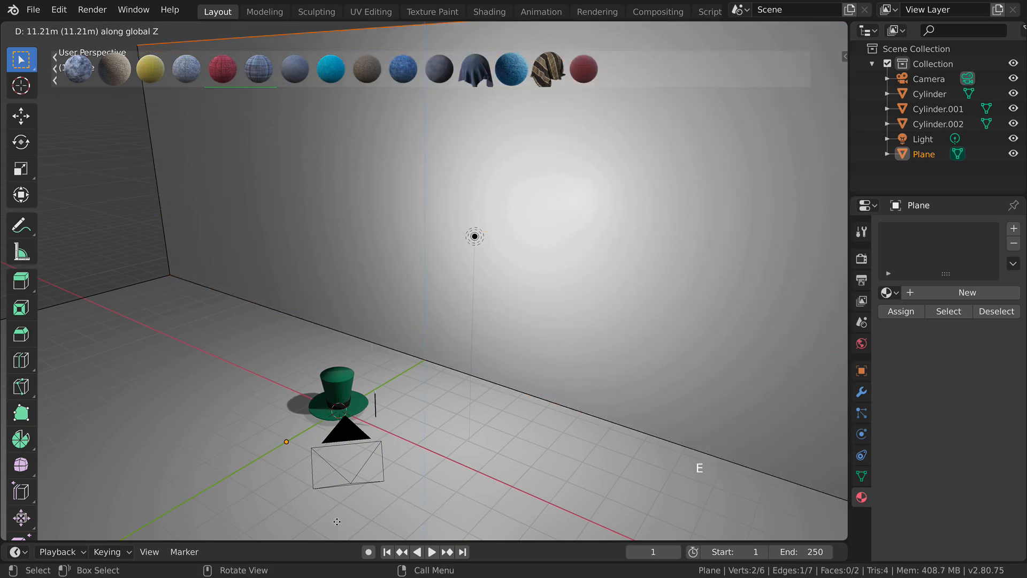
left_click(337, 521)
Bevel the edge where the floor meets the backdrop wall with a wide bevel
scroll(558, 386, "down", 6)
middle_click_drag(559, 386, 486, 266)
scroll(398, 373, "up", 4)
middle_click_drag(399, 373, 0, 395)
scroll(407, 369, "up", 3)
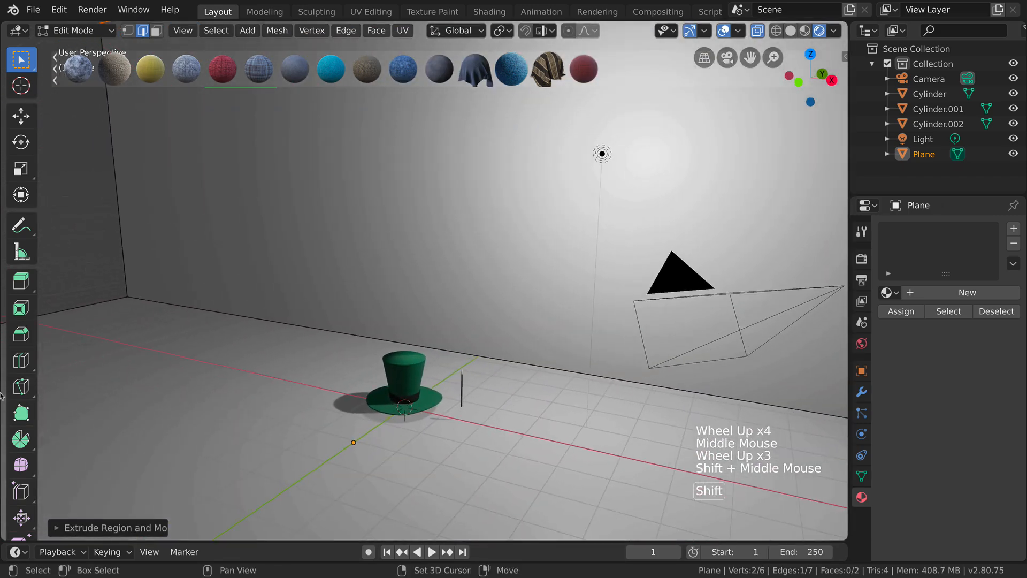
left_click(24, 333)
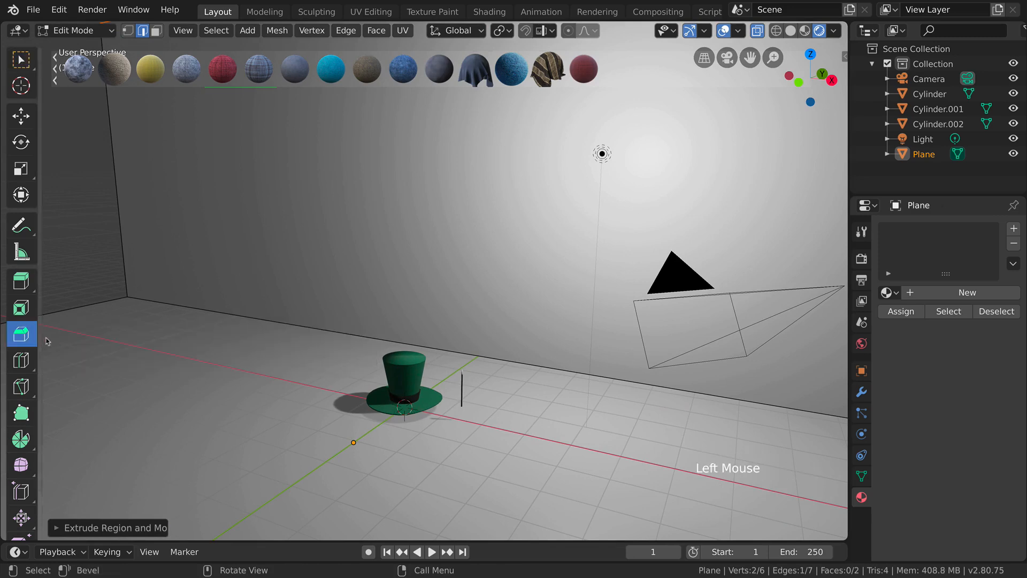
left_click(278, 328)
left_click_drag(289, 330, 348, 496)
Raise the floor-to-wall bevel to 43 segments for a smooth curve and return the backdrop to Object Mode
scroll(278, 499, "up", 4)
scroll(273, 511, "up", 11)
scroll(264, 529, "up", 14)
scroll(265, 533, "up", 9)
middle_click_drag(348, 496, 433, 444)
scroll(444, 428, "down", 5)
scroll(457, 374, "up", 1)
scroll(457, 375, "up", 3)
middle_click_drag(457, 374, 485, 359)
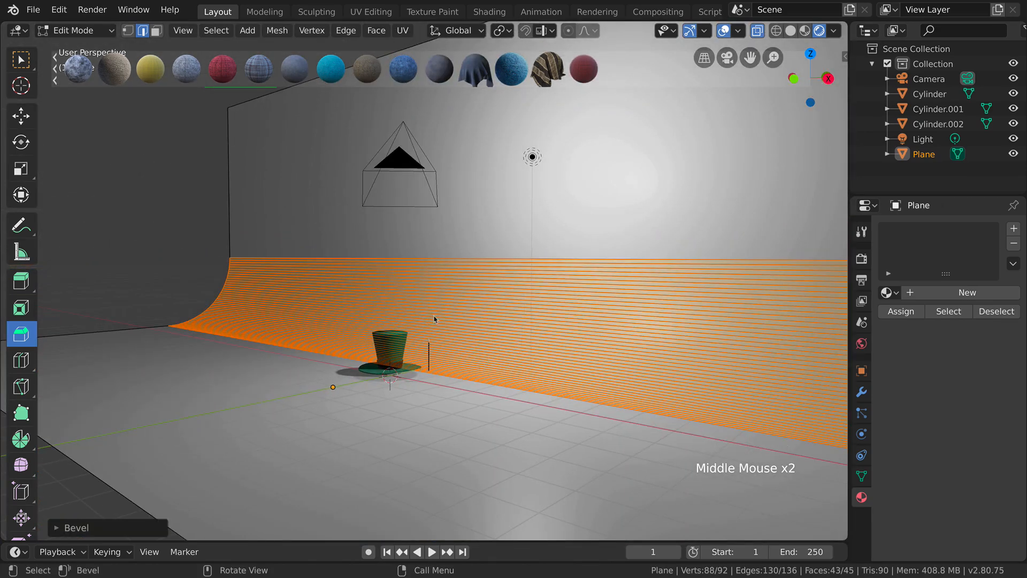
scroll(432, 319, "up", 1)
key("Tab")
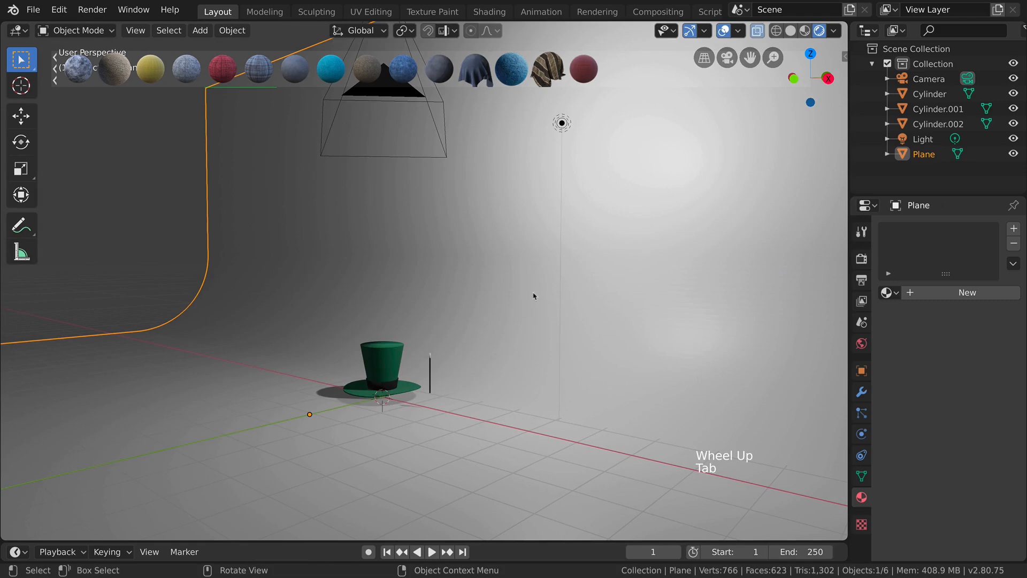
Apply smooth shading to the curved backdrop and enter Edit Mode on it
scroll(515, 358, "up", 3)
middle_click_drag(488, 378, 472, 336)
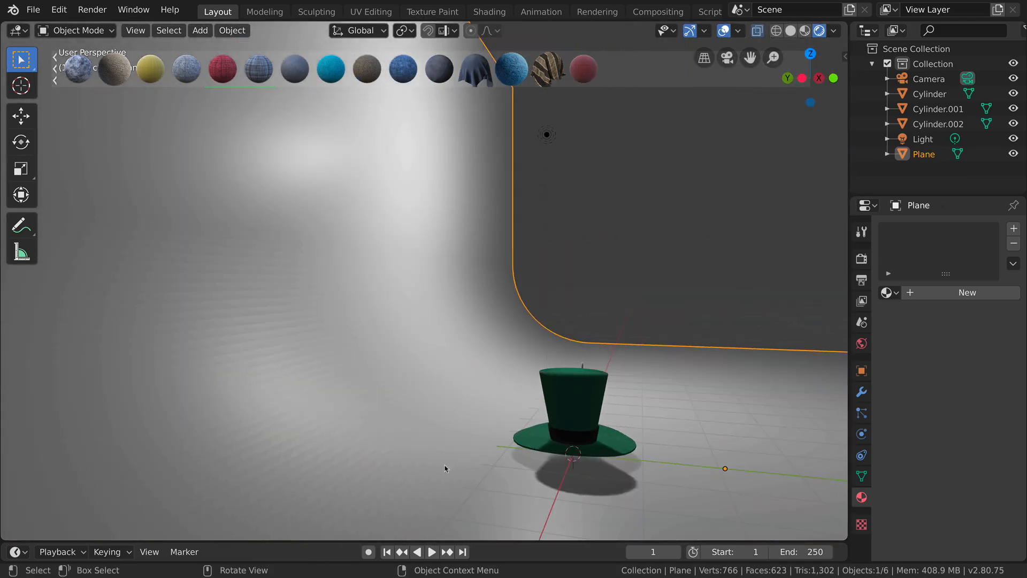
right_click(344, 315)
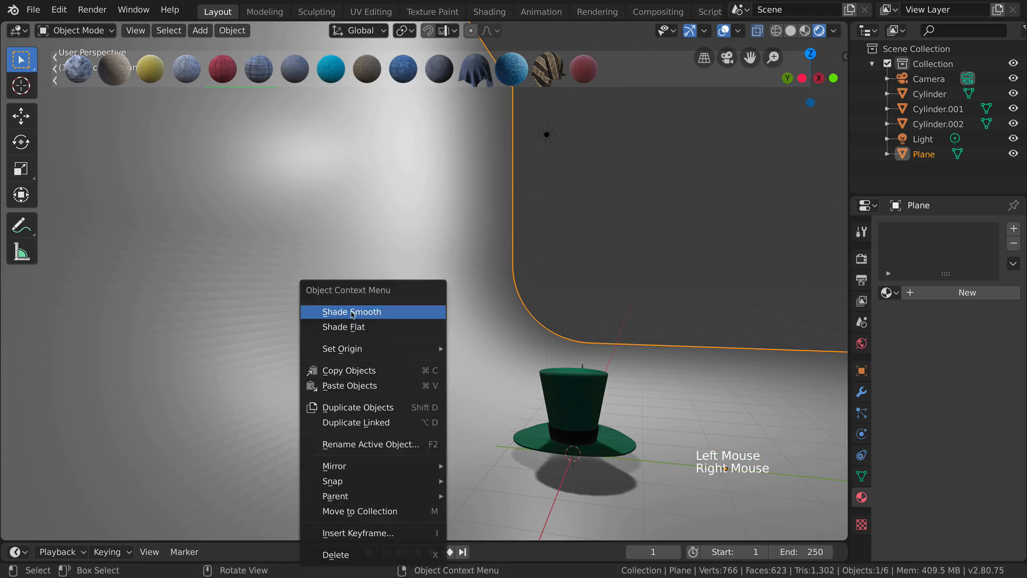
scroll(417, 357, "down", 4)
middle_click_drag(417, 358, 652, 392)
scroll(474, 284, "up", 3)
scroll(594, 404, "up", 5)
middle_click_drag(427, 355, 542, 344)
scroll(464, 355, "down", 2)
scroll(417, 344, "down", 1)
scroll(415, 348, "down", 2)
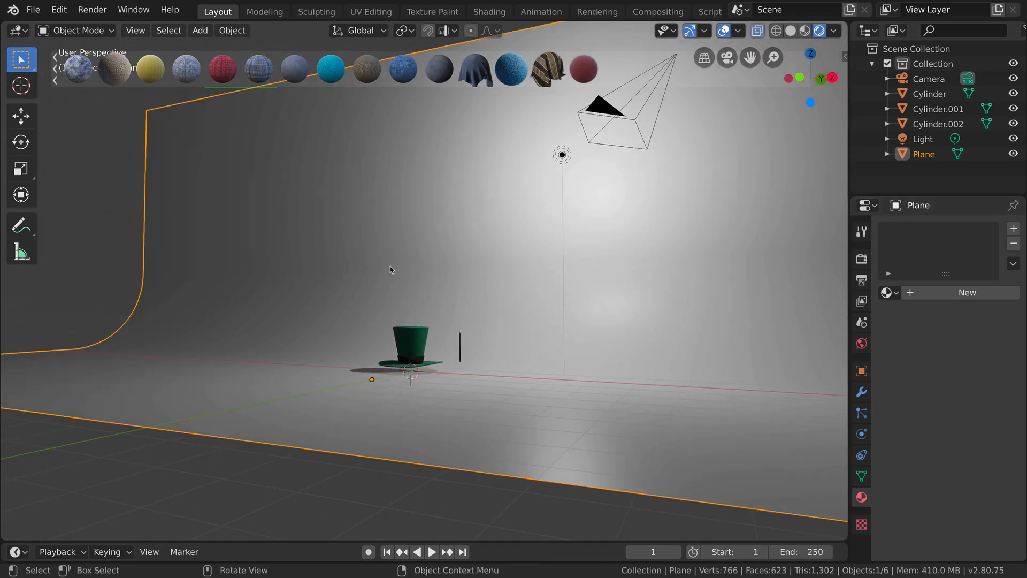
key("Tab")
scroll(511, 199, "down", 5)
left_click_drag(789, 419, 677, 378)
scroll(521, 341, "up", 7)
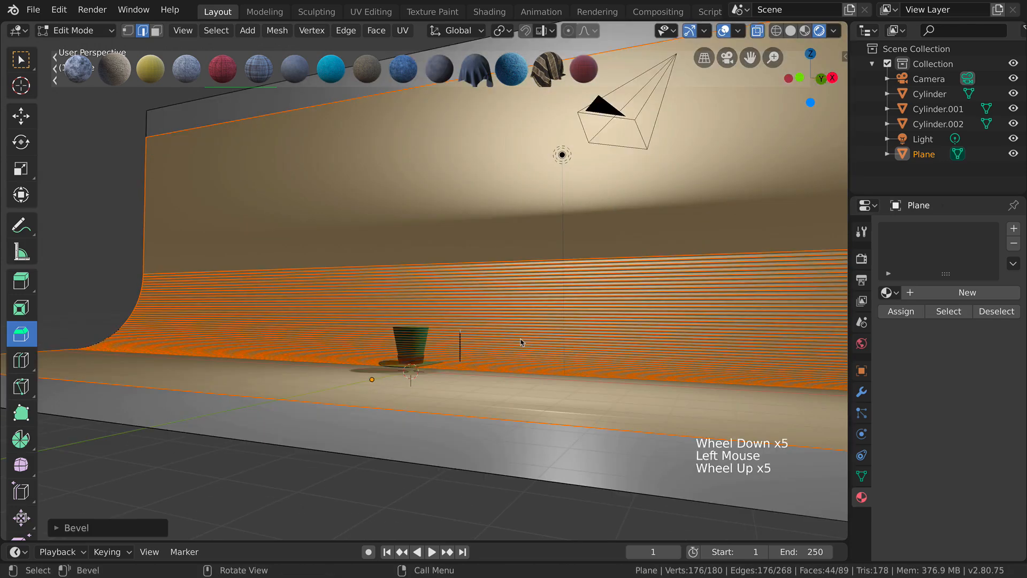
key("ctrl+z")
scroll(260, 266, "down", 2)
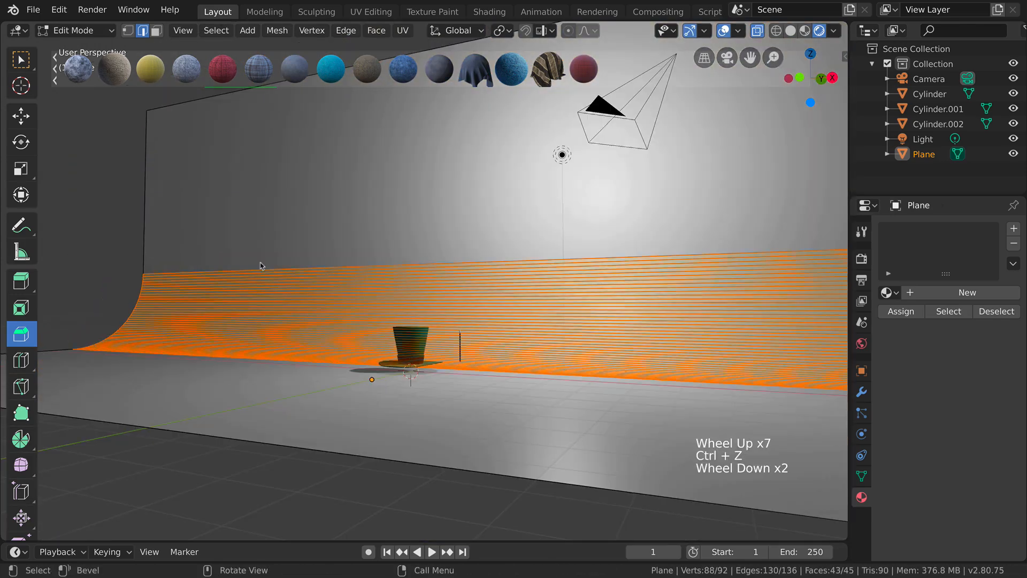
Switch to box selection in vertex mode and select every vertex of the backdrop mesh
left_click(18, 67)
scroll(165, 195, "down", 4)
left_click_drag(134, 151, 774, 433)
left_click(128, 31)
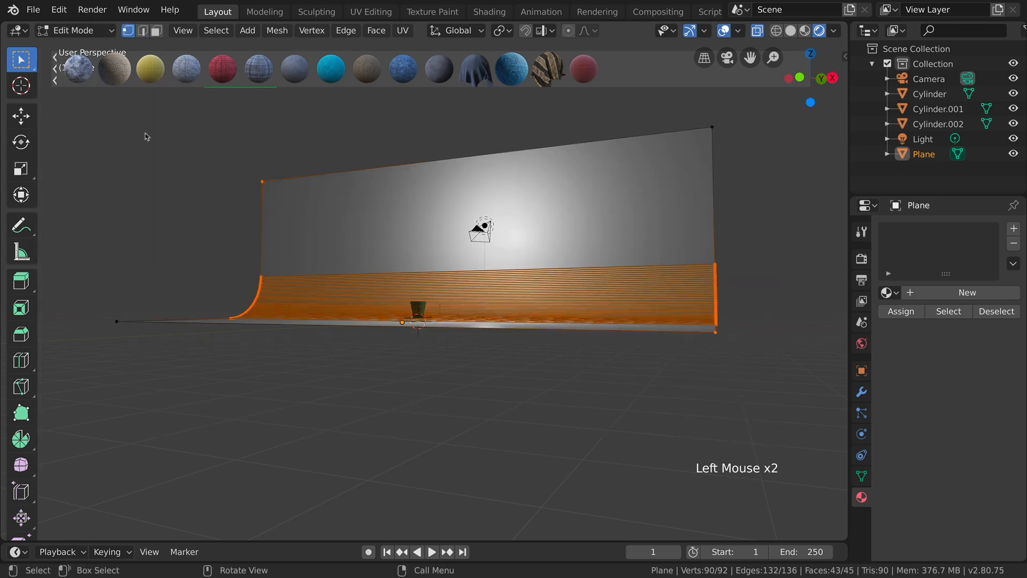
left_click_drag(640, 417, 802, 429, "shift")
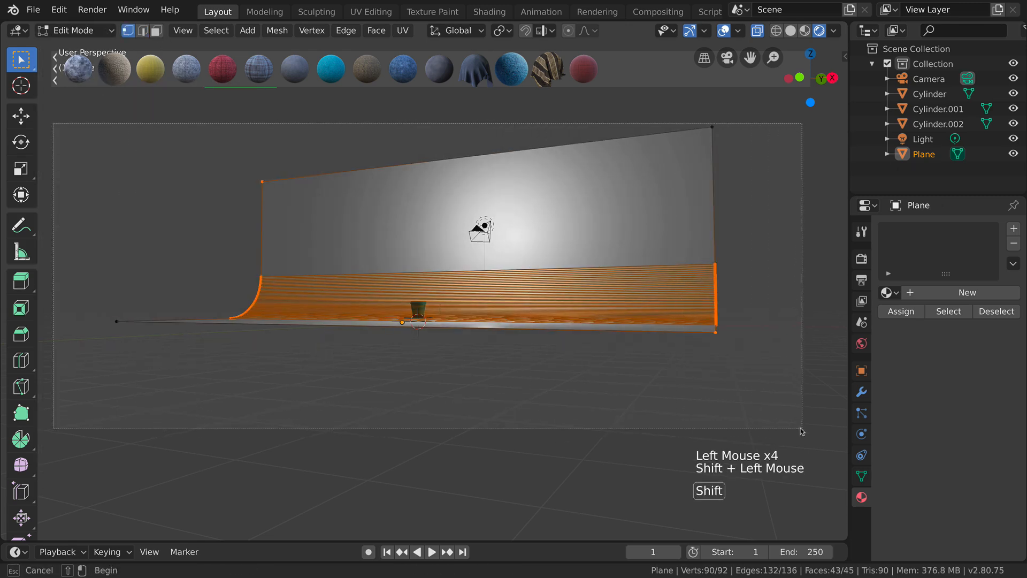
scroll(662, 371, "up", 4)
middle_click_drag(662, 372, 997, 400, "shift")
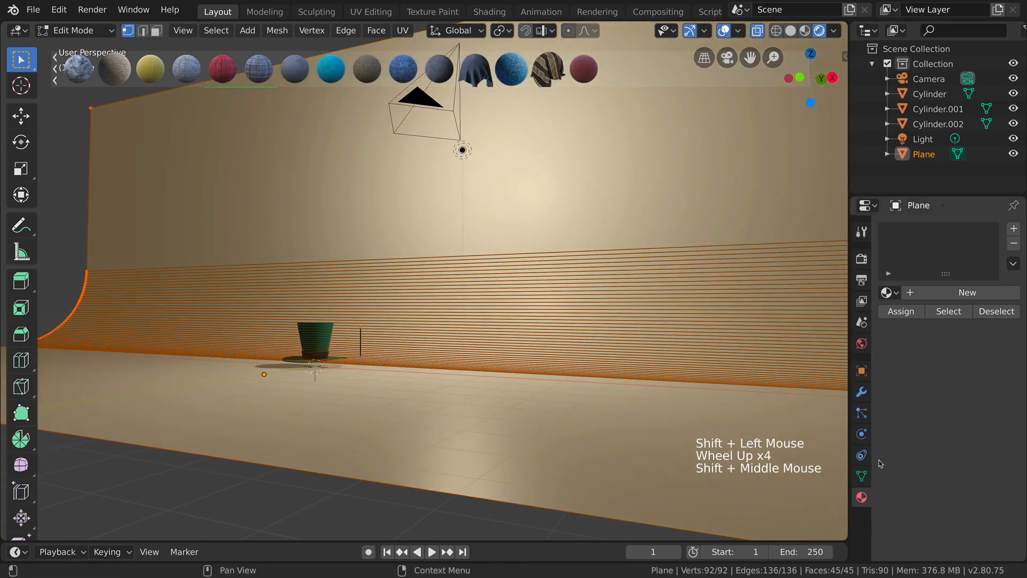
Create a new backdrop material with a dark purple base color (hue 0.795, saturation 0.495, value about 0.38) and return to Object Mode
left_click(943, 293)
left_click(980, 465)
left_click(994, 465)
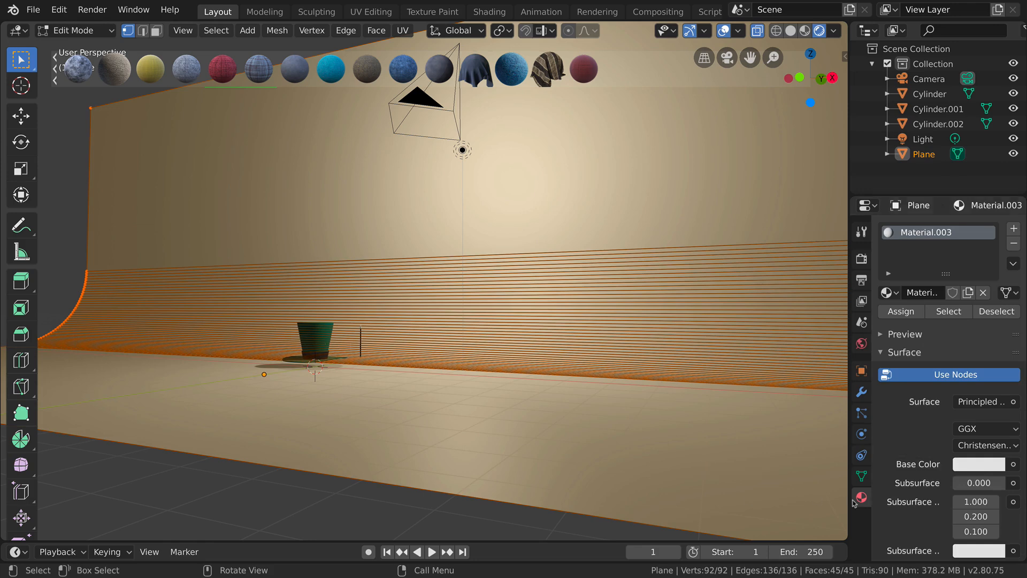
left_click(979, 464)
left_click_drag(994, 292, 932, 289)
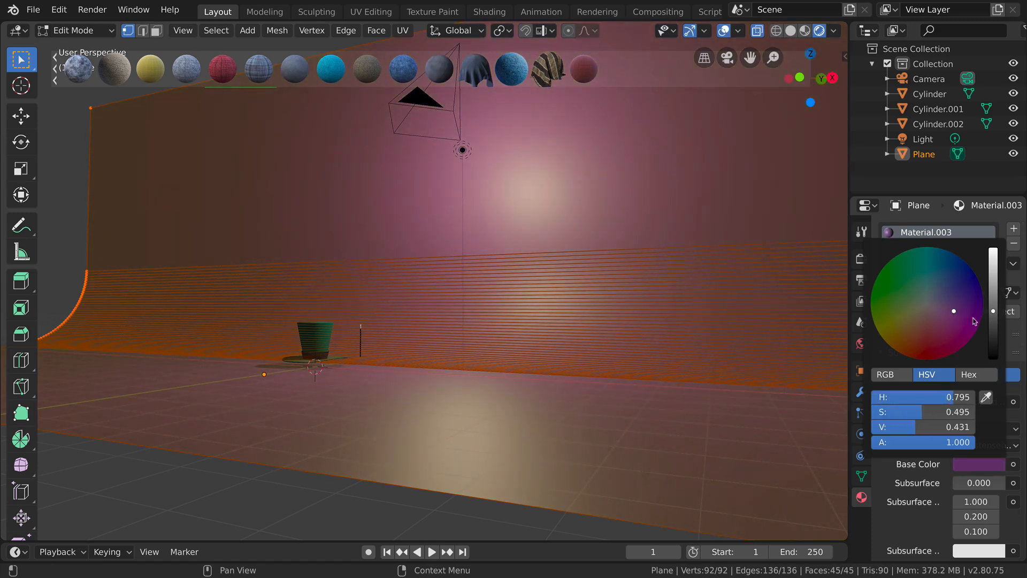
left_click_drag(993, 311, 994, 320)
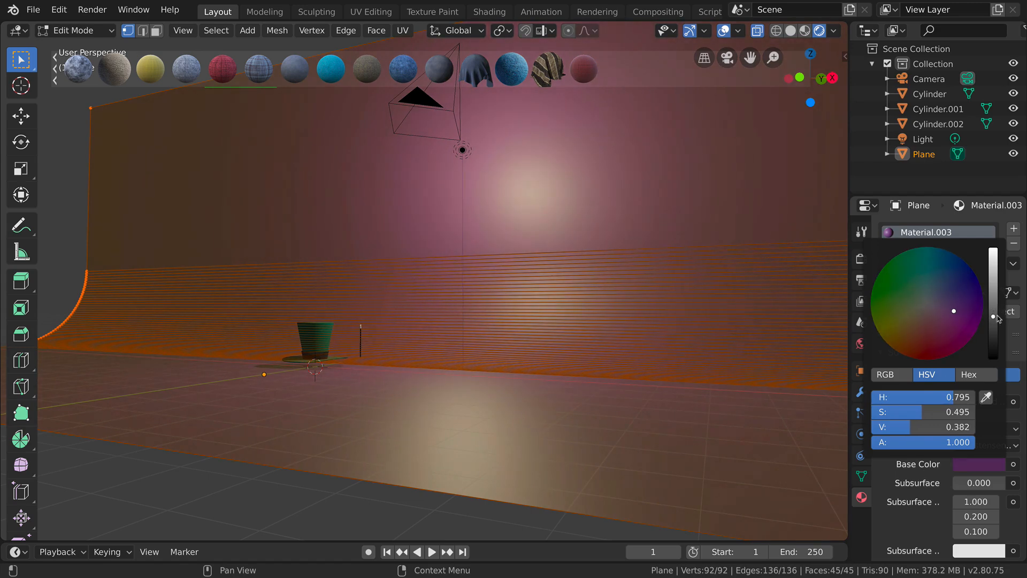
scroll(561, 372, "up", 4)
middle_click_drag(562, 372, 518, 426)
key("Tab")
Examine how the hat and rod look against the purple backdrop, both close up and from farther away
scroll(451, 434, "down", 4)
scroll(449, 394, "up", 5)
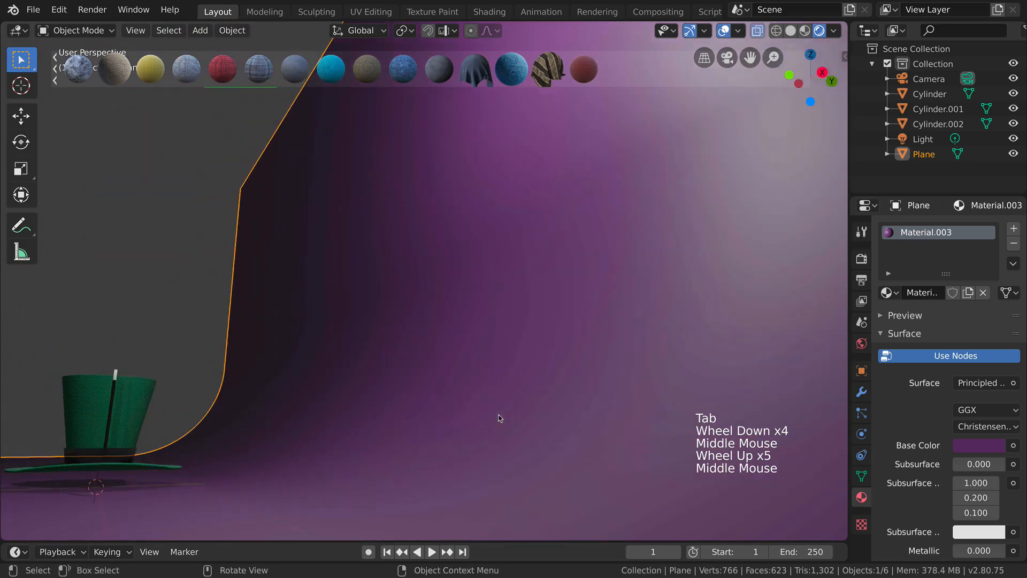
middle_click_drag(399, 406, 555, 349, "shift")
scroll(453, 397, "down", 3)
scroll(465, 415, "up", 3)
scroll(556, 394, "up", 2)
scroll(551, 359, "down", 4)
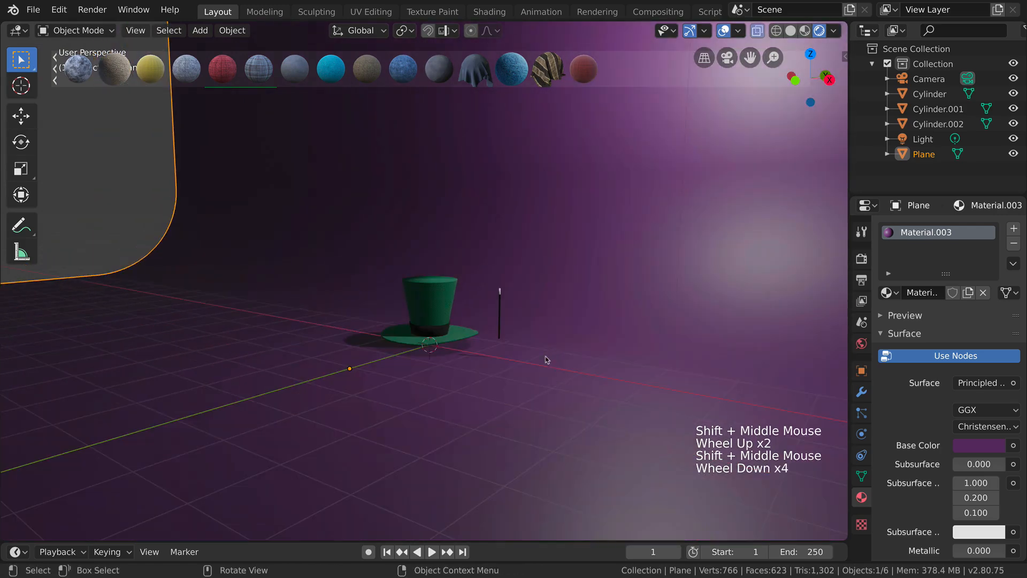
scroll(436, 364, "down", 3)
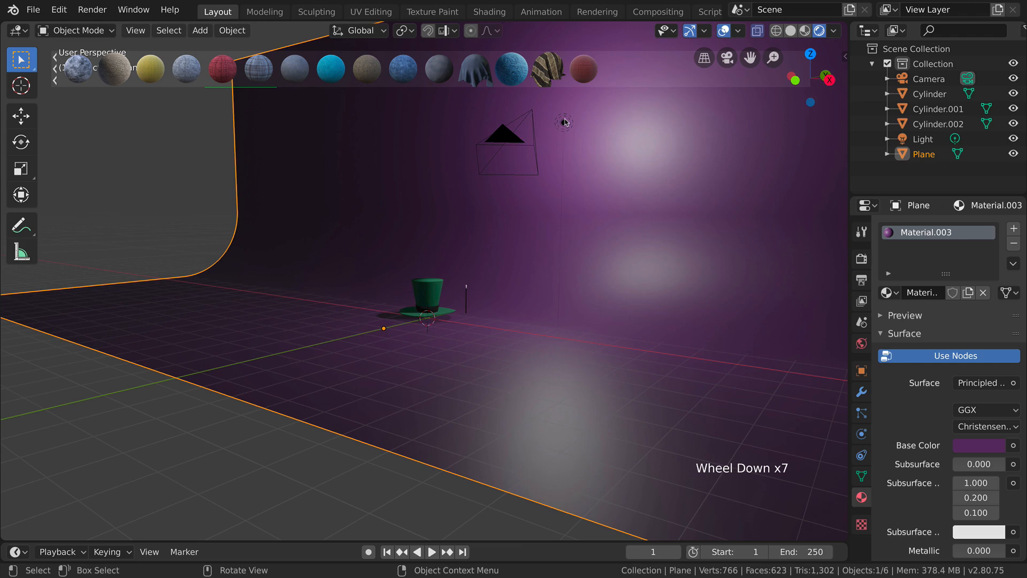
Move the point light in the negative direction along the global X axis, past the hat
left_click(564, 122)
middle_click_drag(591, 239, 552, 312)
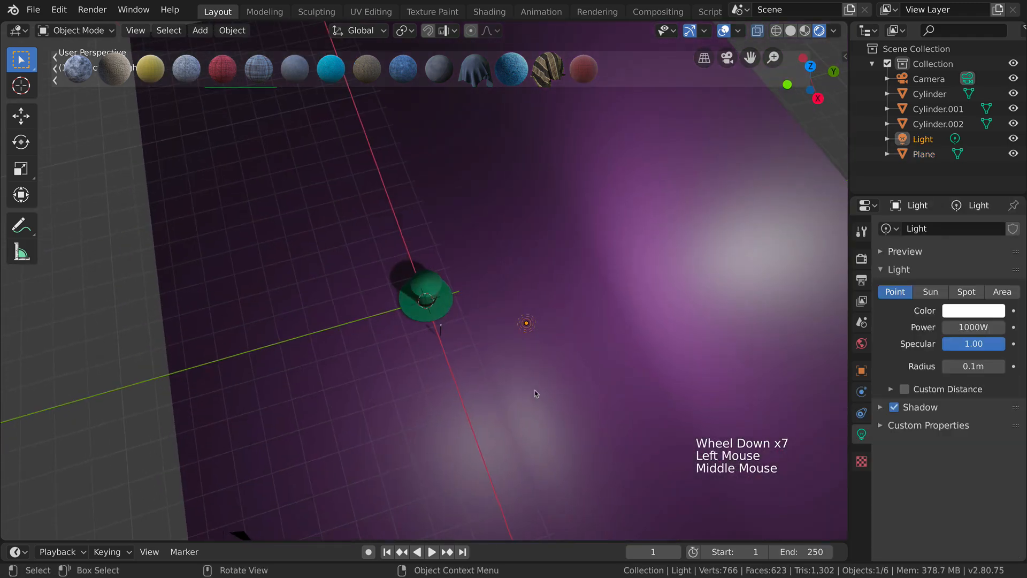
key("g")
key("x")
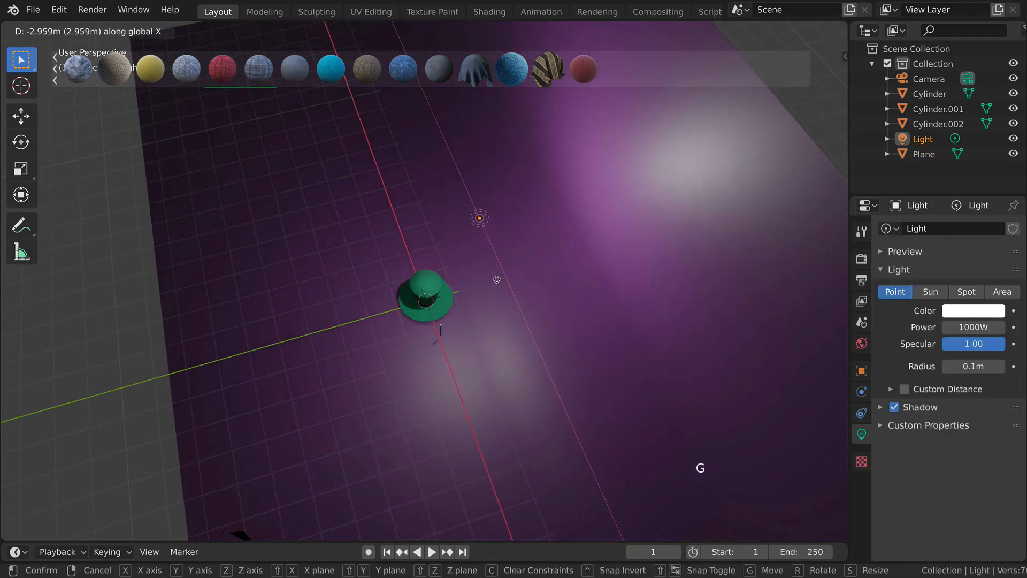
left_click(488, 258)
middle_click_drag(488, 258, 481, 362)
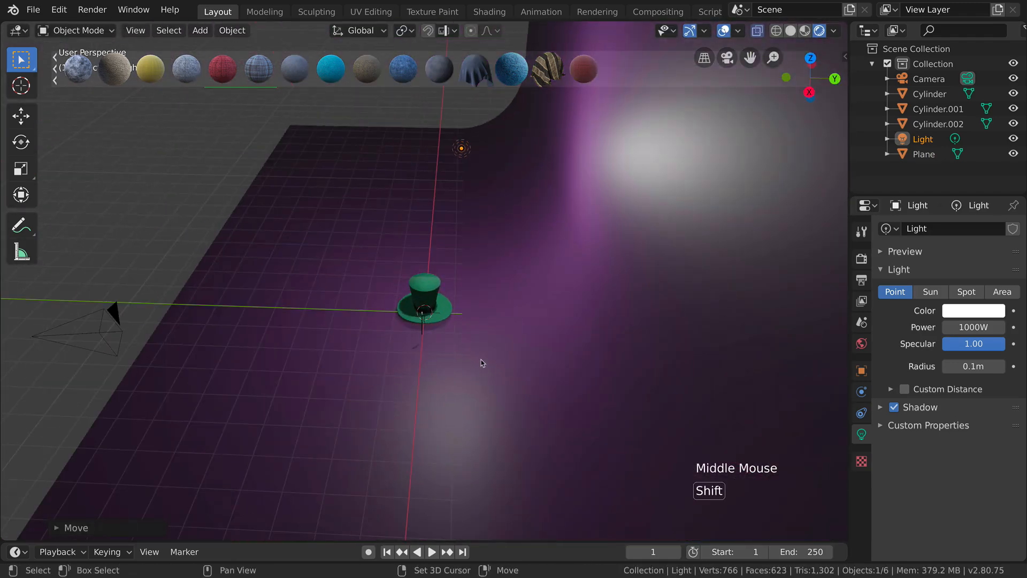
Duplicate the point light and place the copy in the negative global Y direction, toward the front of the floor
key("shift+d")
key("y")
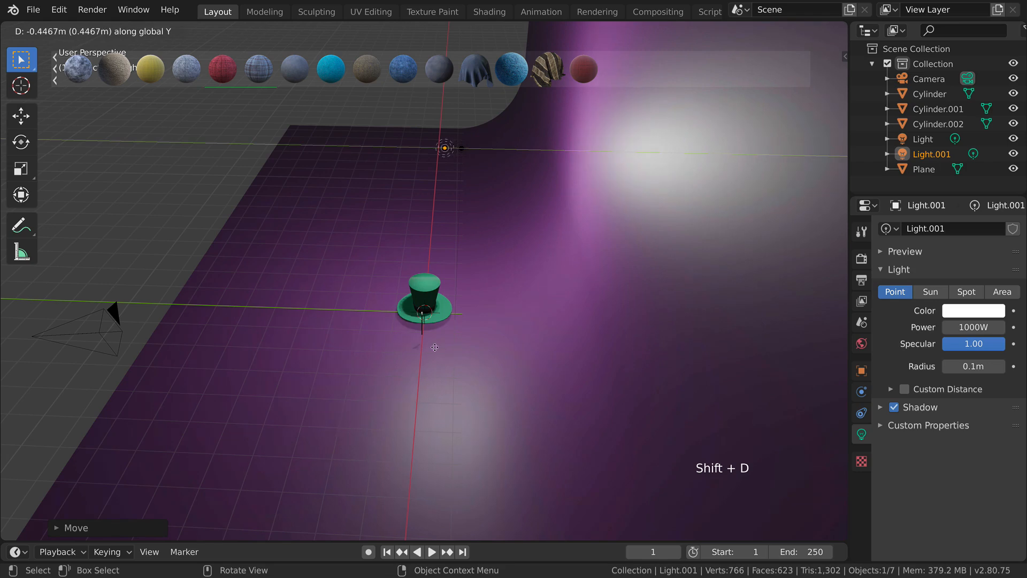
left_click(338, 353)
middle_click_drag(339, 353, 551, 383)
scroll(551, 383, "up", 4)
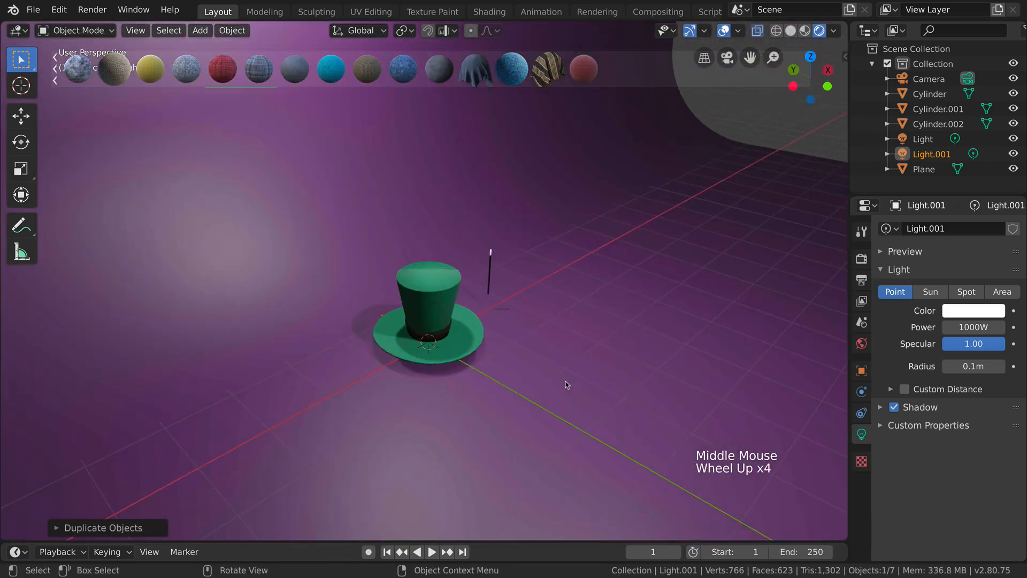
scroll(578, 333, "up", 3)
middle_click_drag(578, 334, 463, 279, "shift")
scroll(562, 328, "down", 3)
middle_click_drag(562, 328, 543, 434, "shift")
scroll(523, 345, "down", 2)
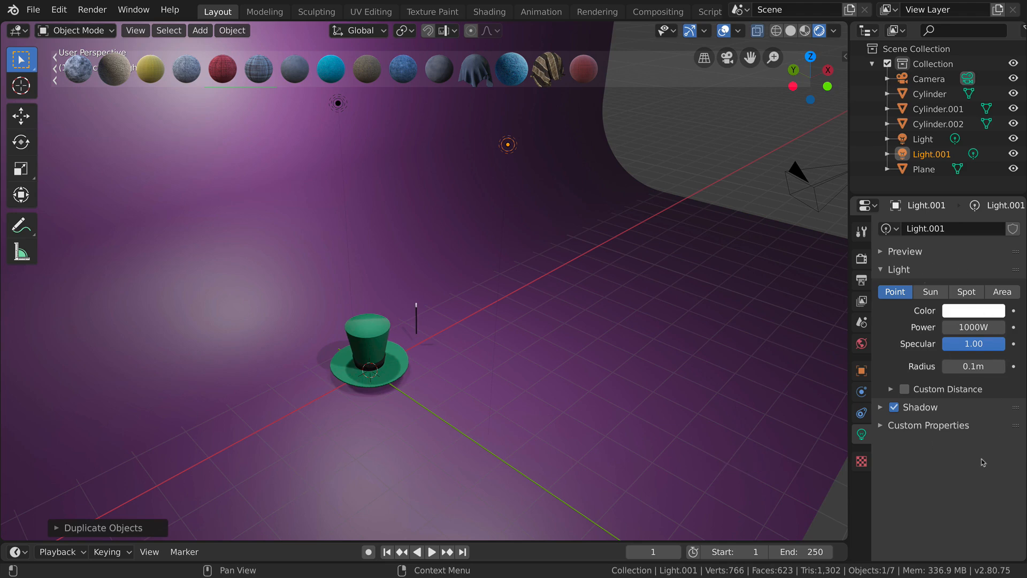
Try the Sun and Area types on the duplicated light and set it to Spot
left_click(941, 295)
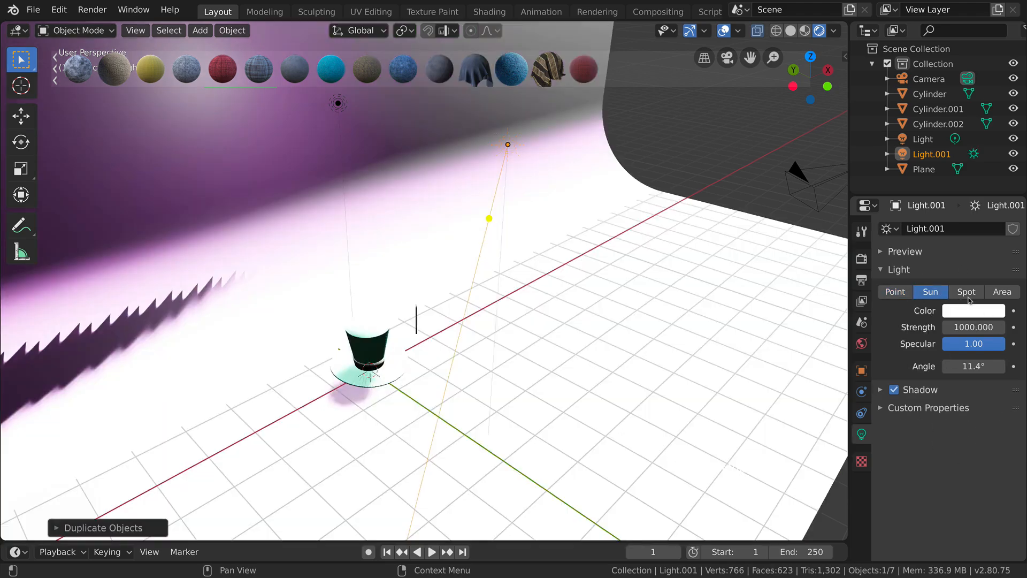
left_click(966, 293)
left_click(1005, 294)
left_click(940, 294)
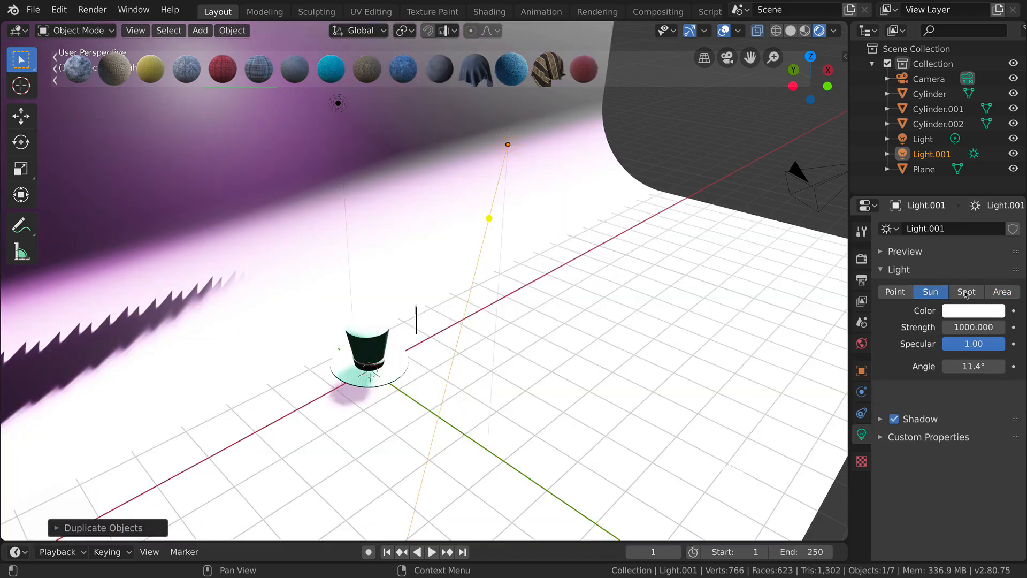
left_click(966, 293)
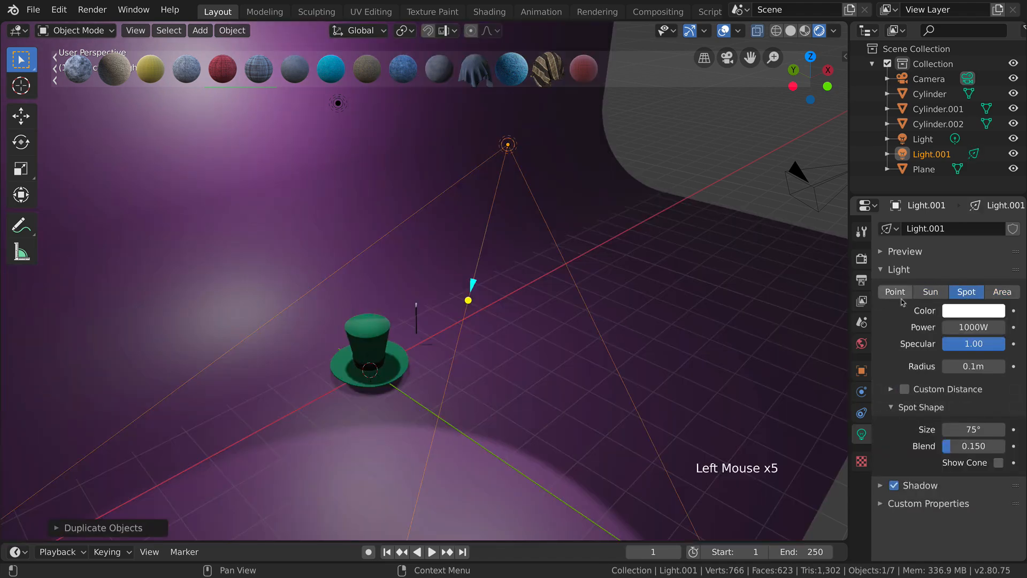
Rotate the spot light from two viewing angles so its cone falls over the hat
middle_click_drag(591, 370, 582, 374)
key("r")
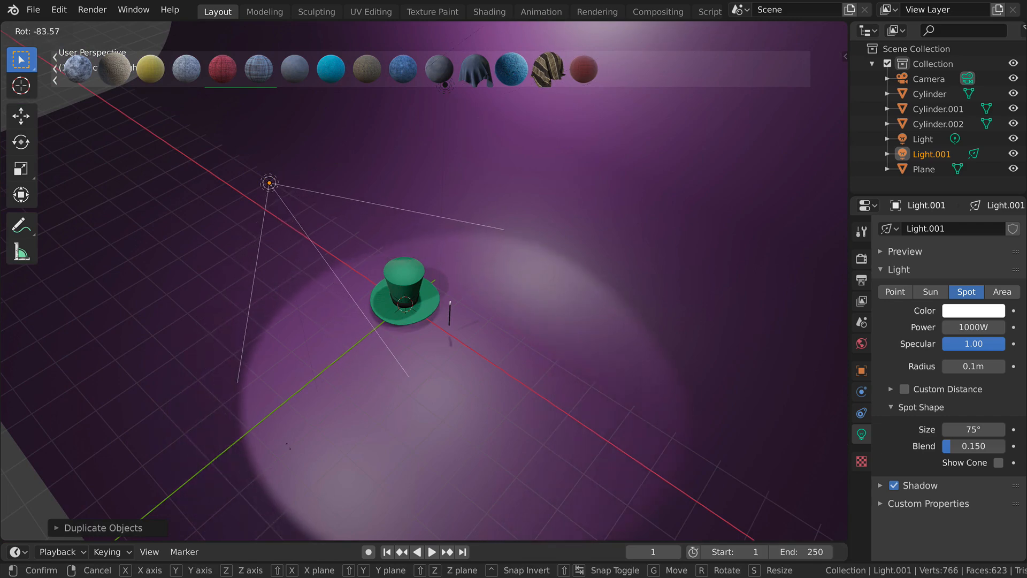
left_click(321, 130)
scroll(321, 130, "down", 2)
middle_click_drag(320, 130, 502, 319)
key("r")
left_click(594, 339)
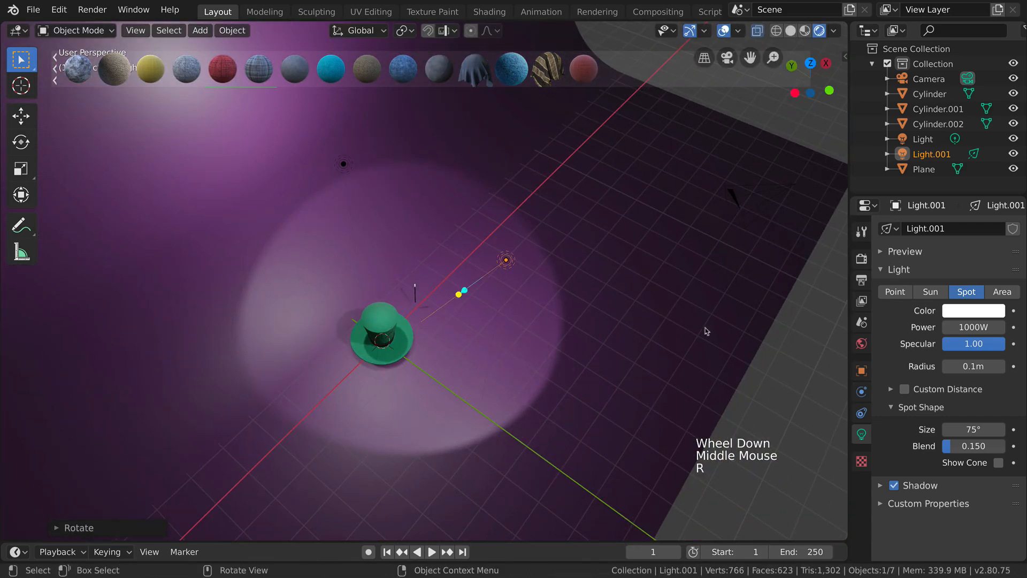
Set the spot light's color to a fully saturated magenta
left_click(953, 315)
left_click_drag(945, 156, 956, 193)
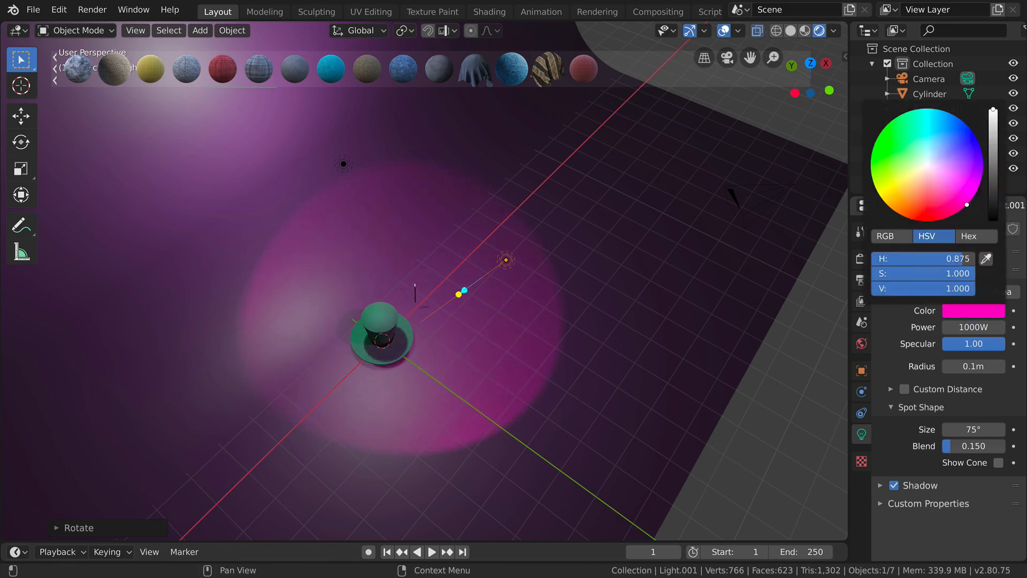
middle_click_drag(722, 256, 535, 321)
scroll(535, 321, "up", 4)
middle_click_drag(535, 321, 605, 365)
middle_click_drag(605, 366, 484, 230)
scroll(483, 225, "down", 5)
Lower the spot light along the Z axis and rotate it to aim at the hat again
key("g")
key("z")
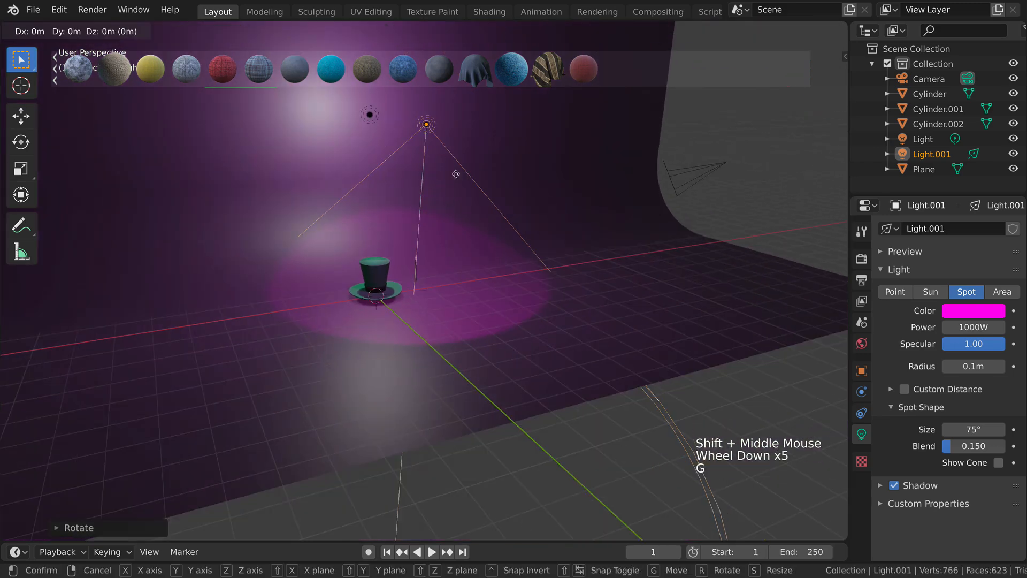
left_click(461, 277)
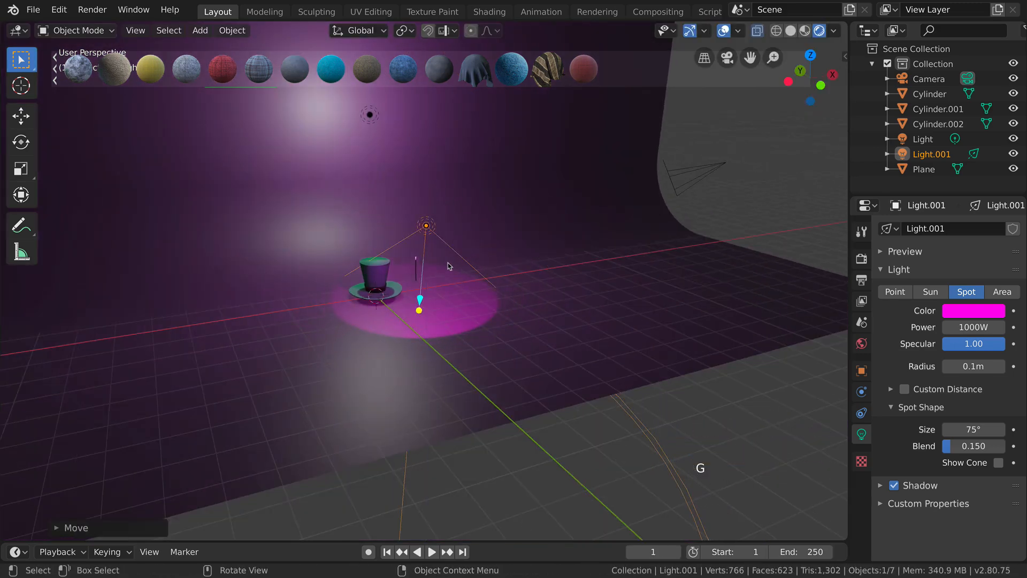
key("r")
left_click(422, 316)
Set the magenta spot light's power to 500 W and check its effect on the hat and rod
scroll(422, 317, "up", 4)
scroll(422, 317, "up", 4)
middle_click_drag(422, 316, 463, 336)
scroll(451, 329, "up", 4)
left_click(961, 327)
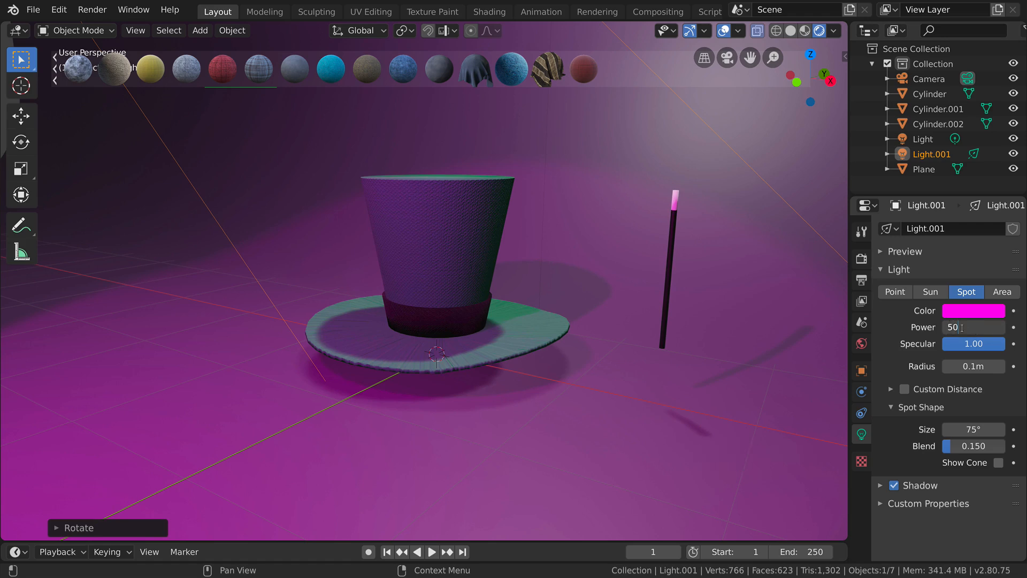
type("500")
key("Return")
scroll(509, 371, "down", 5)
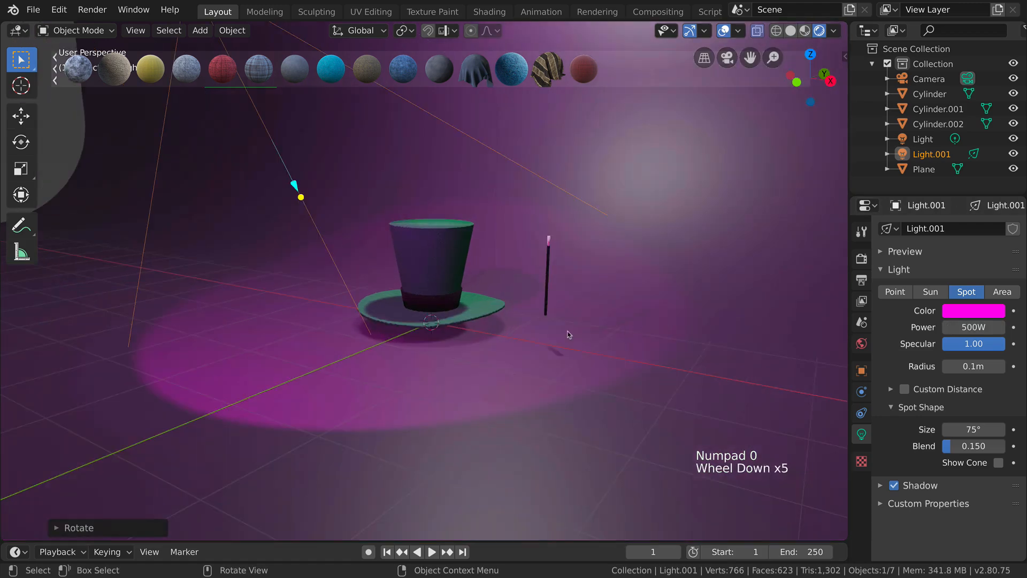
scroll(509, 371, "up", 4)
middle_click_drag(510, 371, 541, 356, "shift")
scroll(534, 367, "down", 8)
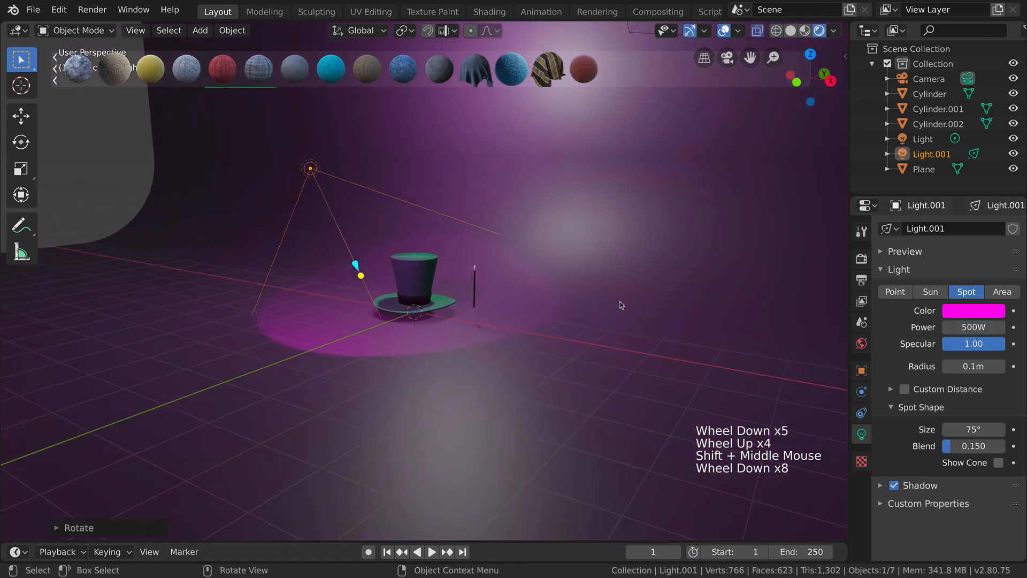
Change the backdrop material's base color to a muted, more bluish purple
left_click(612, 269)
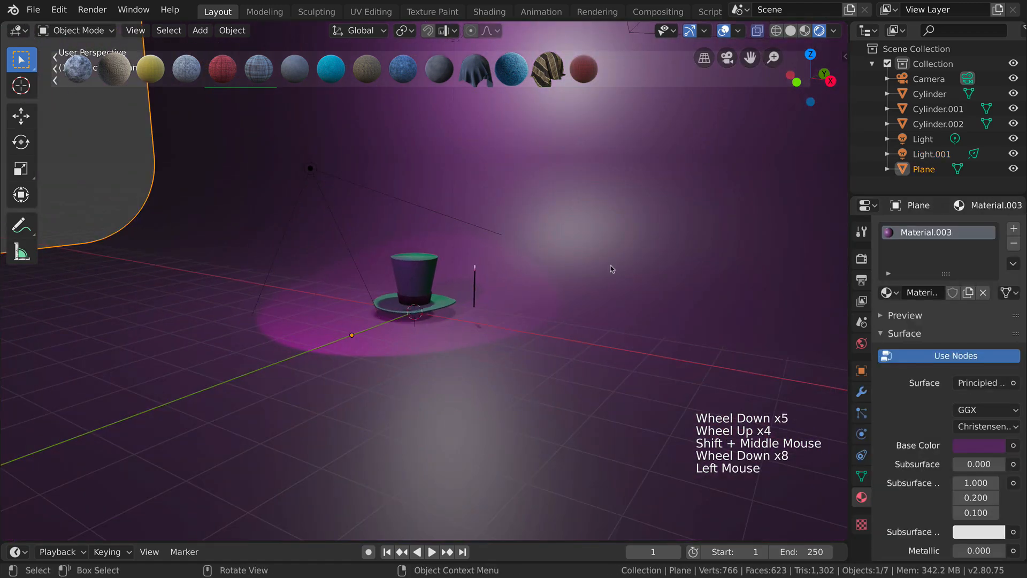
left_click(982, 447)
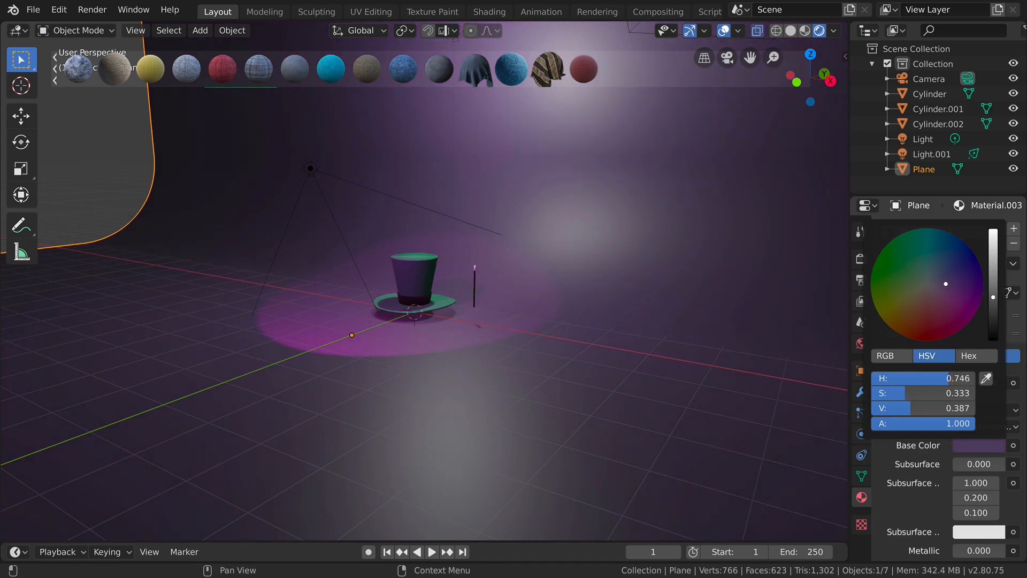
scroll(481, 360, "down", 3)
scroll(482, 360, "up", 7)
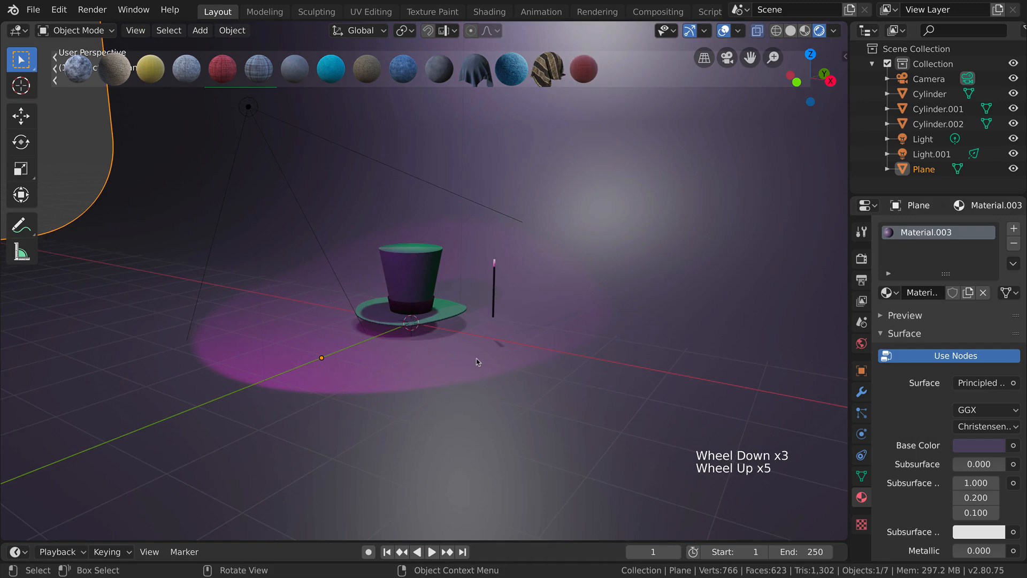
key("Tab")
key("Tab")
mouse_move(491, 412)
middle_mouse_down()
mouse_move(509, 430)
mouse_move(507, 409)
middle_mouse_up()
key("Tab")
left_click(660, 321)
key("Tab")
Change the magenta spot light's color to a soft violet with hue 0.703, saturation 0.478 and value 1.000
middle_click_drag(660, 321, 554, 348)
scroll(602, 340, "down", 4)
left_click(294, 193)
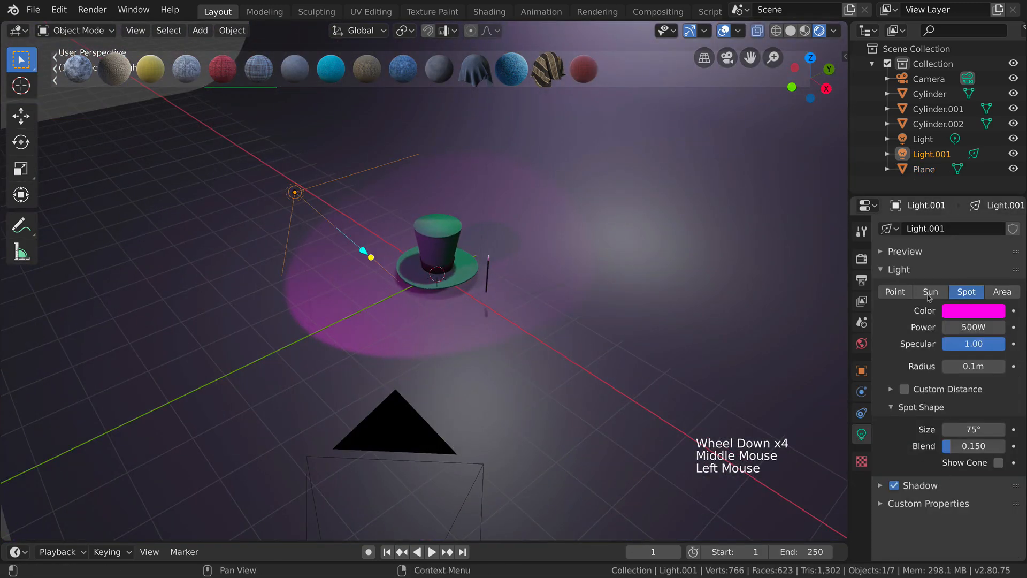
left_click(974, 310)
left_click_drag(958, 206, 959, 177)
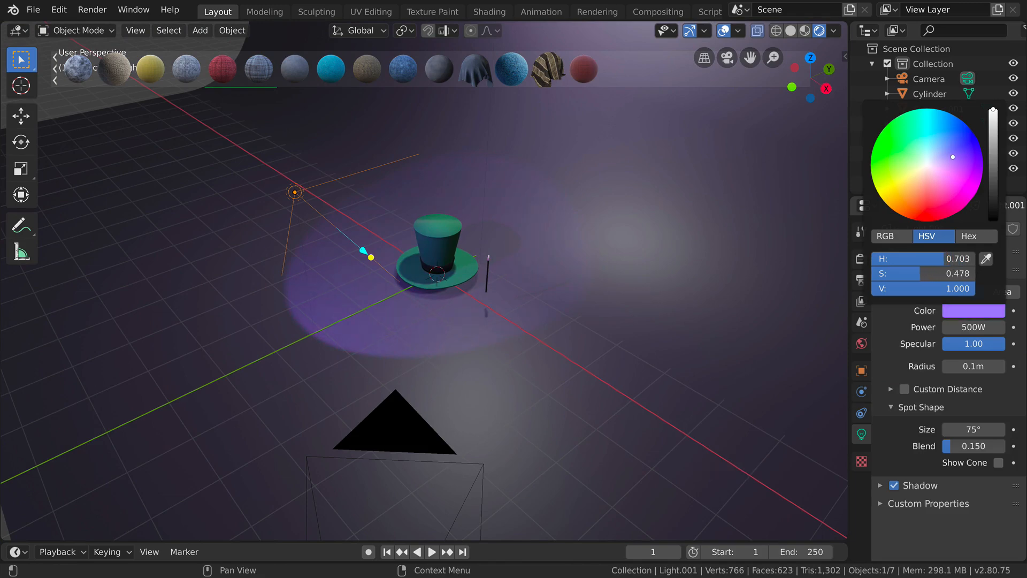
Try the overhead point light as a sun light with a strength of 5
scroll(516, 293, "up", 5)
middle_click_drag(515, 294, 373, 123)
scroll(558, 307, "up", 4)
scroll(529, 323, "down", 9)
left_click(396, 147)
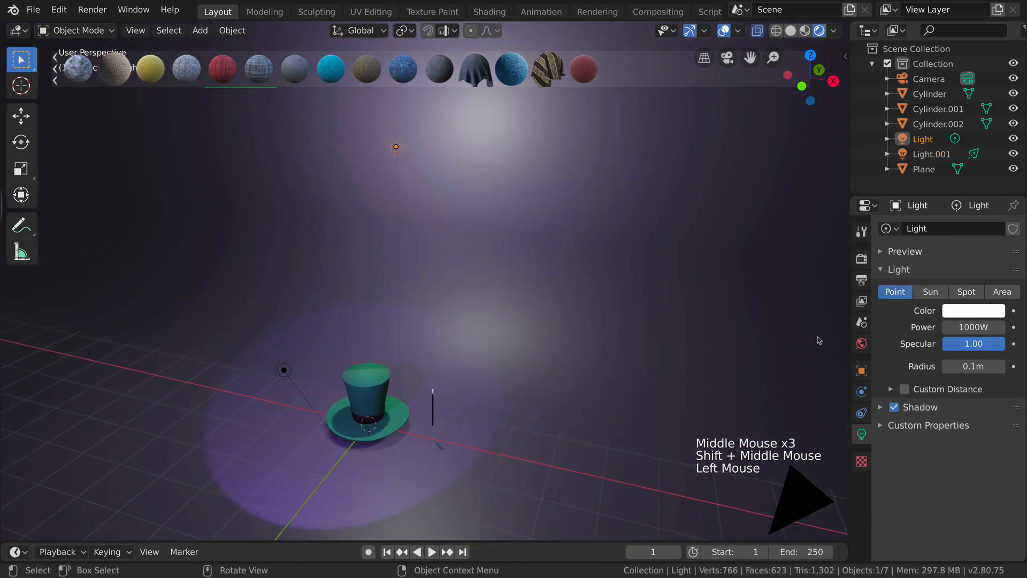
left_click(930, 291)
left_click(982, 324)
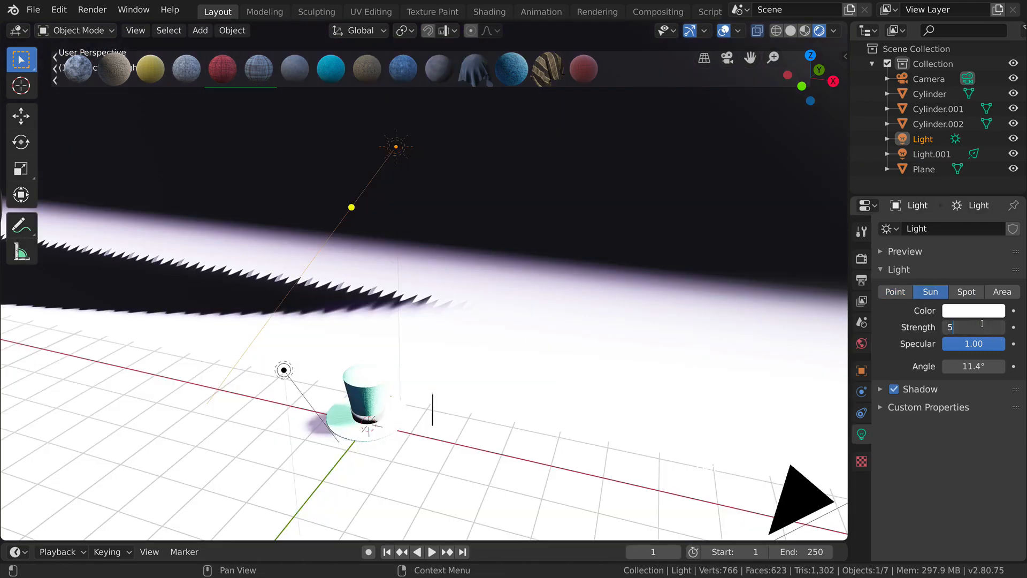
type("5")
key("Return")
scroll(263, 323, "down", 4)
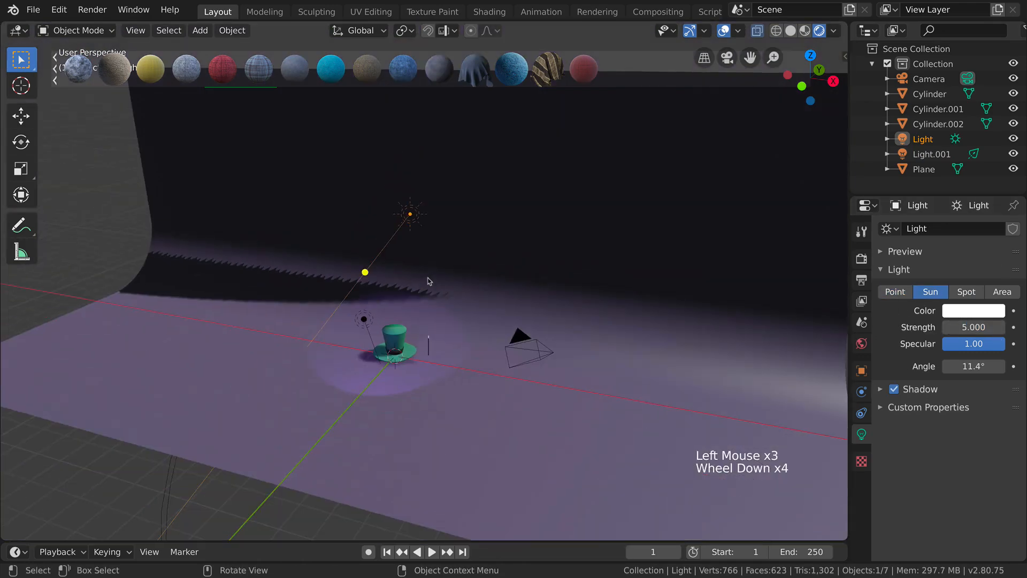
scroll(426, 282, "up", 4)
Make the overhead light a spot light and rotate it to aim straight down over the hat and rod
left_click(966, 291)
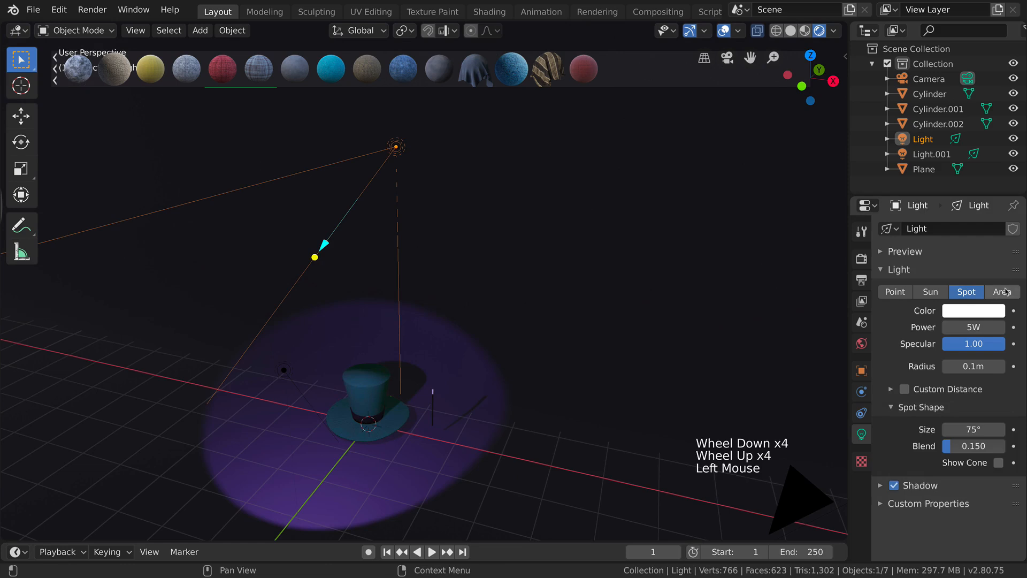
scroll(491, 366, "up", 2)
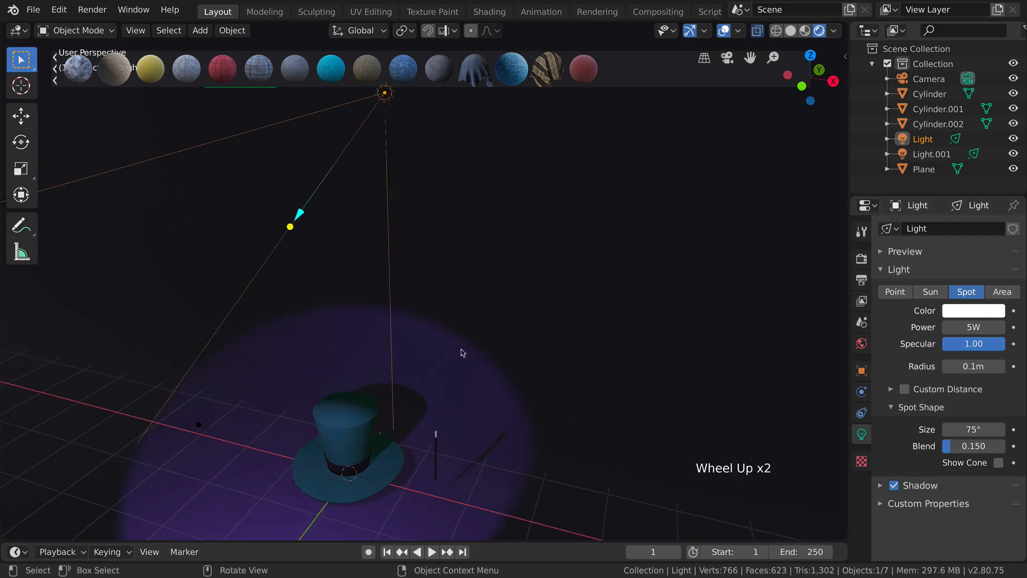
key("r")
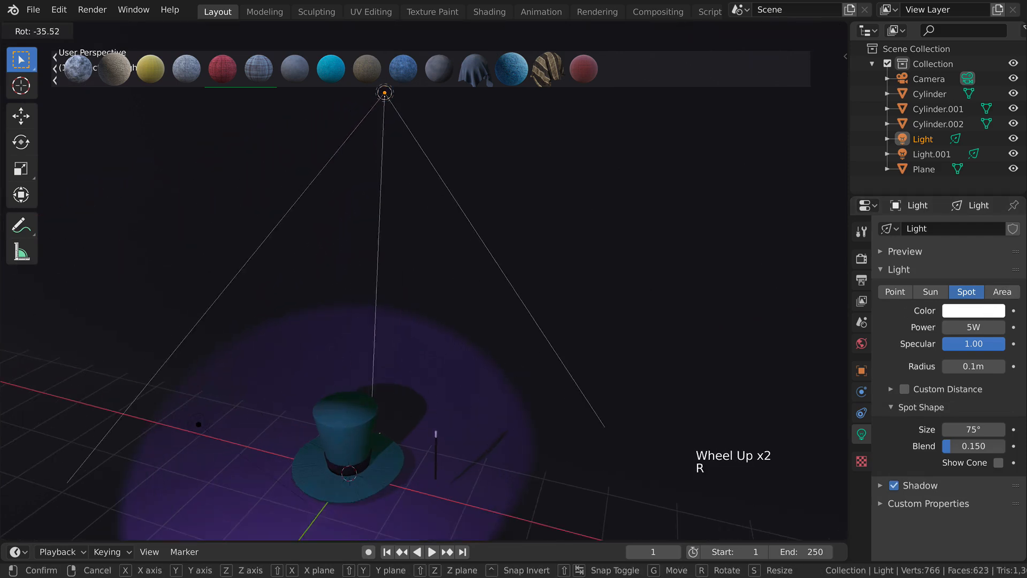
left_click(473, 345)
Try a power of 1000 W on the overhead spot light
left_click(978, 325)
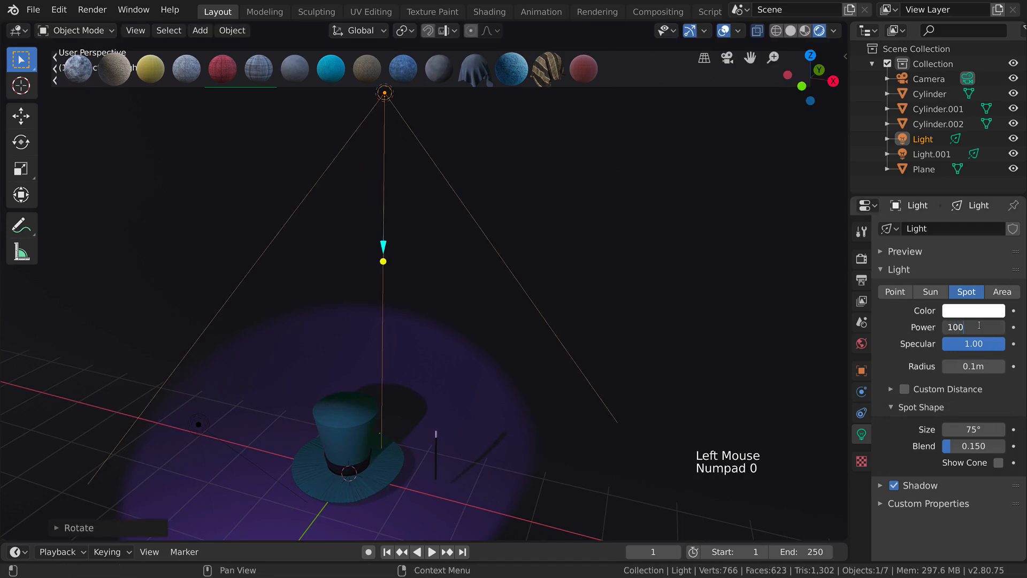
key("Return")
scroll(530, 387, "down", 3)
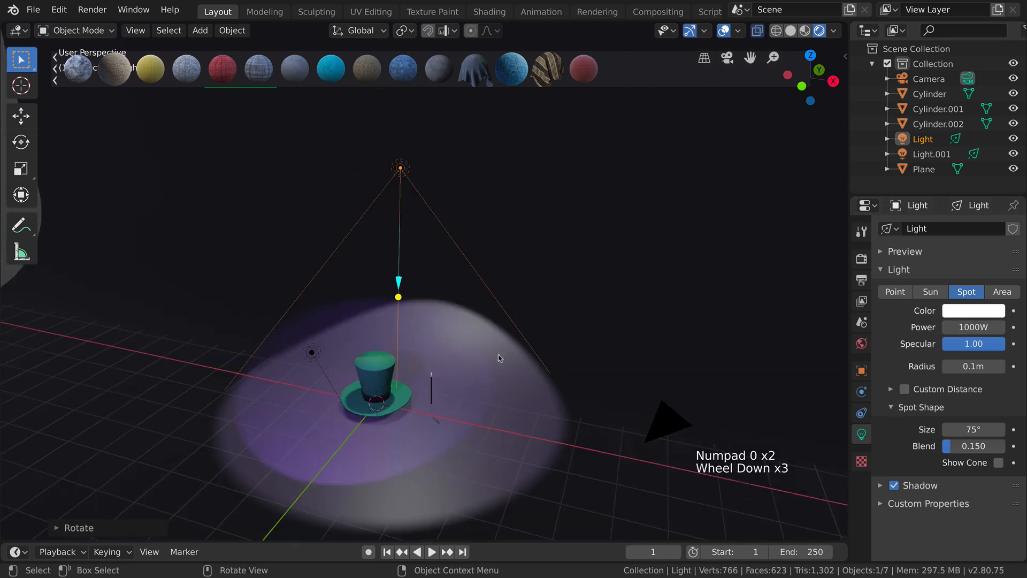
Set the overhead spot light's power to 500 W
left_click(983, 328)
type("5")
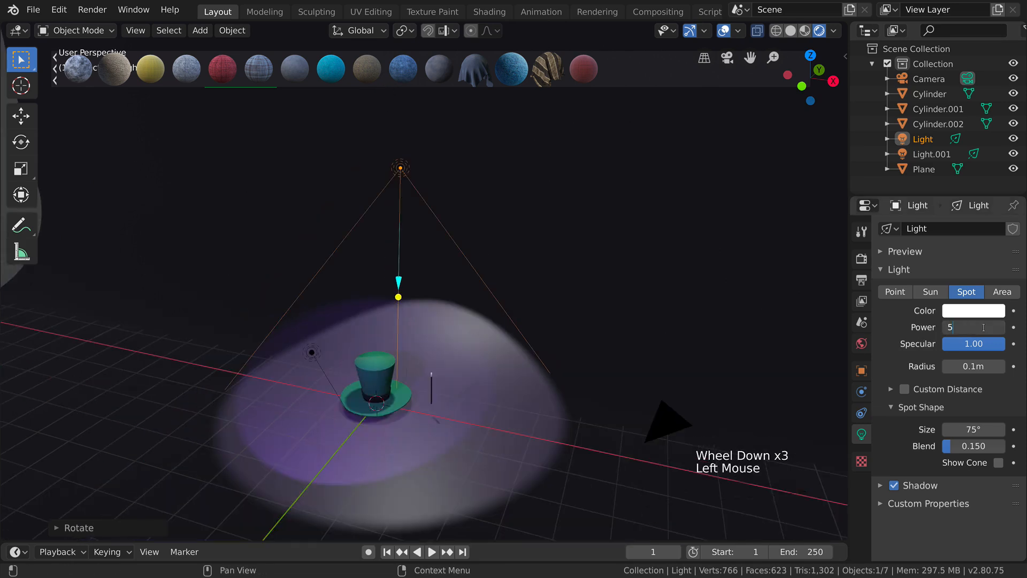
type("00W")
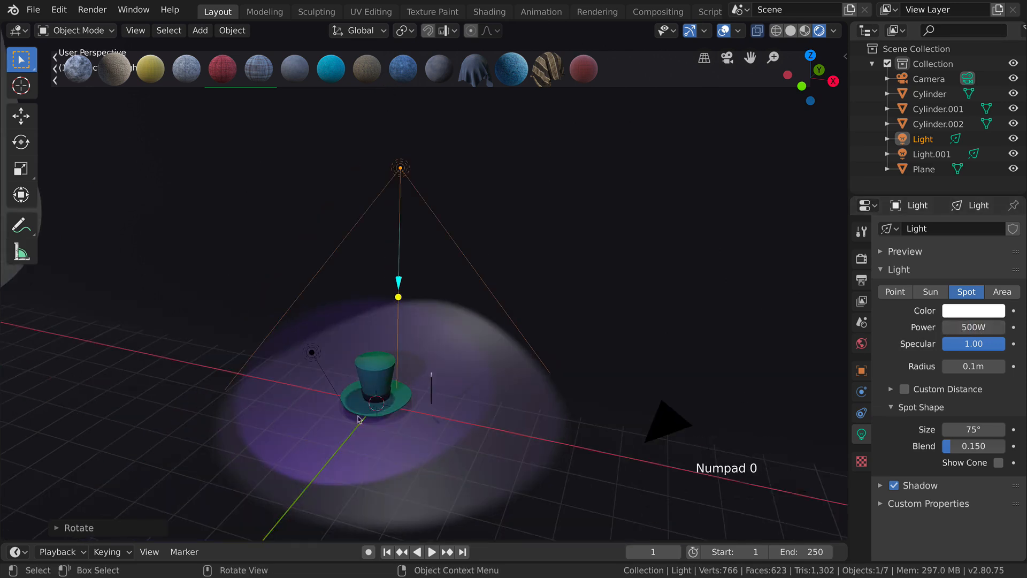
Reposition the camera with walk navigation to frame the hat and rod from a lower angle
scroll(294, 412, "up", 2)
mouse_move(463, 390)
middle_mouse_down()
mouse_move(448, 351)
mouse_move(464, 372)
middle_mouse_up()
scroll(465, 372, "down", 3)
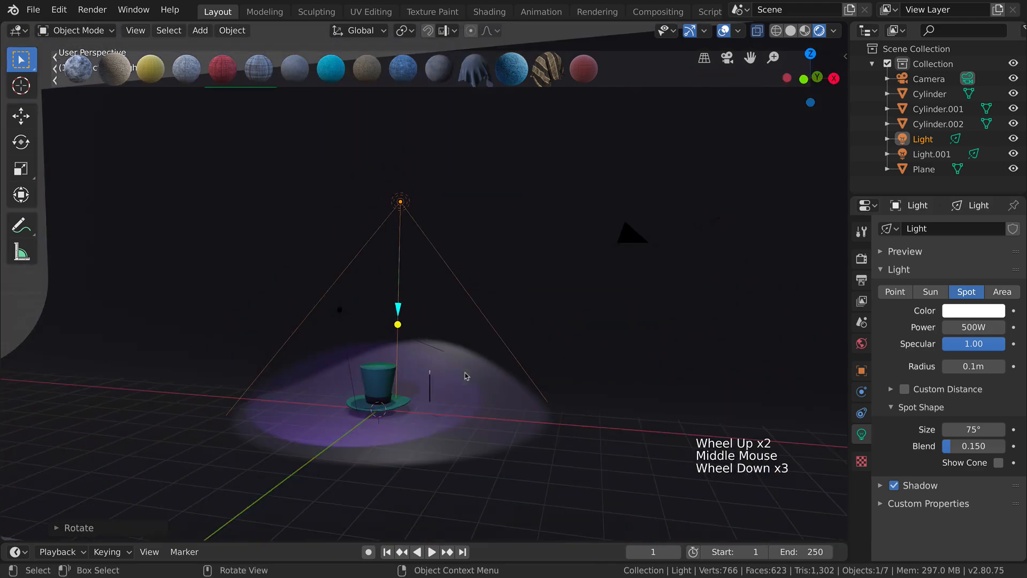
key("KP_0")
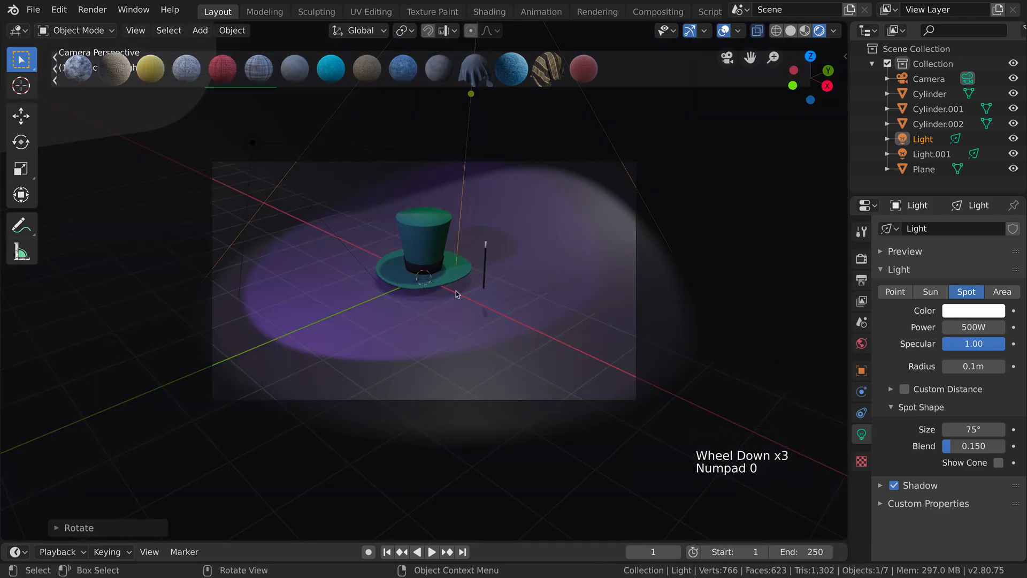
key("shift")
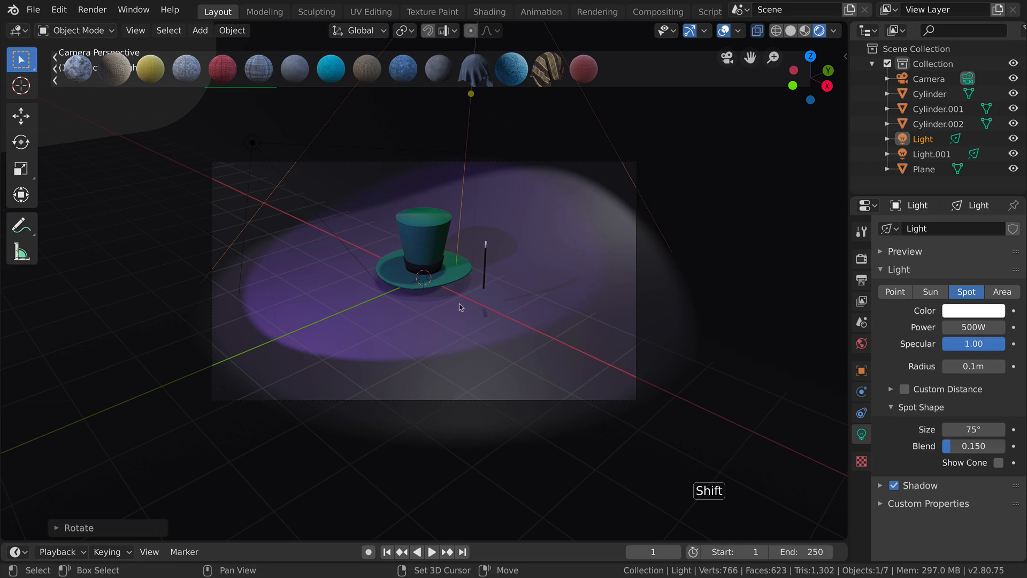
key("shift+grave")
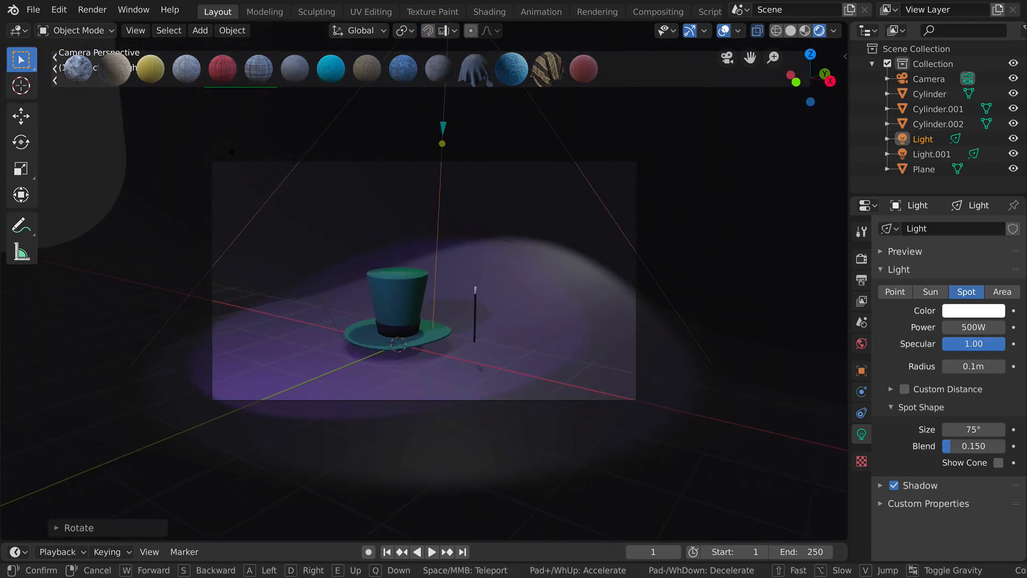
left_click(426, 283)
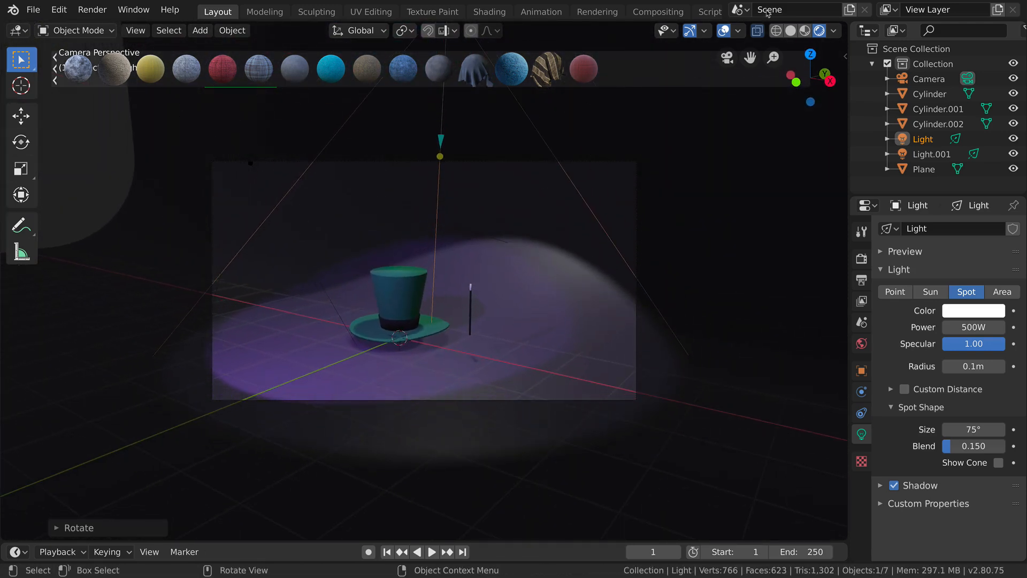
Temporarily hide the viewport overlays to examine the lighting on the hat and rod in the camera view
left_click(728, 31)
scroll(534, 275, "up", 3)
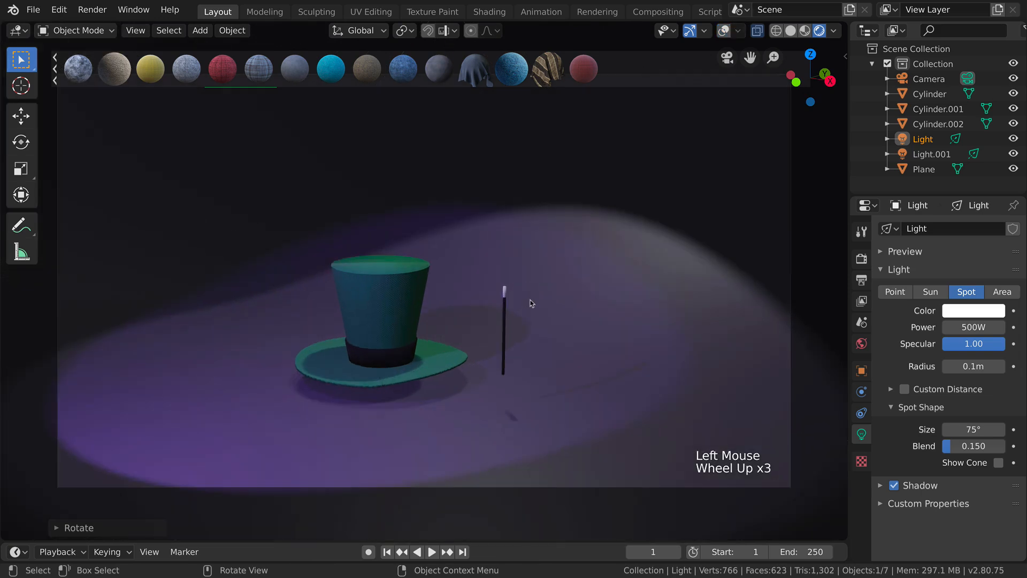
scroll(530, 300, "down", 3)
scroll(519, 286, "up", 5)
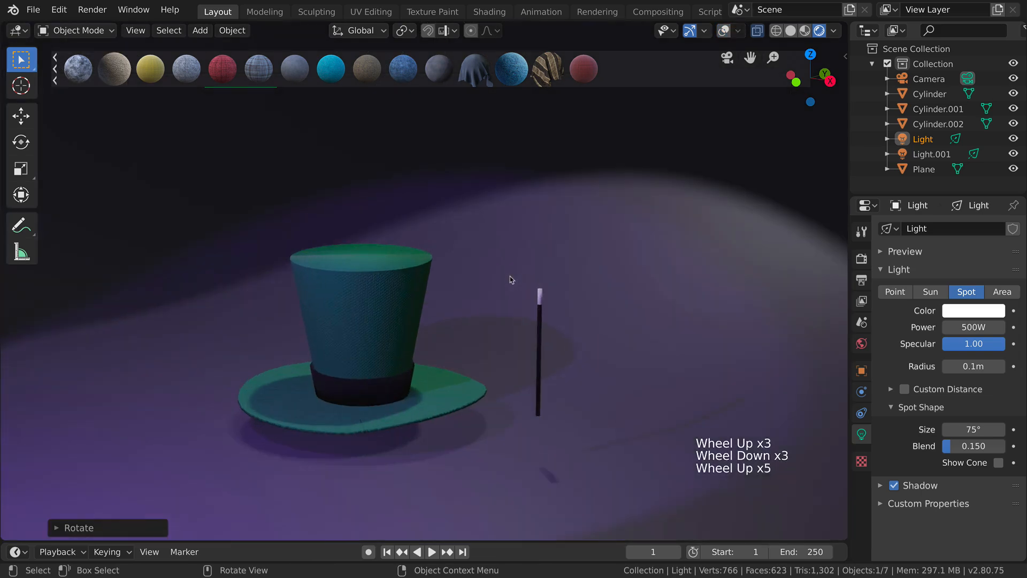
scroll(511, 278, "down", 5)
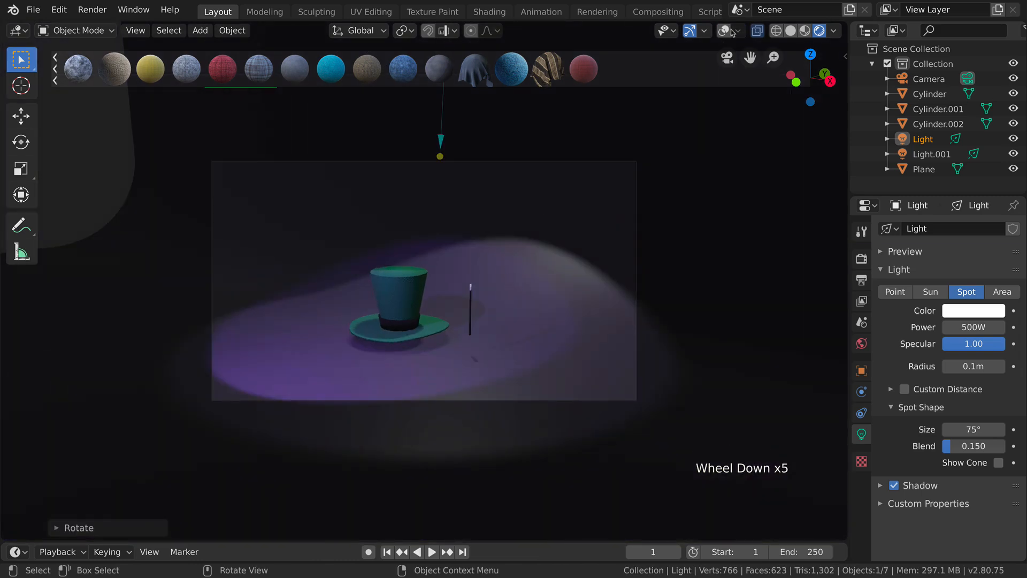
left_click(725, 31)
scroll(419, 185, "down", 8)
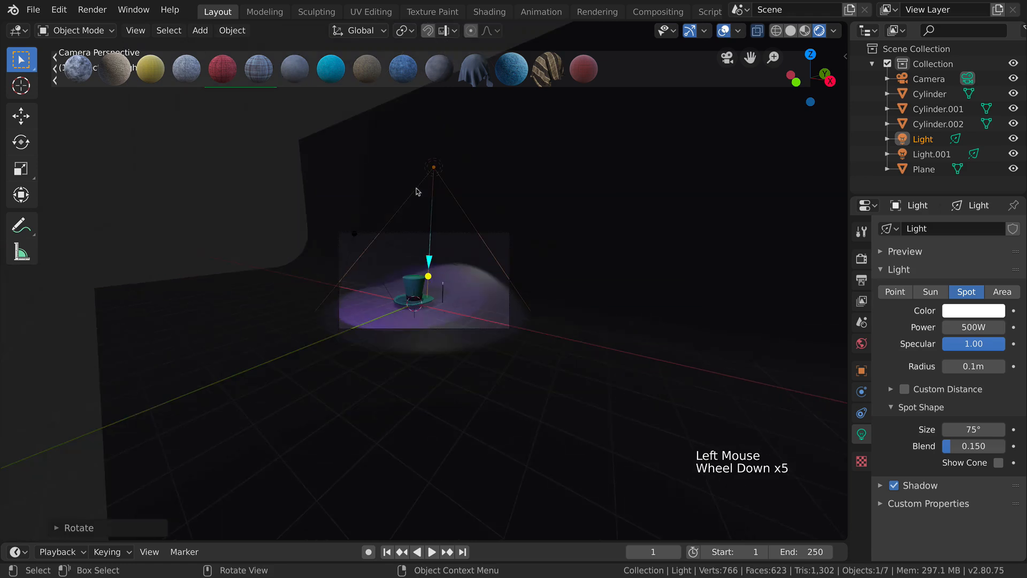
Move the purple spot light away from the hat along the global Y axis and rotate its beam upward toward the hat
left_click(365, 245)
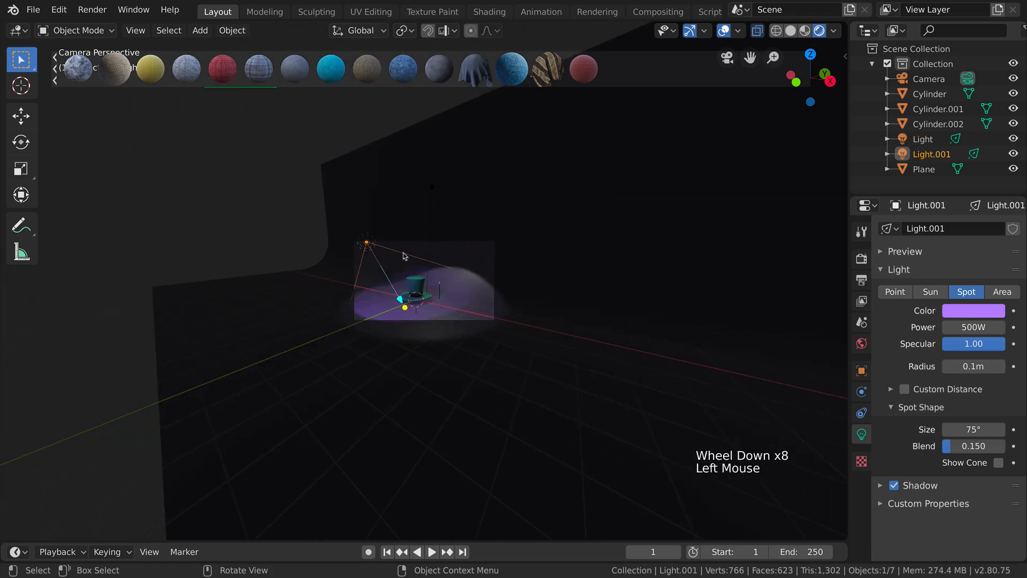
key("g")
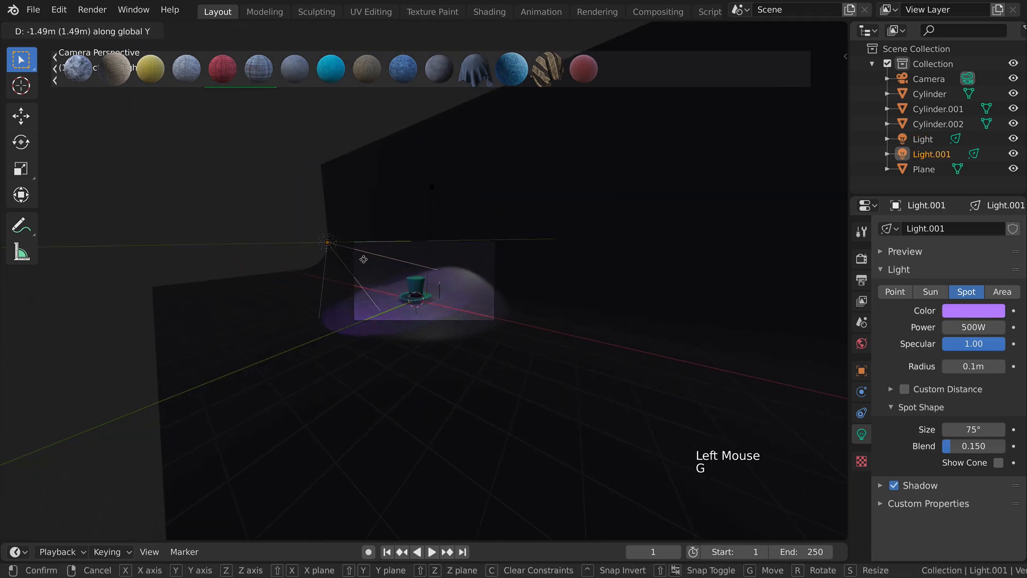
left_click(433, 261)
key("r")
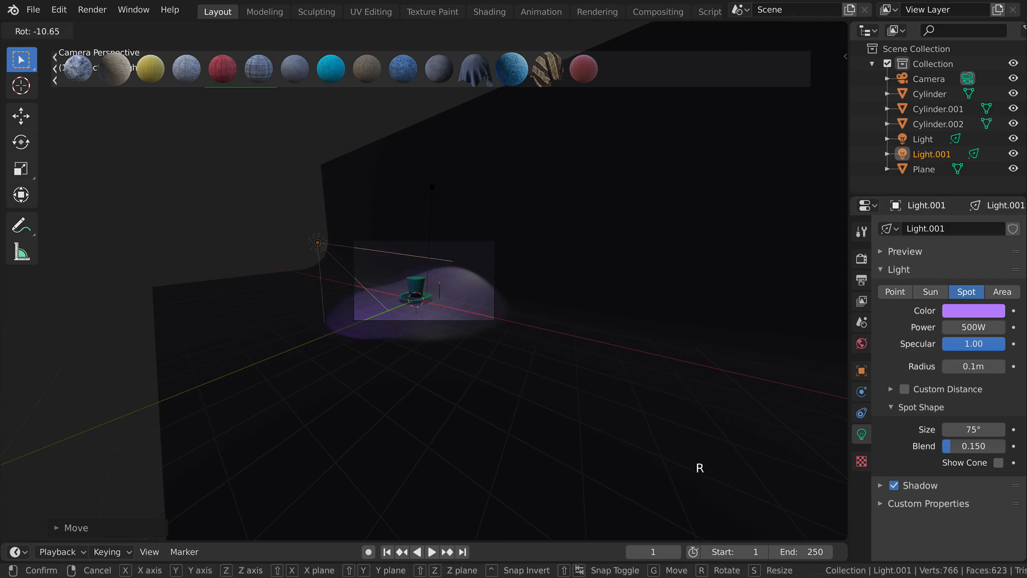
left_click(482, 172)
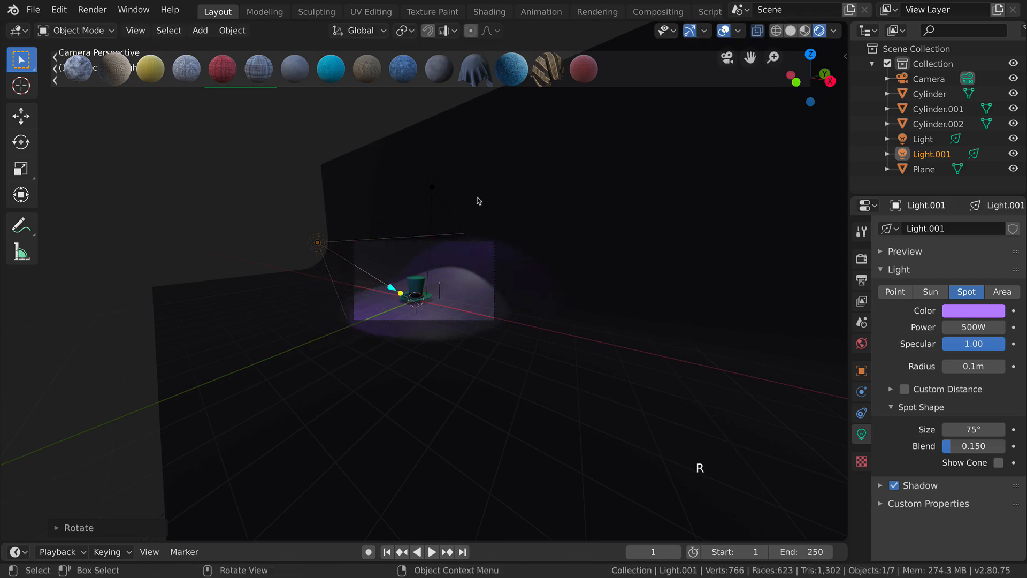
Shift the purple spot light slightly farther back along the global Y axis and re-aim its cone at the hat
key("g")
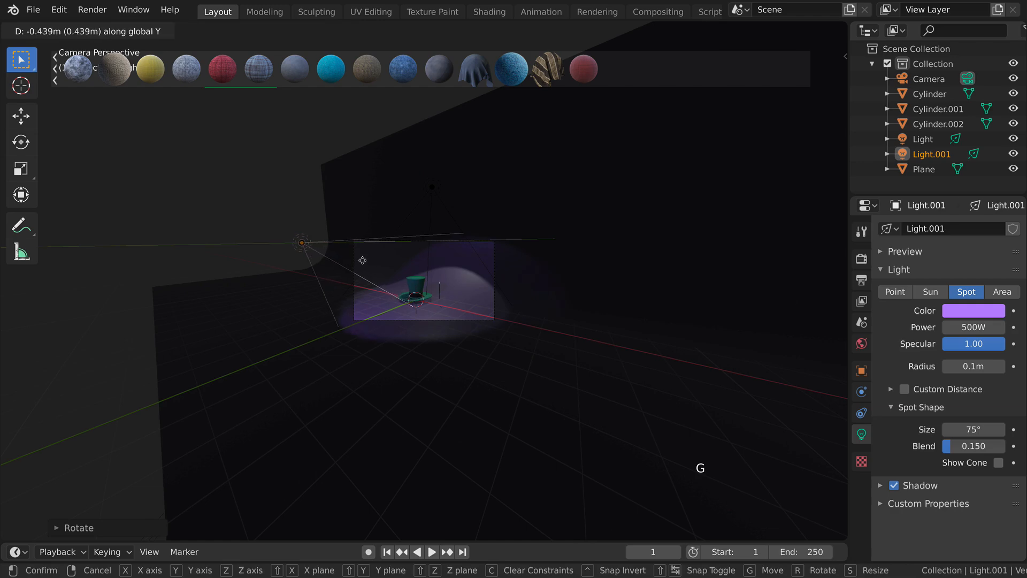
left_click(383, 250)
key("r")
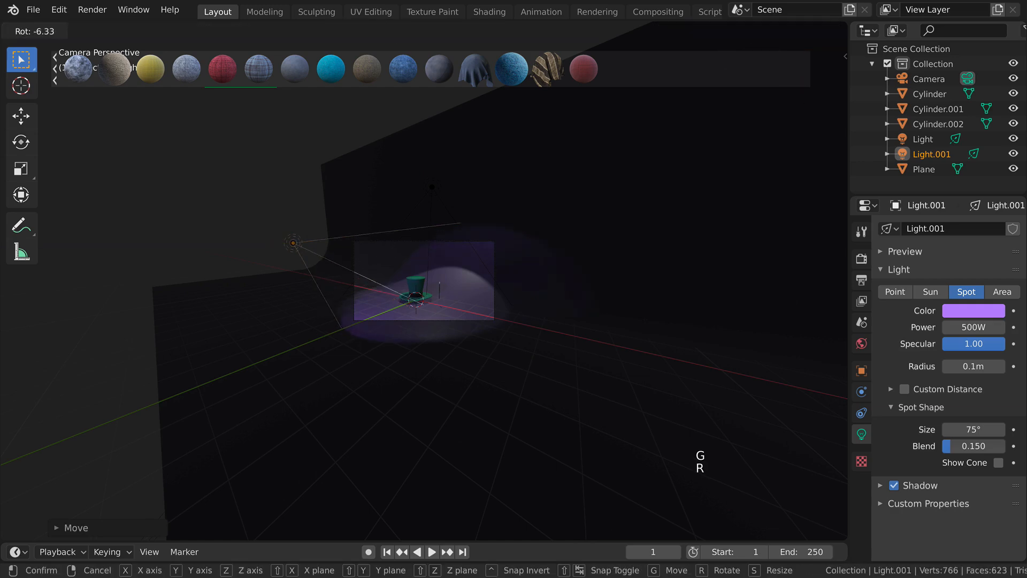
scroll(422, 333, "down", 1)
left_click(423, 333)
middle_click_drag(422, 333, 447, 336)
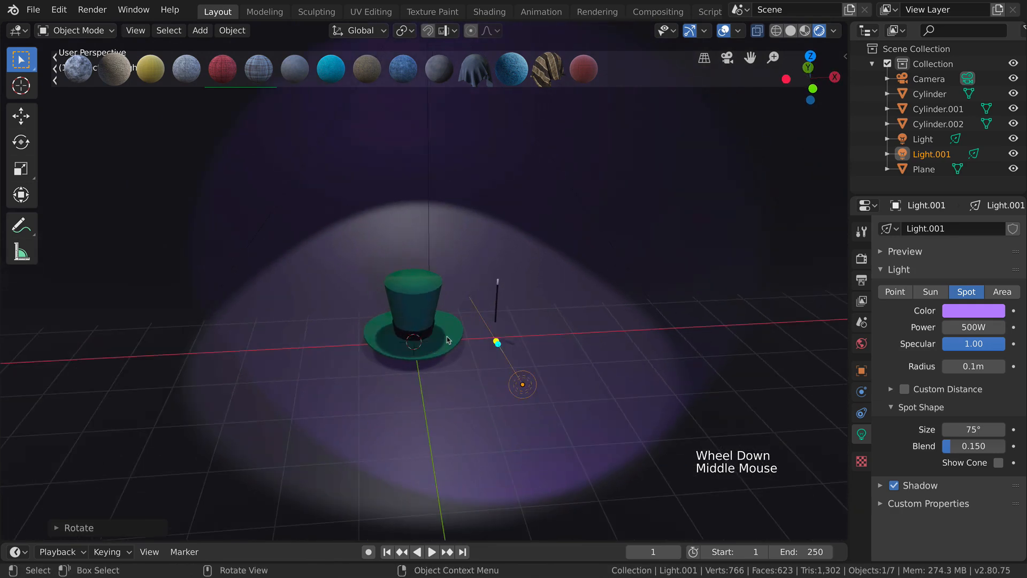
Rotate the purple spot light slightly in the front view to adjust its sideways aim toward the hat
key("KP_3")
scroll(452, 333, "down", 1)
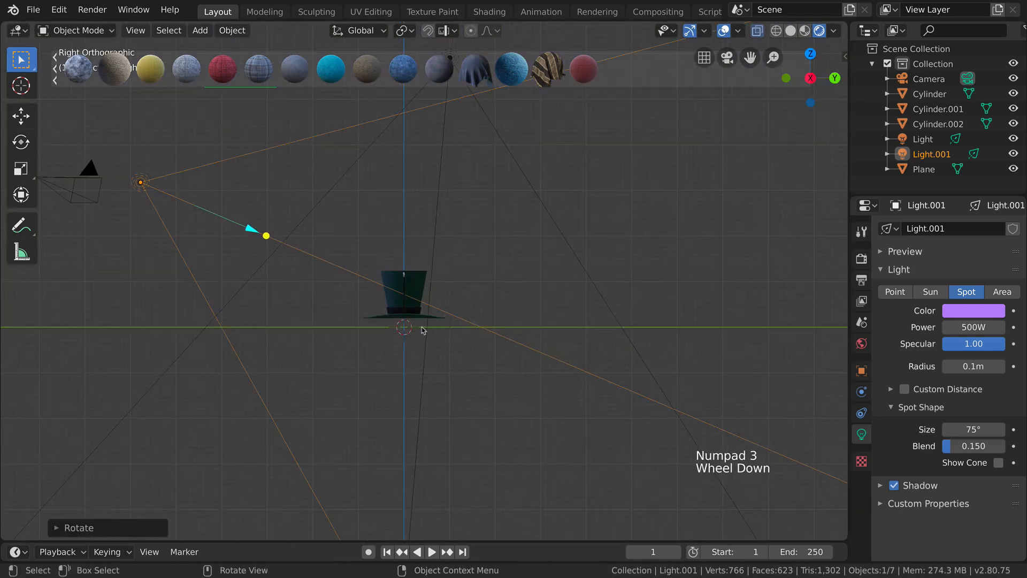
key("KP_1")
key("r")
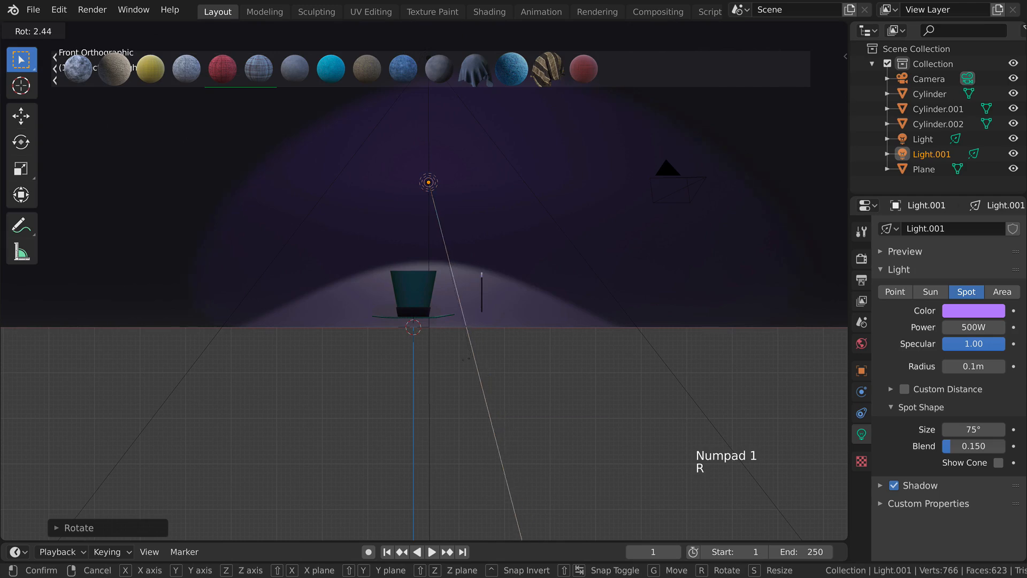
left_click(453, 344)
Return to a close camera view of the hat and wand and hide the viewport overlays
scroll(424, 321, "down", 2)
middle_click_drag(424, 321, 448, 350)
scroll(428, 343, "up", 4)
key("KP_0")
scroll(448, 355, "up", 12)
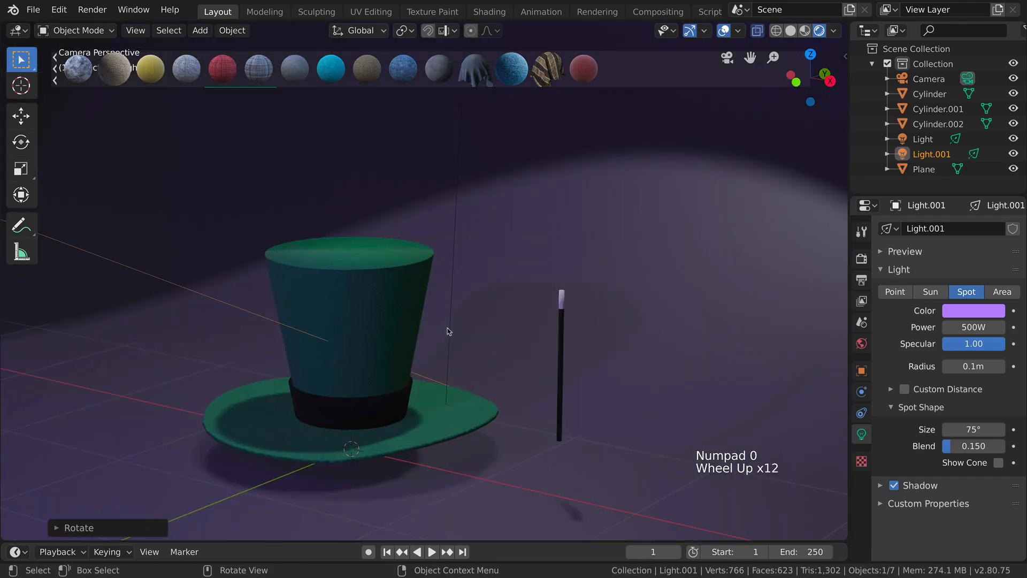
scroll(448, 331, "down", 1)
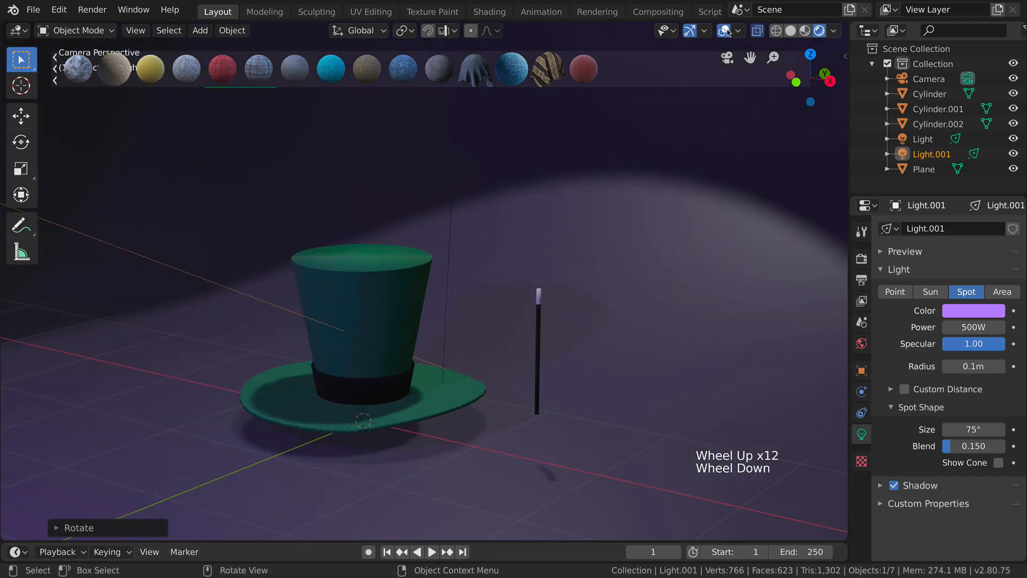
left_click(724, 31)
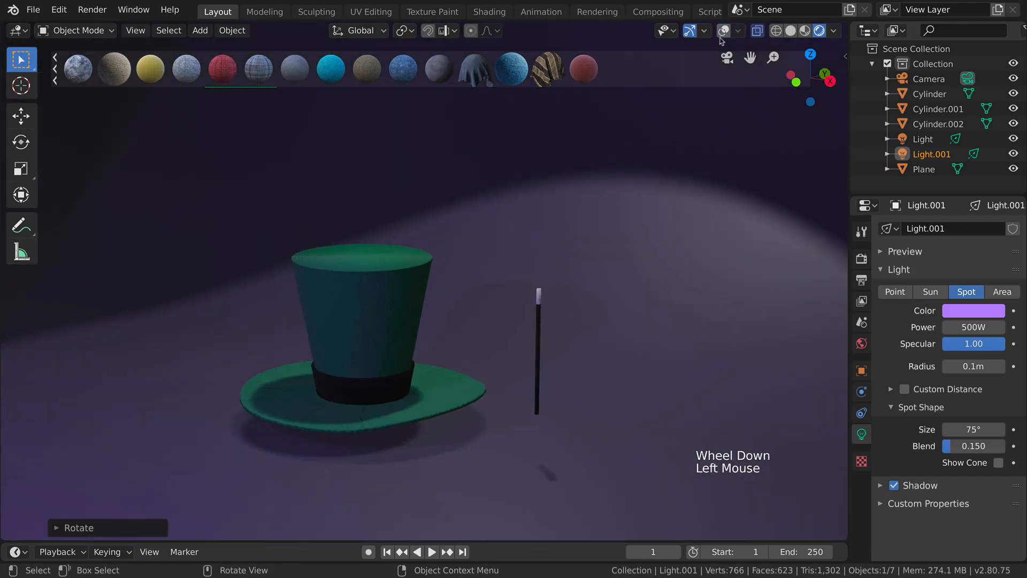
Examine the two spot lights' coverage and shadows on the hat, wand and floor from several angles and distances
scroll(588, 204, "down", 5)
scroll(566, 251, "up", 4)
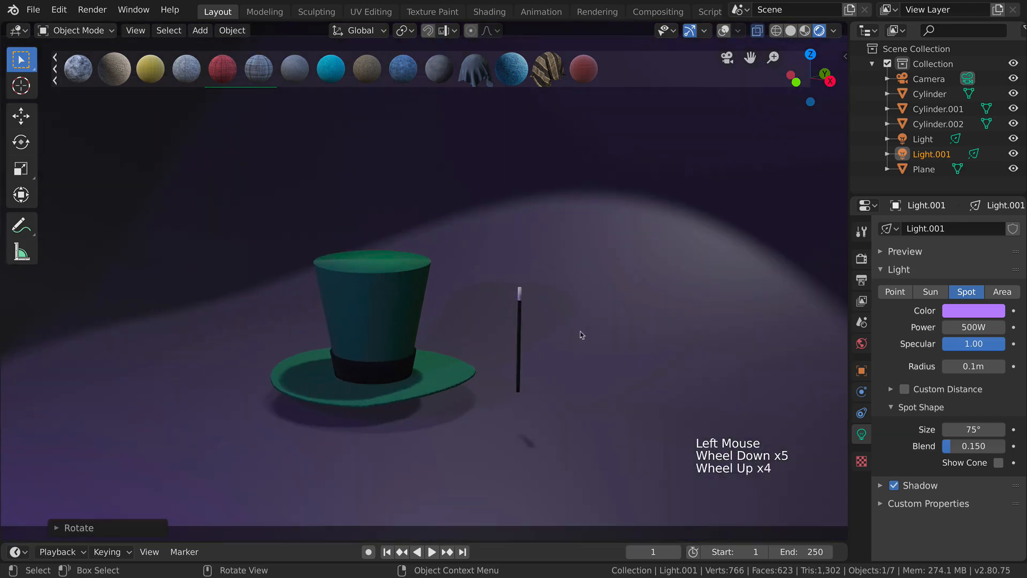
scroll(403, 355, "up", 3)
scroll(403, 355, "down", 5)
middle_click_drag(360, 351, 393, 366)
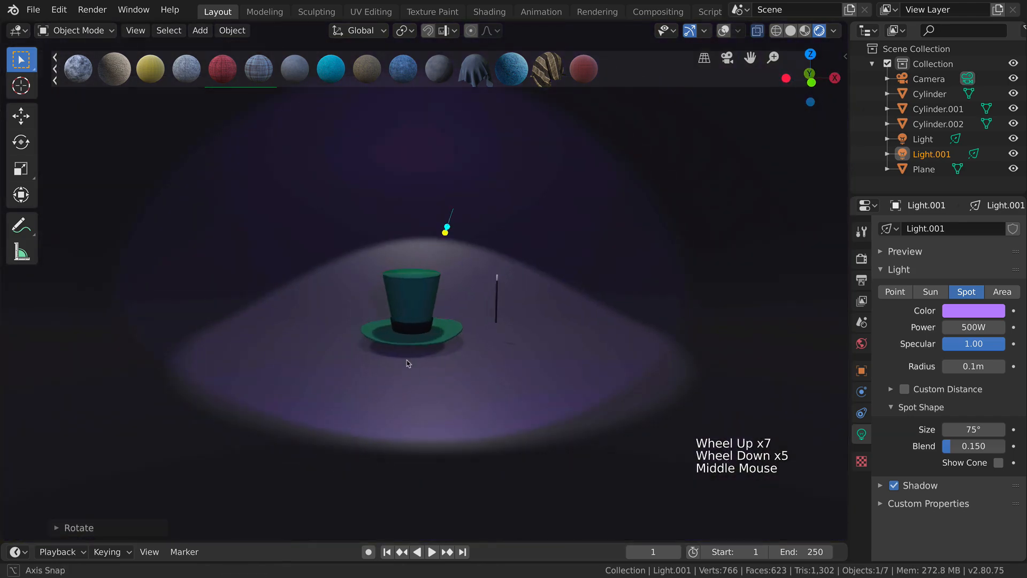
scroll(457, 370, "up", 2)
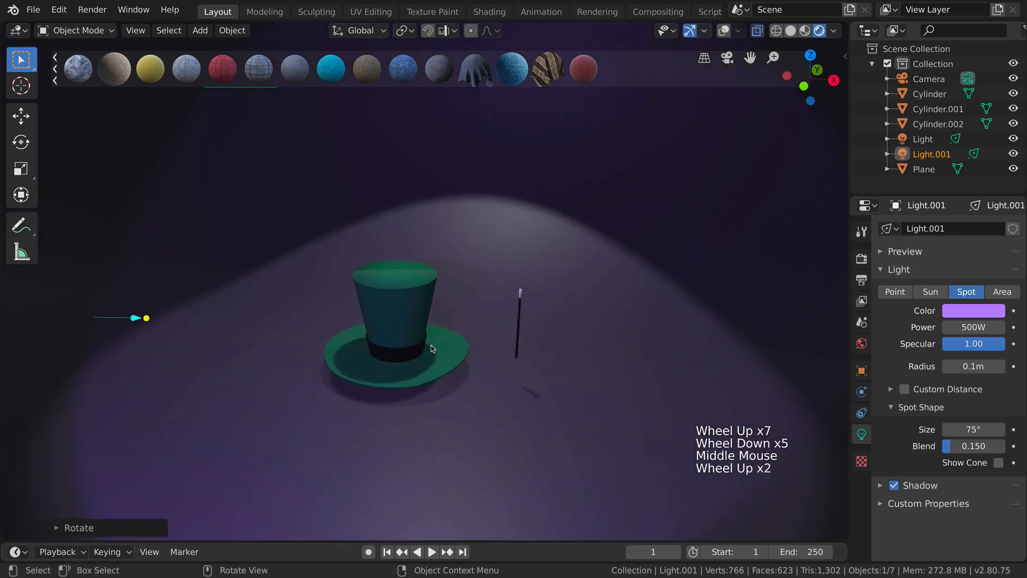
scroll(461, 370, "down", 3)
scroll(461, 369, "up", 5)
middle_click_drag(486, 395, 465, 405)
scroll(471, 382, "down", 2)
scroll(470, 382, "up", 1)
scroll(475, 390, "up", 1)
scroll(474, 390, "down", 3)
key("shift+super")
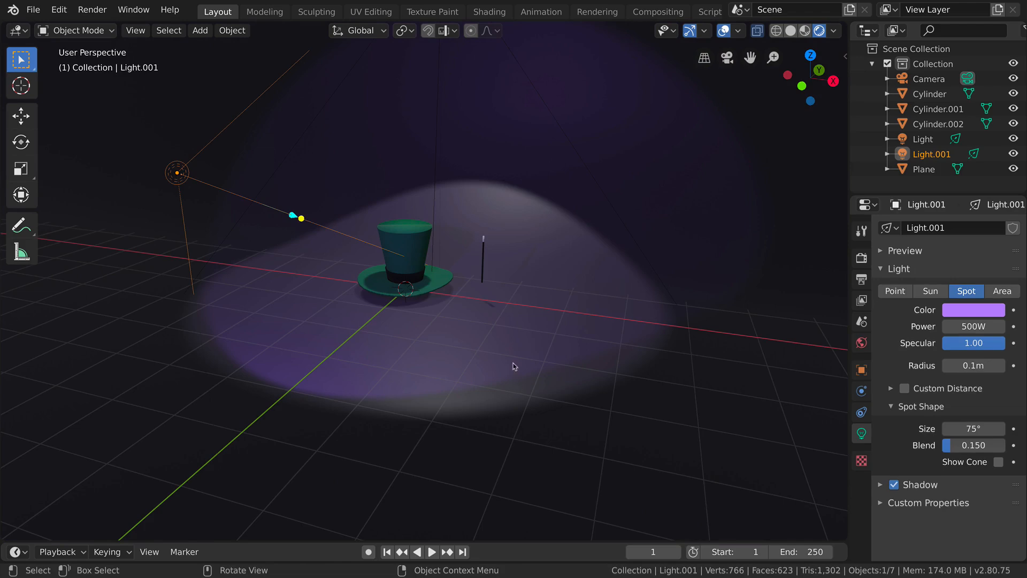
scroll(422, 229, "down", 3)
scroll(457, 306, "up", 2)
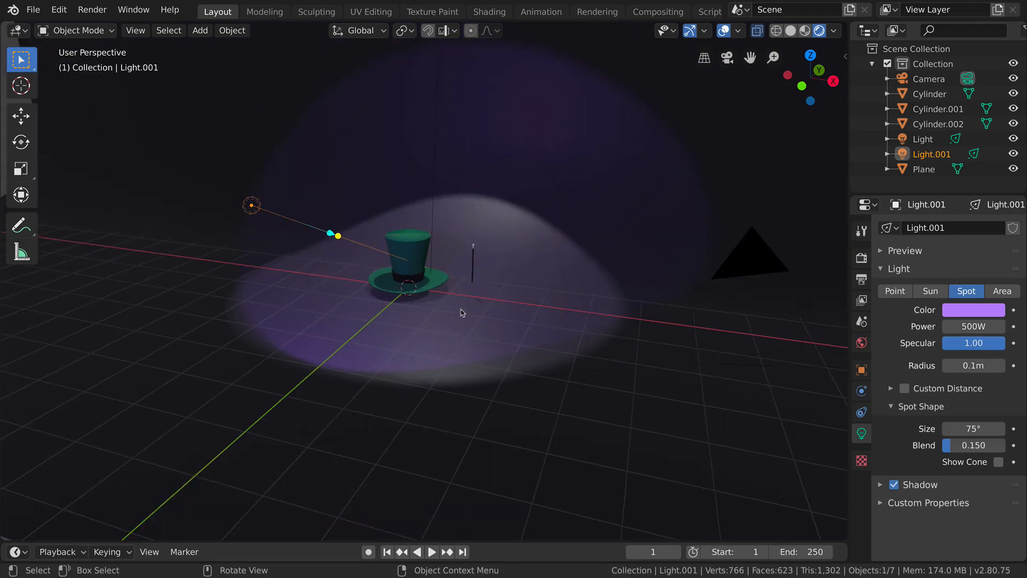
Restart the Screencast Keys on-screen display from its sidebar settings, leaving it enabled, and close the sidebar
key("KP_1")
left_click(845, 56)
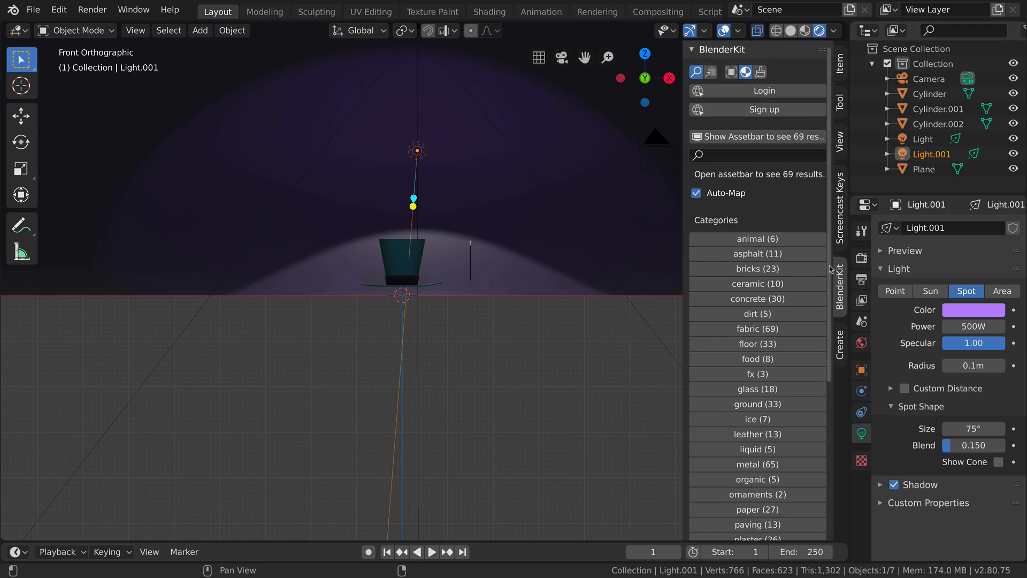
left_click(839, 209)
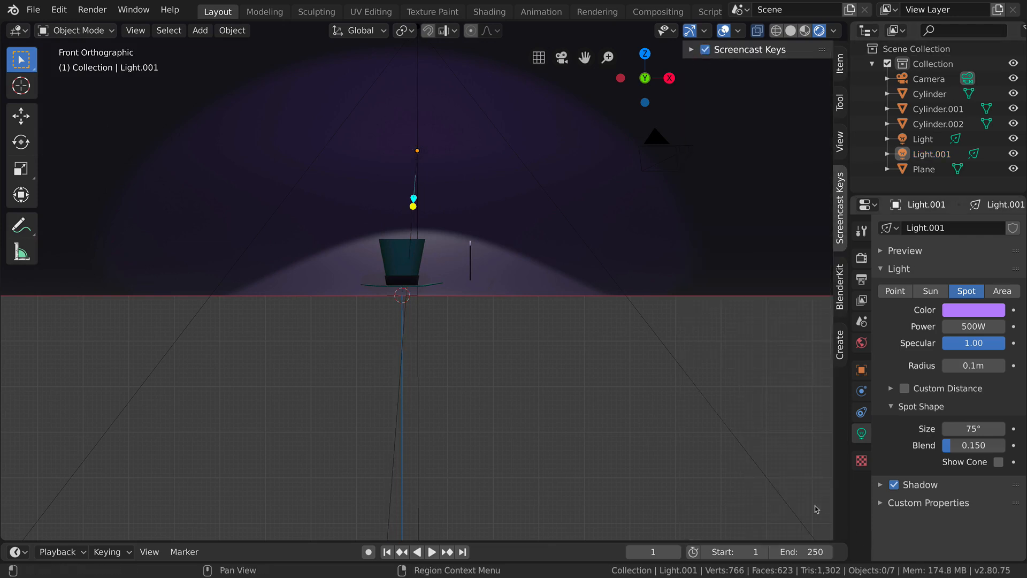
left_click(697, 361)
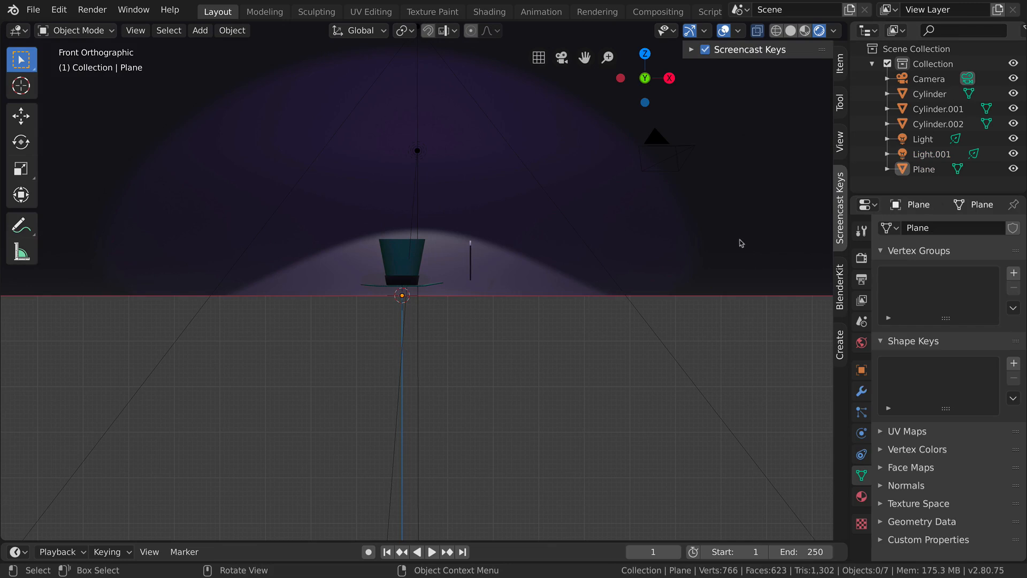
left_click(716, 49)
left_click(708, 49)
left_click(701, 366)
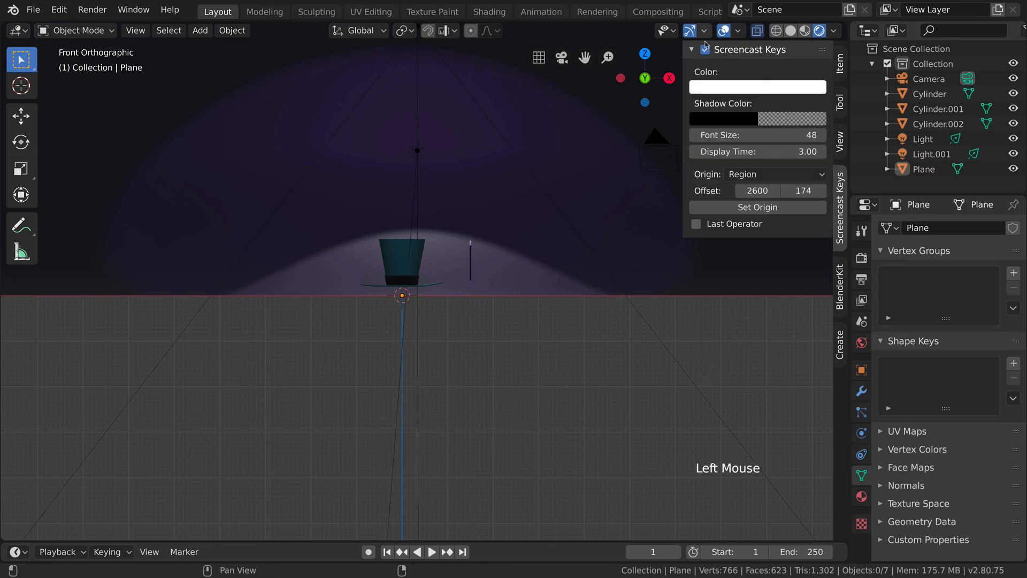
key("n")
Join the green hat body and its black band into a single object
scroll(481, 318, "up", 5)
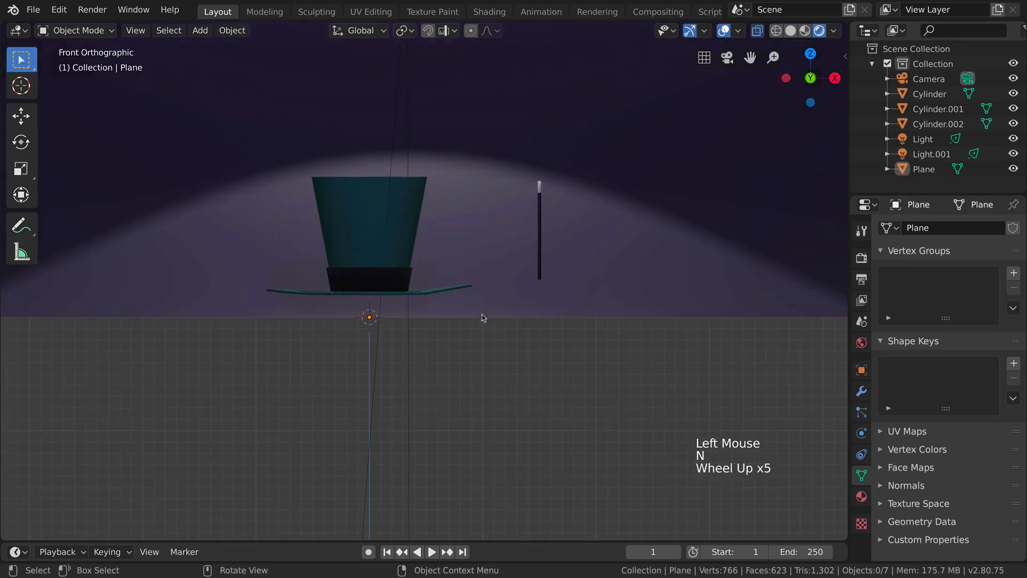
middle_click_drag(480, 294, 493, 321, "shift")
left_click(481, 319)
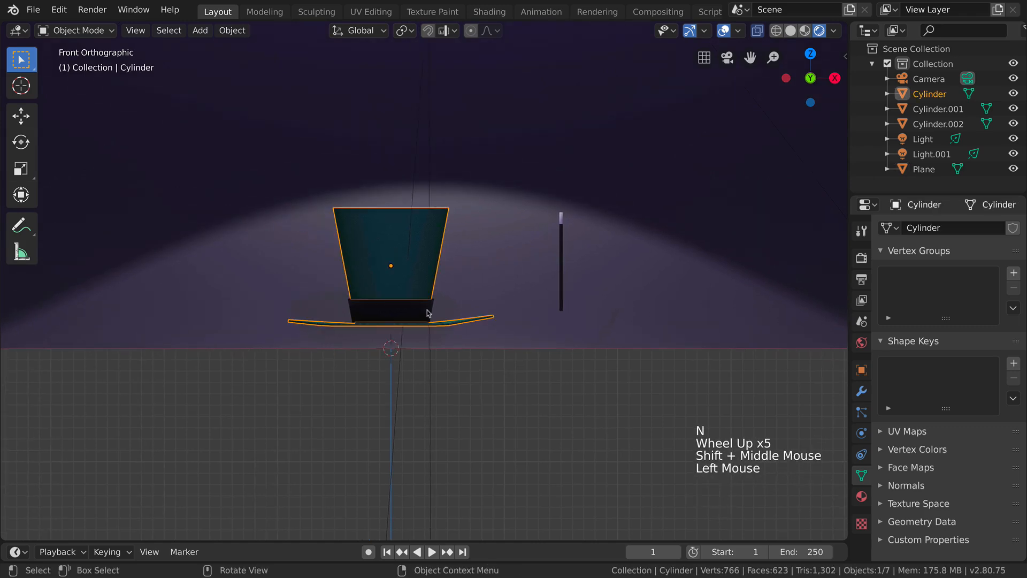
left_click(425, 310, "shift")
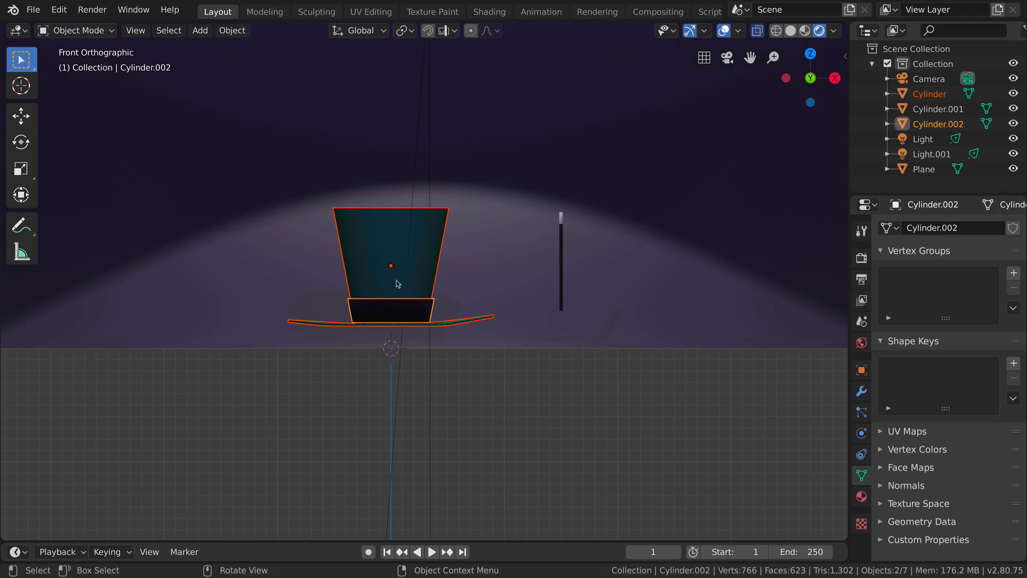
middle_click_drag(406, 325, 323, 300)
middle_click_drag(533, 353, 466, 366)
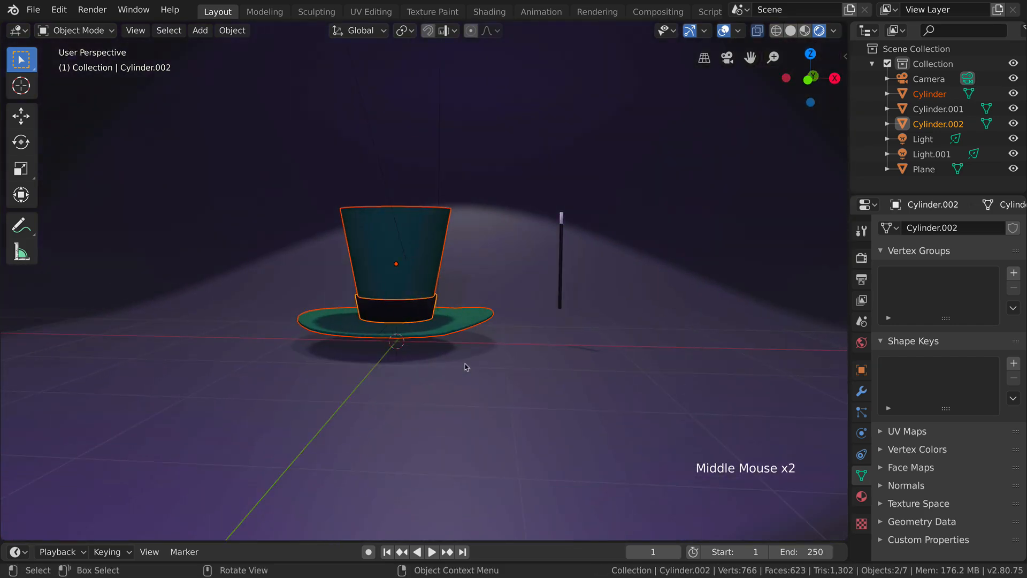
key("ctrl+j")
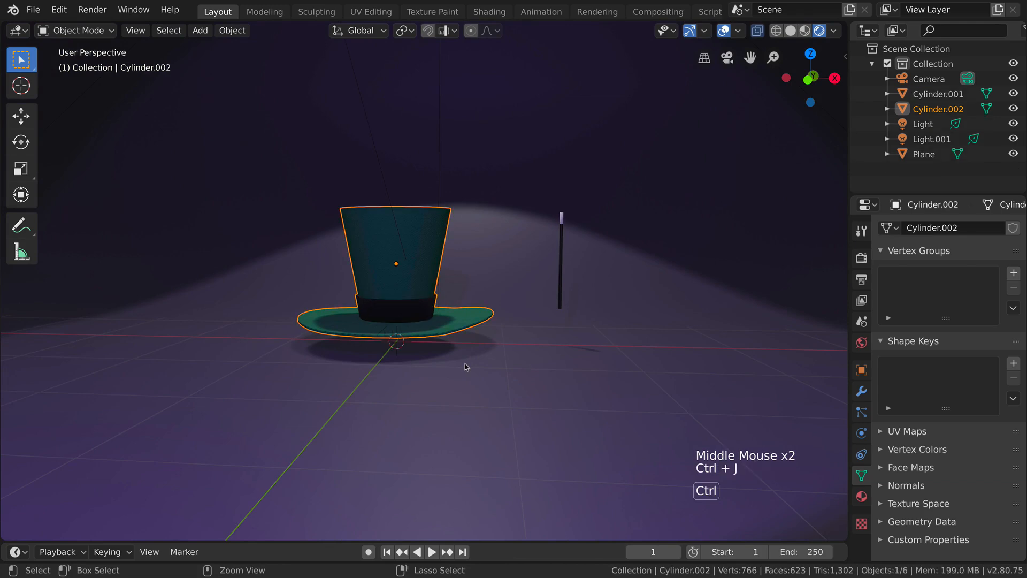
Rotate the joined hat 180° in the front view to turn it upside down
scroll(417, 328, "up", 3)
middle_click_drag(403, 347, 335, 233)
middle_click_drag(448, 363, 424, 366)
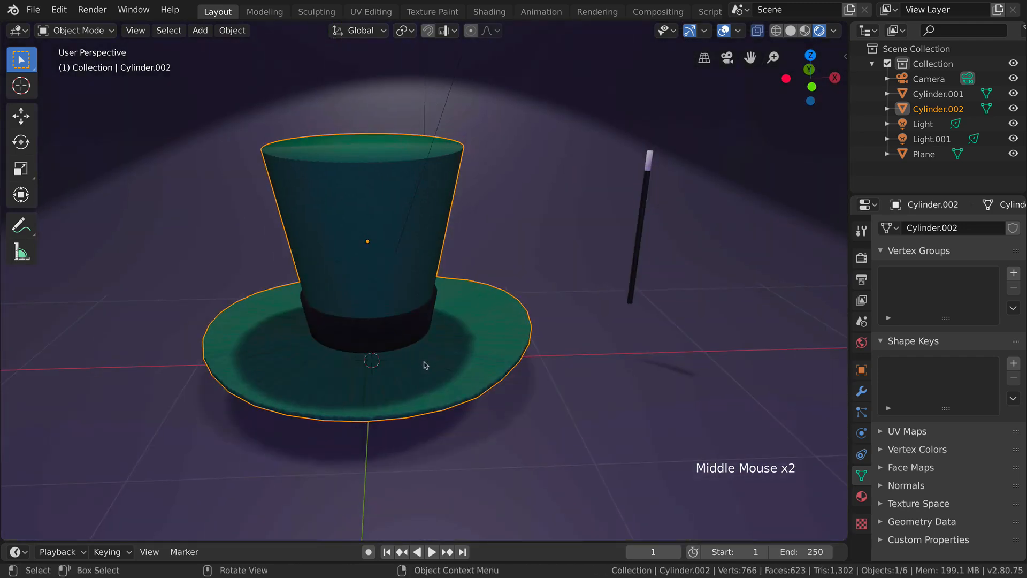
scroll(424, 365, "down", 3)
key("KP_1")
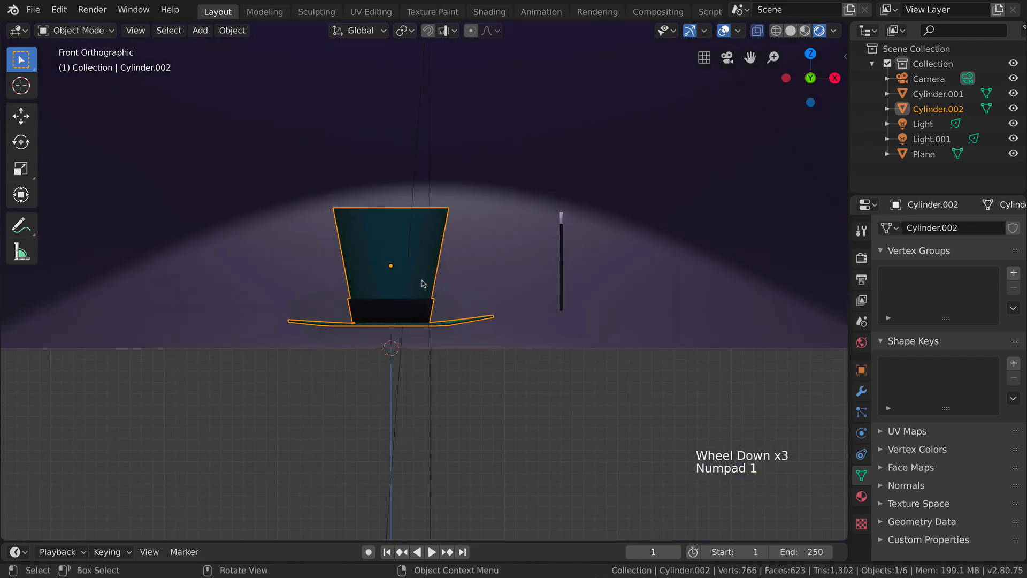
key("r")
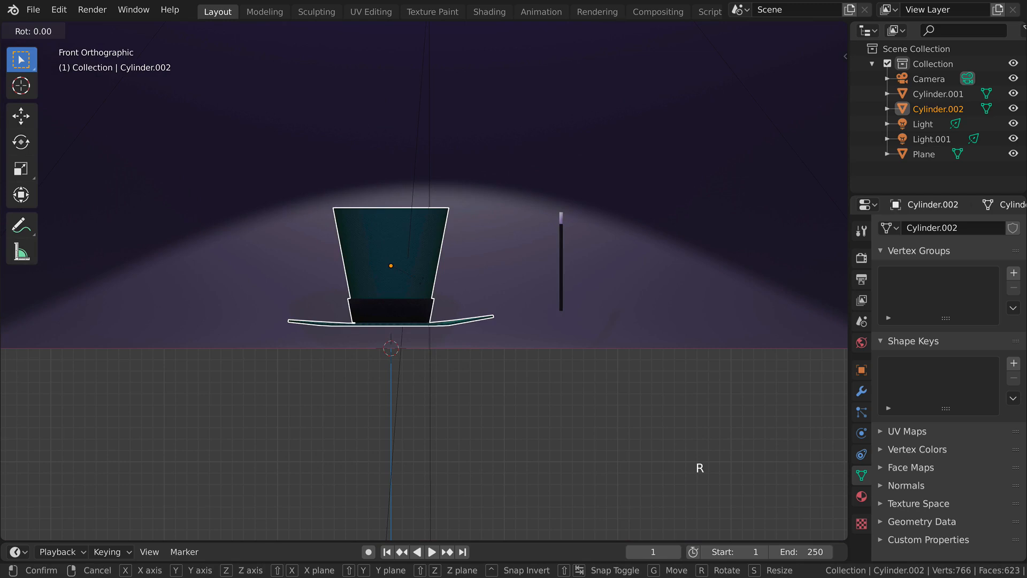
type("180")
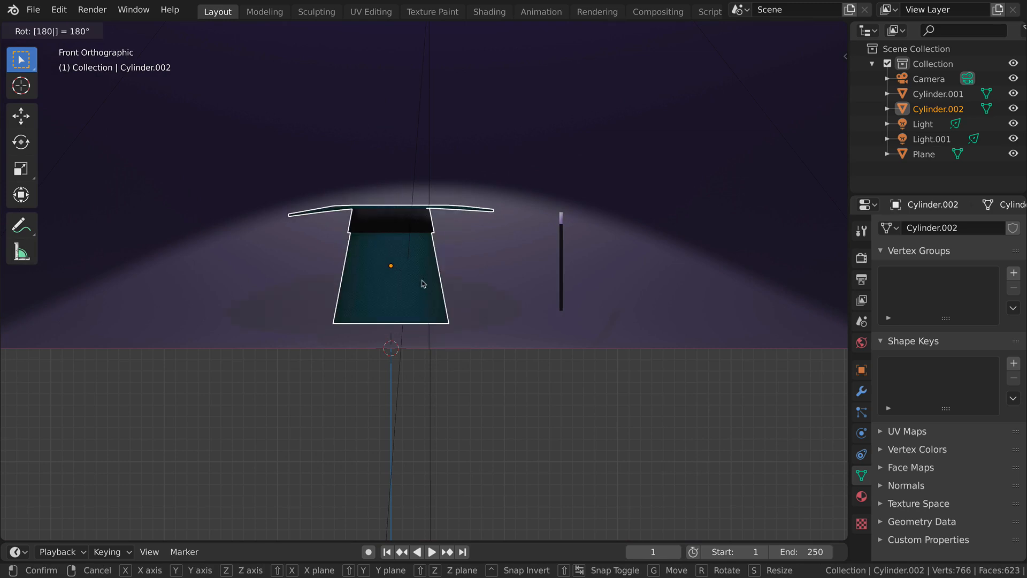
left_click(389, 268)
Lower the upside-down hat about 0.22 m along the global Z axis until its crown rests on the floor
scroll(442, 268, "down", 3)
middle_click_drag(442, 267, 442, 308, "shift")
scroll(428, 306, "up", 3)
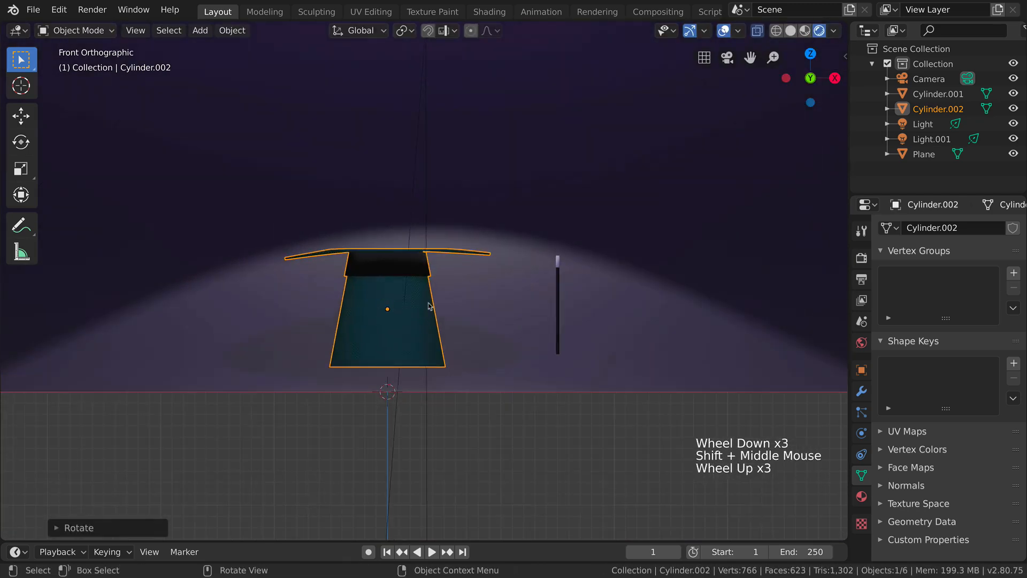
scroll(429, 306, "up", 2)
key("g")
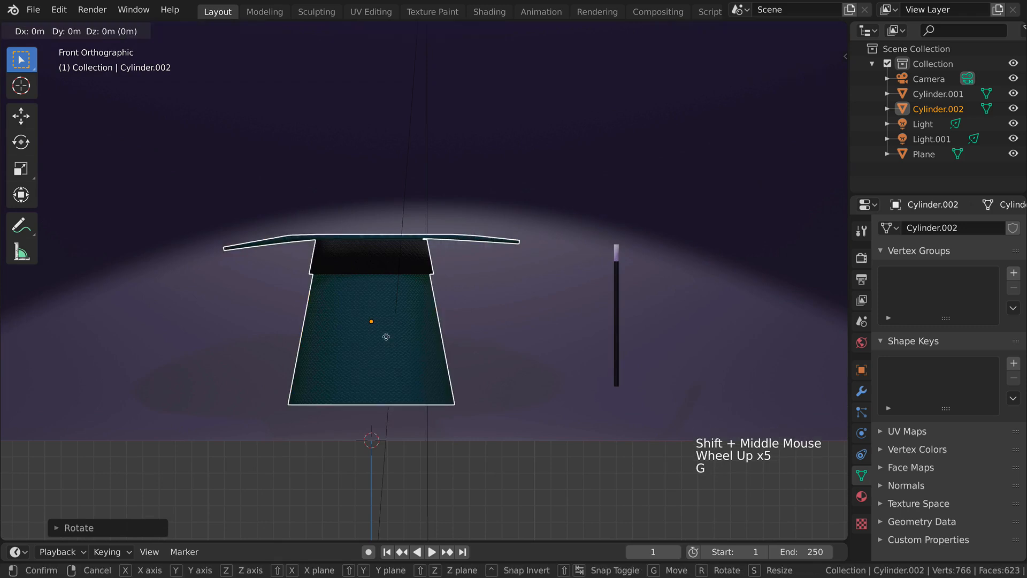
key("z")
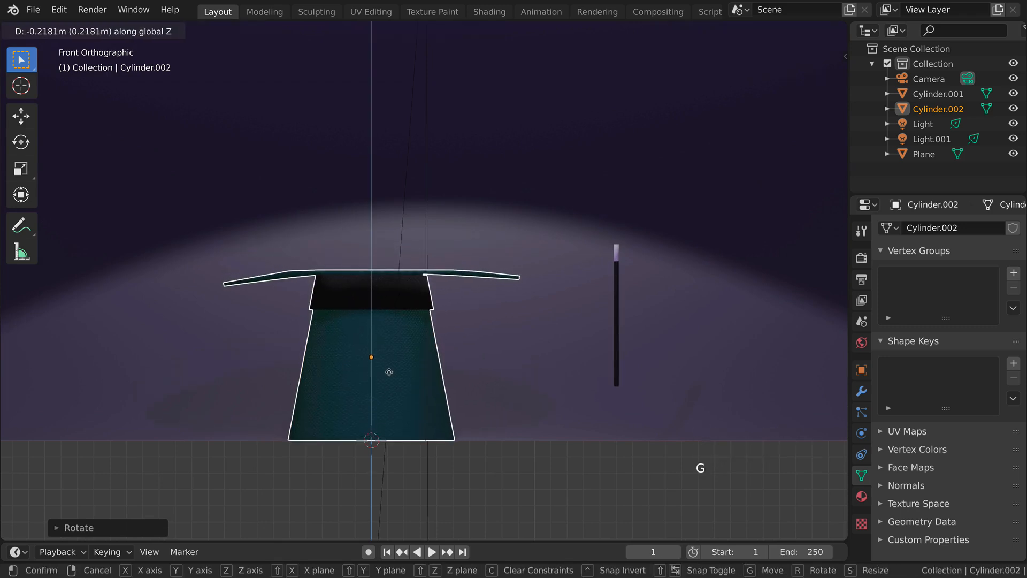
left_click(388, 375)
Examine how the upside-down hat sits on the floor and how the lights fall on it from several angles
scroll(389, 375, "up", 3)
middle_click_drag(389, 369, 500, 471, "shift")
scroll(503, 415, "down", 3)
scroll(503, 415, "down", 5)
left_click(502, 351)
middle_click_drag(502, 351, 457, 345)
left_click(383, 348)
scroll(387, 349, "up", 9)
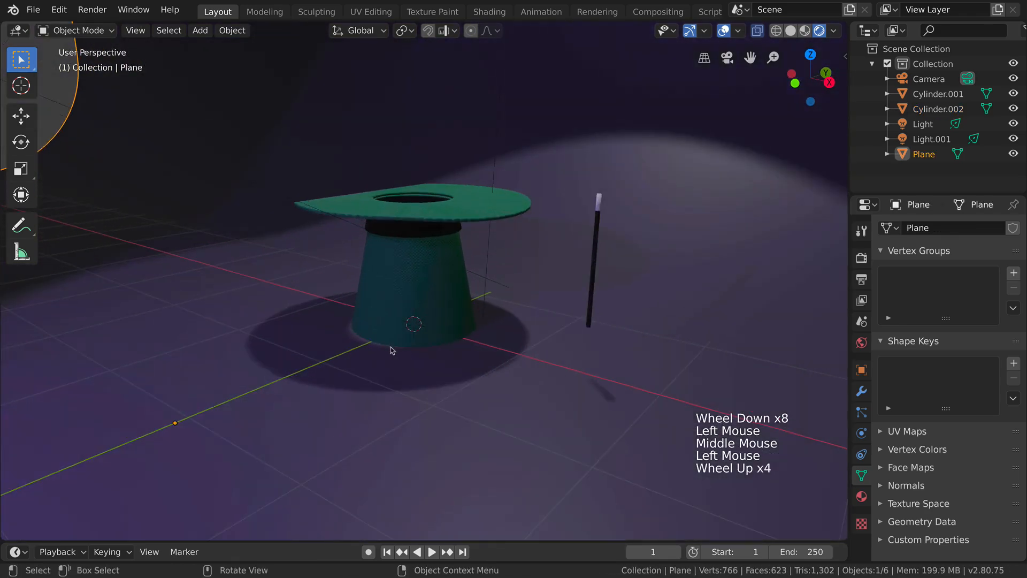
middle_click_drag(401, 378, 412, 342)
scroll(426, 373, "down", 4)
scroll(406, 390, "down", 1)
scroll(406, 390, "down", 1)
scroll(460, 298, "down", 3)
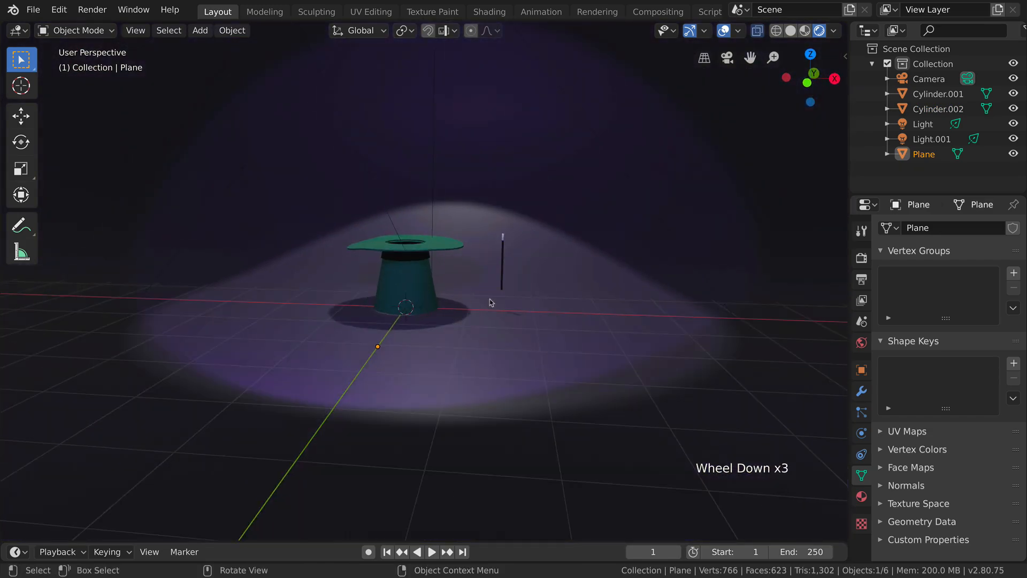
Enlarge the timeline below the front view and set the animation's end frame to 144
key("KP_1")
scroll(569, 239, "up", 6)
middle_click_drag(568, 239, 529, 302, "shift")
left_click_drag(553, 541, 573, 365)
double_click(814, 385)
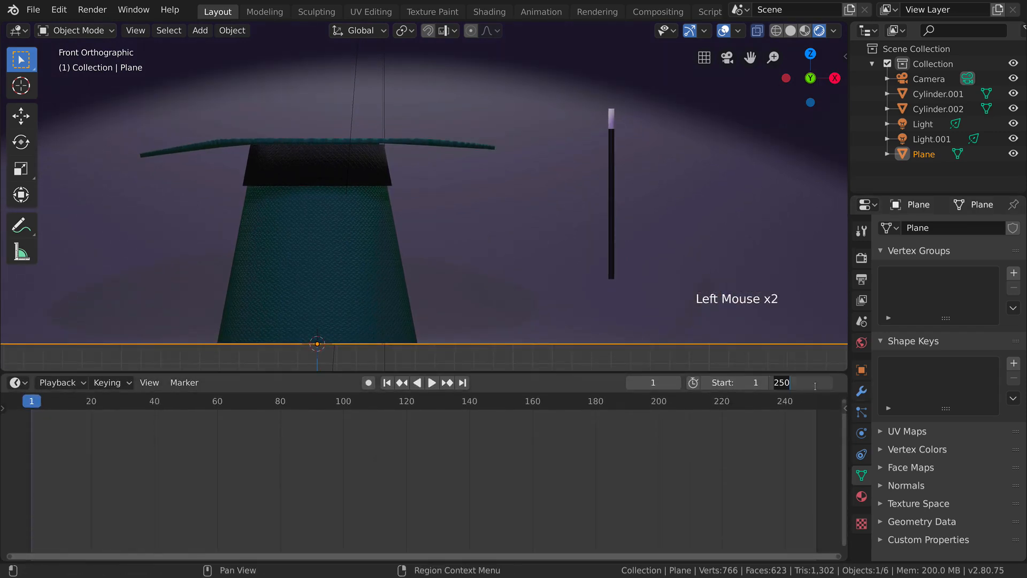
type("1444")
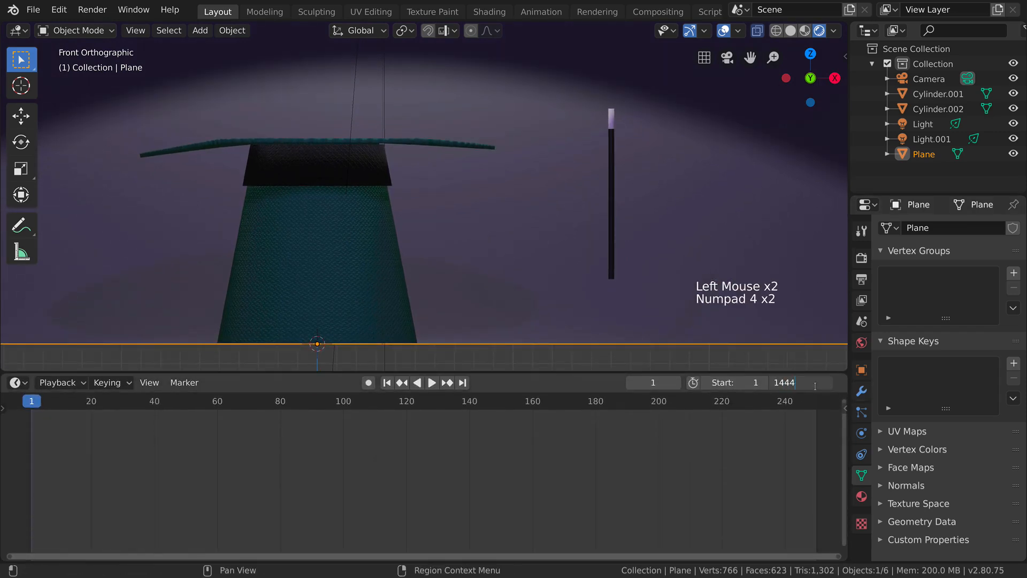
key("BackSpace")
key("Return")
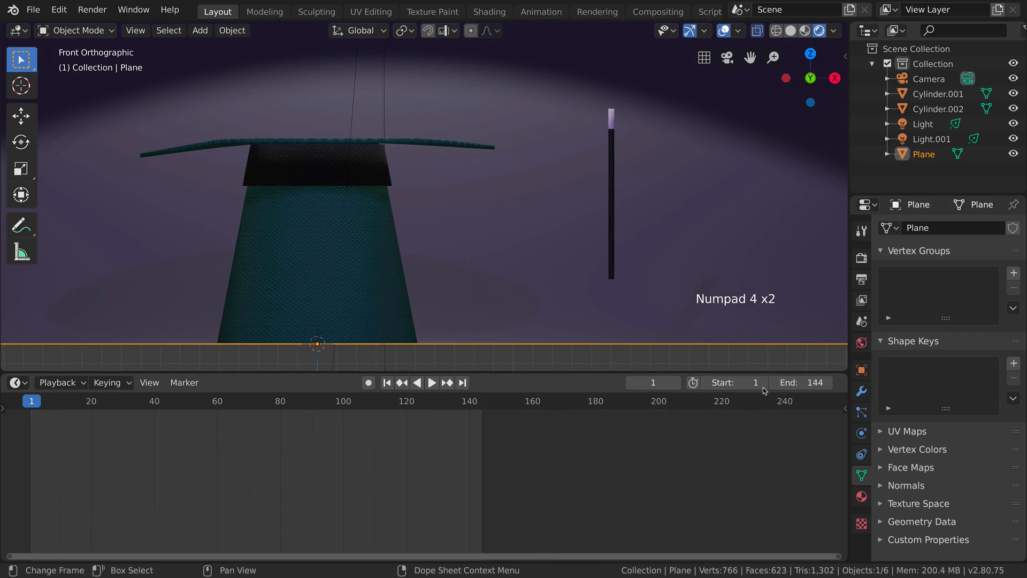
Raise the wand slightly in the front view after testing a tilt of about 41° toward the hat brim
scroll(328, 229, "down", 3)
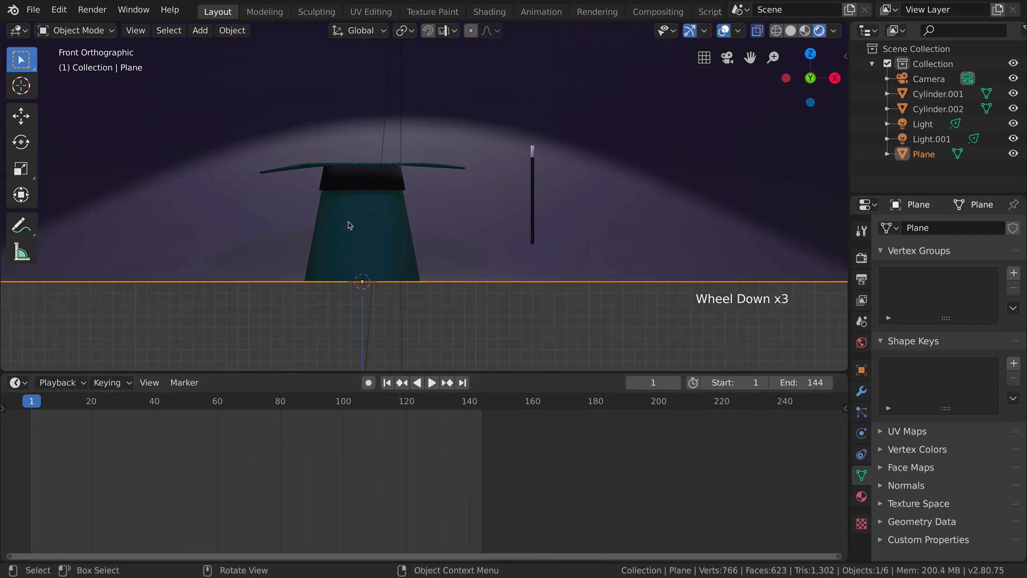
middle_click_drag(460, 218, 450, 257, "shift")
left_click(518, 199)
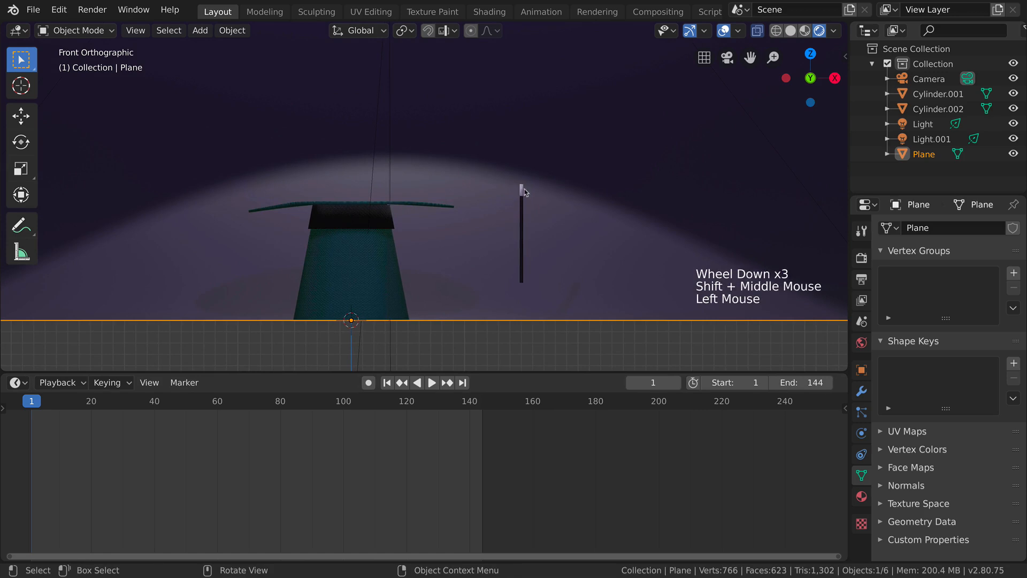
key("r")
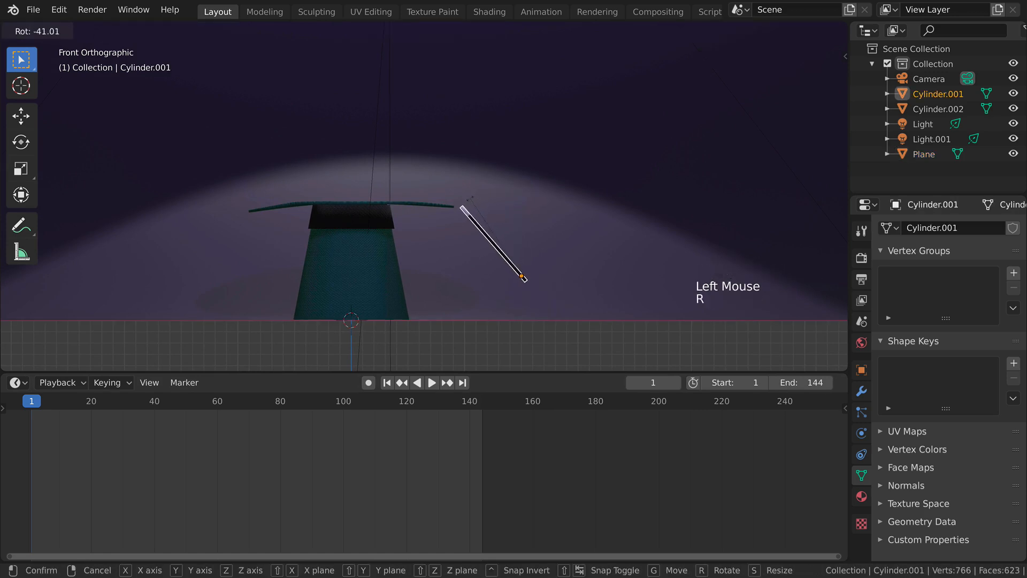
left_click(527, 203)
key("ctrl+z")
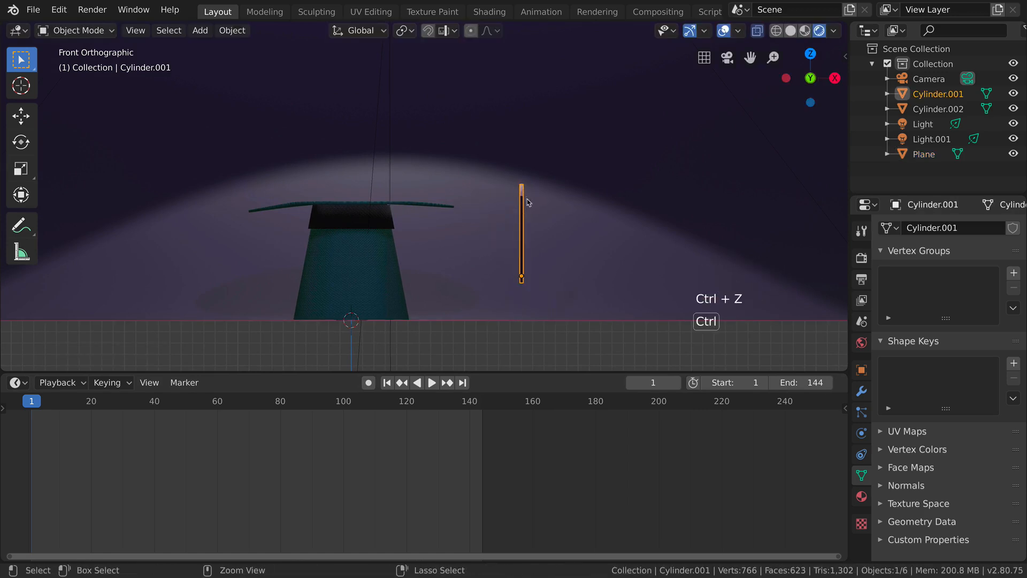
key("g")
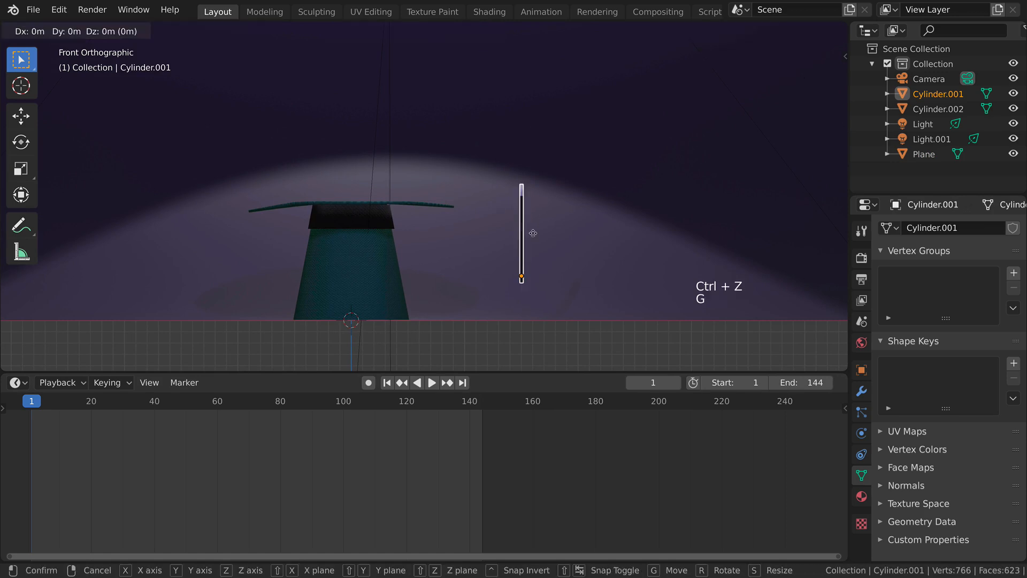
left_click(533, 229)
scroll(533, 252, "up", 2)
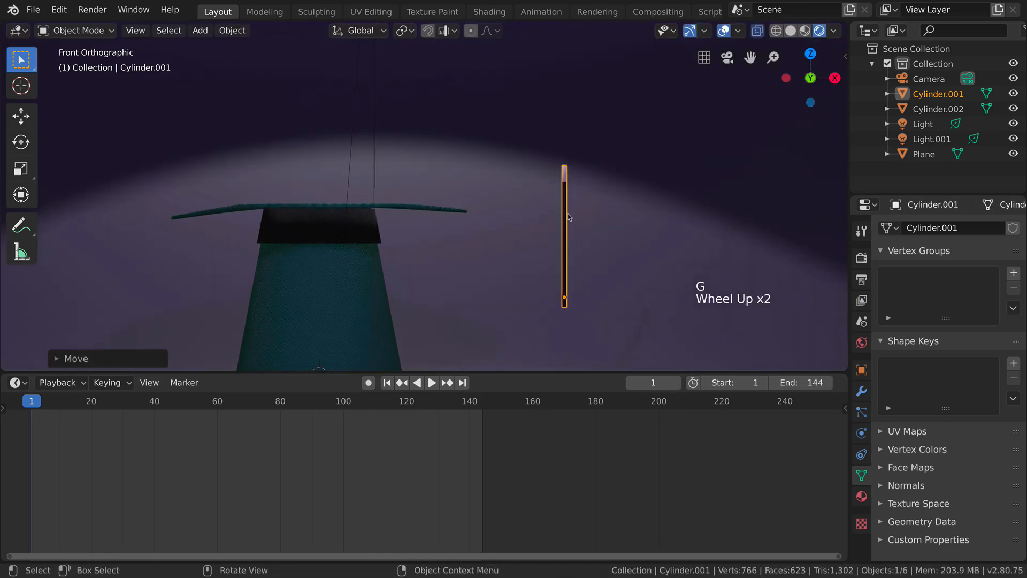
Try rotating the raised wand about 40° toward the hat brim and undo the rotation
key("r")
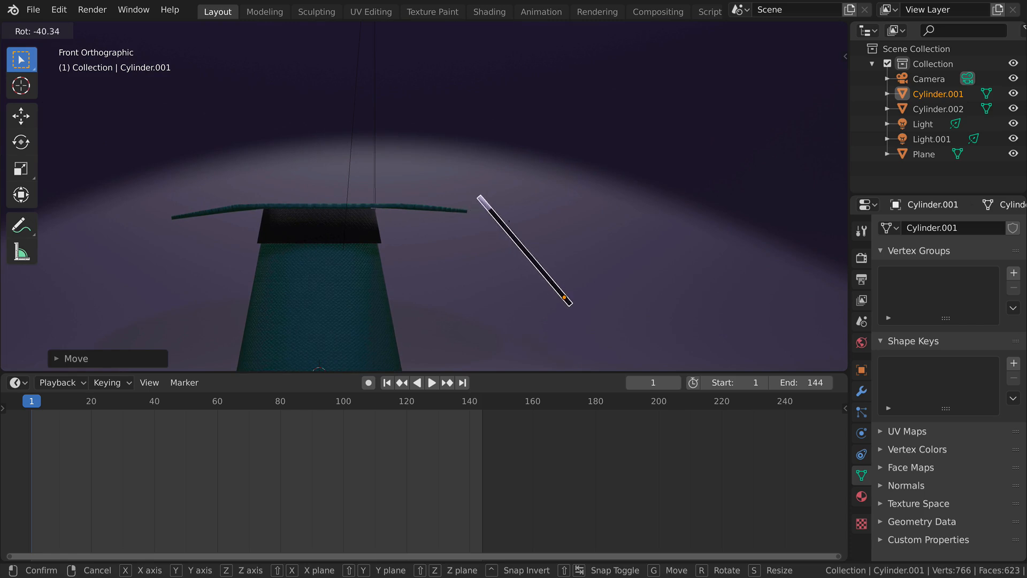
right_click(567, 218)
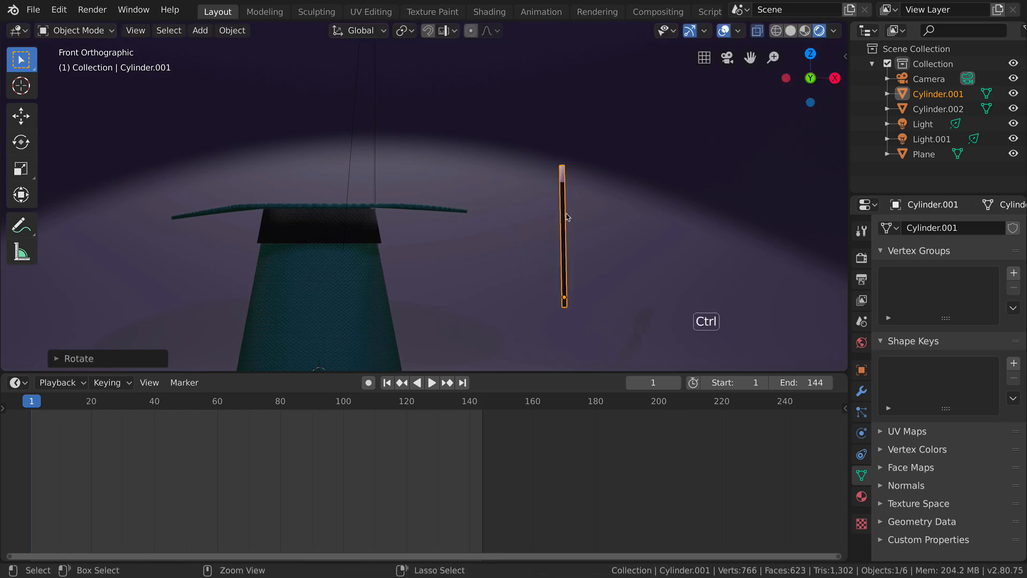
key("ctrl+z")
Raise the wand a little more along the global Z axis and shift it slightly toward the hat along X
key("g")
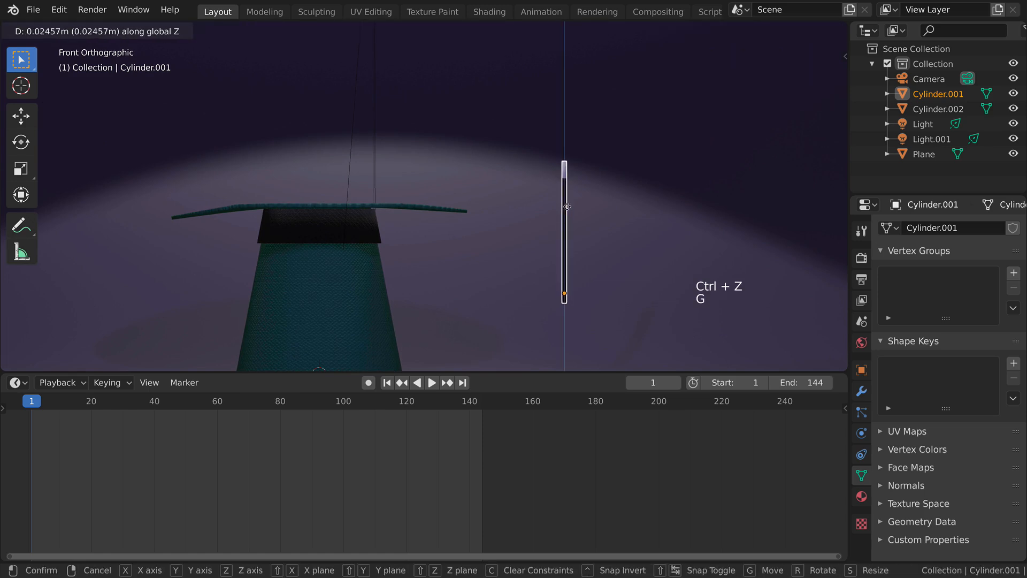
left_click(567, 206)
key("g")
key("x")
left_click(561, 210)
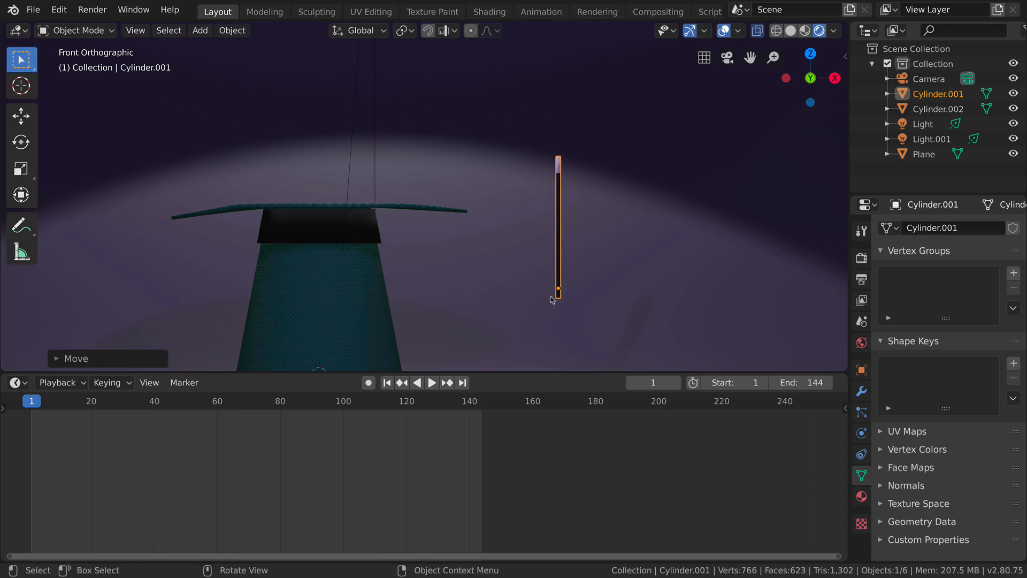
Try tilting the wand about its lower end away from the hat and undo the rotation
key("r")
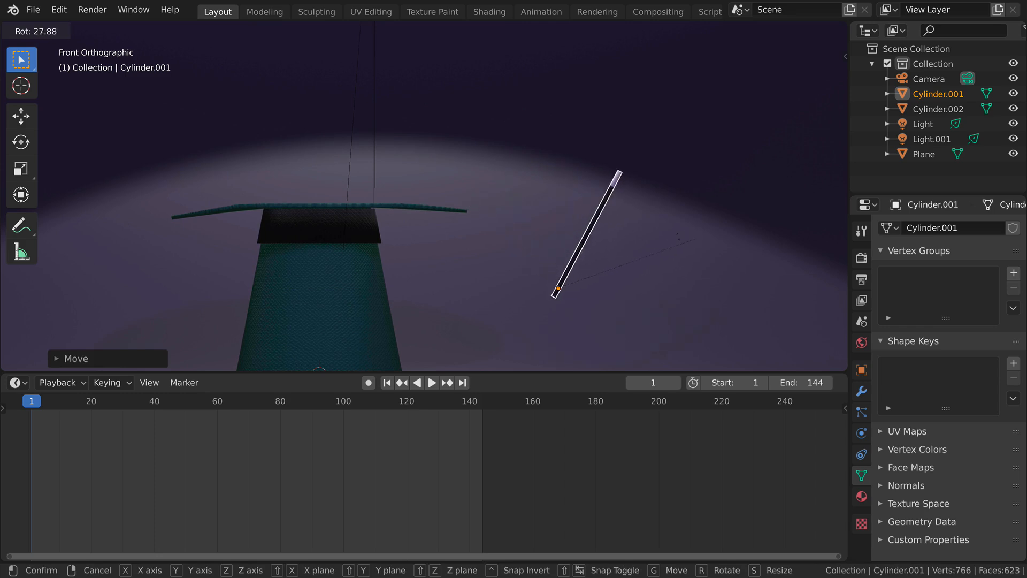
left_click(628, 231)
key("ctrl+z")
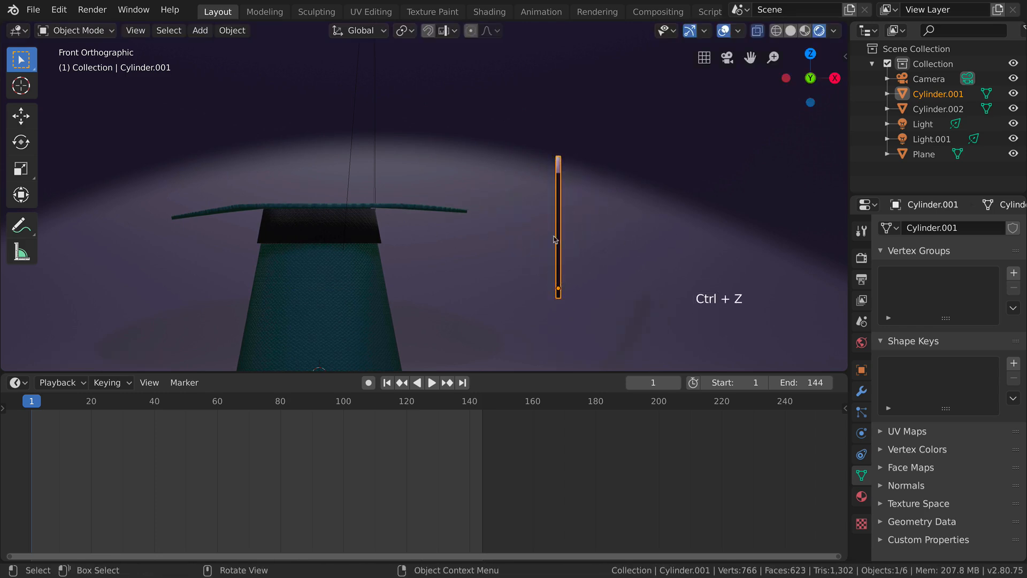
Insert a LocRotScale keyframe for the upright wand at frame 1
scroll(556, 239, "down", 3)
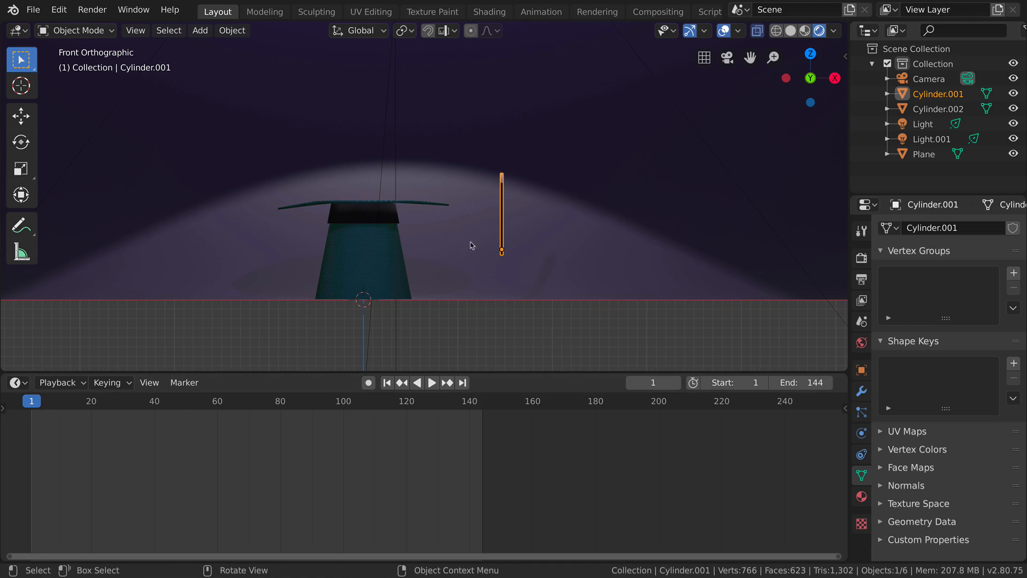
key("i")
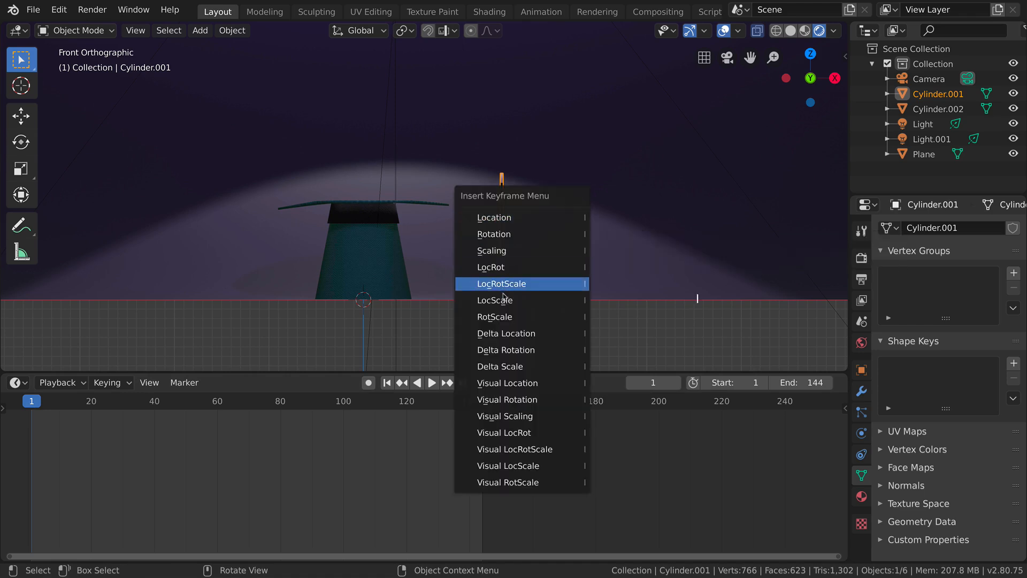
left_click(504, 283)
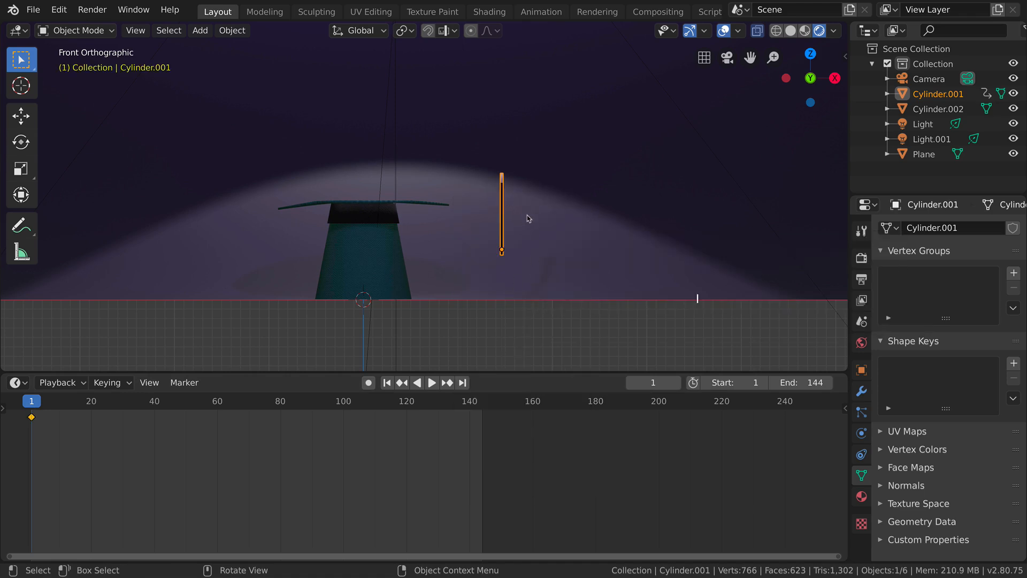
At frame 8, tilt the wand about 46° so its tip touches the hat brim and insert a LocRotScale keyframe
left_click(55, 414)
left_click(53, 413)
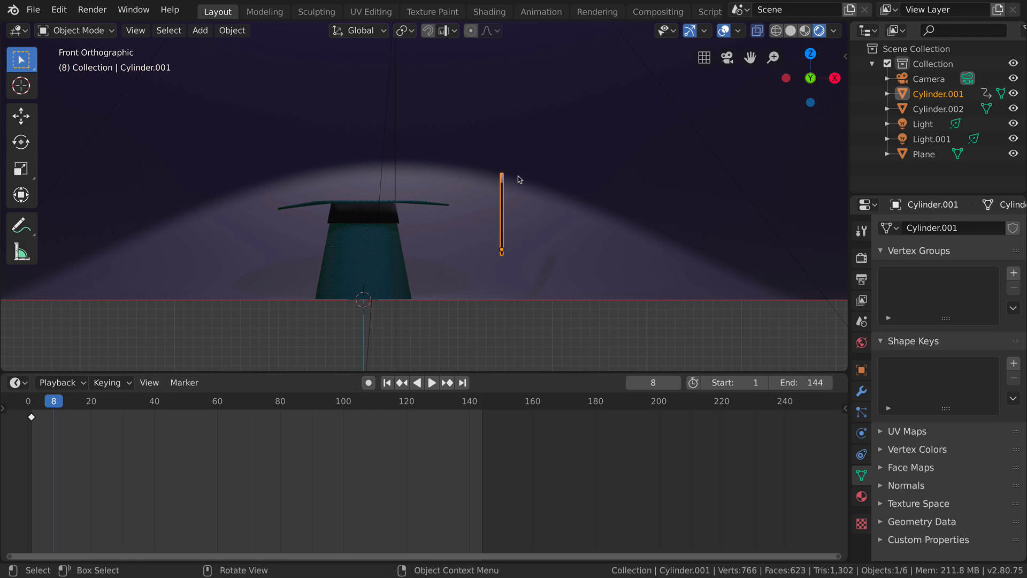
key("r")
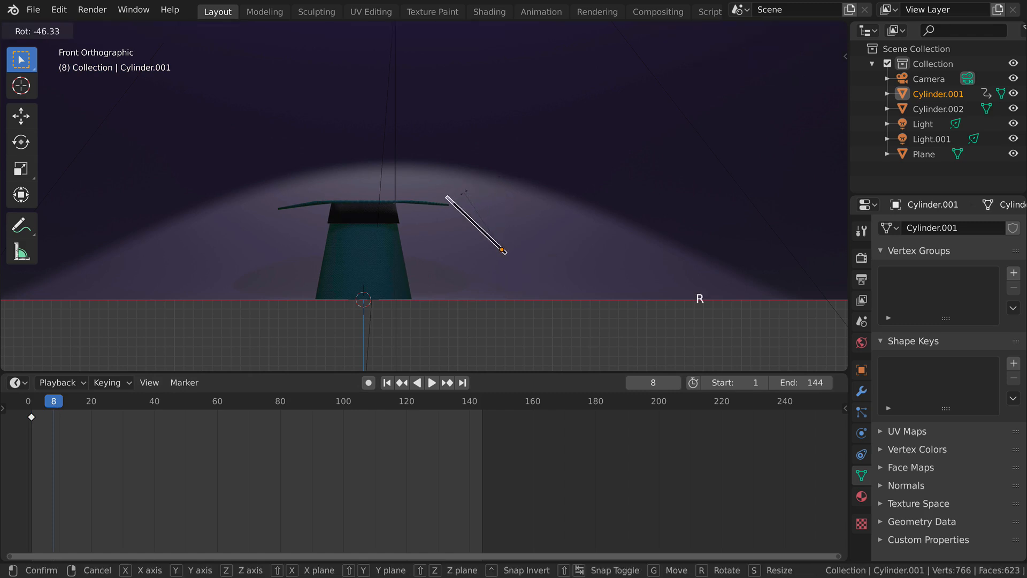
left_click(460, 197)
scroll(448, 213, "up", 4)
scroll(509, 197, "up", 2)
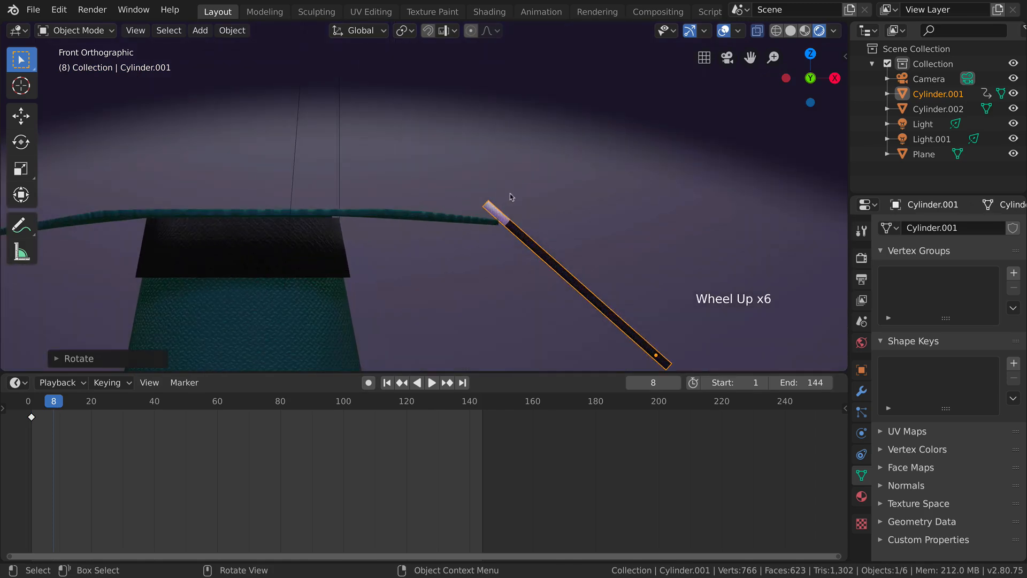
key("r")
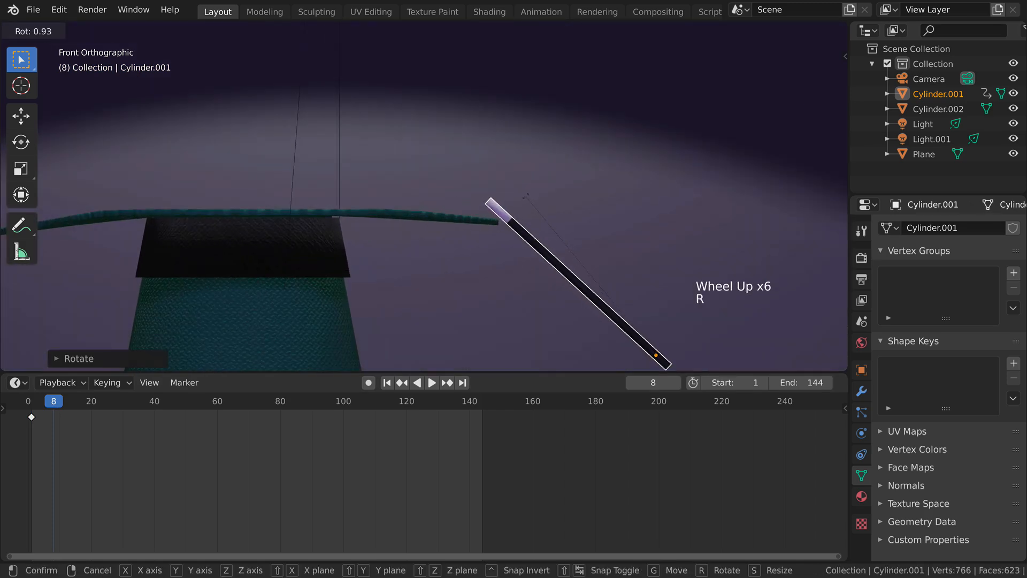
left_click(528, 198)
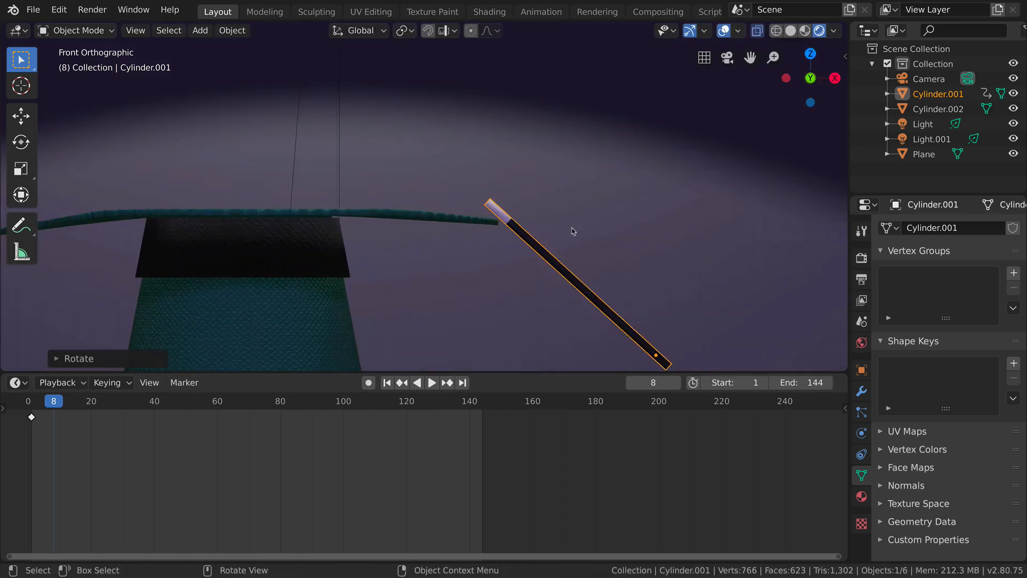
scroll(579, 243, "down", 3)
key("i")
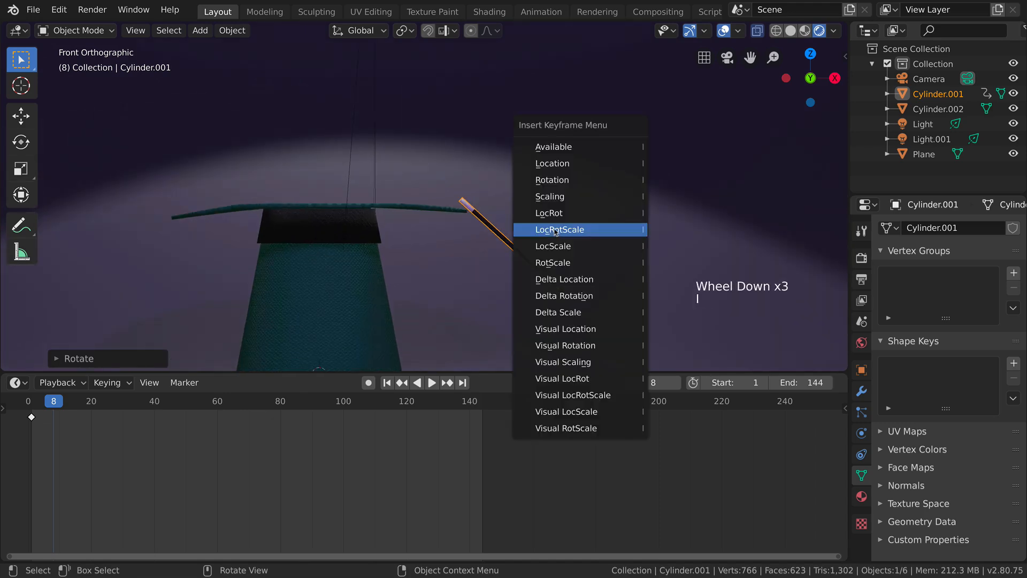
left_click(569, 230)
scroll(227, 303, "down", 2)
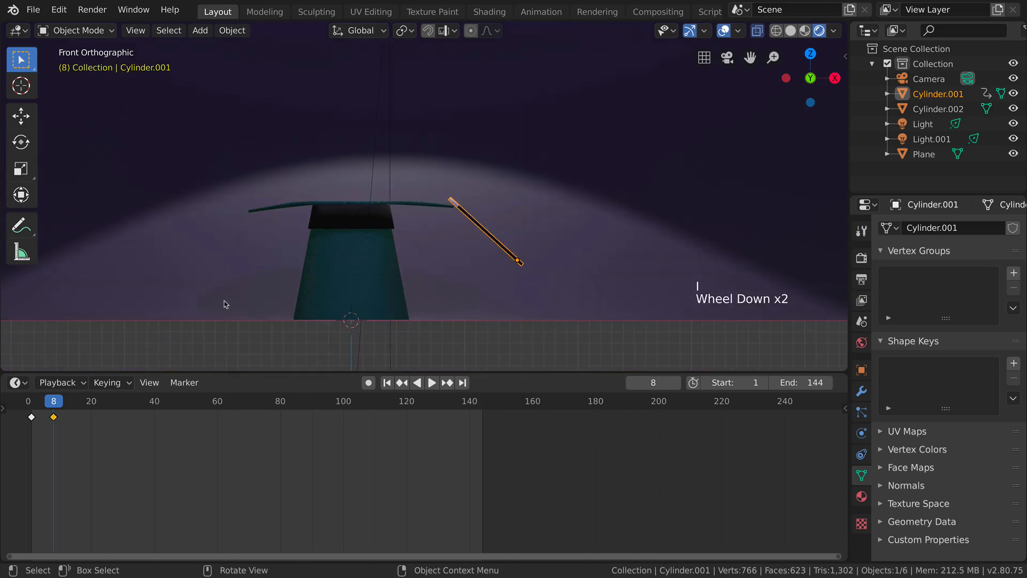
At frame 15, rotate the wand partly back up from the hat brim and insert a keyframe
left_click_drag(71, 409, 76, 408)
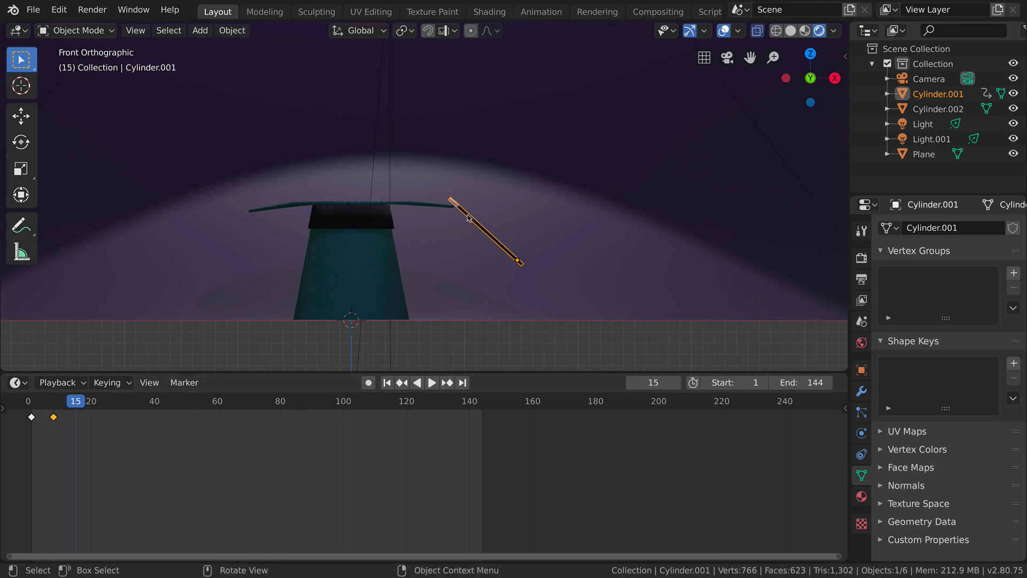
key("r")
left_click(451, 284)
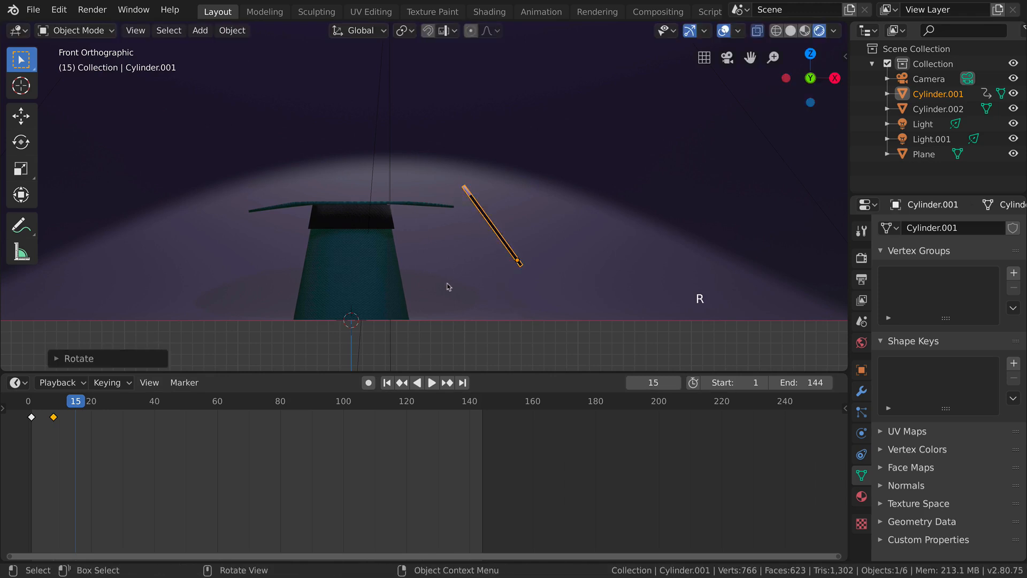
key("i")
left_click(521, 208)
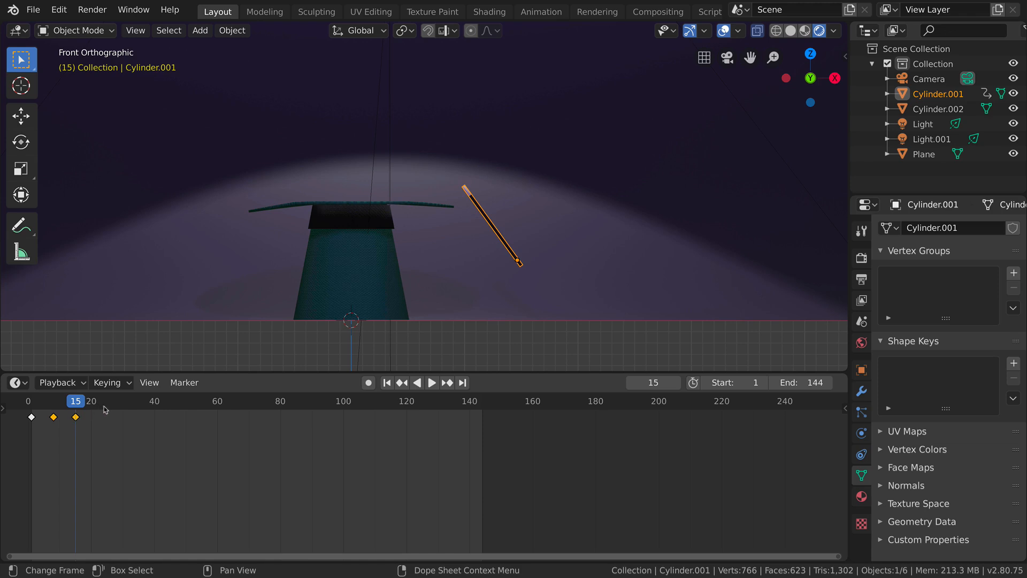
At frame 18, tilt the wand about 9° back down onto the hat brim and insert a keyframe
left_click(87, 413)
double_click(86, 413)
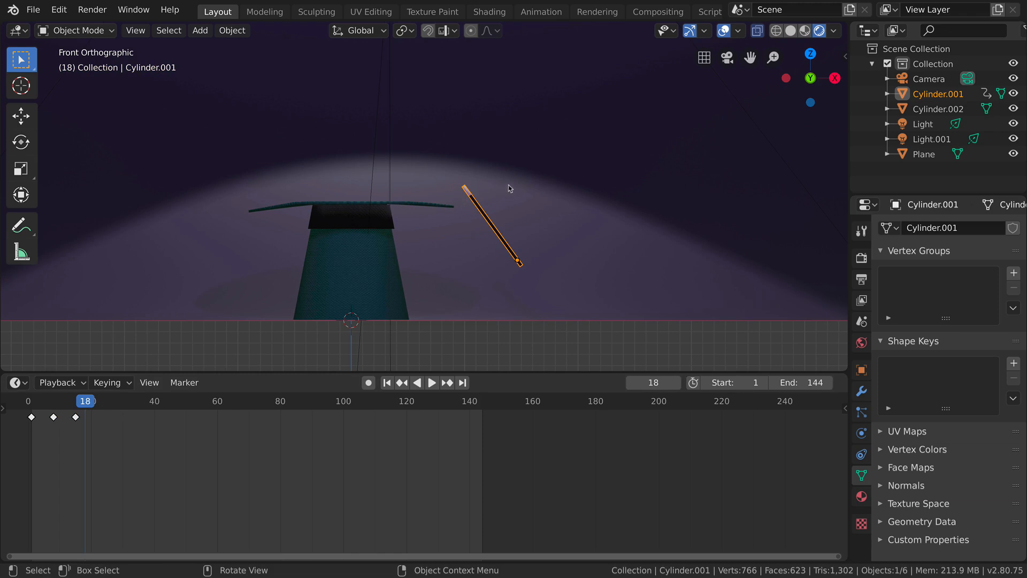
key("r")
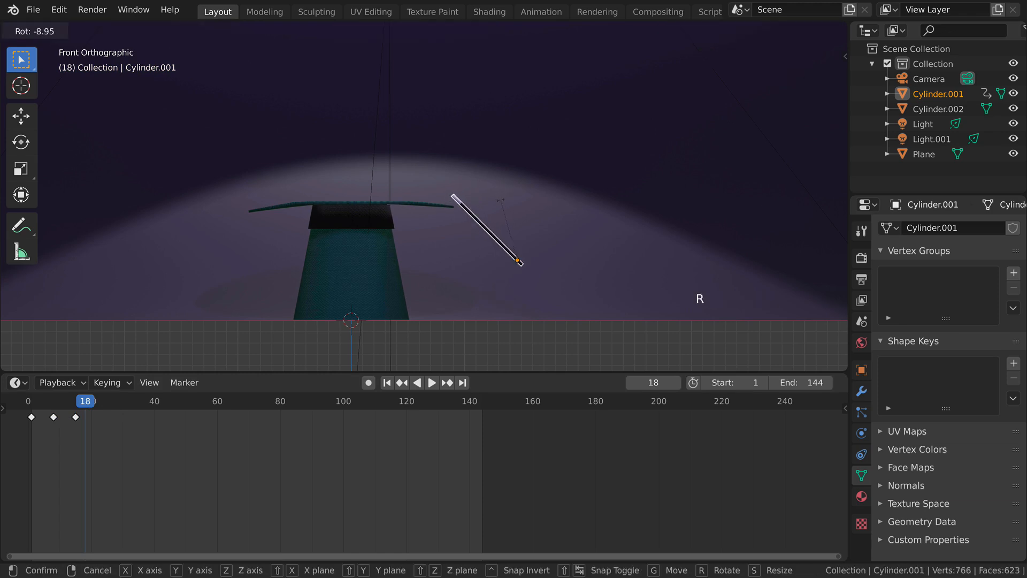
left_click(503, 207)
scroll(513, 213, "up", 7)
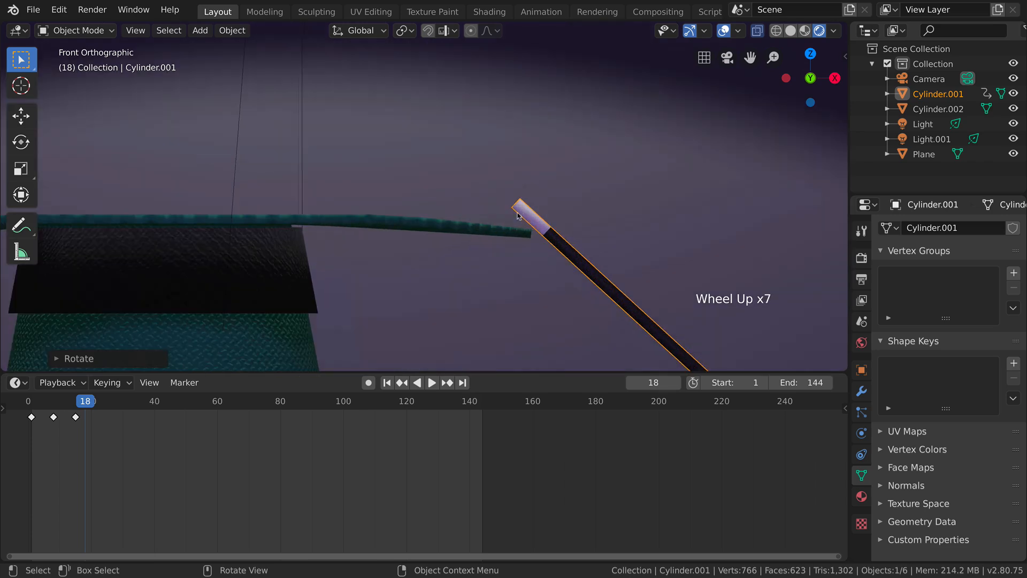
key("r")
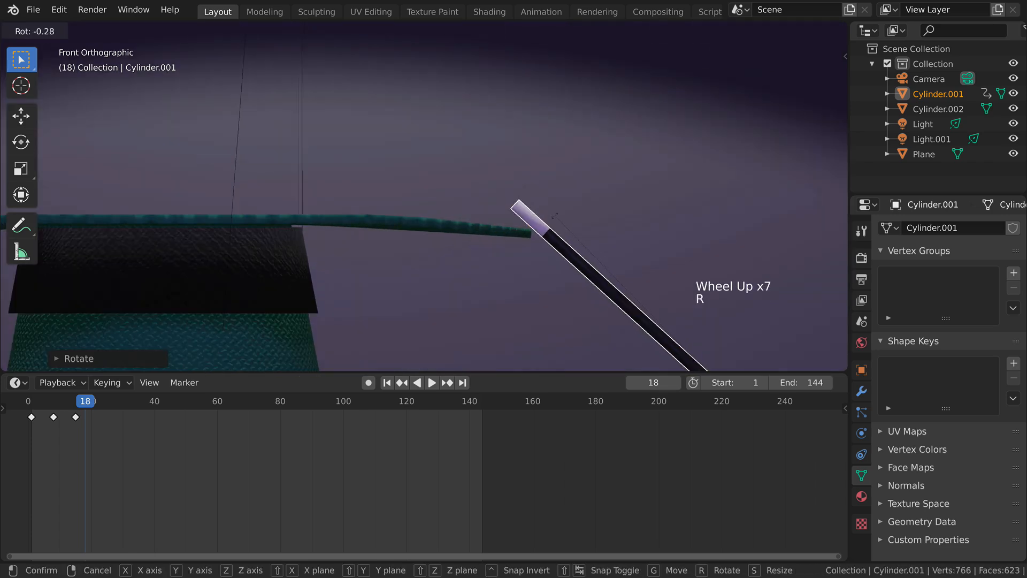
scroll(590, 242, "down", 5)
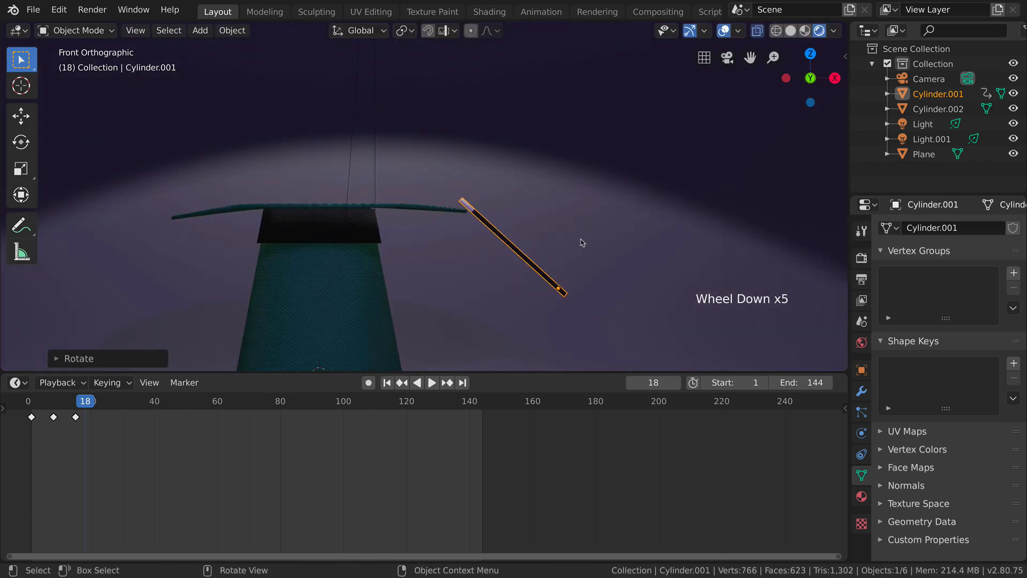
key("i")
left_click(587, 242)
scroll(562, 257, "down", 3)
middle_click_drag(562, 256, 509, 236, "shift")
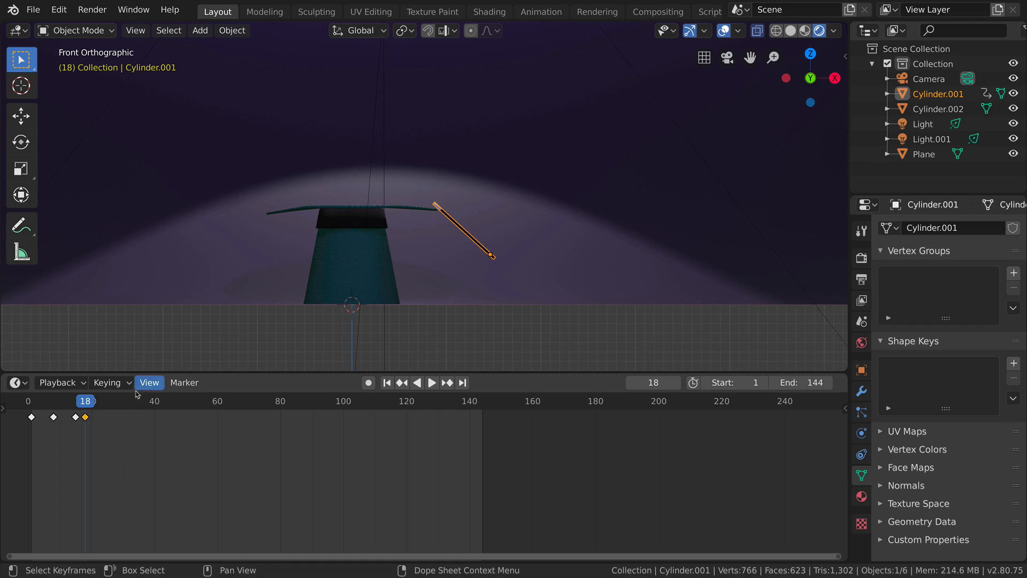
At frame 25, rotate the wand about 70° away from the hat, past upright, and insert a keyframe
left_click_drag(104, 406, 107, 406)
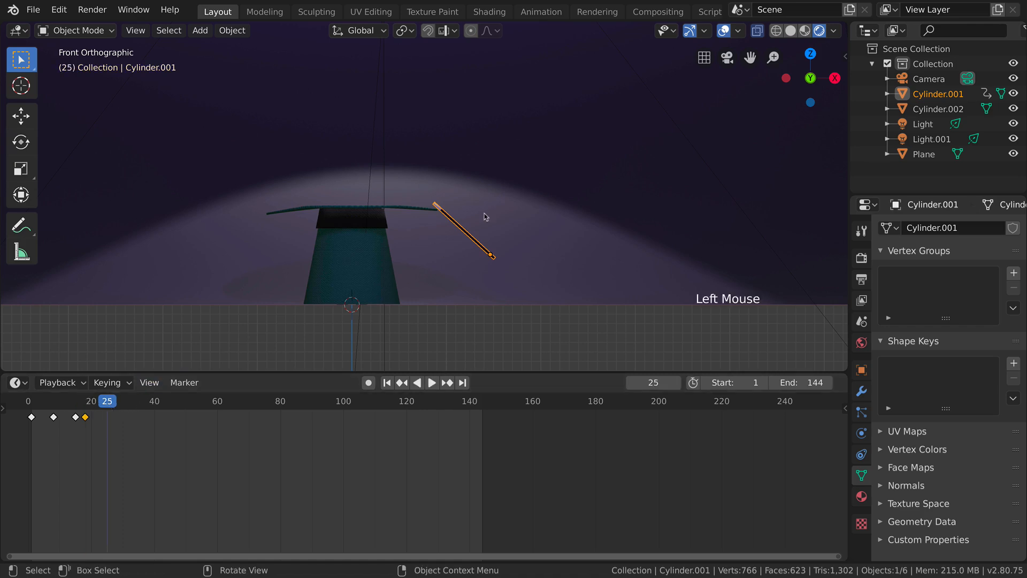
key("r")
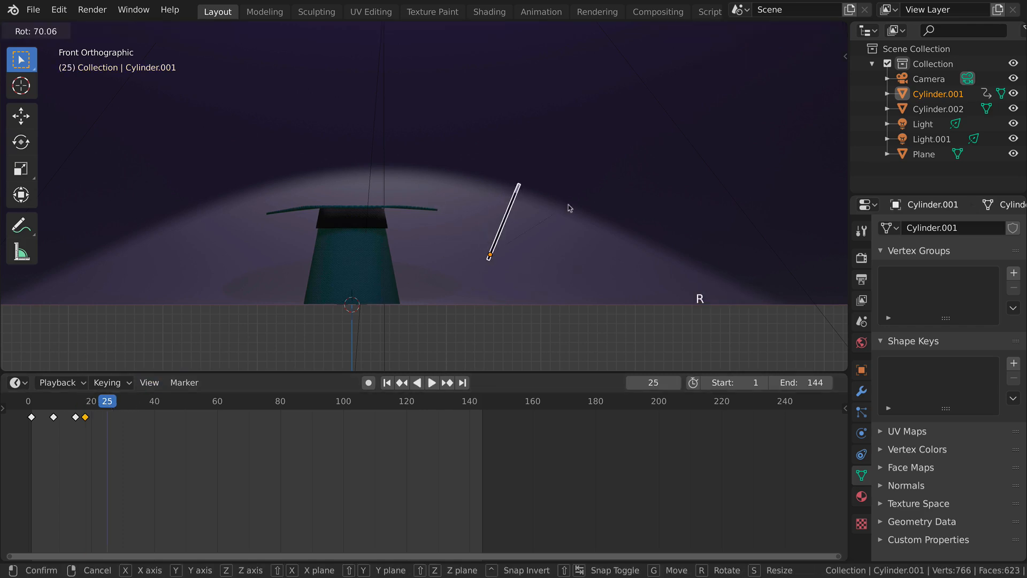
left_click(529, 241)
key("i")
left_click(532, 231)
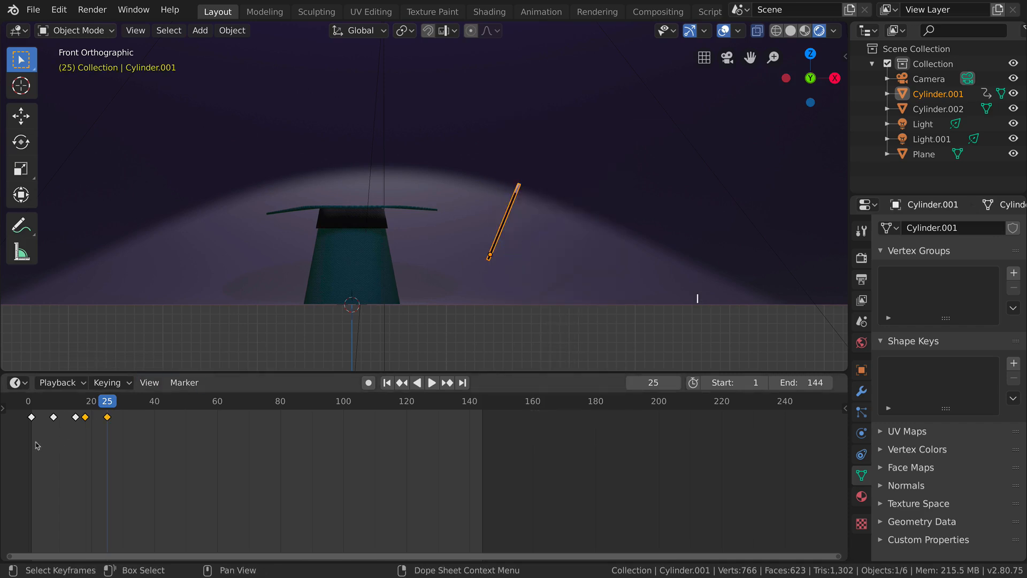
Play the wand animation from frame 1 several times to check the timing of the taps
left_click(31, 405)
key("space")
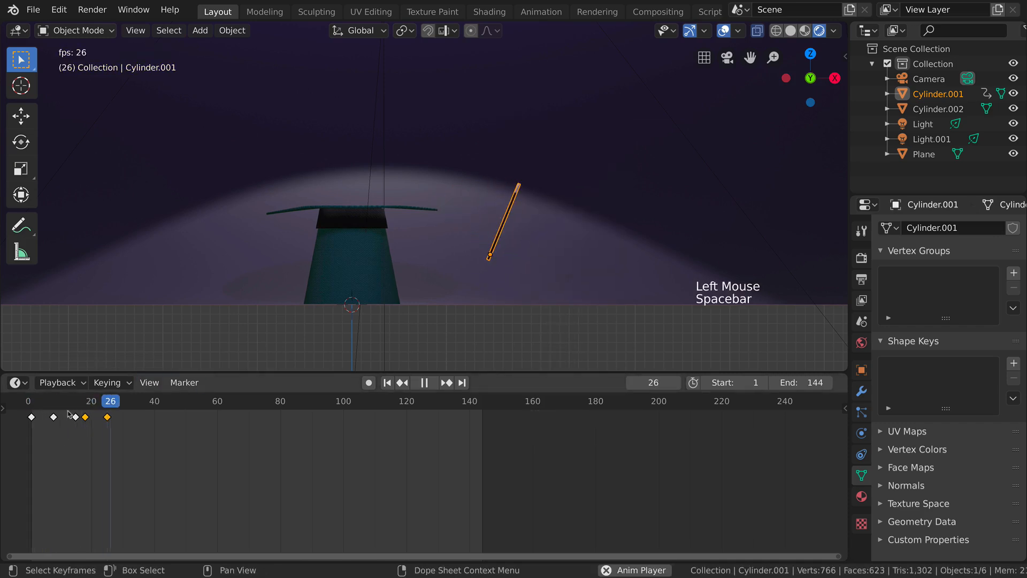
key("space")
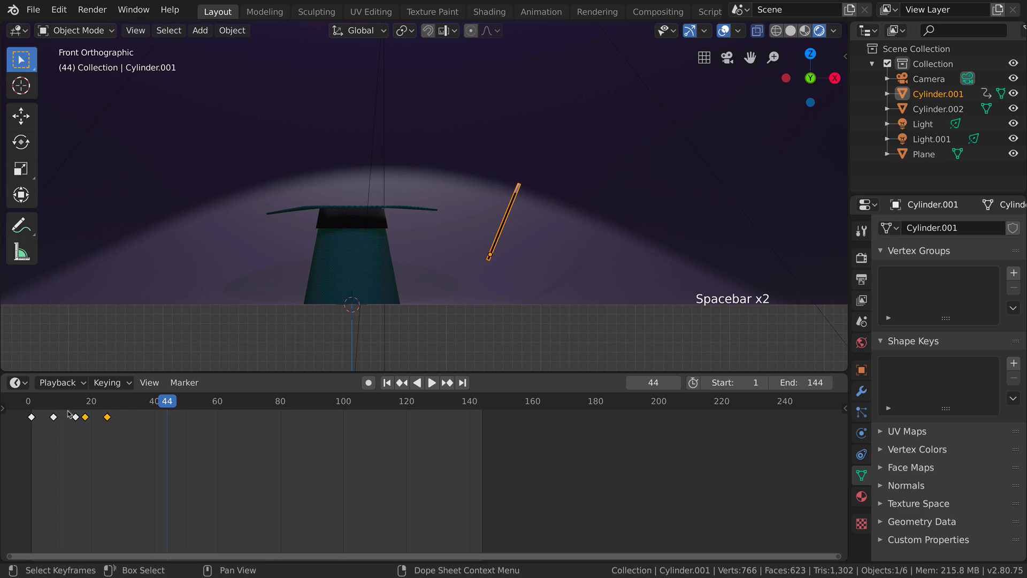
key("Left")
left_click(31, 402)
key("space")
key("space")
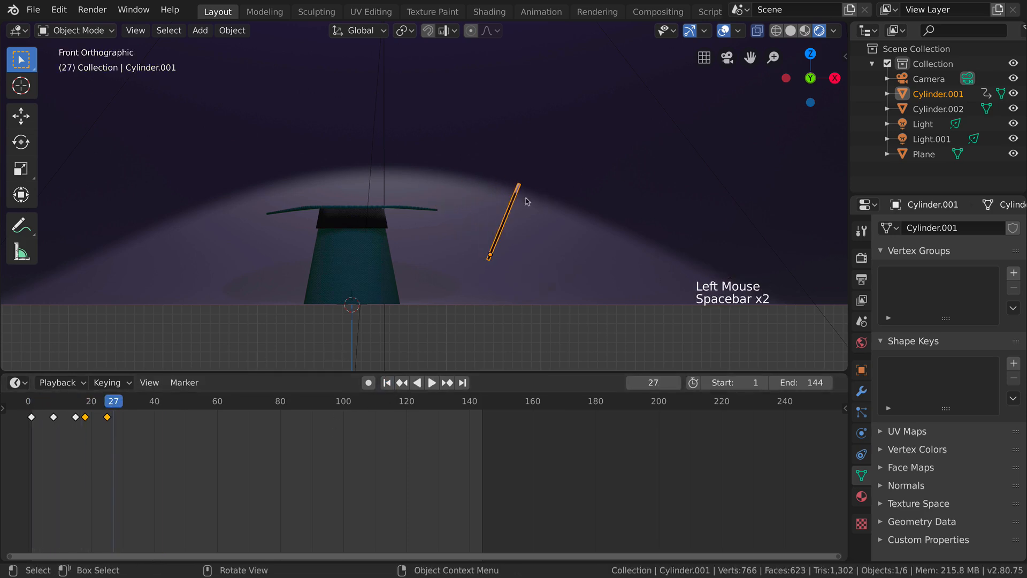
left_click(31, 404)
key("space")
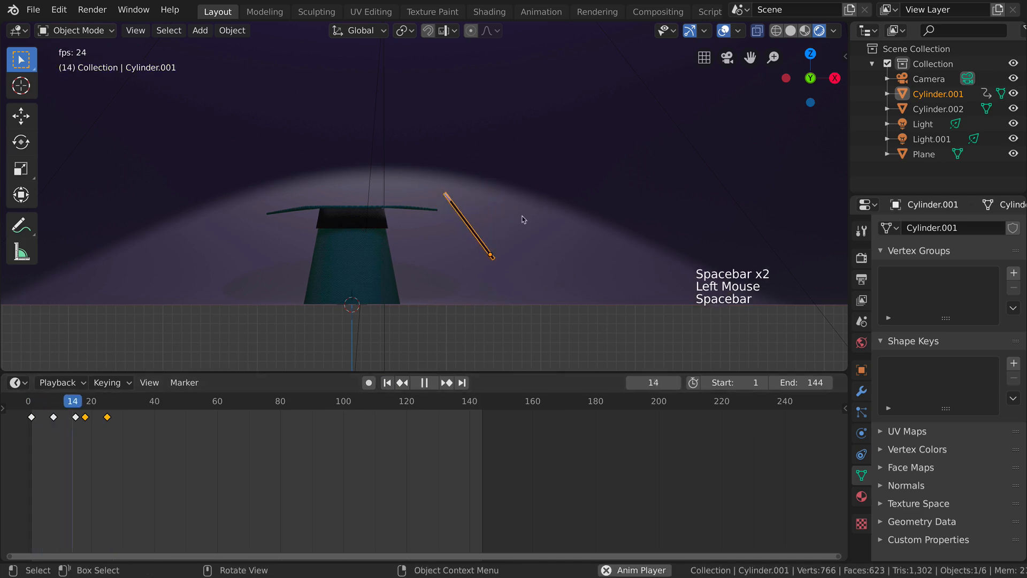
key("space")
Insert a LocRotScale keyframe for the upside-down hat at frame 1
left_click(32, 409)
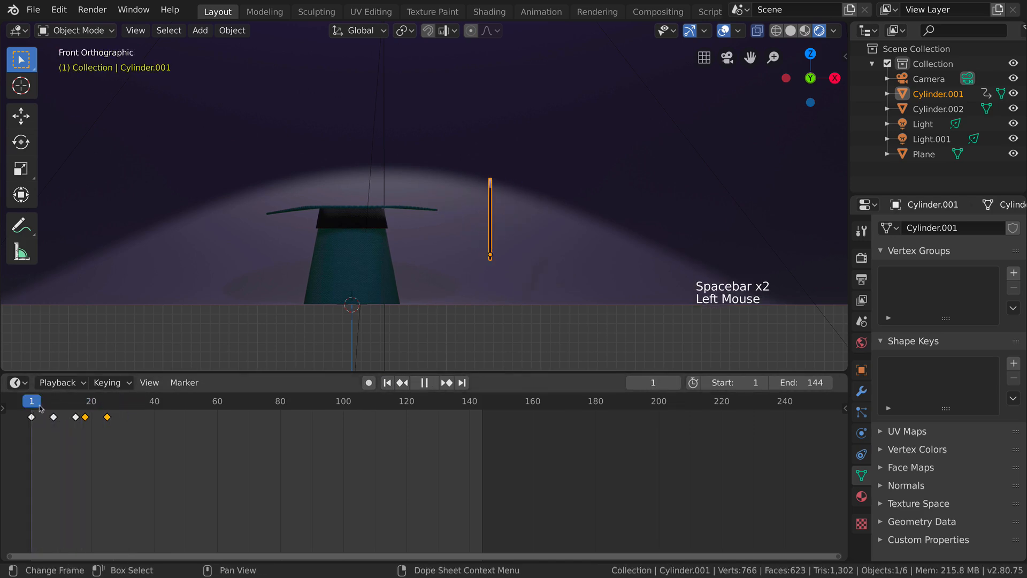
left_click(377, 270)
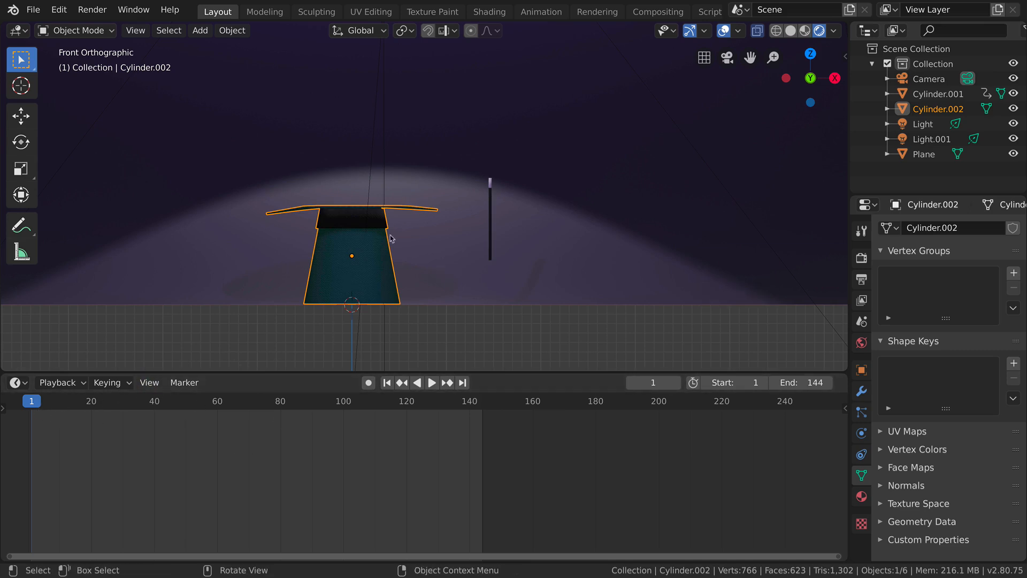
key("i")
left_click(407, 238)
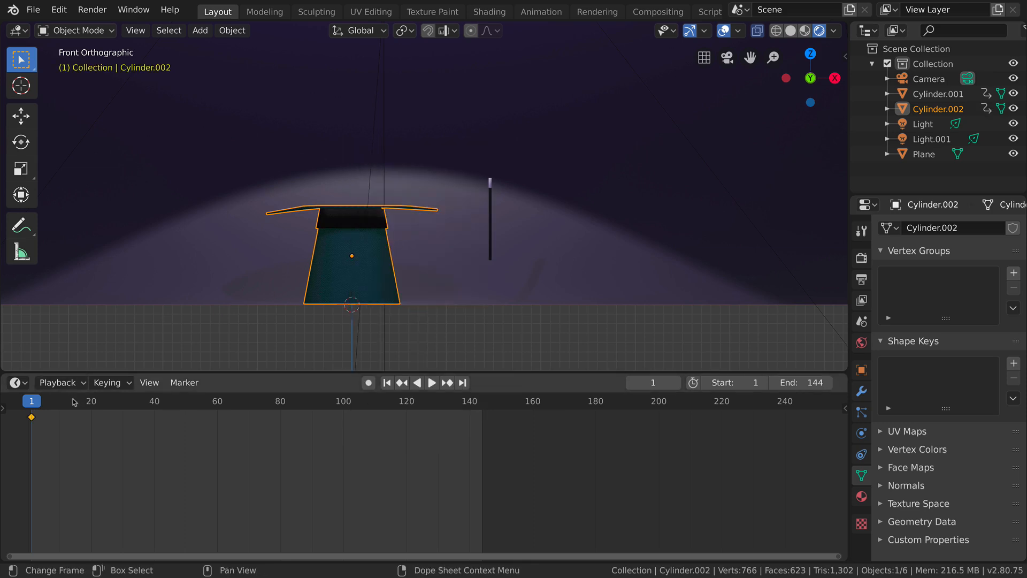
Duplicate the hat's frame 1 keyframe to frame 20 so it holds its pose
left_click(91, 404)
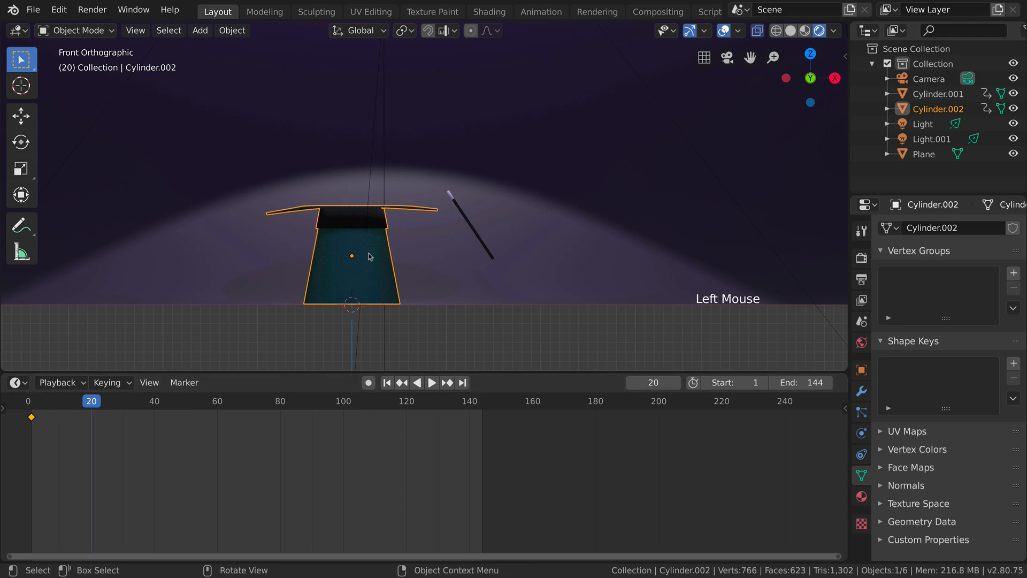
left_click(32, 417)
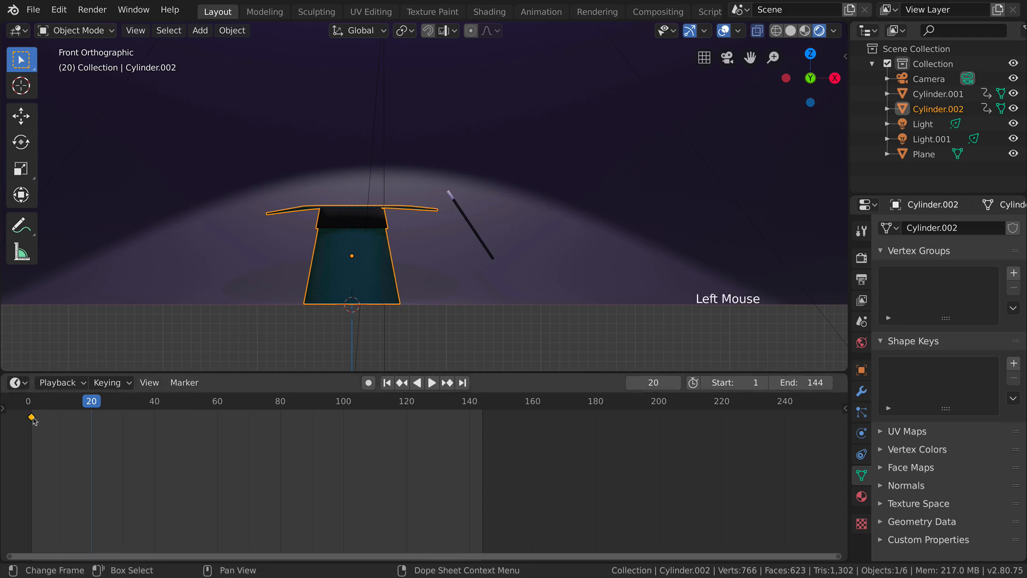
key("shift+d")
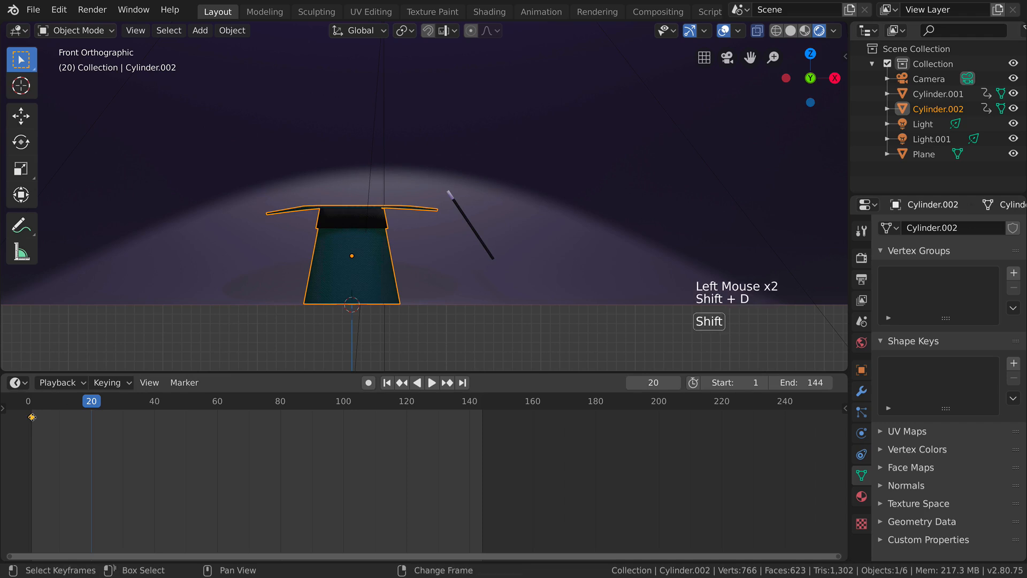
left_click(93, 426)
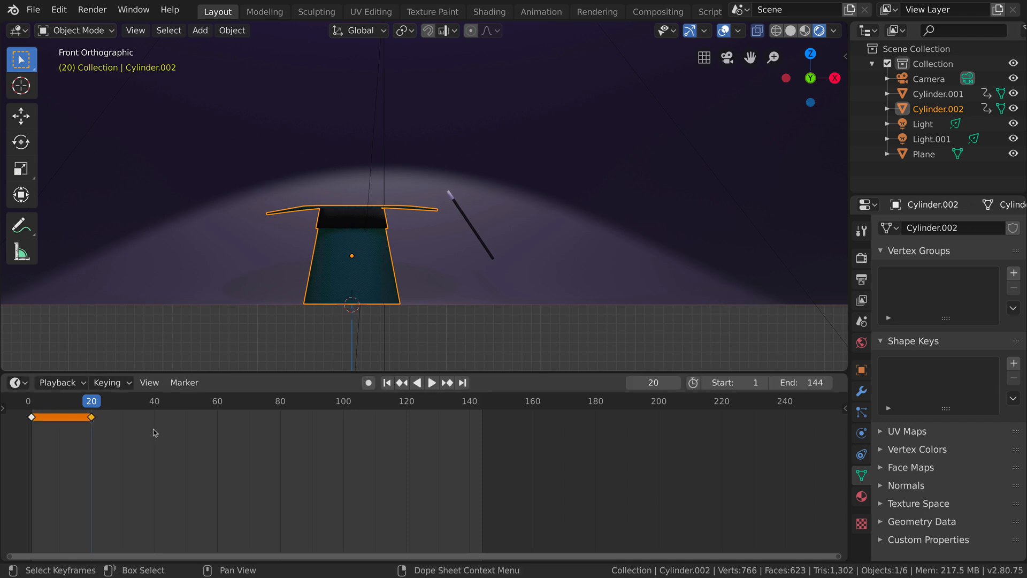
At frame 27, squash the hat along Z, lower it about 0.19 m onto the floor and insert a Location keyframe
left_click_drag(125, 412, 113, 412)
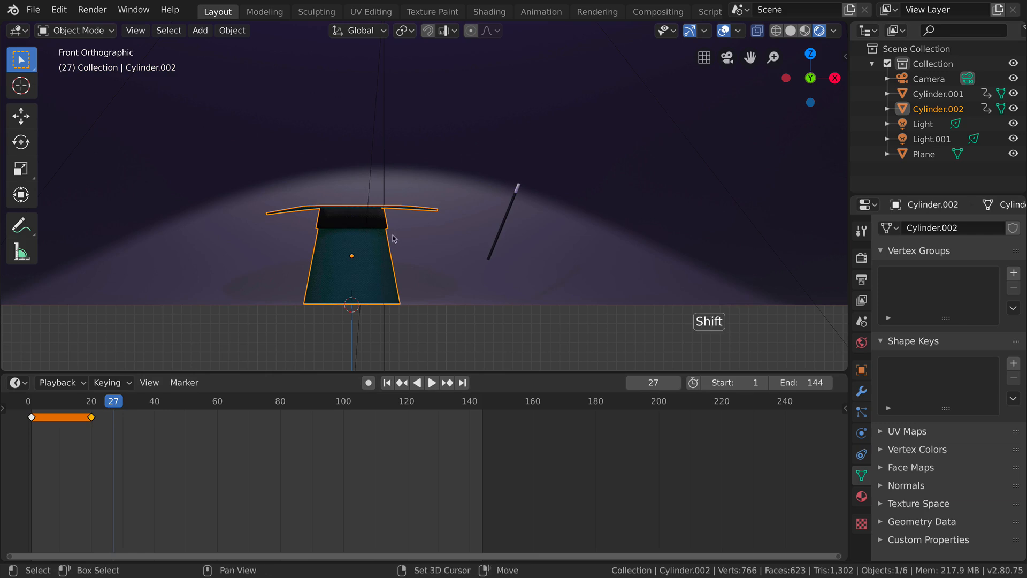
key("s")
key("z")
left_click(373, 253)
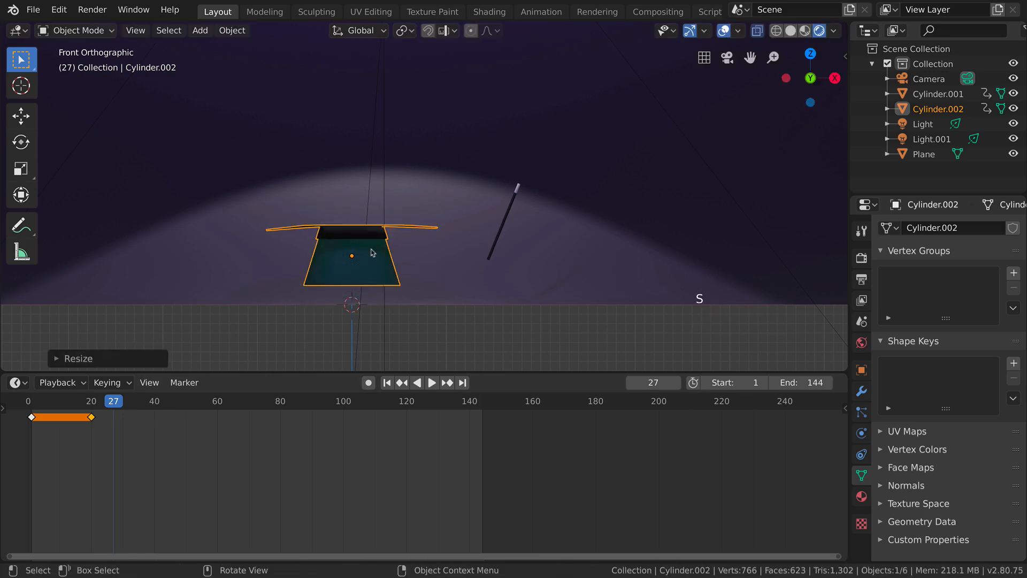
key("g")
key("z")
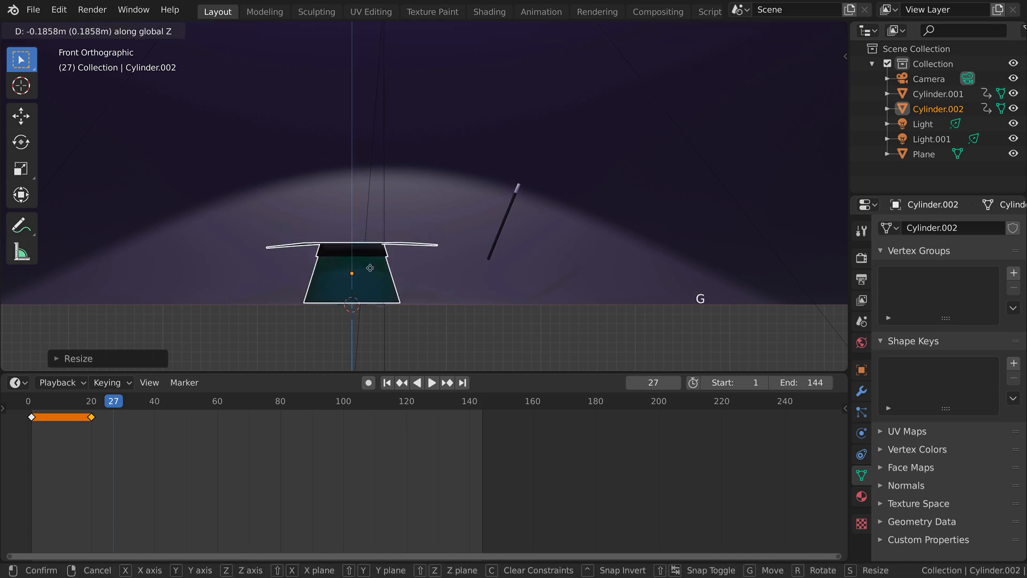
left_click(370, 267)
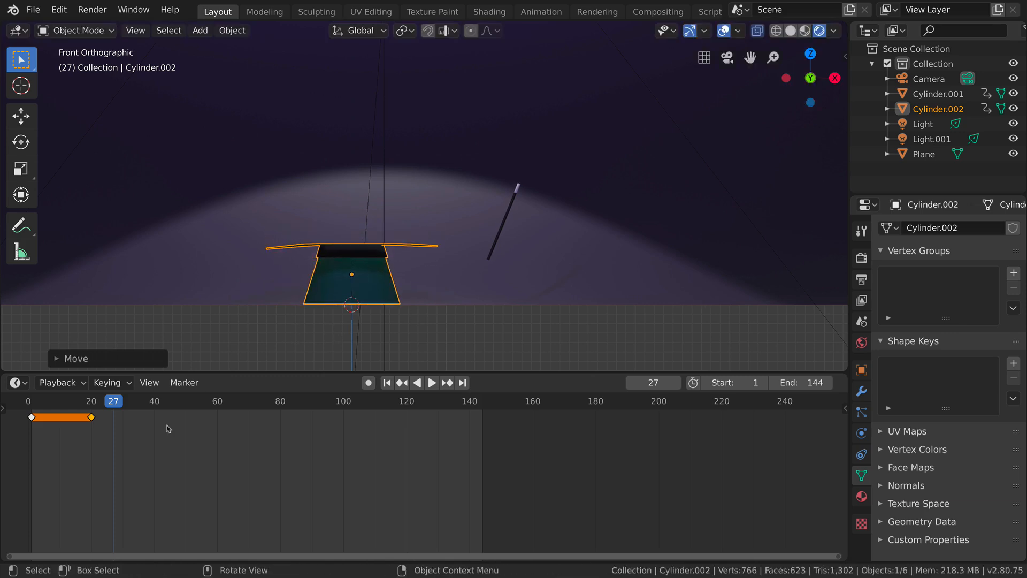
key("i")
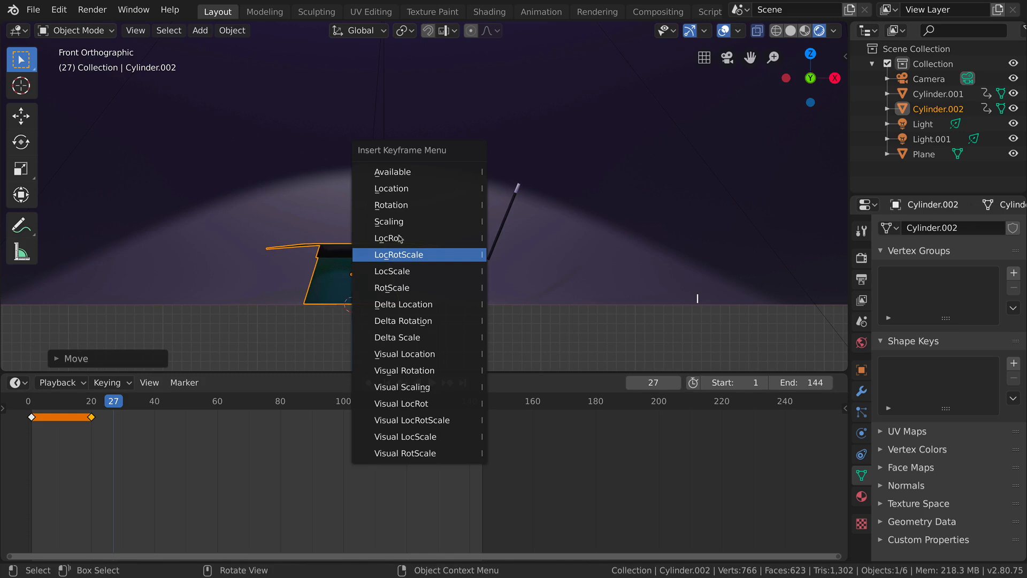
left_click(398, 193)
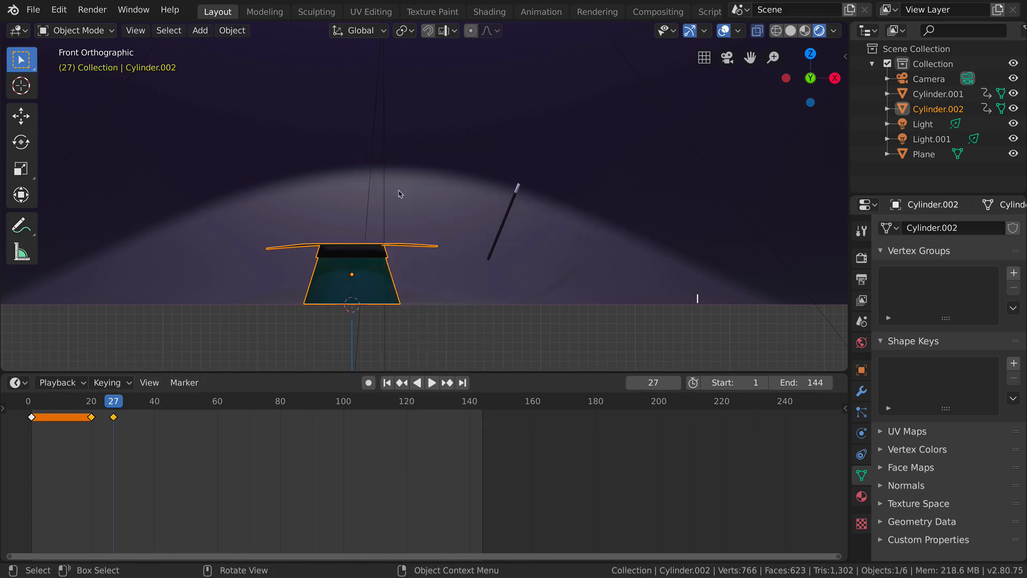
key("i")
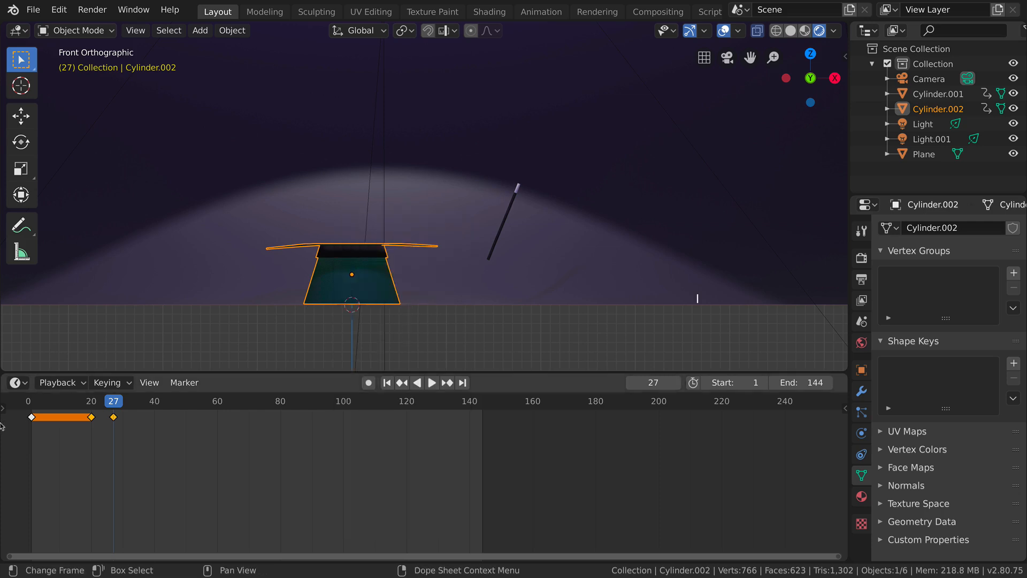
Play the animation from frame 1 to check the hat's squash
left_click(34, 405)
left_click(33, 407)
key("space")
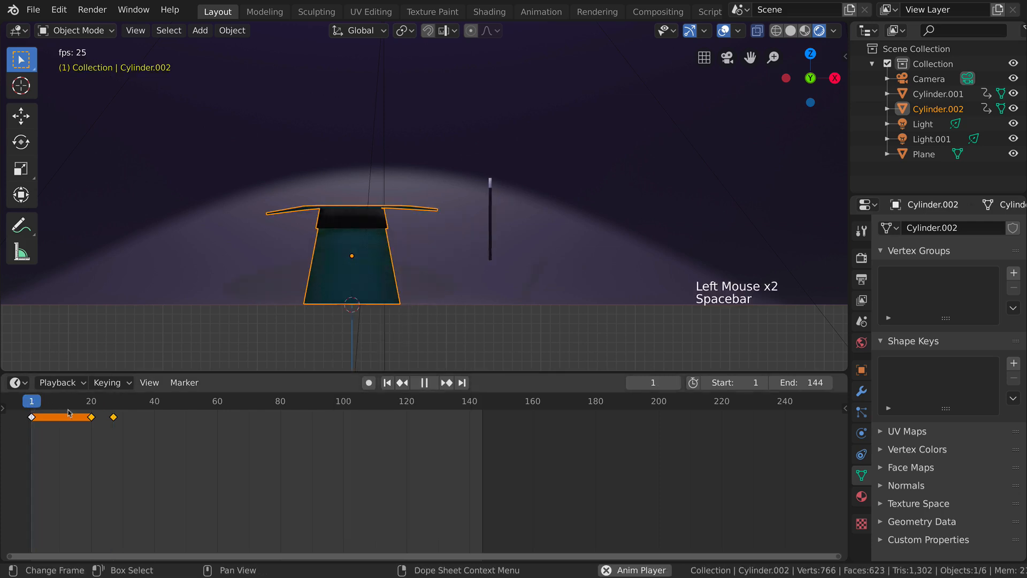
key("space")
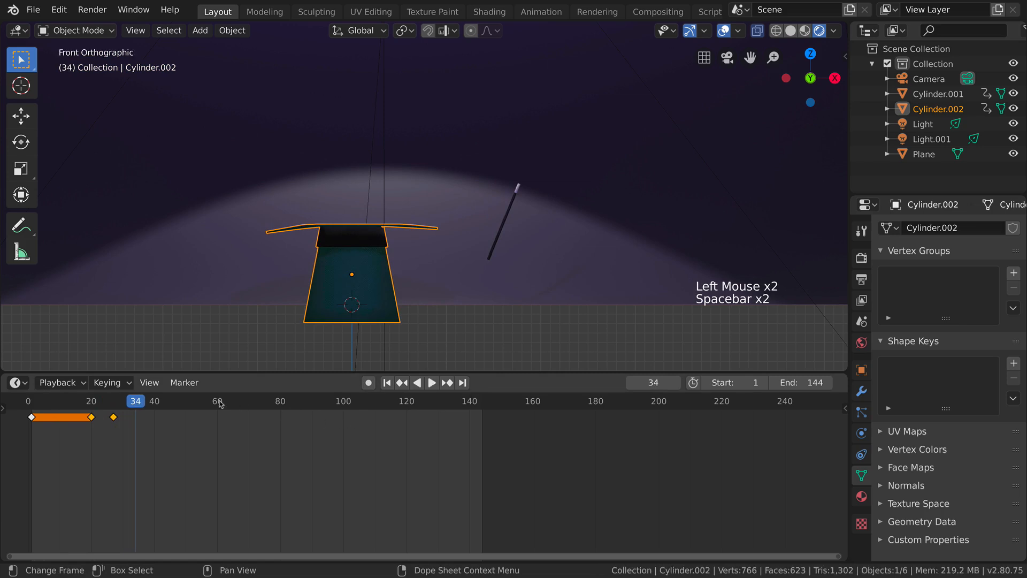
Shift the hat's frame 27 keyframe a few frames further along the timeline and delete it
left_click(113, 409)
left_click(114, 410)
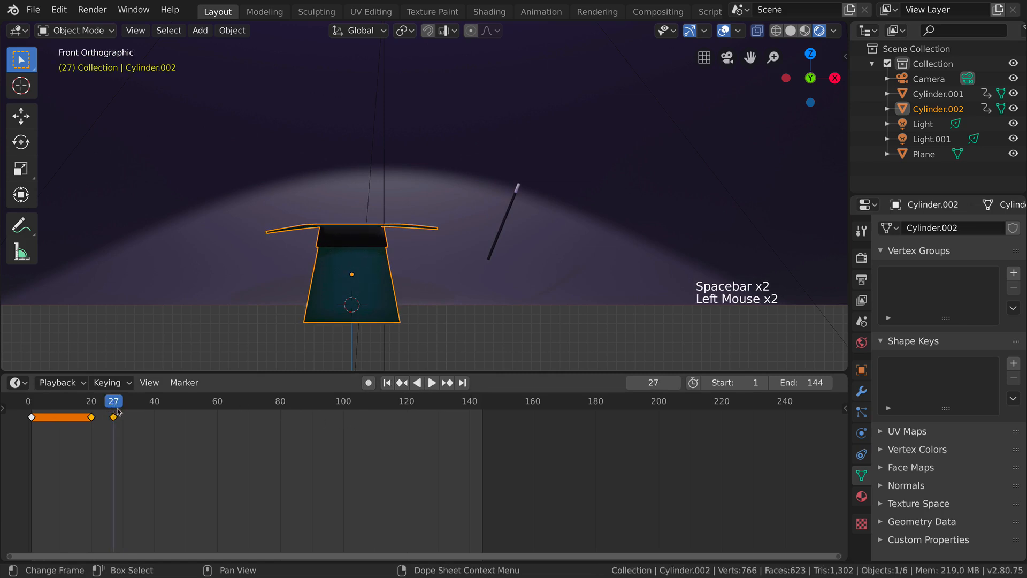
left_click(114, 417)
left_click_drag(114, 417, 127, 417)
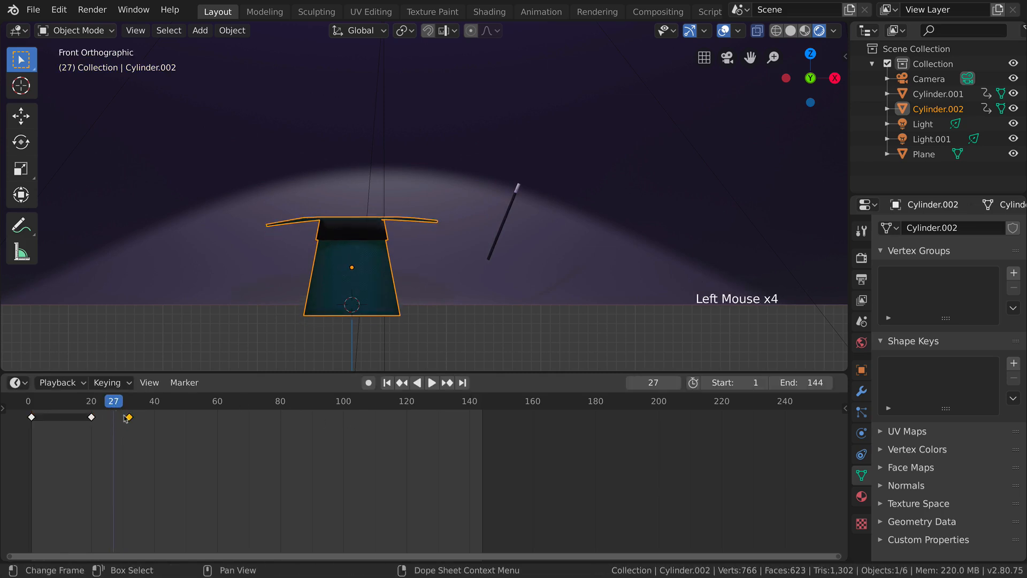
key("x")
left_click(143, 422)
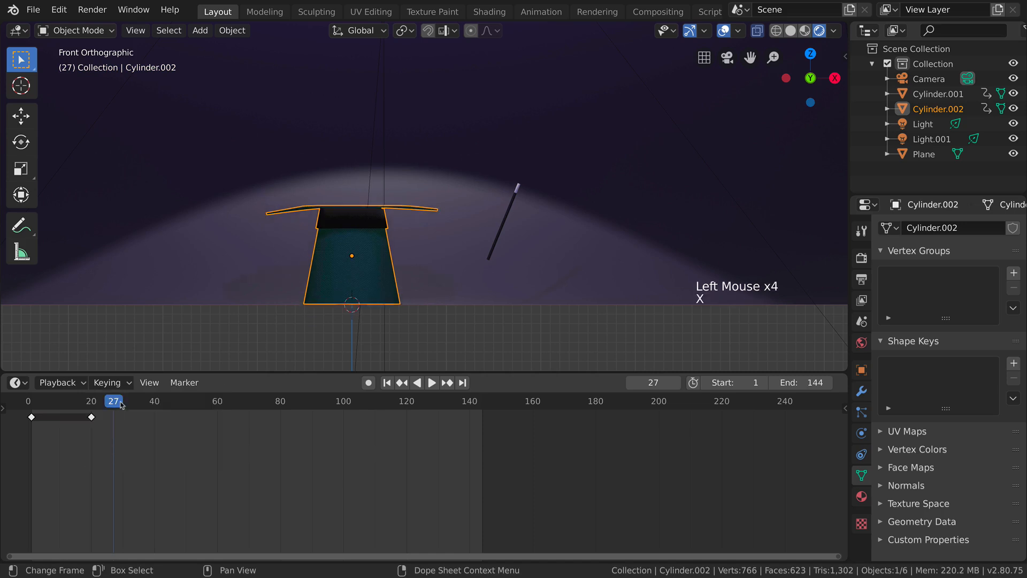
Try scaling the hat uniformly at frame 27, undo it, and raise the hat along Z to floor level
key("s")
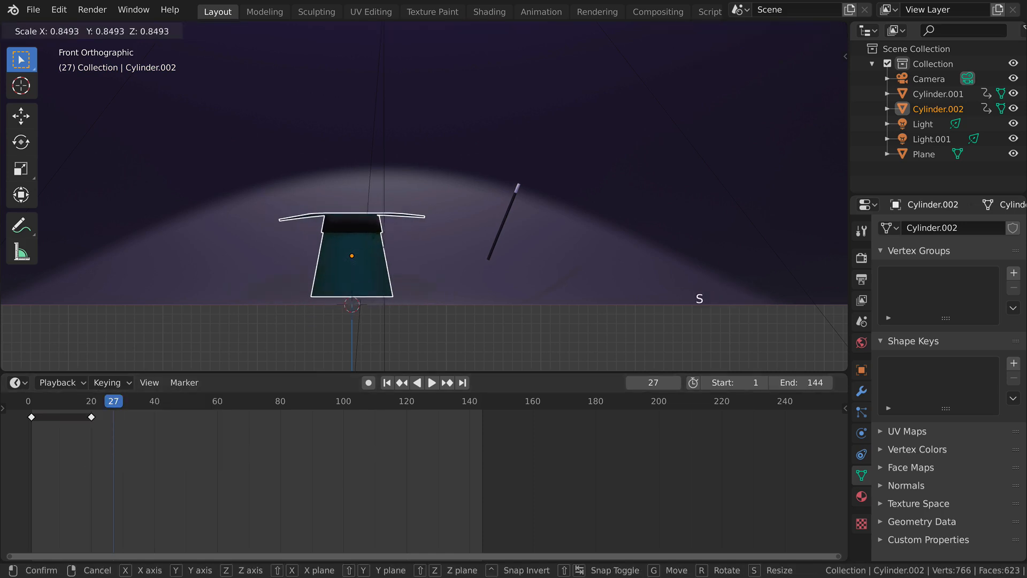
left_click(378, 236)
key("ctrl+z")
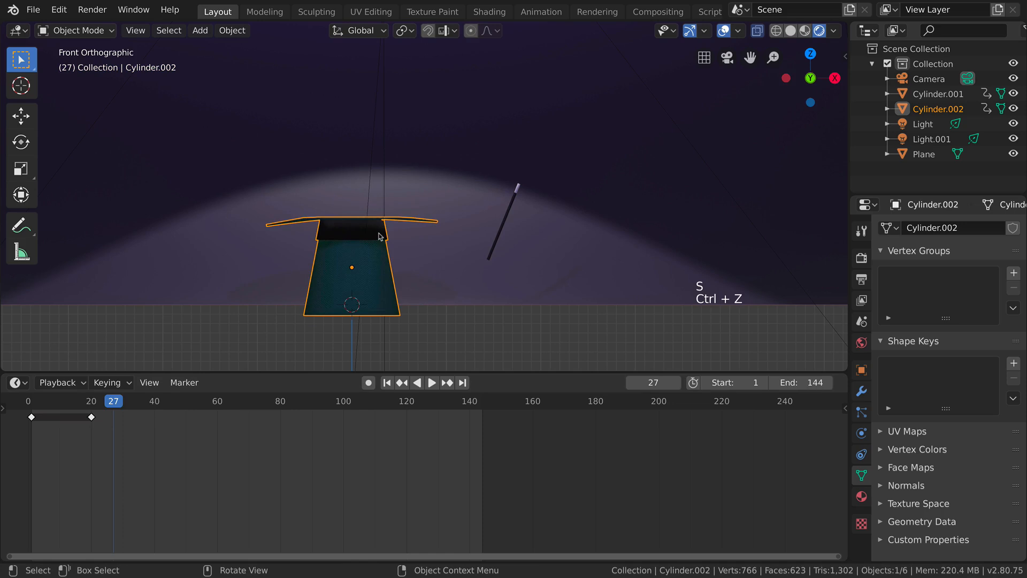
key("g")
key("z")
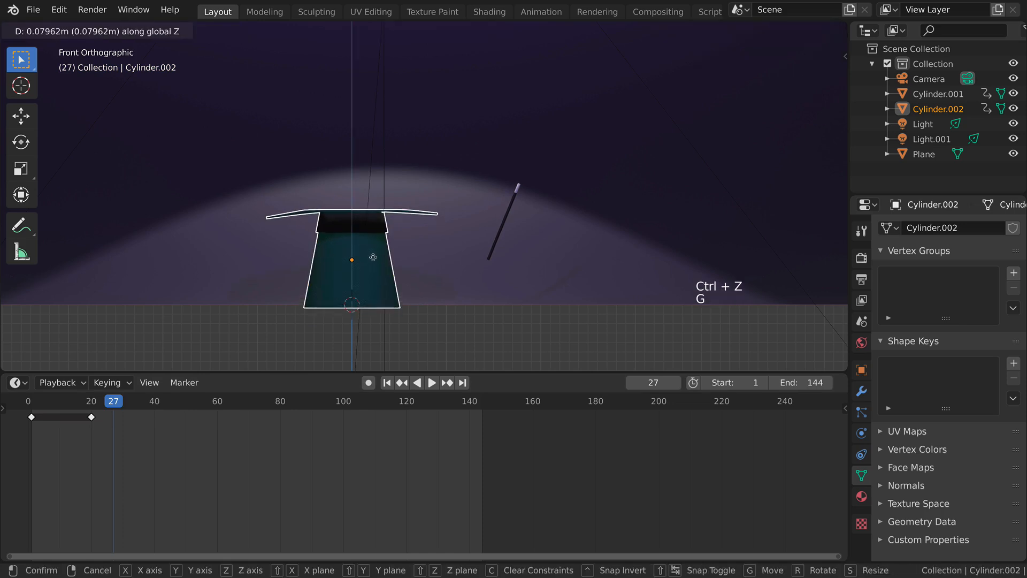
left_click(372, 254)
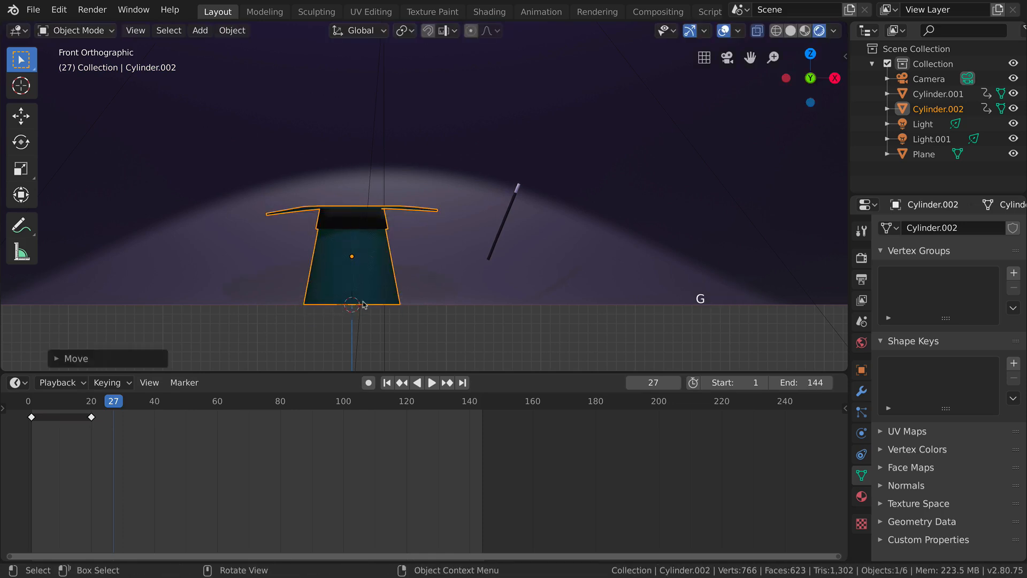
At frame 26, squash the hat along global Z and insert a LocRotScale keyframe
left_click(88, 402)
left_click(69, 405)
left_click(133, 407)
left_click(123, 406)
left_click_drag(123, 406, 110, 407)
key("s")
key("z")
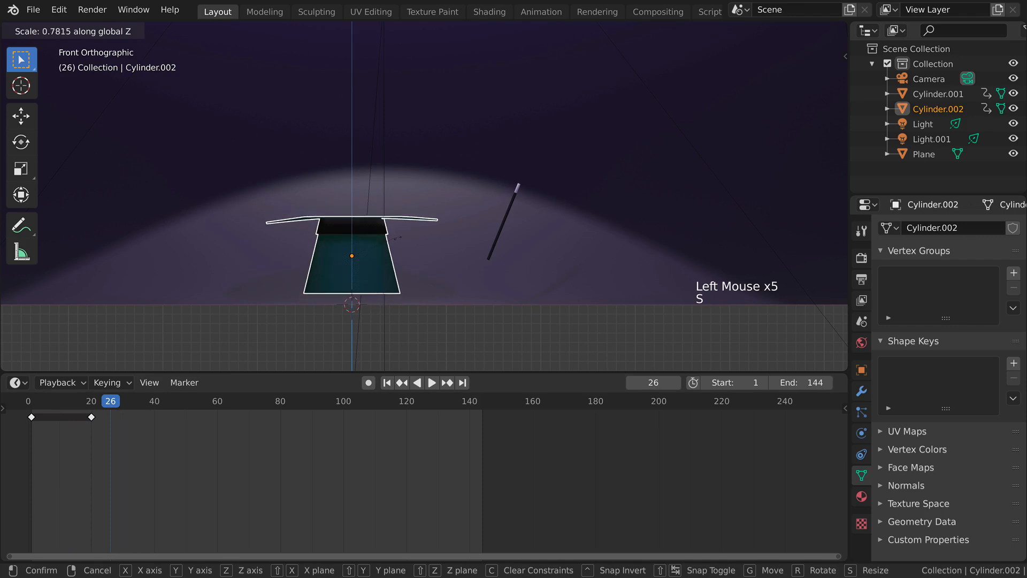
left_click(393, 247)
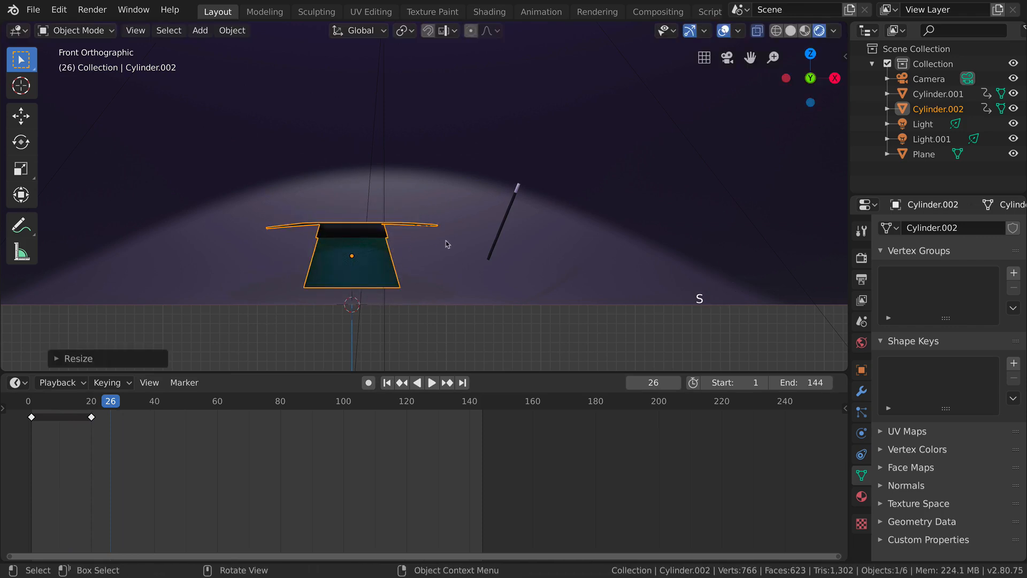
key("i")
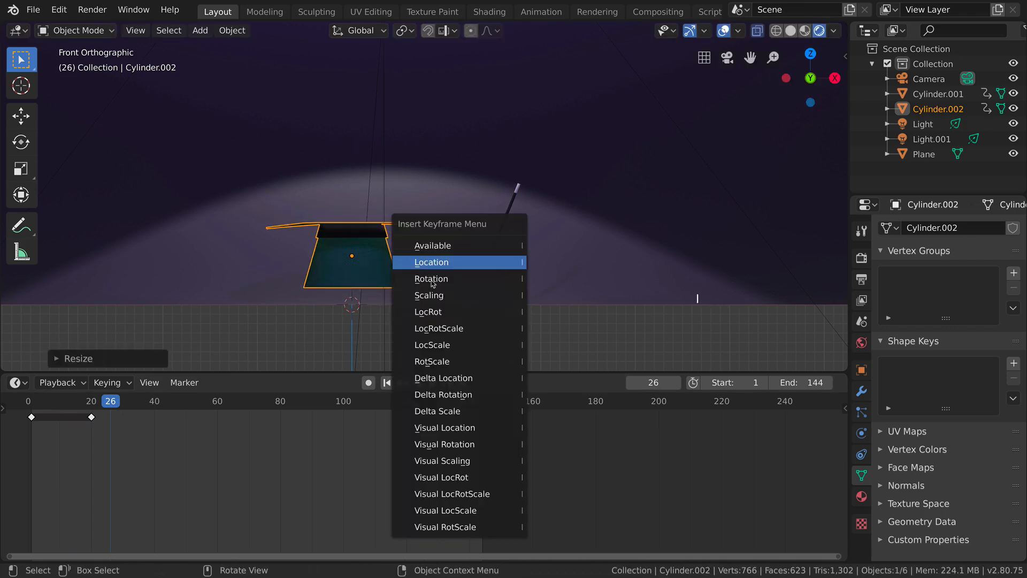
left_click(433, 327)
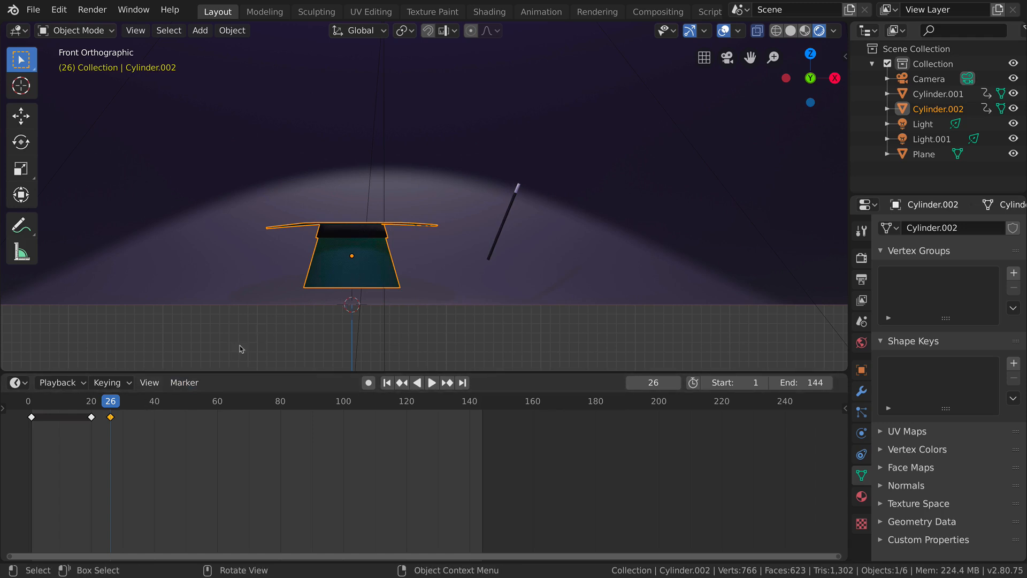
Lower the squashed hat about 0.16 m along global Z onto the floor at frame 26 and insert a Location keyframe
key("g")
key("z")
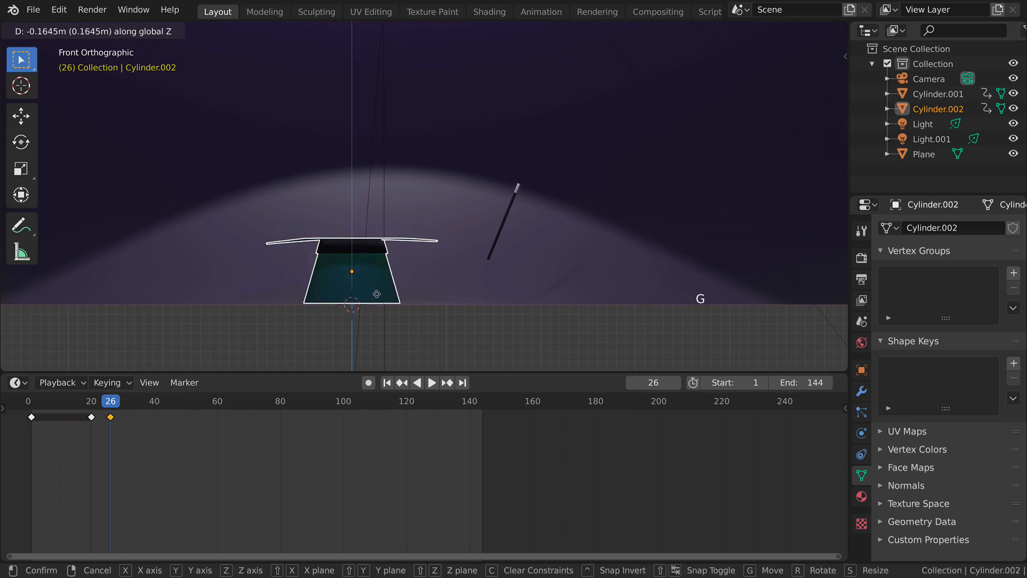
left_click(379, 294)
key("i")
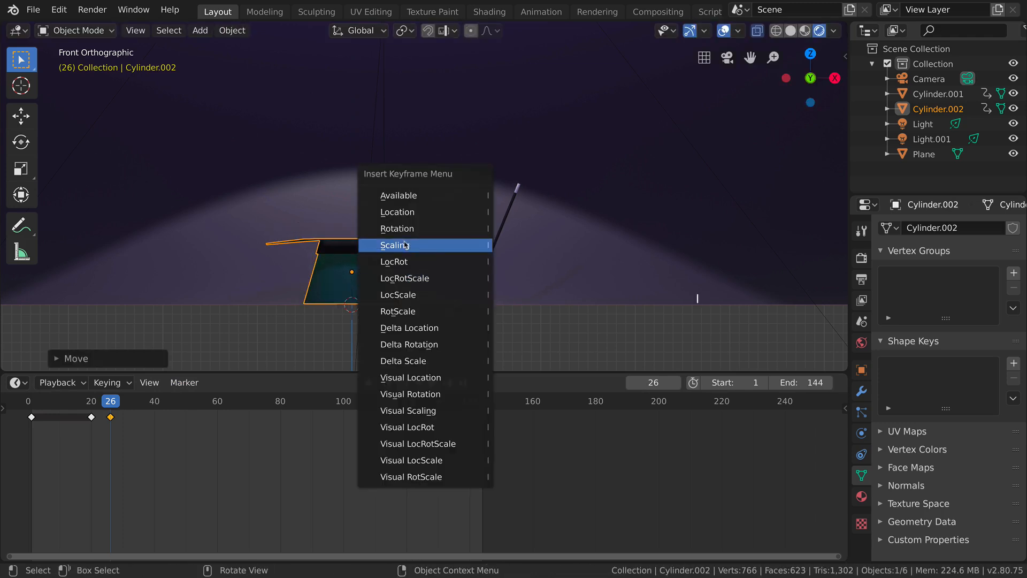
left_click(398, 212)
Play the animation from the first frame to check how the hat squashes onto the floor
left_click(31, 411)
left_click(34, 408)
key("space")
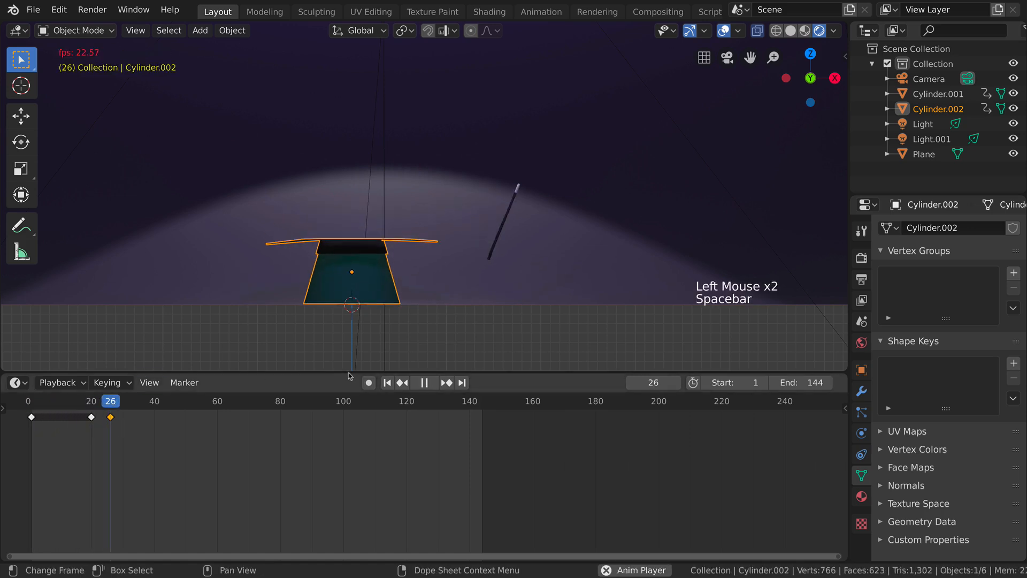
key("space")
Go to frame 34 and try stretching the hat along global Z
left_click(113, 409)
left_click(110, 408)
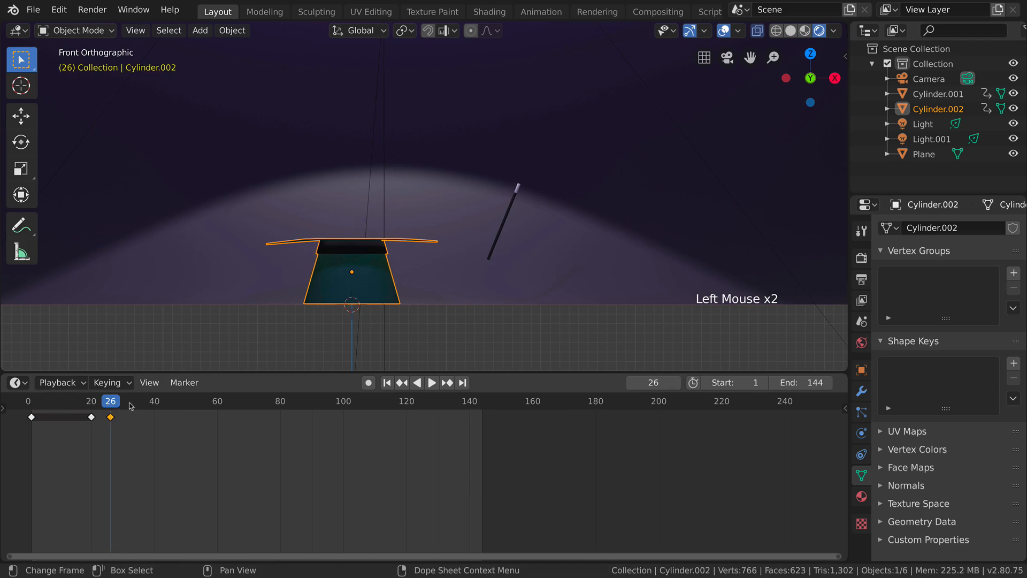
left_click_drag(116, 405, 136, 408)
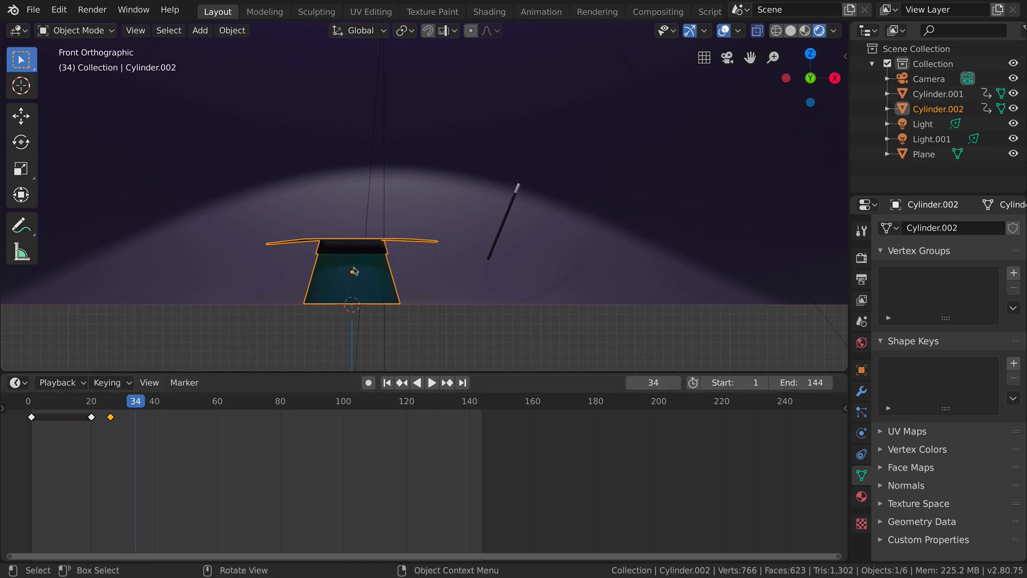
key("s")
key("z")
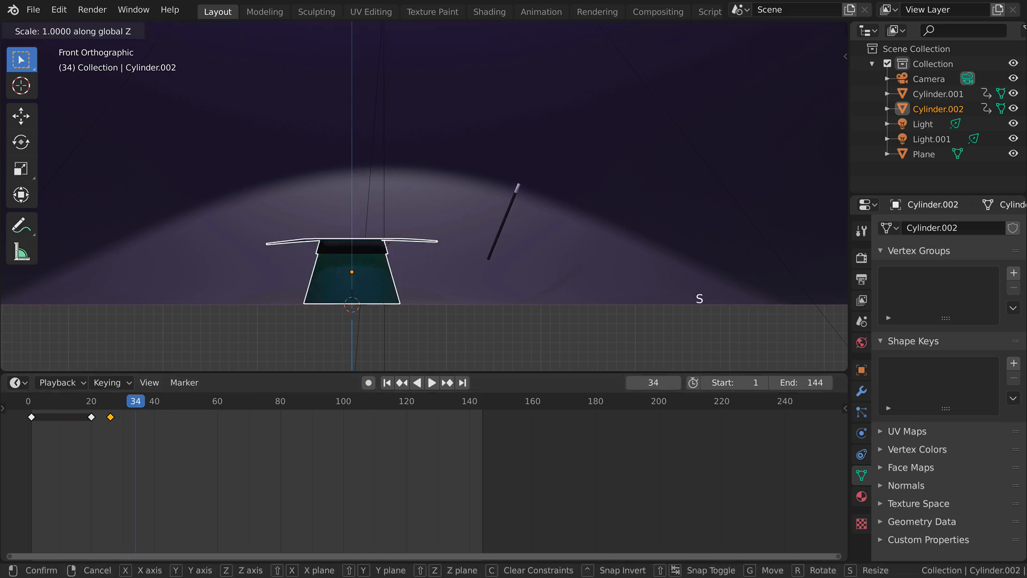
left_click(391, 218)
Switch the viewport to material preview shading and keep the hat selected
key("z")
key("Escape")
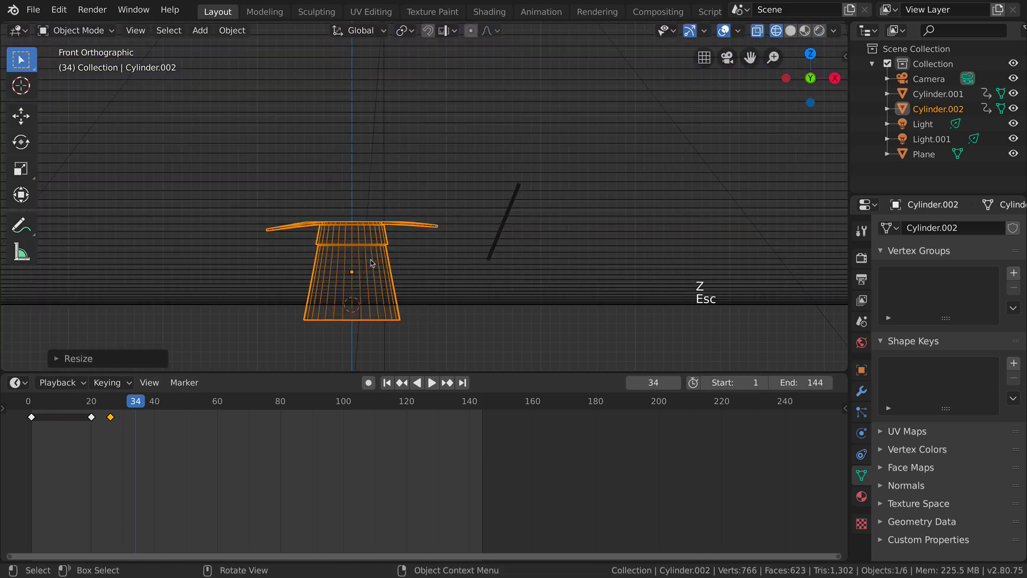
key("z")
left_click(465, 262)
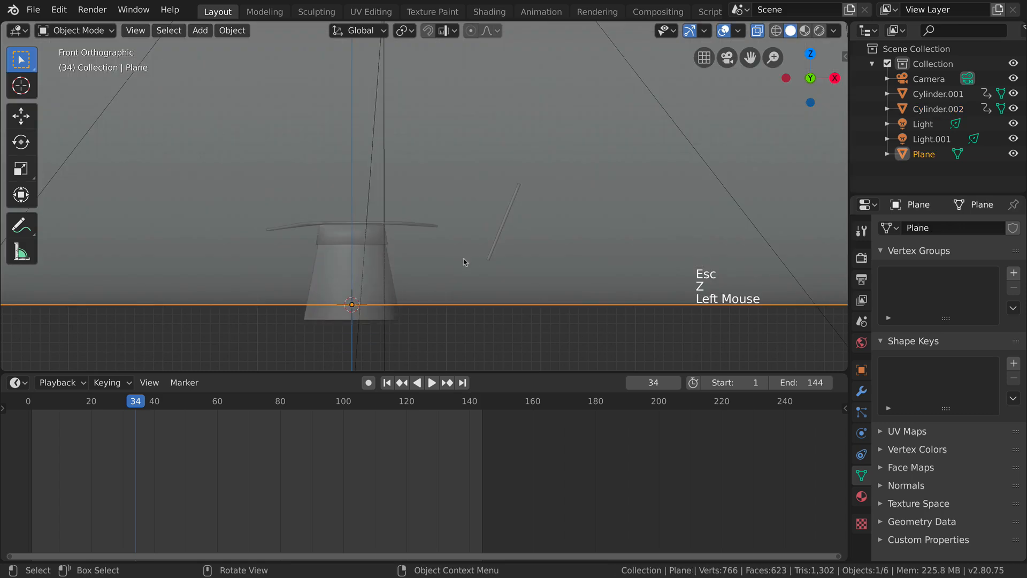
left_click(370, 261)
left_click(804, 31)
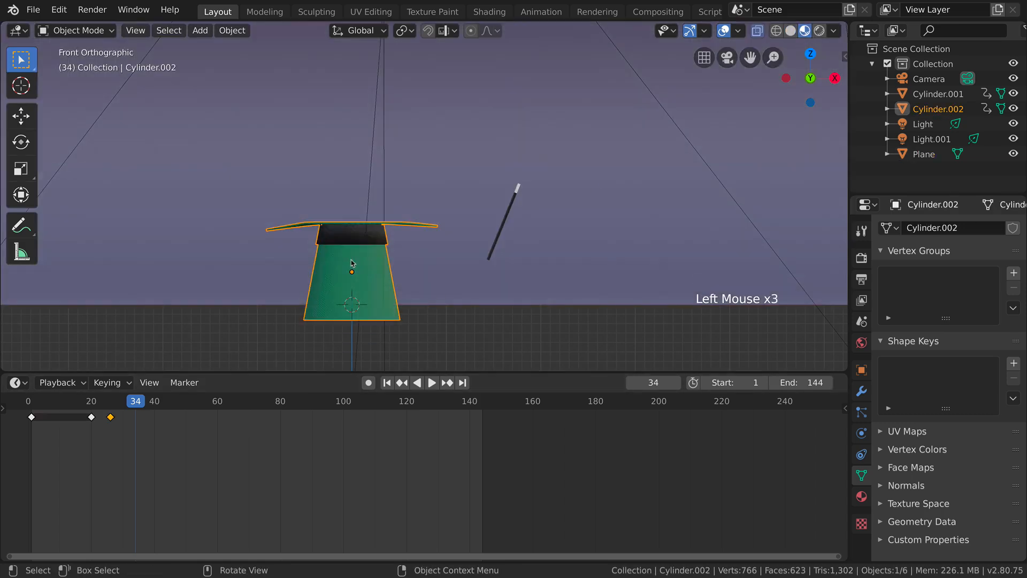
Undo the selection changes and the hat's stretch at frame 34
key("ctrl+z")
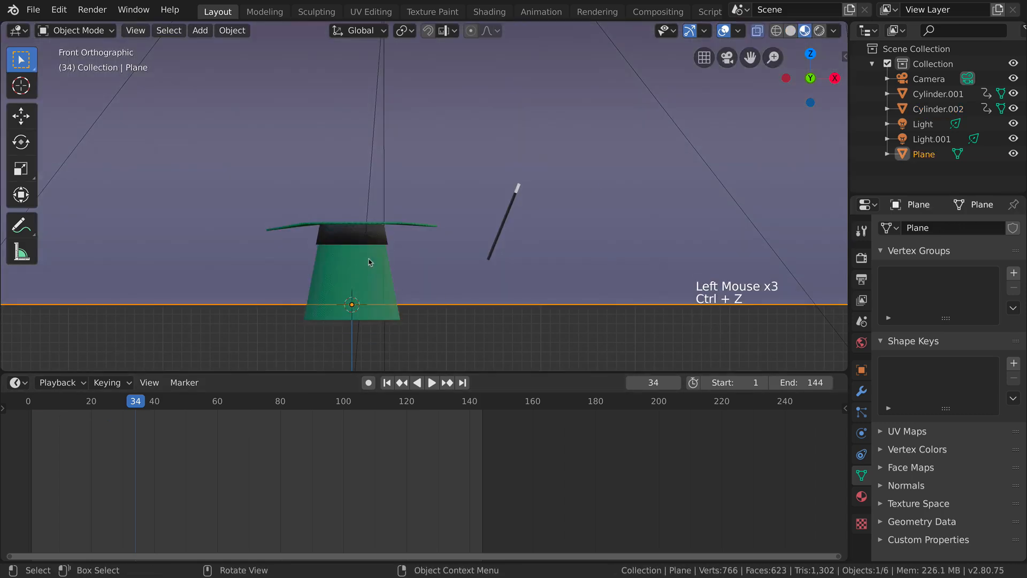
key("ctrl+z")
key("ctrl+z")
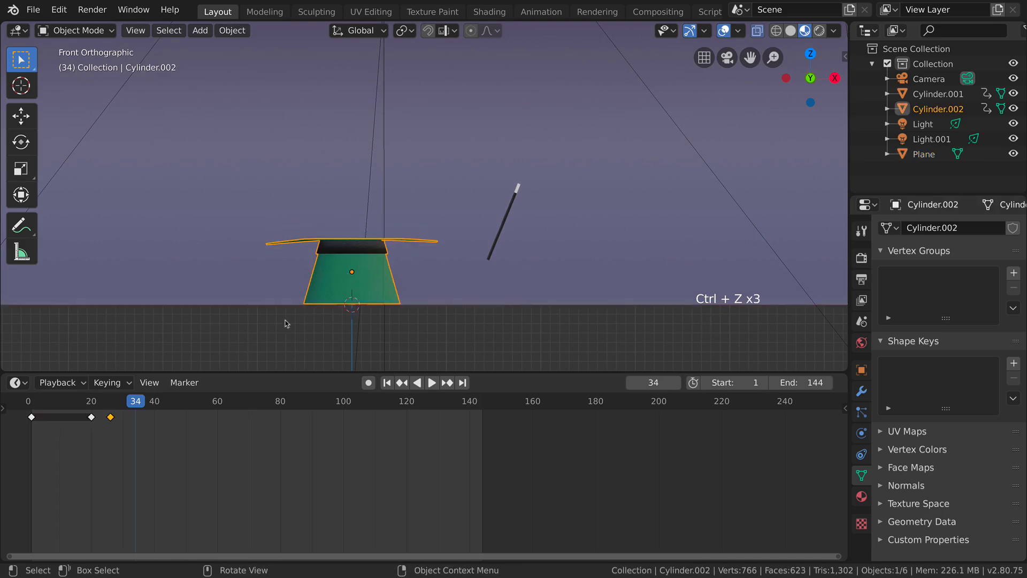
Play the animation from the start to check the wand tap and hat squash in the material preview
left_click(34, 411)
key("space")
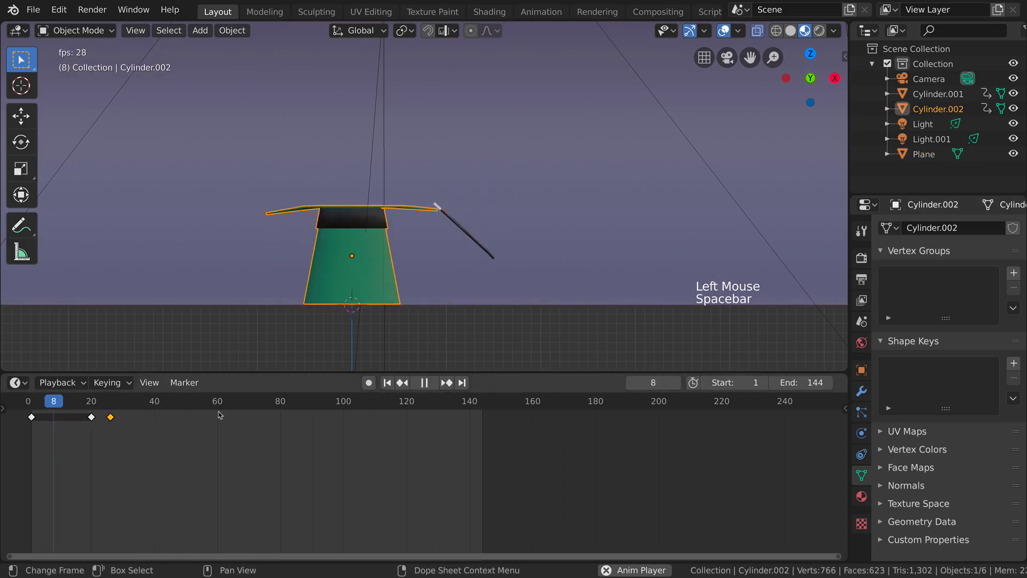
key("space")
Duplicate the hat's frame 20 keyframe to frame 34 so the hat returns to its unsquashed shape
left_click_drag(128, 409, 136, 410)
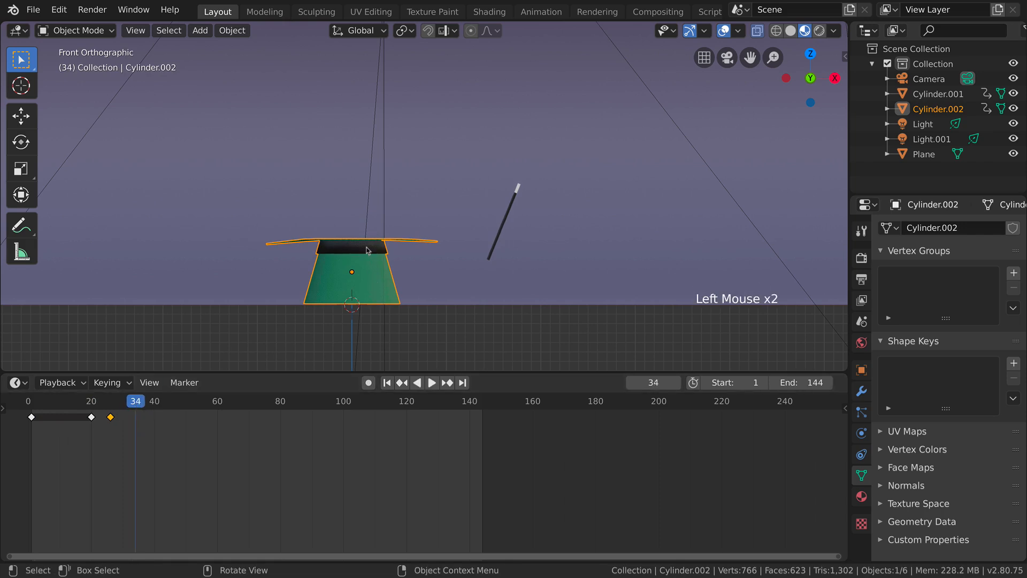
left_click(91, 418)
left_click(92, 405)
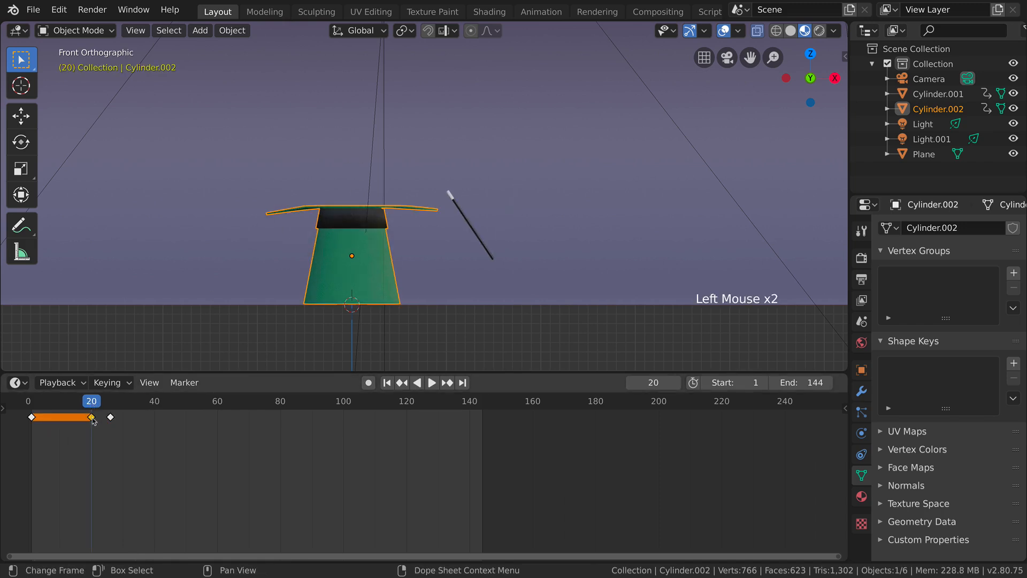
key("shift+d")
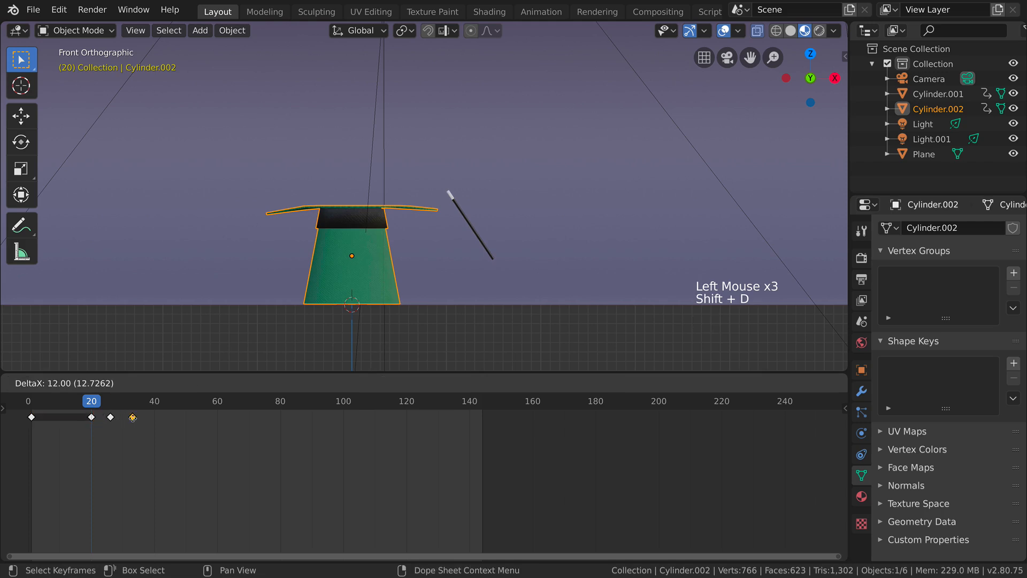
left_click(135, 409)
left_click_drag(135, 409, 131, 409)
left_click(137, 409)
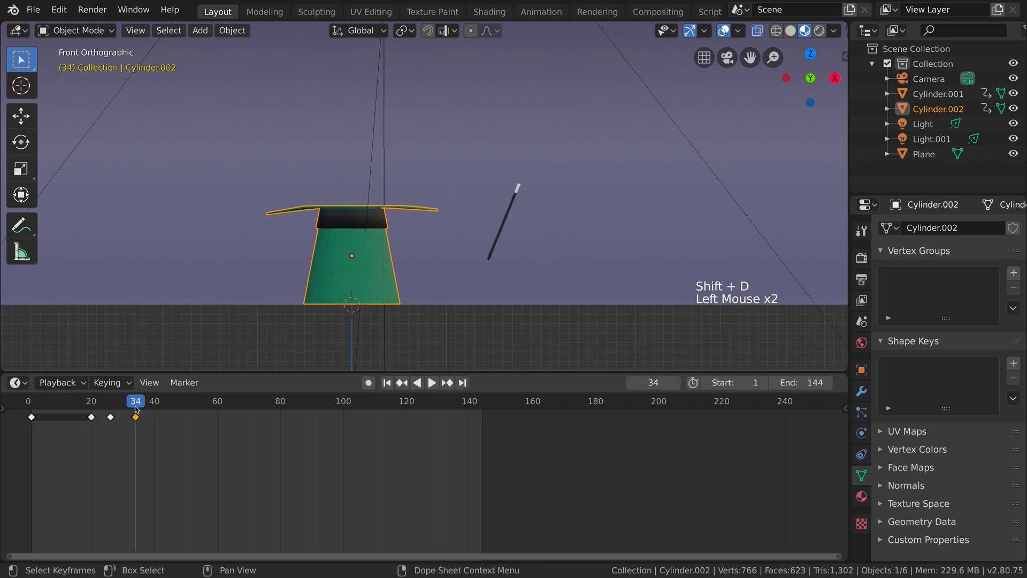
Play the animation from the start and replay the section from about frame 20 to check the hat's squash and recovery
left_click(31, 402)
key("space")
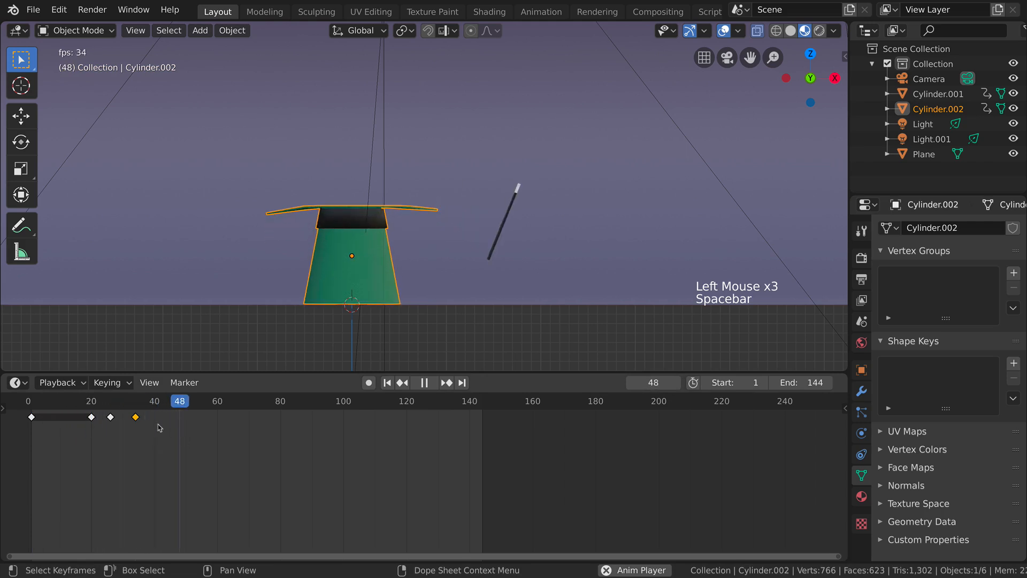
key("space")
left_click(141, 415)
left_click(106, 406)
left_click(106, 406)
key("space")
key("space")
left_click(88, 405)
key("space")
key("space")
At frame 34, raise the hat along global Z high above the floor and insert a keyframe for it
left_click(136, 416)
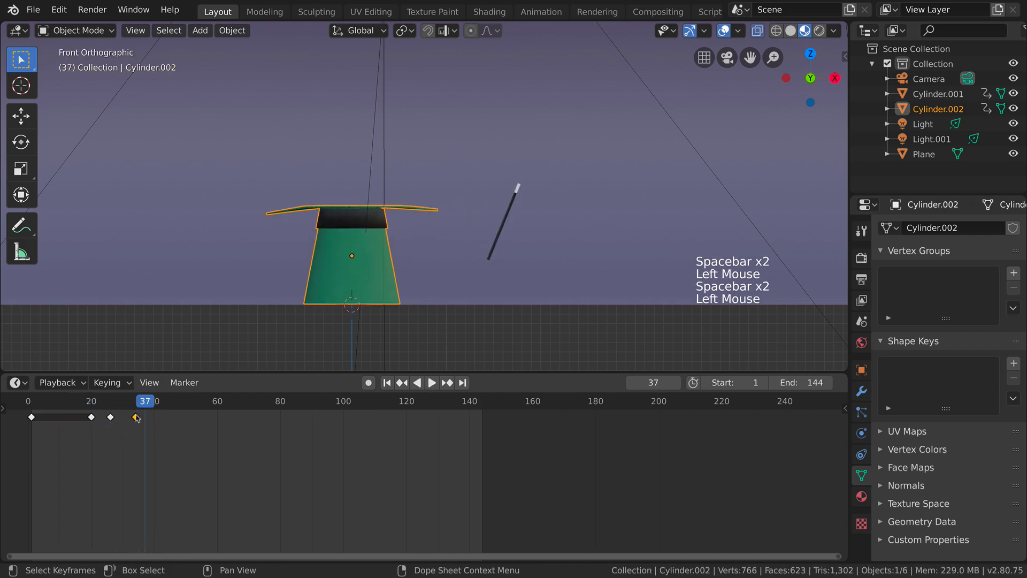
left_click(137, 407)
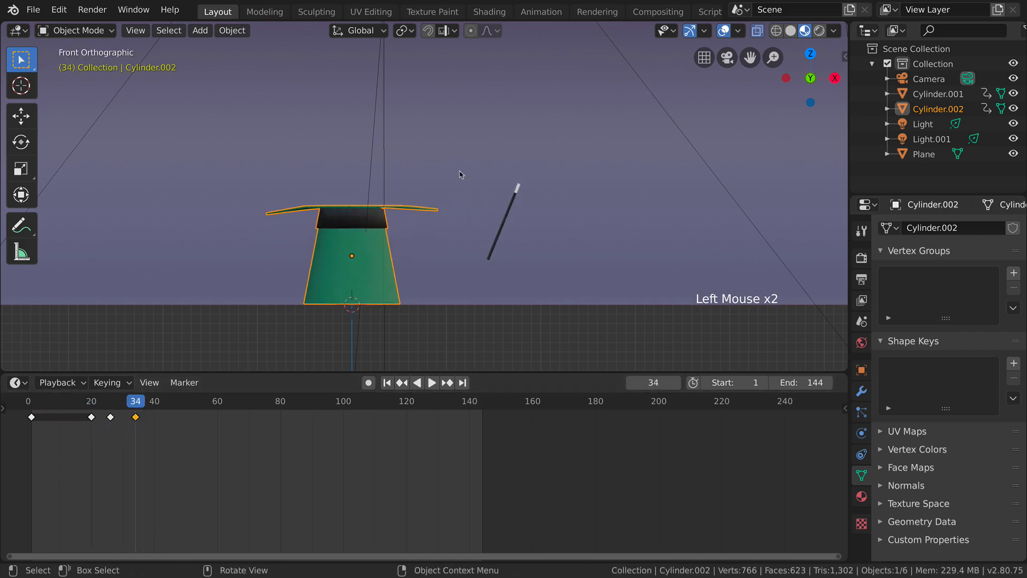
key("g")
key("z")
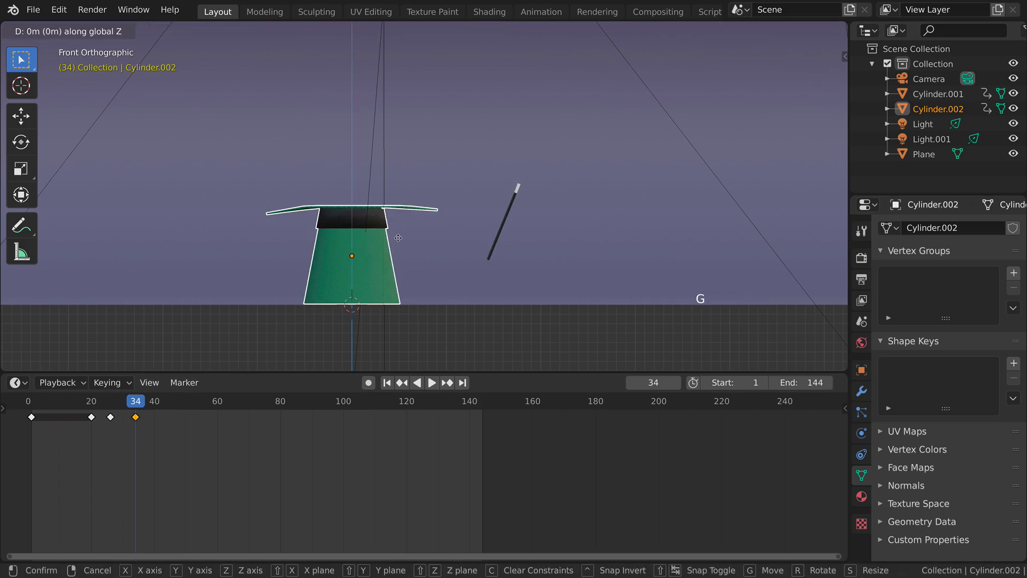
left_click(408, 70)
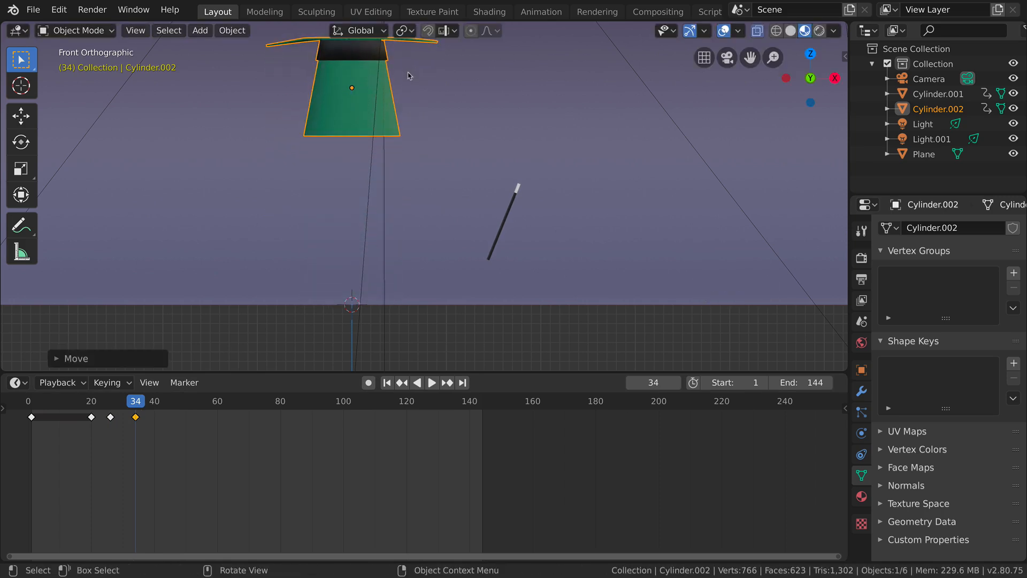
key("i")
left_click(383, 120)
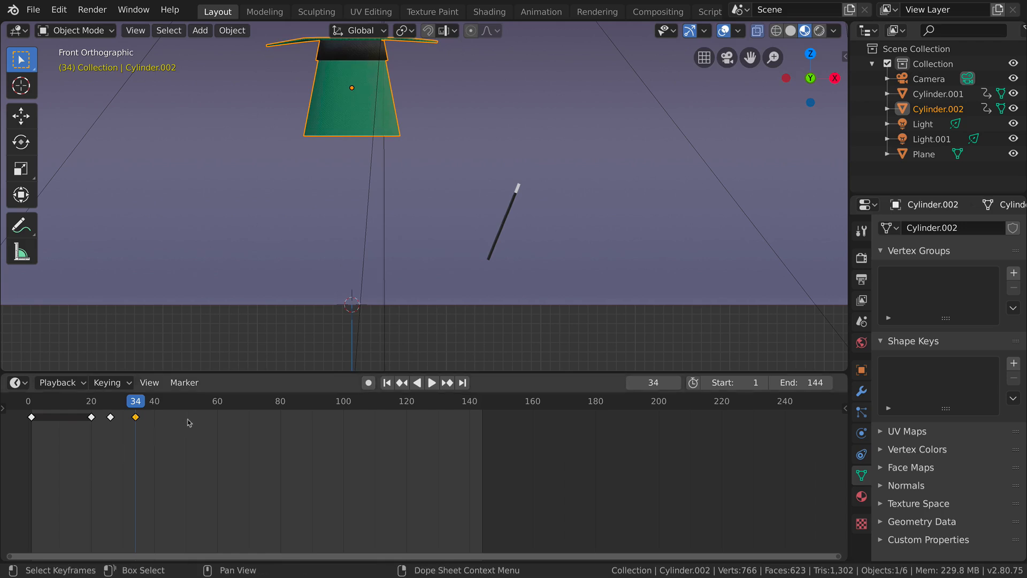
Replay the hat's jump and scrub between frames 34 and 48 to judge its timing
left_click(161, 413)
left_click(167, 412)
left_click_drag(167, 412, 180, 411)
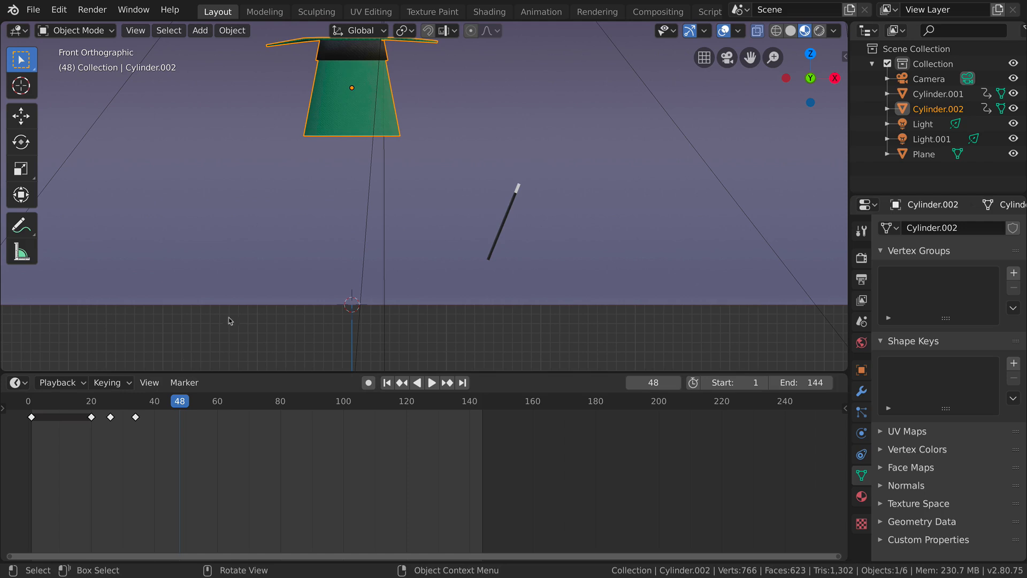
left_click(137, 411)
key("space")
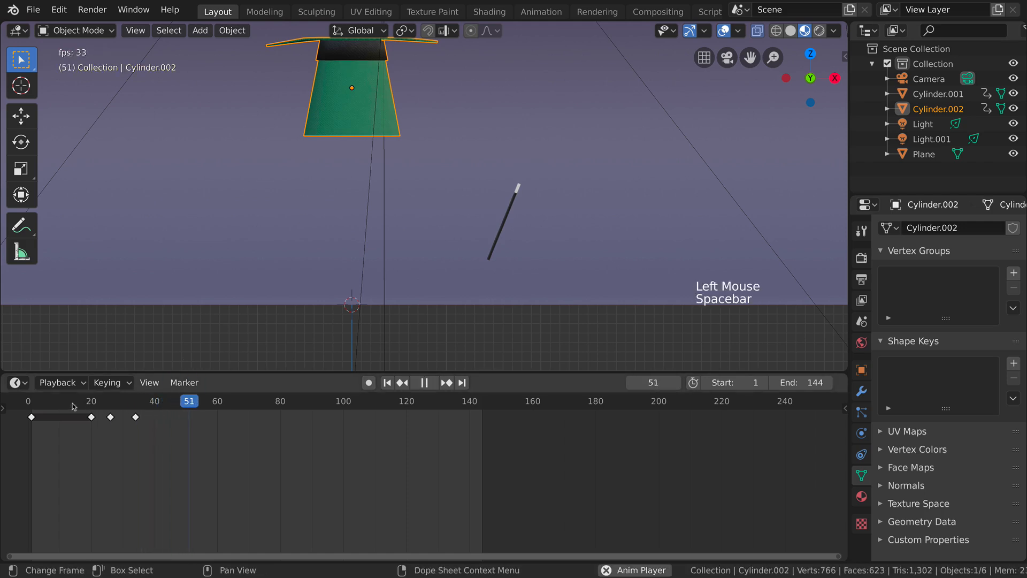
left_click(99, 411)
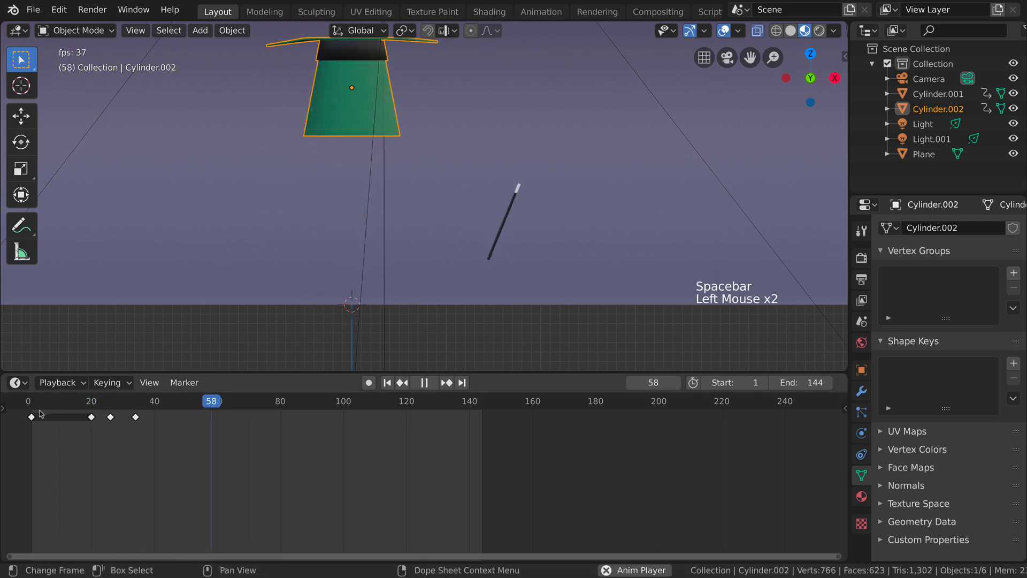
left_click(55, 402)
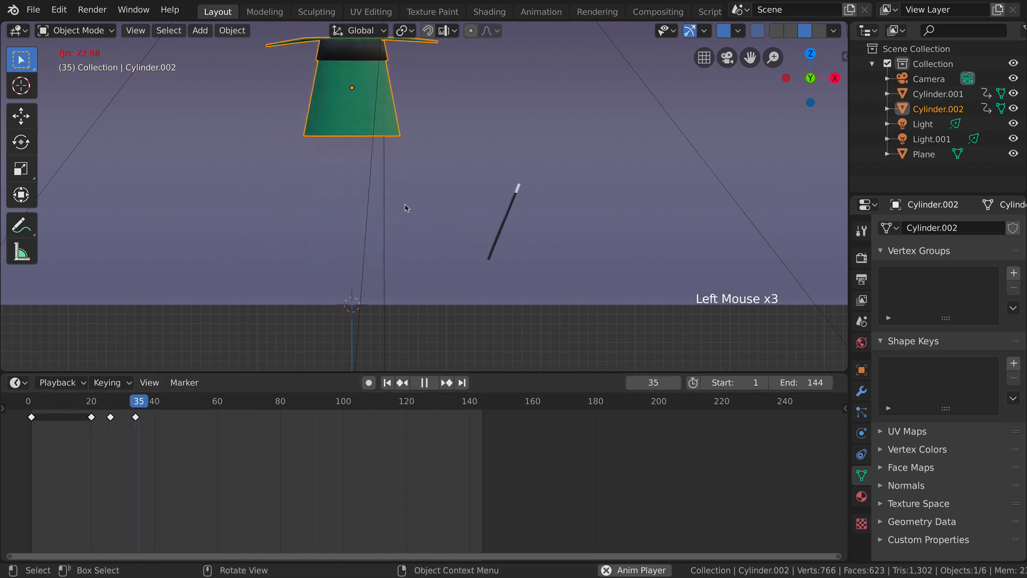
key("space")
left_click(142, 409)
left_click_drag(163, 407, 176, 409)
key("space")
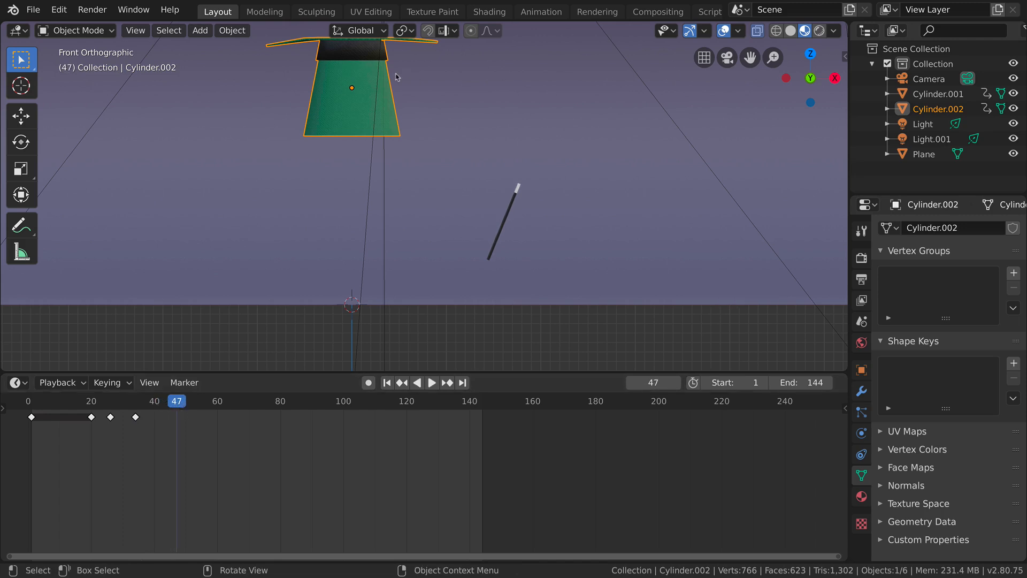
Play the animation from the start to check the squash and jump, and stop at frame 40
left_click(138, 405)
left_click(35, 409)
key("space")
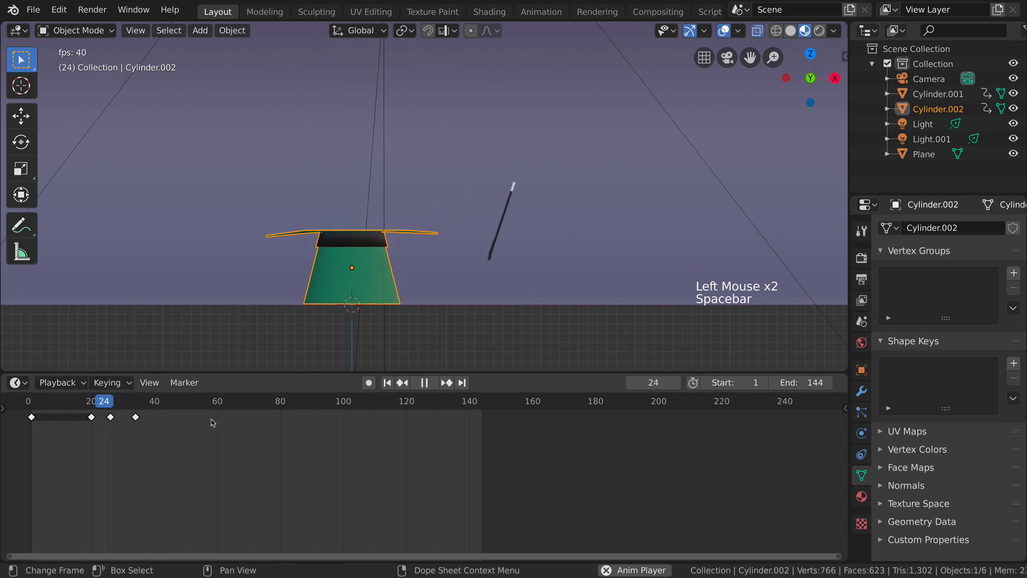
key("space")
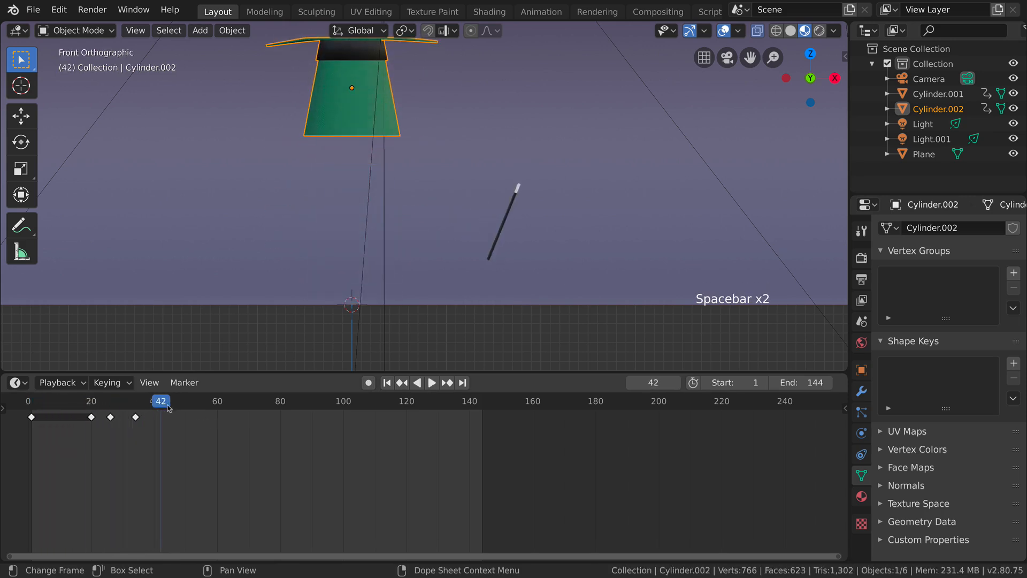
left_click(157, 410)
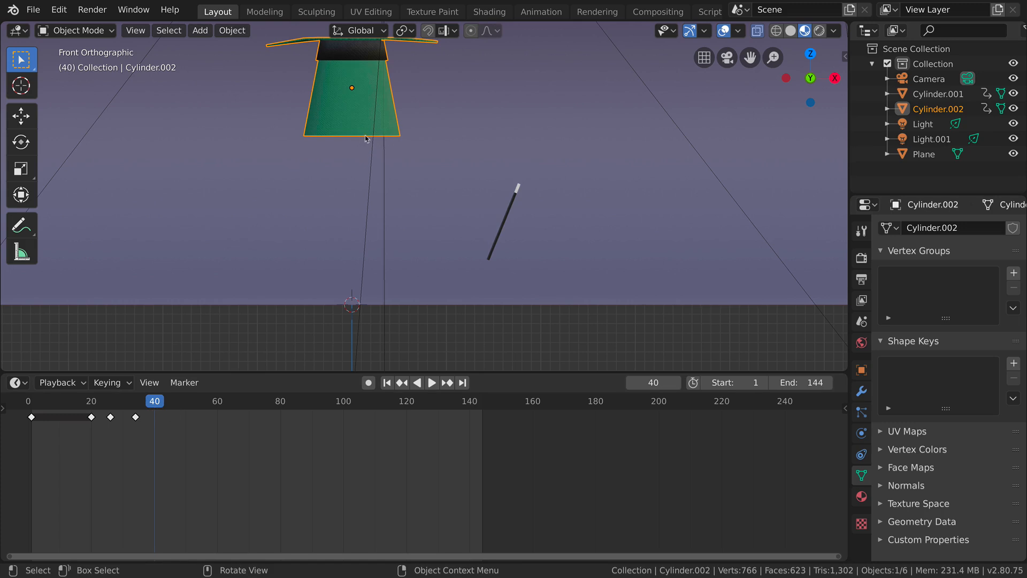
Try spinning the raised hat freehand through about a full turn at frame 40 and undo it
key("r")
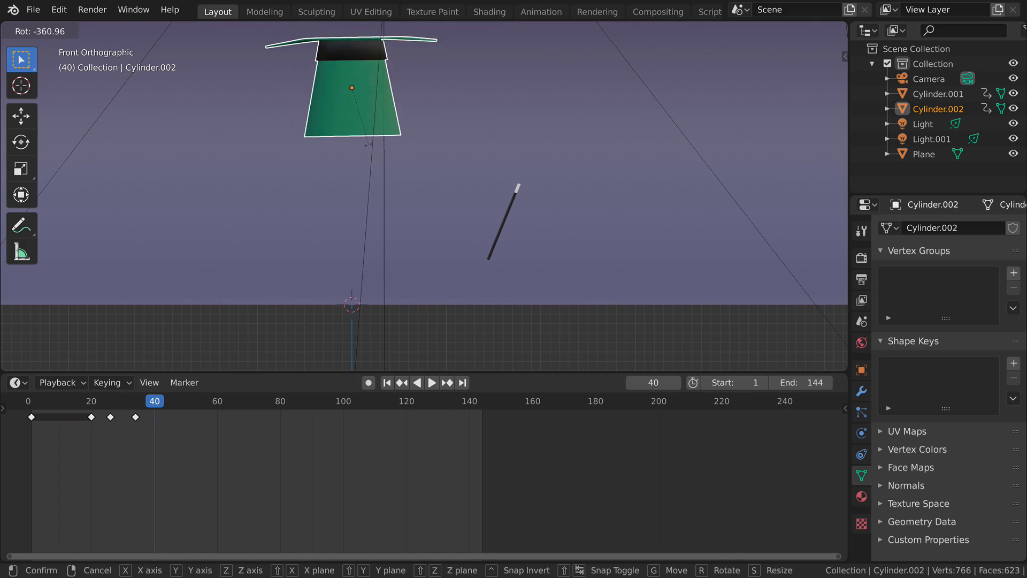
left_click(368, 147)
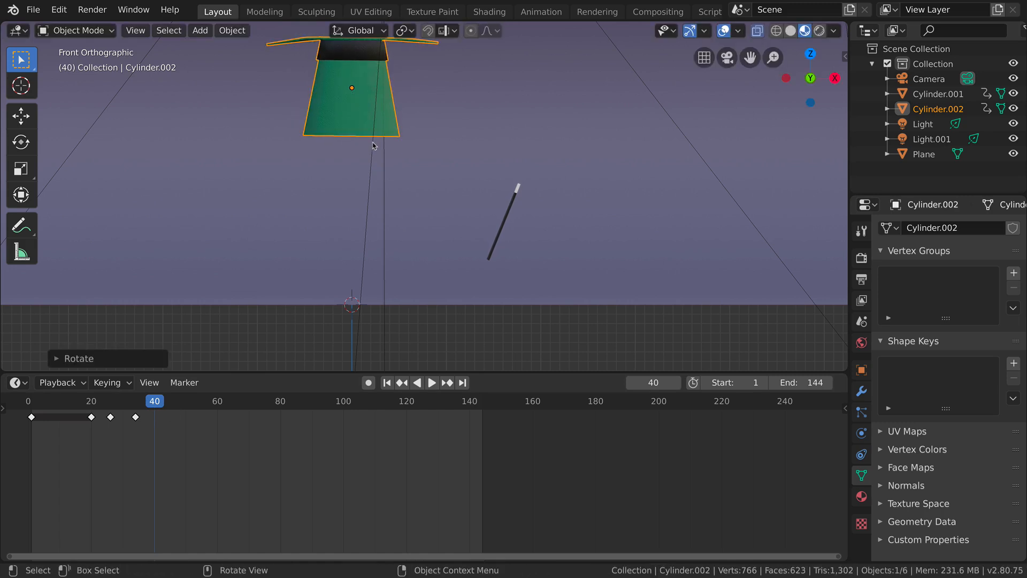
key("ctrl+z")
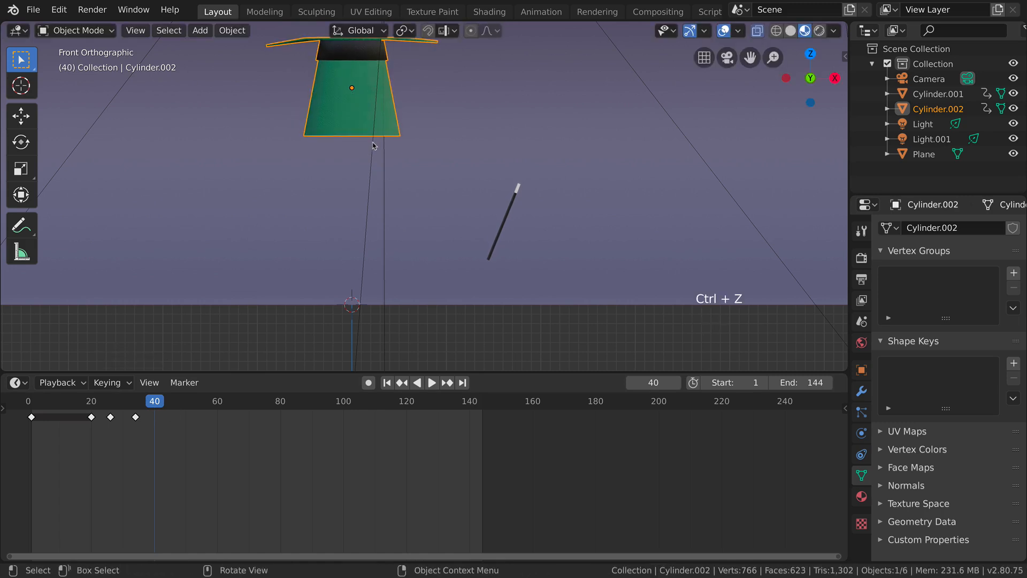
Rotate the raised hat by 360° at frame 40 and insert a LocRotScale keyframe for it
key("r")
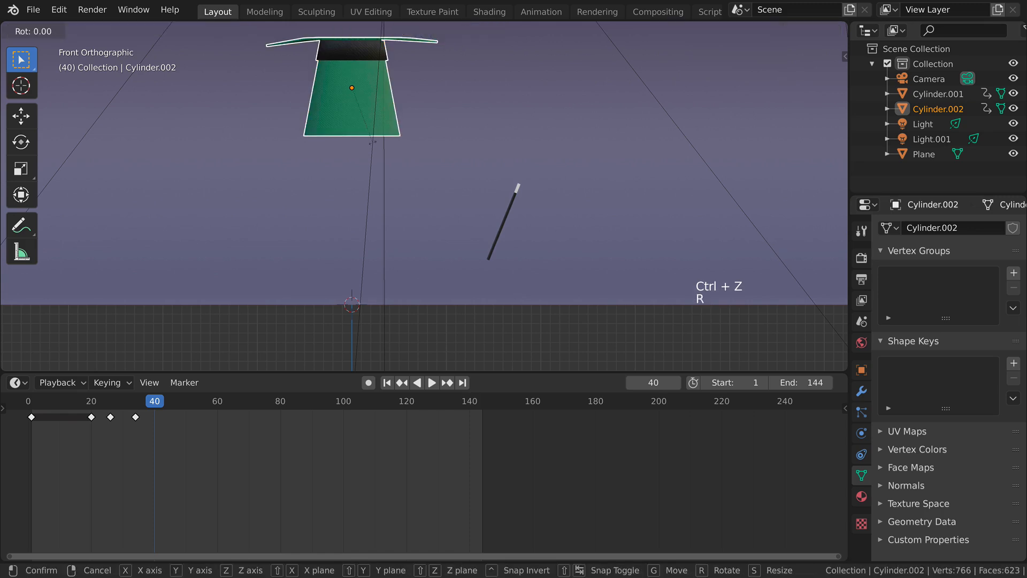
type("36")
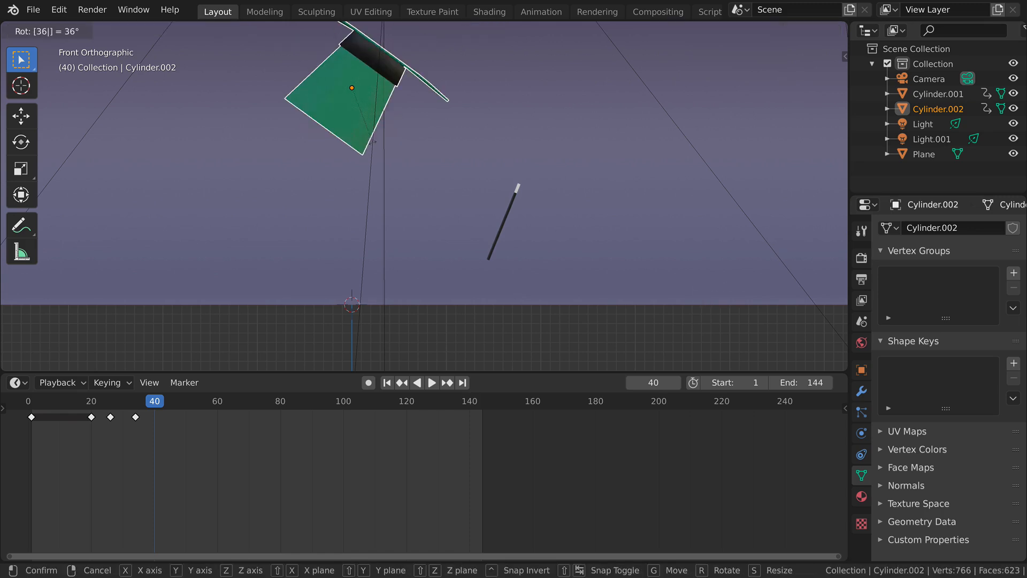
type("0")
key("Return")
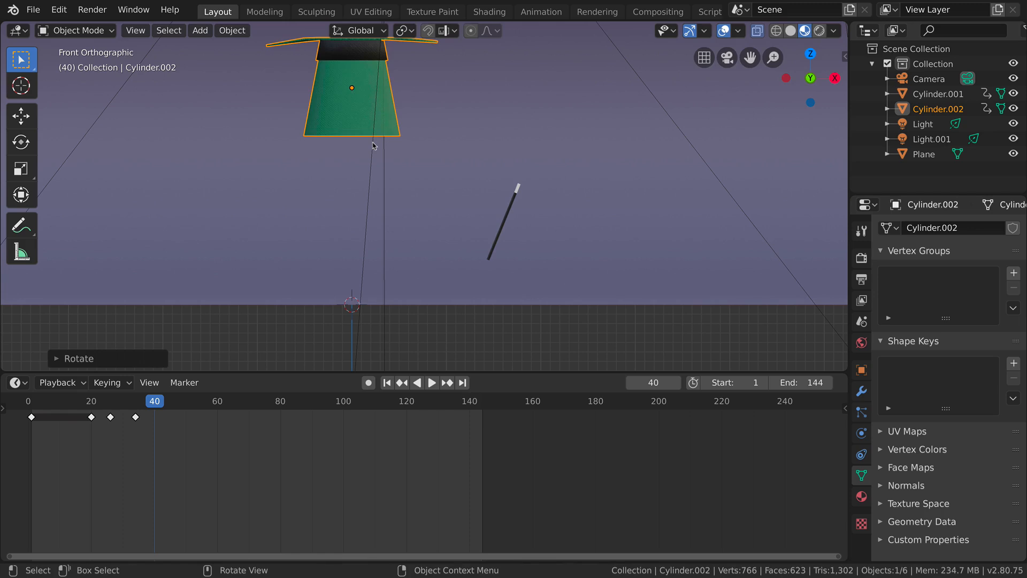
key("i")
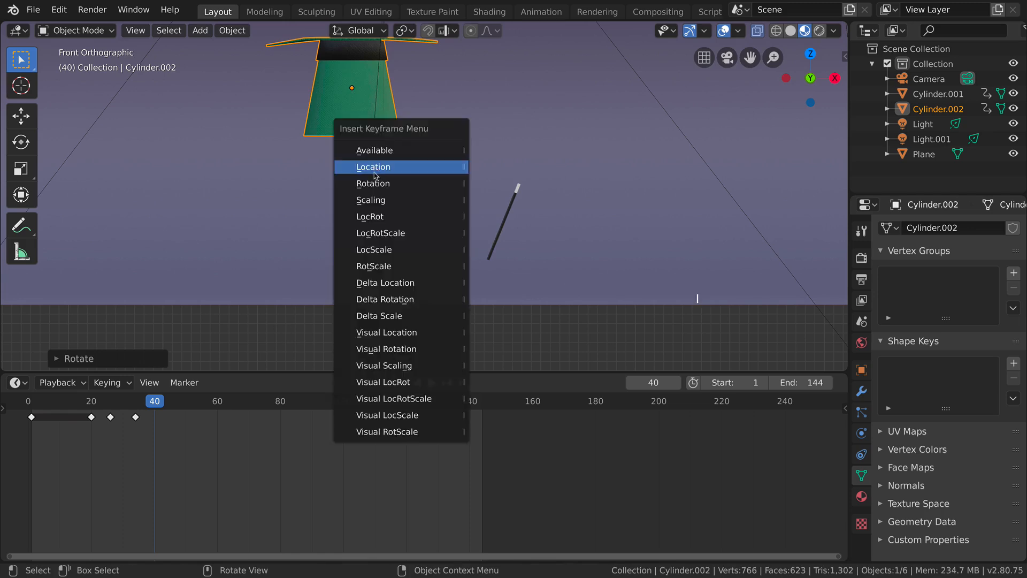
left_click(381, 236)
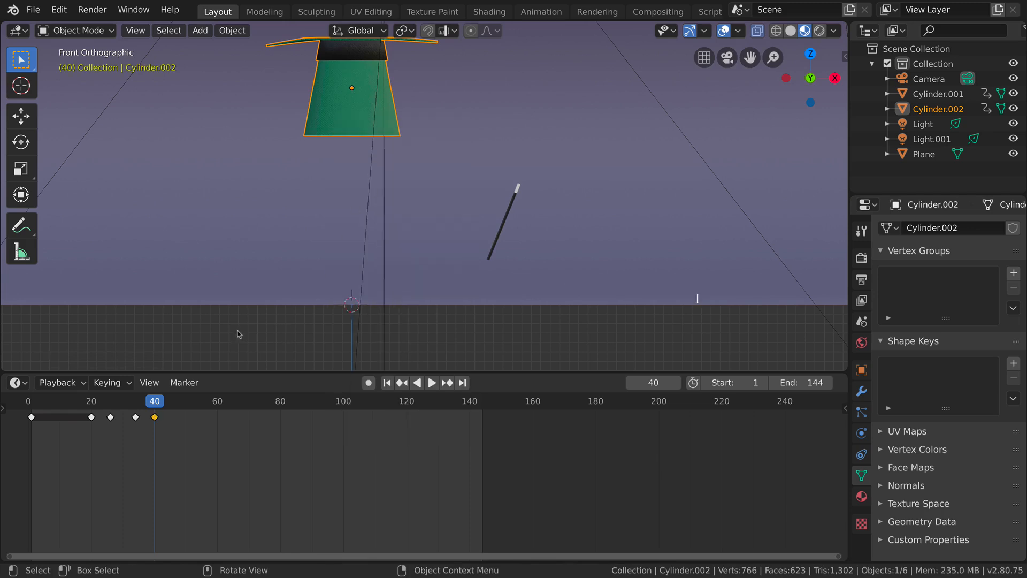
At frame 50, lower the hat about 1.77 m along global Z to the floor and insert a Location keyframe
left_click(175, 408)
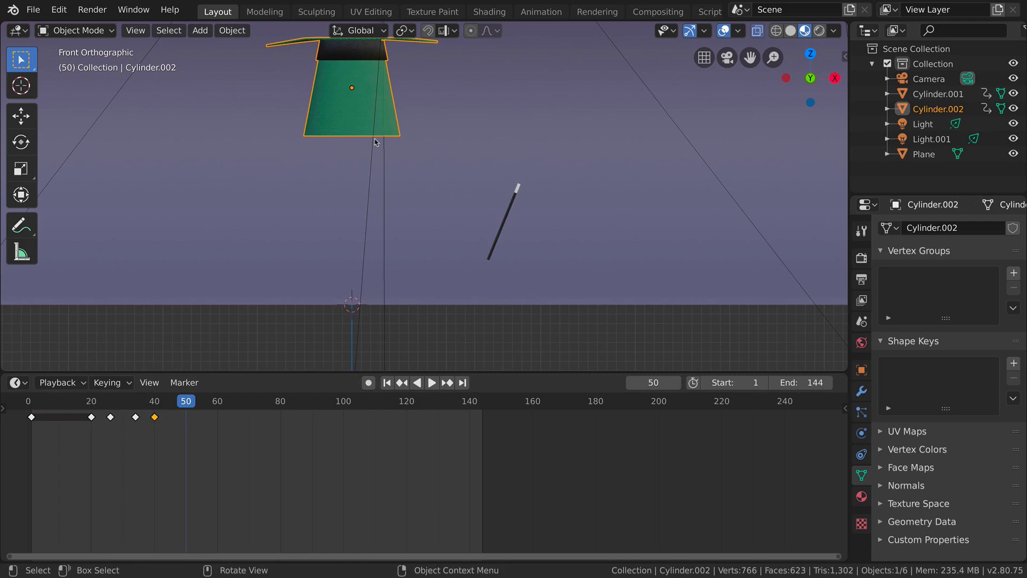
key("g")
key("z")
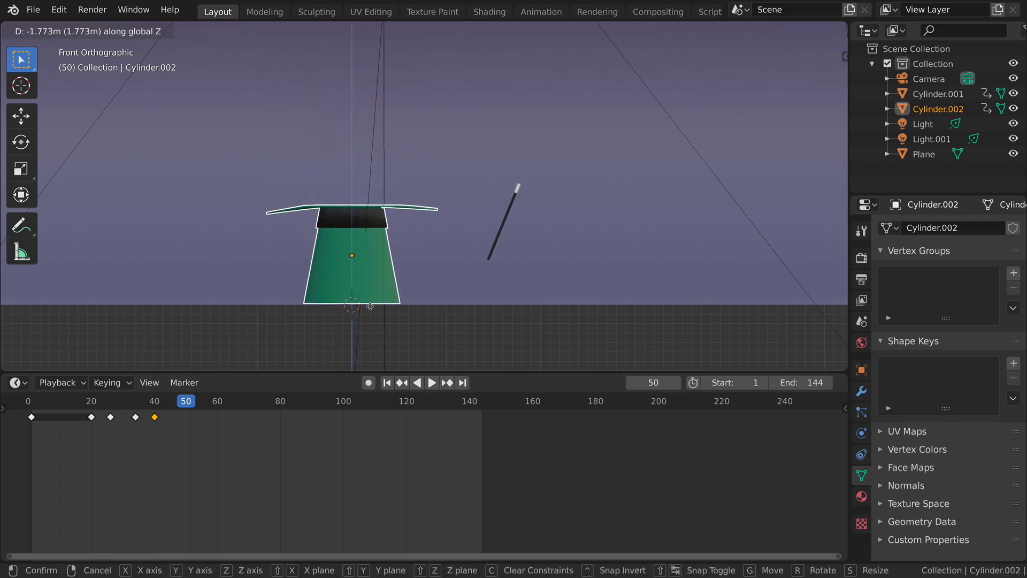
left_click(370, 306)
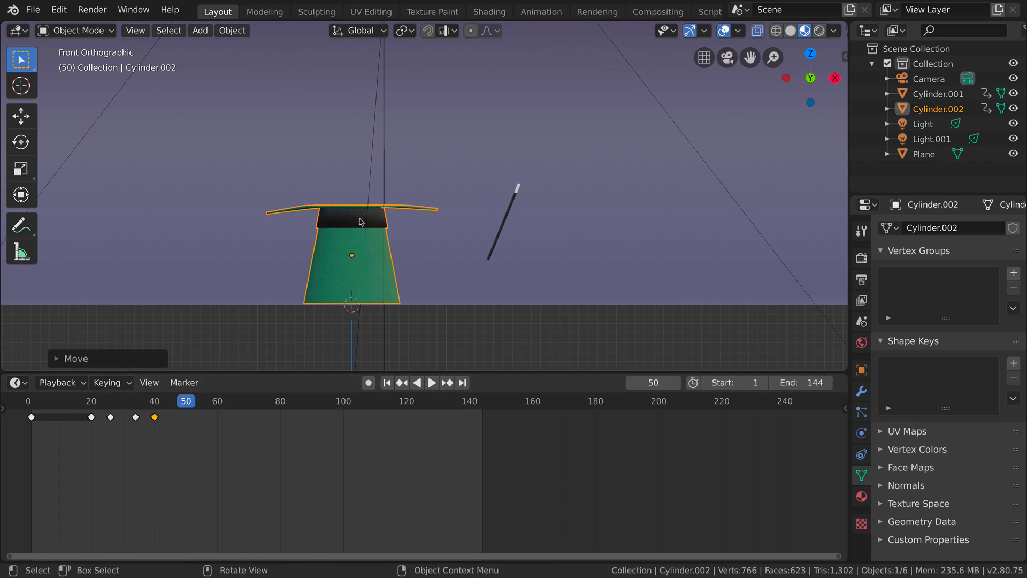
key("i")
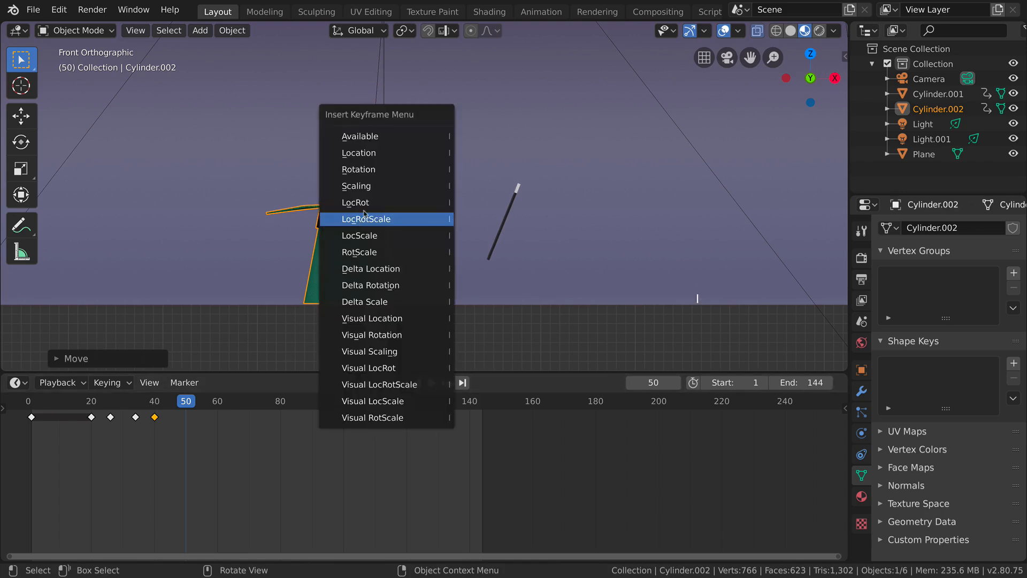
left_click(368, 153)
Replay the animation from the start and scrub between frames 40 and 45 to check the hat's descent and rotation
key("shift+Left")
key("space")
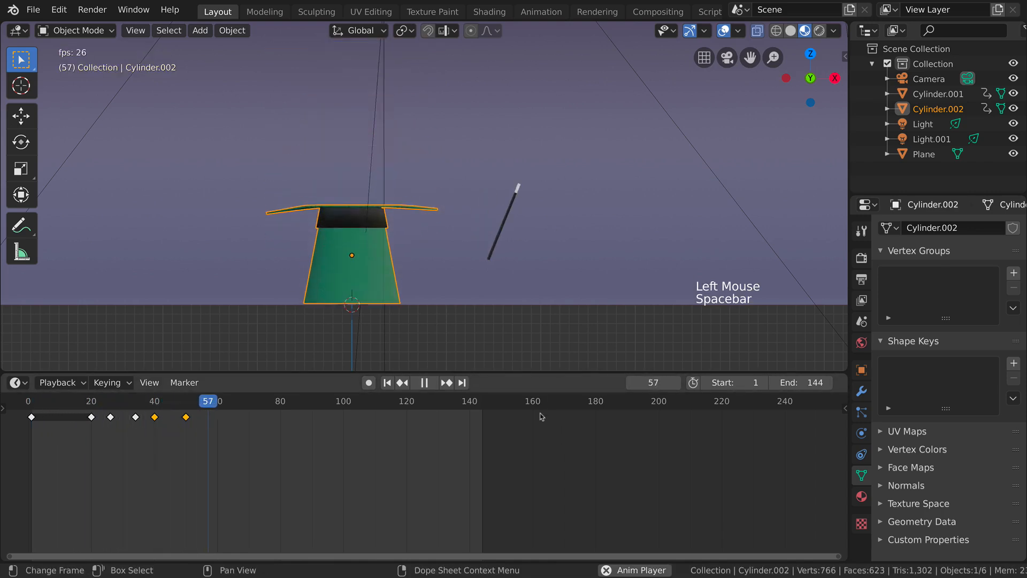
key("space")
left_click(35, 406)
key("space")
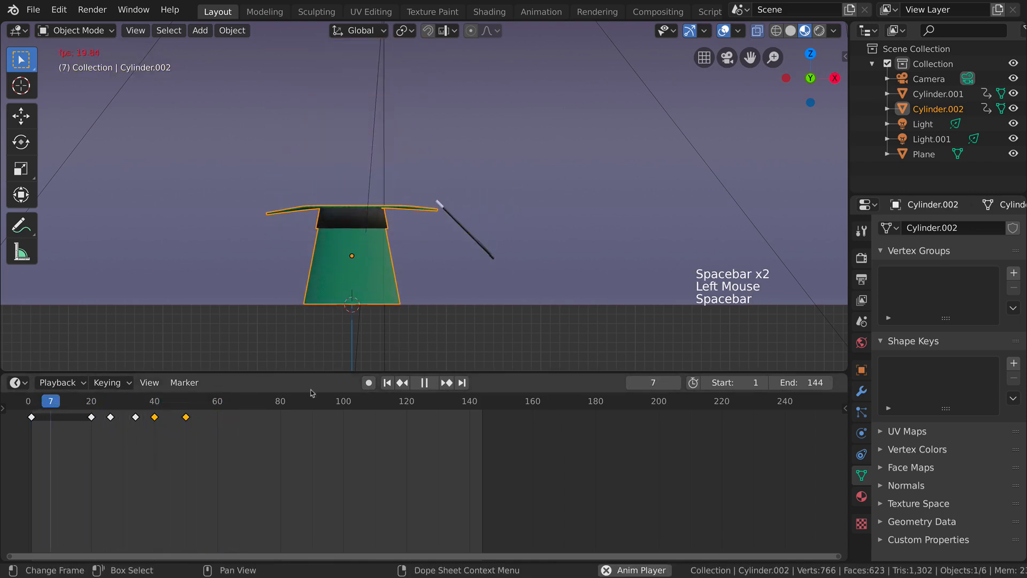
key("space")
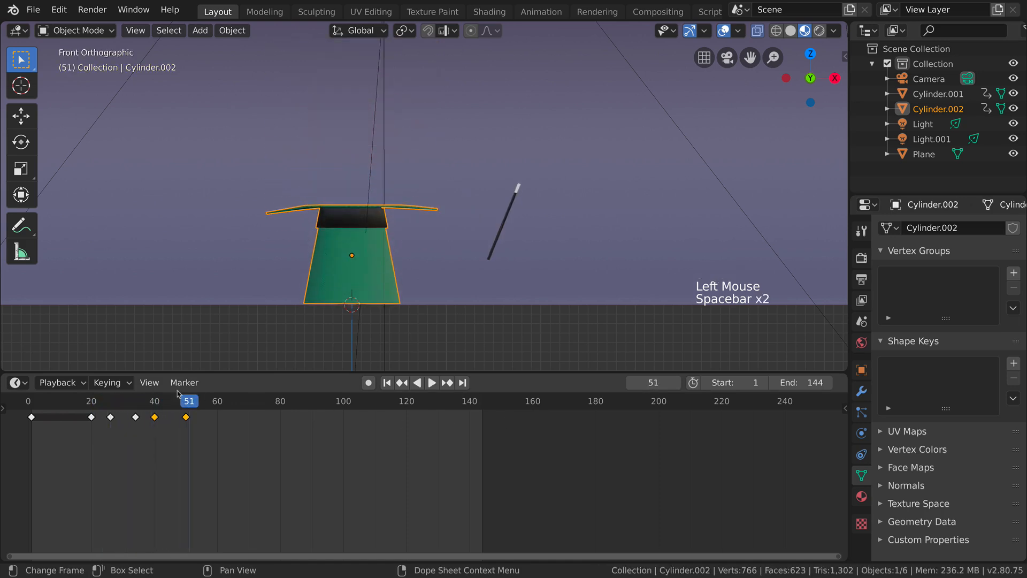
left_click(170, 406)
left_click(167, 407)
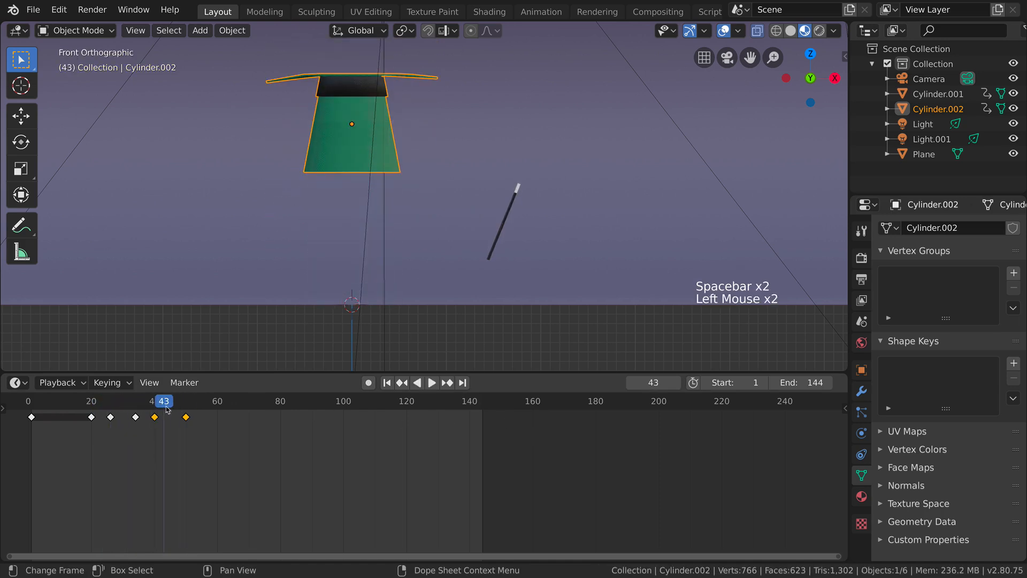
left_click_drag(163, 409, 156, 410)
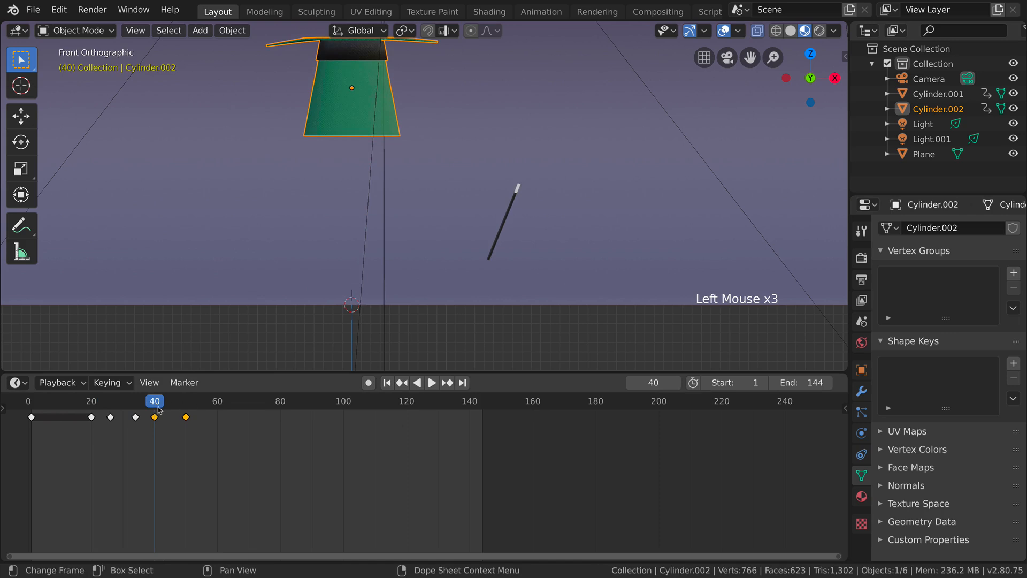
left_click(168, 405)
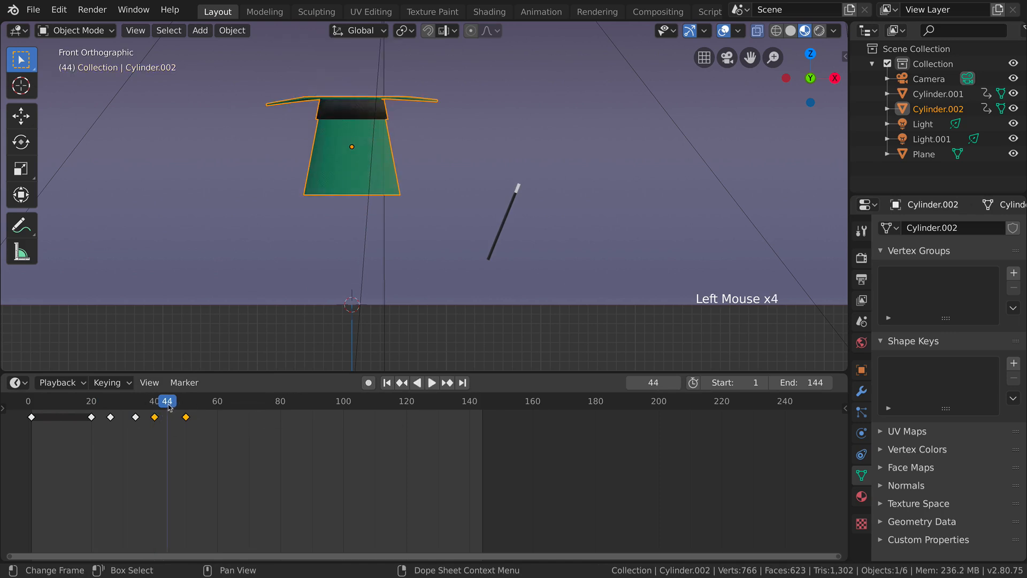
left_click(171, 405)
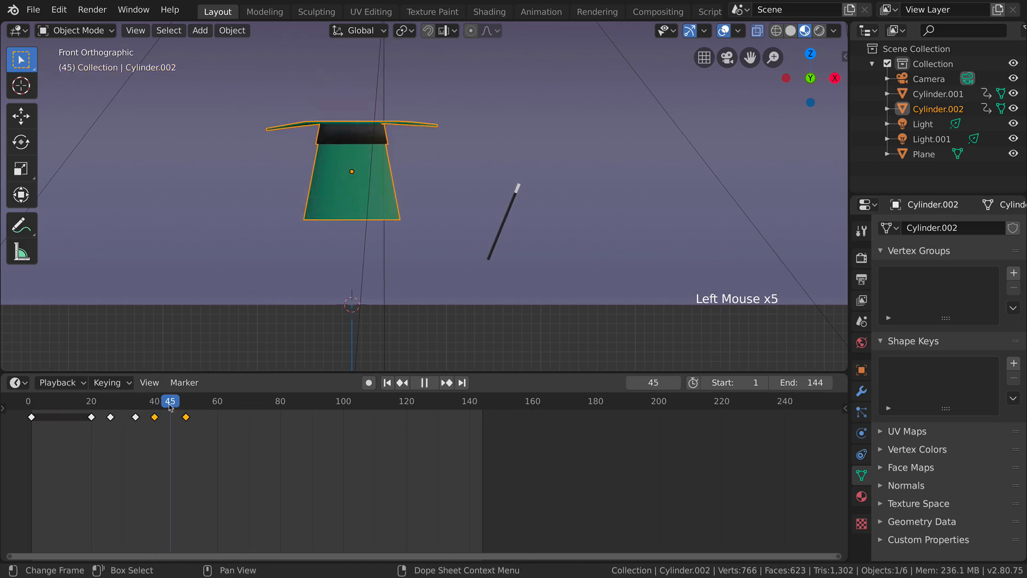
Delete the hat's landing keyframe at frame 50
left_click_drag(185, 417, 195, 424)
left_click(198, 427)
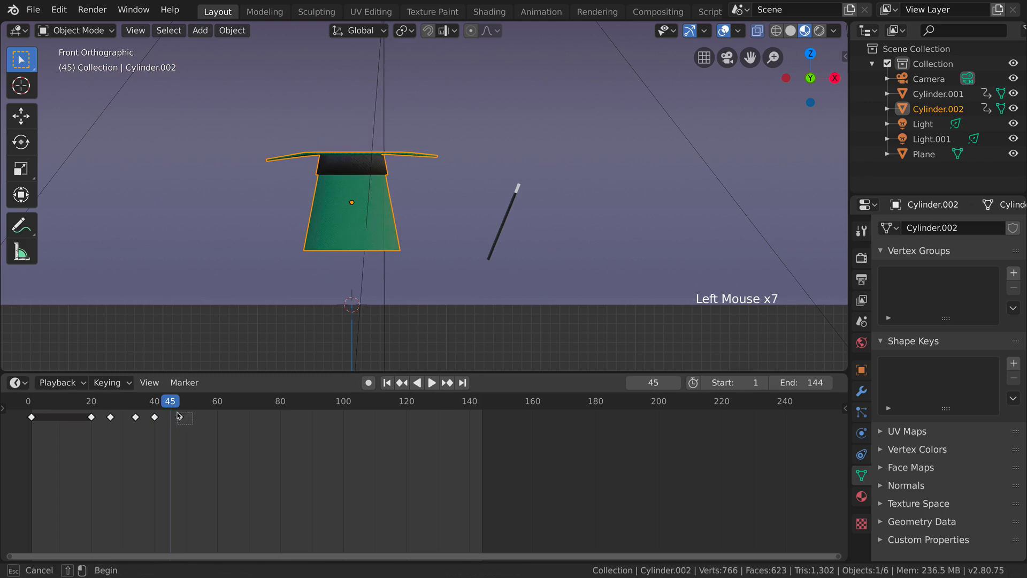
key("x")
left_click(221, 418)
At frame 45, spin the raised hat freehand by about 360° and insert a LocRotScale keyframe
left_click(154, 405)
left_click(170, 405)
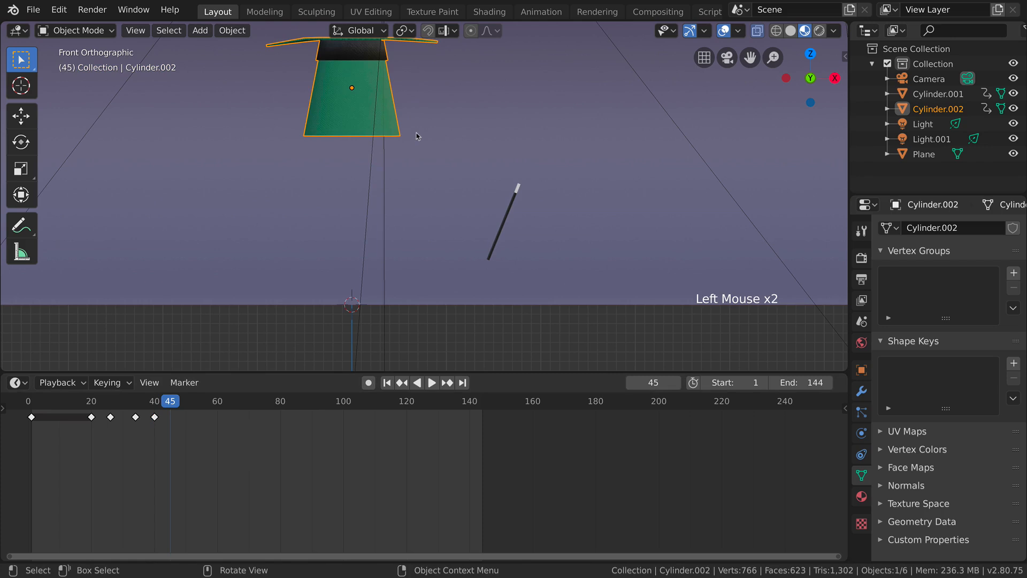
key("r")
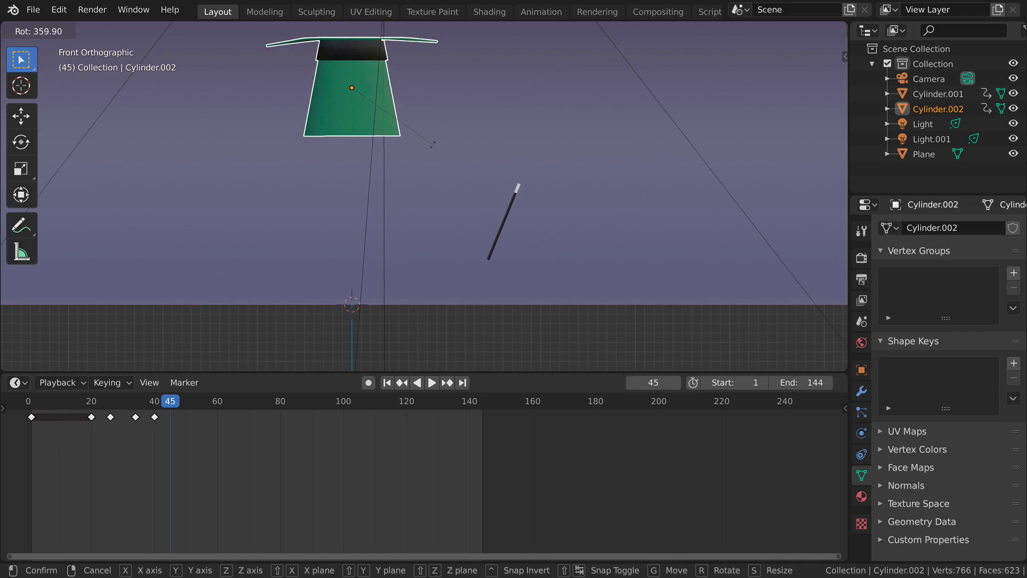
left_click(436, 138)
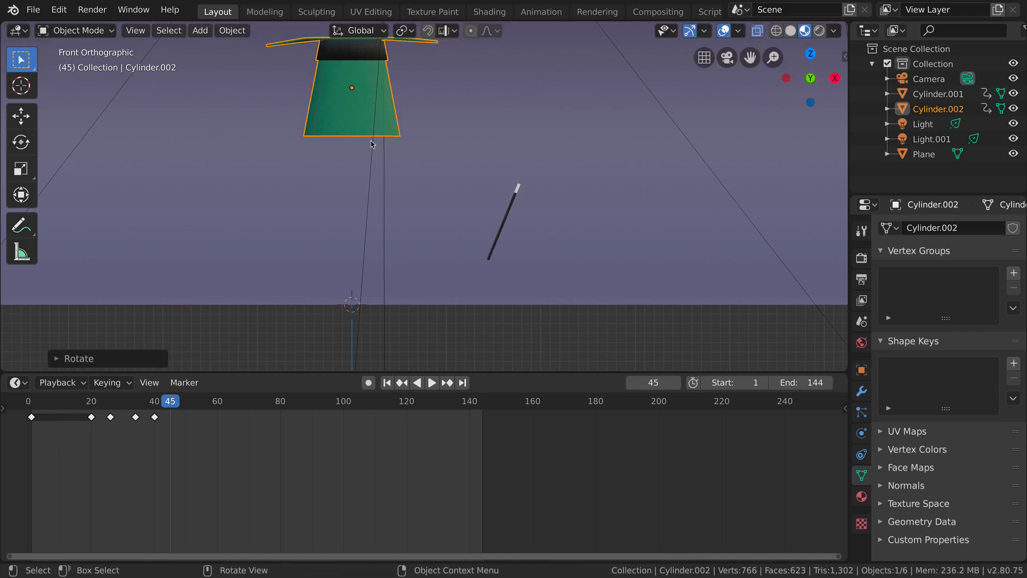
key("i")
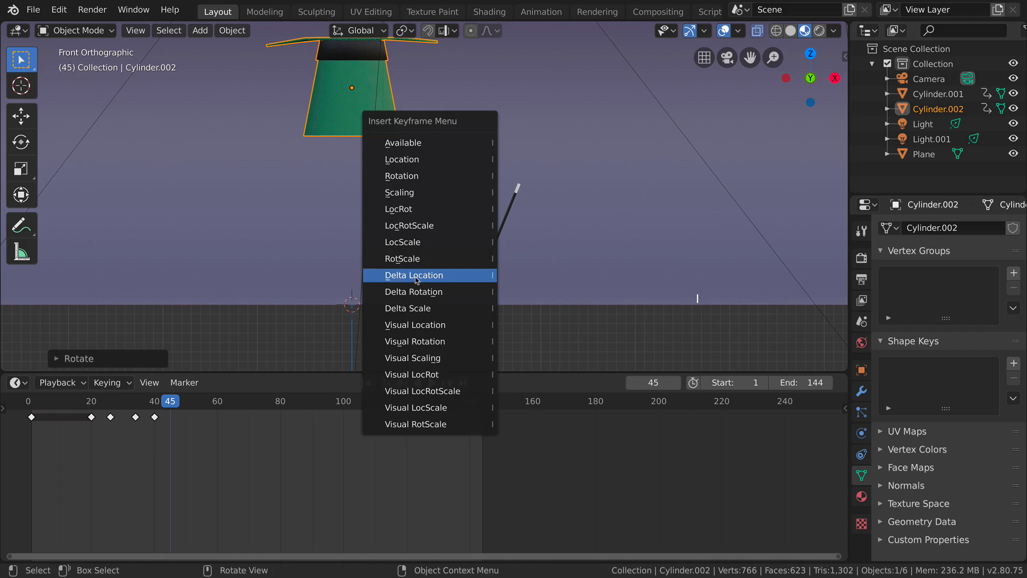
left_click(409, 225)
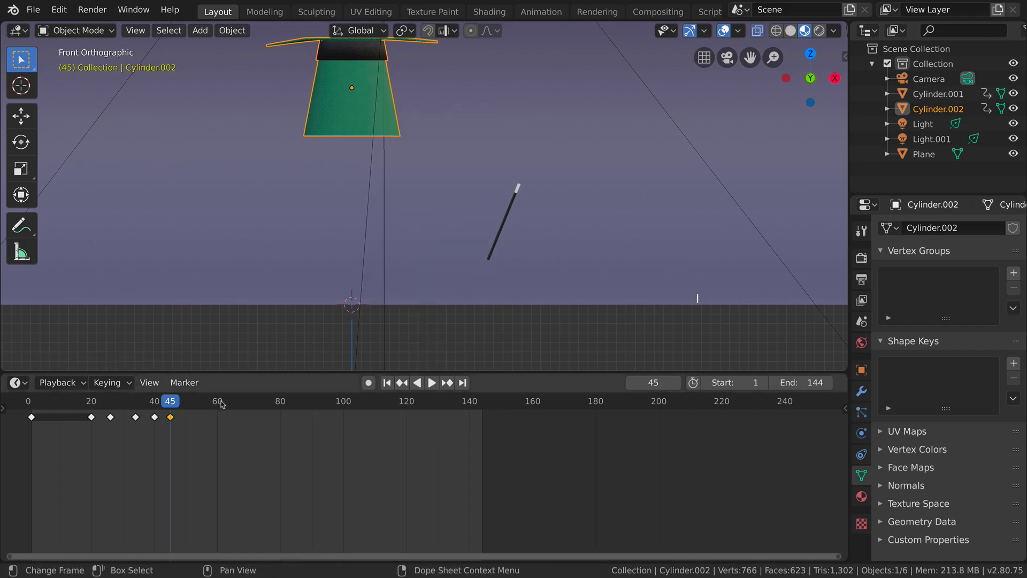
At frame 50, lower the hat along global Z onto the floor and insert a Location keyframe
left_click(188, 406)
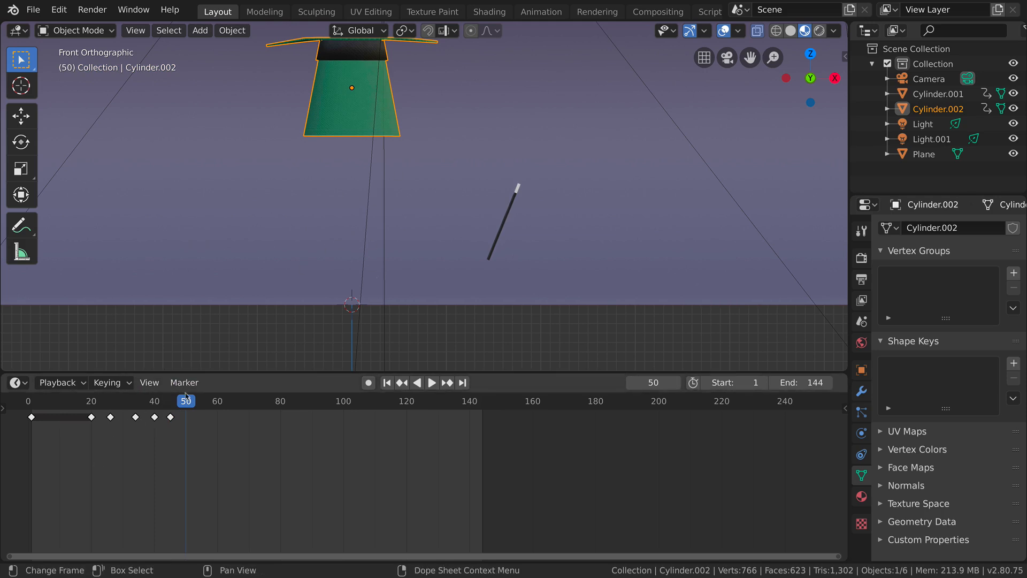
key("g")
key("z")
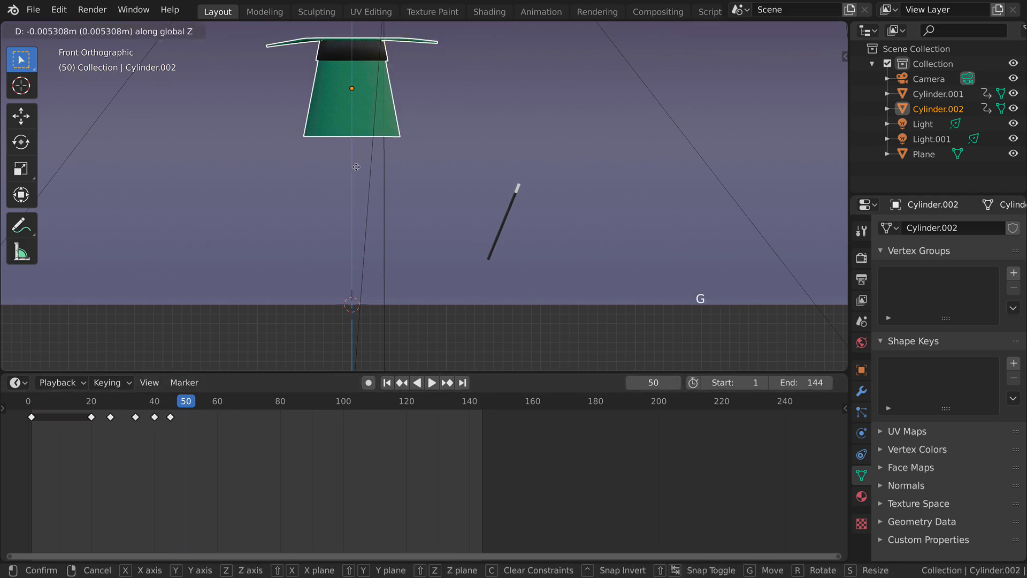
left_click(366, 326)
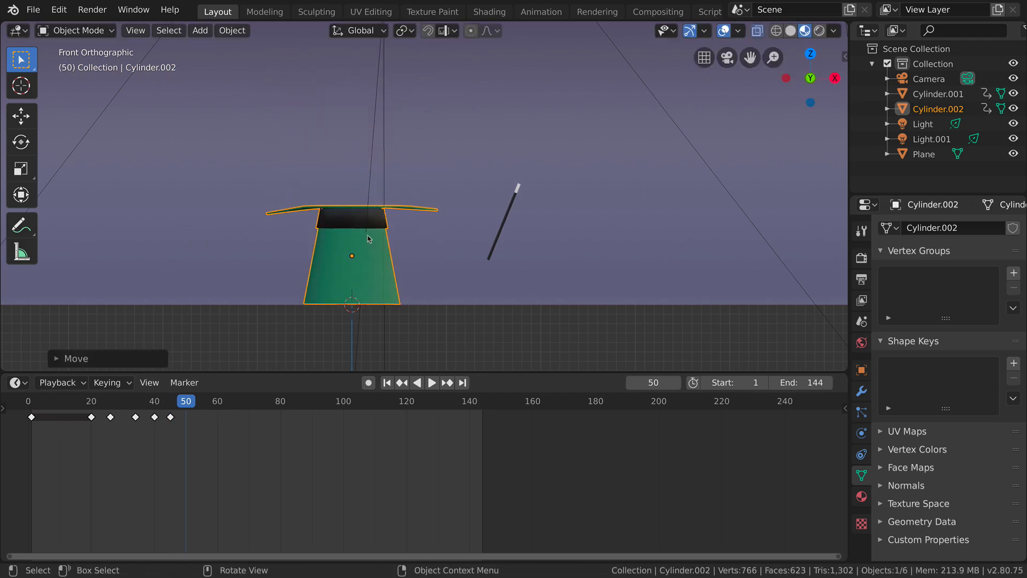
key("i")
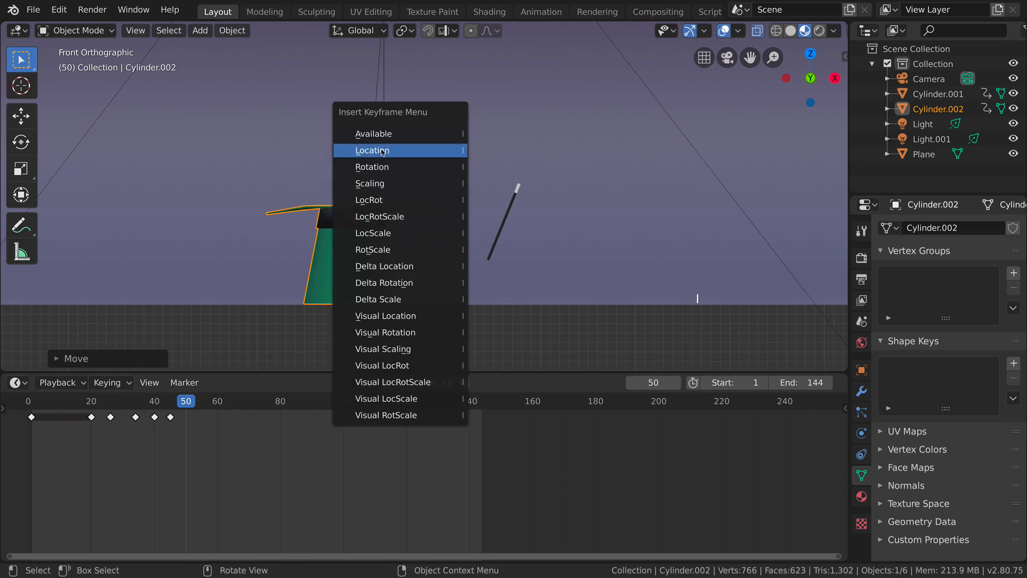
left_click(399, 151)
Play the animation from frame 1 to check the hat's mid-air spin and landing
left_click(31, 401)
left_click(32, 402)
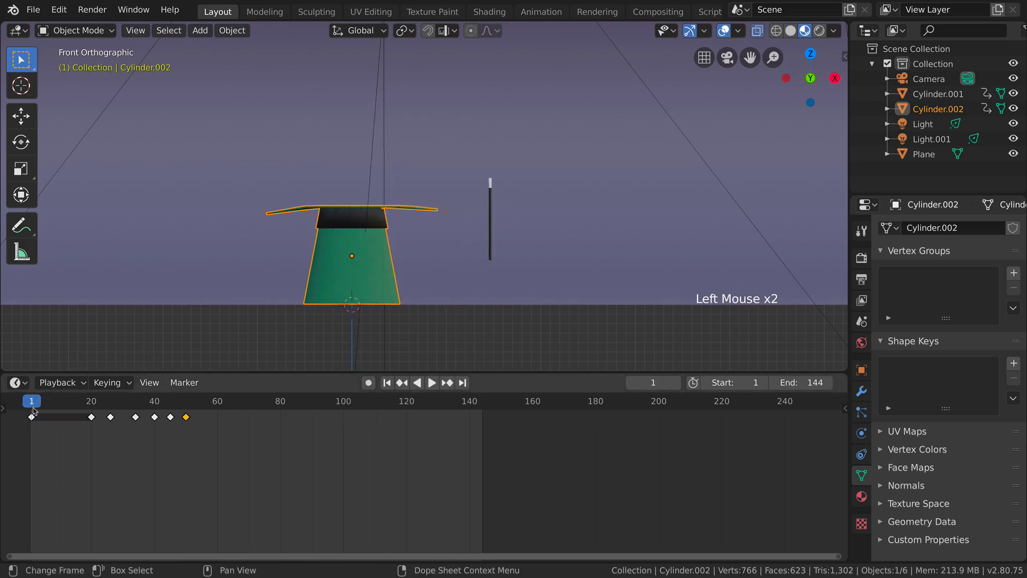
key("space")
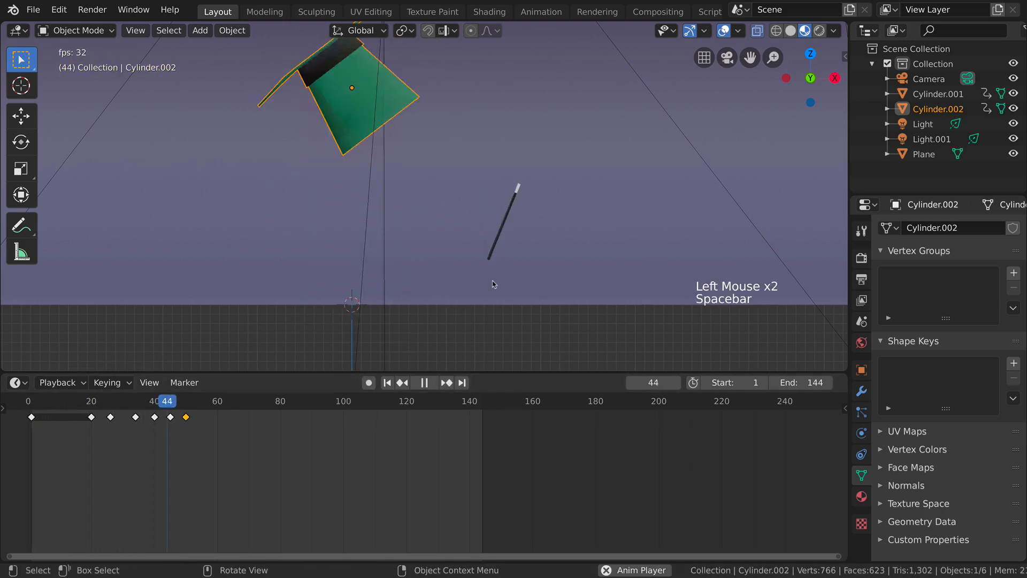
key("space")
Move the hat's spin-end and landing keyframes to frames 49 and 55 and replay the jump
mouse_move(185, 420)
left_mouse_down()
mouse_move(201, 420)
mouse_move(182, 420)
left_mouse_up()
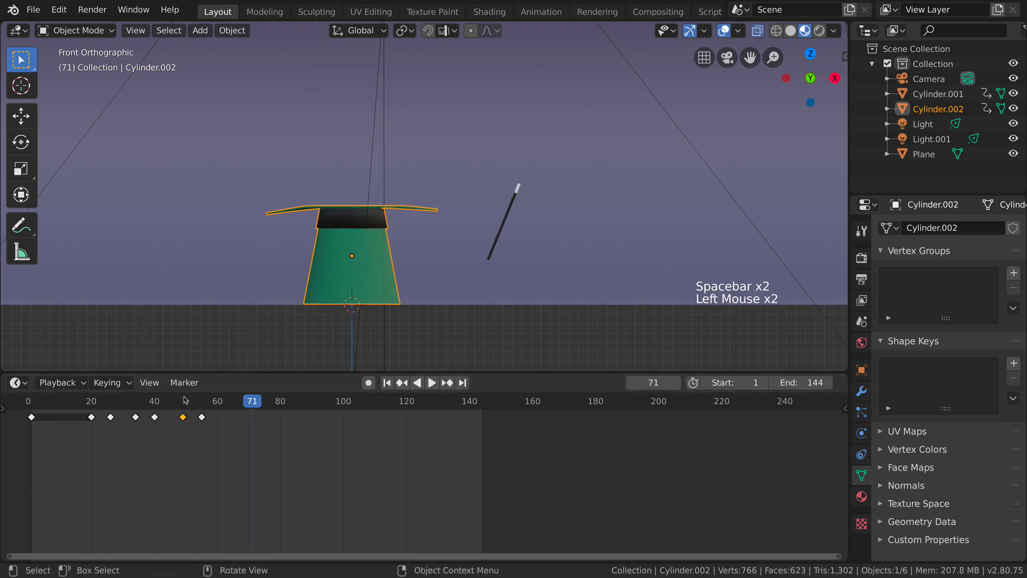
left_click(97, 402)
key("space")
key("space")
key("space")
Move the hat's keyframe at frame 40 to frame 42 and replay the jump
left_click_drag(159, 424, 164, 424)
left_click(102, 402)
key("space")
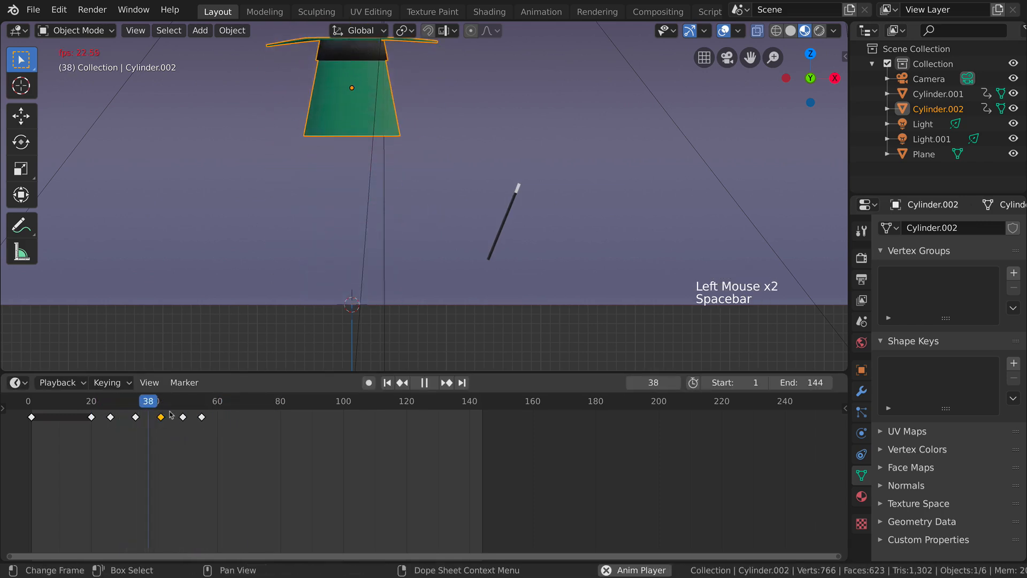
key("space")
Move the hat's last two keyframes to frames 55 and 61 to slow the spin, and replay the jump
mouse_move(202, 417)
left_mouse_down()
mouse_move(221, 418)
mouse_move(195, 419)
mouse_move(203, 421)
left_mouse_up()
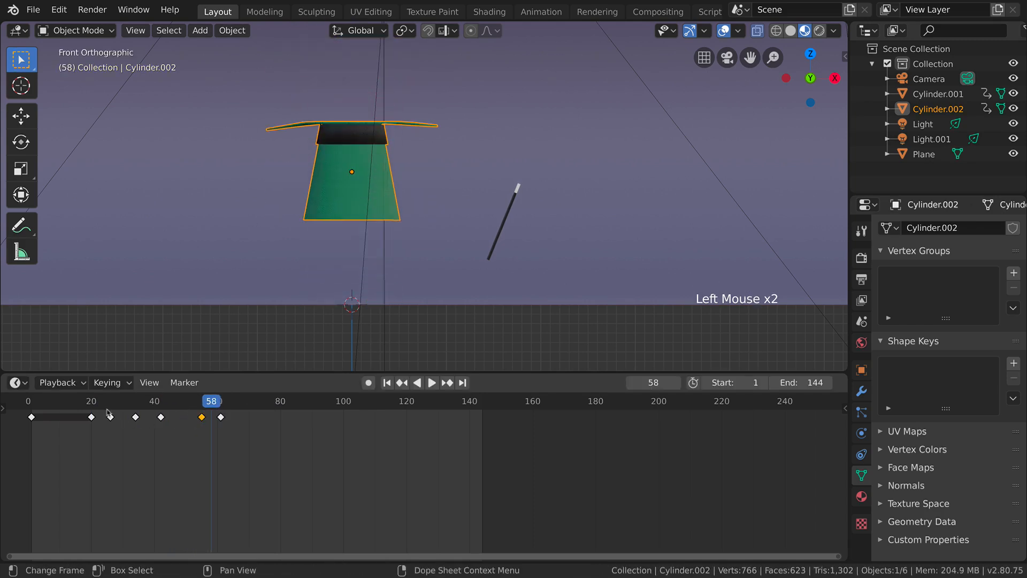
left_click(85, 402)
key("space")
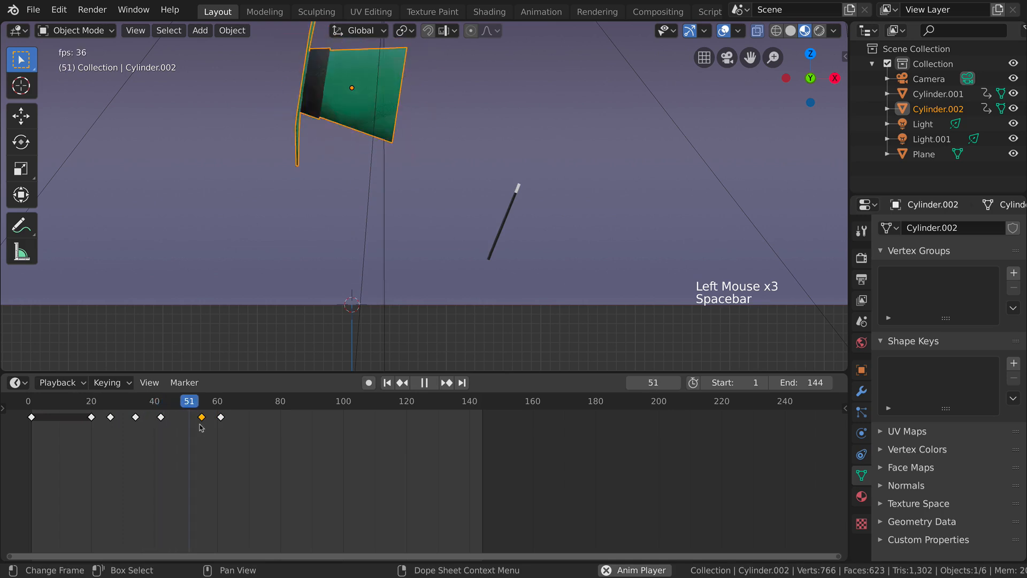
key("space")
Play the whole animation from frame 1 to review the retimed spin and landing
left_click(34, 410)
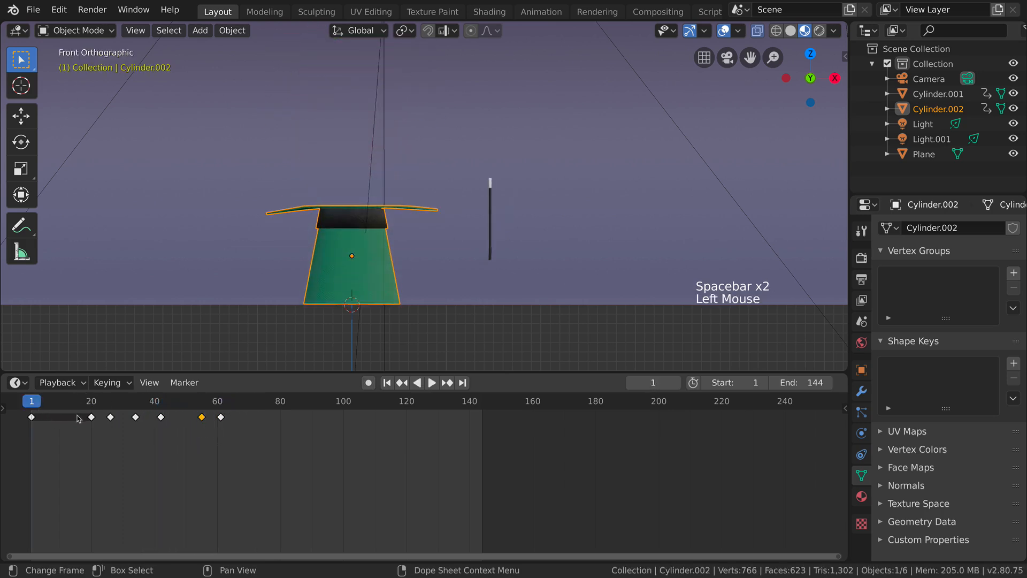
key("space")
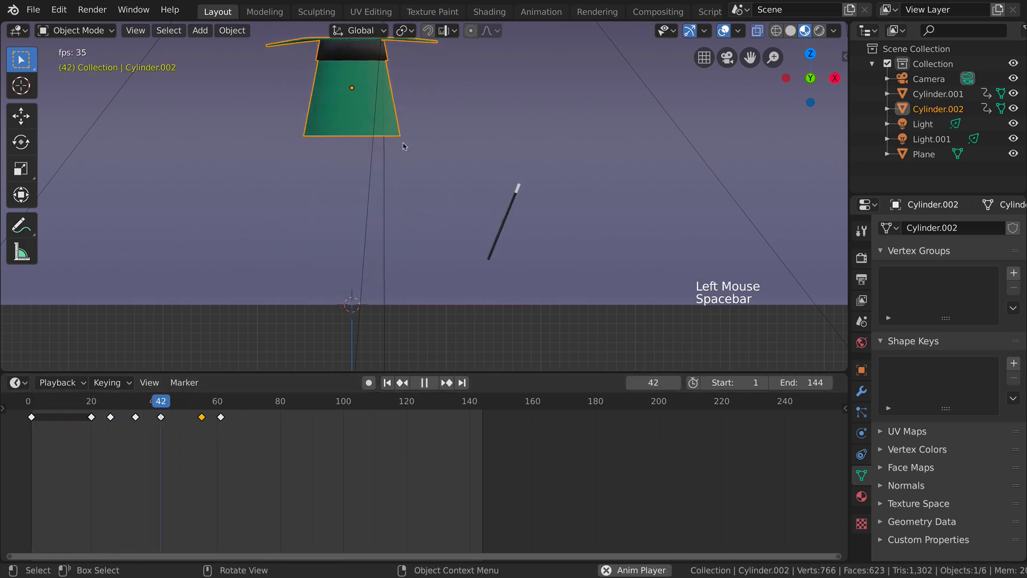
key("space")
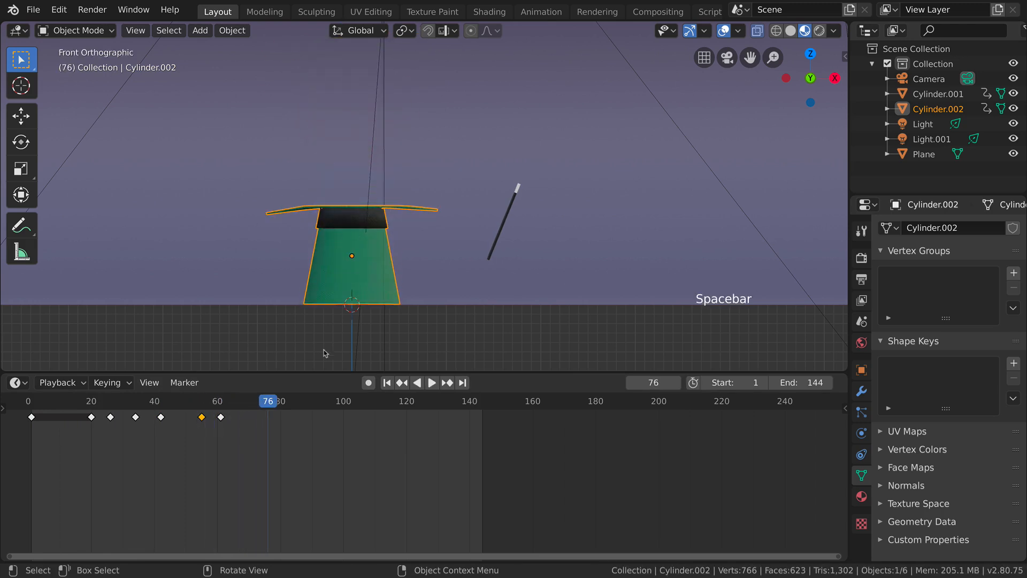
Replay the hat's jump from near the start, stop at frame 64 and deselect the hat
left_click(41, 406)
key("space")
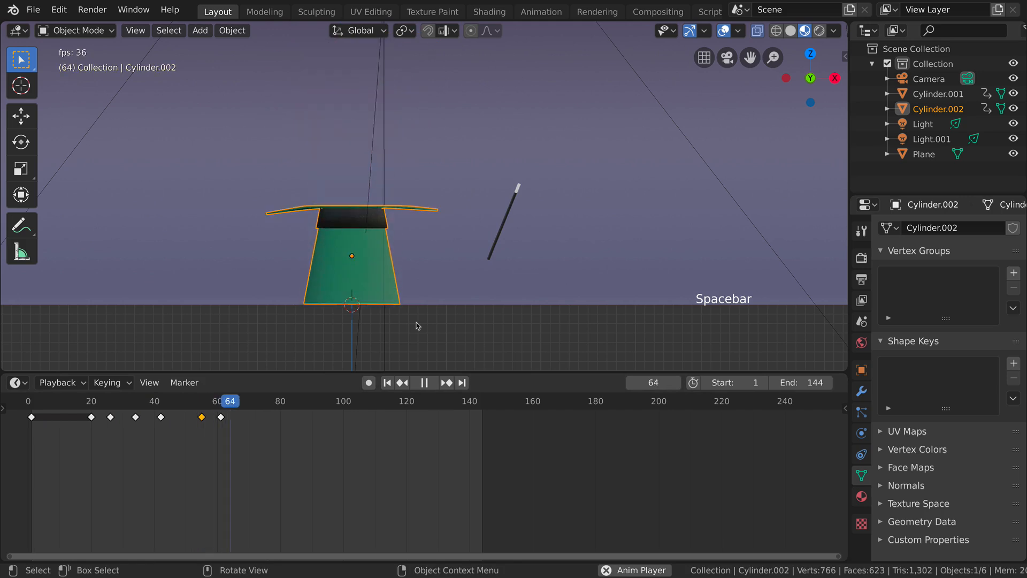
key("space")
left_click(442, 320)
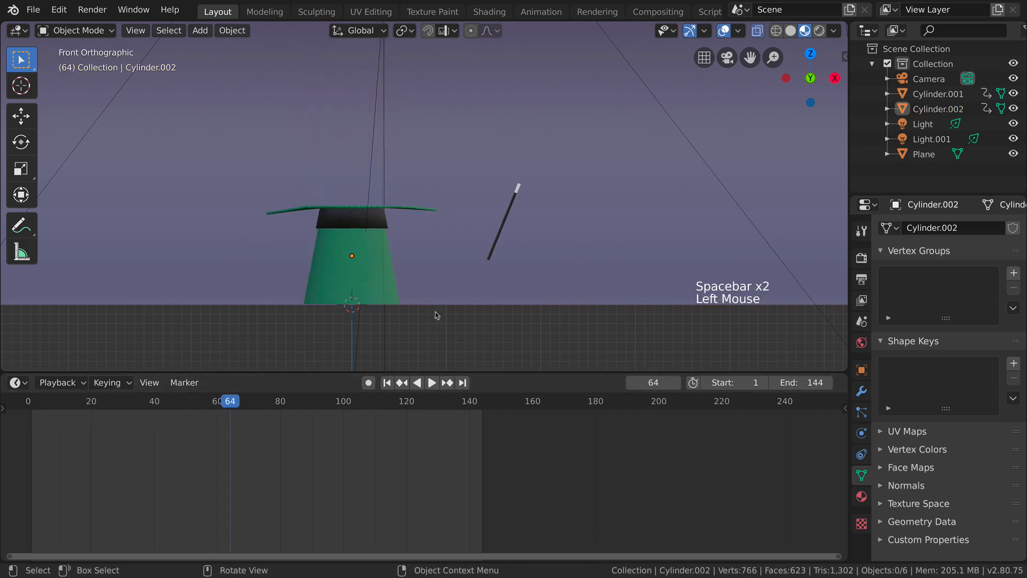
Place the 3D cursor just below the centre of the hat's base, add a plane there and scale it down to fit inside the hat
scroll(392, 258, "down", 2)
scroll(383, 266, "down", 1)
scroll(396, 265, "down", 1)
scroll(415, 261, "up", 5)
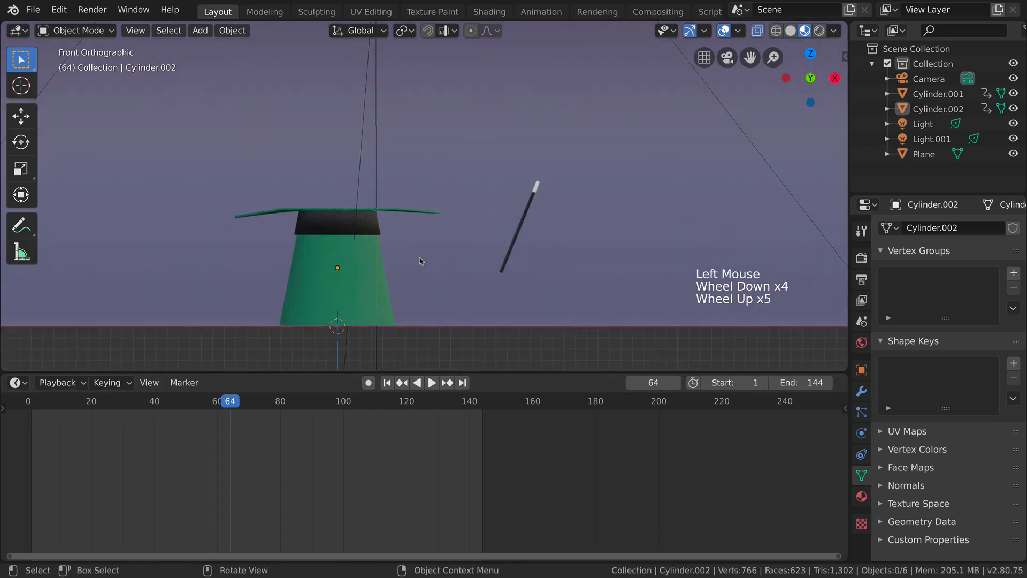
middle_click_drag(432, 250, 406, 309, "shift")
scroll(436, 248, "up", 2)
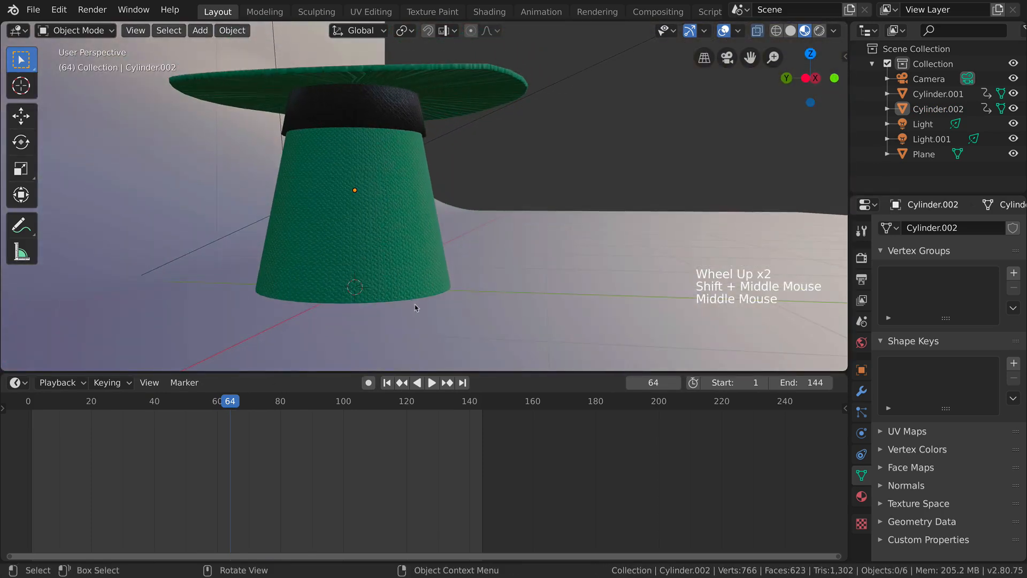
key("KP_1")
right_click(337, 282, "shift")
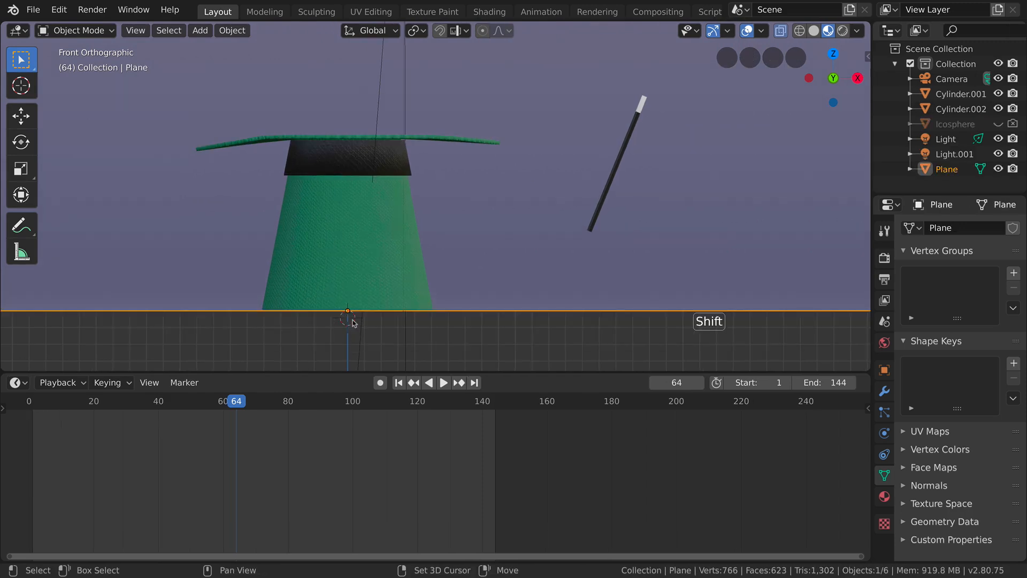
key("shift+a")
mouse_move(353, 291)
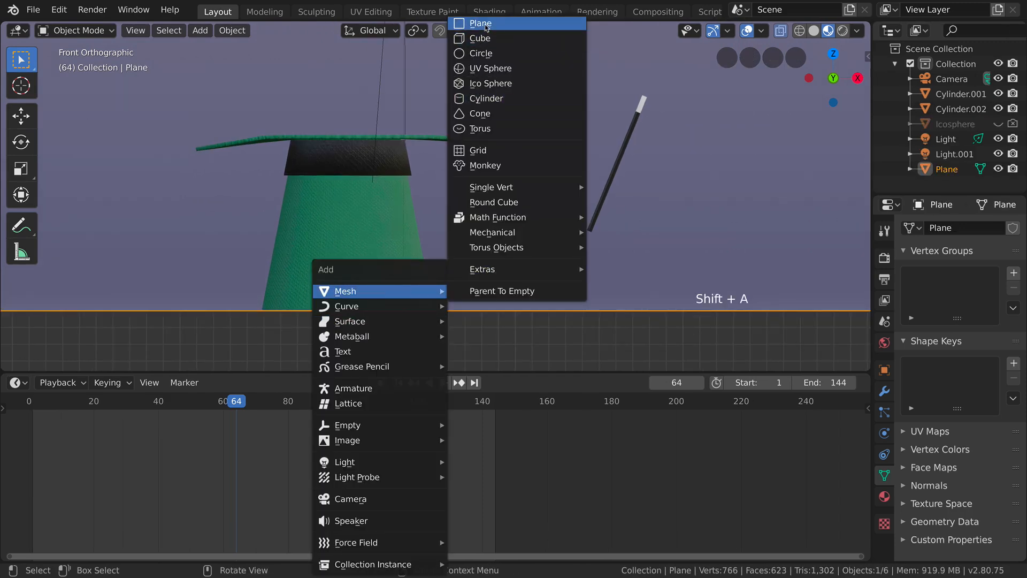
left_click(480, 23)
key("s")
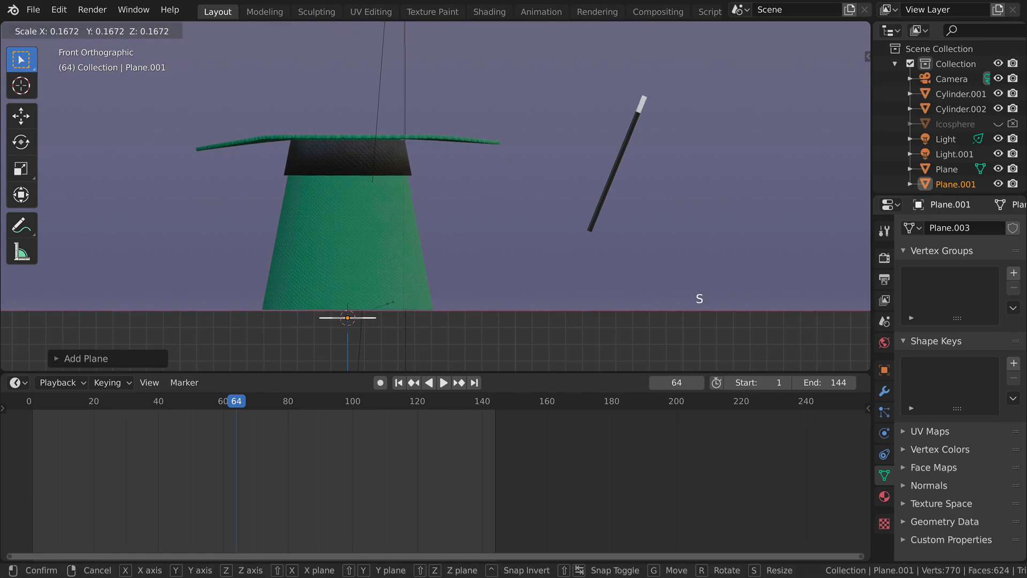
left_click(400, 306)
Raise the small plane along Z inside the hat to the lower edge of the black band, and enlarge it slightly
key("g")
key("z")
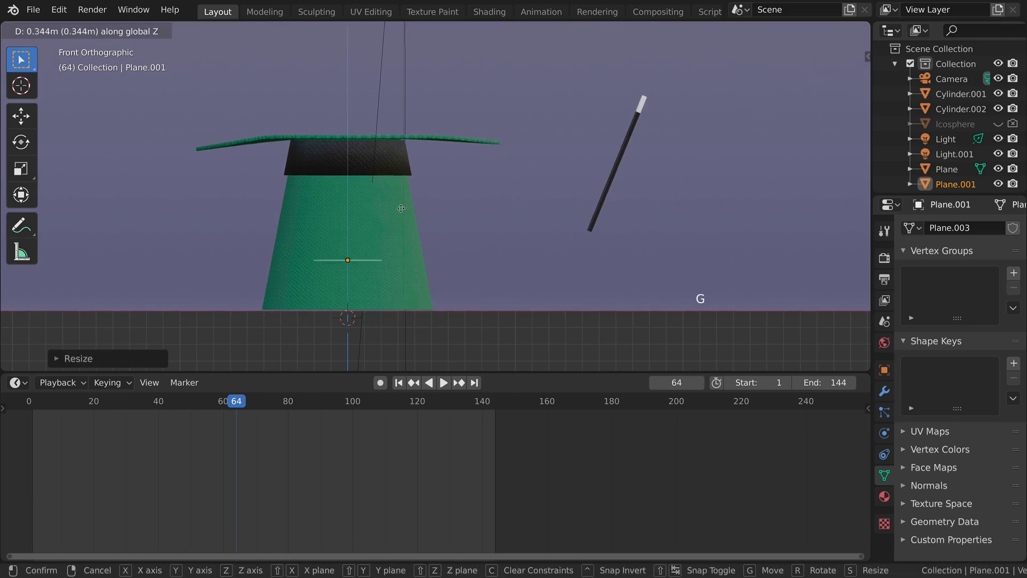
left_click(393, 164)
middle_click_drag(401, 211, 416, 285)
key("s")
left_click(518, 276)
middle_click_drag(518, 277, 523, 253)
key("KP_1")
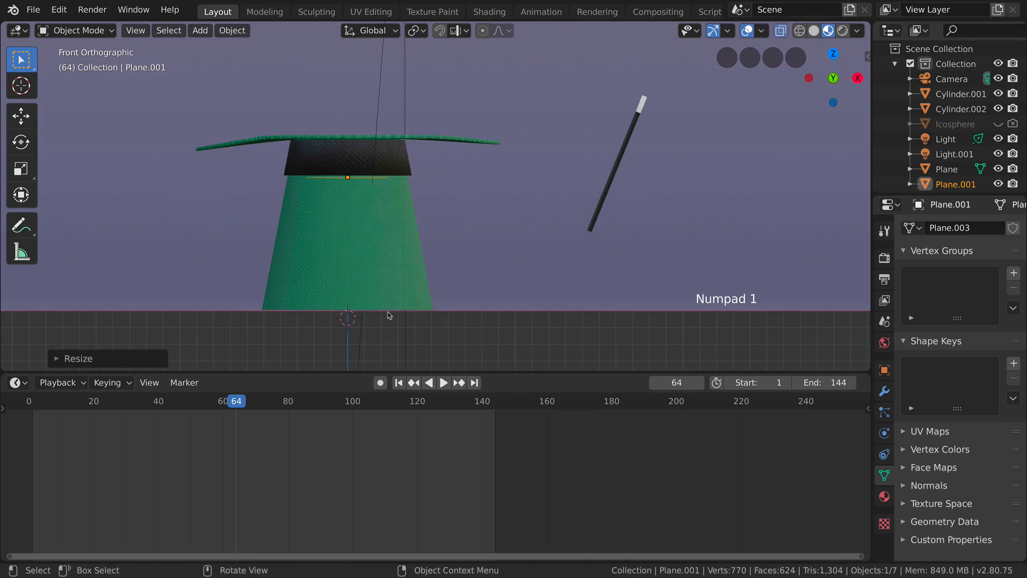
Add a Turbulence force field at the 3D cursor, enlarge it beyond the hat's width and raise it along Z to just below the plane
left_click(345, 323)
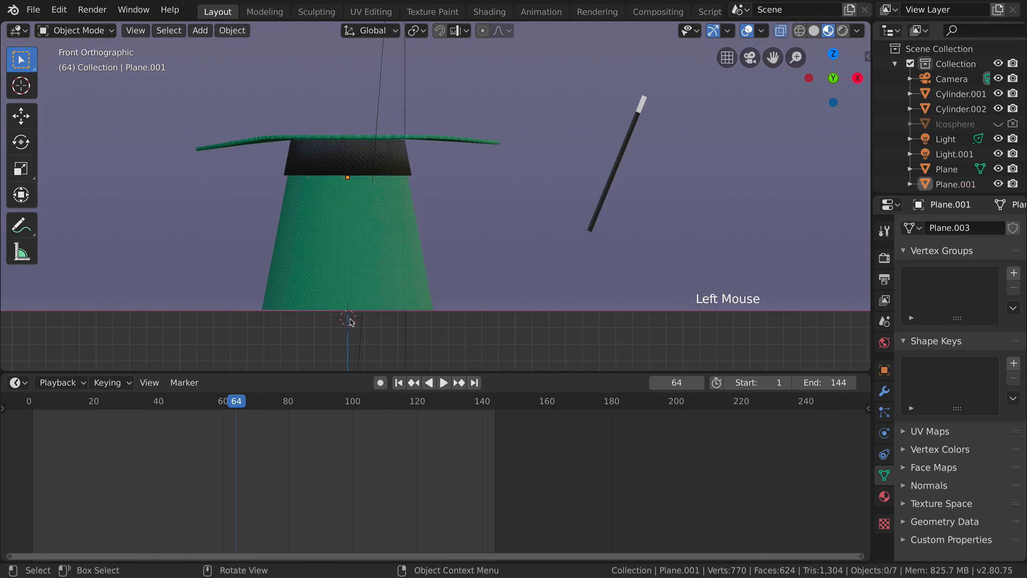
key("shift+a")
mouse_move(419, 550)
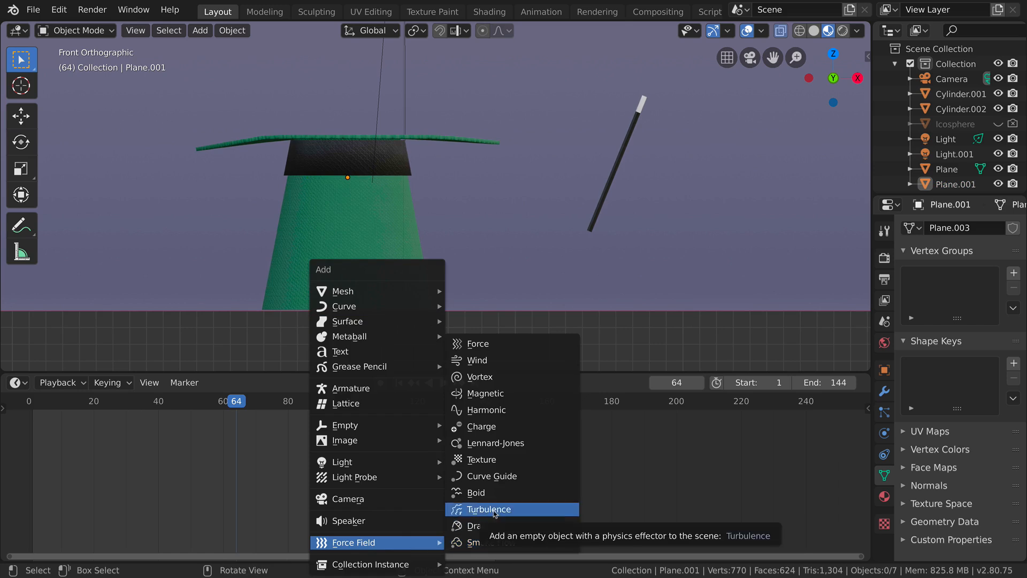
left_click(495, 510)
key("s")
left_click(591, 332)
scroll(470, 314, "down", 3)
scroll(473, 316, "up", 2)
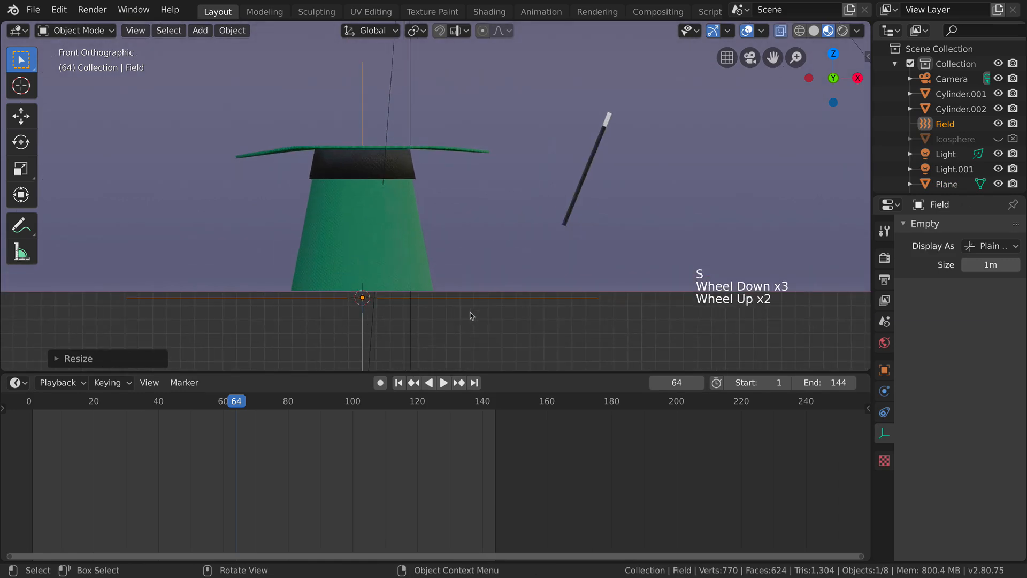
key("g")
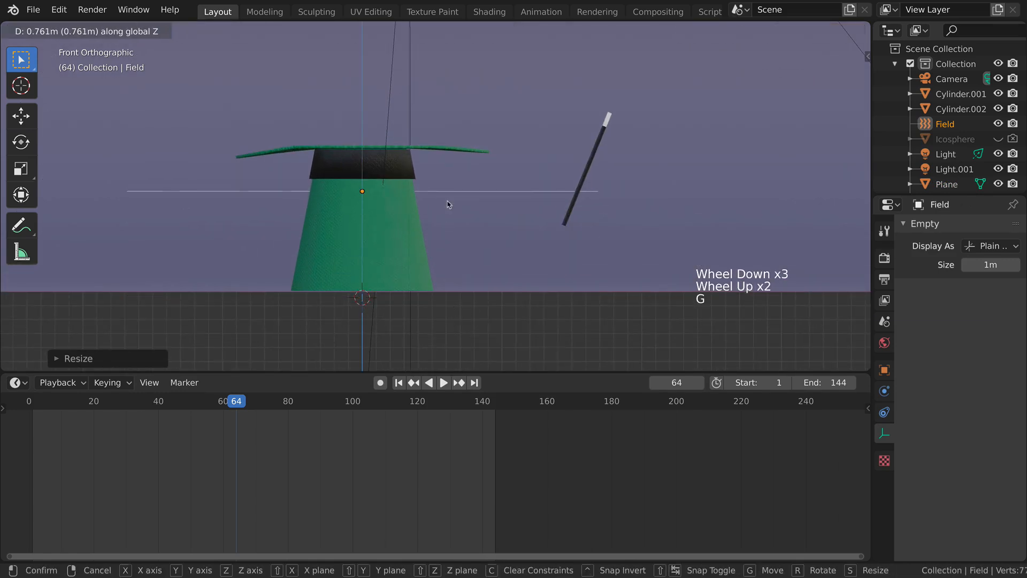
left_click(446, 193)
Select the plane inside the hat and add an emitter particle system to it
scroll(417, 209, "up", 3)
middle_click_drag(418, 209, 419, 234)
left_click(364, 196)
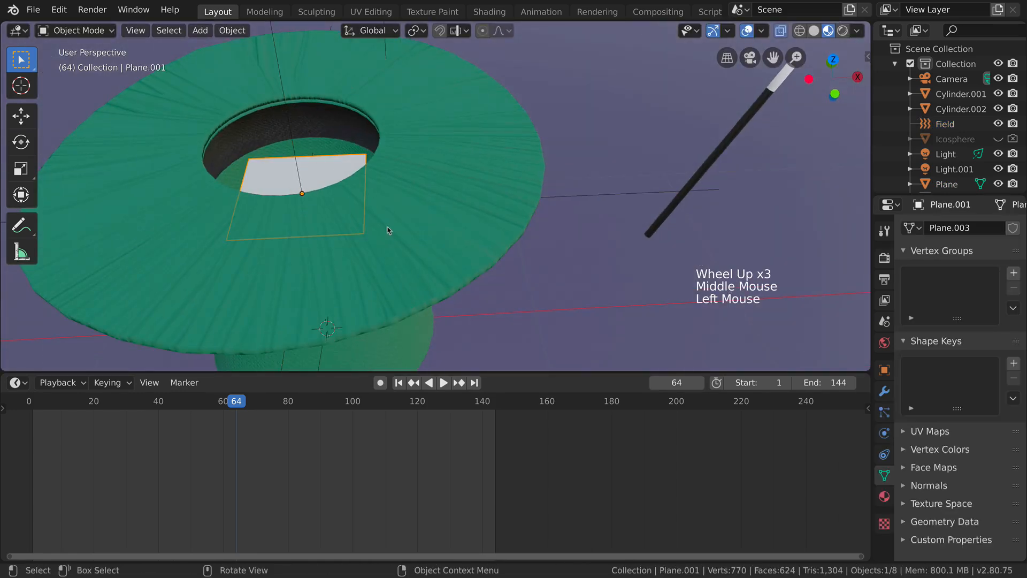
middle_click_drag(430, 278, 418, 257)
key("KP_1")
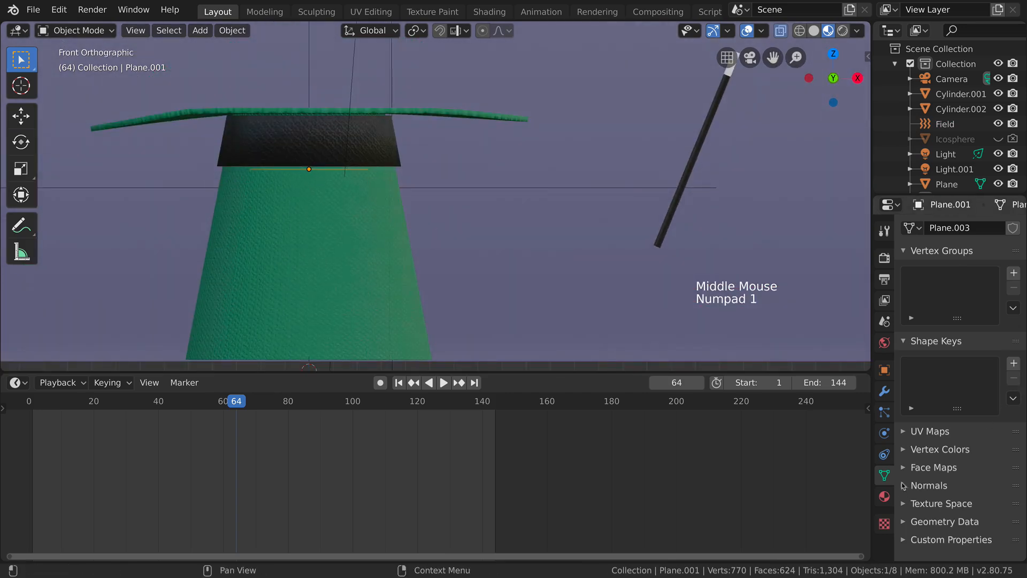
left_click(885, 413)
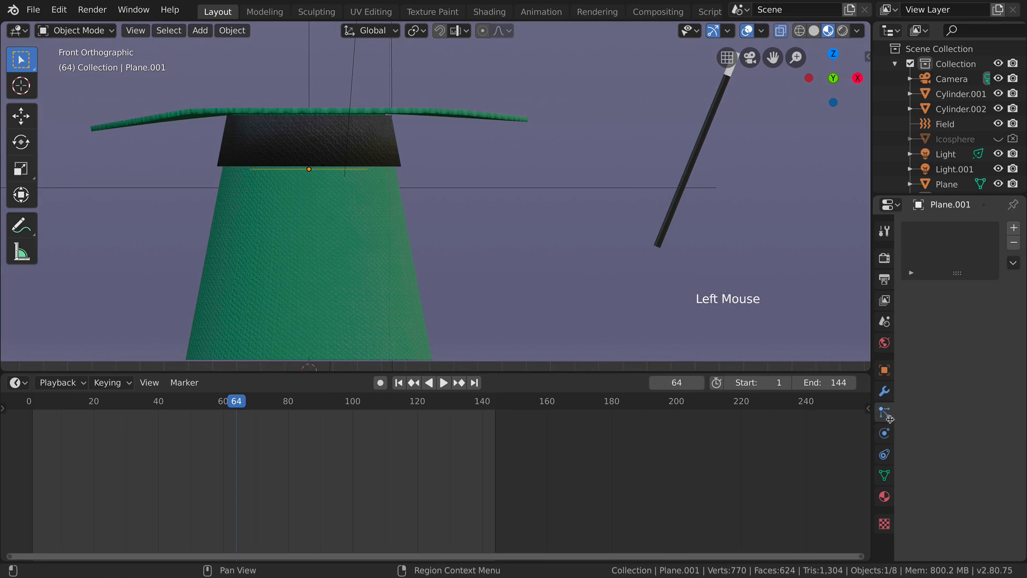
left_click(1014, 229)
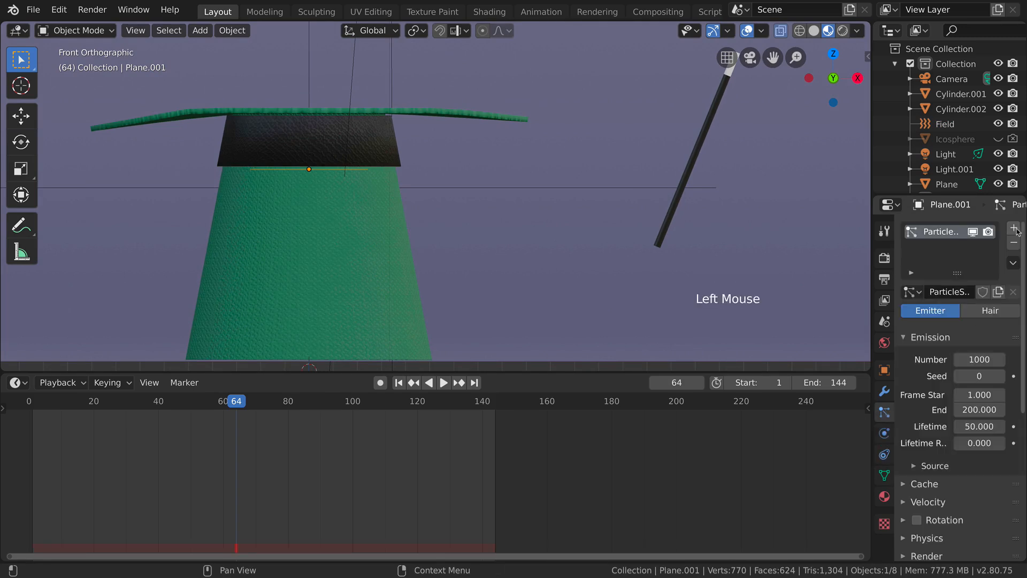
Set the plane's particle number to 2000 and the emission start to frame 61
mouse_move(449, 260)
middle_mouse_down()
mouse_move(452, 299)
mouse_move(455, 264)
mouse_move(468, 257)
middle_mouse_up()
key("KP_1")
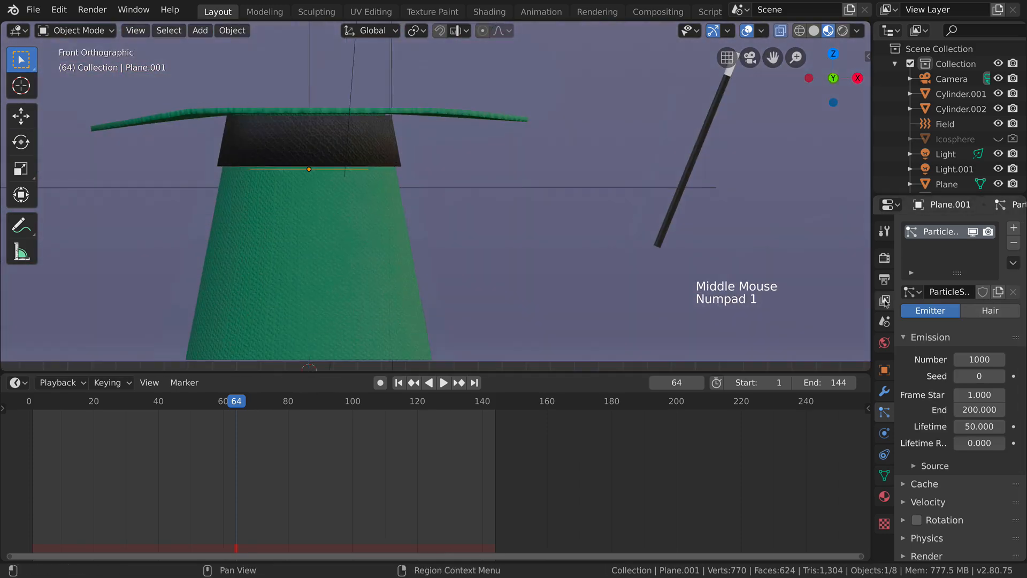
left_click(967, 359)
type("2000")
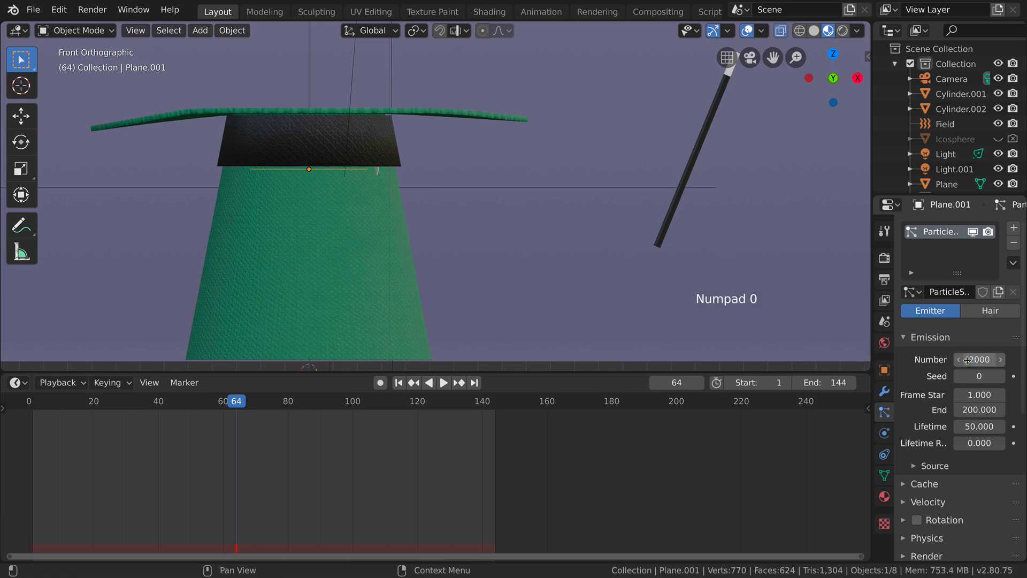
left_click(969, 394)
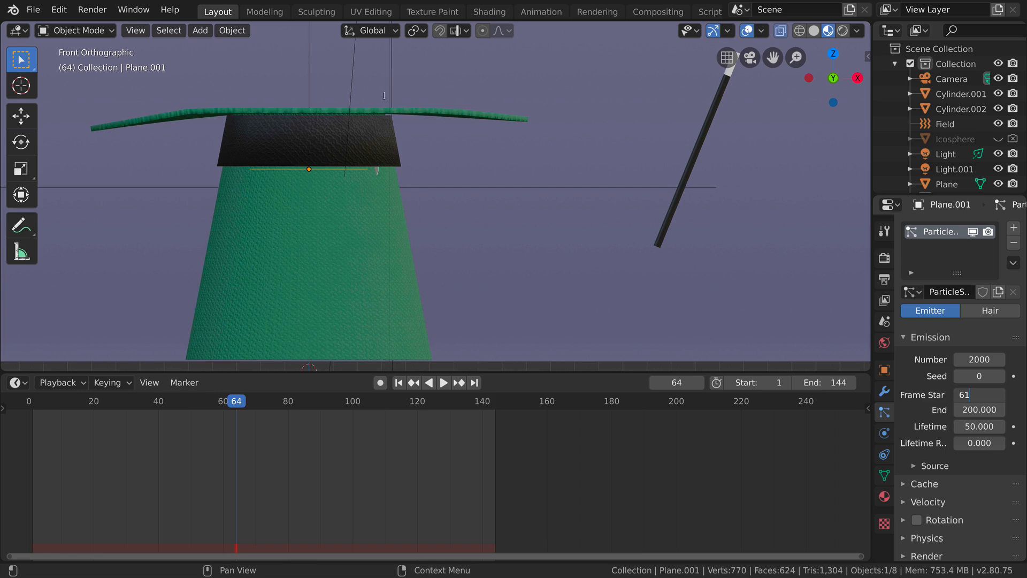
key("Return")
Play the particle emission repeatedly from about frame 60 to check it, and return to frame 60
left_click(224, 409)
key("space")
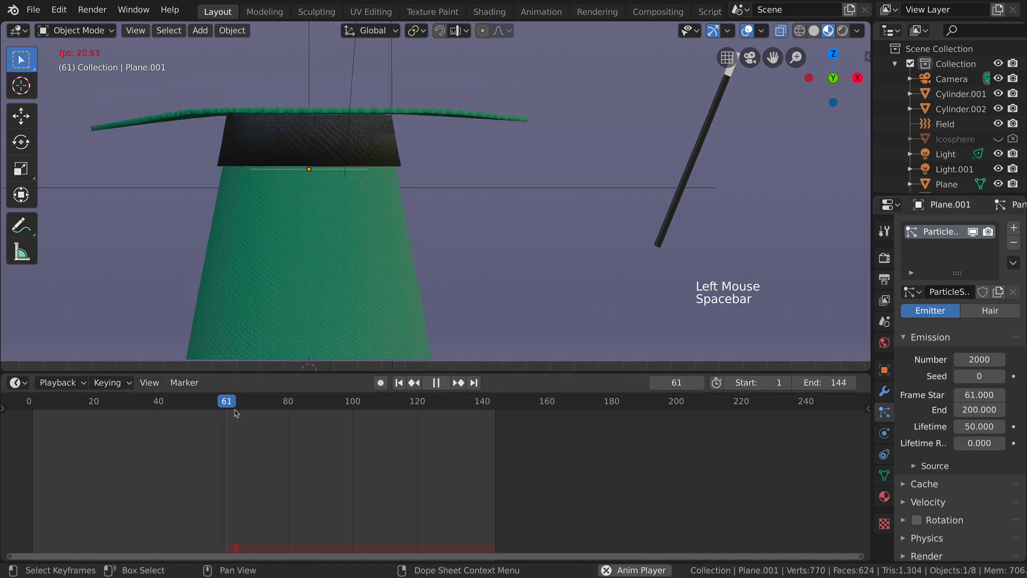
key("space")
left_click(223, 409)
left_click(224, 409)
key("space")
left_click(223, 409)
key("space")
left_click(223, 409)
Set the particle emission's end frame to 144 and its lifetime randomness to 1
double_click(982, 410)
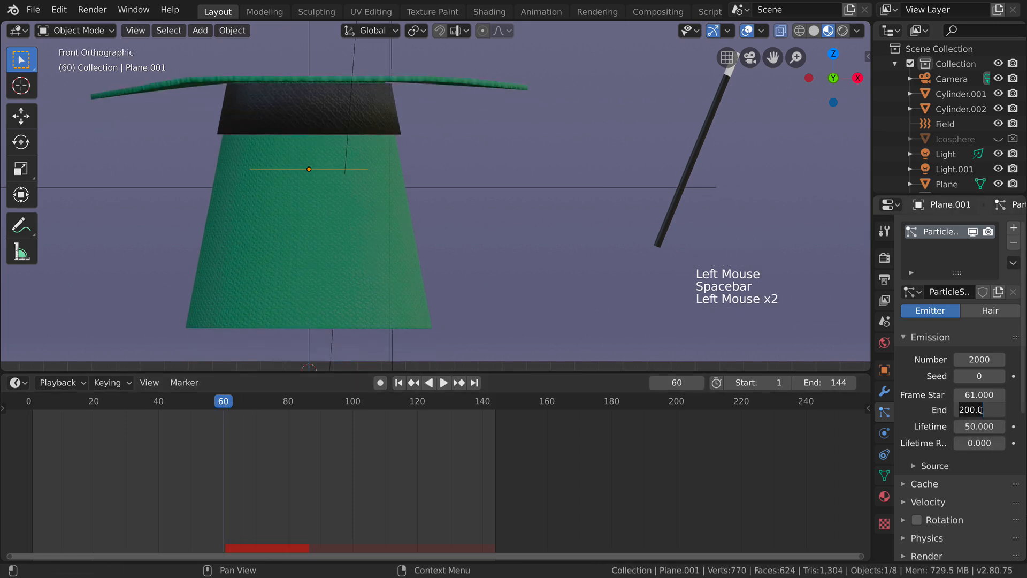
type("144")
key("Return")
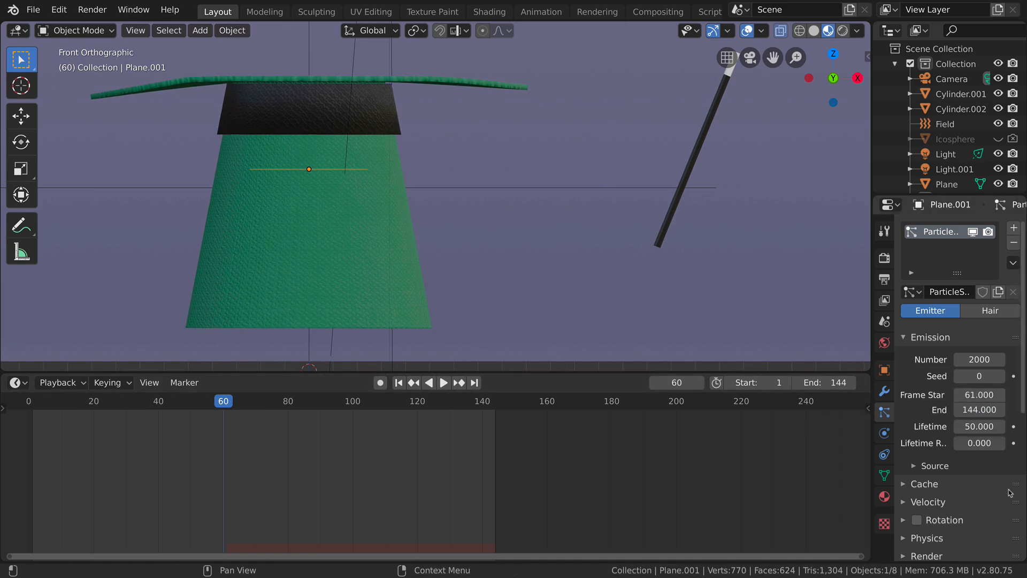
scroll(981, 478, "down", 4)
left_click_drag(969, 410, 1016, 409)
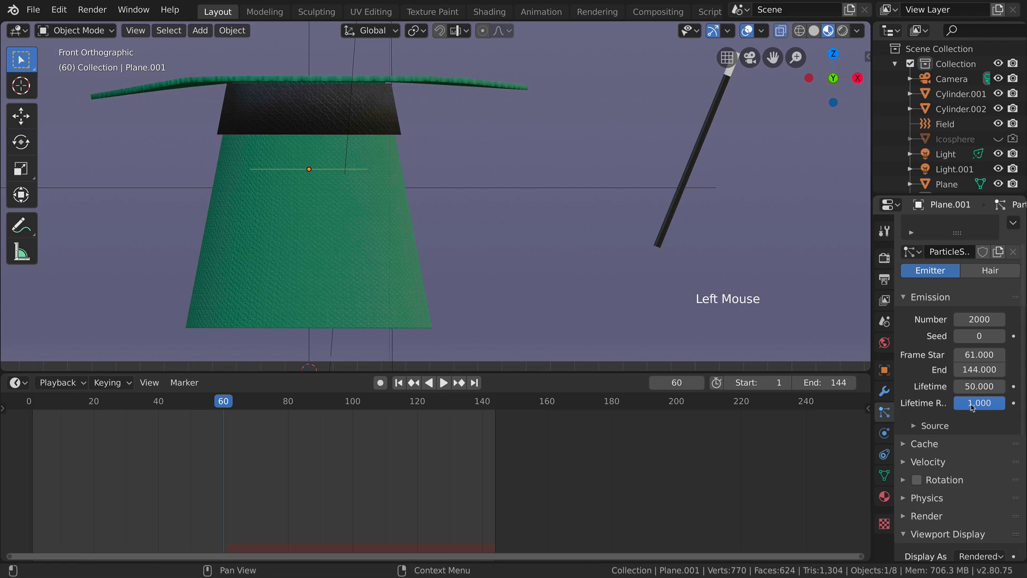
Set the plane's particles to render as Object
scroll(954, 446, "down", 15)
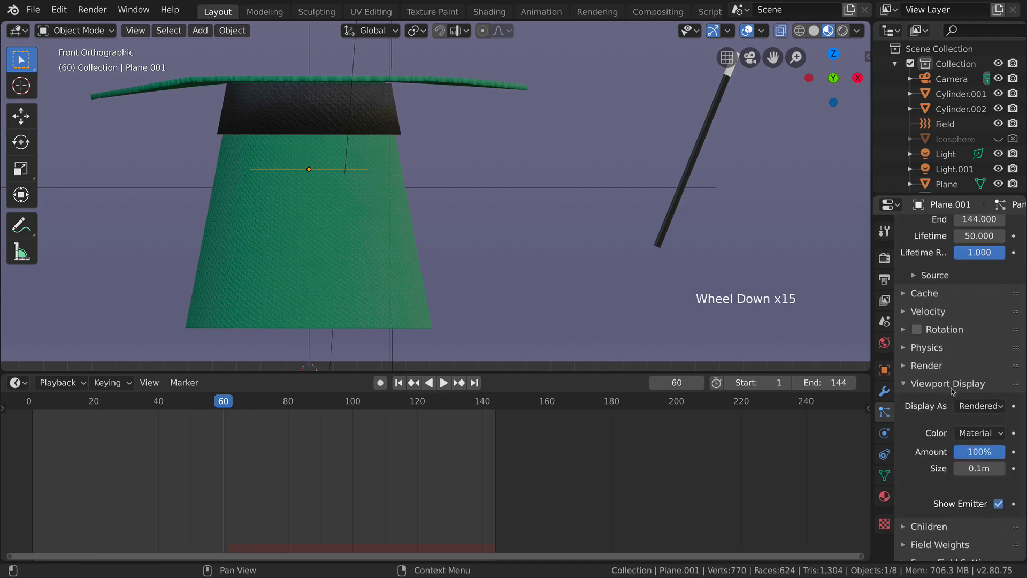
scroll(953, 391, "down", 3)
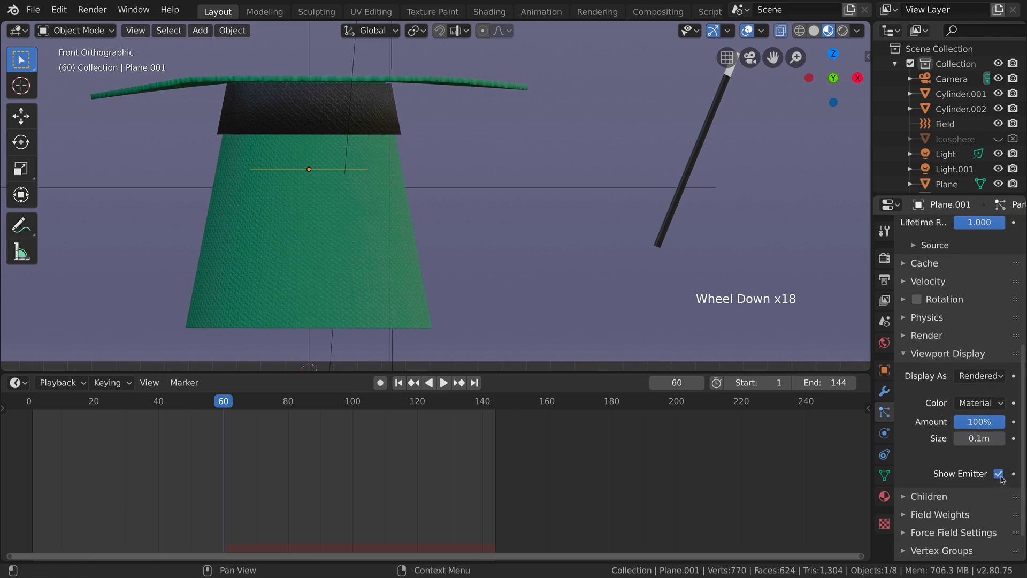
left_click(966, 336)
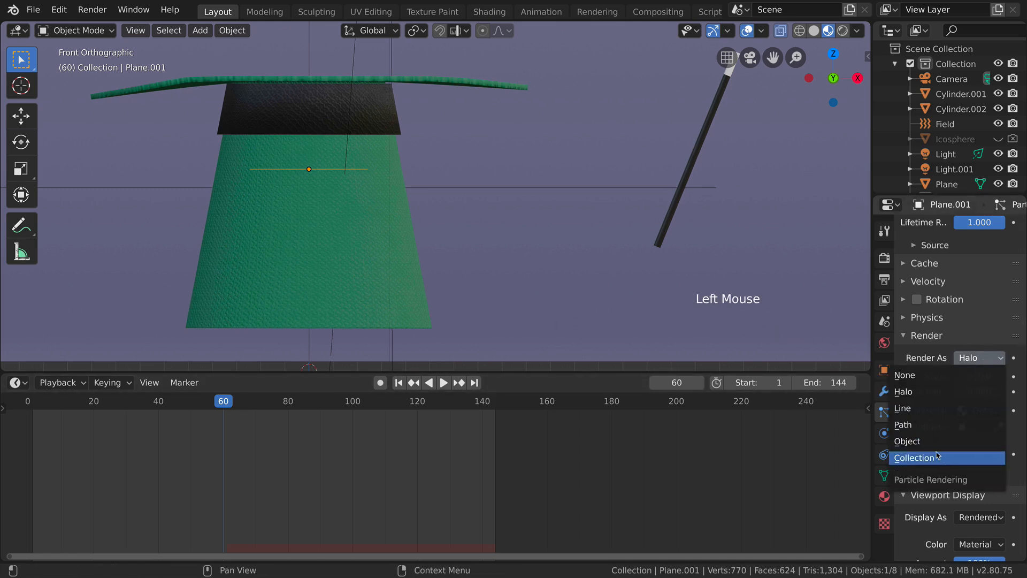
left_click(908, 441)
Add an ico sphere at the 3D cursor below the hat and scale it down to a small ball
middle_click_drag(445, 335, 475, 267)
key("KP_1")
scroll(479, 330, "down", 3)
scroll(481, 281, "up", 2)
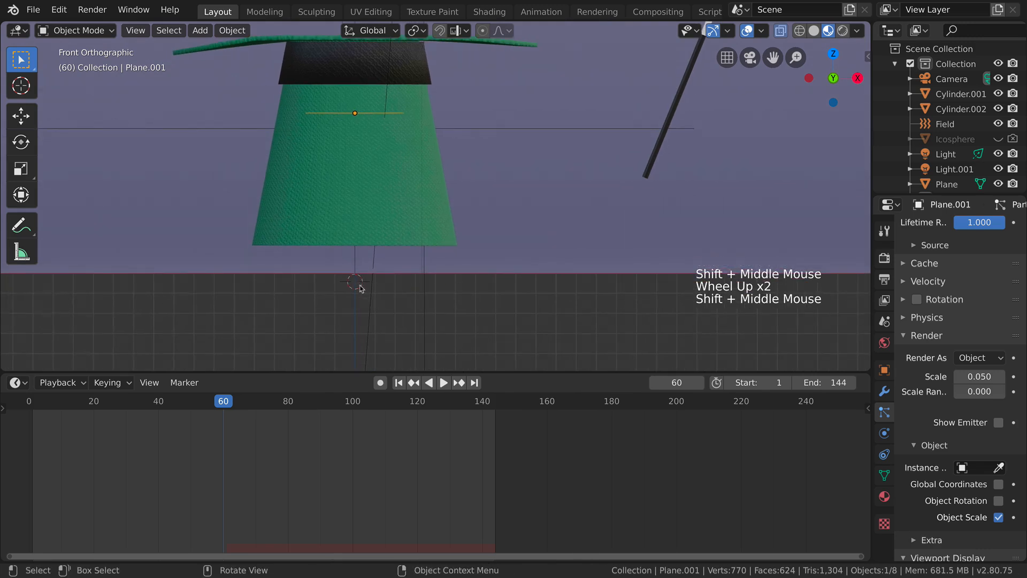
key("shift+a")
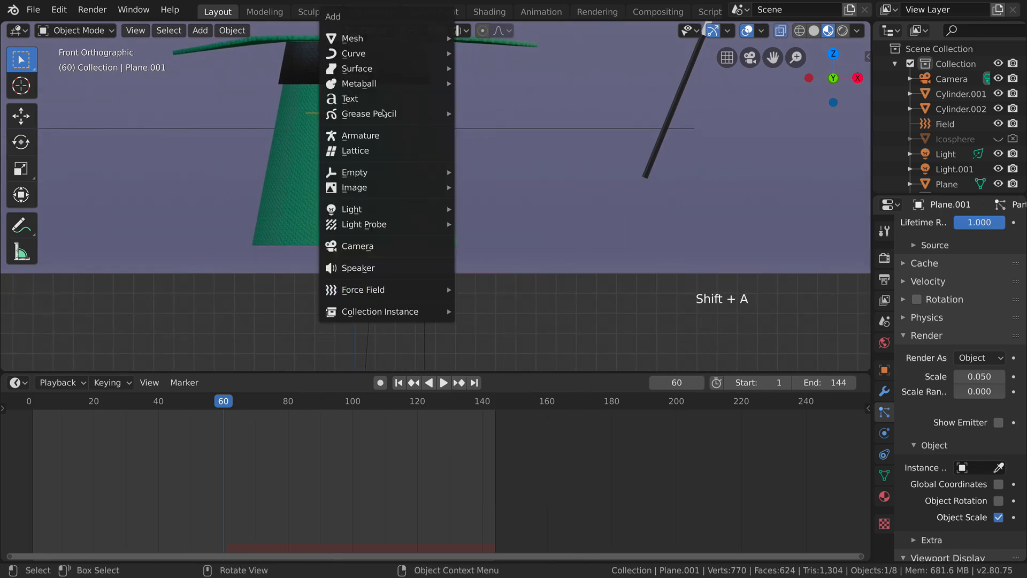
mouse_move(385, 40)
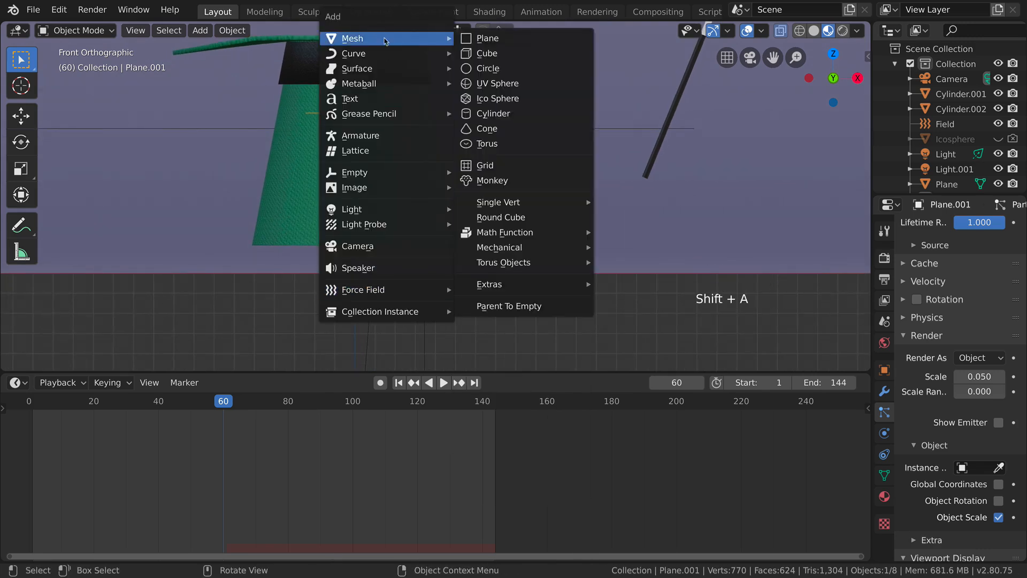
left_click(497, 99)
key("s")
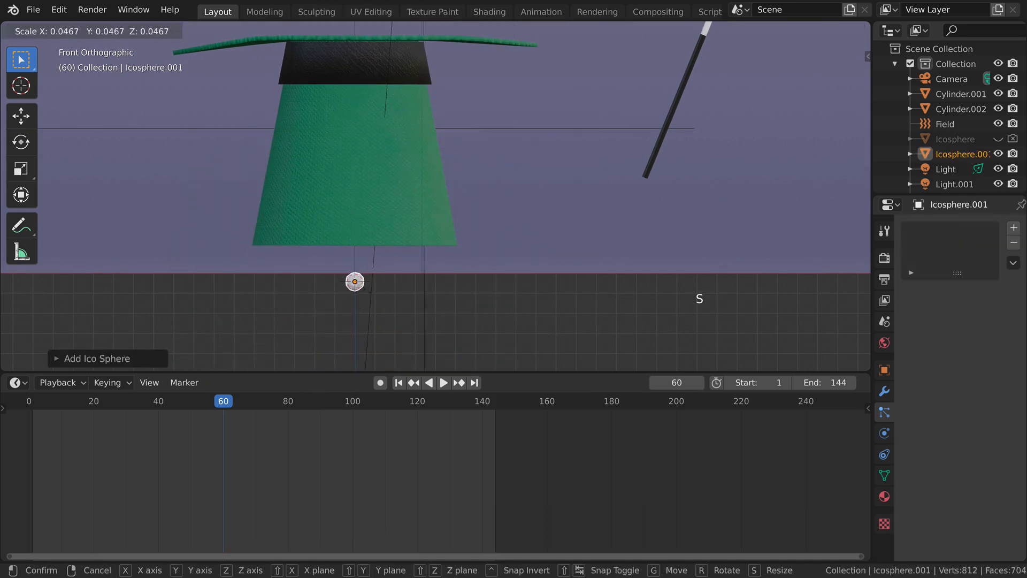
left_click(361, 298)
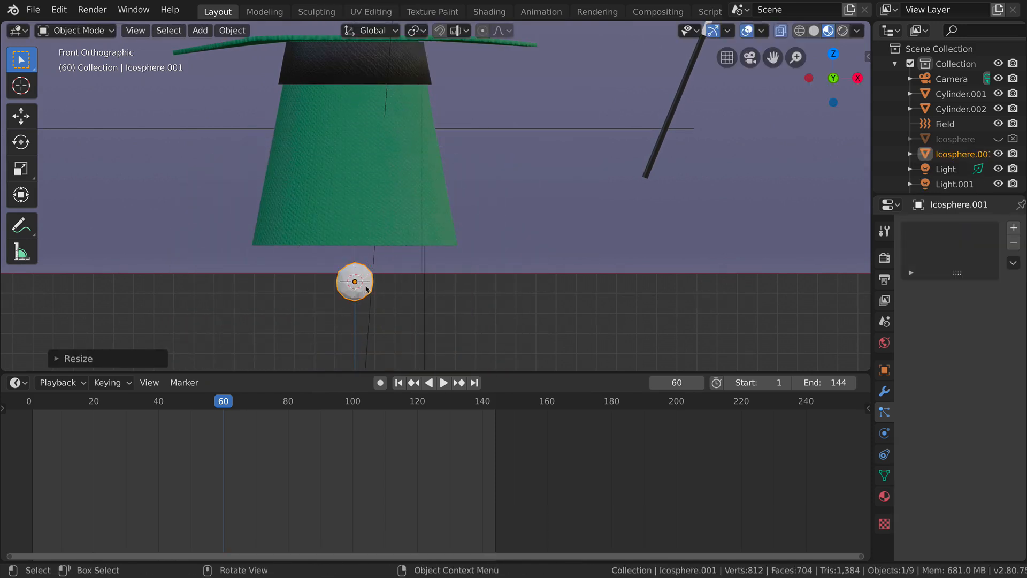
Enter Edit Mode on the small ico sphere and create a new material for it
key("Tab")
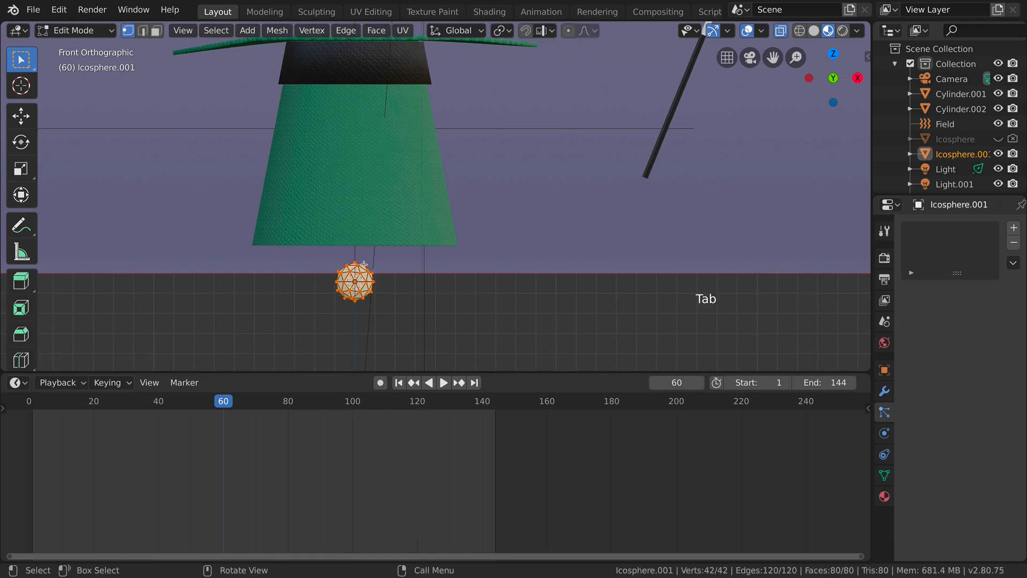
left_click(884, 496)
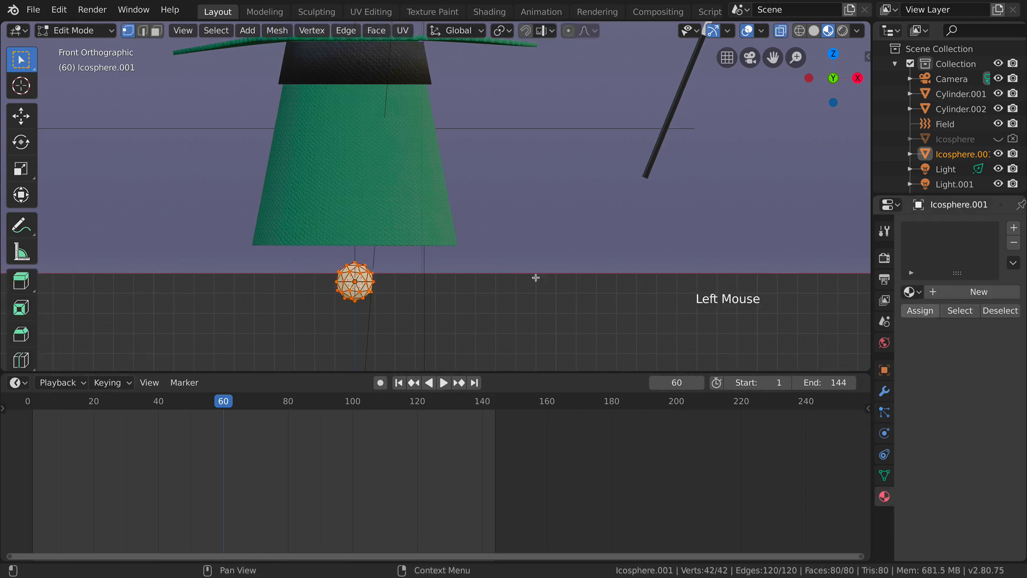
left_click(930, 292)
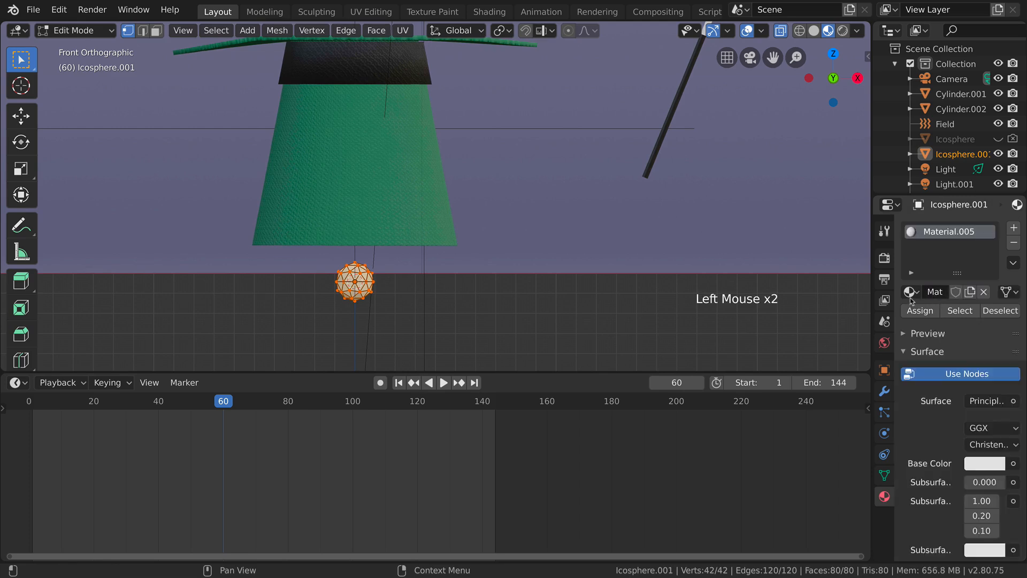
Set the small ico sphere's new material to a bright yellow base colour
left_click(976, 466)
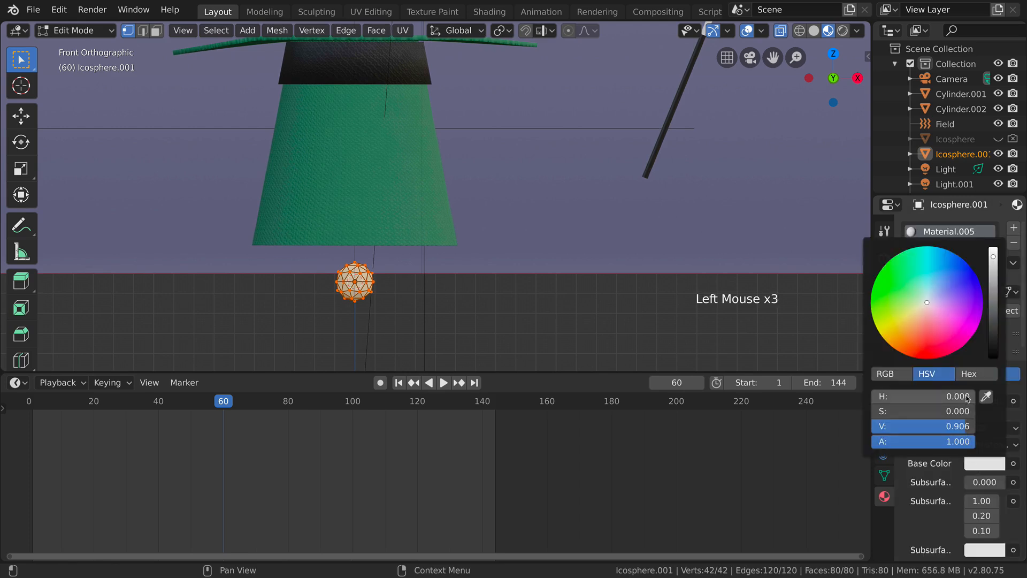
left_click(903, 315)
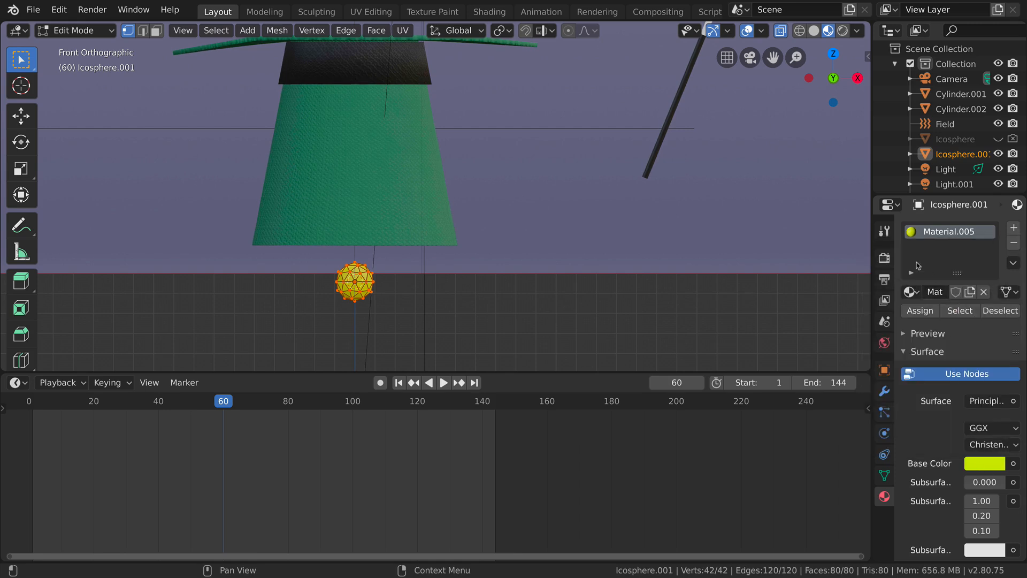
left_click(926, 316)
Set the Emission colour of the sphere's Principled shader node to bright yellow in the Shading workspace
left_click(489, 12)
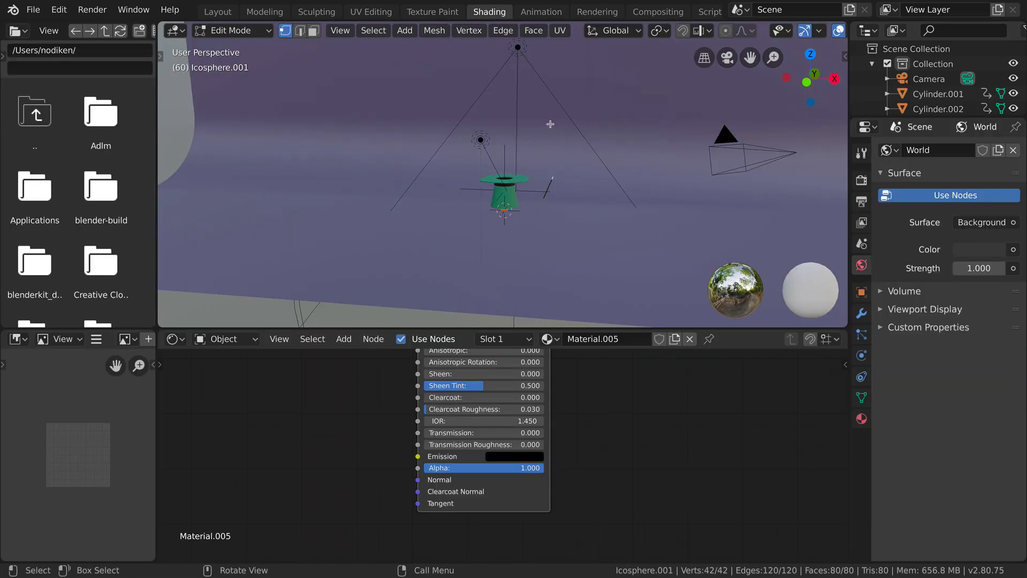
scroll(572, 549, "up", 2)
scroll(575, 439, "down", 5)
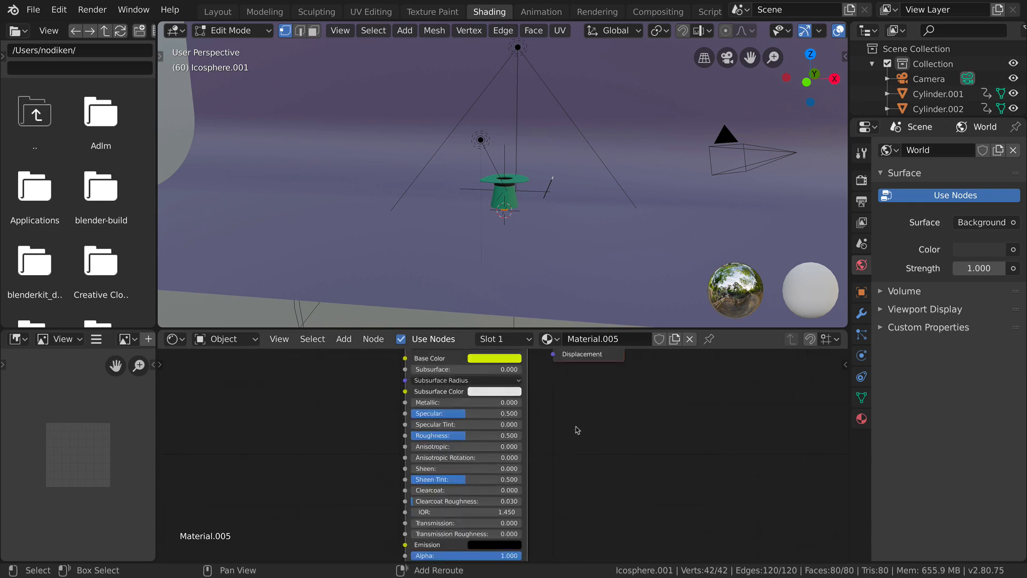
middle_click_drag(534, 430, 533, 374)
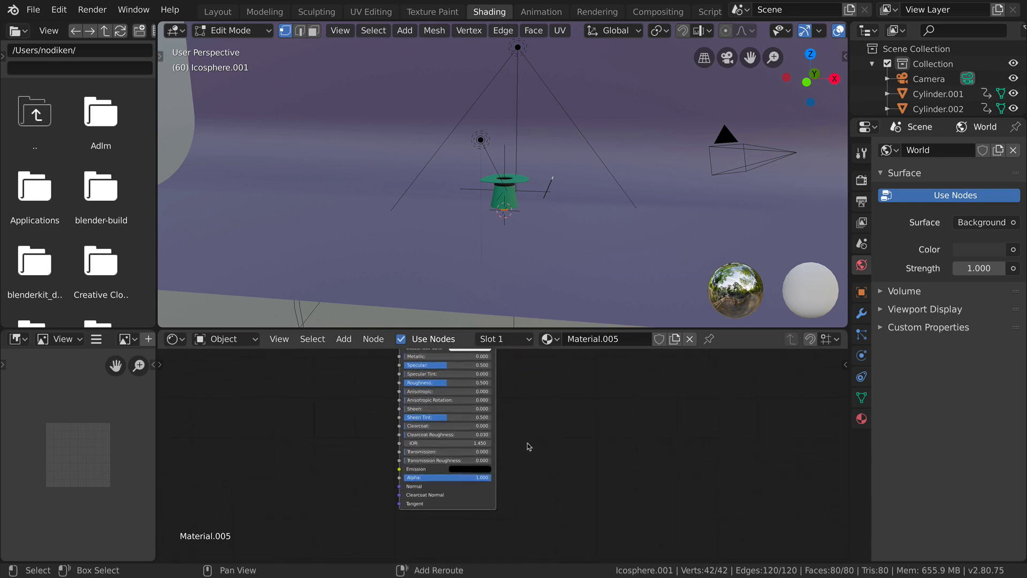
middle_click_drag(527, 454, 535, 415, "shift")
left_click(469, 431)
left_click(489, 431)
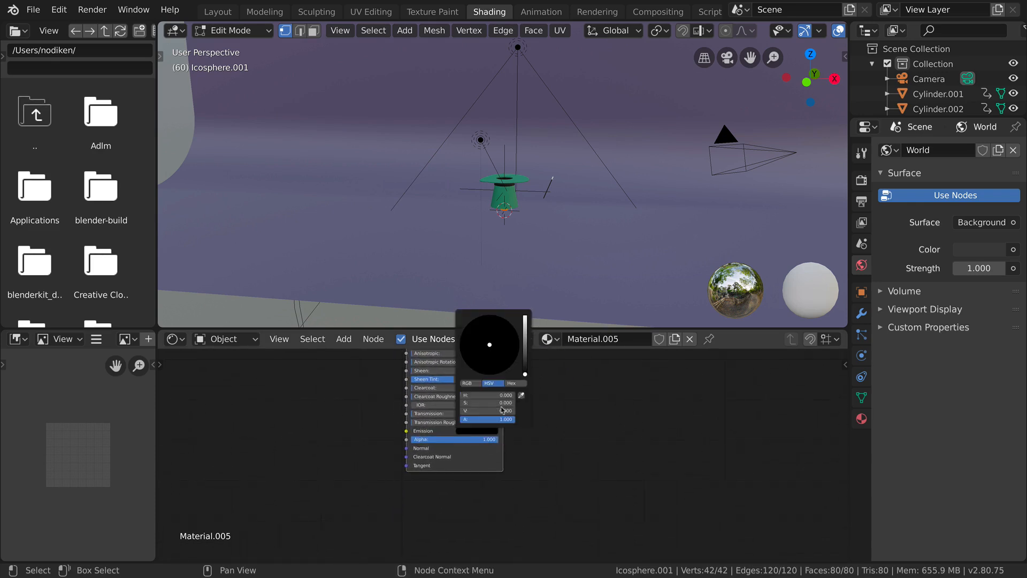
left_click_drag(526, 340, 527, 318)
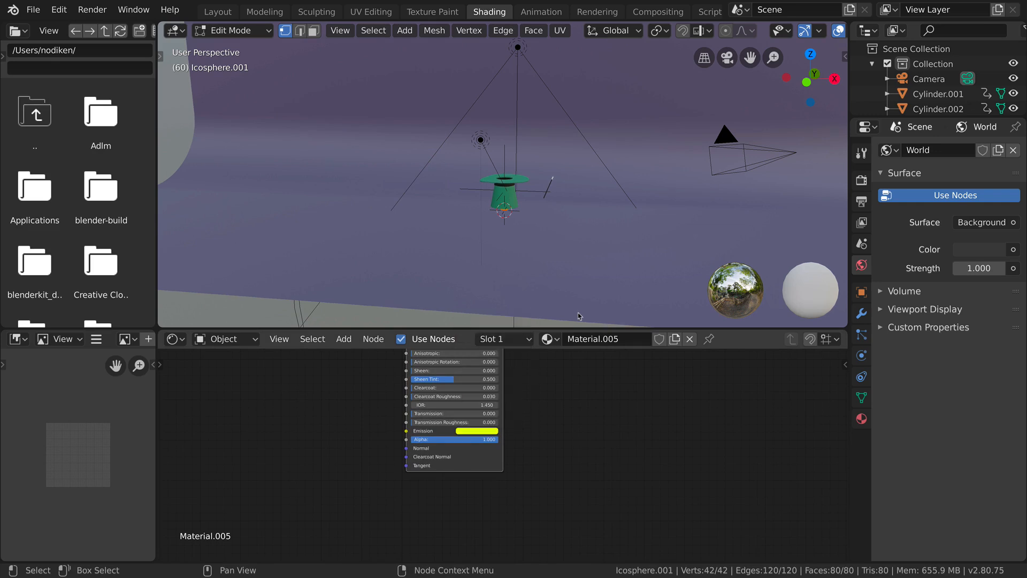
Return to the Layout workspace, leave Edit Mode and show the scene with rendered viewport shading
left_click(217, 12)
scroll(566, 298, "up", 3)
left_click(458, 383)
left_click(458, 382)
scroll(422, 296, "down", 4)
key("Tab")
middle_click_drag(422, 296, 500, 258)
scroll(408, 298, "up", 4)
left_click(842, 31)
scroll(502, 294, "down", 3)
Move the yellow ico sphere out beside the hat, about 1 m along X, adjusting its Y position and raising it along Z
mouse_move(503, 294)
middle_mouse_down()
mouse_move(527, 271)
mouse_move(444, 271)
mouse_move(472, 266)
middle_mouse_up()
key("g")
key("x")
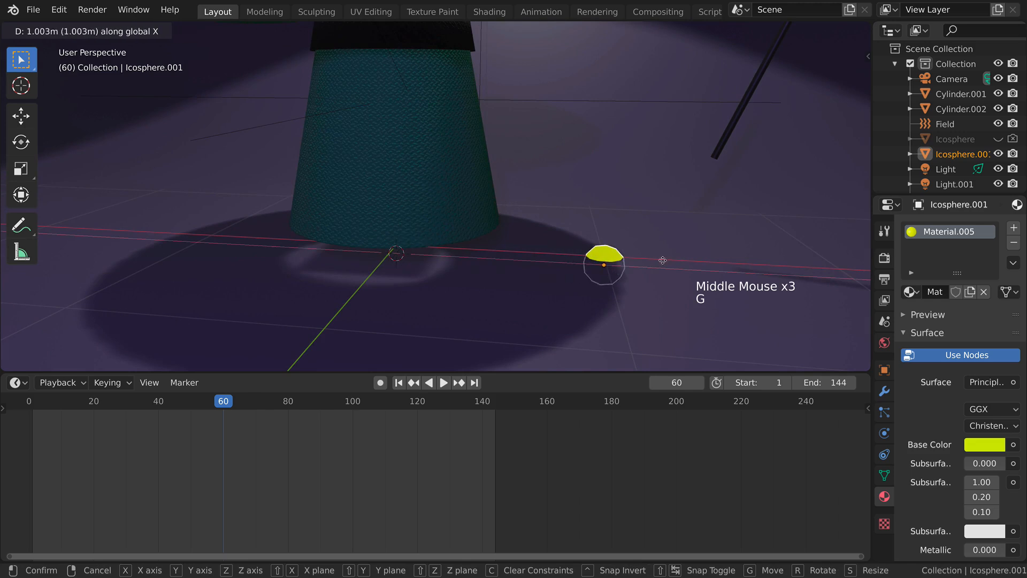
left_click(665, 260)
key("g")
key("y")
left_click(667, 236)
key("g")
key("z")
left_click(680, 209)
middle_click_drag(661, 263, 655, 273)
middle_click_drag(571, 234, 520, 249)
scroll(535, 224, "down", 3)
key("KP_1")
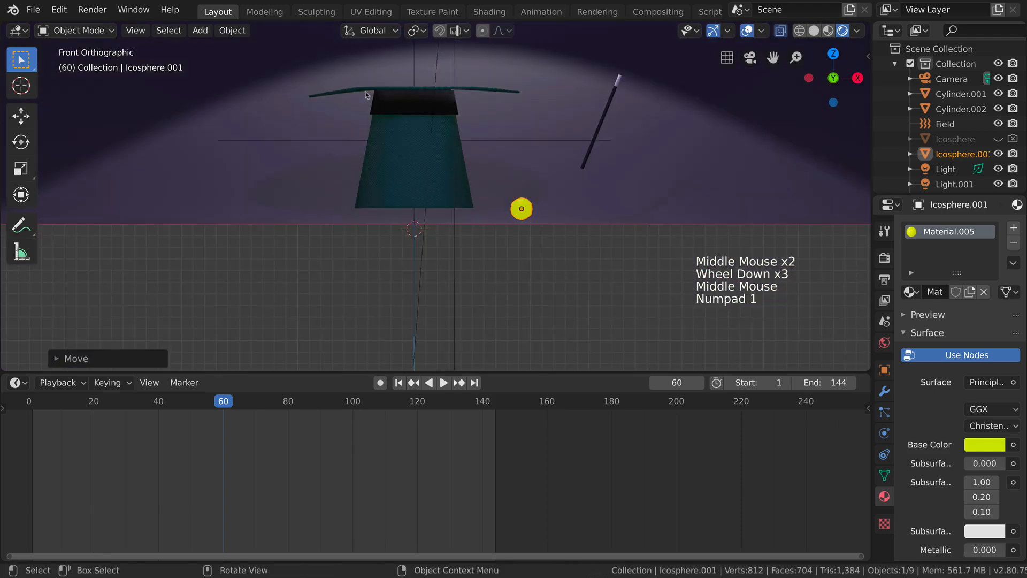
Select the hat and play the animation from frame 2 to check its motion
left_click(413, 171)
left_click(37, 404)
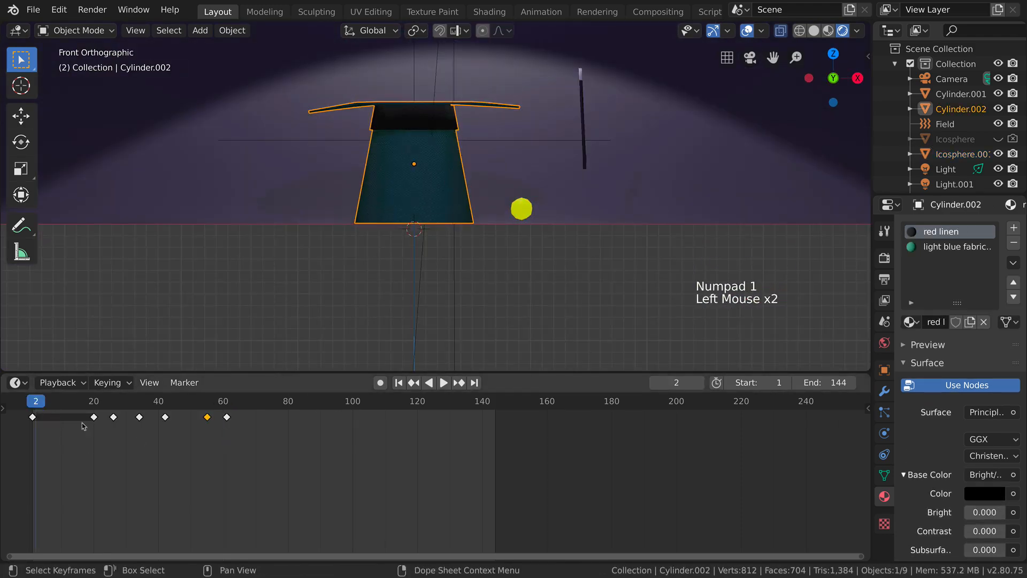
key("space")
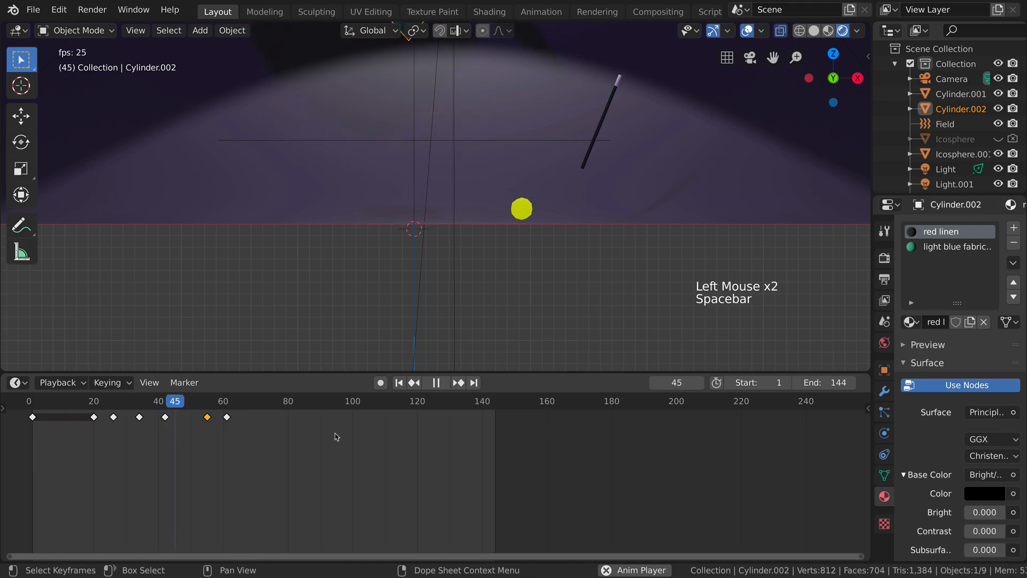
key("space")
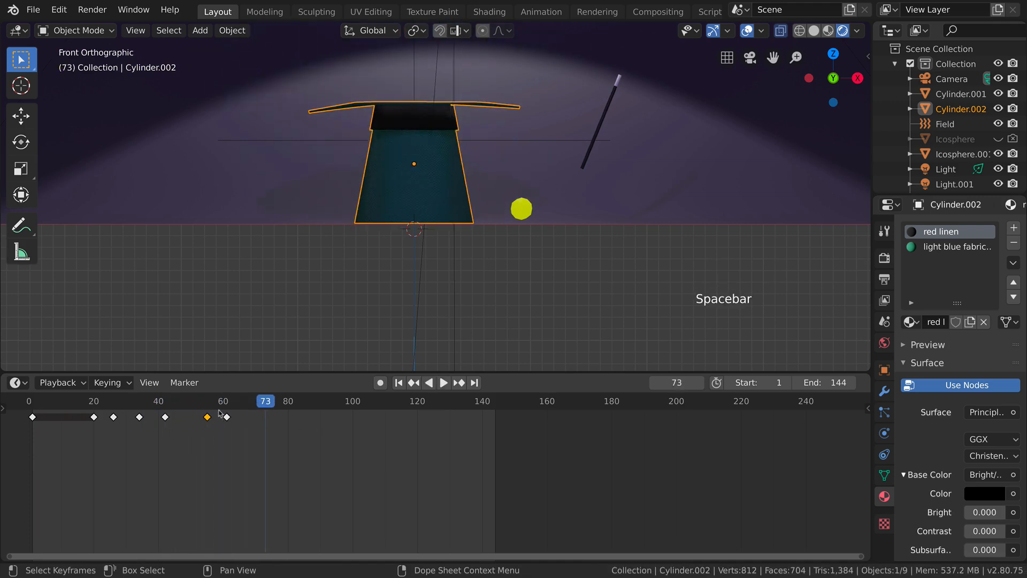
Select the emitter plane inside the hat and go to frame 61
middle_click_drag(439, 184, 415, 156)
left_click(416, 156)
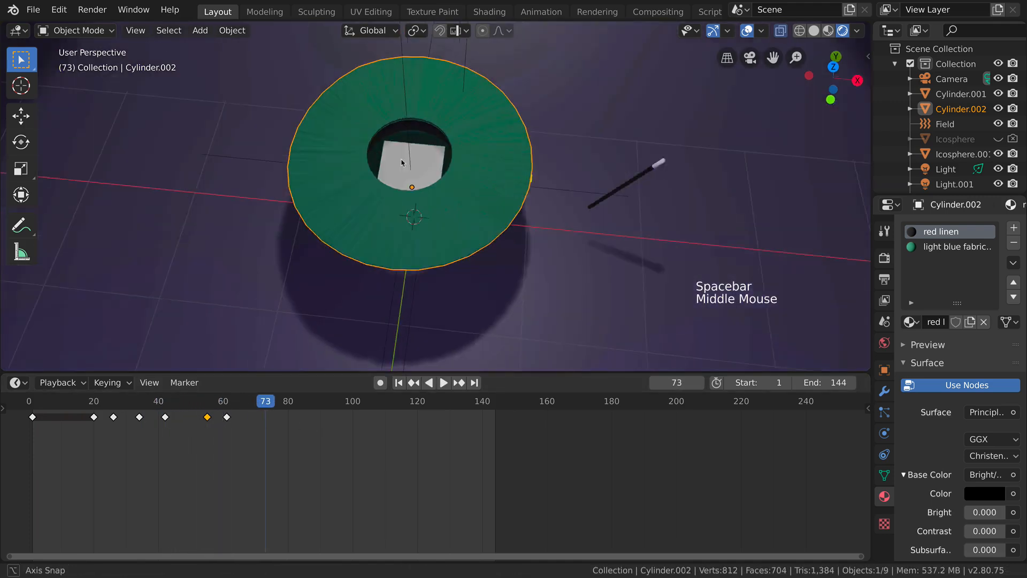
left_click(436, 184)
left_click_drag(222, 407, 227, 402)
middle_click_drag(530, 235, 536, 224)
key("KP_1")
scroll(535, 225, "up", 4)
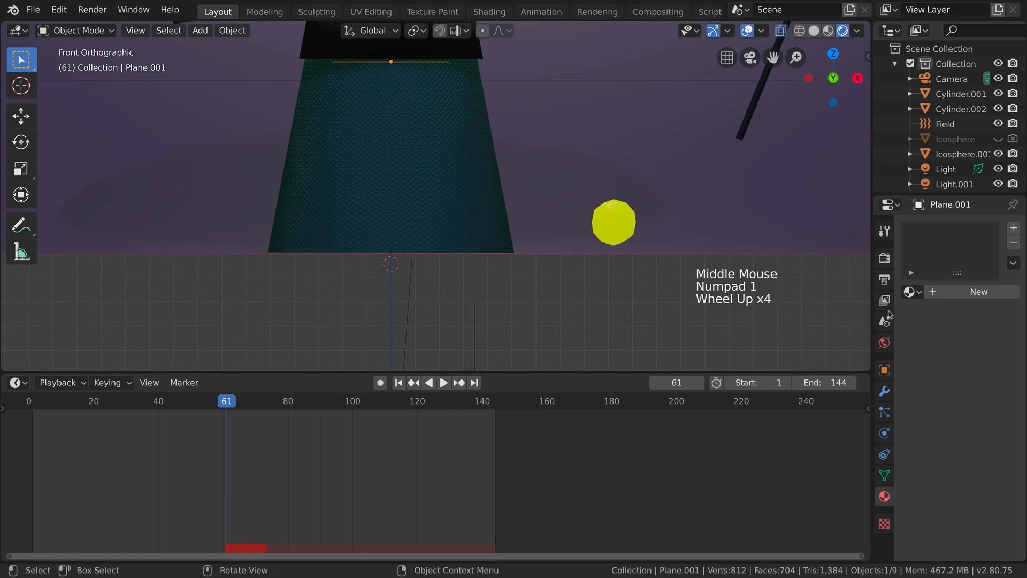
middle_click_drag(442, 91, 421, 174, "shift")
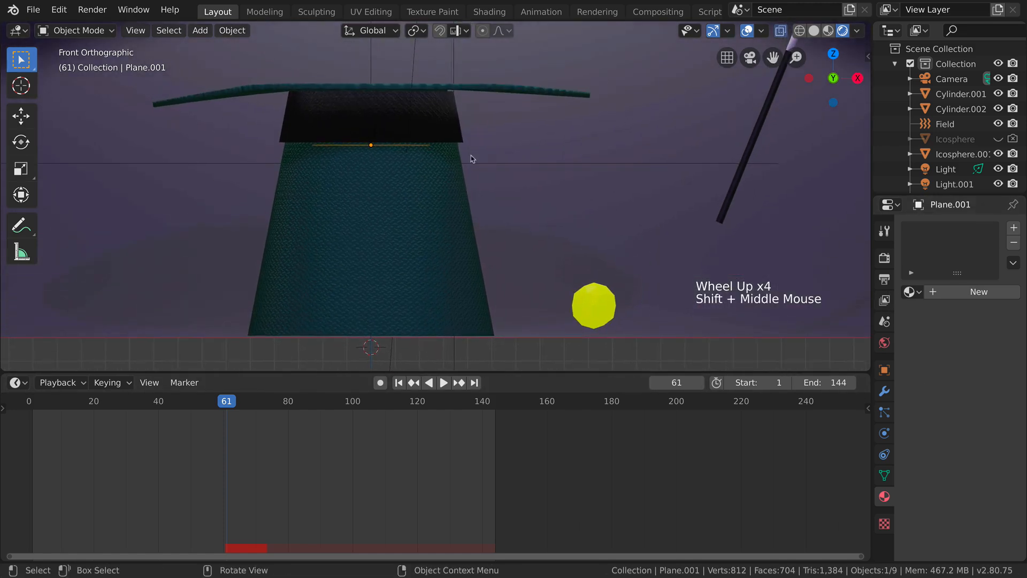
Use the yellow ico sphere, Icosphere.001, as the instance object of the plane's particle system
left_click(884, 411)
scroll(926, 412, "down", 15)
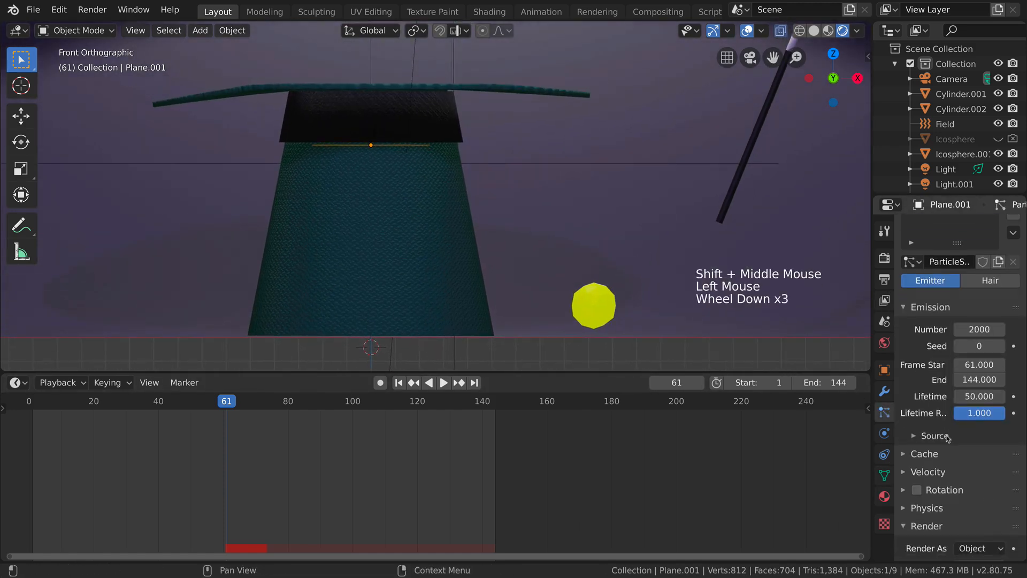
scroll(988, 476, "down", 3)
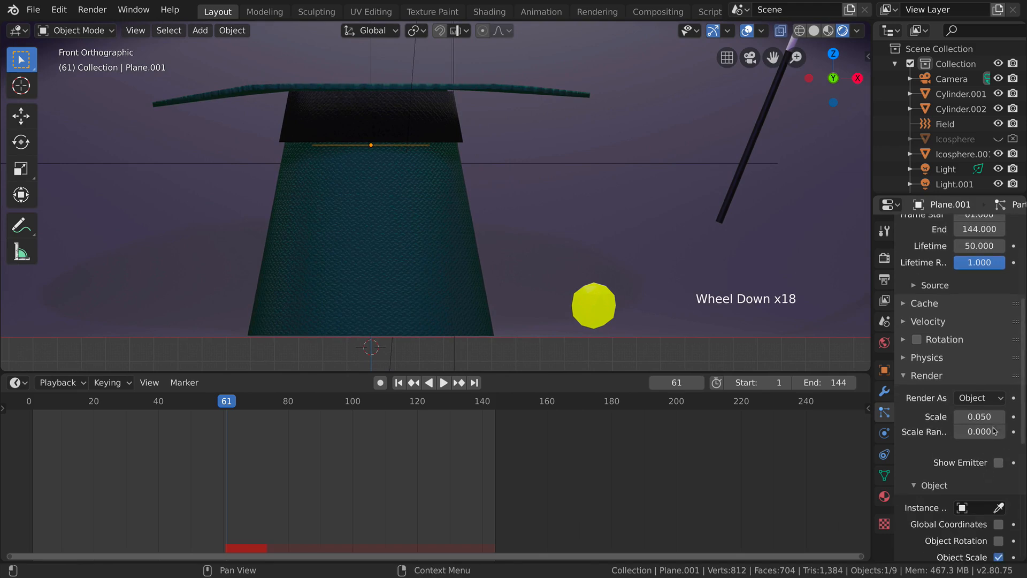
left_click(996, 397)
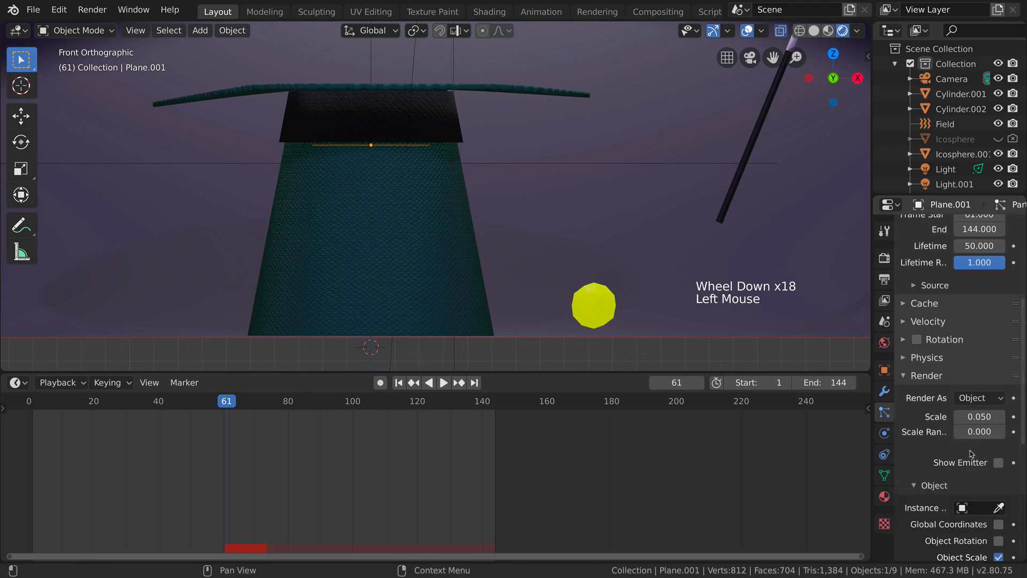
scroll(1009, 484, "down", 2)
left_click(999, 487)
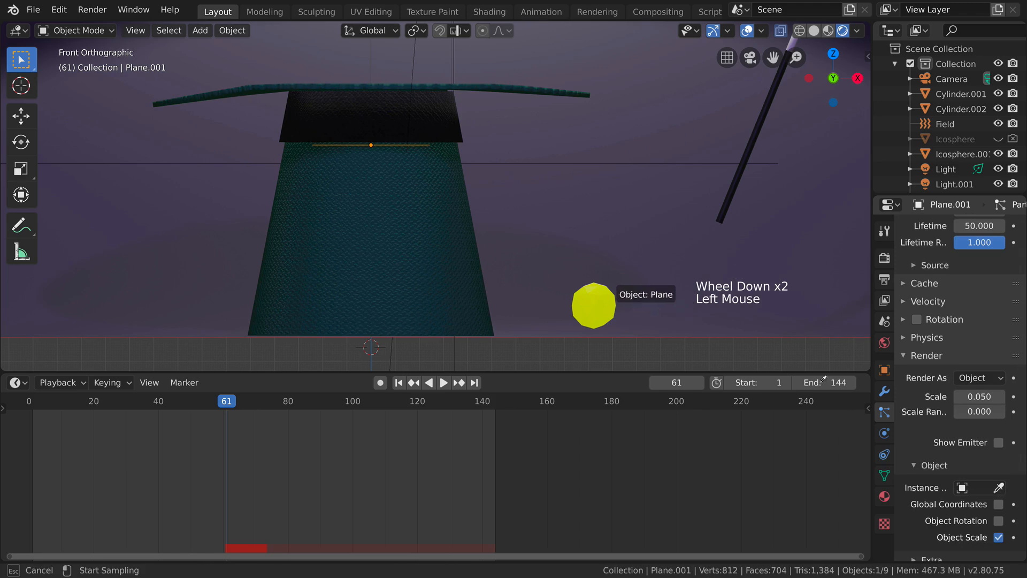
left_click(594, 307)
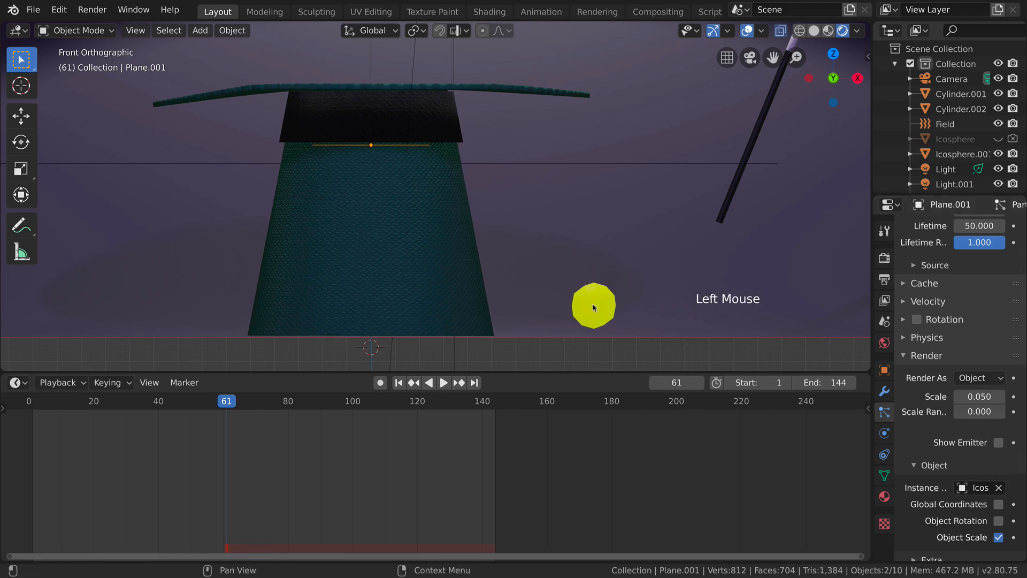
left_click(979, 487)
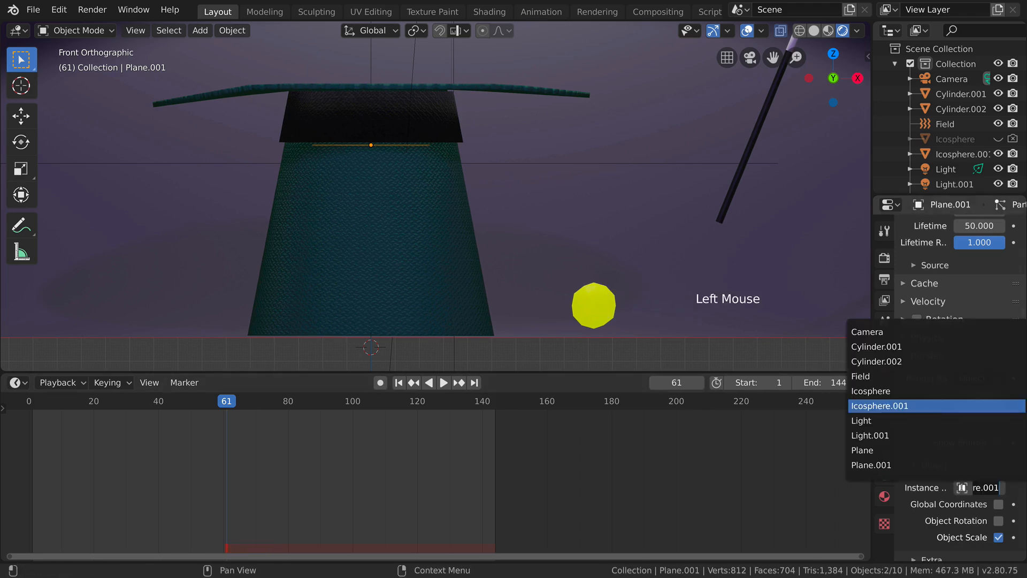
scroll(890, 460, "down", 3)
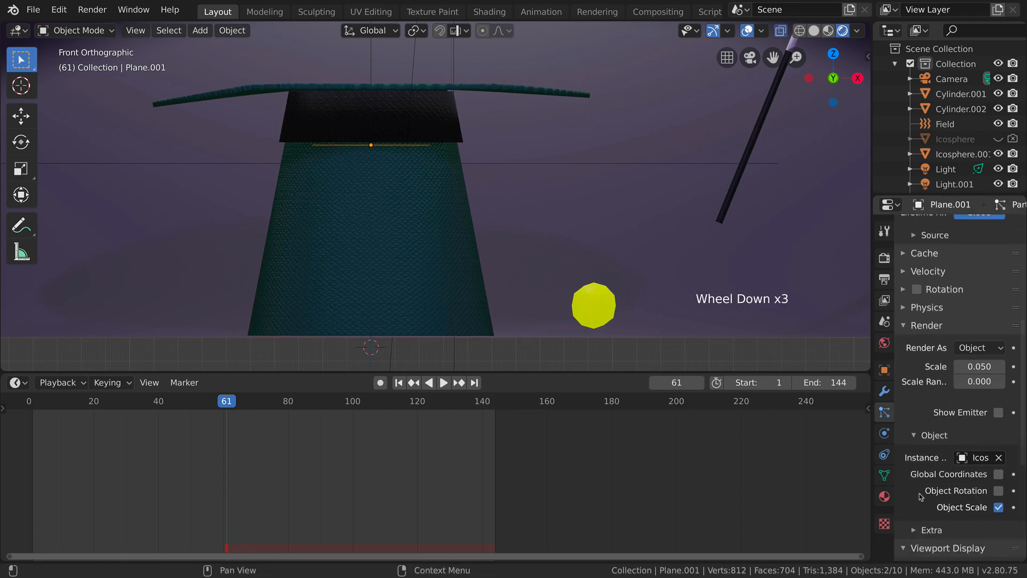
scroll(662, 286, "down", 1)
Play the animation to preview the ico-sphere particles around the hat, and return to frame 60
middle_click_drag(662, 286, 456, 275)
key("space")
scroll(608, 252, "down", 3)
key("space")
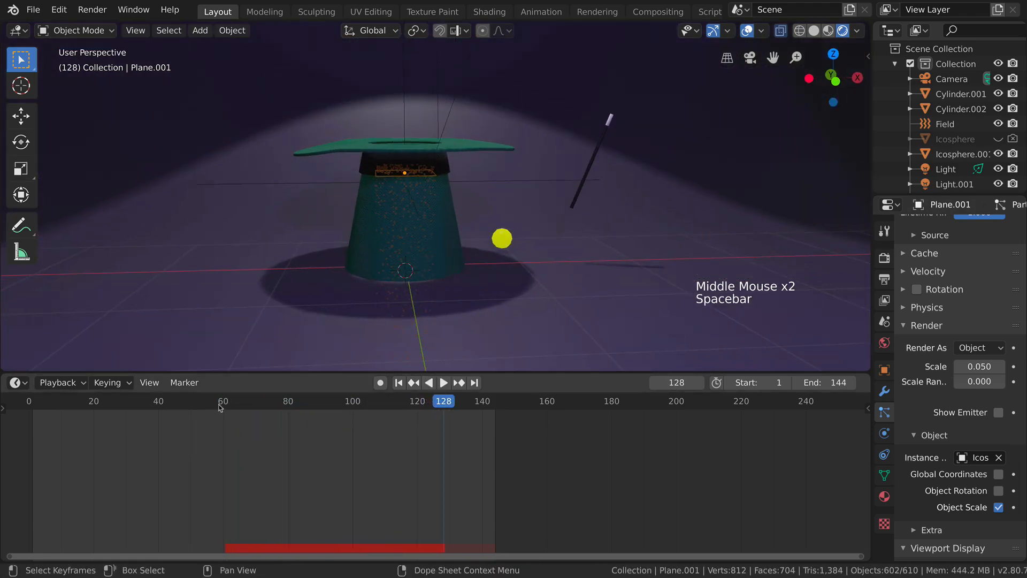
left_click(224, 402)
Set the gravity field weight of the plane's particles to 0
scroll(929, 332, "down", 11)
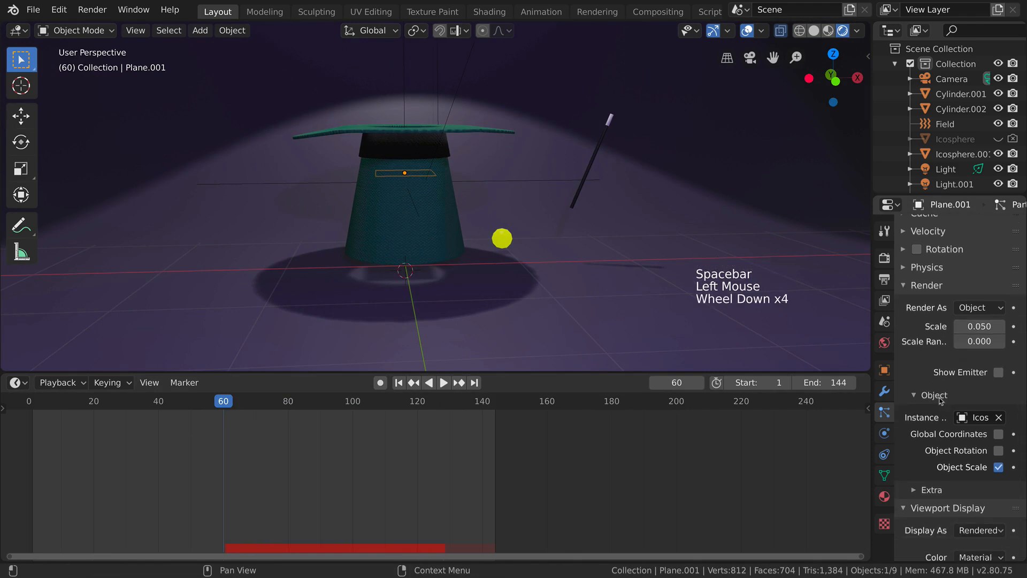
scroll(927, 241, "up", 2)
left_click(923, 292)
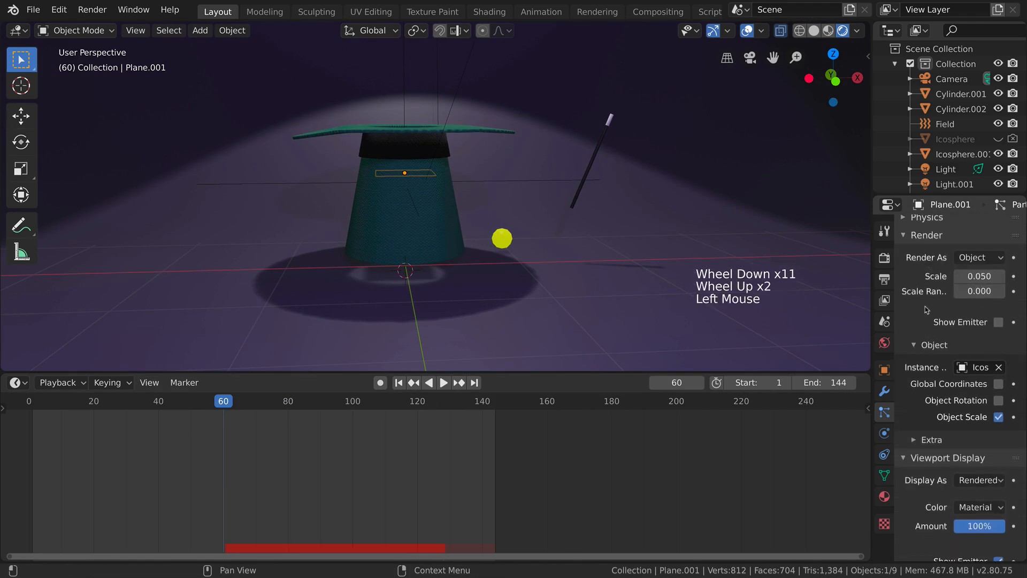
left_click(915, 237)
left_click(909, 339)
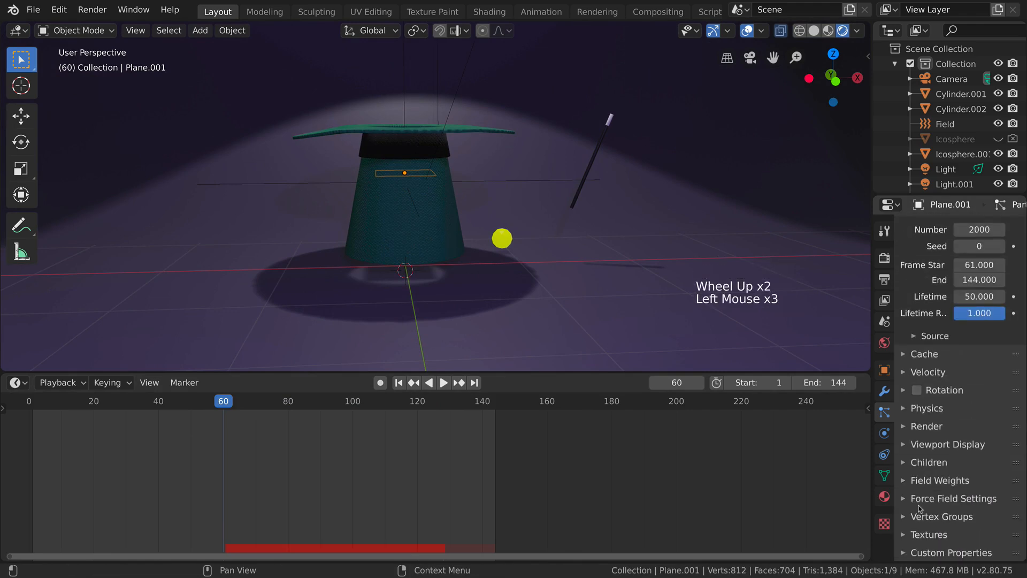
left_click(920, 480)
scroll(1003, 480, "down", 4)
left_click_drag(1004, 481, 962, 481)
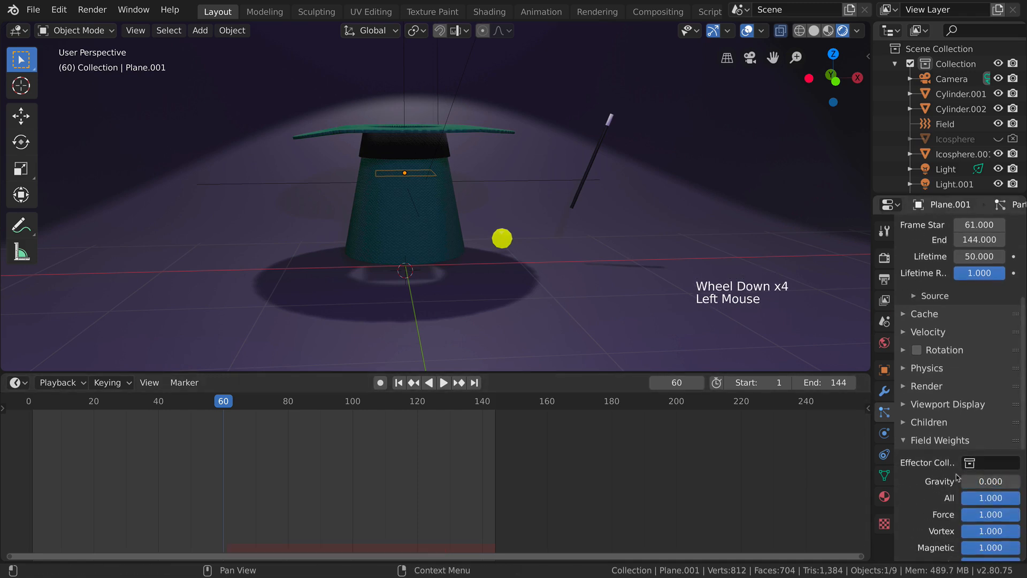
Play the animation from frame 60 and examine how the particles leave the hat
key("space")
scroll(557, 232, "down", 3)
middle_click_drag(557, 232, 535, 227)
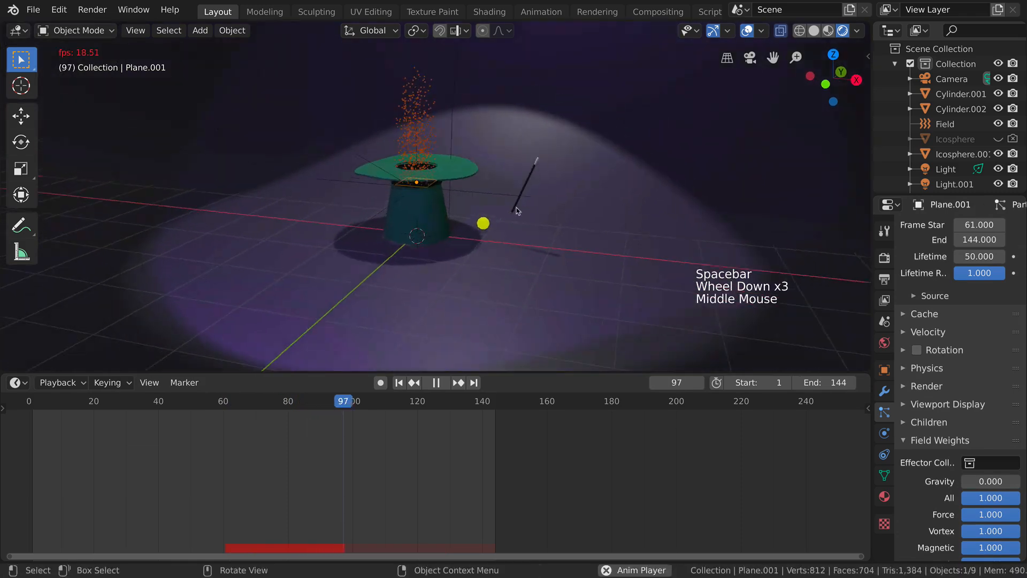
scroll(491, 195, "up", 4)
middle_click_drag(491, 195, 413, 207)
key("space")
Set the seed of the hat's turbulence force field to 50 and play the animation from frame 1
left_click(393, 169)
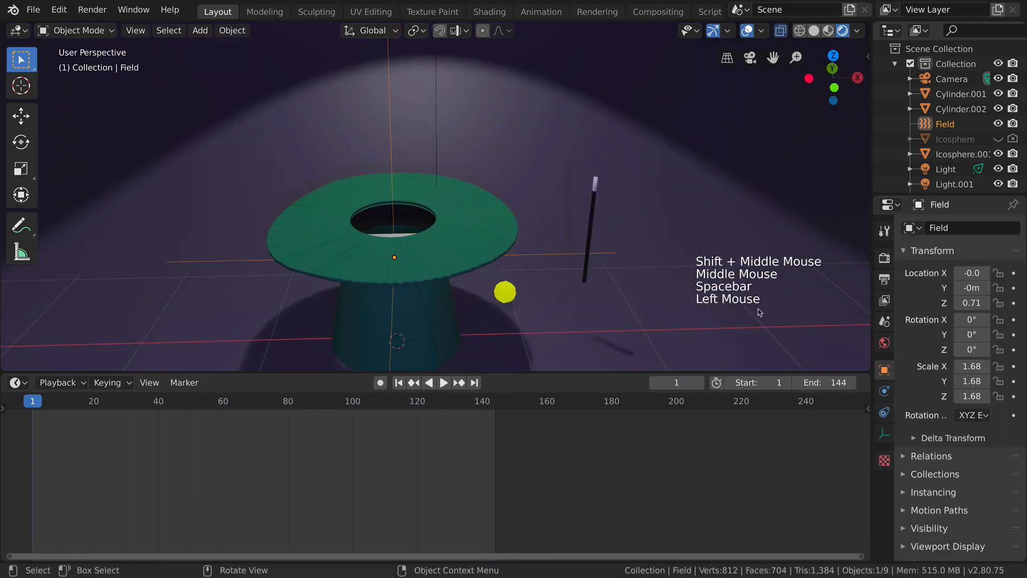
middle_click_drag(546, 331, 499, 291, "shift")
scroll(481, 268, "up", 2)
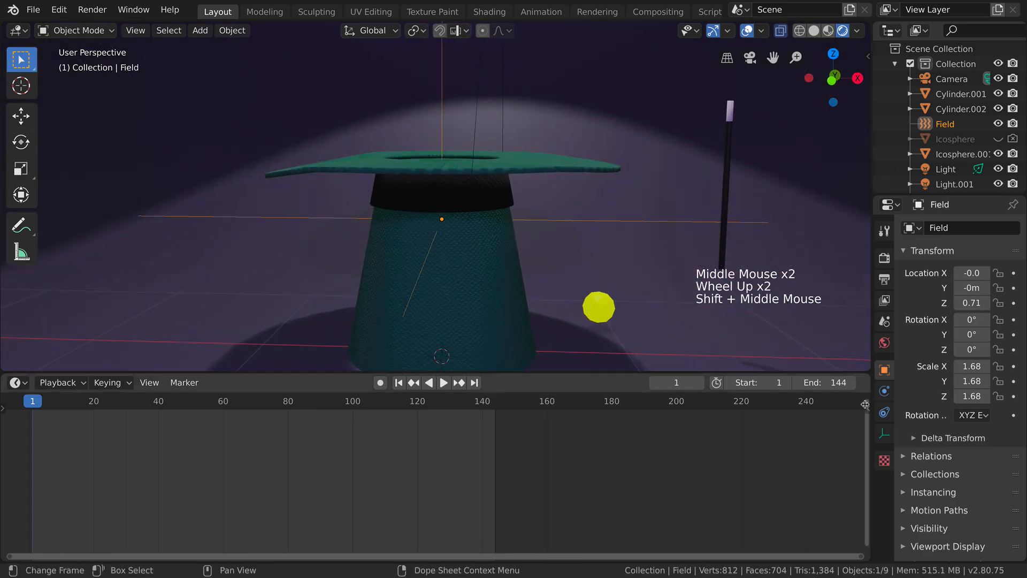
left_click(886, 374)
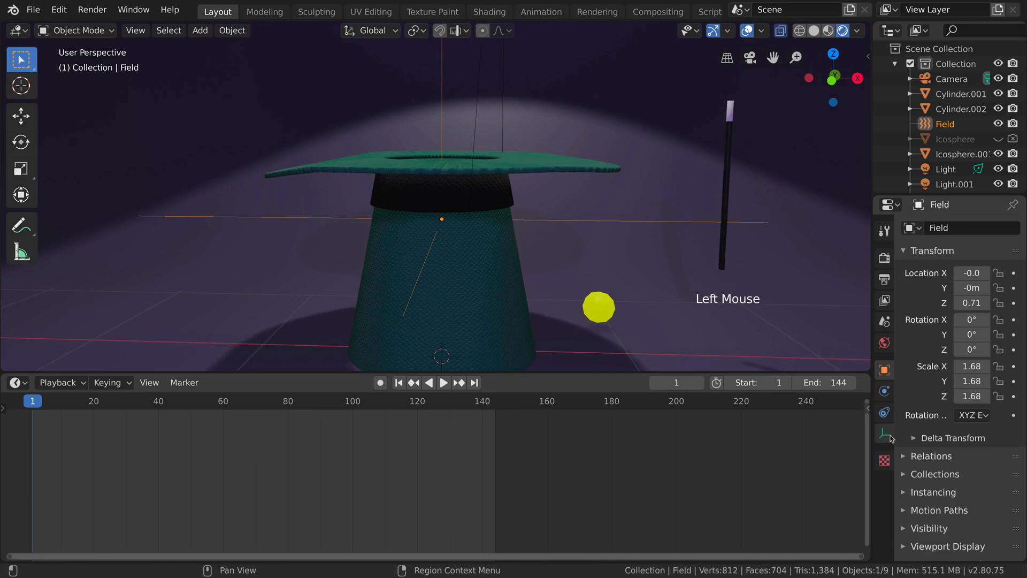
scroll(896, 406, "up", 6)
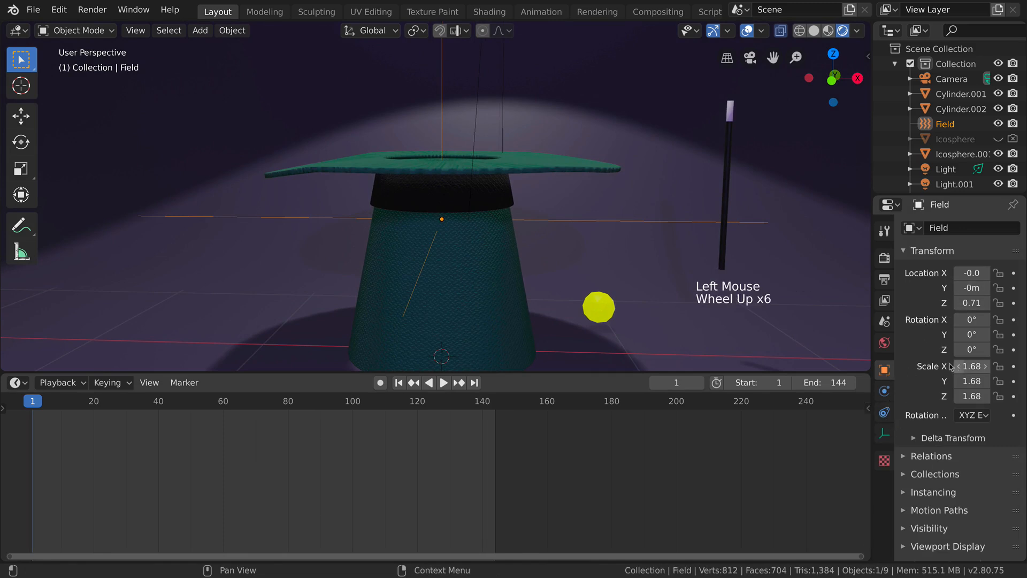
scroll(930, 376, "down", 3)
left_click(886, 433)
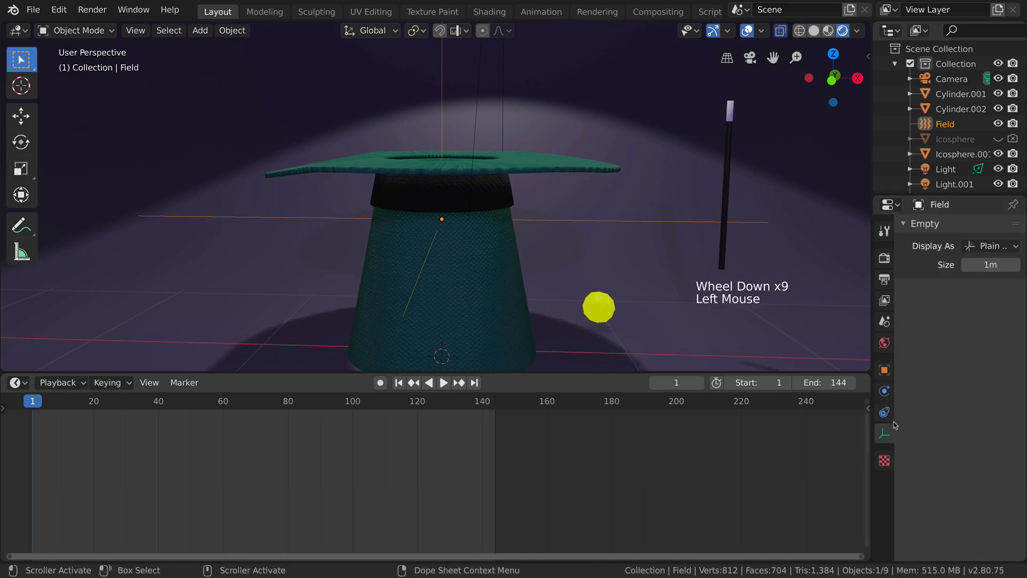
left_click(884, 391)
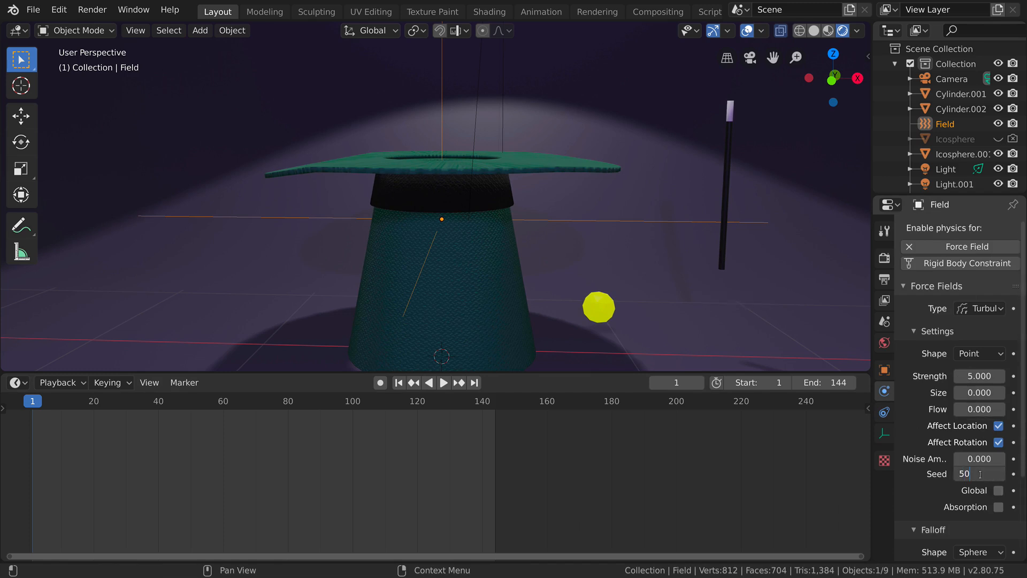
key("space")
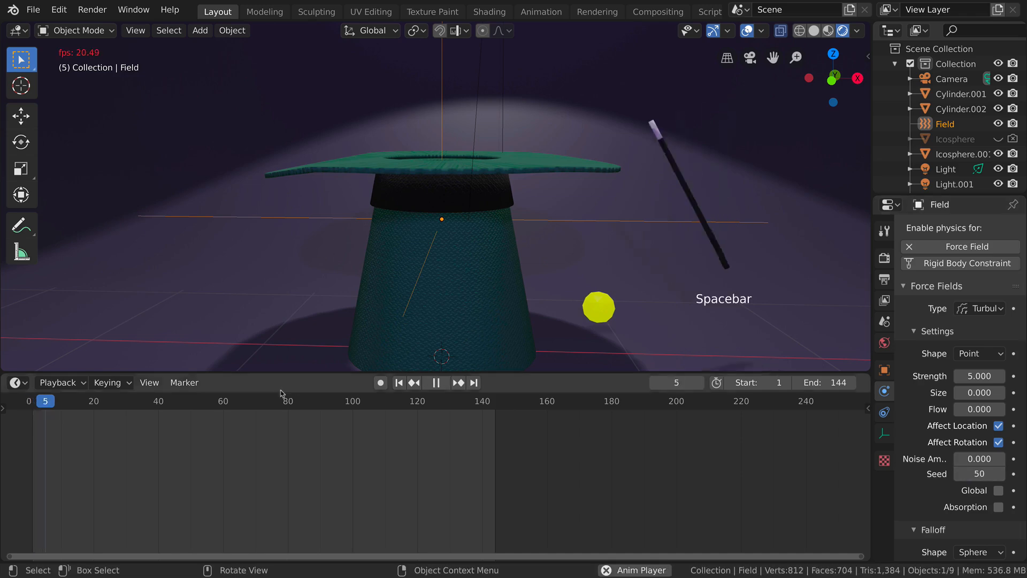
Play the animation from about frame 60 and examine how the turbulent particles rise out of the hat
left_click(225, 400)
scroll(509, 159, "down", 2)
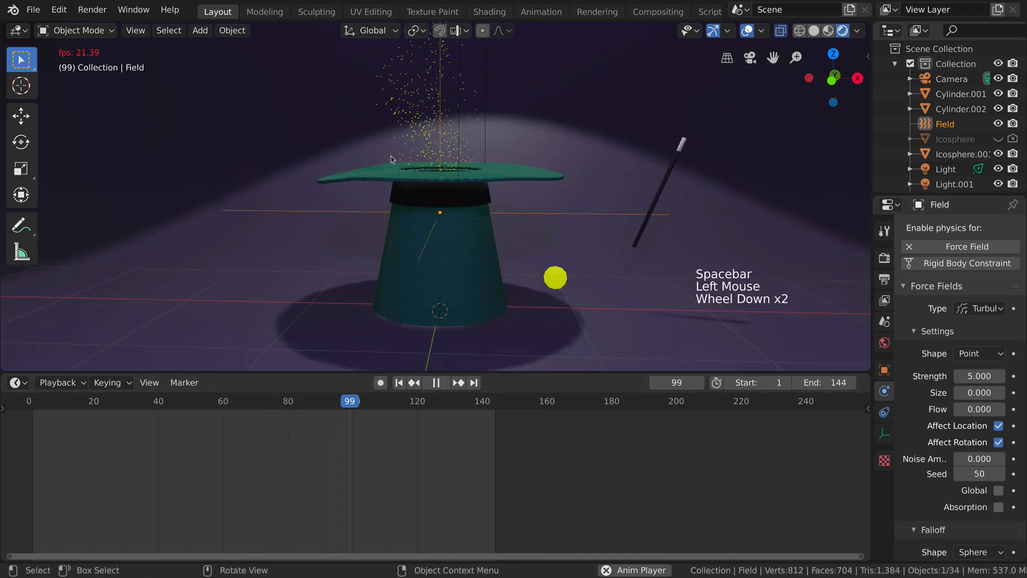
scroll(508, 158, "down", 3)
scroll(508, 159, "down", 4)
scroll(473, 190, "up", 7)
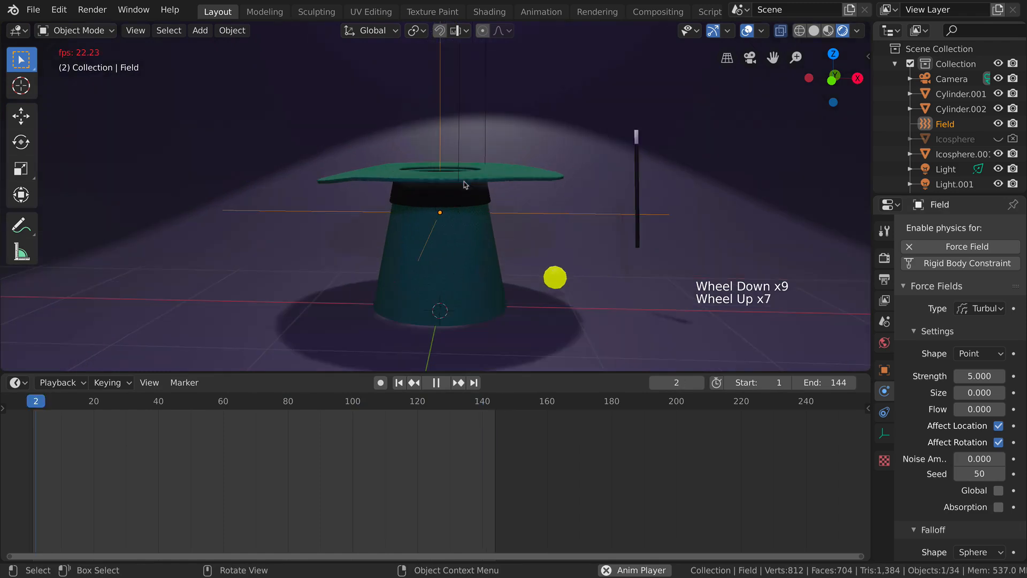
key("space")
Add a Vortex force field with a strength of 8 to the emitter plane inside the hat
mouse_move(474, 190)
middle_mouse_down()
mouse_move(443, 176)
mouse_move(532, 217)
mouse_move(454, 192)
middle_mouse_up()
left_click(437, 170)
middle_click_drag(556, 215, 567, 176)
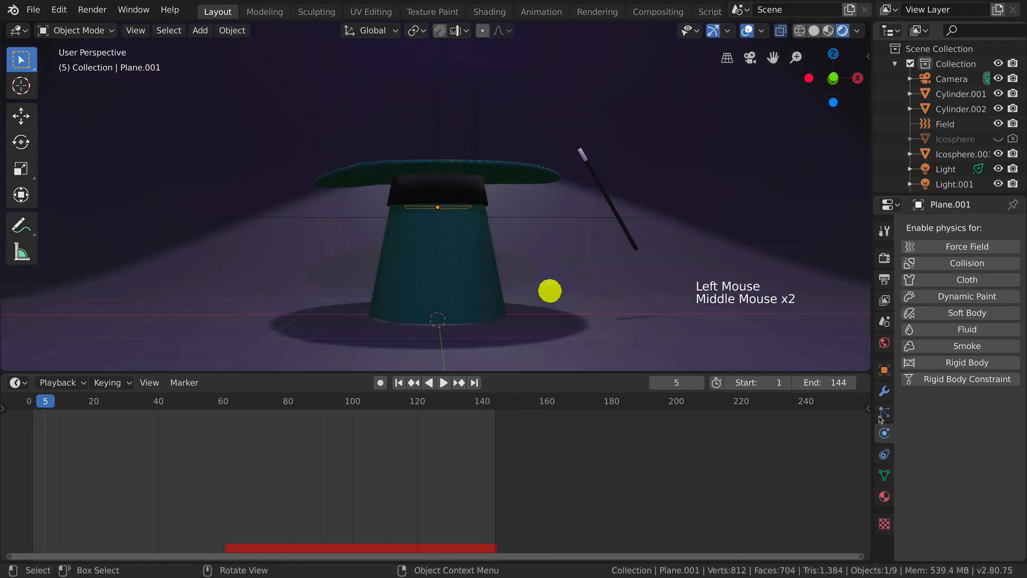
left_click(891, 440)
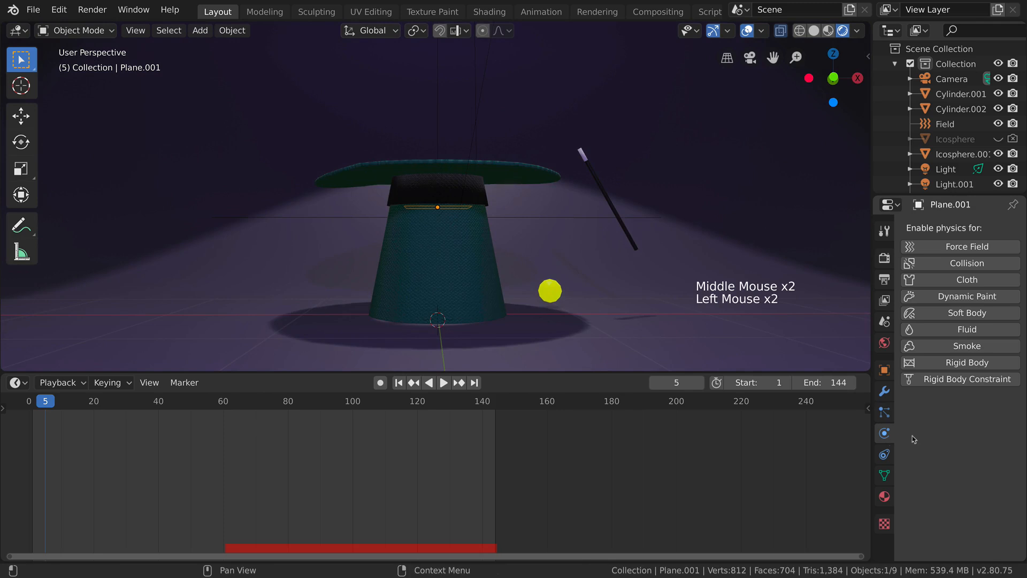
left_click(966, 246)
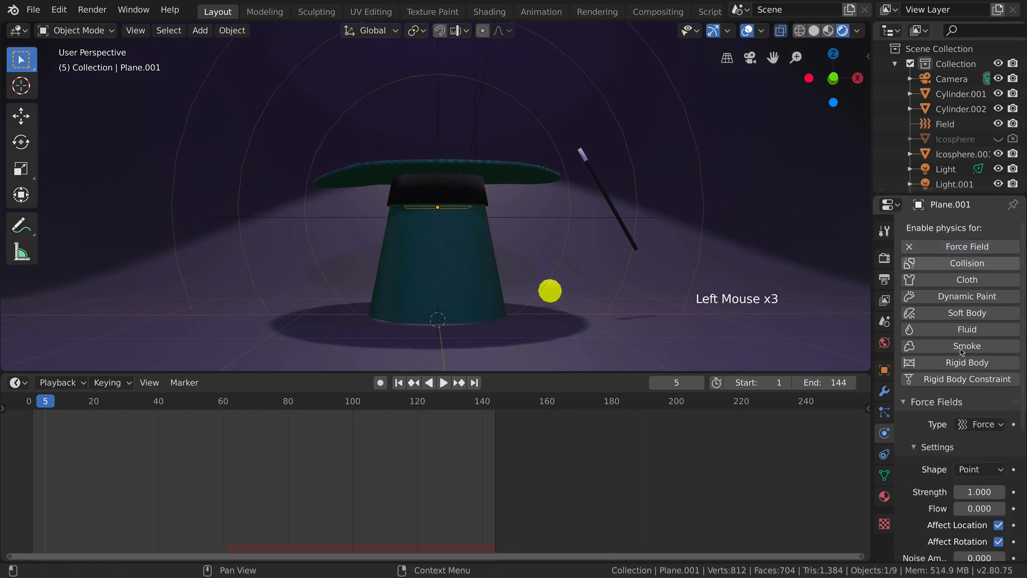
left_click(989, 423)
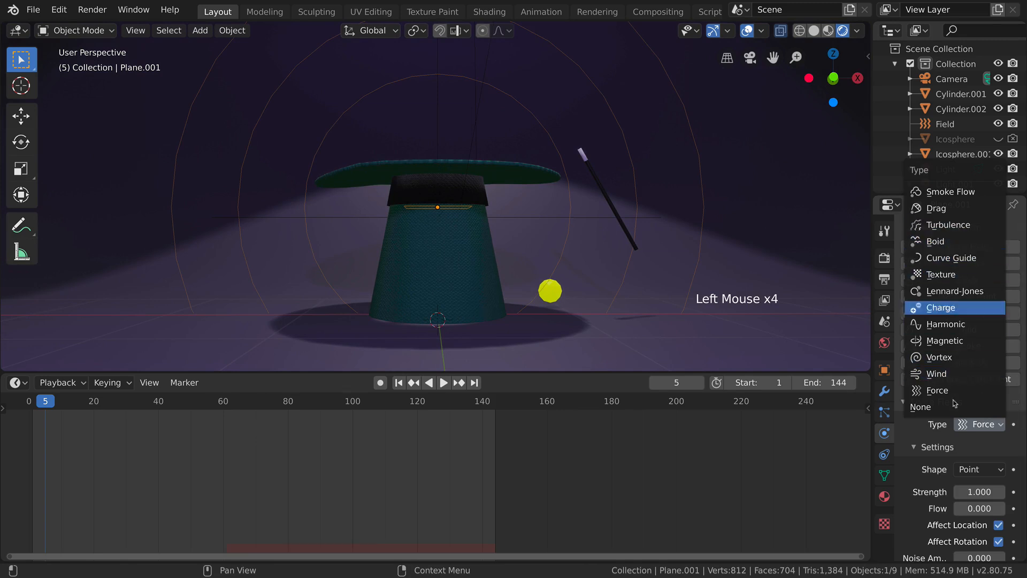
left_click(947, 357)
scroll(967, 451, "down", 12)
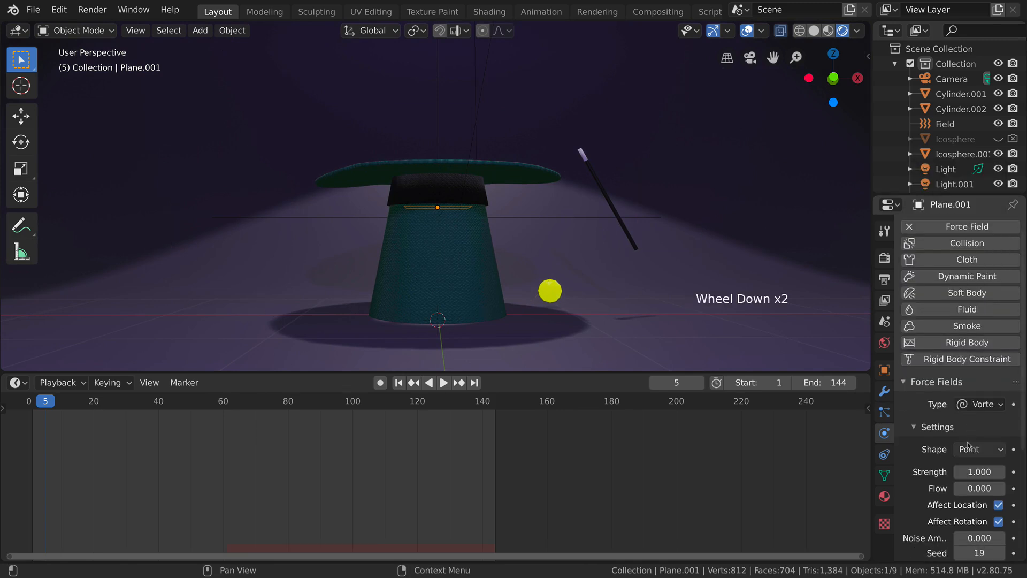
left_click(974, 452)
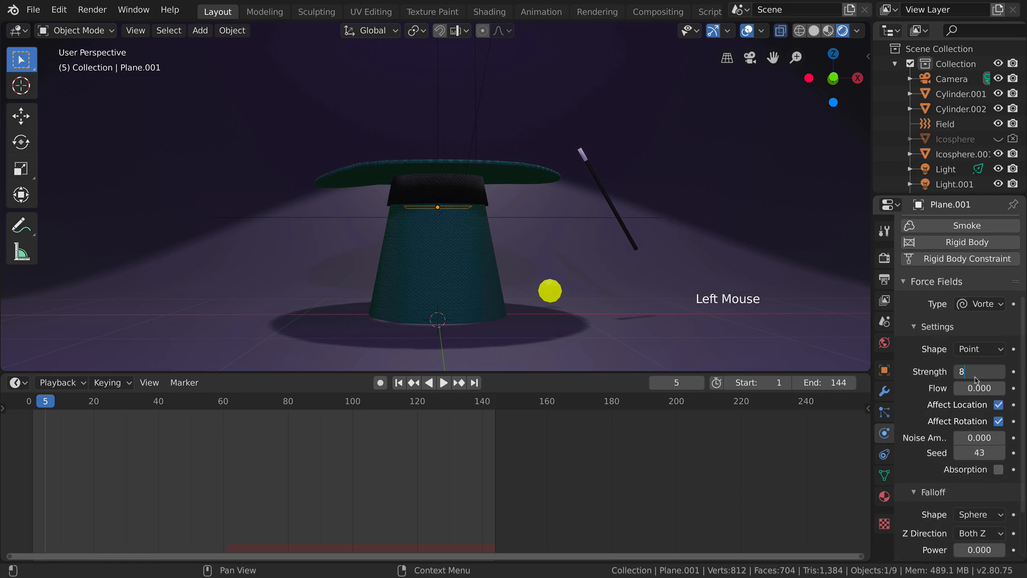
Play the animation and examine from several distances and angles how the vortex affects the particles, with the viewport overlays hidden
key("space")
scroll(562, 224, "down", 4)
middle_click_drag(543, 213, 789, 62)
scroll(532, 220, "up", 3)
scroll(534, 211, "up", 1)
scroll(535, 208, "down", 3)
scroll(537, 202, "up", 5)
left_click(577, 214)
scroll(577, 214, "down", 3)
key("Tab")
key("Tab")
left_click(525, 287)
scroll(527, 284, "down", 3)
middle_click_drag(527, 284, 522, 321)
scroll(525, 256, "up", 5)
scroll(540, 219, "down", 3)
scroll(539, 218, "up", 3)
scroll(534, 252, "down", 3)
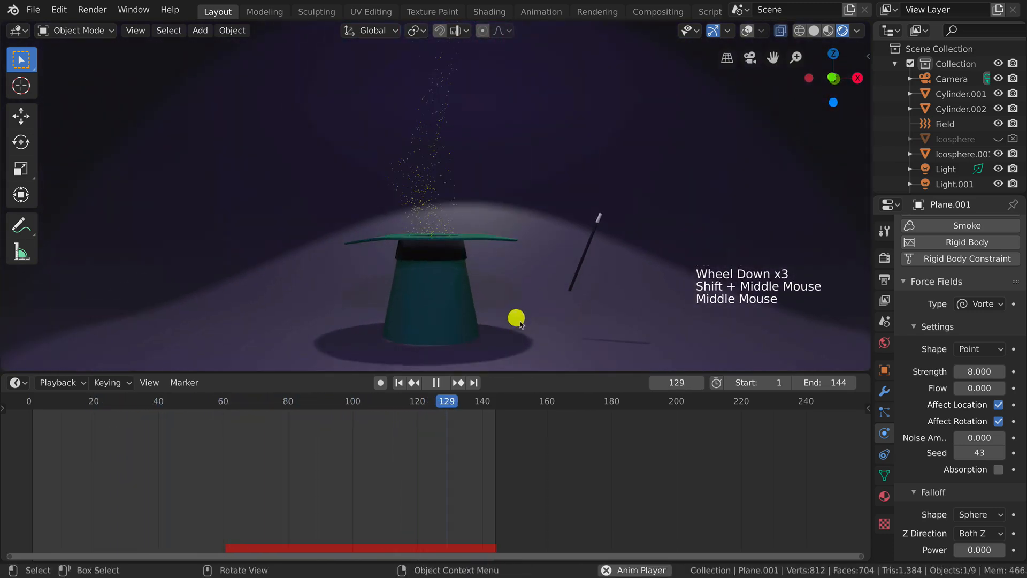
Stop playback, turn the viewport overlays back on and hide the yellow ico sphere beside the hat from viewport and render
left_click(520, 321)
key("space")
left_click(523, 321)
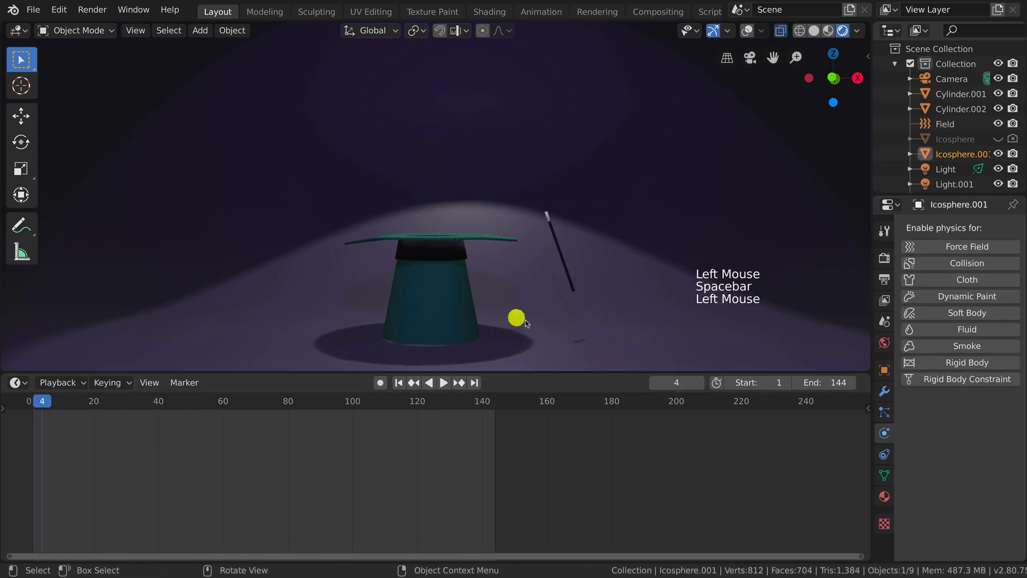
left_click(747, 31)
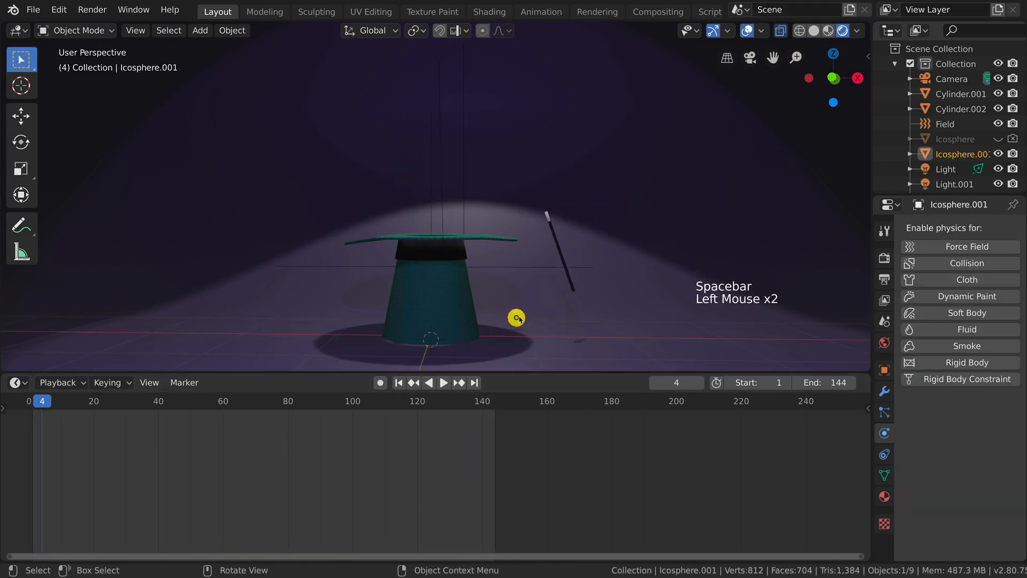
left_click(1012, 154)
Turn off Show Emitter in the viewport display settings of the plane's particle system
scroll(552, 273, "down", 5)
middle_click_drag(552, 273, 511, 214)
scroll(532, 246, "up", 2)
scroll(532, 246, "up", 2)
left_click(510, 207)
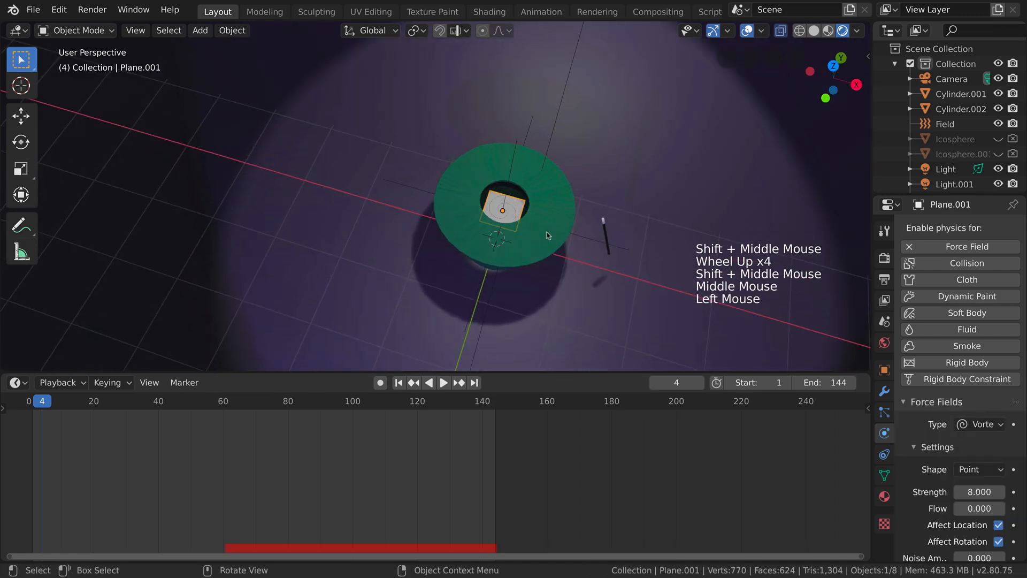
middle_click_drag(641, 293, 834, 356)
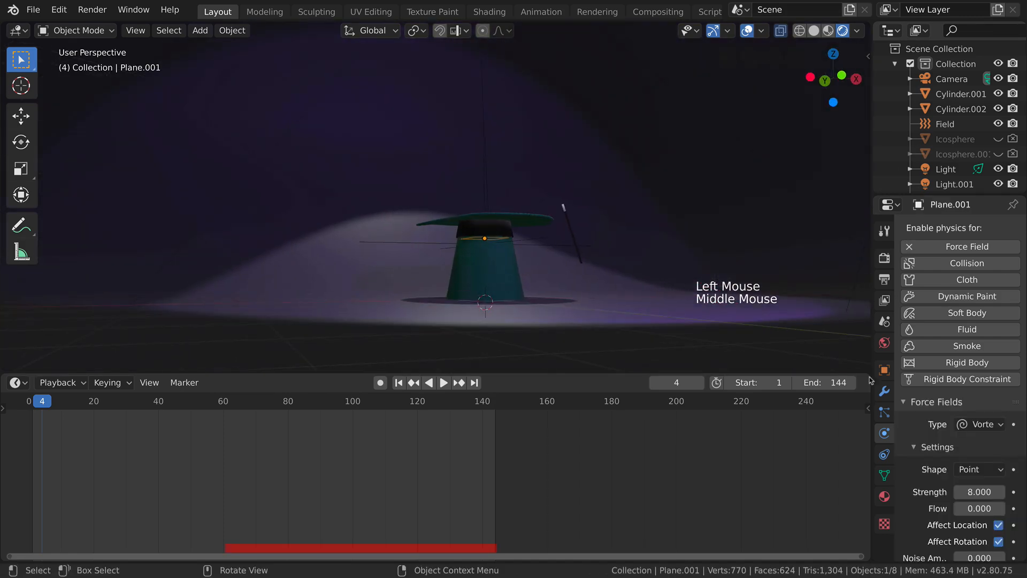
scroll(957, 348, "down", 6)
left_click(884, 411)
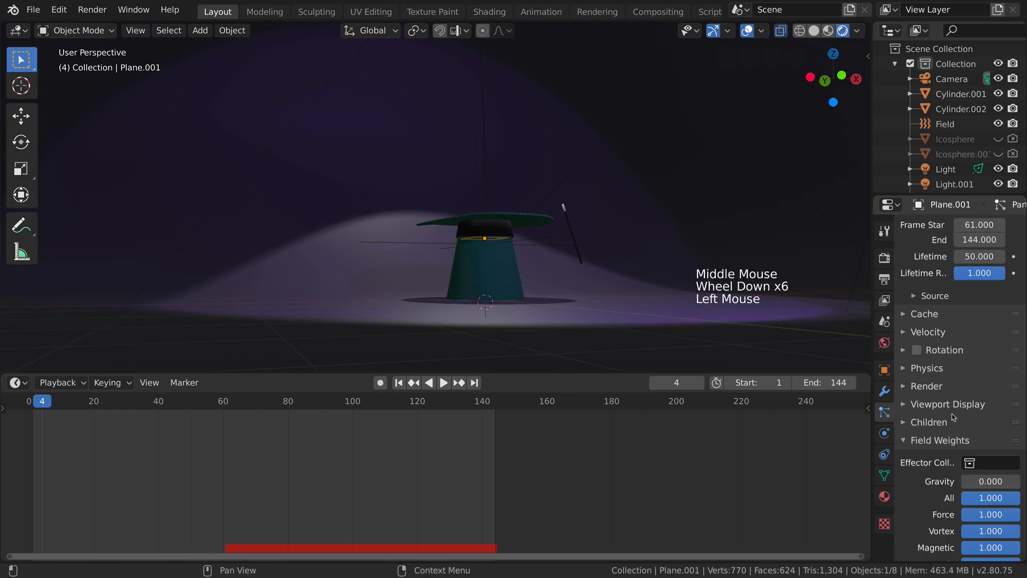
scroll(946, 407, "down", 5)
scroll(950, 404, "up", 10)
left_click(924, 453)
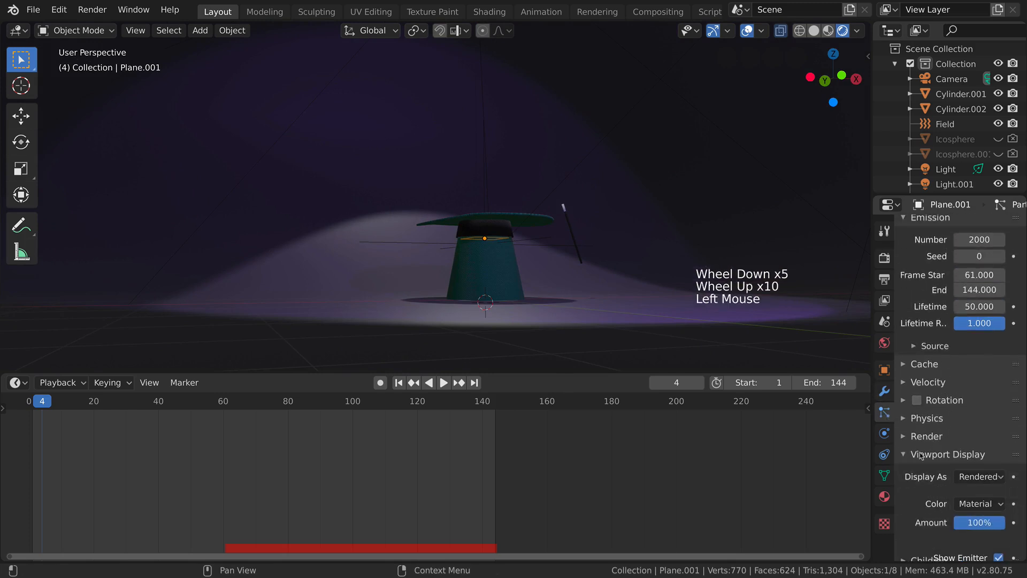
scroll(945, 461, "down", 7)
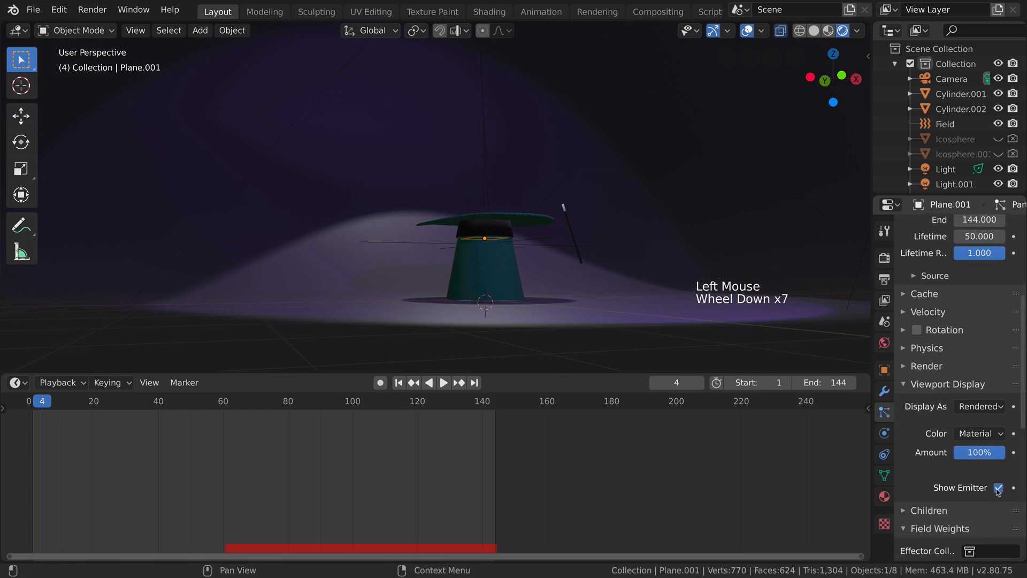
left_click(998, 487)
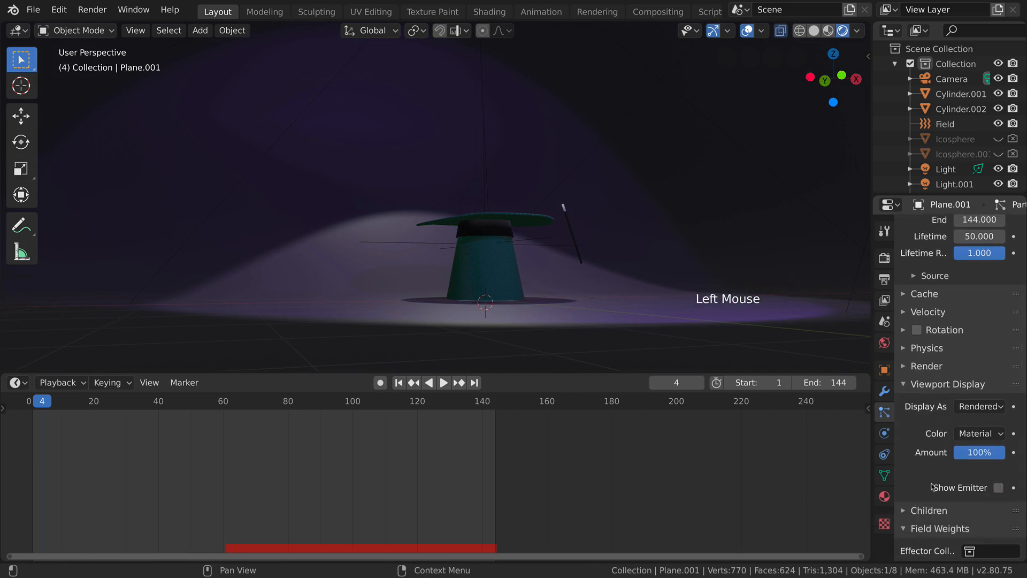
Hide the viewport overlays and play the animation through the camera to examine the particles leaving the hat
middle_click_drag(682, 278, 734, 63)
left_click(747, 30)
middle_click_drag(717, 176, 712, 202)
key("KP_9")
key("KP_0")
scroll(453, 294, "up", 1)
scroll(450, 288, "down", 1)
key("space")
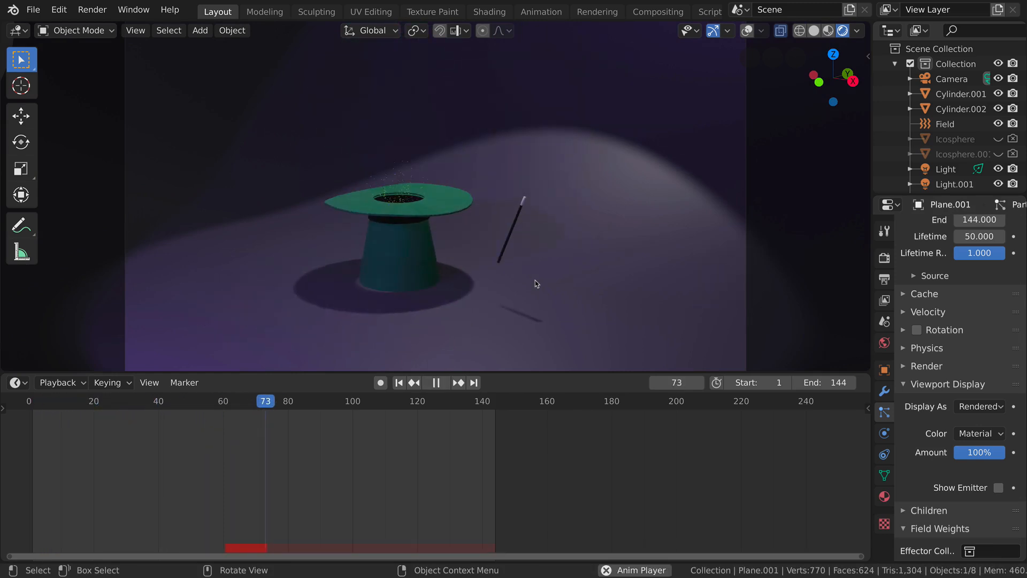
scroll(454, 251, "up", 1)
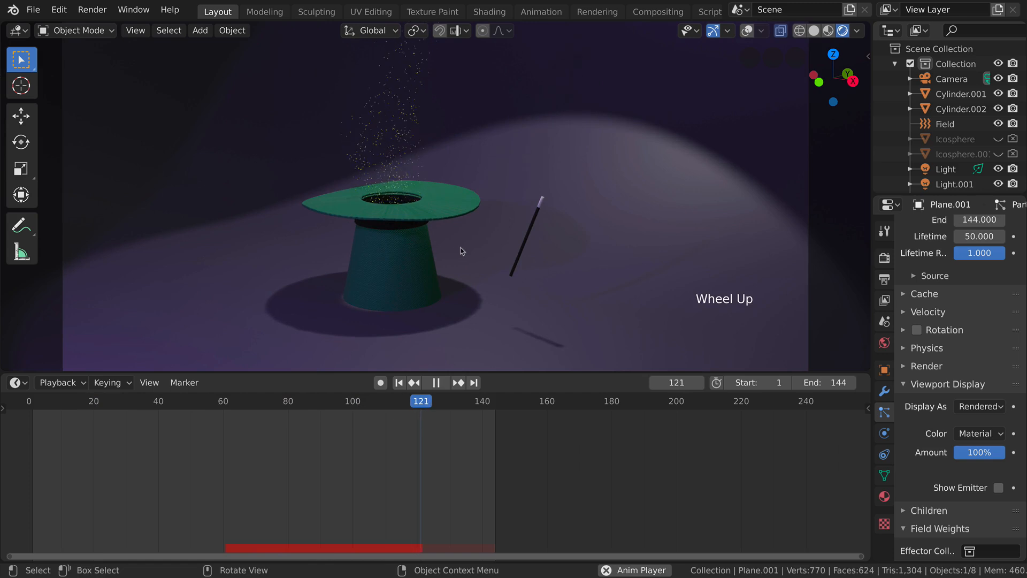
key("space")
Select the hat, show the overlays and play the animation in front view to examine where its base meets the floor
middle_click_drag(441, 255, 493, 284)
scroll(424, 268, "up", 3)
scroll(493, 284, "up", 3)
key("KP_1")
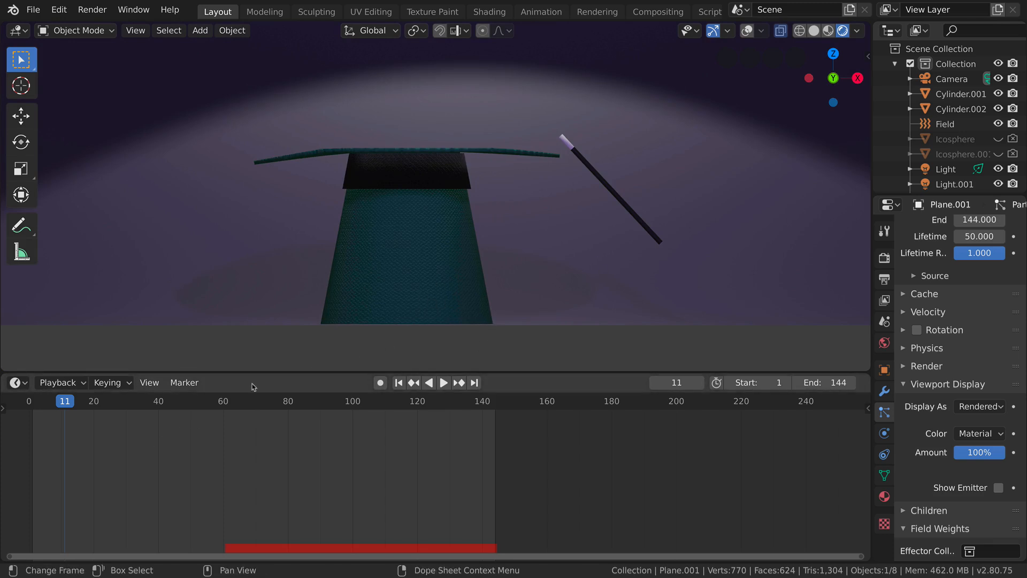
left_click(339, 305)
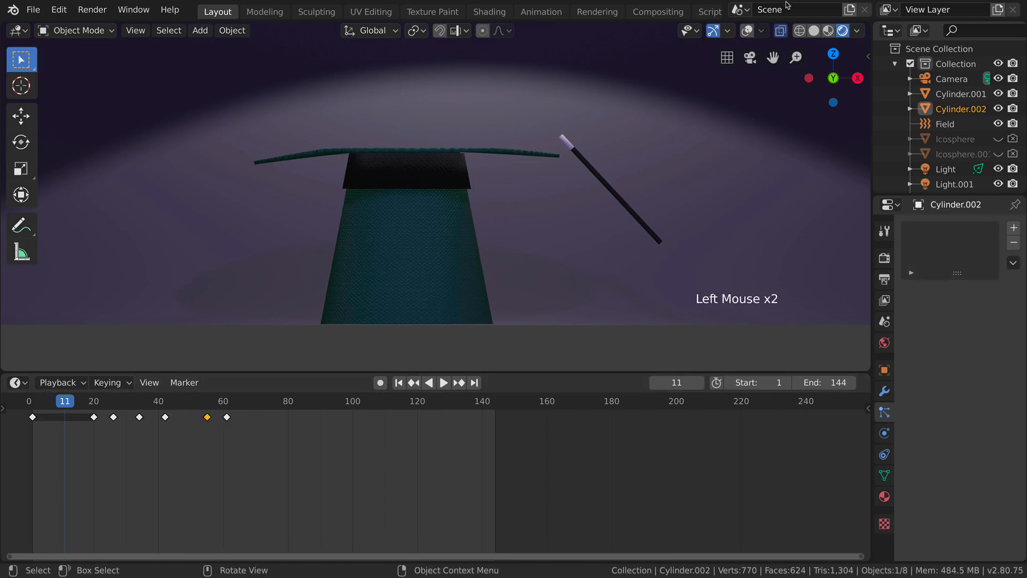
left_click(755, 32)
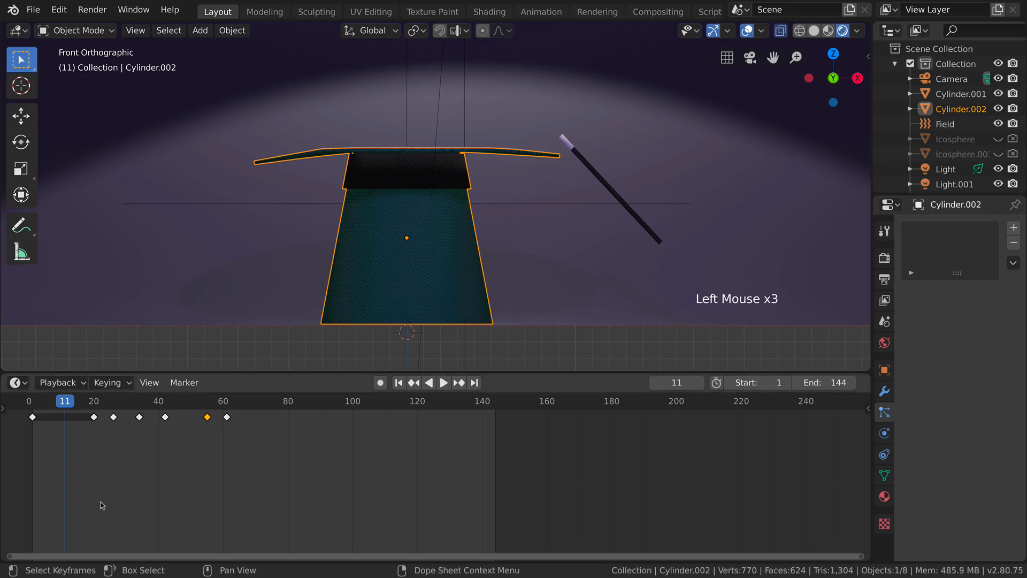
key("space")
scroll(385, 321, "up", 2)
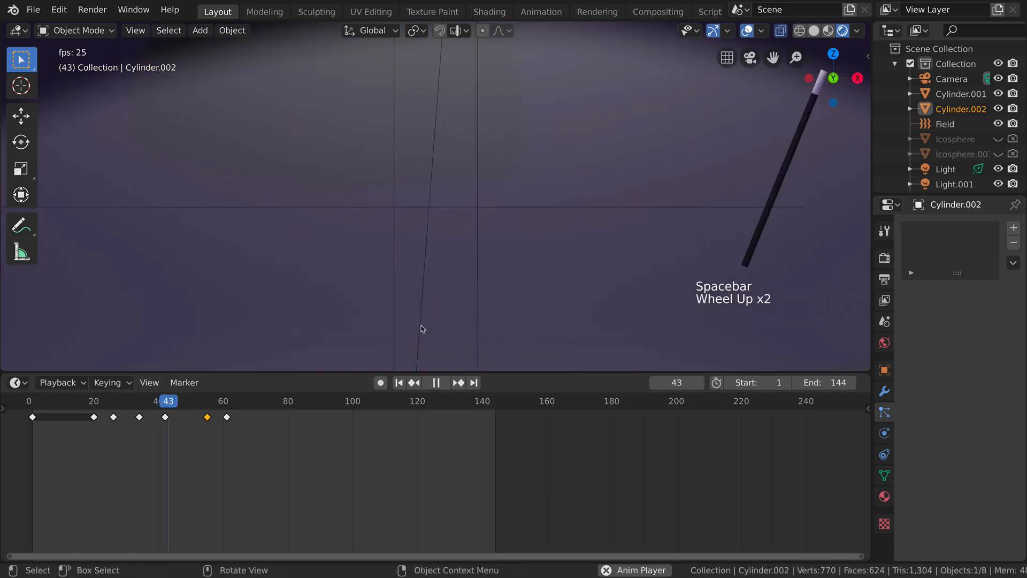
scroll(463, 310, "down", 2)
middle_click_drag(463, 310, 431, 252, "shift")
scroll(422, 270, "up", 3)
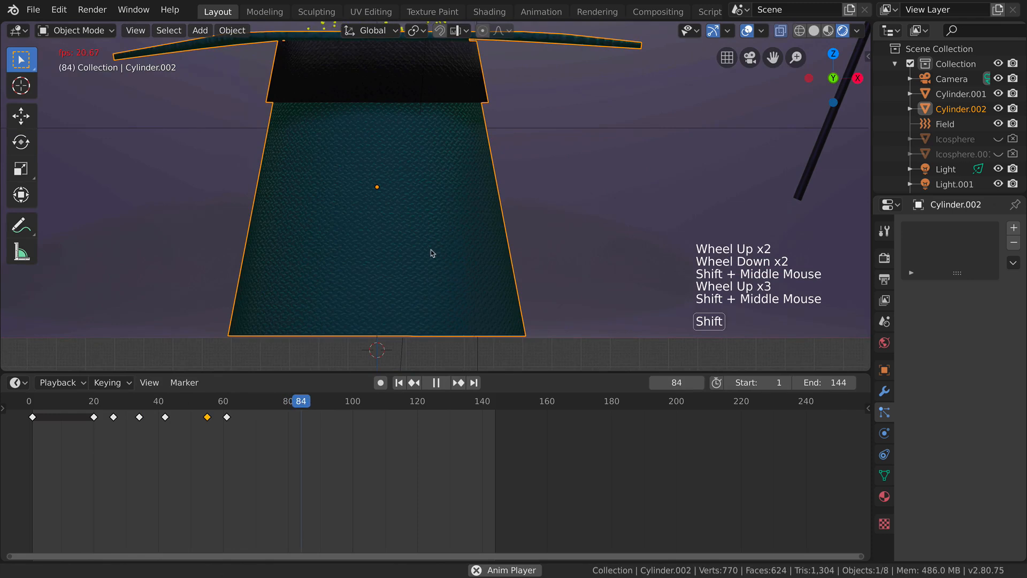
left_click(230, 404)
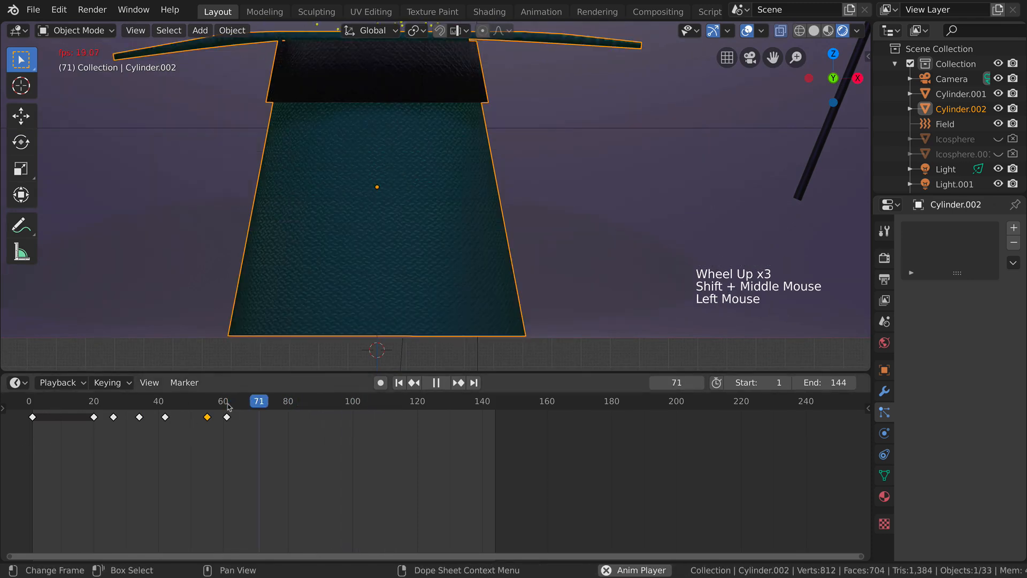
left_click(229, 404)
key("space")
Lower the hat slightly along the Z axis at frame 1 so its base sits closer to the floor
left_click(31, 404)
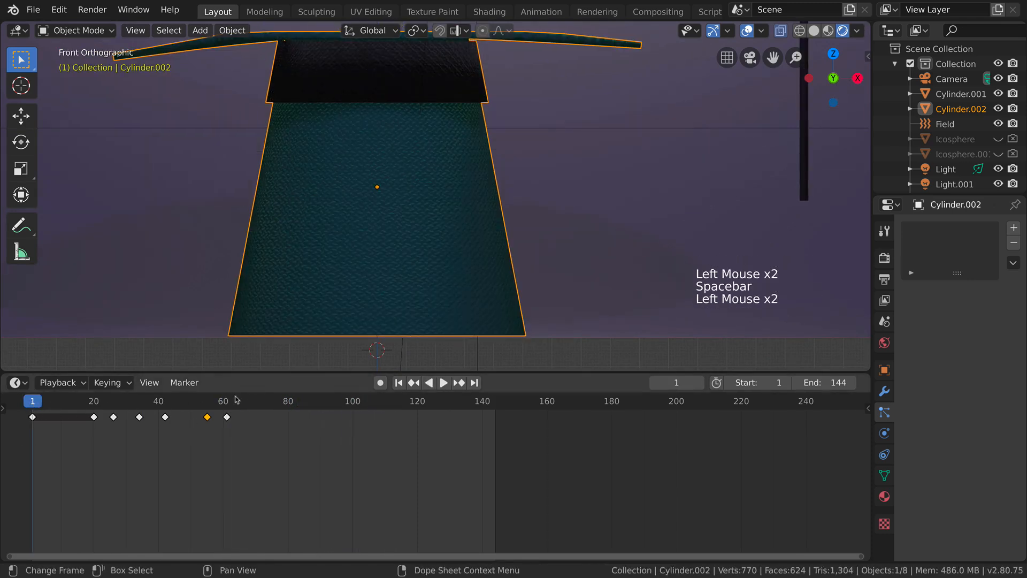
key("g")
key("z")
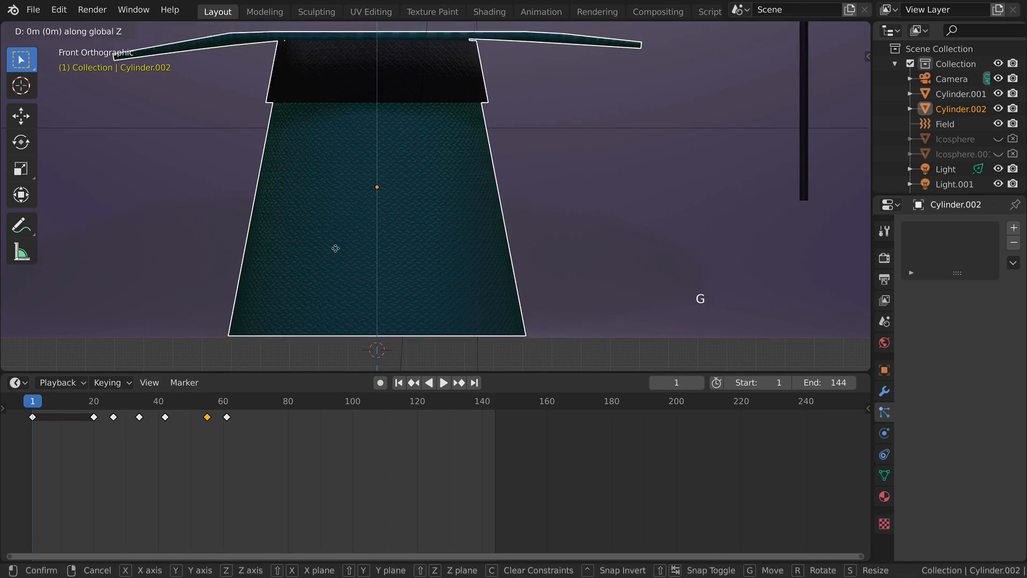
left_click(336, 249)
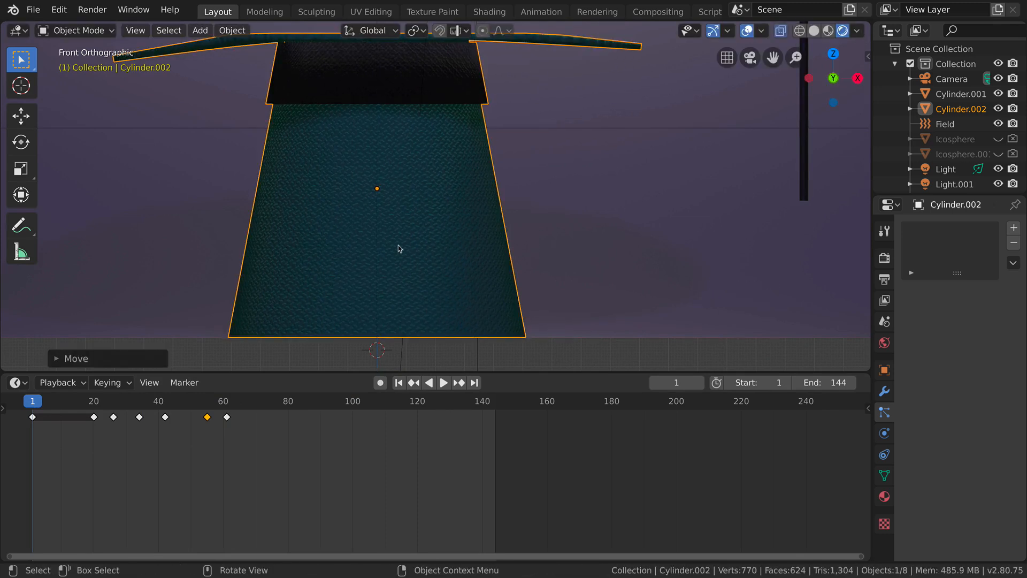
Raise the hat about 0.001 m along the Z axis at frame 1 to fine-tune its contact with the floor
scroll(430, 320, "up", 4)
middle_click_drag(430, 320, 506, 128, "shift")
scroll(413, 238, "up", 3)
middle_click_drag(412, 238, 488, 234, "shift")
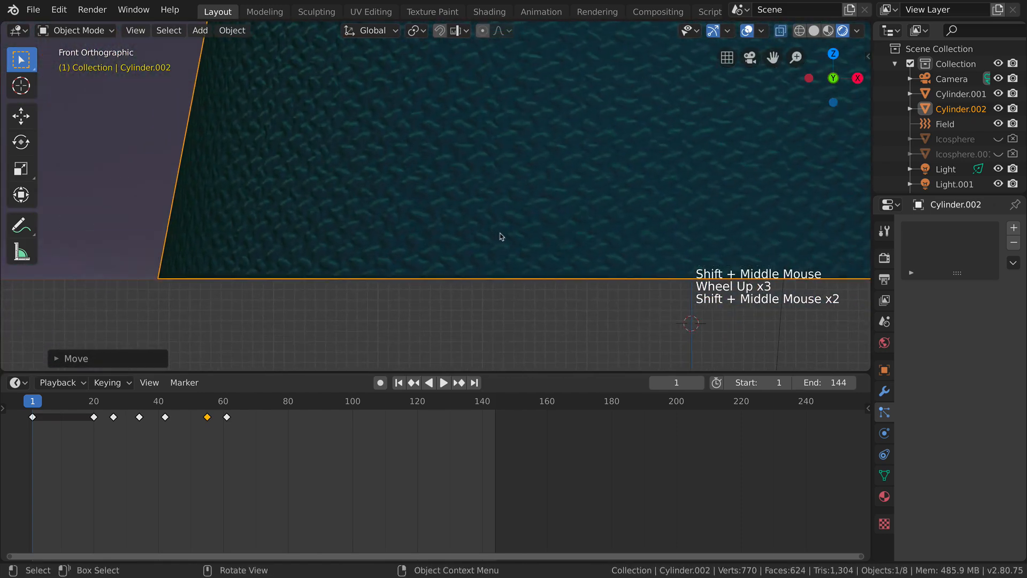
key("g")
key("z")
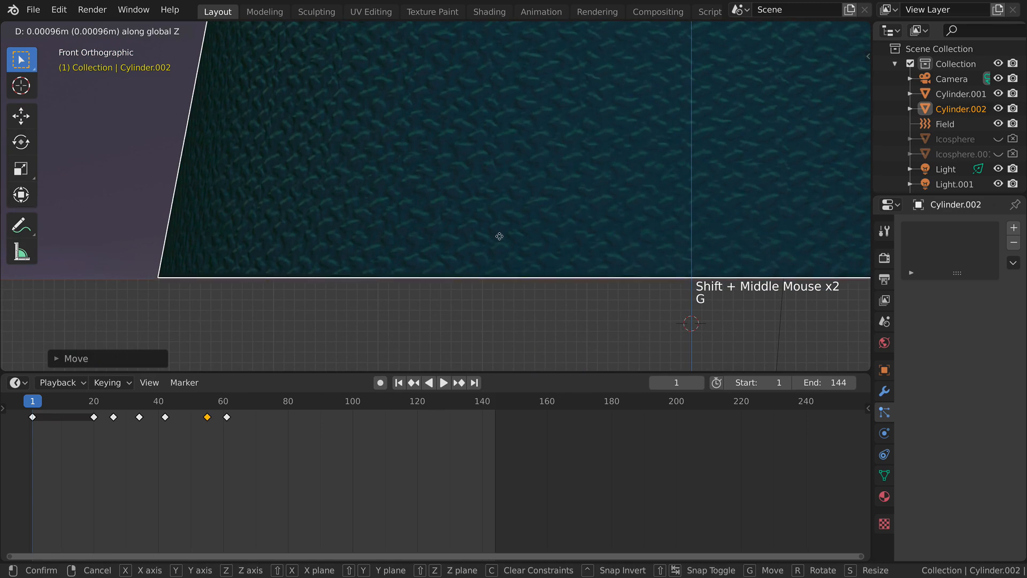
left_click(499, 236)
Insert a keyframe for the hat's adjusted position at frame 1
scroll(711, 245, "down", 3)
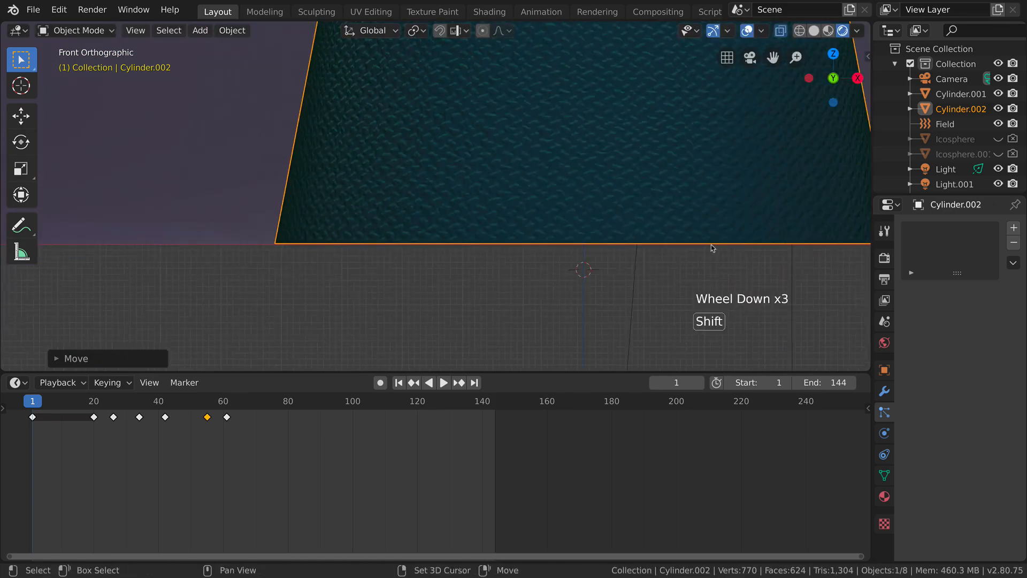
middle_click_drag(711, 245, 637, 268, "shift")
scroll(637, 268, "down", 3)
middle_click_drag(580, 236, 543, 298, "shift")
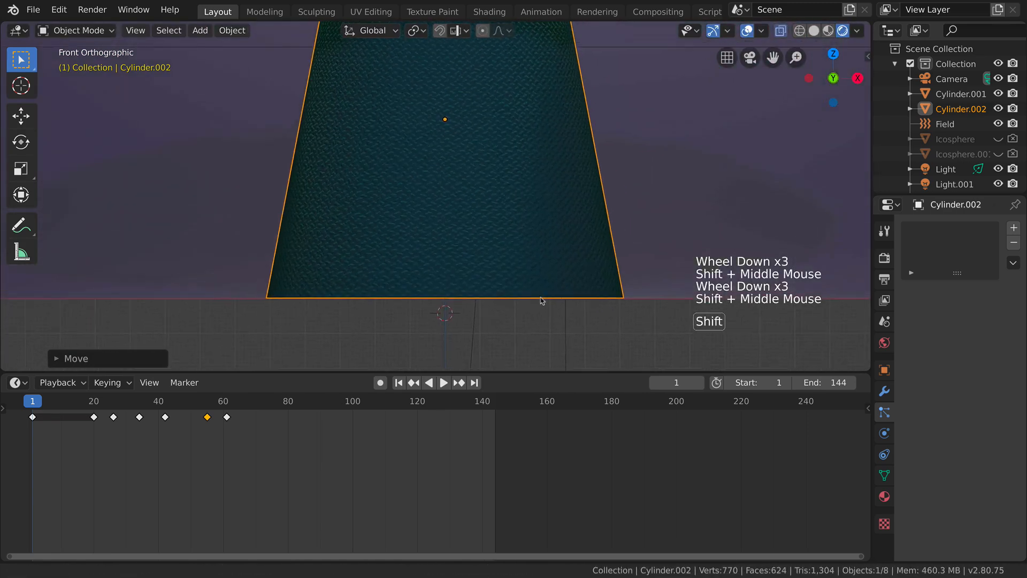
key("i")
left_click(528, 229)
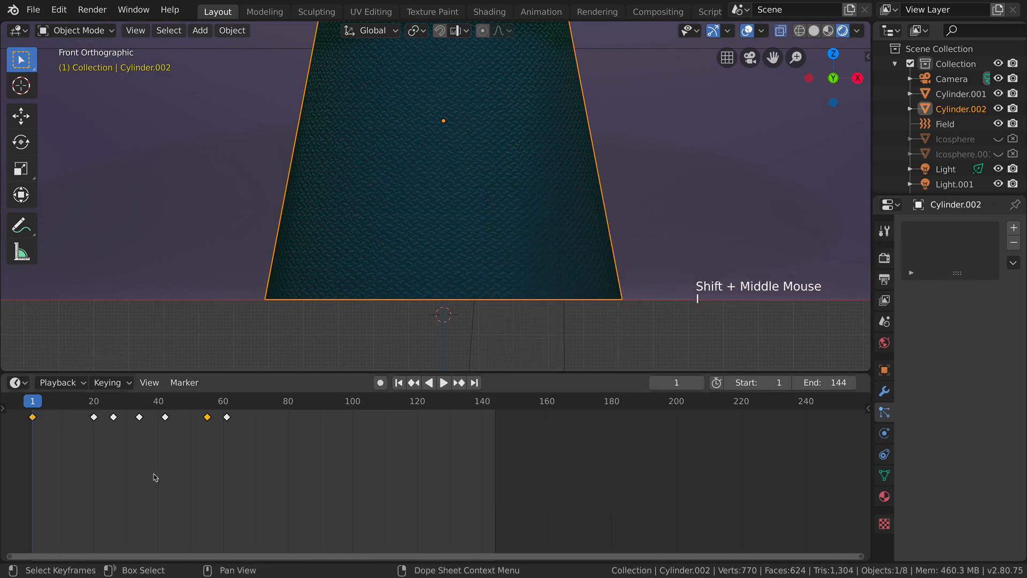
Lower the hat about 0.0014 m along the Z axis at frame 20 so its base sits closer to the floor
left_click(96, 409)
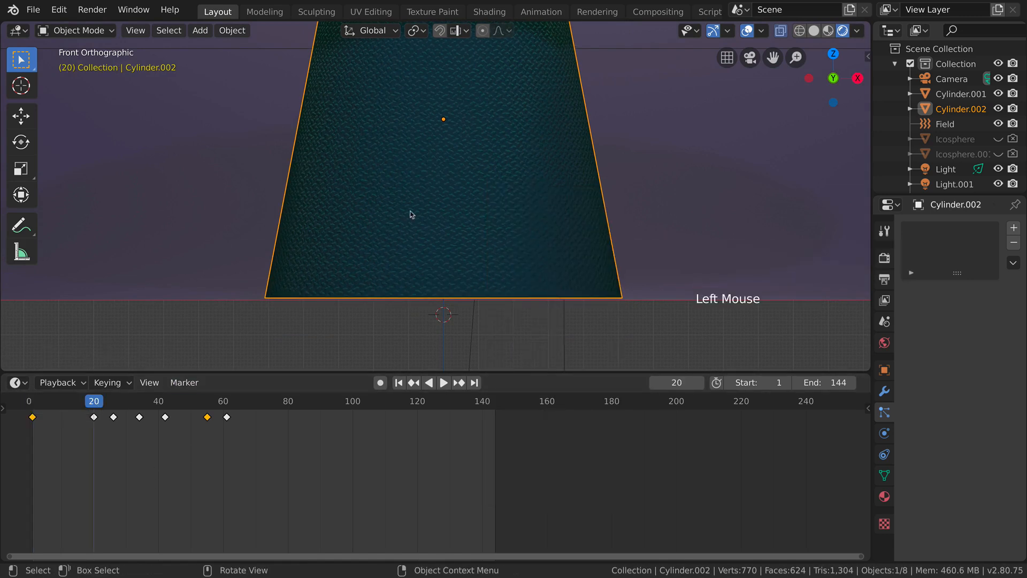
key("g")
key("z")
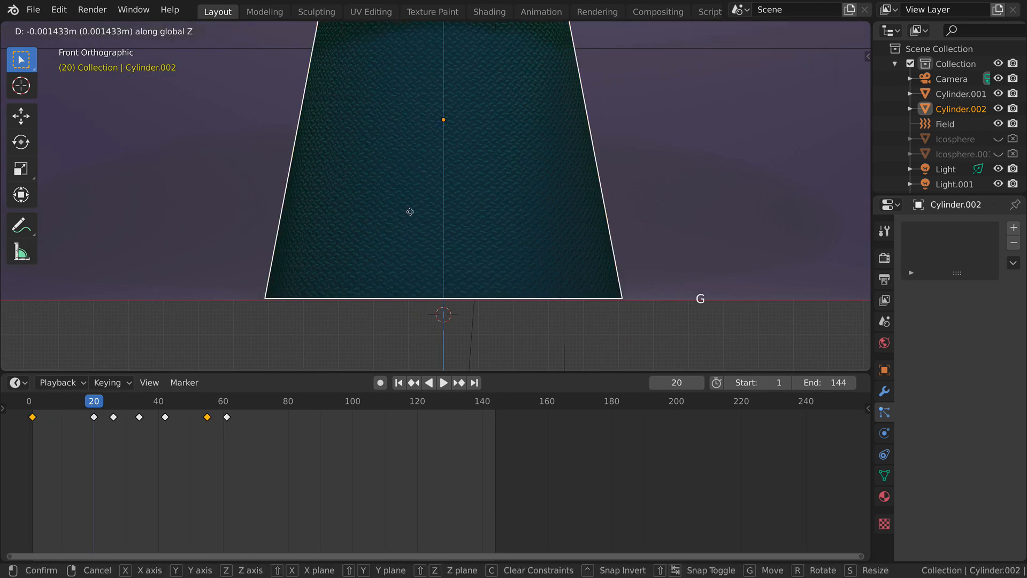
left_click(410, 212)
Nudge the hat's base down onto the floor line at frame 20 and keyframe its position there
scroll(667, 284, "up", 3)
middle_click_drag(667, 284, 592, 211, "shift")
scroll(644, 239, "up", 3)
middle_click_drag(644, 239, 493, 173, "shift")
scroll(521, 190, "up", 3)
key("g")
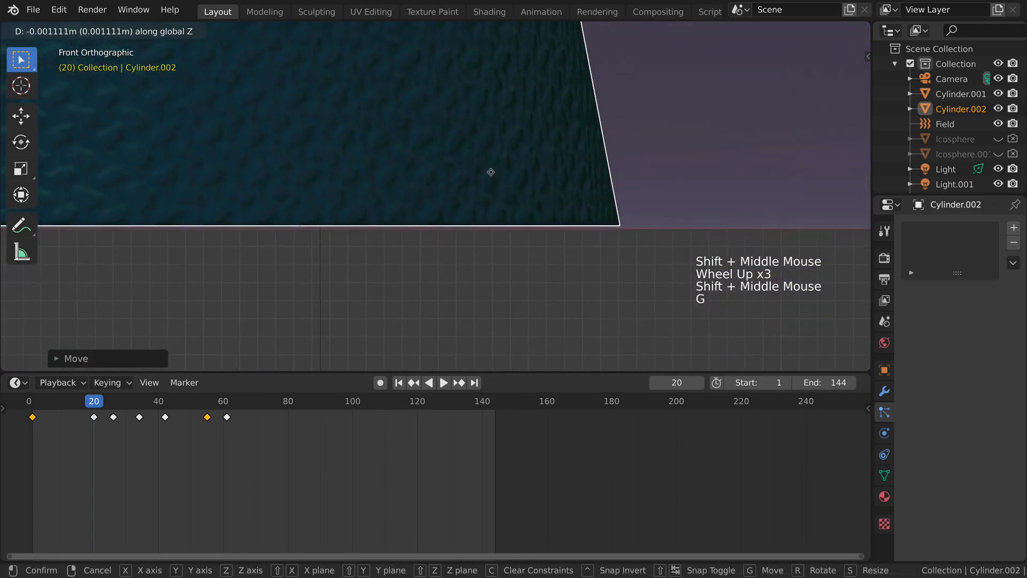
left_click(490, 173)
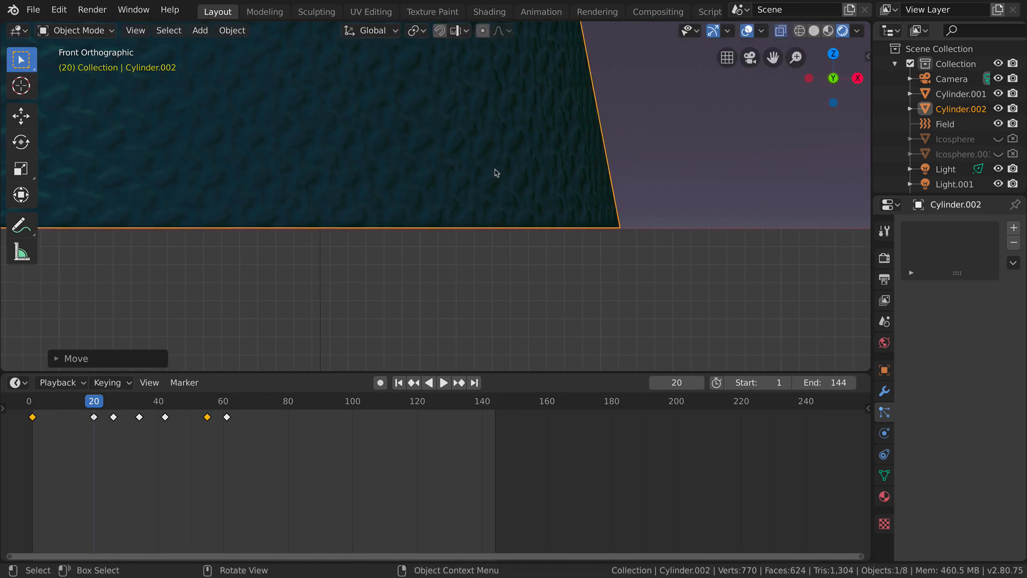
key("i")
left_click(496, 170)
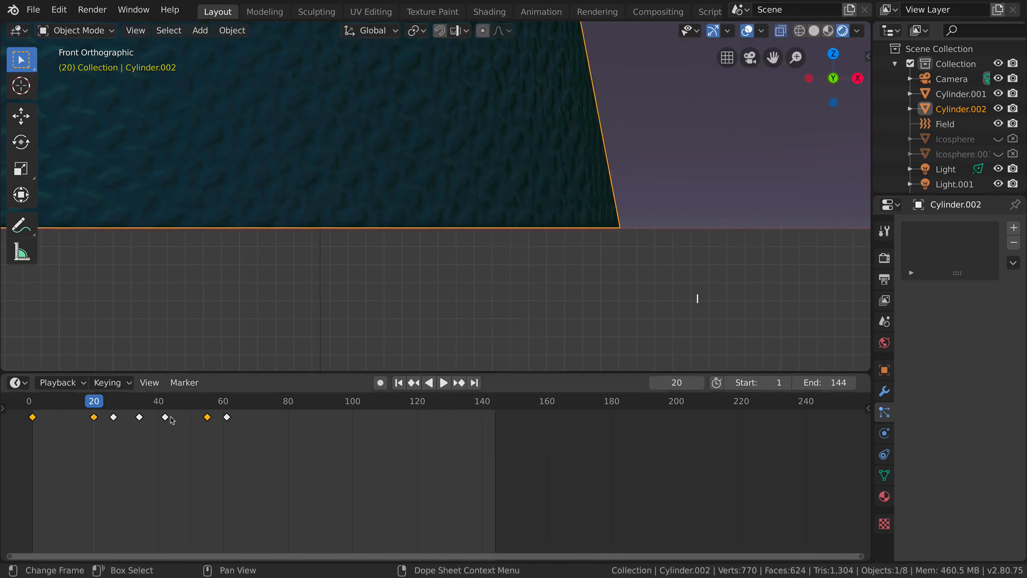
Lower the hat along the Z axis at frame 26 until its base meets the floor, and keyframe its position
left_click(115, 407)
left_click(115, 408)
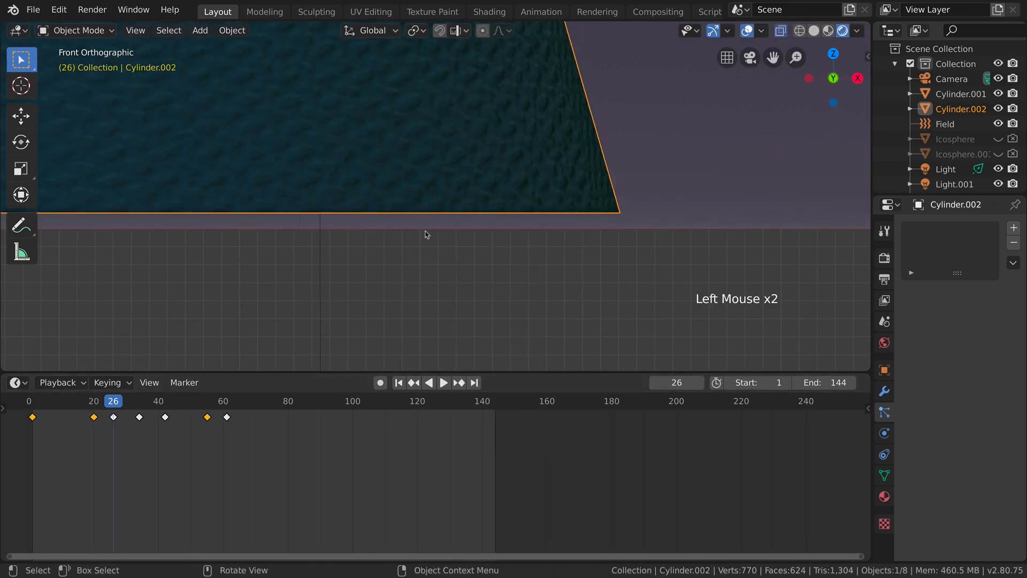
key("g")
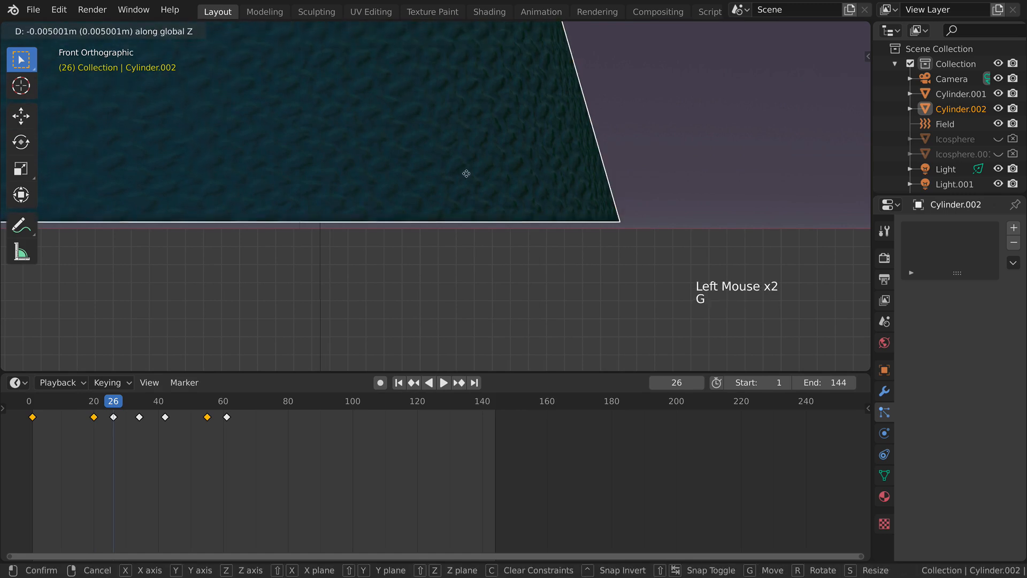
left_click(466, 177)
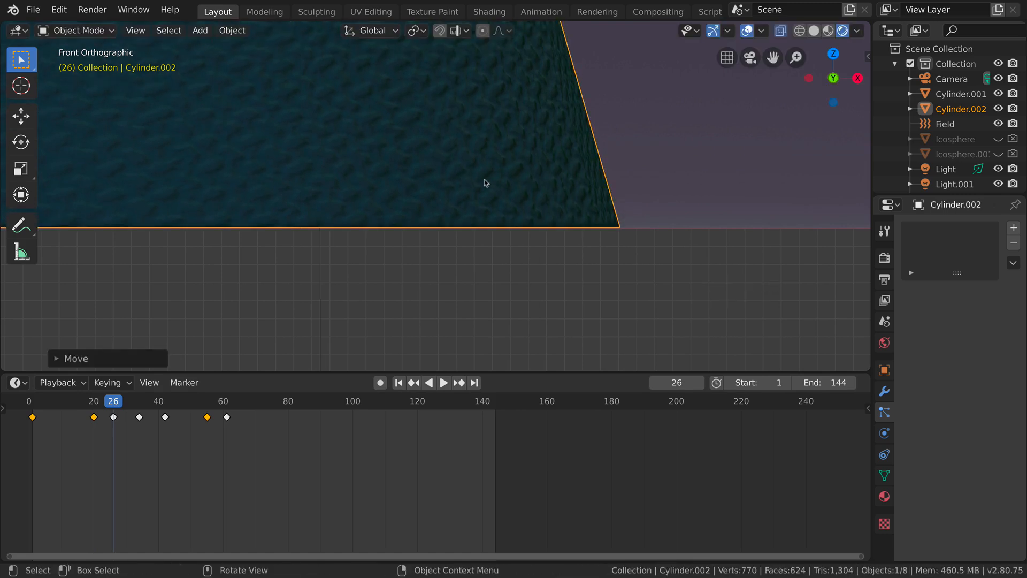
key("i")
left_click(478, 229)
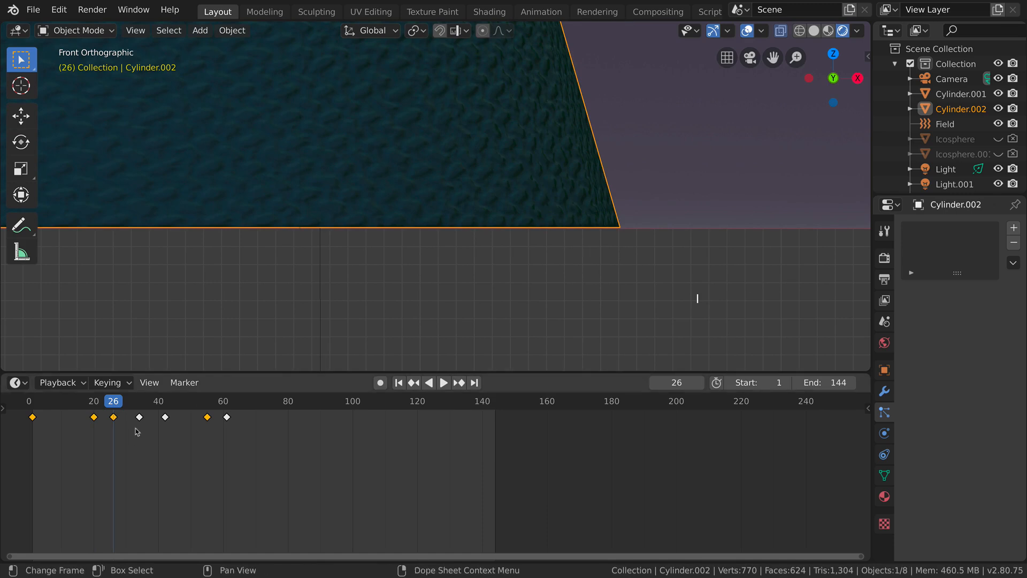
Check the hat's height above the floor at the keyframes on frames 34, 42 and 55
left_click(139, 411)
scroll(525, 185, "down", 8)
middle_click_drag(532, 185, 523, 259, "shift")
scroll(514, 213, "down", 8)
middle_click_drag(511, 224, 463, 217, "shift")
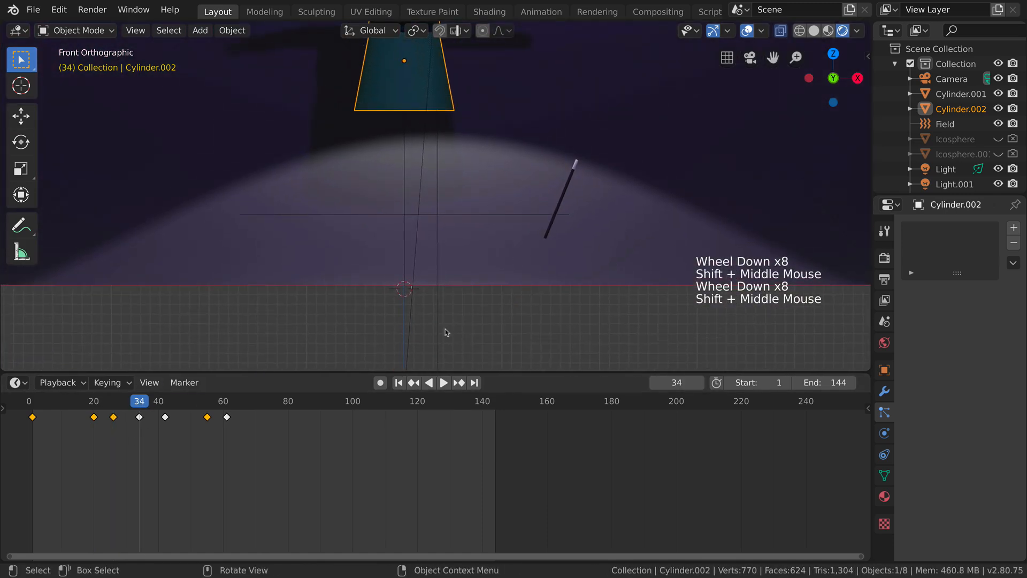
left_click(168, 406)
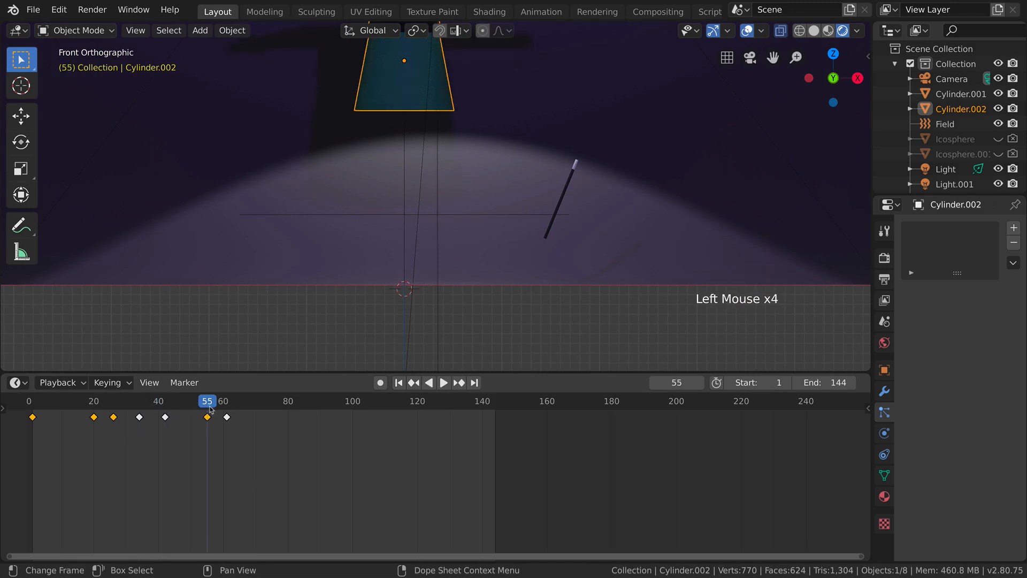
Lower the hat slightly along the Z axis at frame 61 to bring its base closer to the floor
left_click(230, 409)
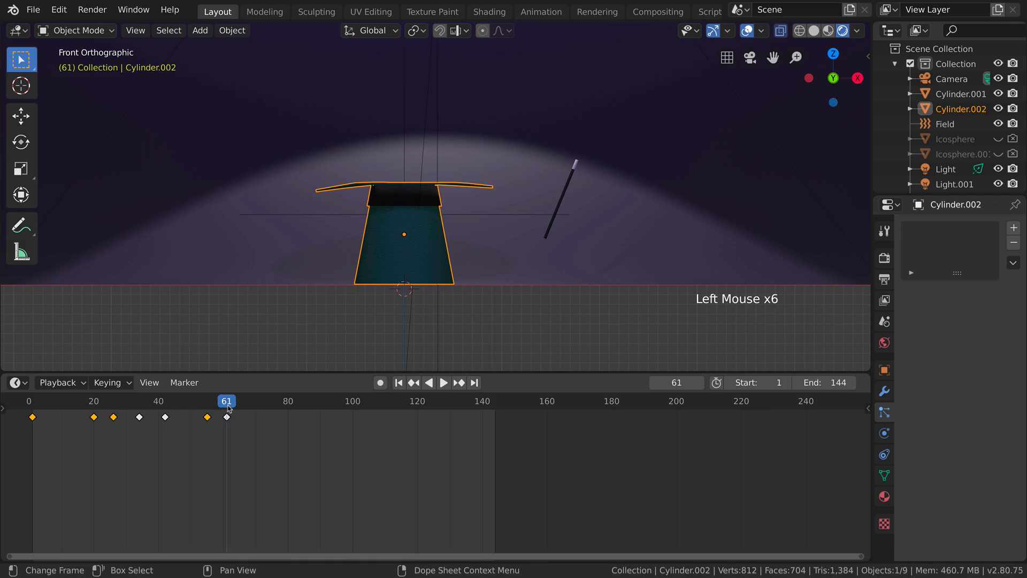
scroll(480, 271, "up", 4)
scroll(455, 225, "up", 4)
middle_click_drag(480, 271, 473, 211, "shift")
scroll(455, 225, "up", 1, "shift")
scroll(432, 208, "up", 3)
key("g")
key("z")
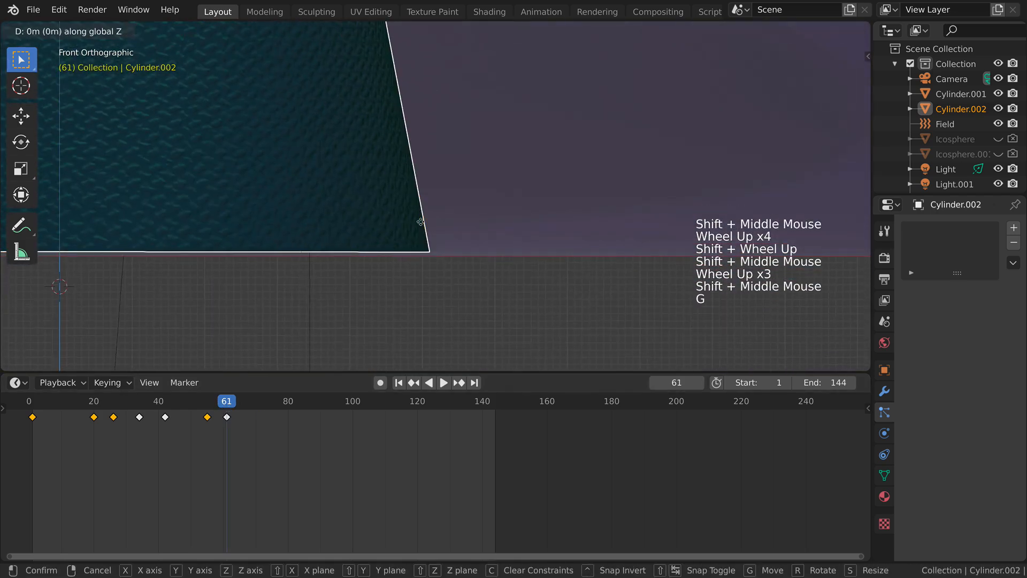
left_click(422, 225)
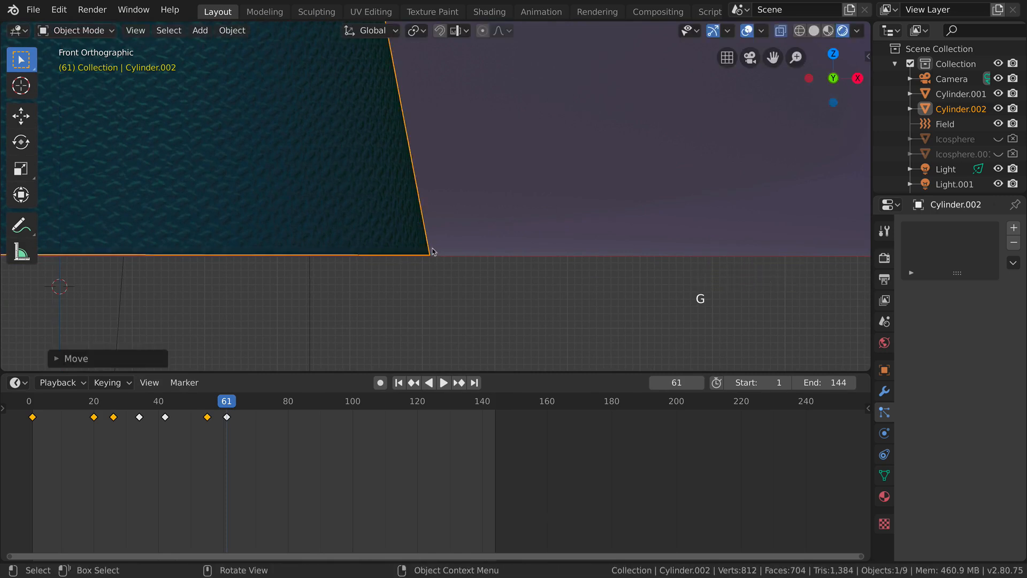
Lower the hat a further 0.00065 m or so along the Z axis at frame 61, working close to the base's edge
scroll(441, 208, "up", 5)
scroll(420, 231, "up", 6)
mouse_move(440, 207)
middle_mouse_down("shift")
mouse_move(419, 232)
mouse_move(442, 165)
mouse_move(437, 194)
middle_mouse_up("shift")
scroll(428, 203, "up", 1, "shift")
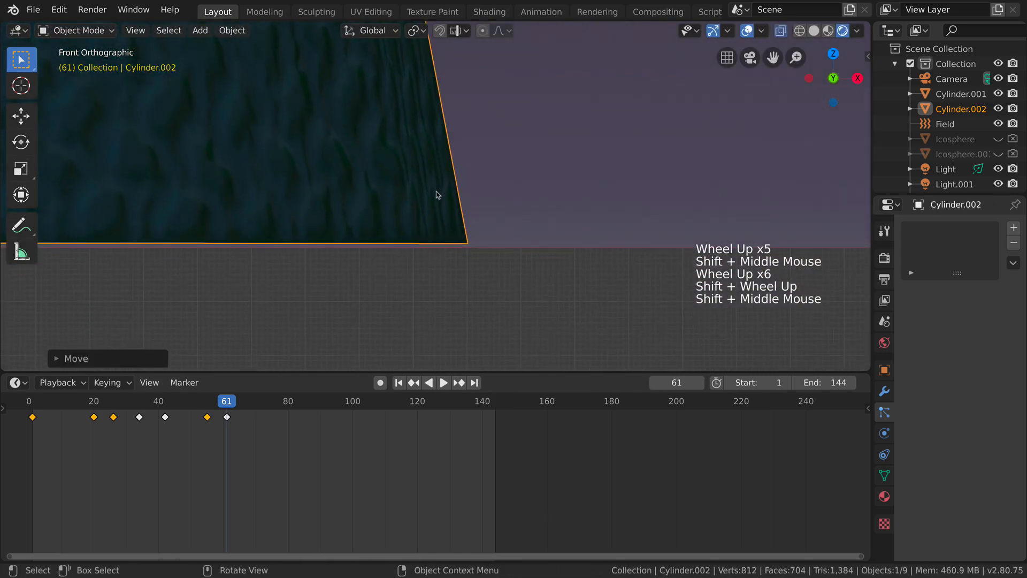
key("g")
key("z")
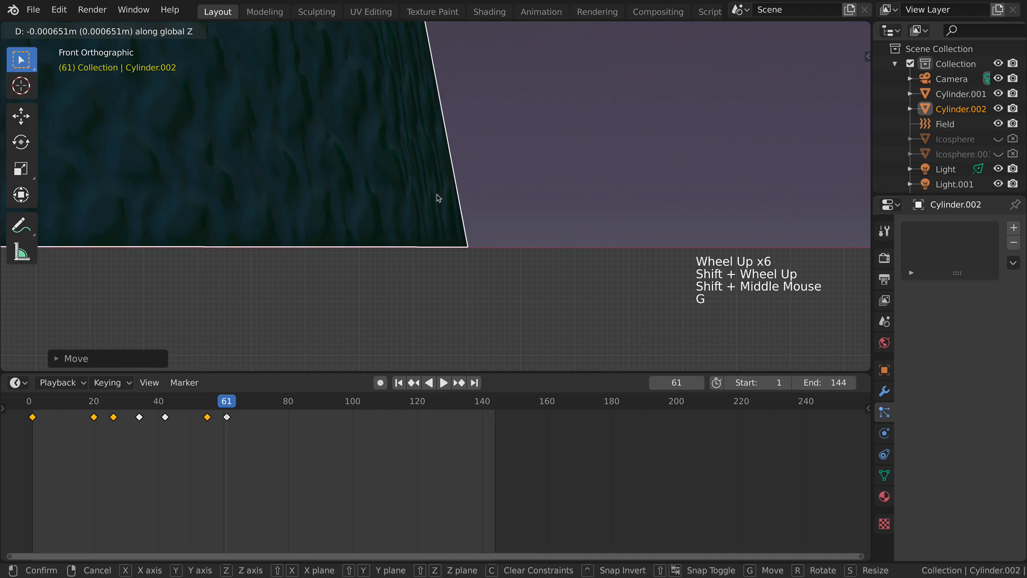
left_click(437, 199)
Raise the hat about 0.0001 m along the Z axis at frame 61 and insert a Location keyframe
key("g")
key("z")
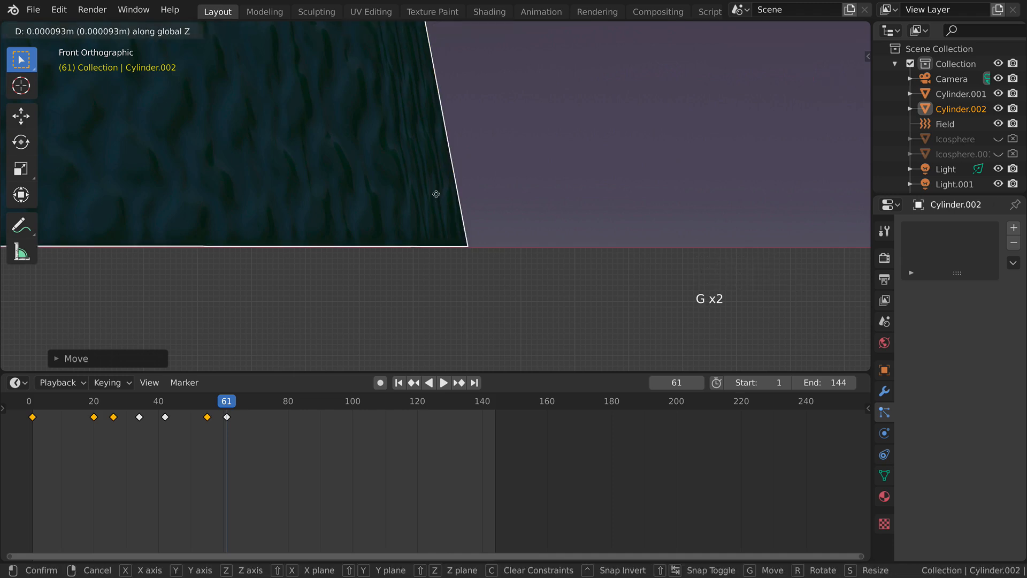
left_click(437, 195)
scroll(462, 212, "down", 4)
key("i")
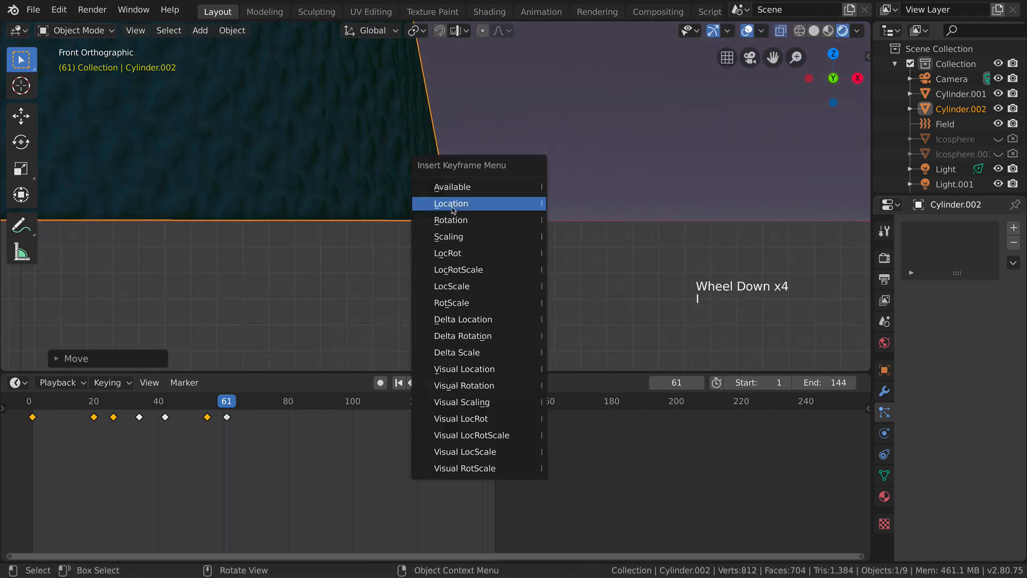
left_click(451, 208)
Play the animation from frame 1 in perspective and camera view to examine the hat's jump and landing
left_click(35, 402)
scroll(259, 213, "down", 13)
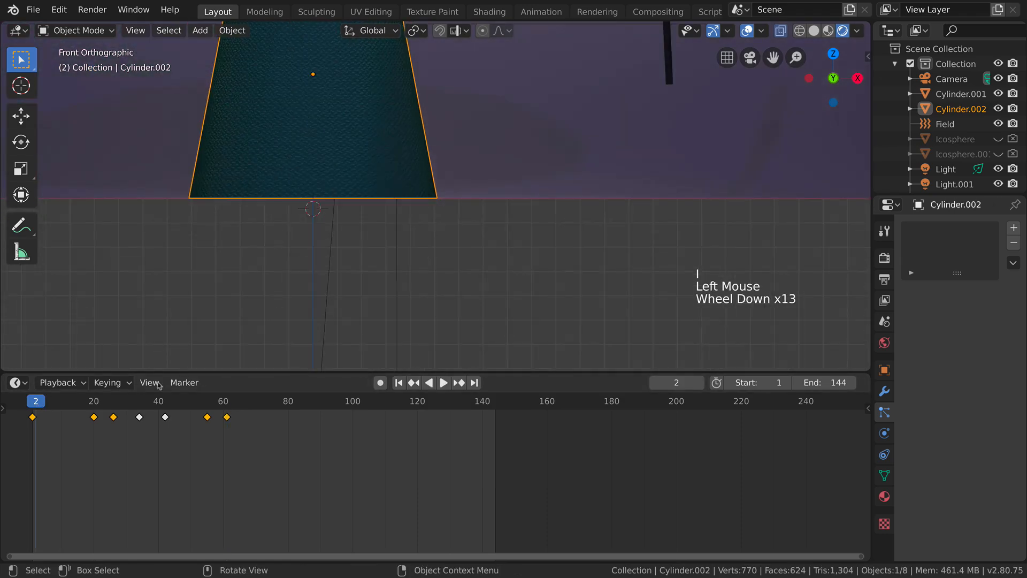
scroll(479, 137, "down", 6)
middle_click_drag(479, 137, 515, 194, "shift")
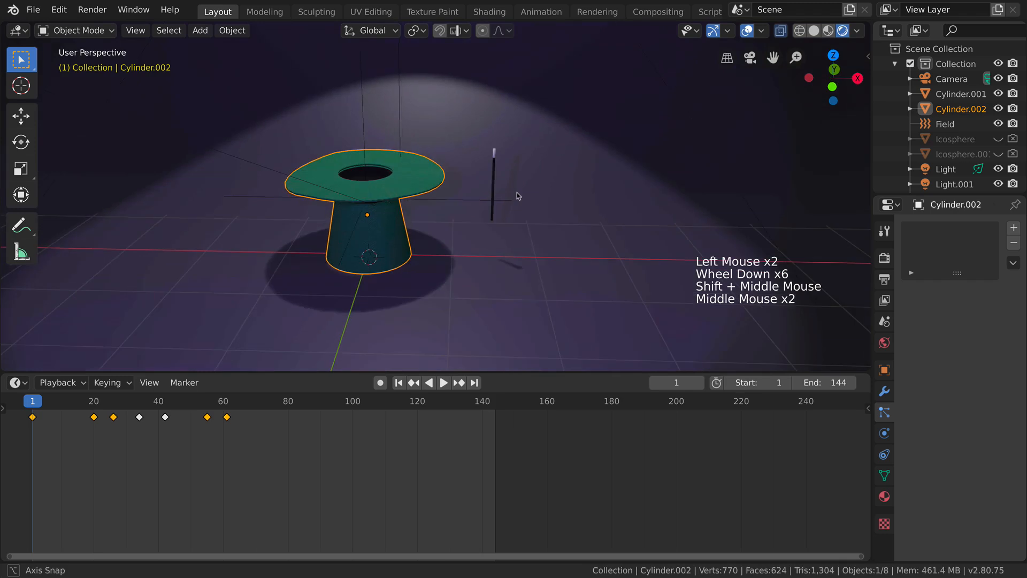
key("space")
scroll(518, 218, "down", 3)
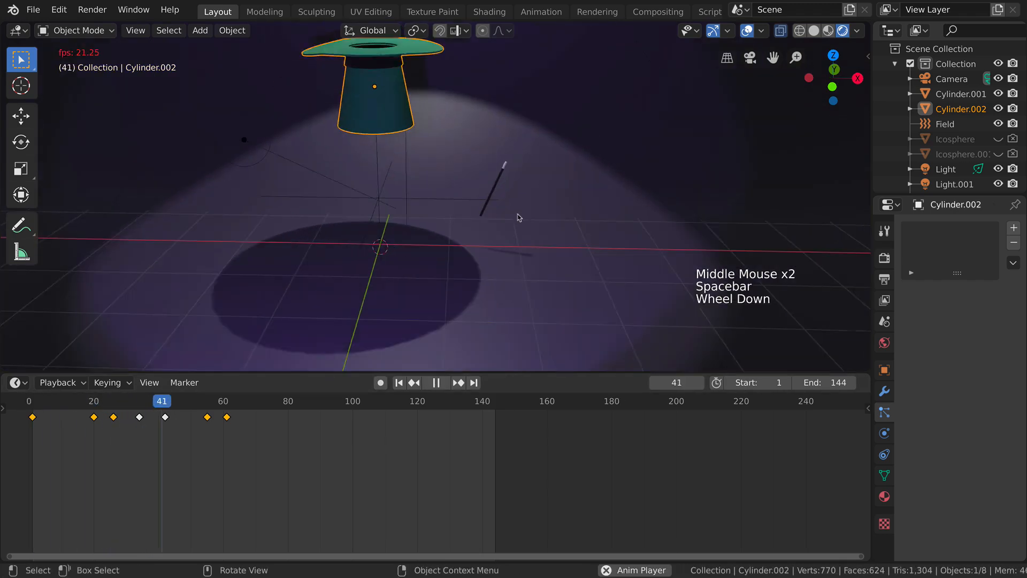
scroll(536, 233, "down", 2)
scroll(537, 244, "up", 7)
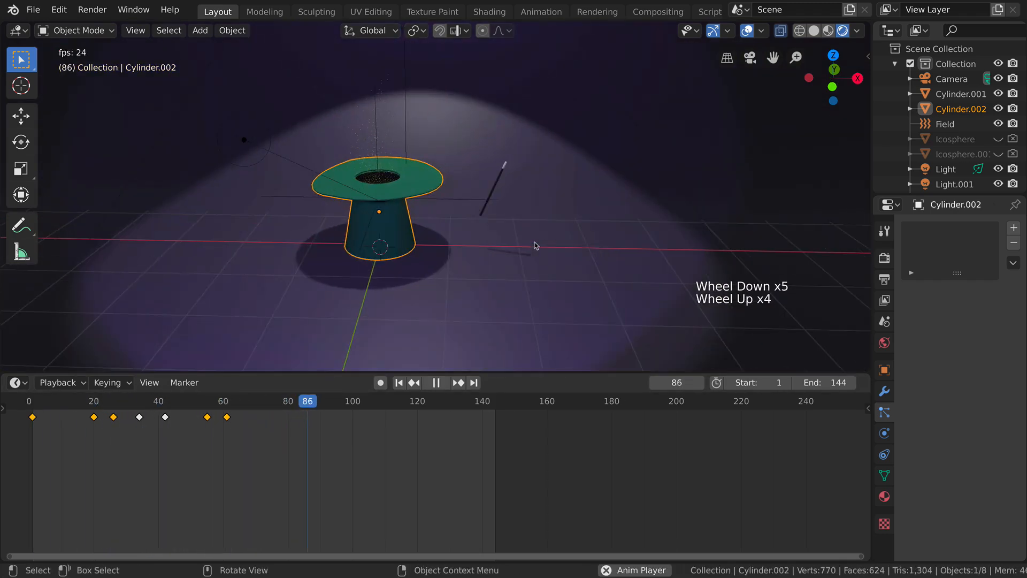
scroll(509, 215, "down", 2)
key("KP_0")
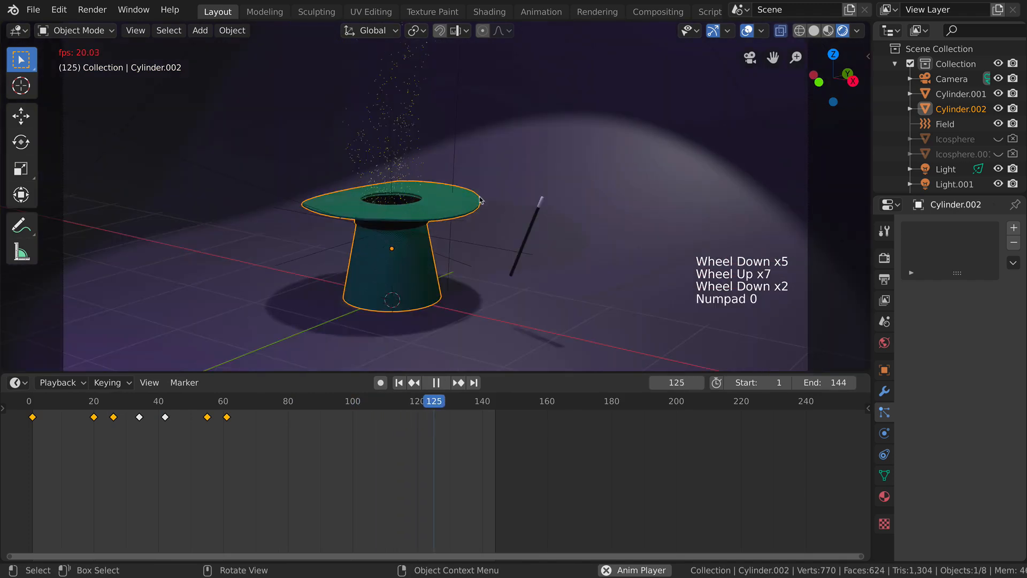
scroll(486, 212, "down", 4)
scroll(485, 212, "up", 3)
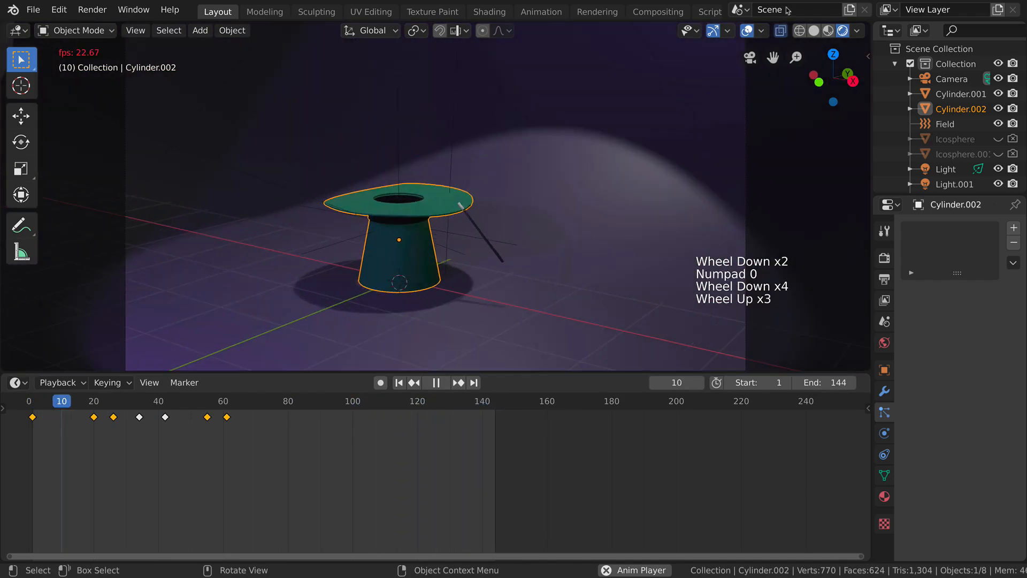
Hide the overlays and reposition the camera with walk navigation for a lower, more frontal framing of the hat and wand
left_click(746, 32)
scroll(649, 183, "down", 4)
scroll(562, 201, "up", 4)
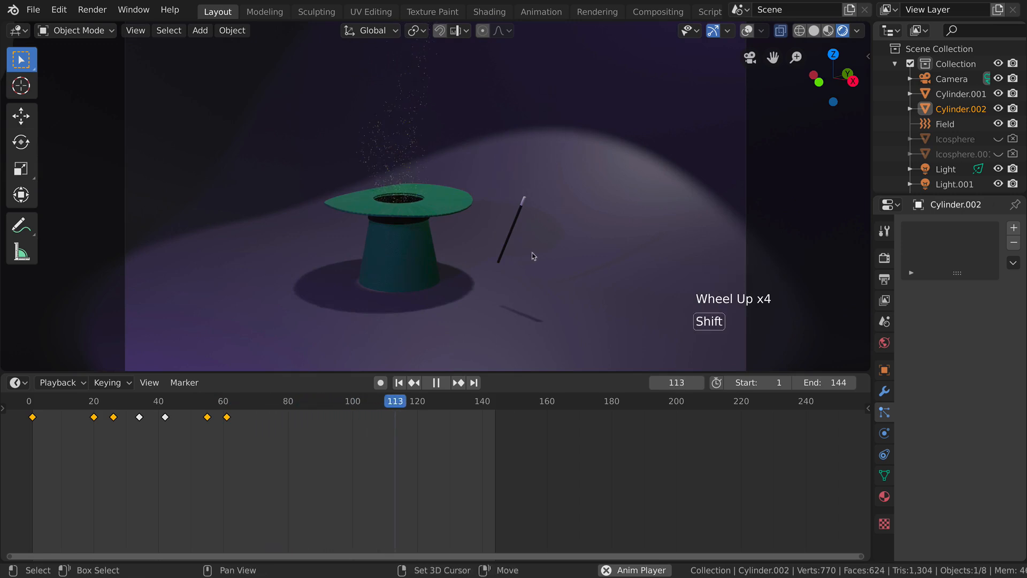
key("shift+grave")
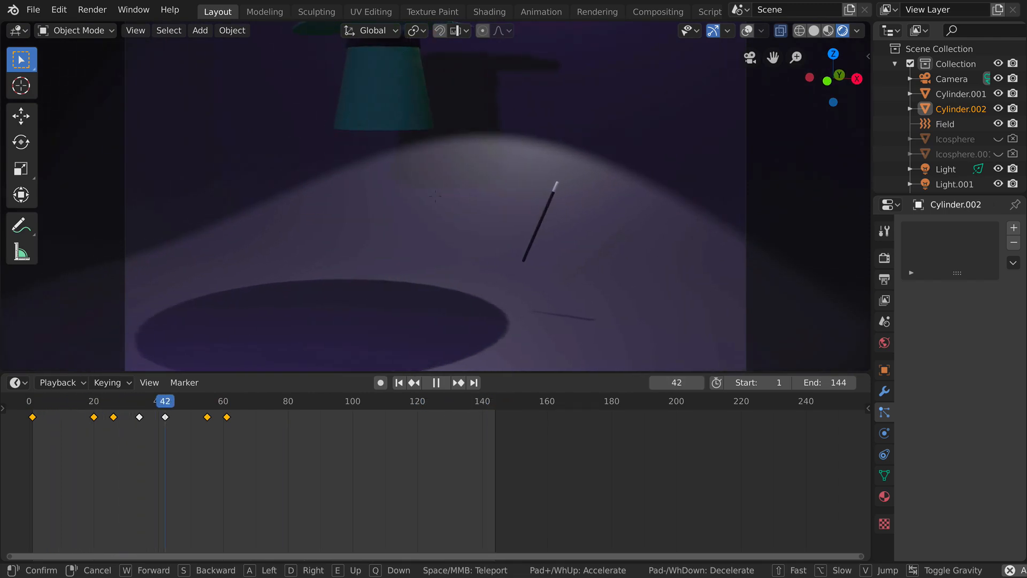
left_click(436, 199)
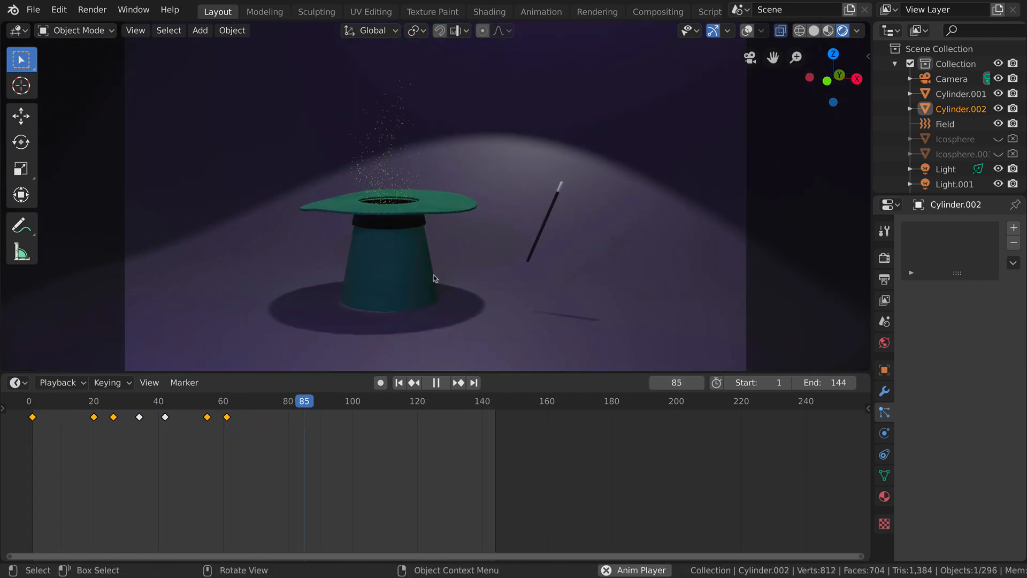
Stop the playback, open the scene's render settings and select the floor plane
key("space")
left_click(747, 30)
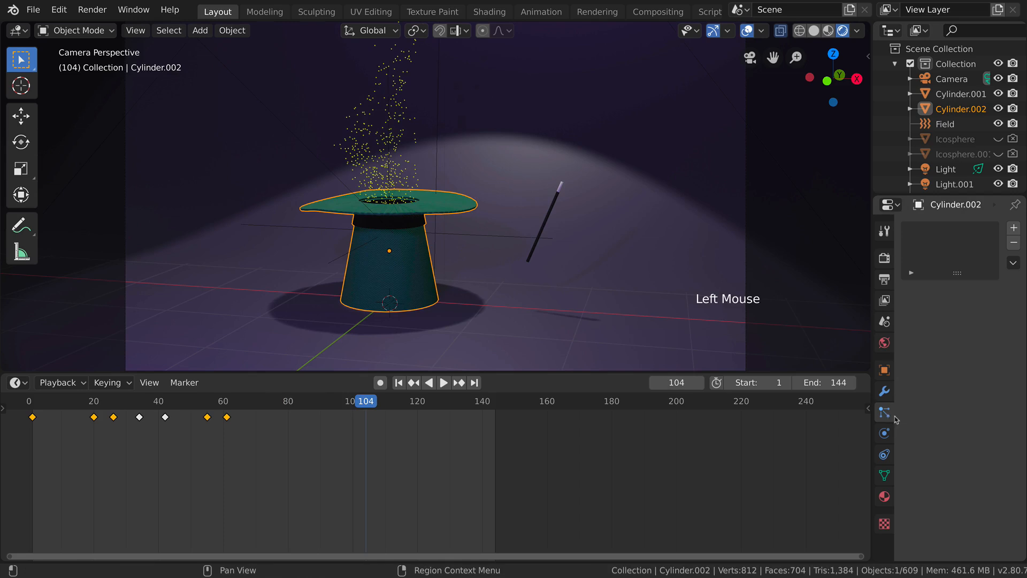
left_click(885, 259)
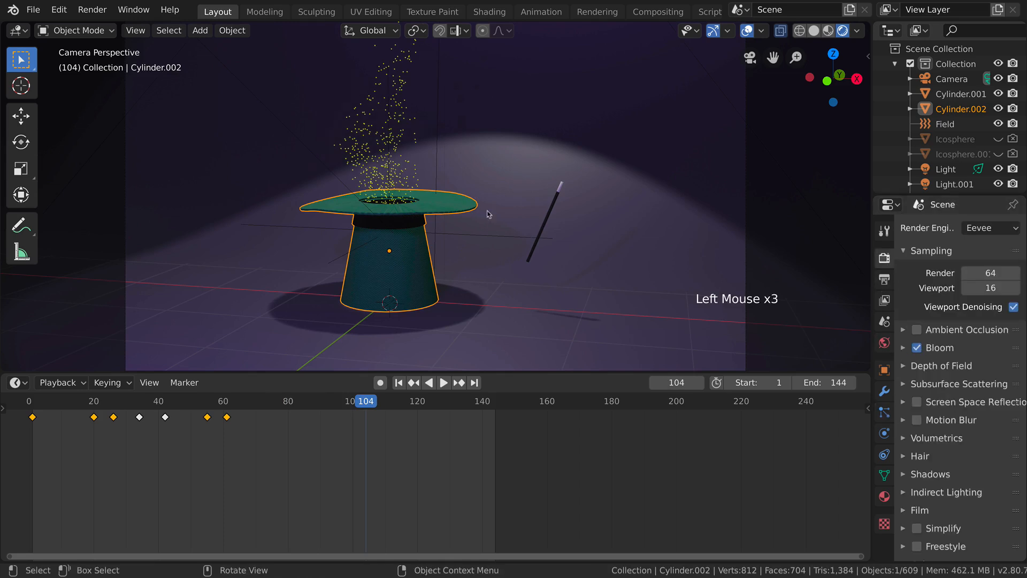
left_click(509, 280)
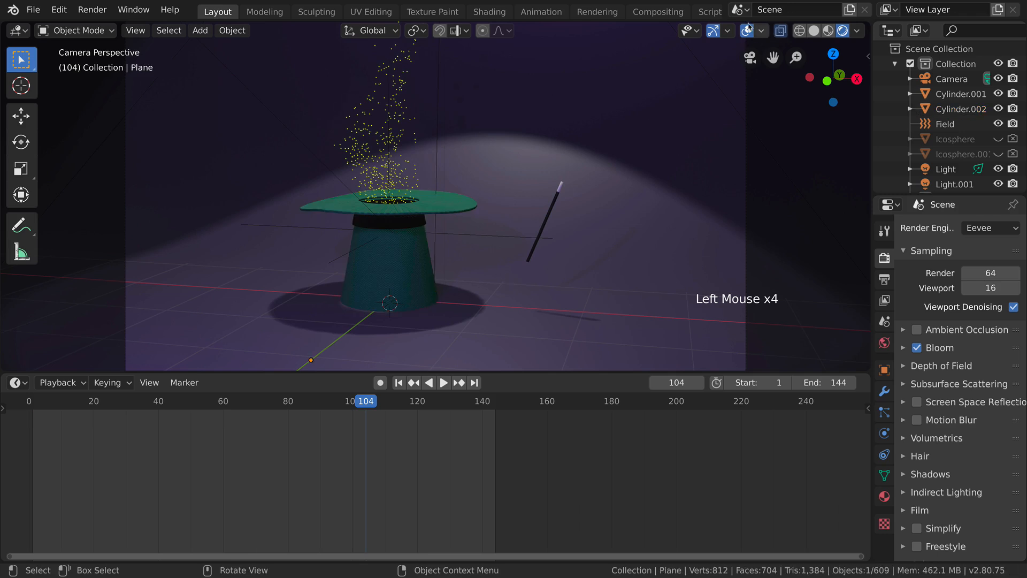
Play the animation without overlays to examine the hat, wand and particles at different distances
key("space")
scroll(482, 261, "down", 1)
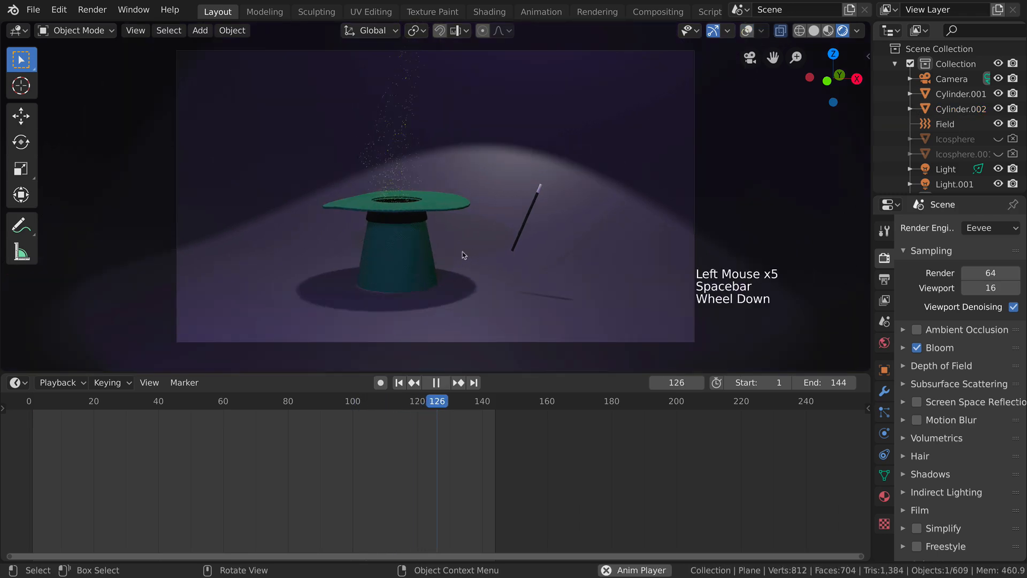
scroll(461, 250, "up", 4)
scroll(456, 247, "down", 3)
middle_click_drag(455, 245, 540, 266, "shift")
scroll(464, 236, "up", 3)
scroll(438, 228, "up", 3)
scroll(523, 245, "down", 4)
key("space")
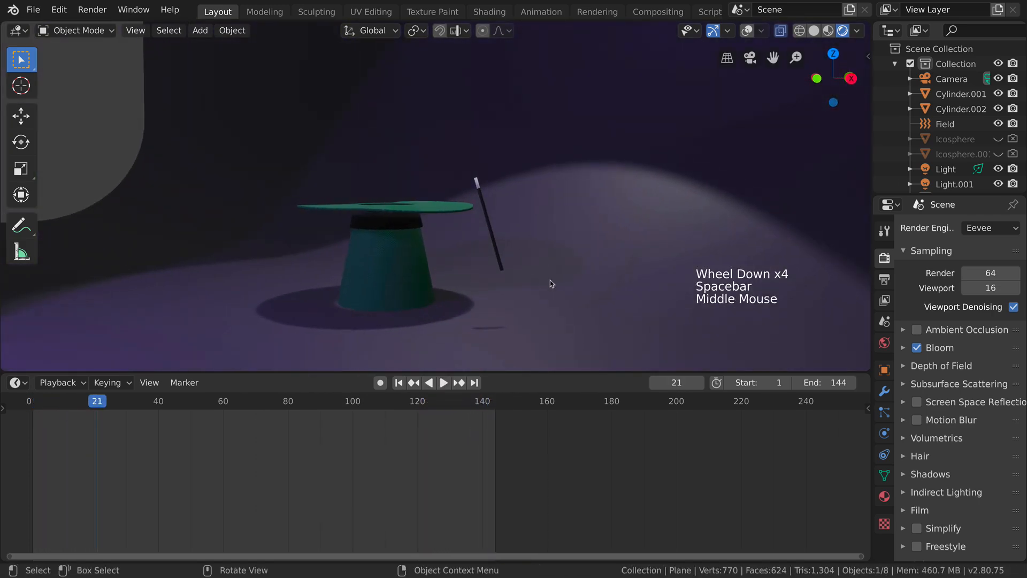
Enable Ambient Occlusion in the Eevee render settings, keeping its default values
left_click(904, 330)
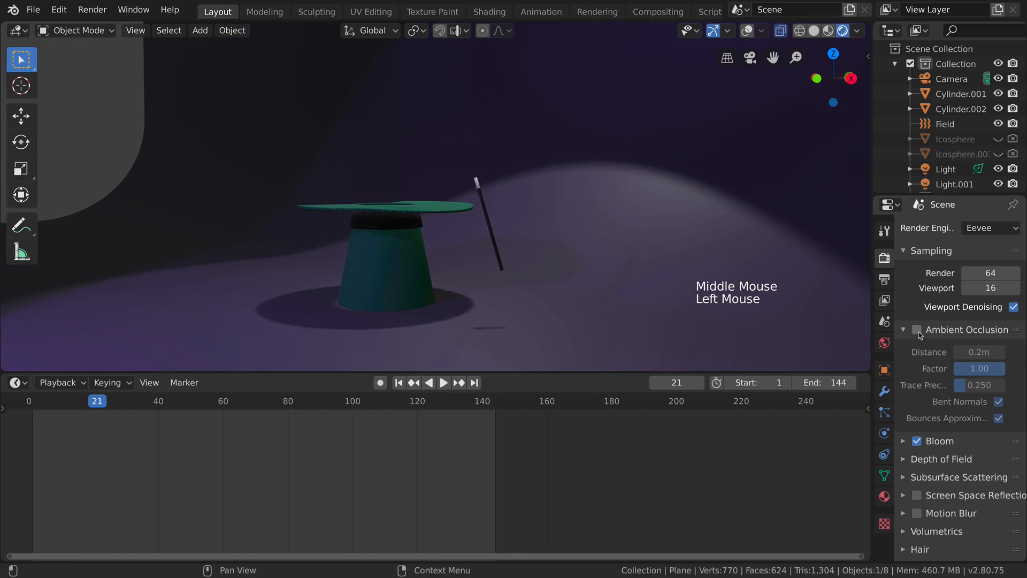
left_click(918, 331)
left_click(904, 329)
Play the animation while orbiting the scene to examine the ambient occlusion, and return to the camera view
key("space")
middle_click_drag(527, 228, 533, 254)
scroll(531, 241, "down", 3)
scroll(526, 259, "up", 1)
scroll(519, 239, "up", 1)
scroll(518, 238, "up", 2)
key("space")
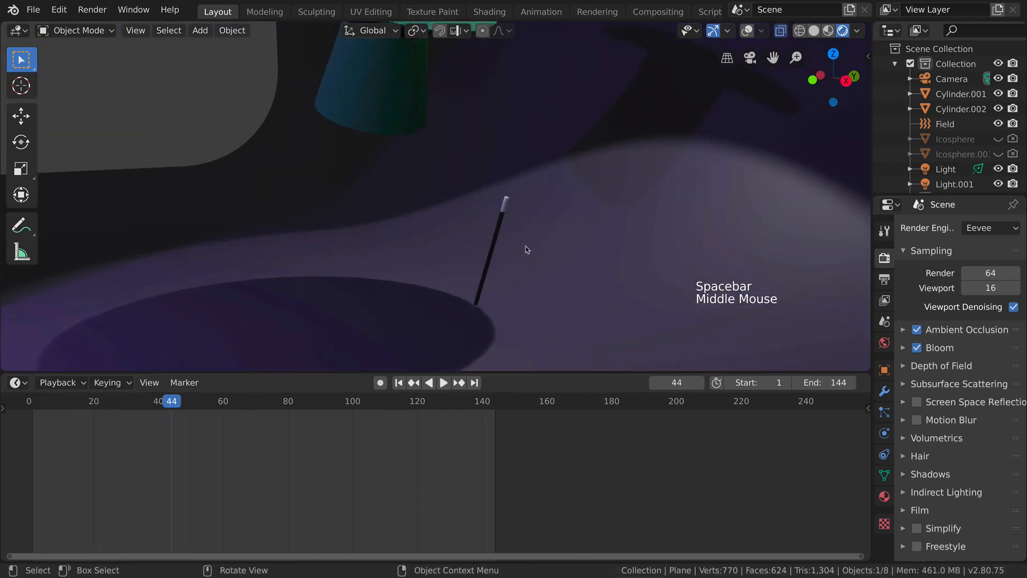
scroll(527, 249, "down", 2)
key("KP_0")
scroll(488, 205, "down", 1)
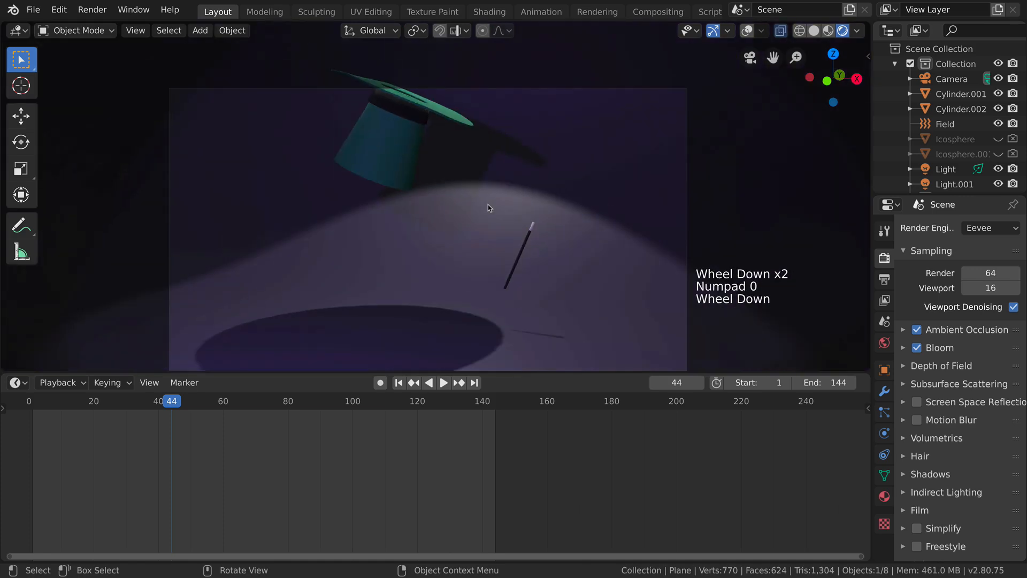
Play the animation briefly, stop near its start and enlarge the 3D viewport by shrinking the timeline
key("space")
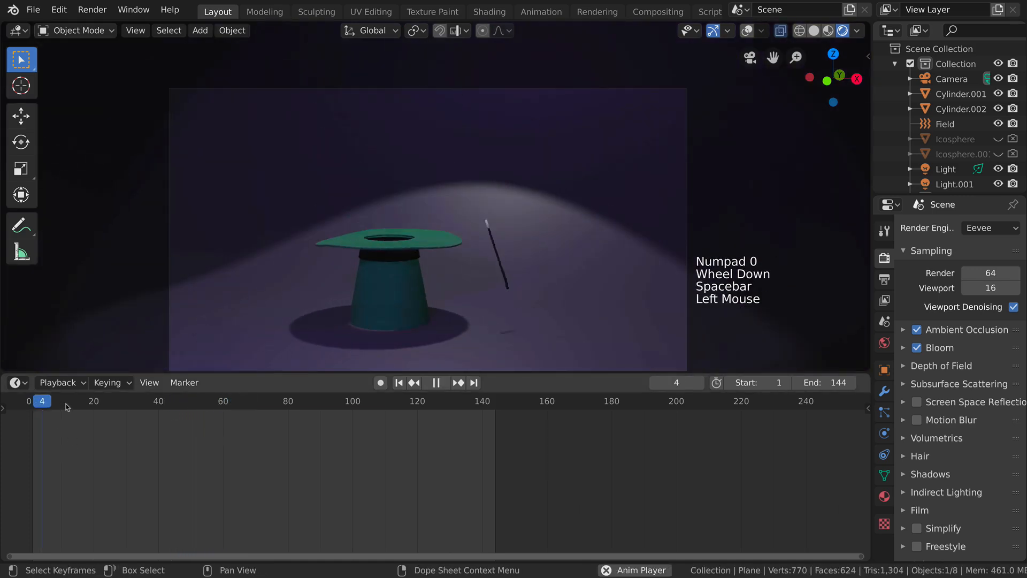
key("space")
scroll(499, 258, "down", 3)
scroll(513, 269, "up", 5)
scroll(514, 269, "down", 3)
scroll(514, 270, "up", 1)
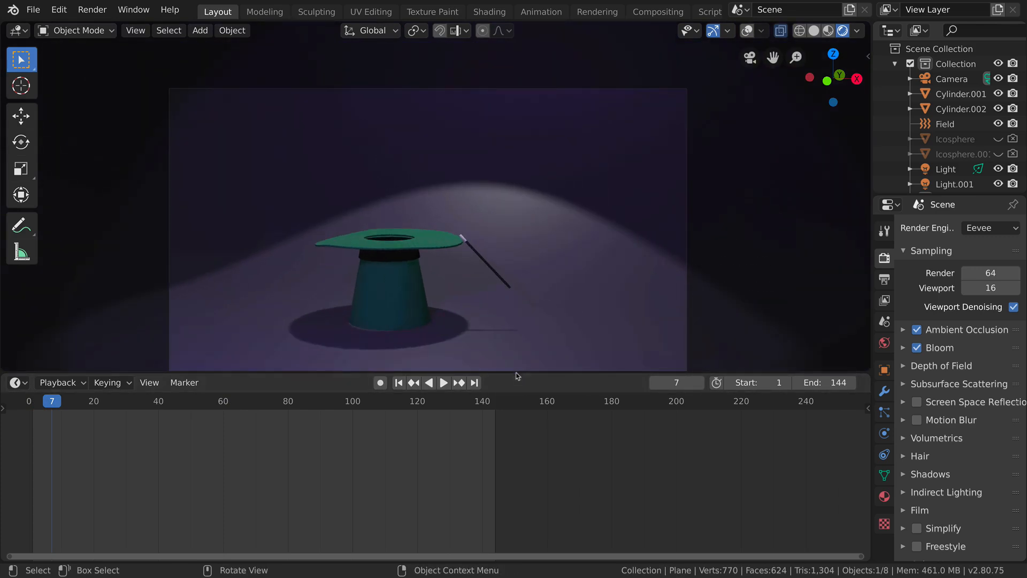
left_click_drag(517, 374, 525, 530)
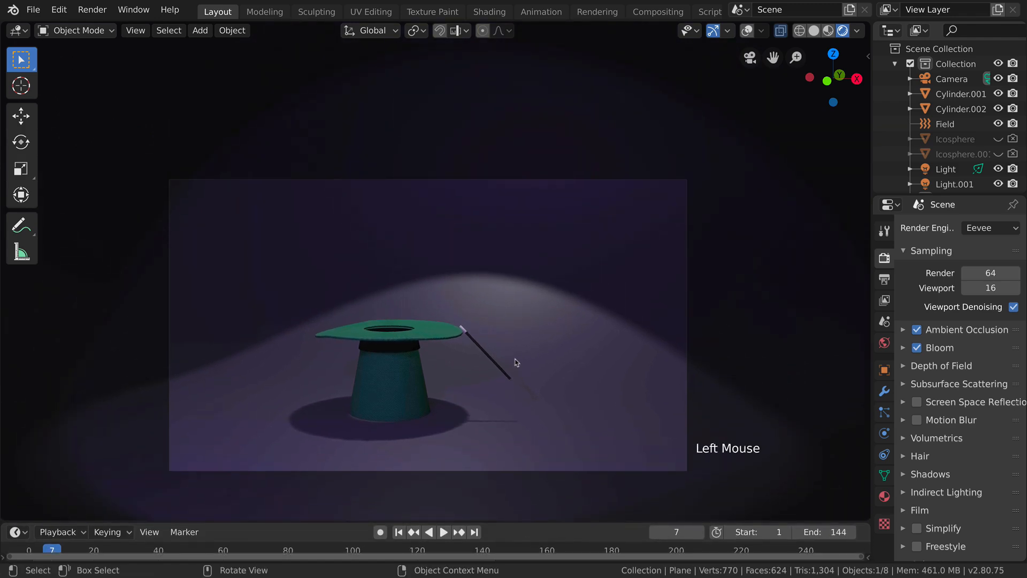
Fly the camera back and tilt it upward so the hat and wand sit low in the frame
key("shift+grave")
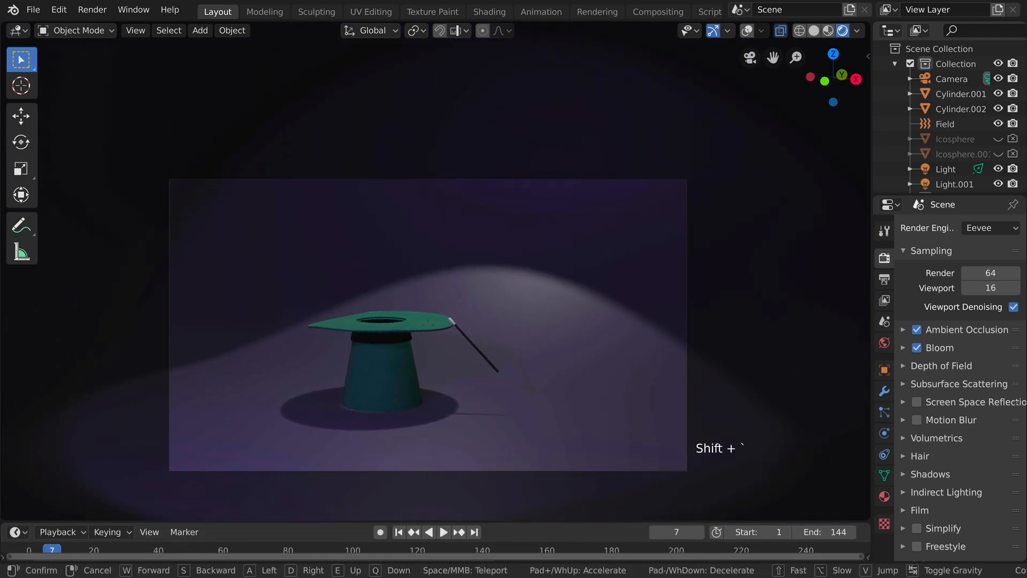
key("w")
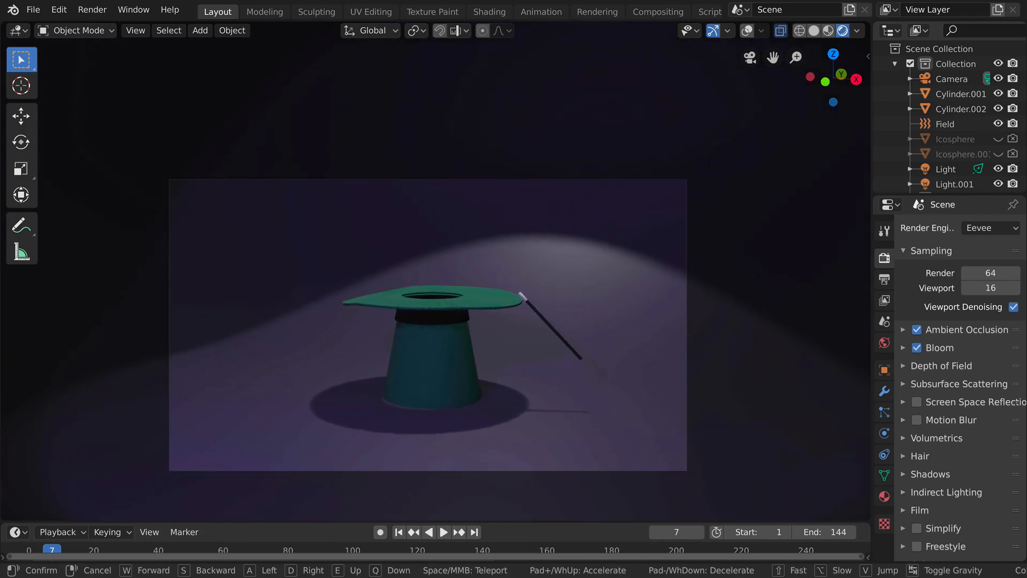
key("s")
key("s")
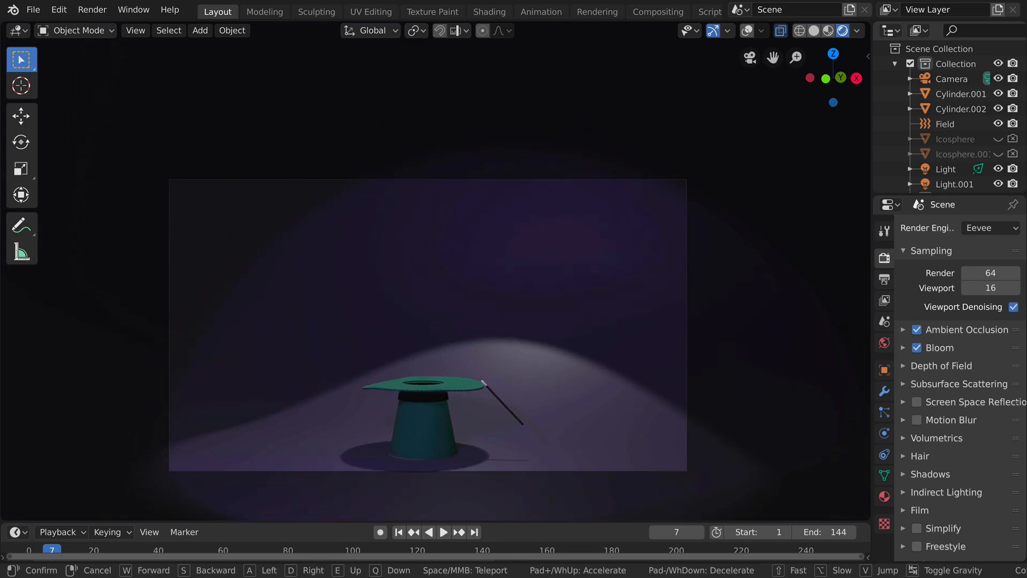
left_click(436, 275)
Play the animation, move the camera closer to the hat and wand, and stop once the particles rise
key("space")
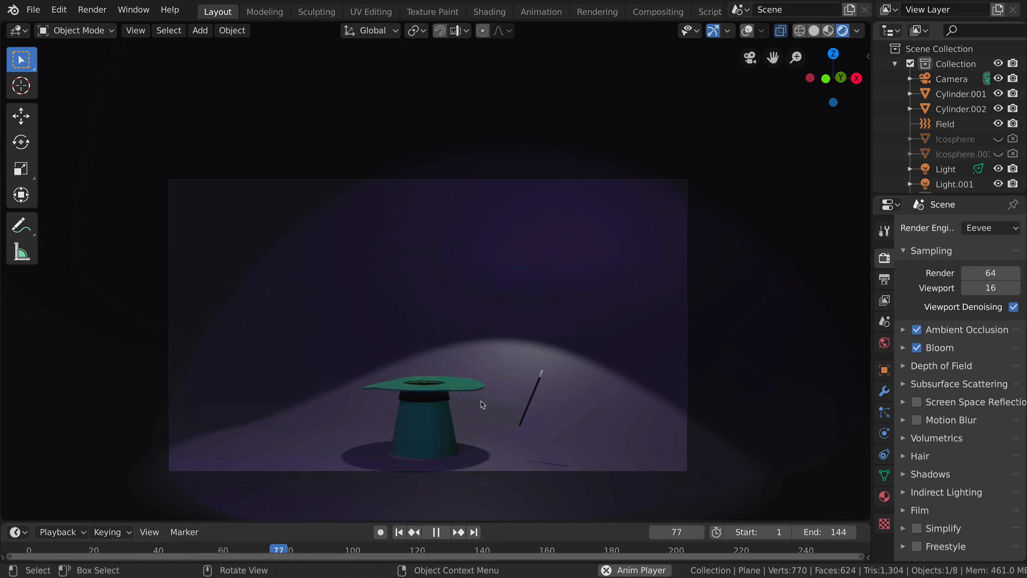
key("shift+grave")
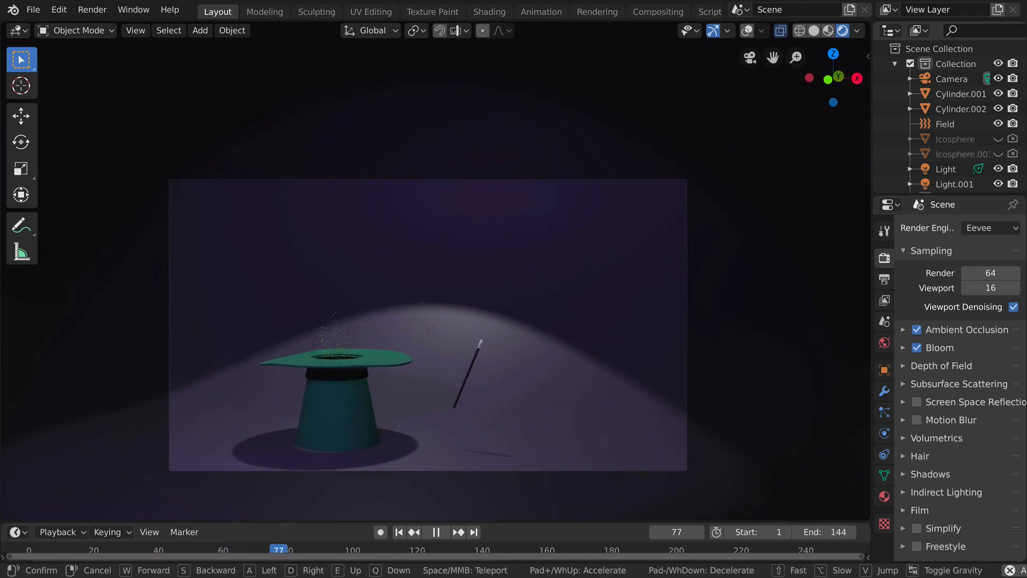
left_click(524, 345)
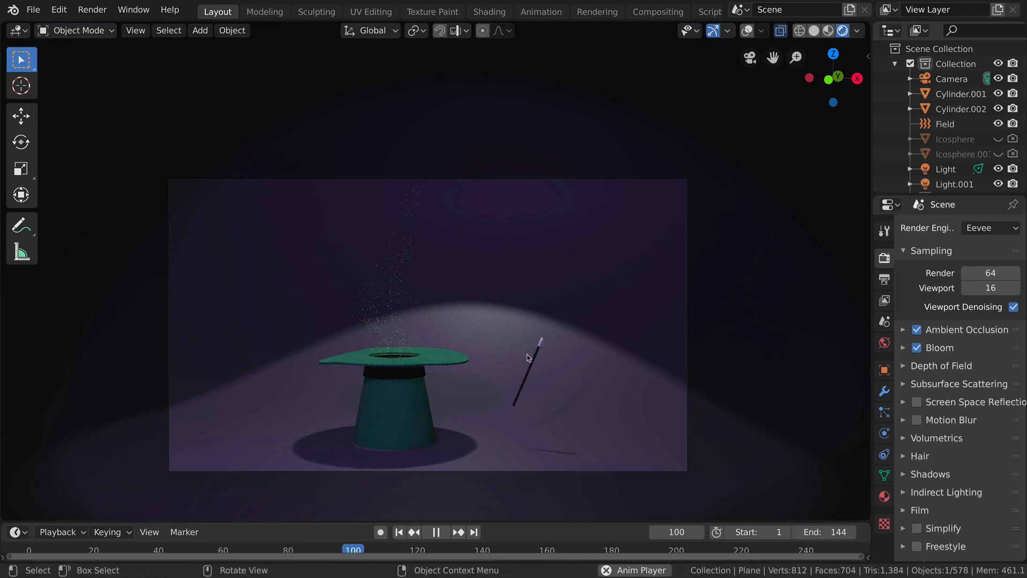
key("space")
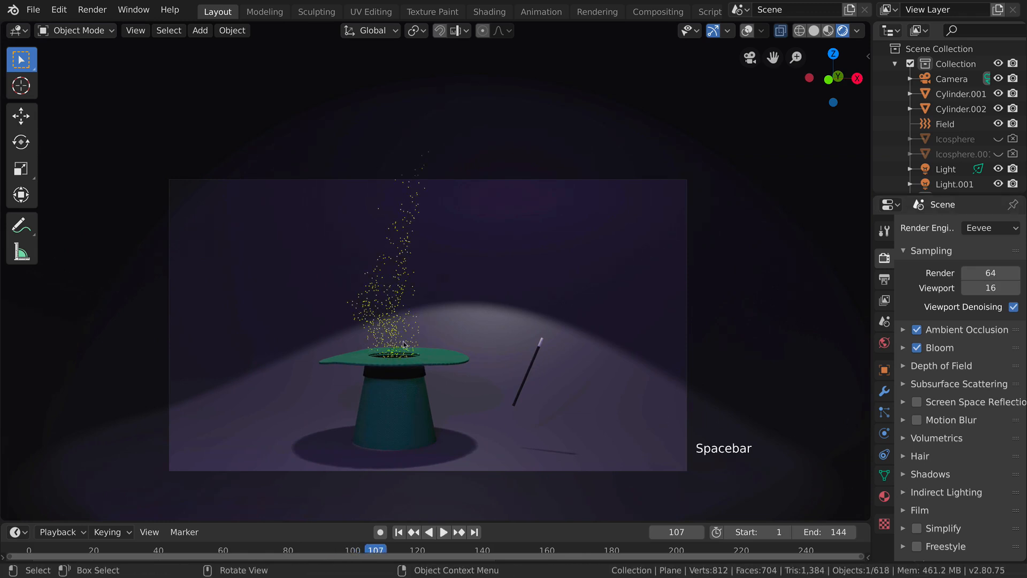
Show the overlays, select the spot light above the hat and disable its Shadow option
scroll(496, 309, "down", 4)
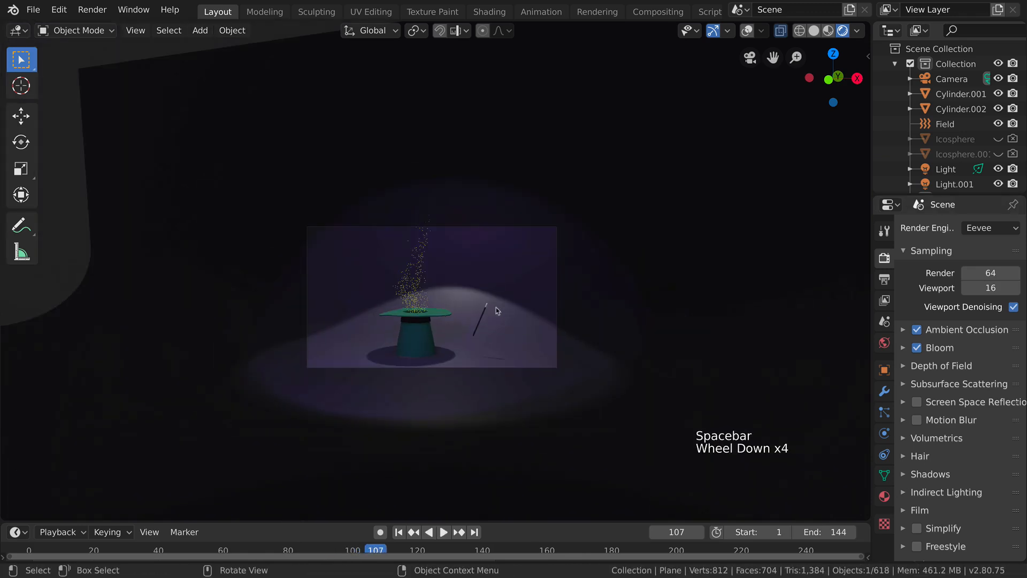
left_click(747, 31)
middle_click_drag(601, 202, 537, 266)
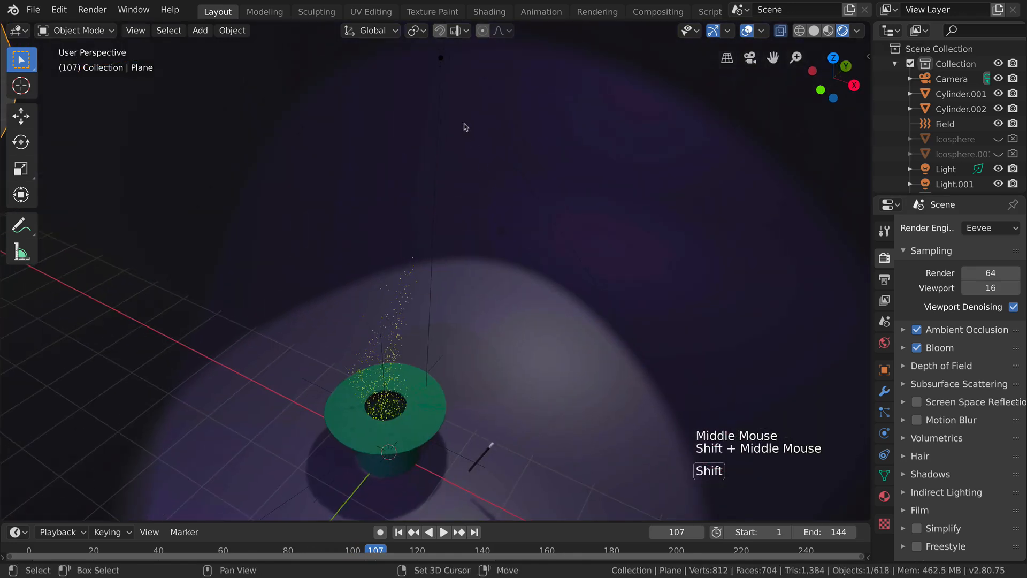
left_click(450, 73)
scroll(551, 331, "down", 2)
mouse_move(550, 331)
middle_mouse_down("shift")
mouse_move(548, 342)
mouse_move(557, 318)
middle_mouse_up("shift")
left_click(884, 434)
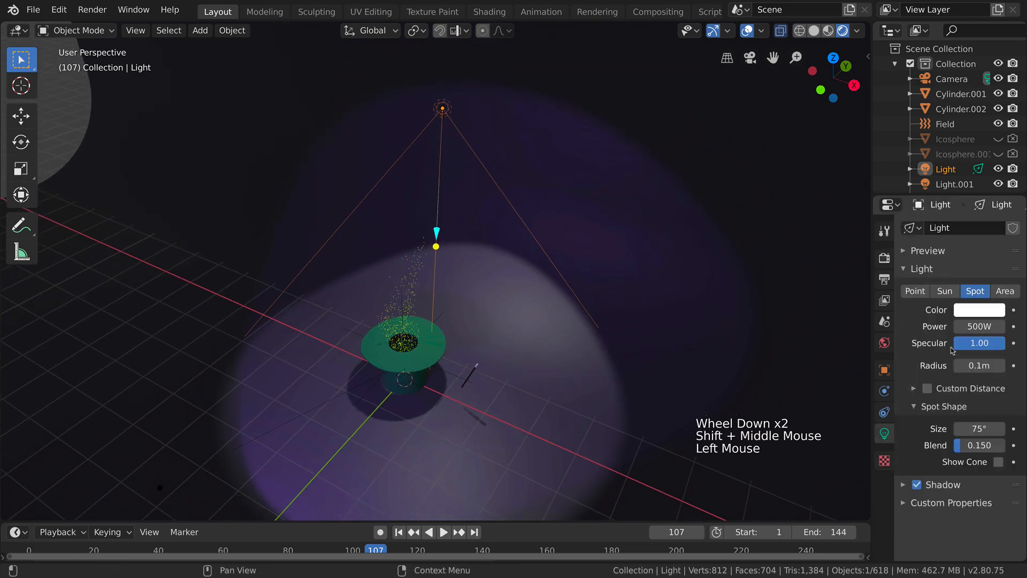
left_click(916, 484)
Hide the overlays and play the animation to examine the hat and wand without the spot light's shadow
scroll(529, 380, "down", 2)
middle_click_drag(535, 375, 527, 388)
scroll(527, 375, "up", 4)
key("KP_0")
scroll(497, 383, "up", 5)
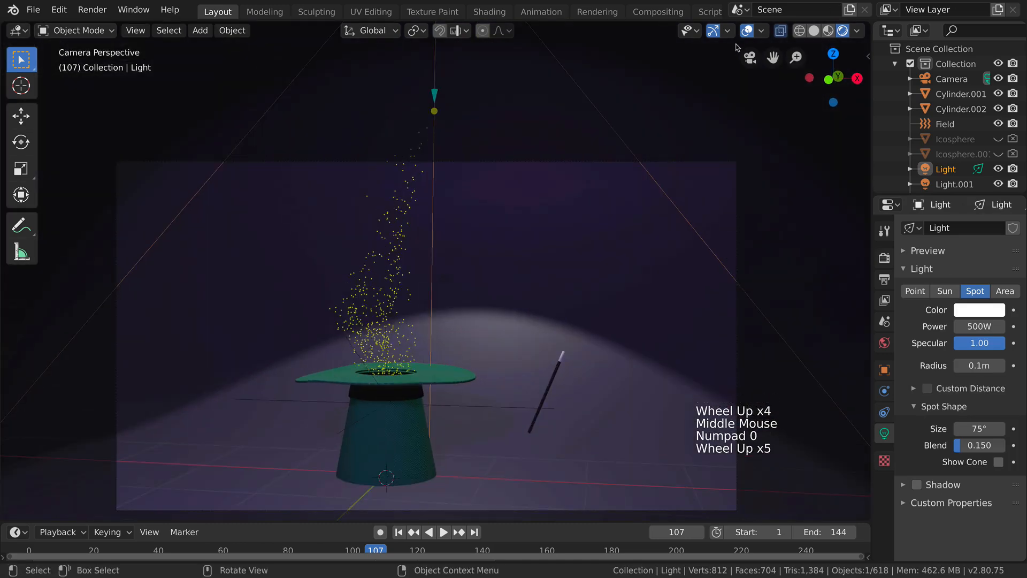
left_click(746, 32)
key("space")
middle_click_drag(483, 405, 493, 383)
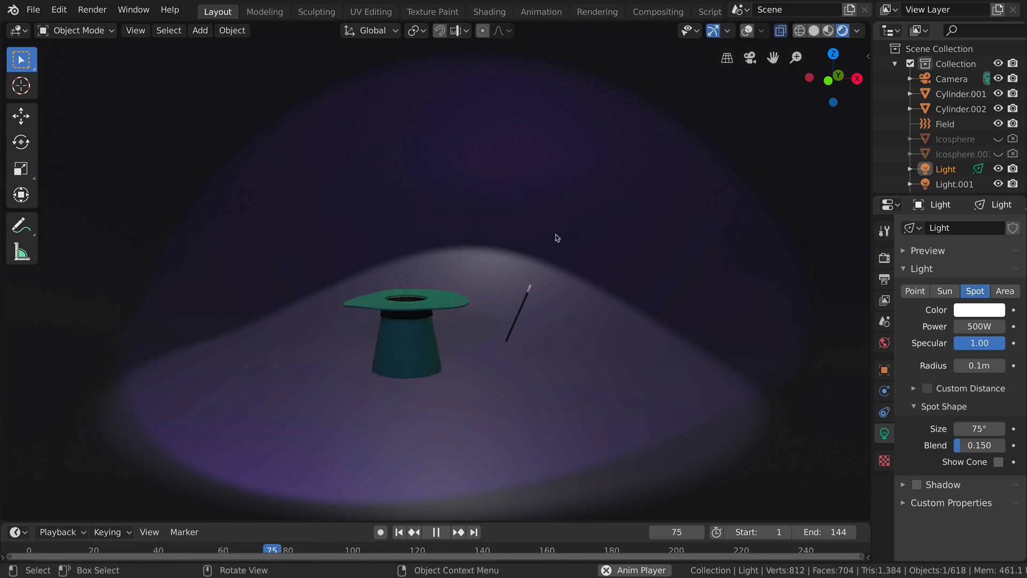
scroll(396, 254, "down", 5)
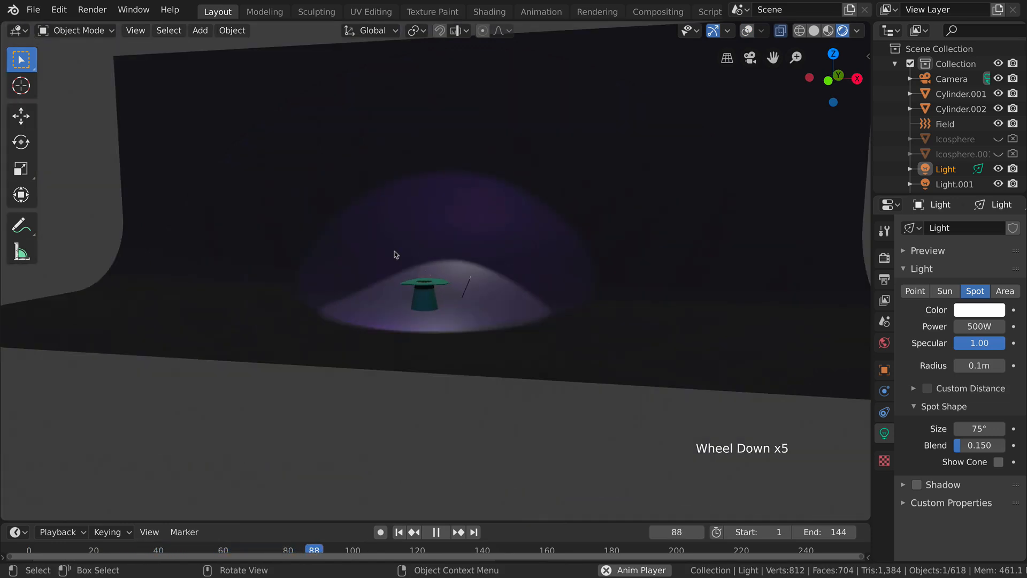
Turn off X-ray display while the animation plays and return to the camera view
left_click(782, 32)
scroll(760, 141, "up", 3)
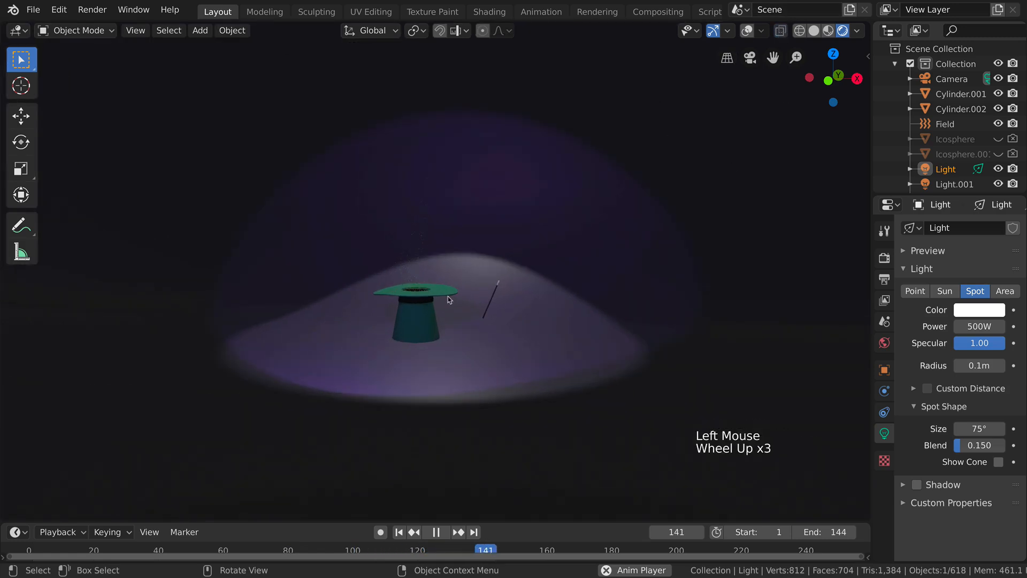
scroll(449, 298, "up", 3)
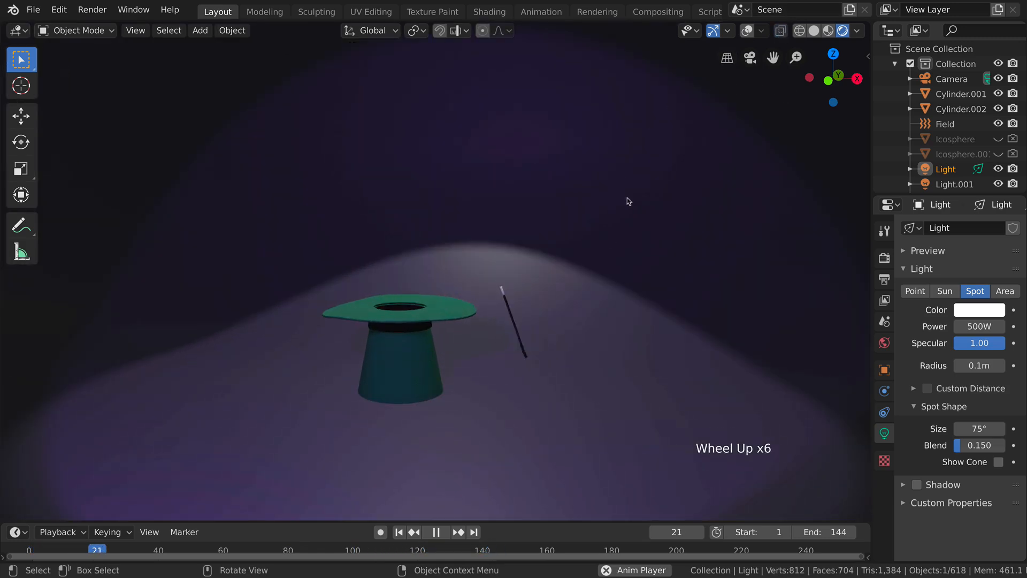
key("KP_0")
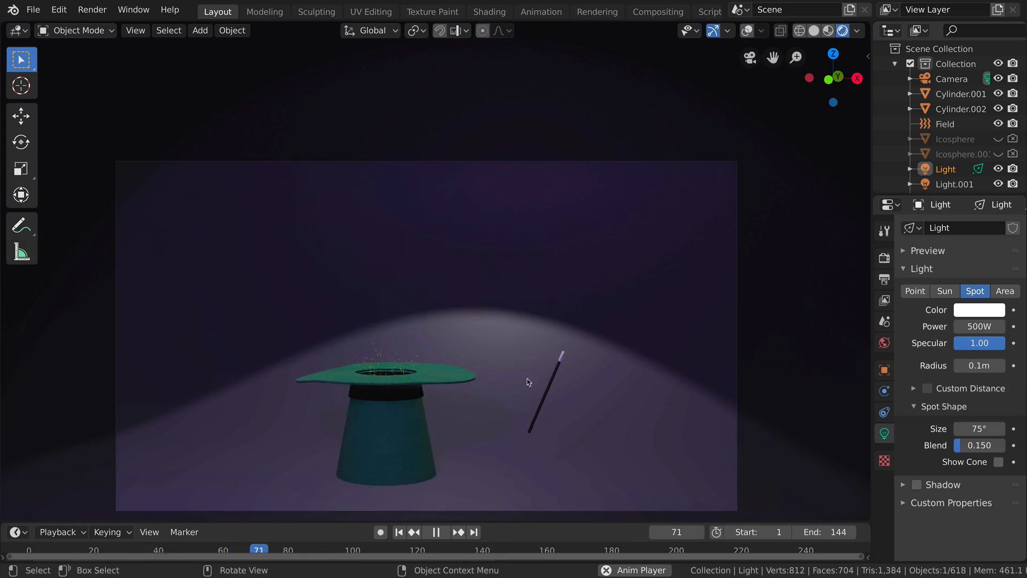
Reframe the camera with fly navigation during playback, placing the hat left of centre and the wand right of it
middle_click_drag(488, 424, 492, 391, "shift")
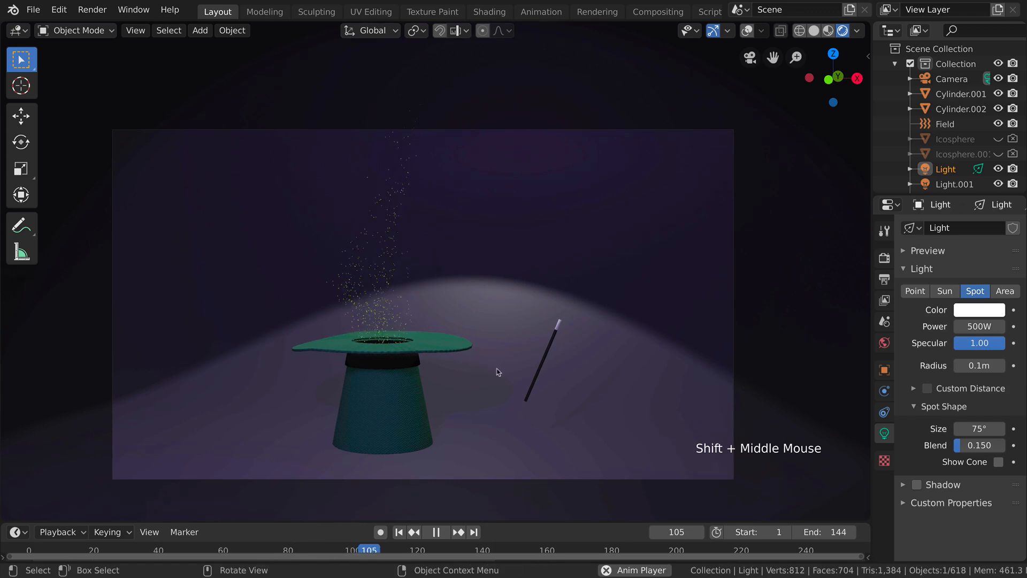
key("shift+grave")
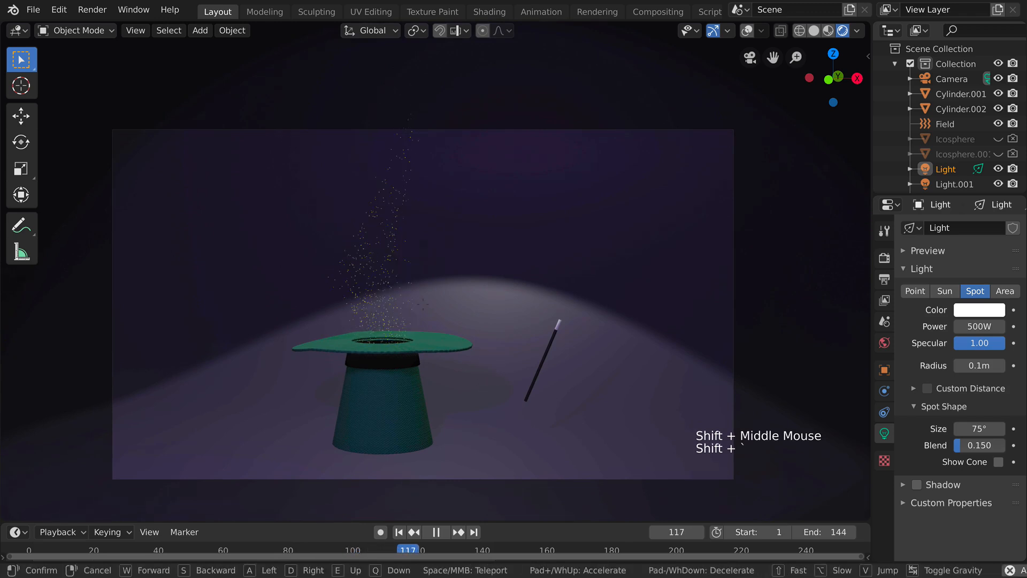
key("s")
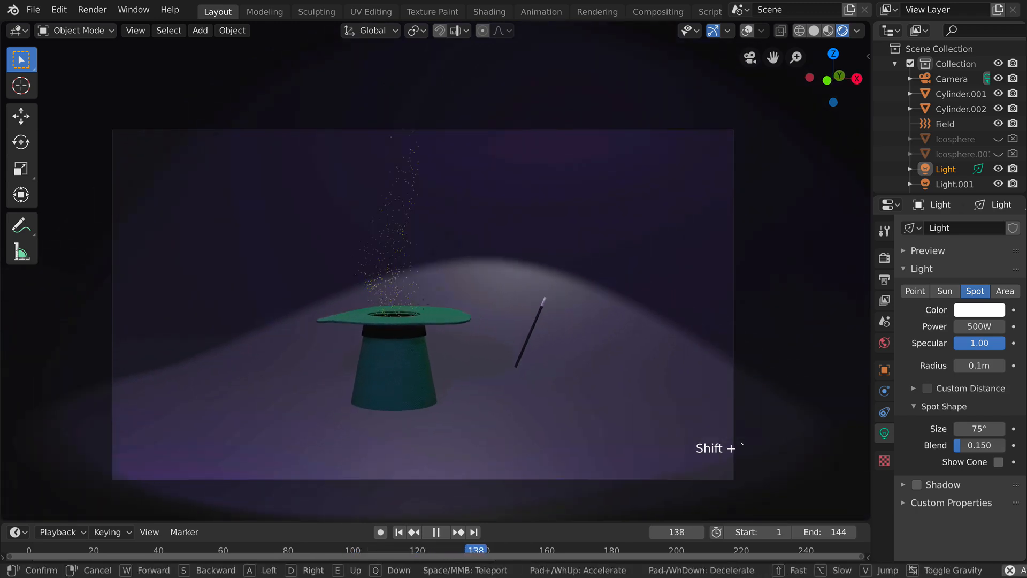
key("w")
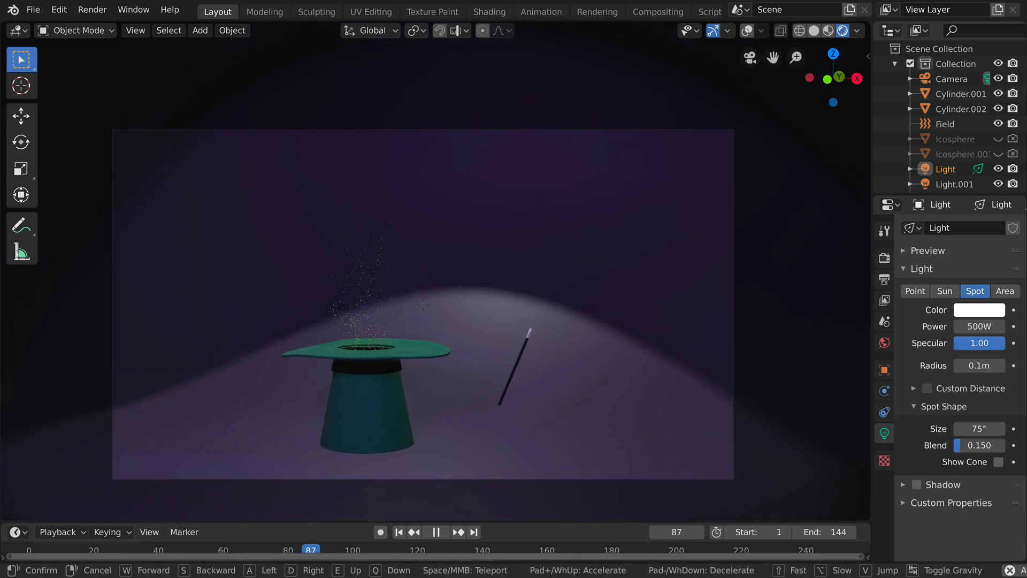
left_click(293, 457)
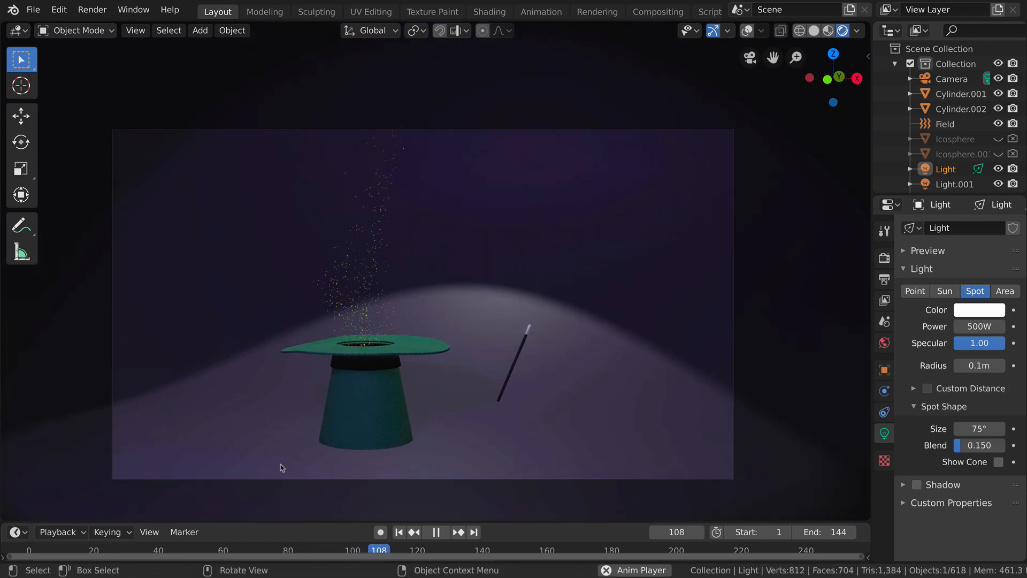
Replay the animation from its first frame, pull the camera back slightly from the hat, and stop the playback
left_click(398, 532)
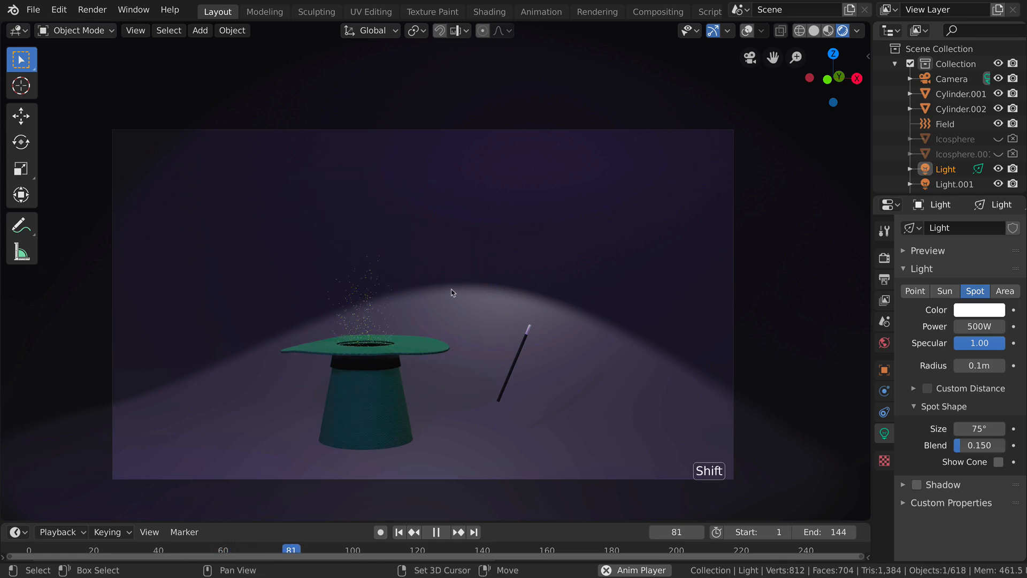
key("shift+grave")
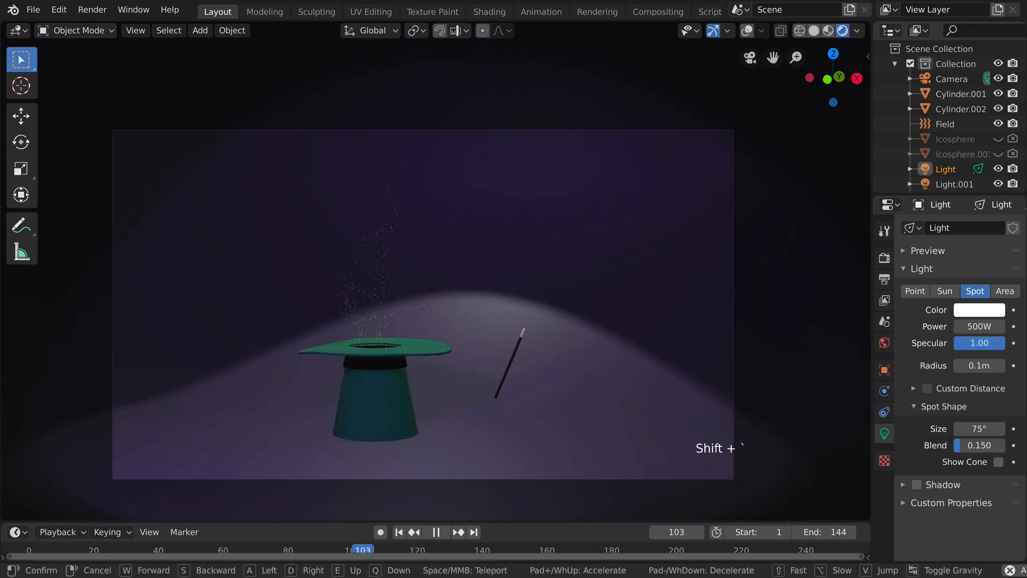
left_click(454, 283)
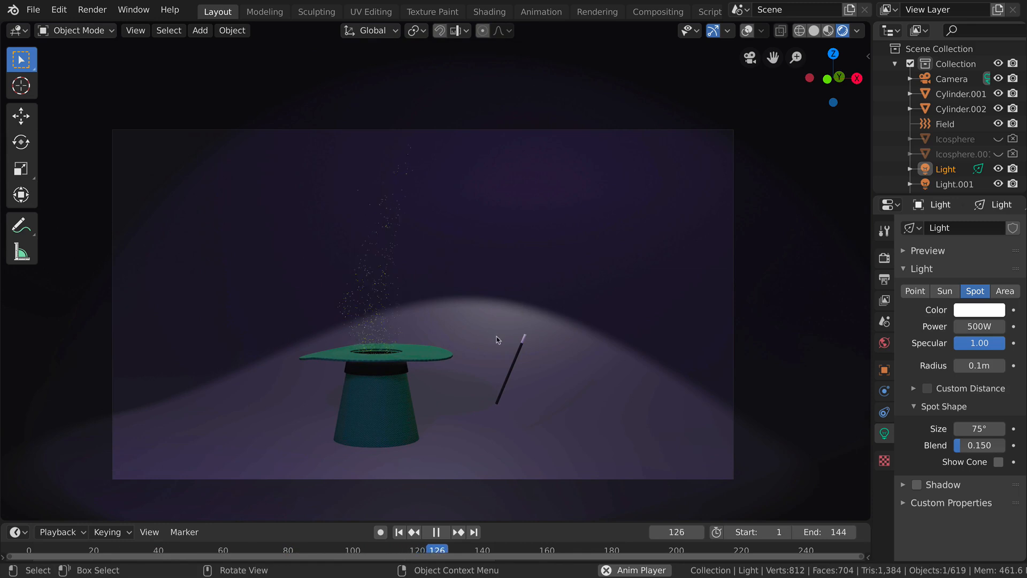
scroll(597, 336, "up", 2)
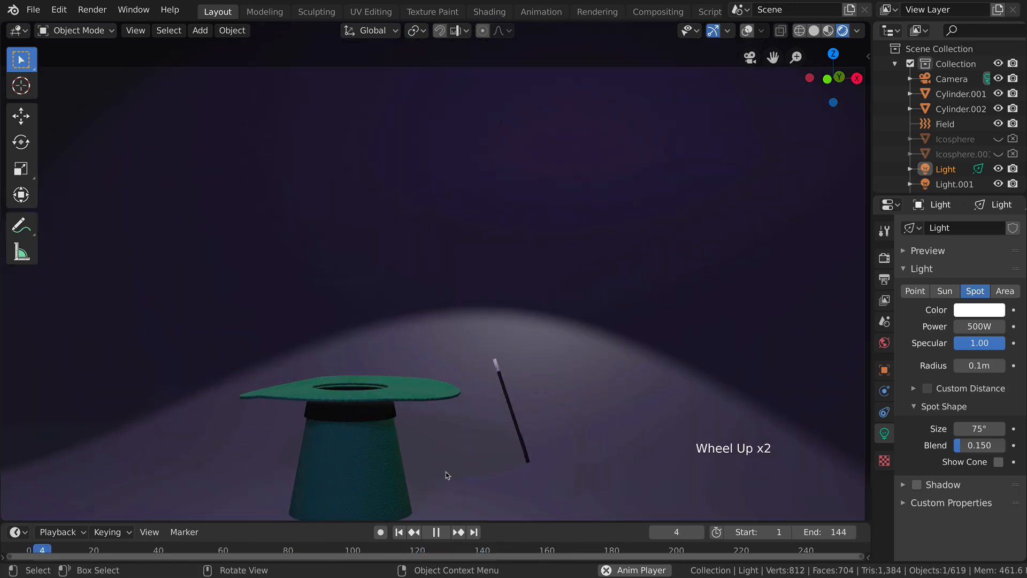
key("space")
Stop the playback and review the Eevee sampling and effect settings in the render properties
left_click(885, 257)
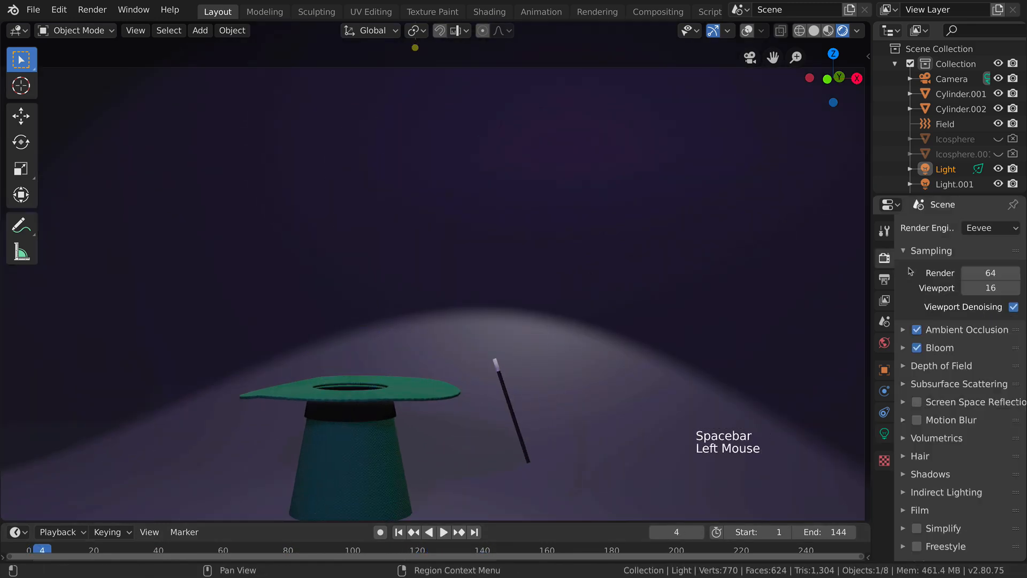
scroll(926, 317, "down", 5)
scroll(928, 261, "up", 3)
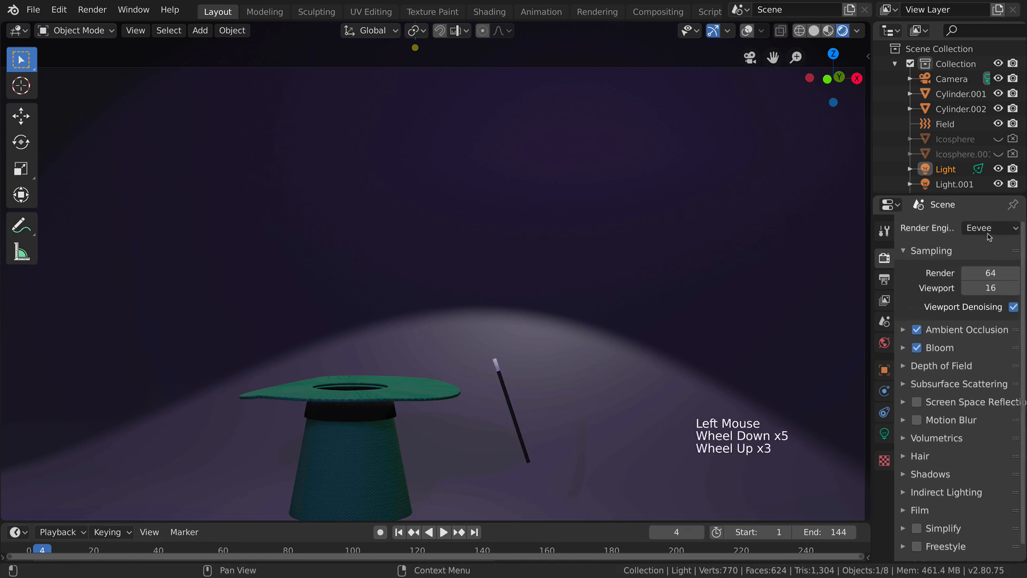
scroll(940, 410, "down", 6)
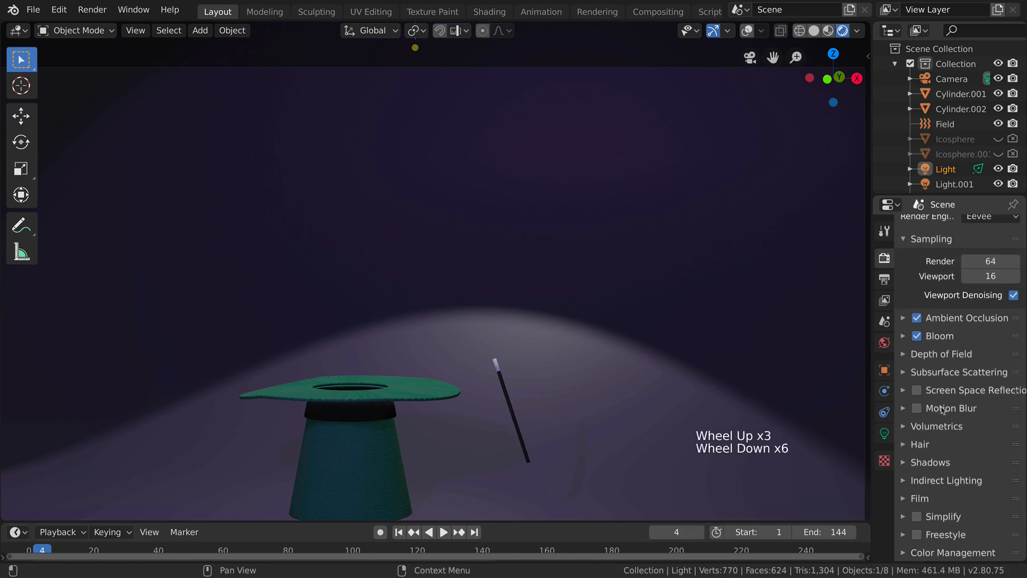
scroll(928, 348, "up", 4)
Set the render output's file format to AVI JPEG with the quality at 100%
left_click(884, 279)
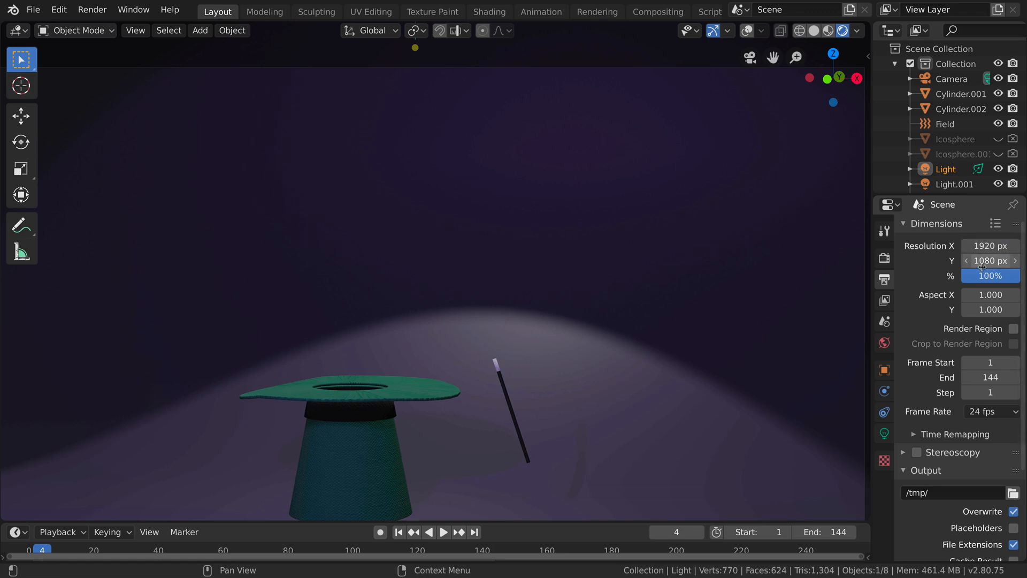
scroll(931, 321, "down", 13)
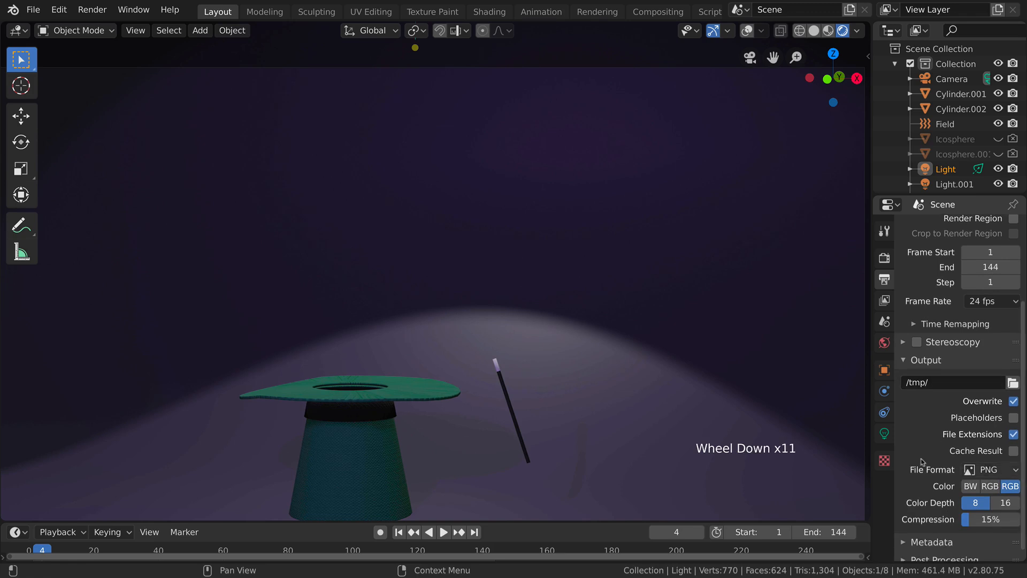
scroll(936, 497, "down", 3)
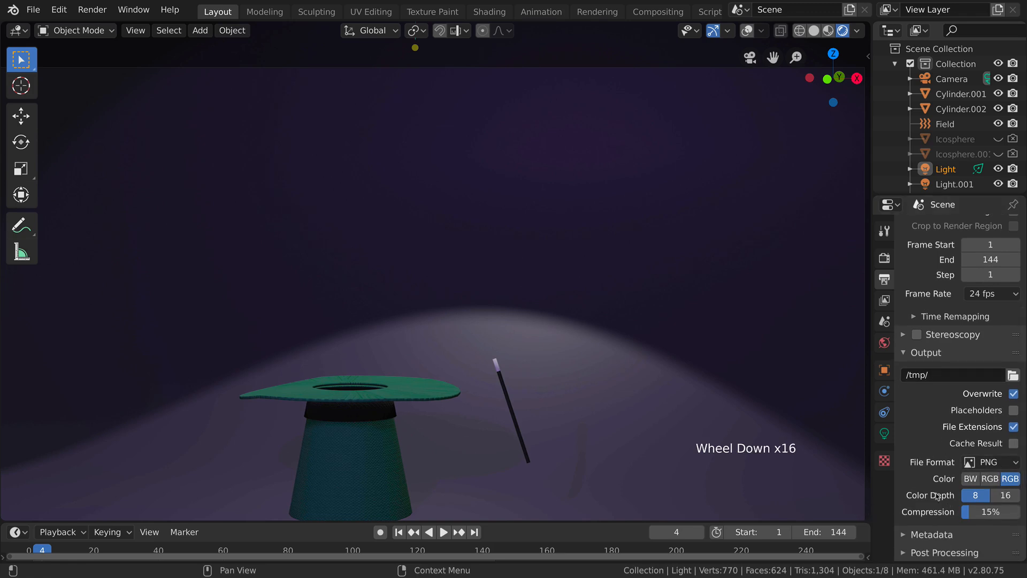
left_click(988, 463)
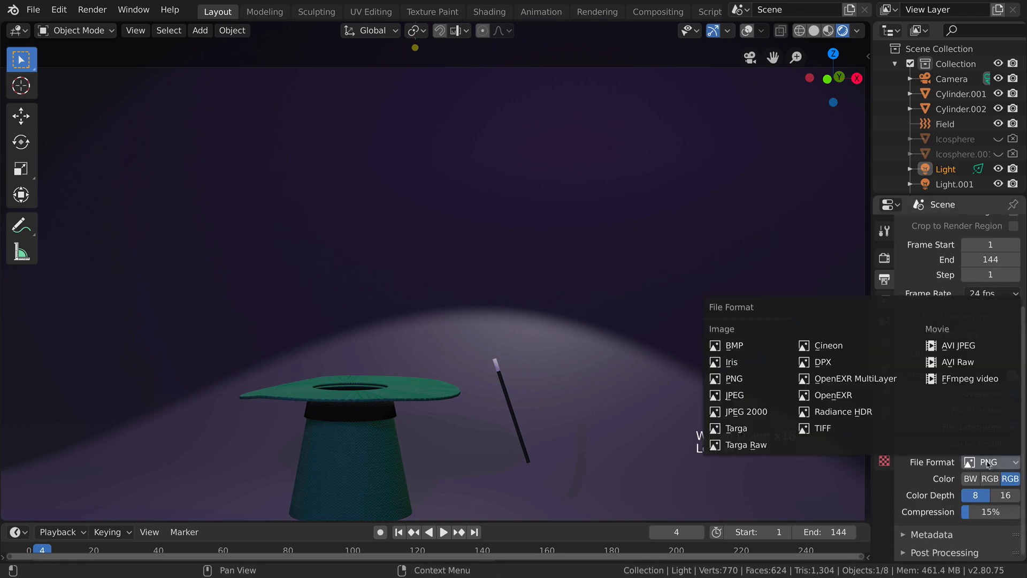
left_click(958, 345)
left_click_drag(998, 512, 1019, 511)
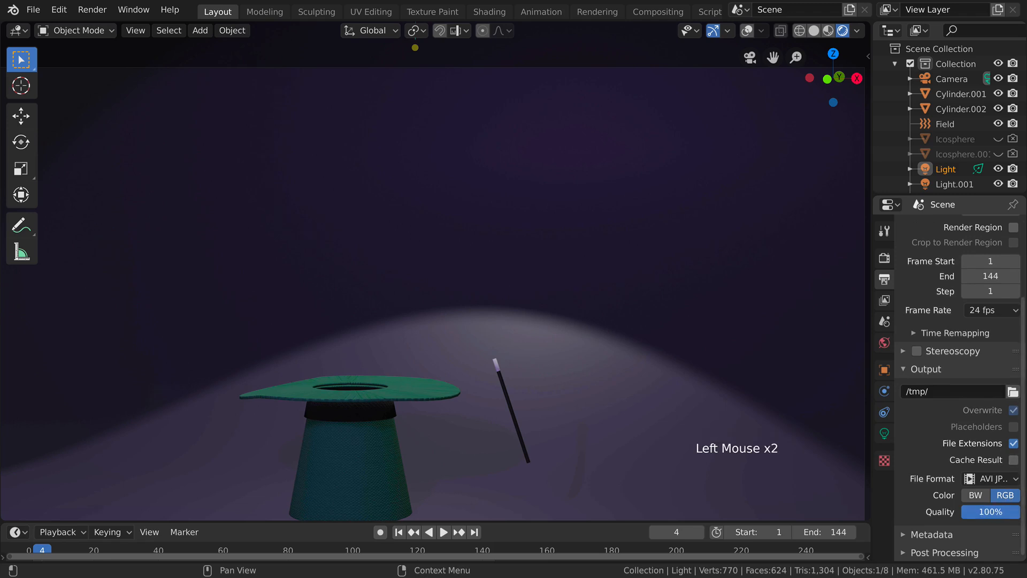
Change the render output location to the Desktop folder
scroll(943, 428, "up", 4)
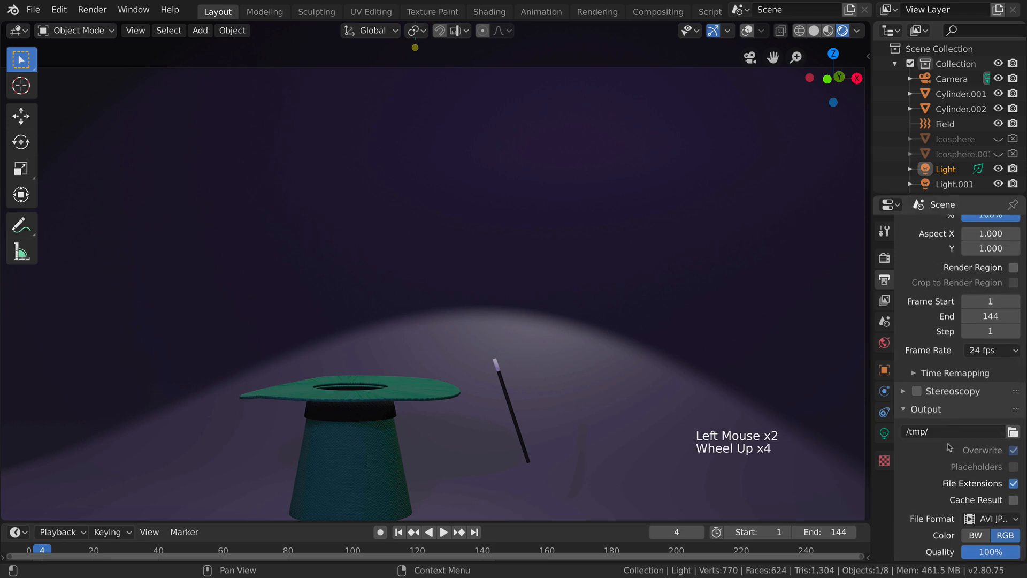
scroll(950, 422, "down", 2)
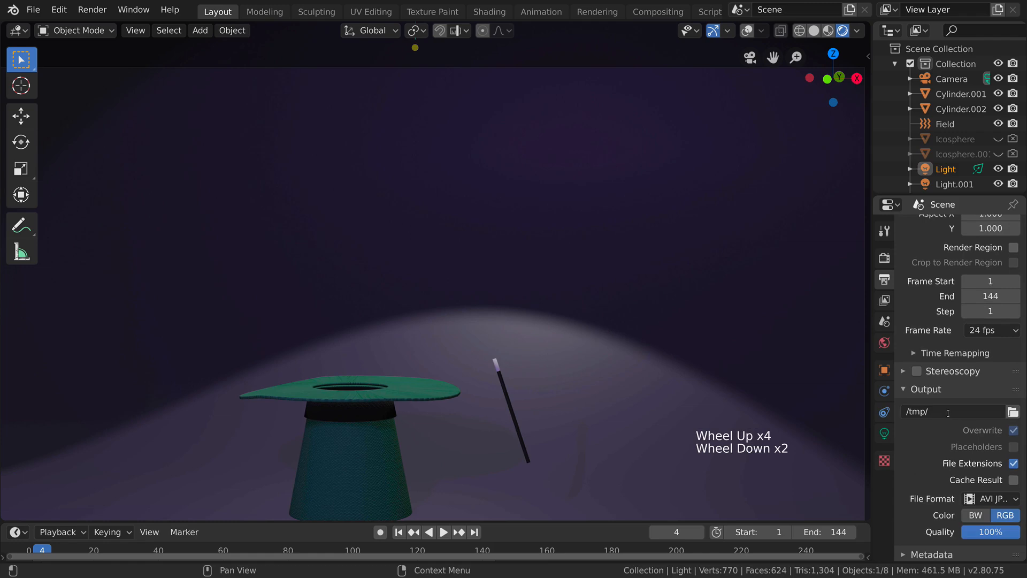
left_click(947, 413)
left_click(1013, 411)
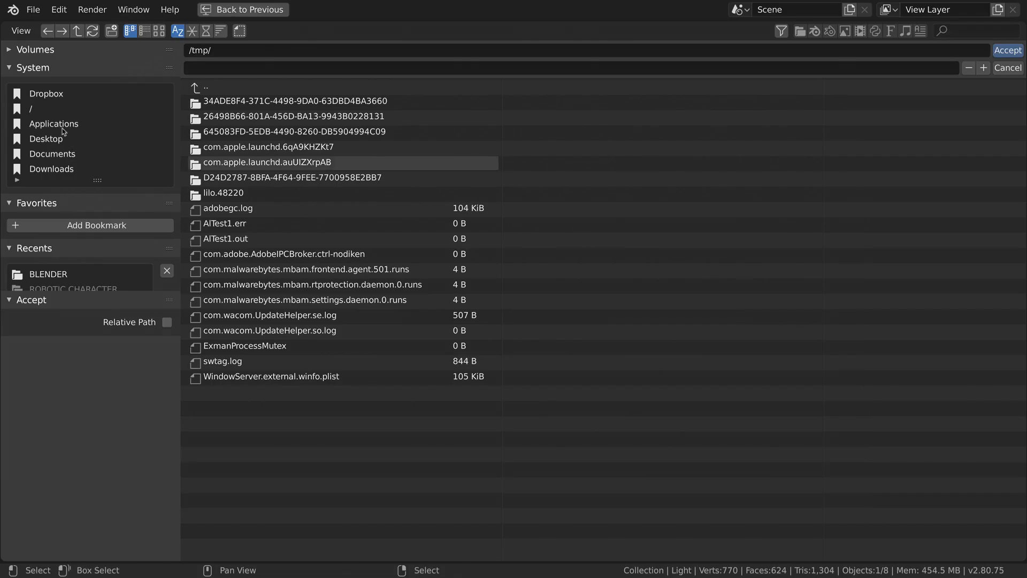
left_click(64, 140)
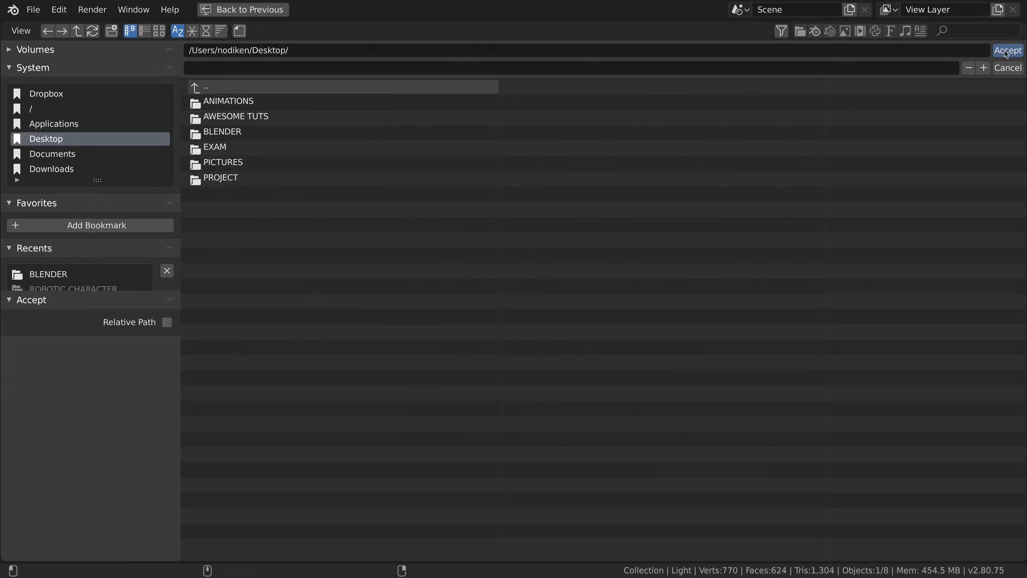
left_click(1007, 50)
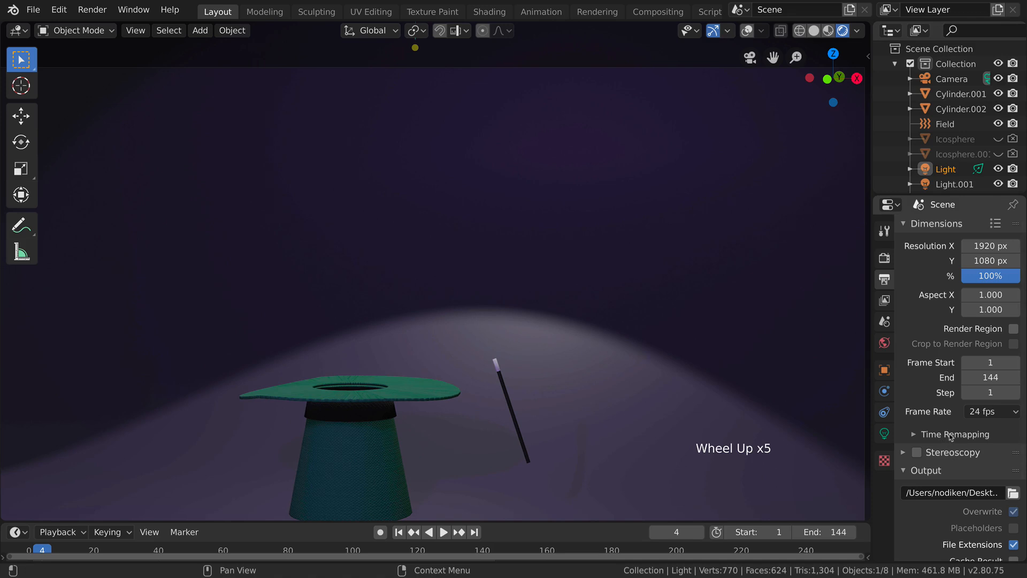
Check the output resolution, frame range and frame rate, then look over the view layer, scene and active tool settings
scroll(939, 418, "down", 2)
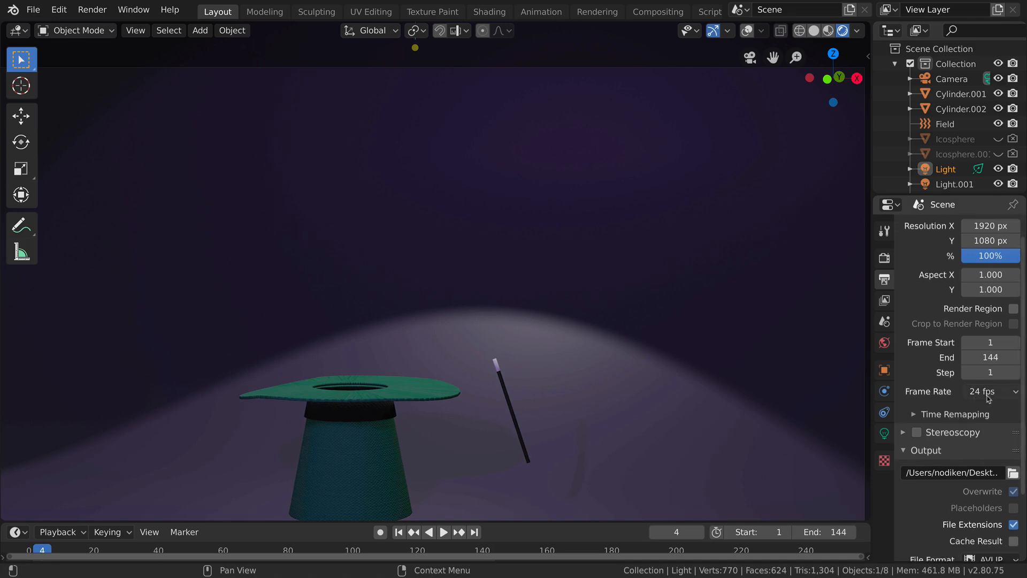
scroll(928, 438, "up", 3)
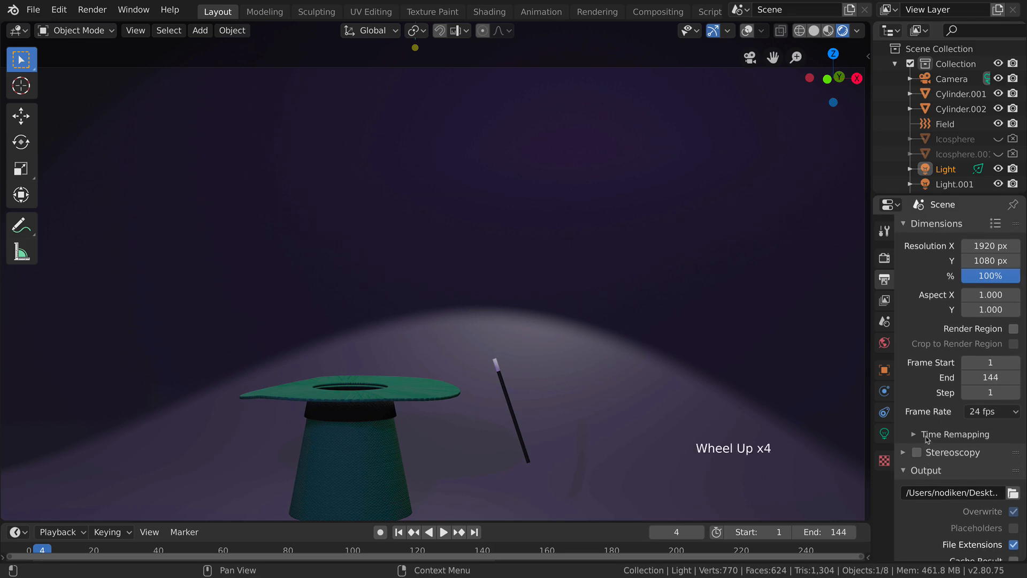
left_click(884, 300)
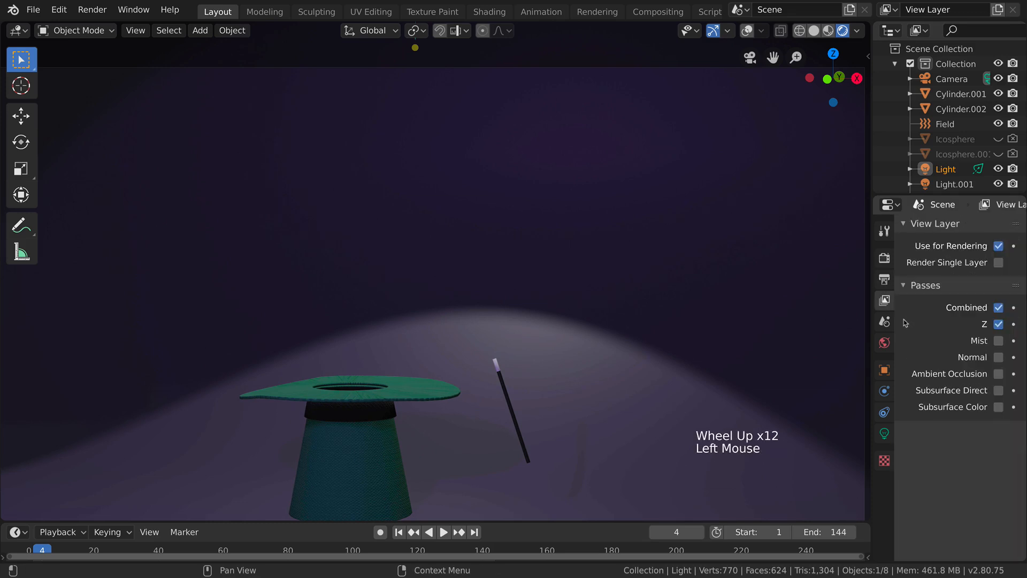
left_click(885, 322)
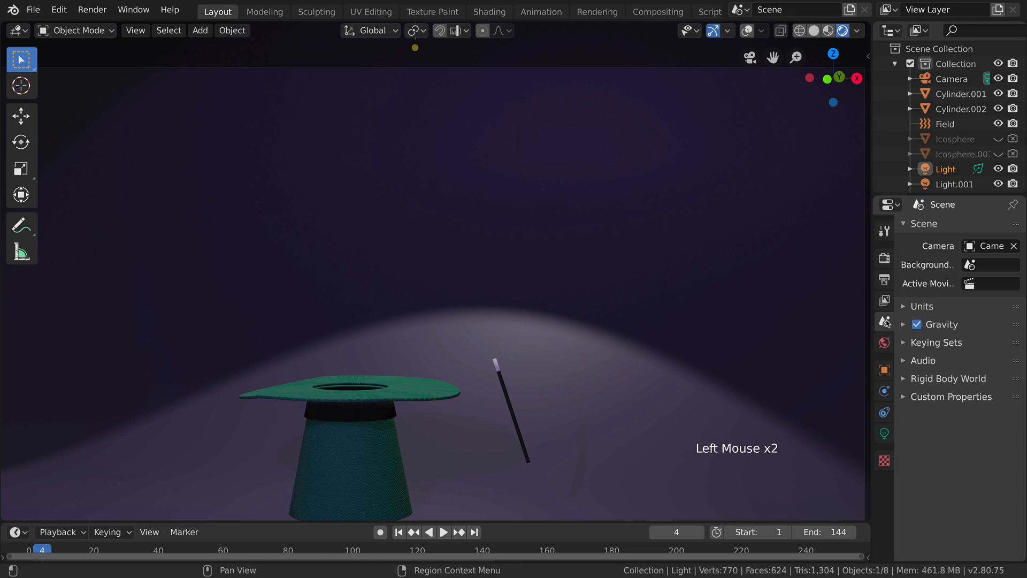
left_click(884, 231)
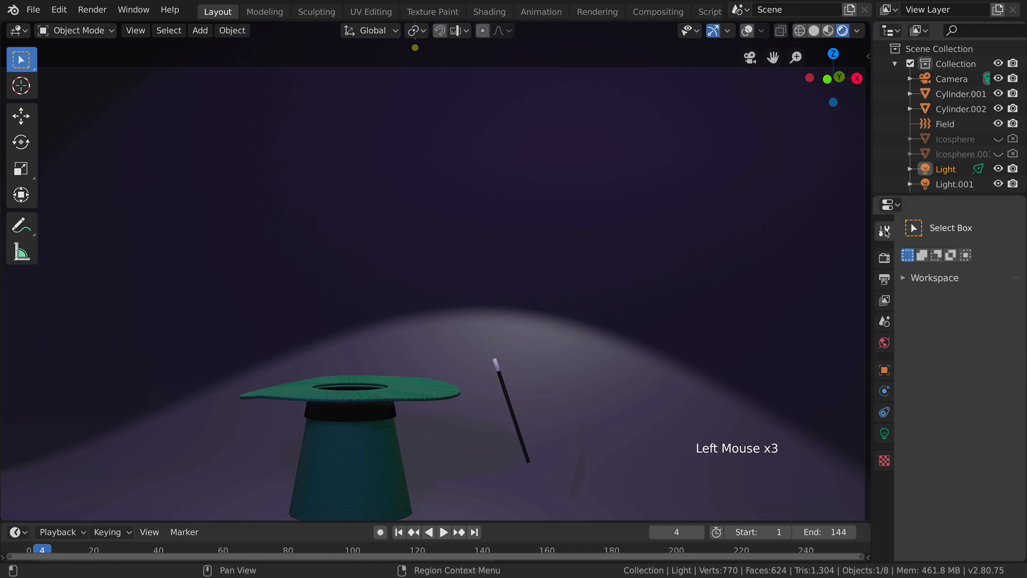
Start rendering the animation, and save the project with the timeline area enlarged
left_click(93, 11)
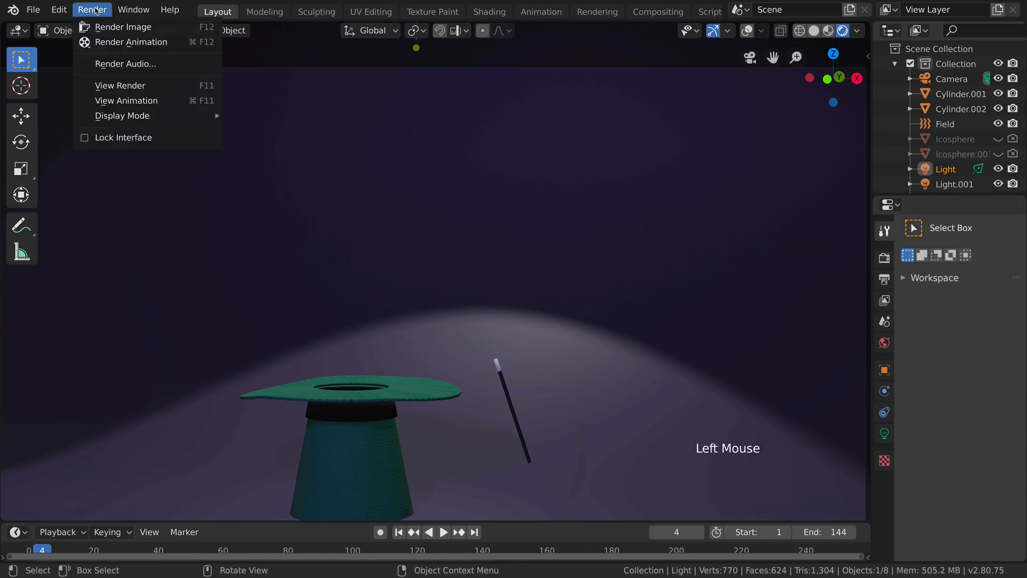
left_click(114, 43)
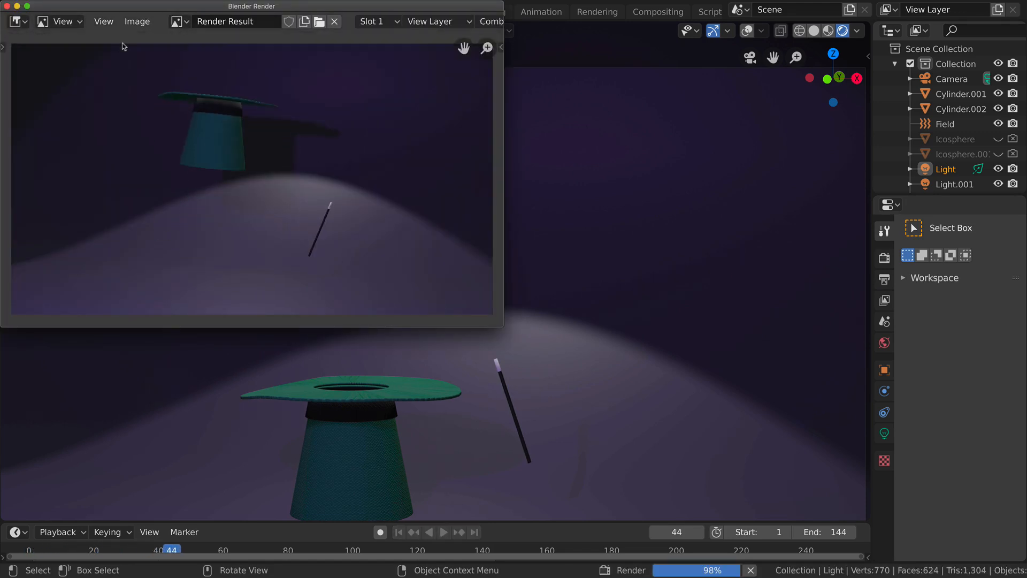
left_click_drag(534, 521, 534, 474)
key("ctrl+s")
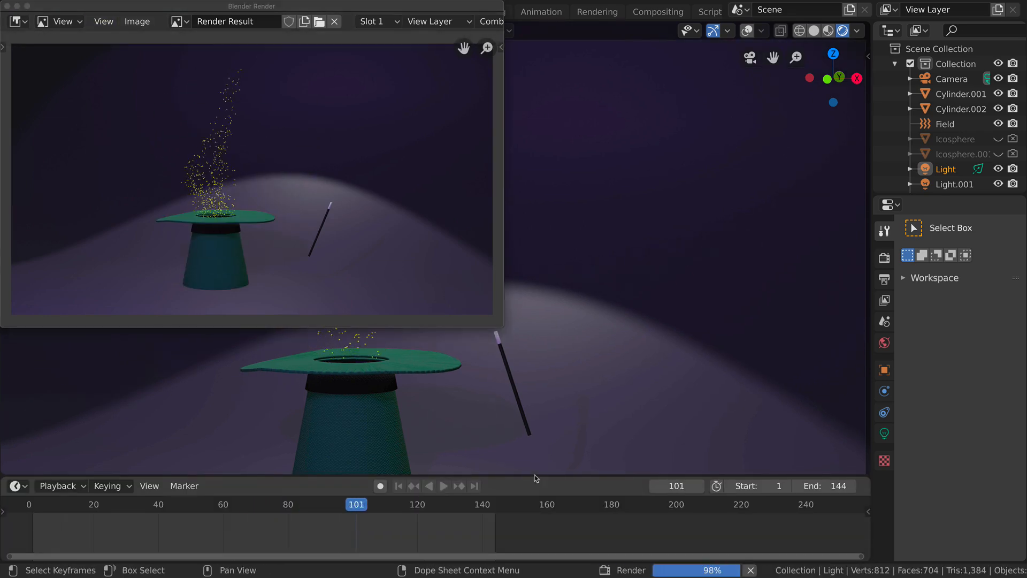